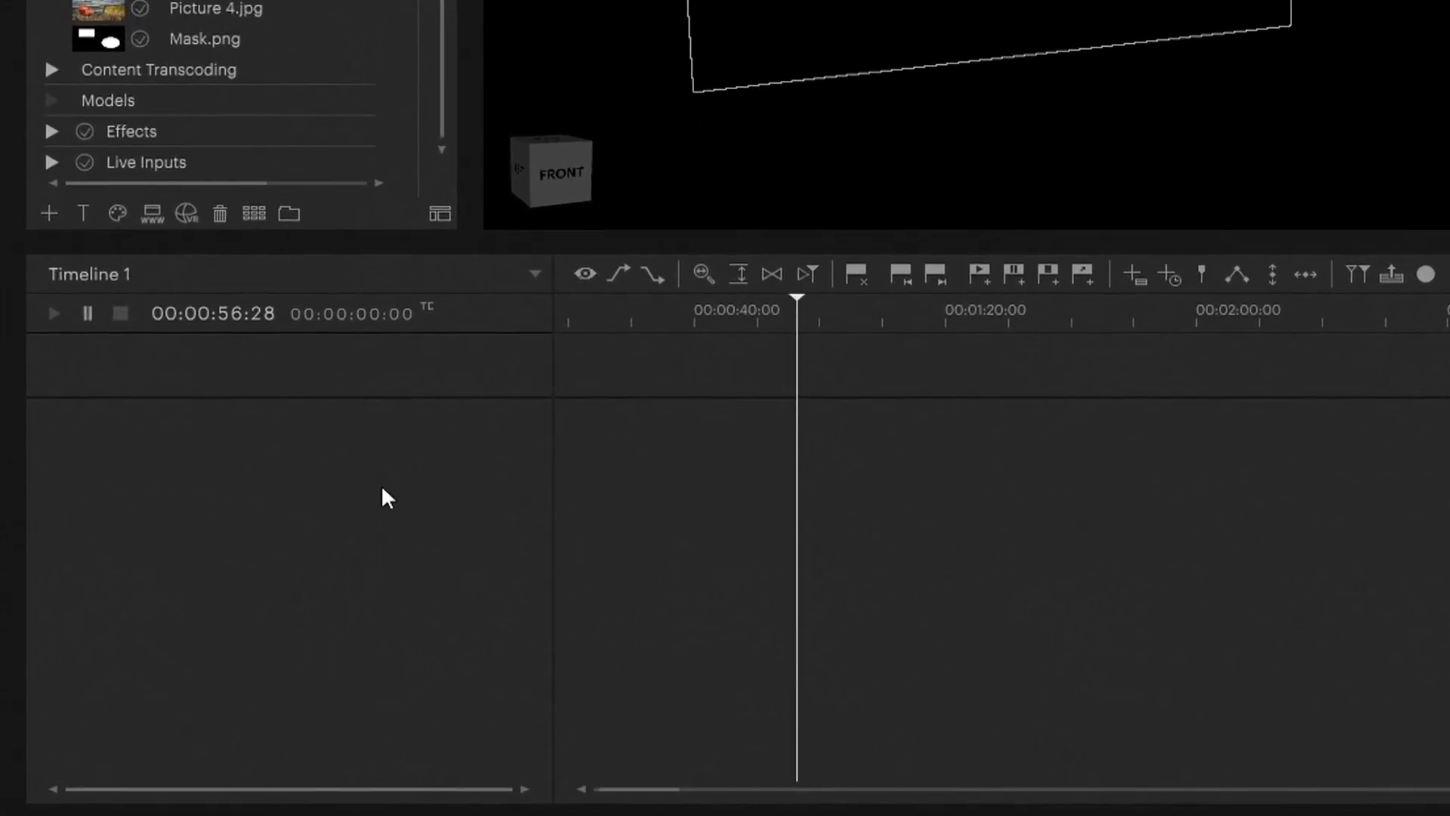
Add an Unreal compositing layer to Timeline 1
{"action": "right_click", "coordinate": [382, 484]}
{"action": "mouse_move", "coordinate": [400, 483]}
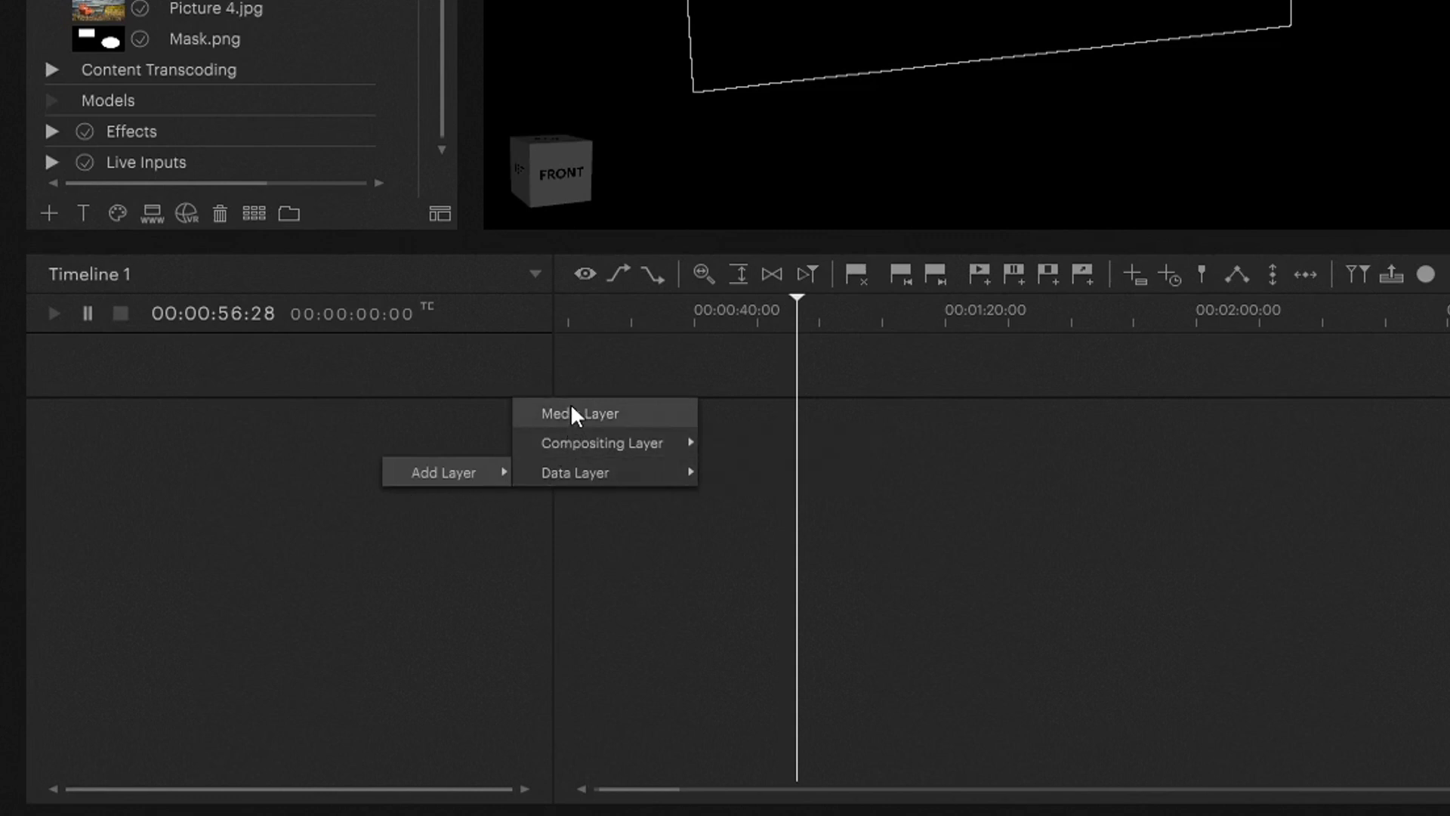
{"action": "mouse_move", "coordinate": [627, 435]}
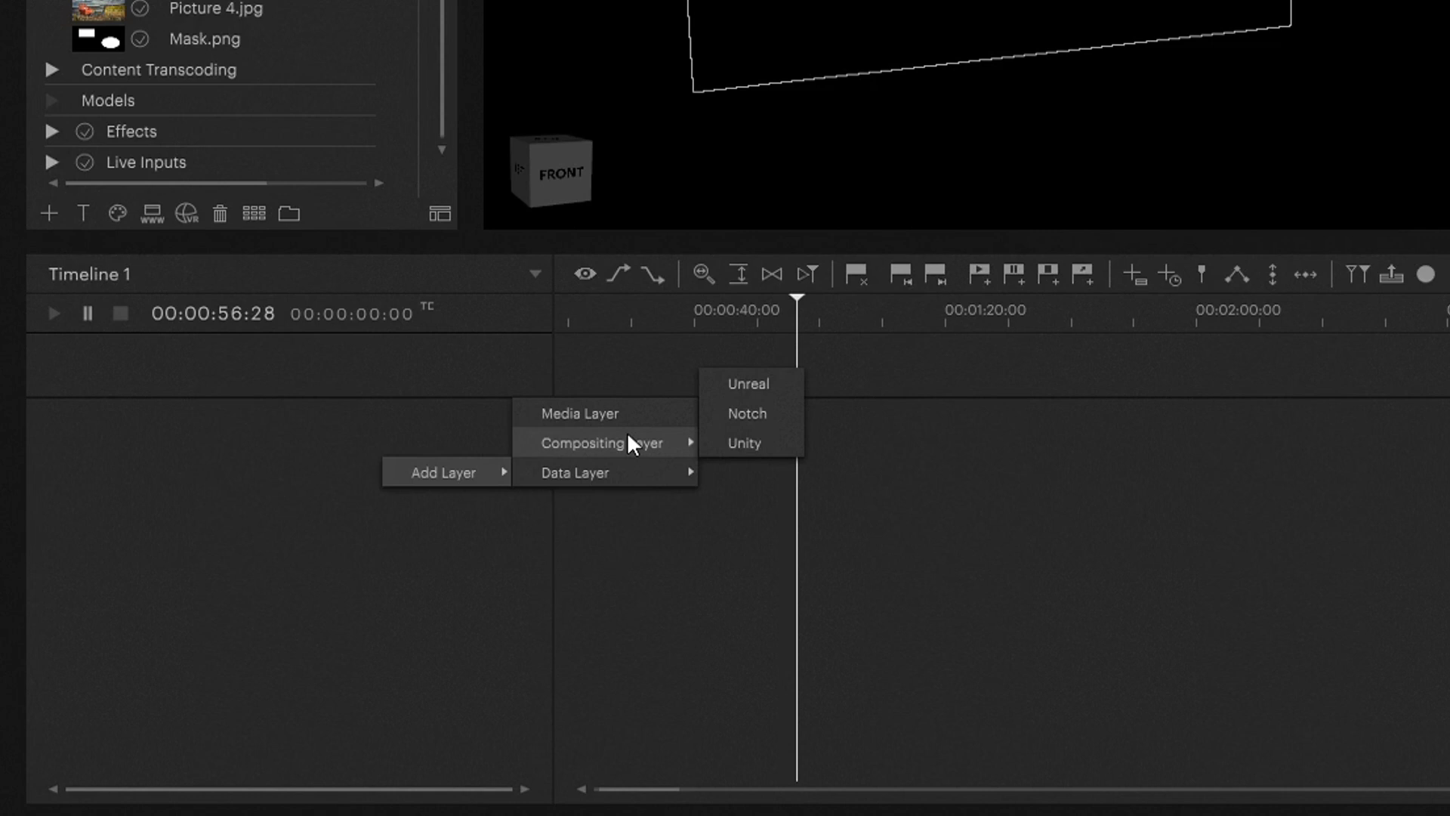
{"action": "mouse_move", "coordinate": [607, 464]}
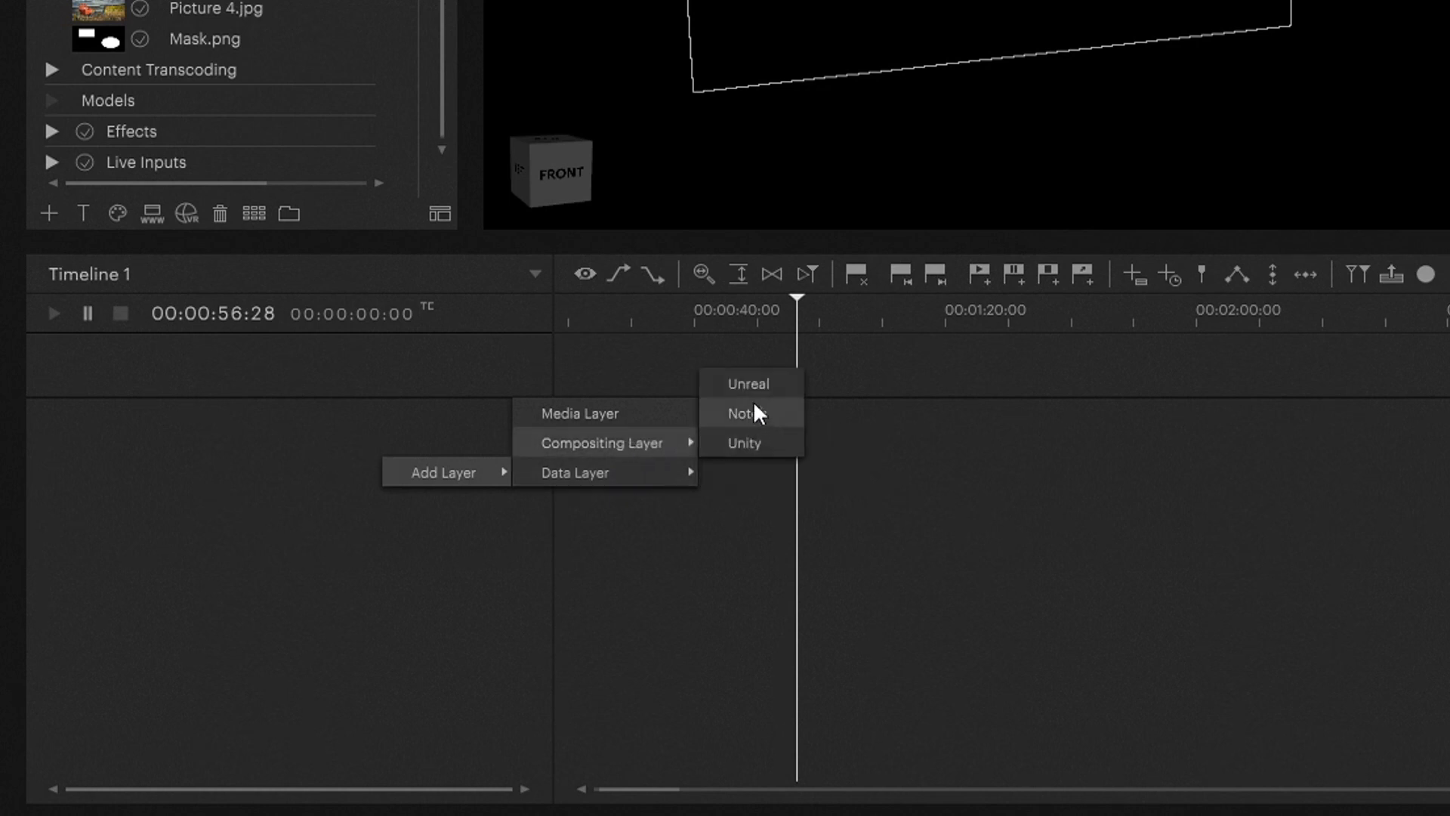
{"action": "left_click", "coordinate": [755, 388]}
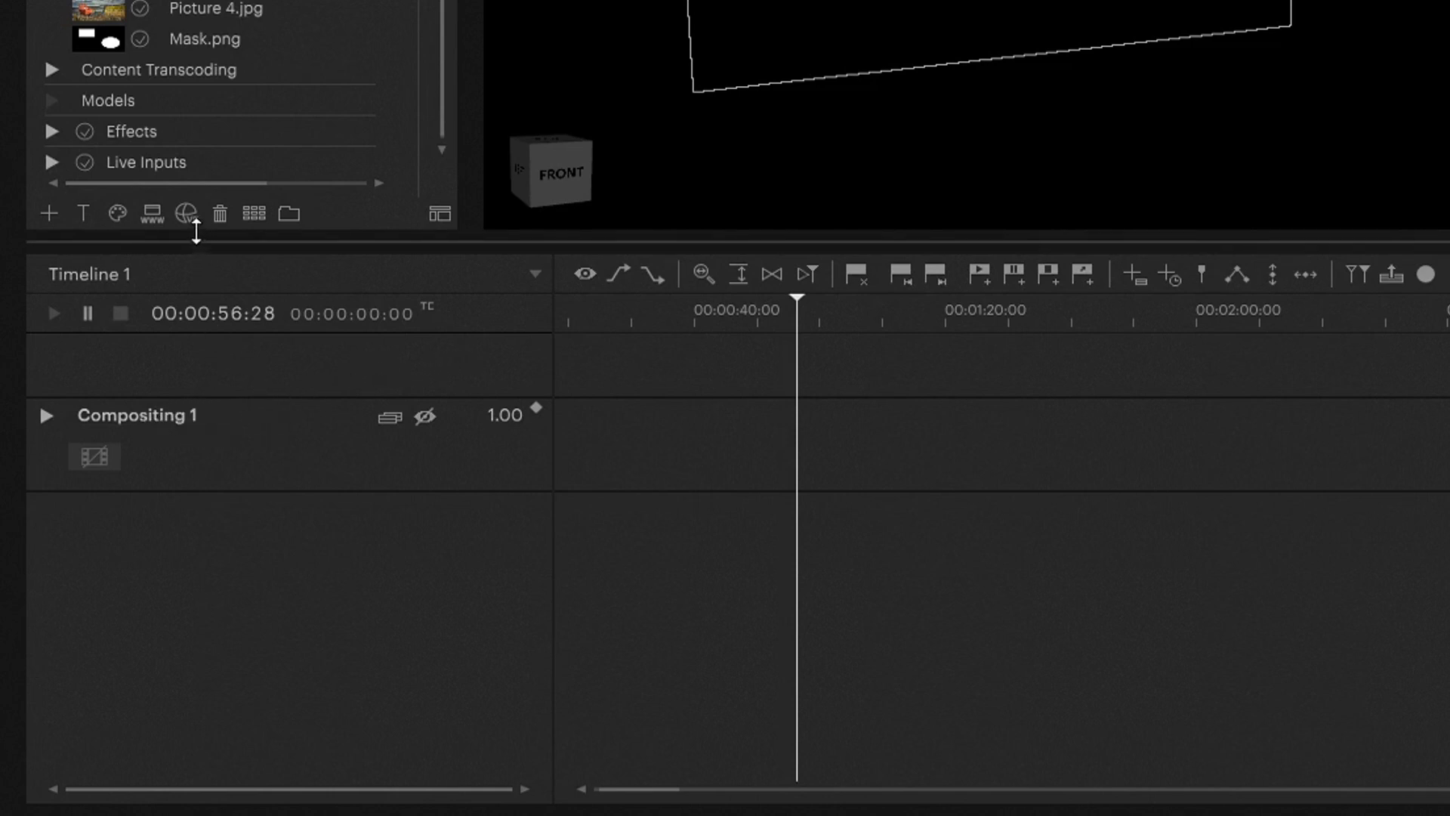
Import PIXERA_DEMO_ND_PXC.exe as an Unreal resource and place it on the Compositing 1 layer just after the playhead
{"action": "left_click", "coordinate": [191, 217]}
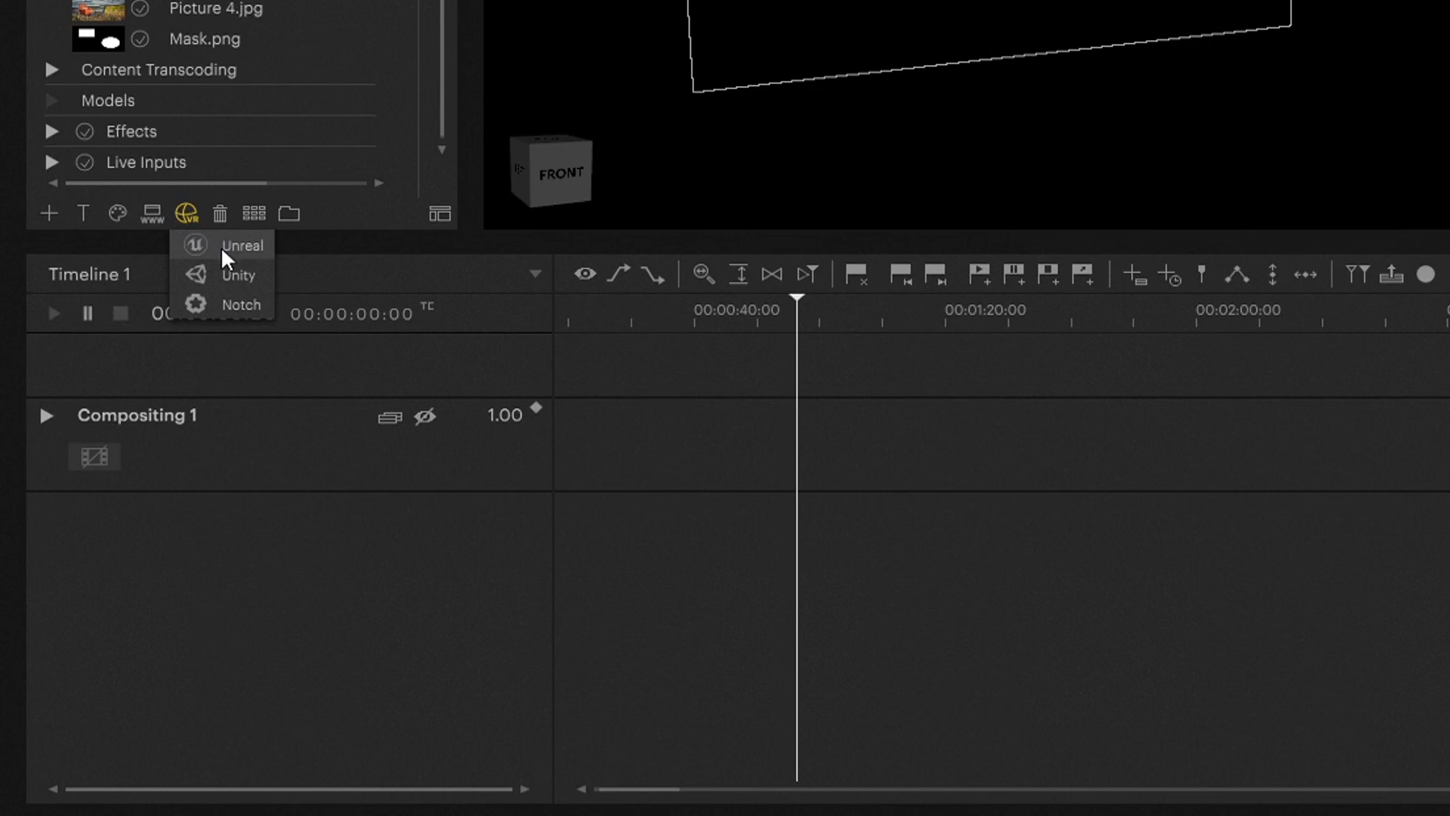
{"action": "left_click", "coordinate": [248, 250]}
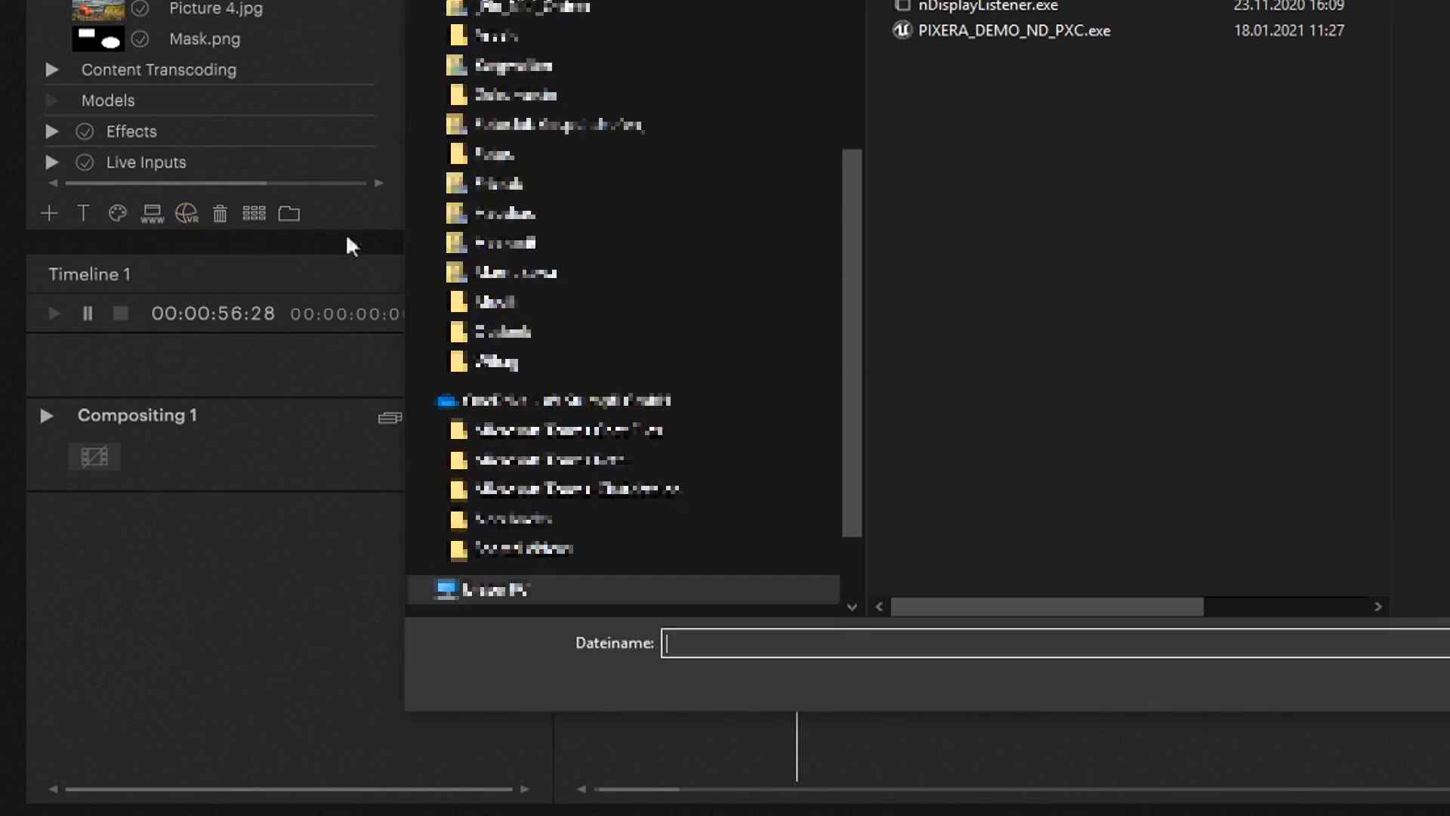
{"action": "left_click", "coordinate": [1000, 36]}
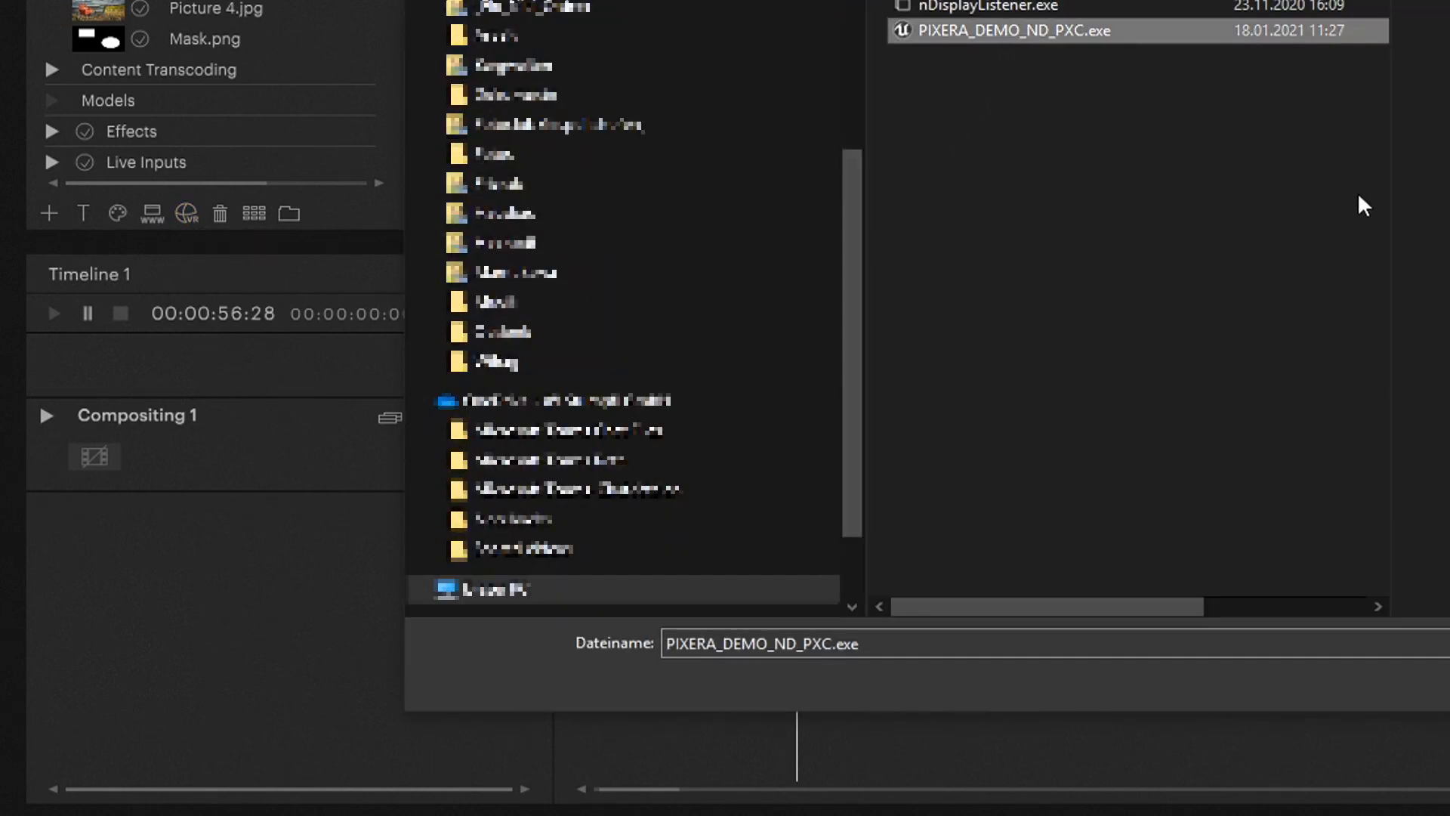
{"action": "key", "text": "Return"}
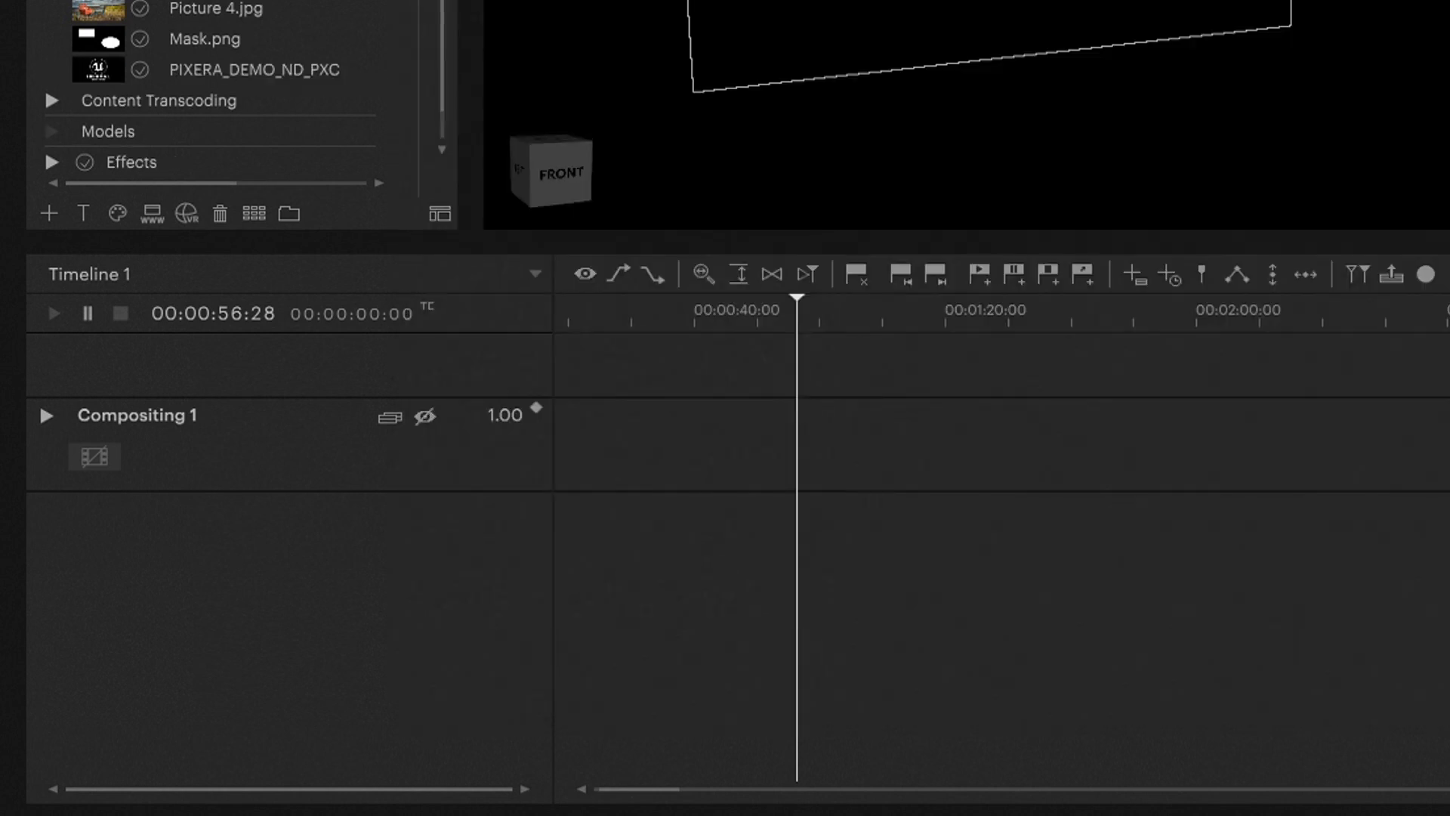
{"action": "left_click_drag", "start_coordinate": [184, 73], "coordinate": [835, 445]}
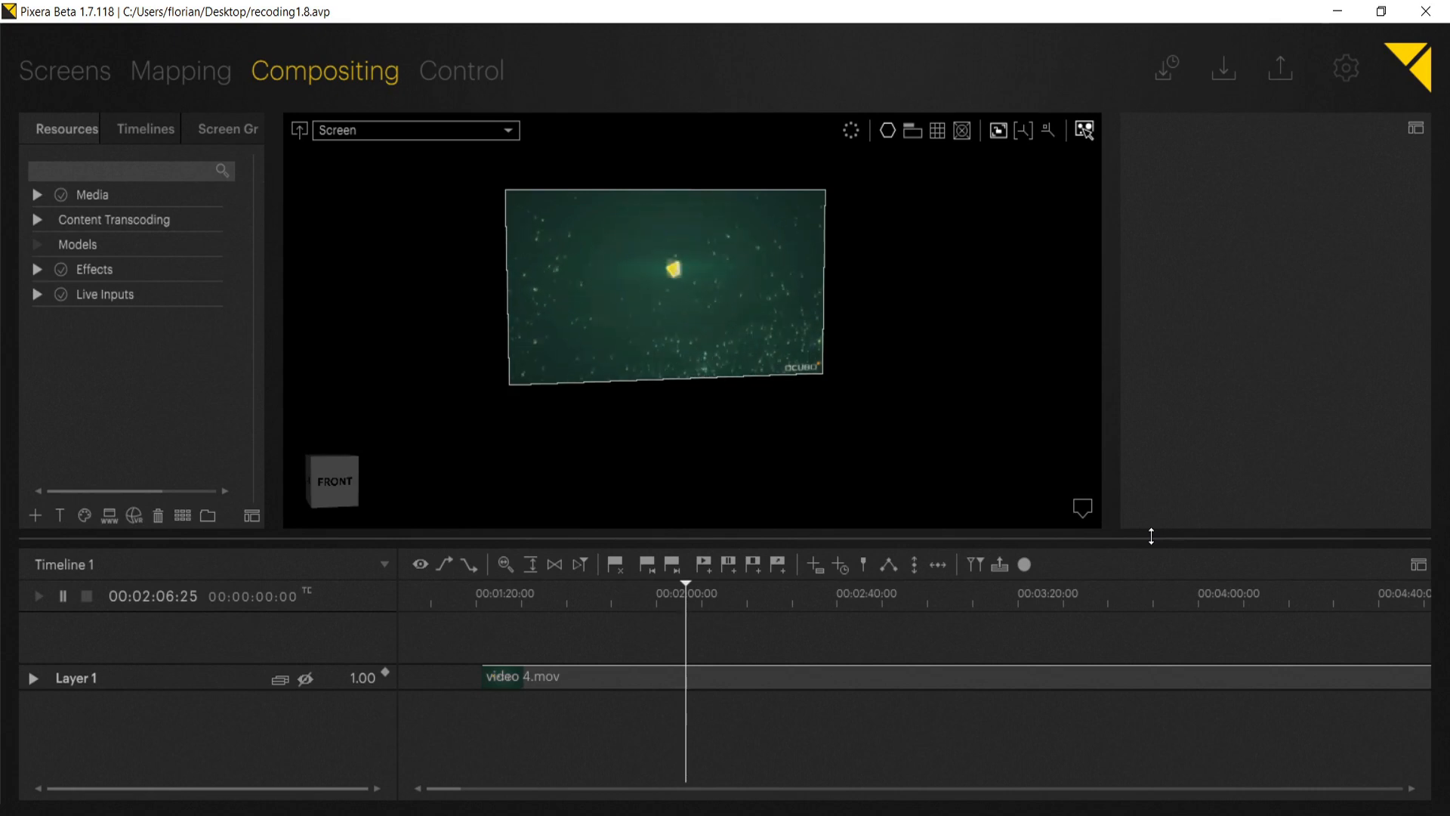
Enlarge the timeline area and add a Perspective 2D data layer below Layer 1
{"action": "left_click_drag", "start_coordinate": [1151, 537], "coordinate": [1149, 473]}
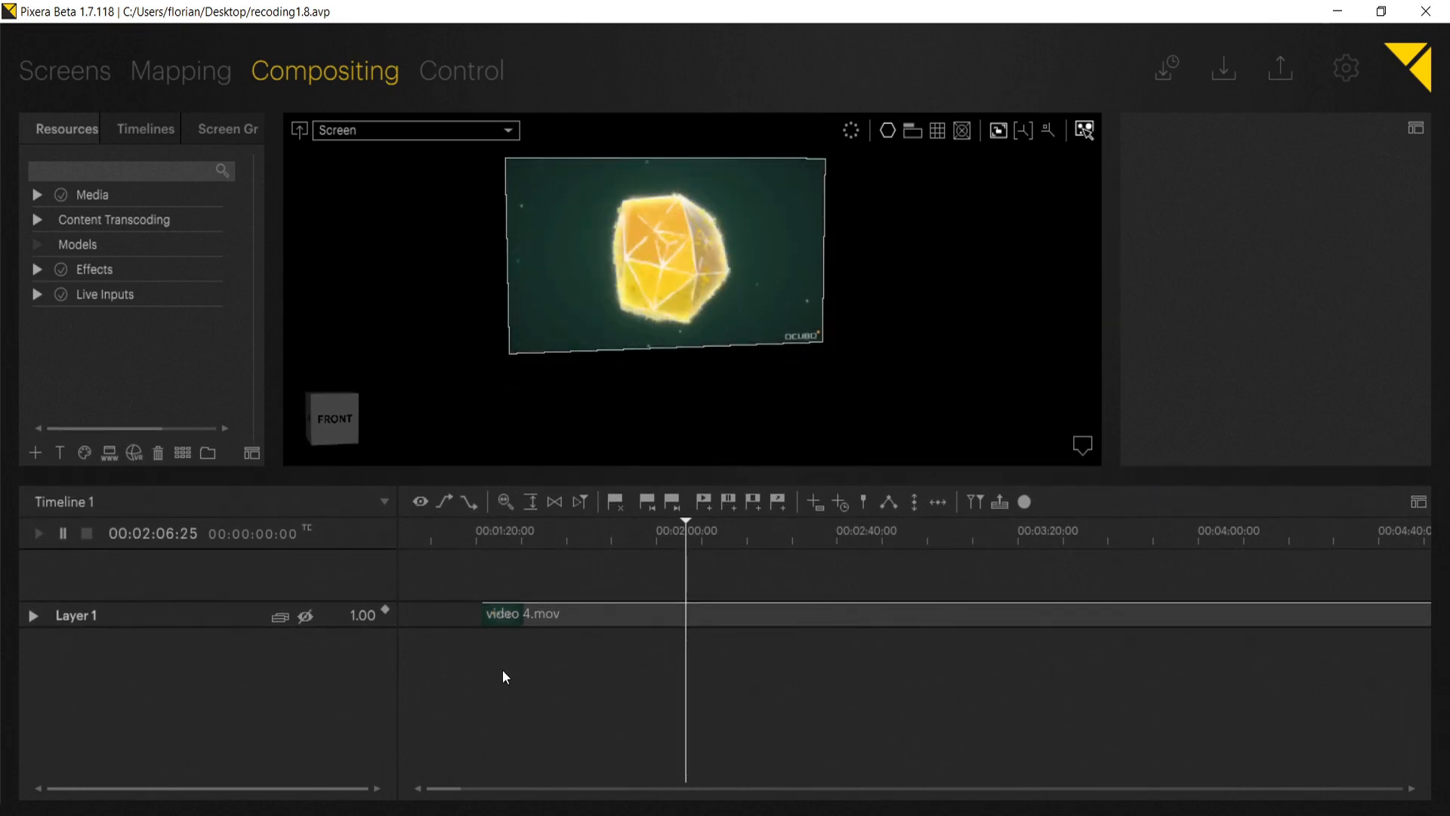
{"action": "right_click", "coordinate": [252, 672]}
{"action": "mouse_move", "coordinate": [268, 665]}
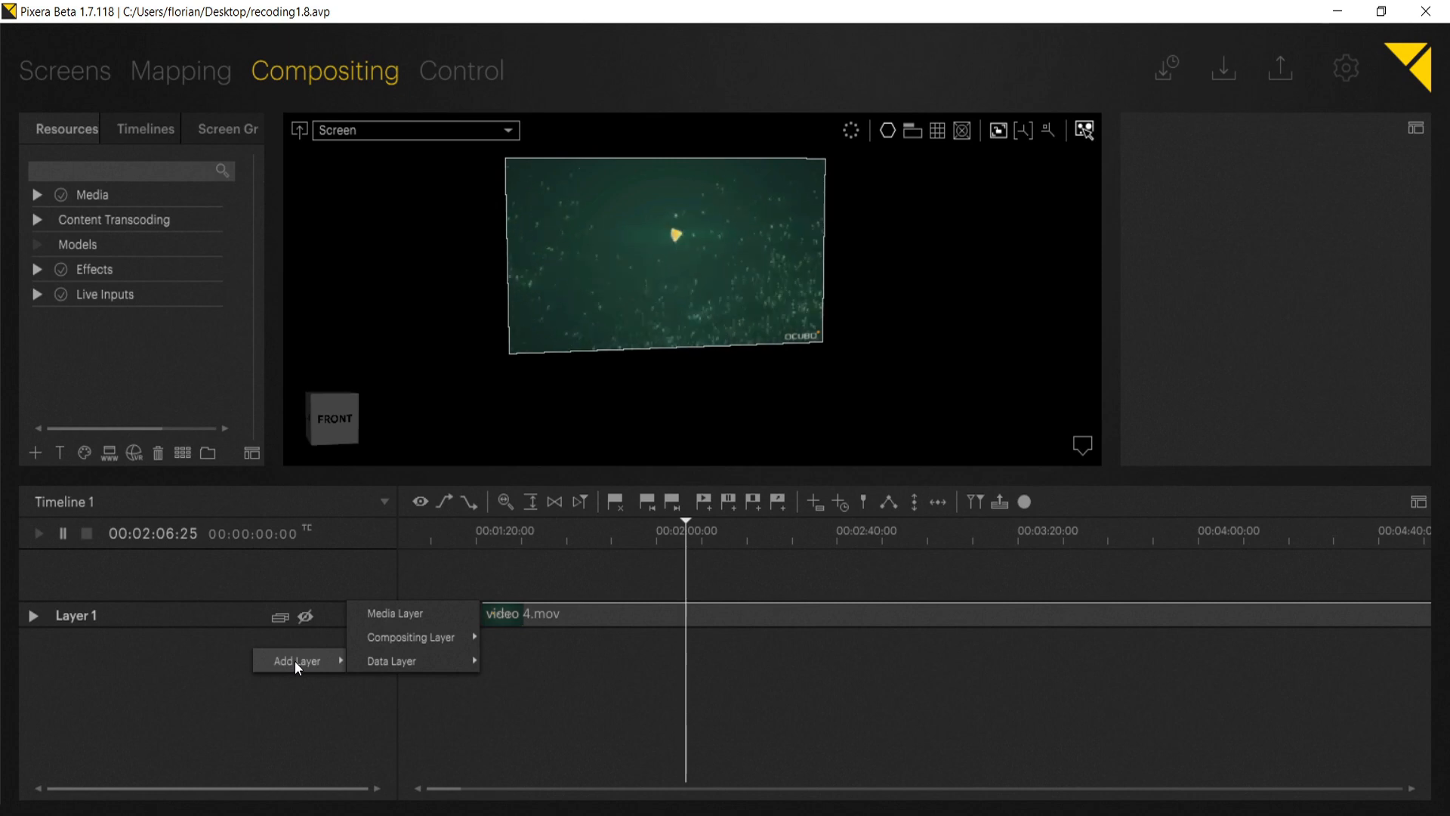
{"action": "mouse_move", "coordinate": [387, 661]}
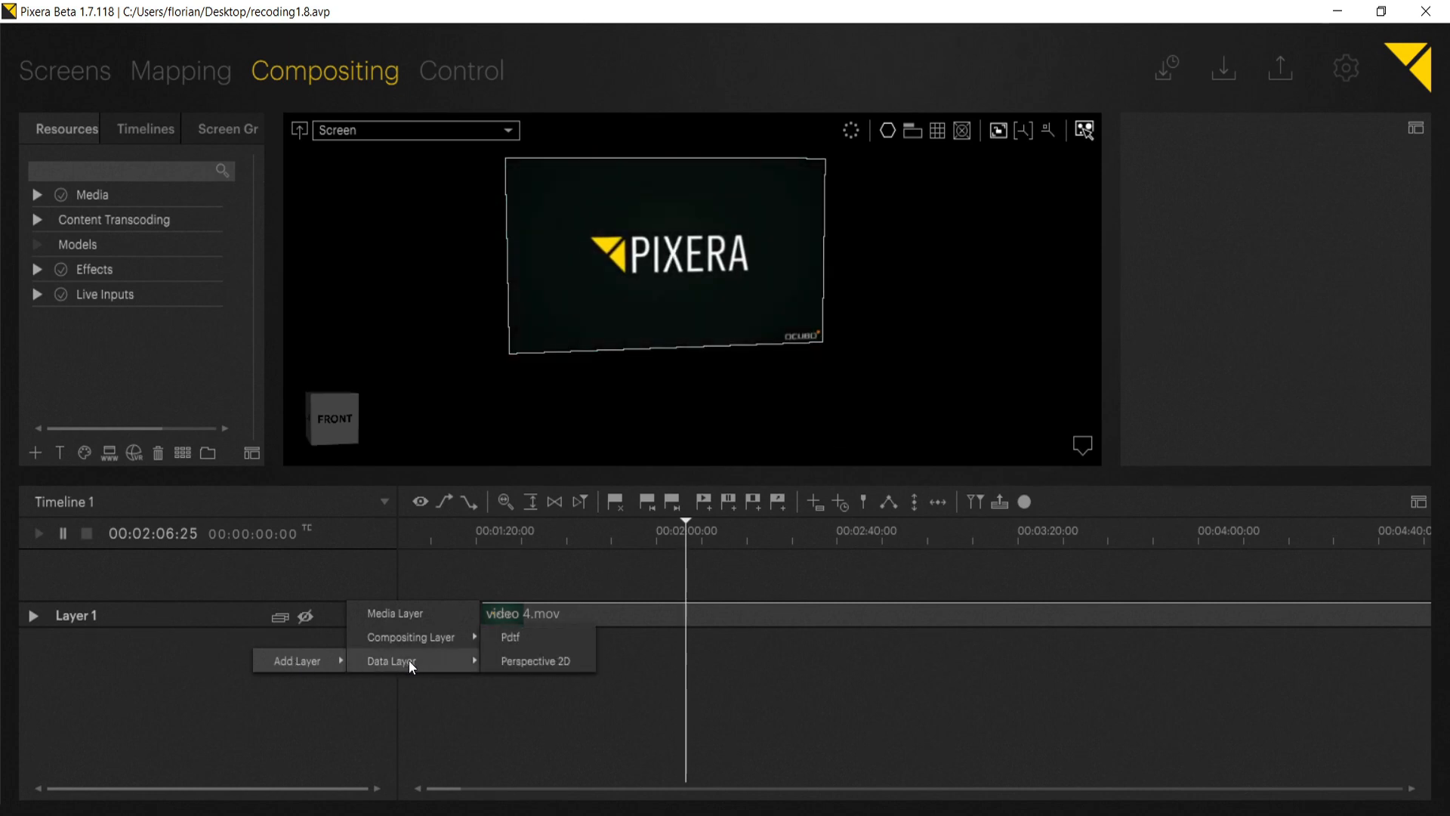
{"action": "left_click", "coordinate": [554, 662]}
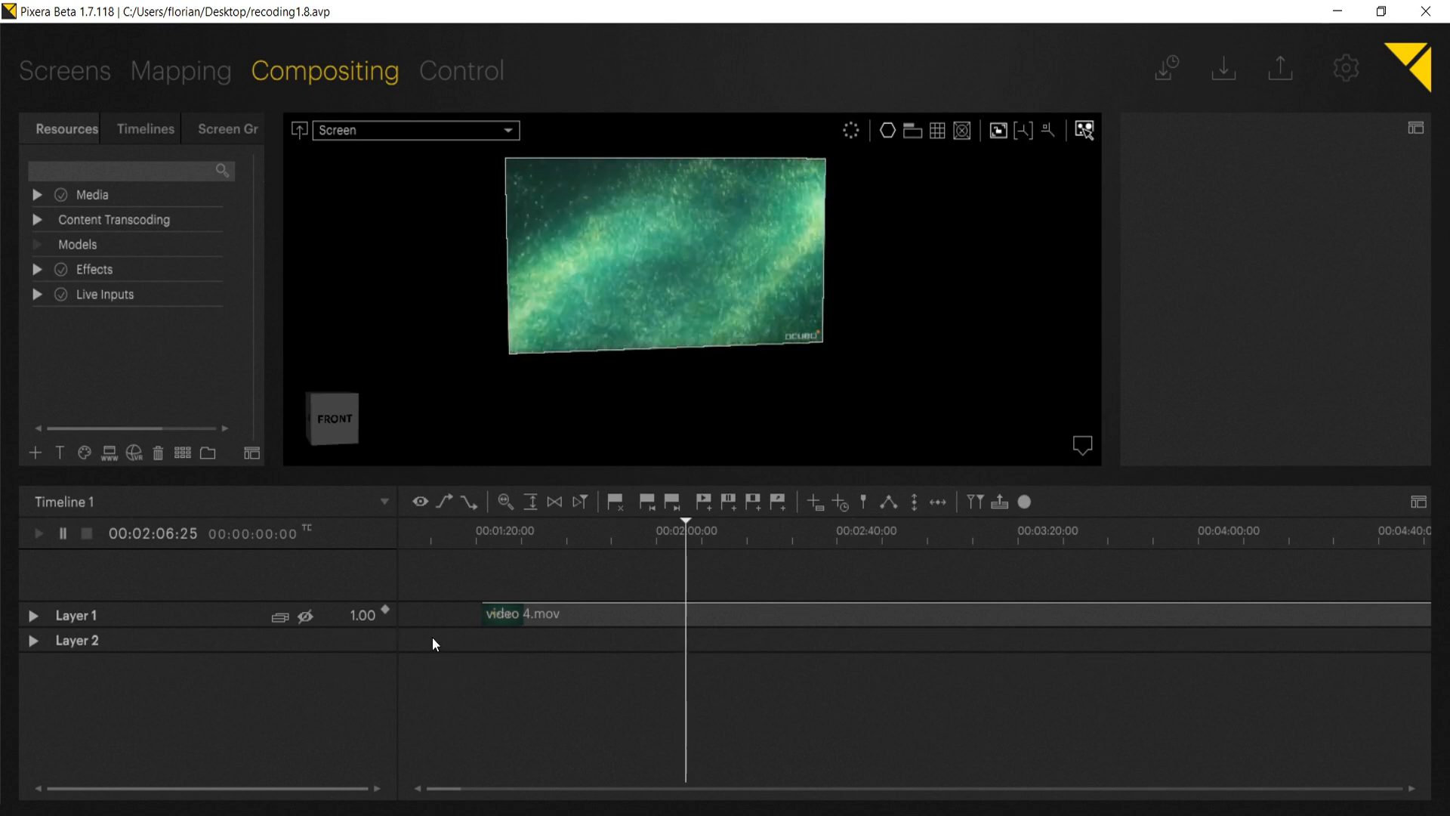
Expand and heighten Layer 2 and add a Perspective 2D object on it at 00:01:21:18, aligned with the start of video 4.mov
{"action": "left_click", "coordinate": [33, 640]}
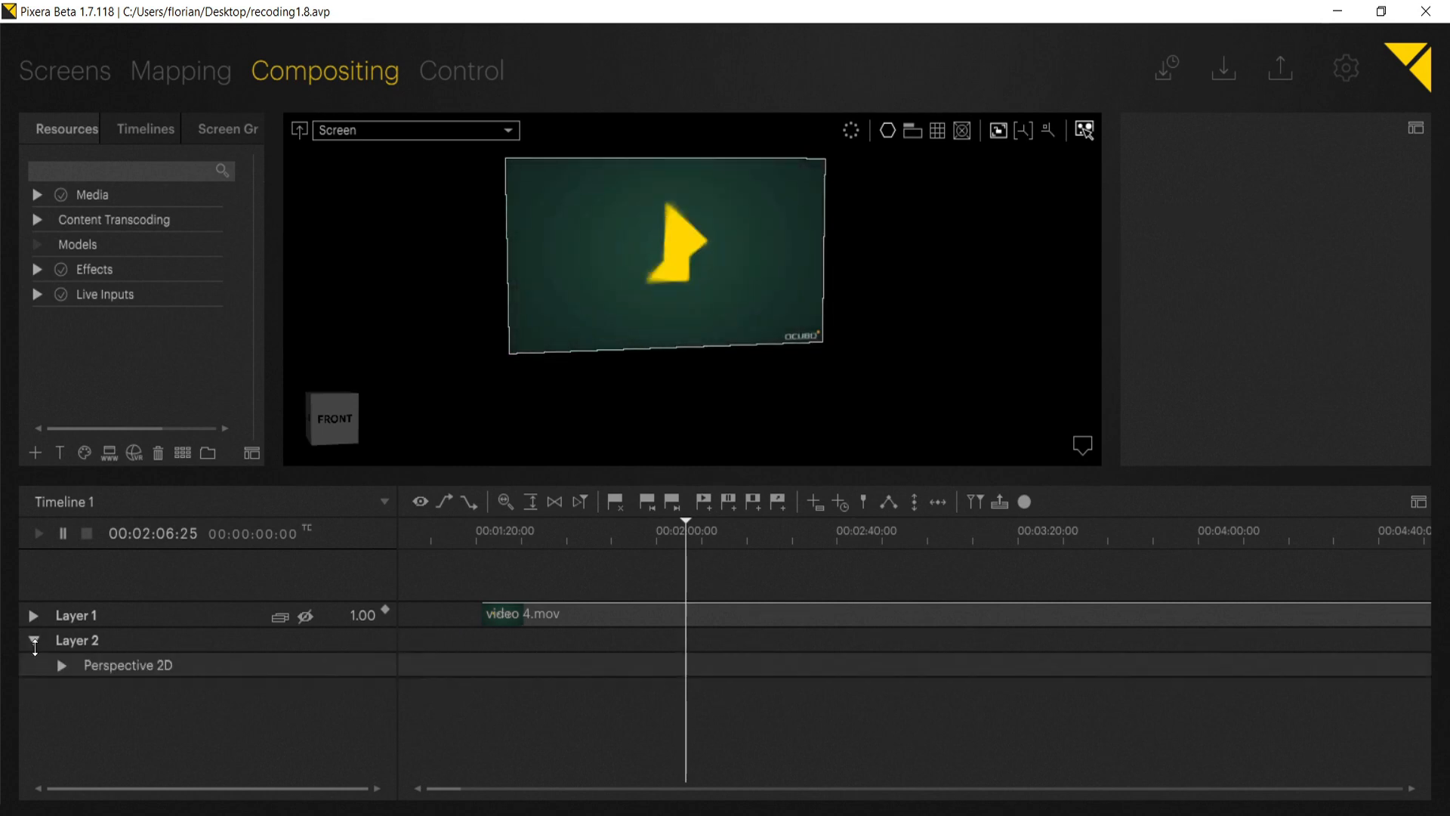
{"action": "left_click_drag", "start_coordinate": [365, 655], "coordinate": [361, 676]}
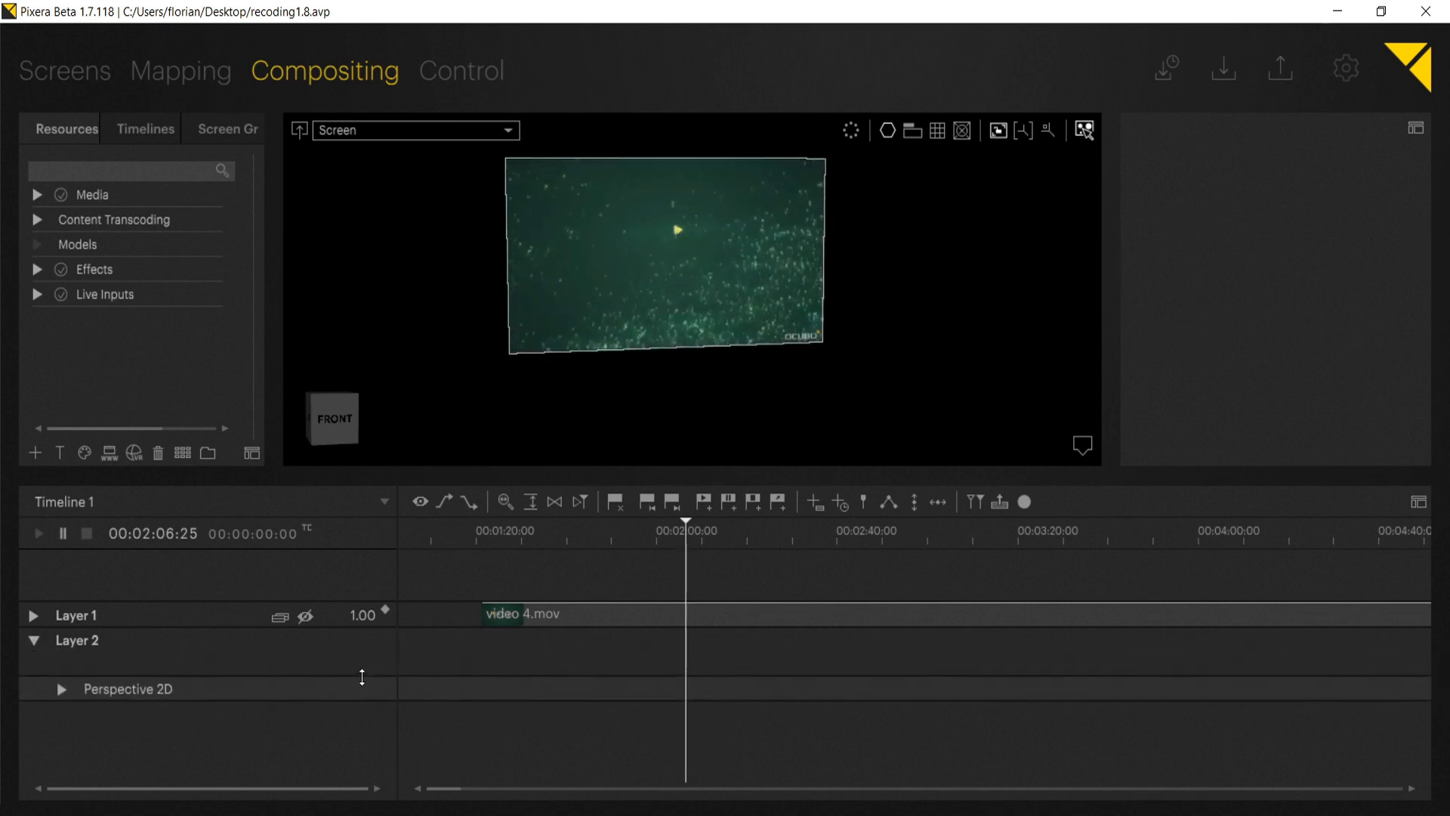
{"action": "double_click", "coordinate": [524, 653]}
{"action": "left_click_drag", "start_coordinate": [573, 671], "coordinate": [543, 651]}
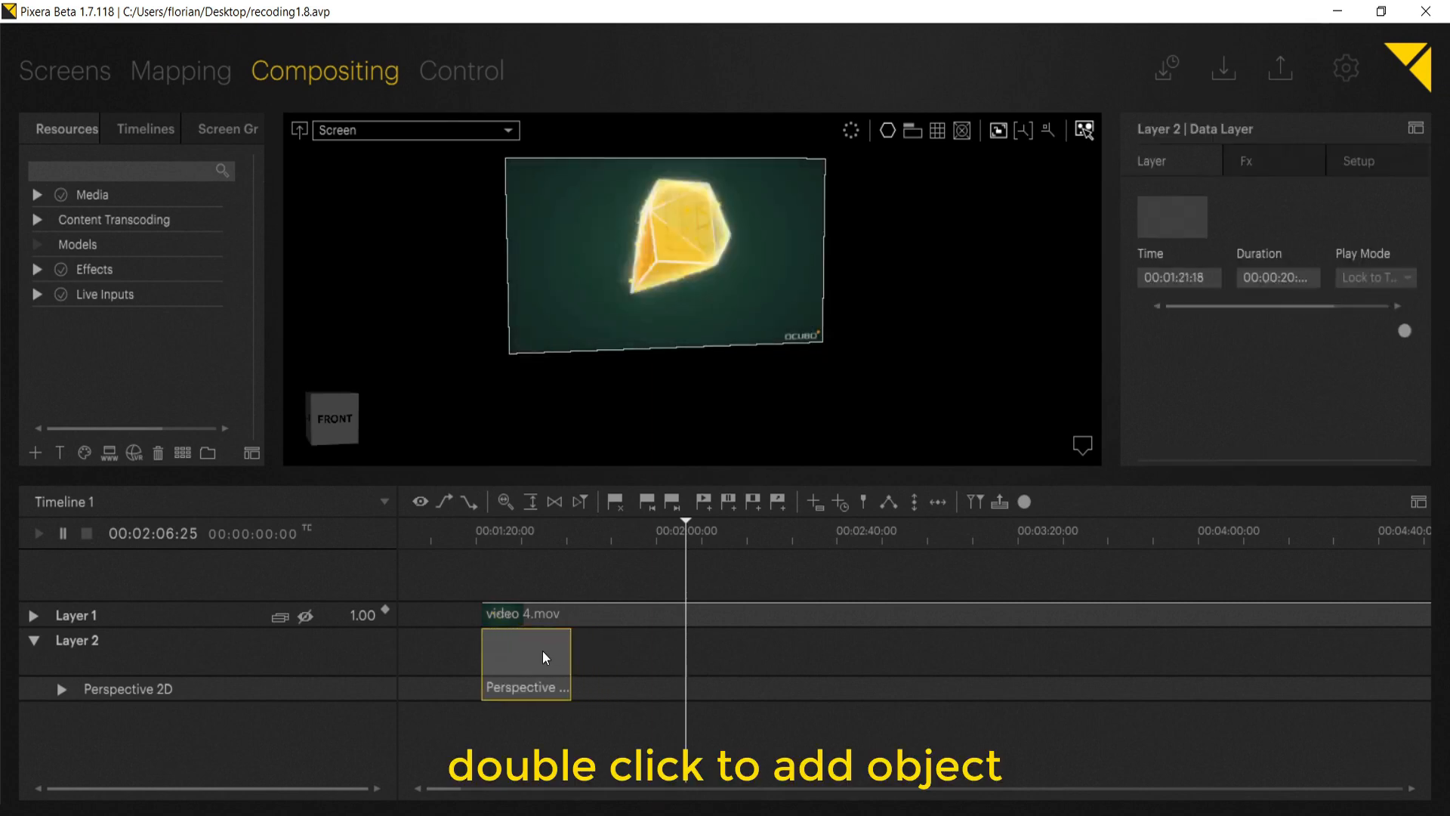
Place the playhead inside the object at 00:01:30:09 and switch the preview to a flat front view showing the screen's perspective
{"action": "left_click_drag", "start_coordinate": [548, 531], "coordinate": [523, 538]}
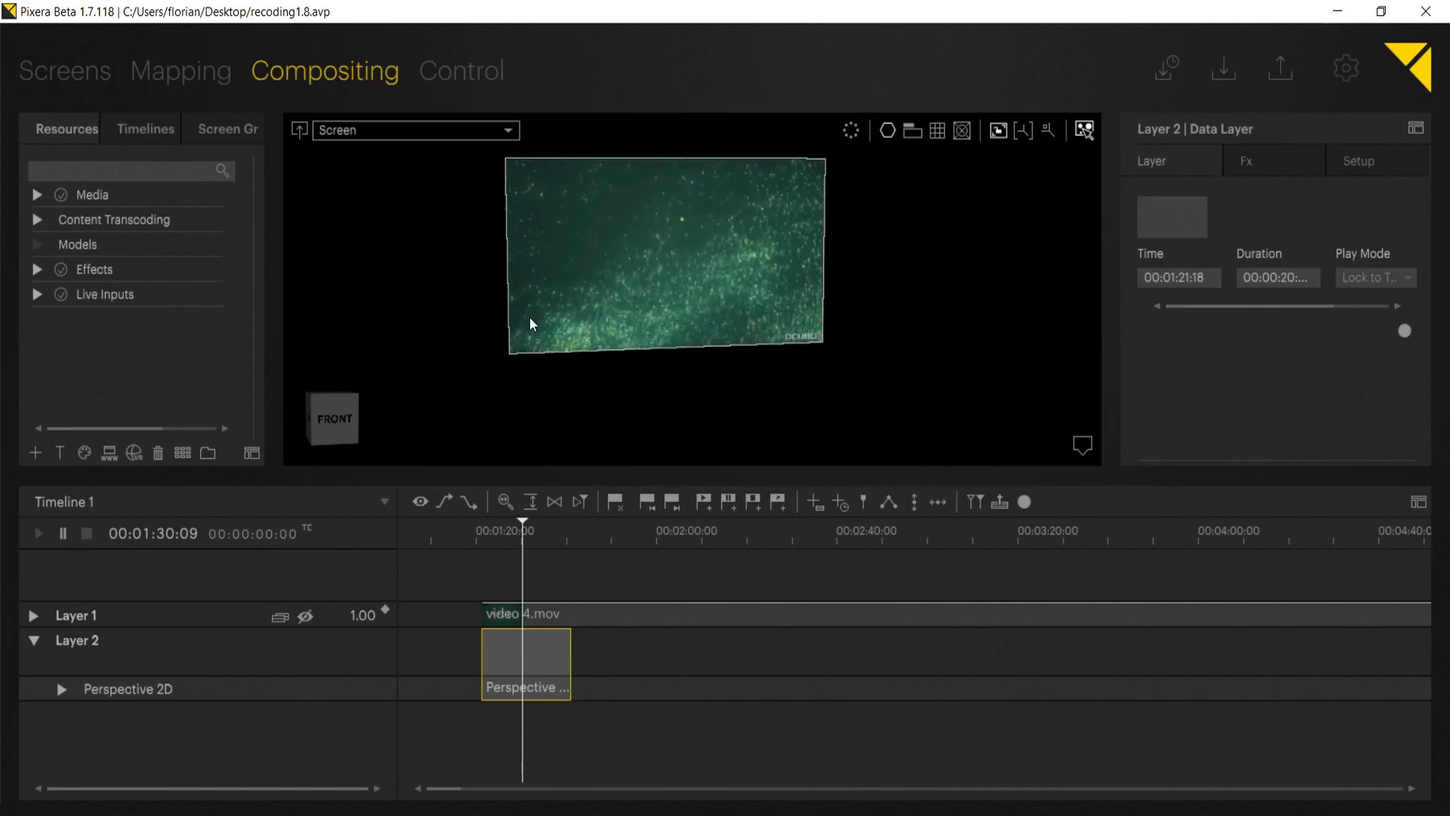
{"action": "left_click", "coordinate": [298, 131]}
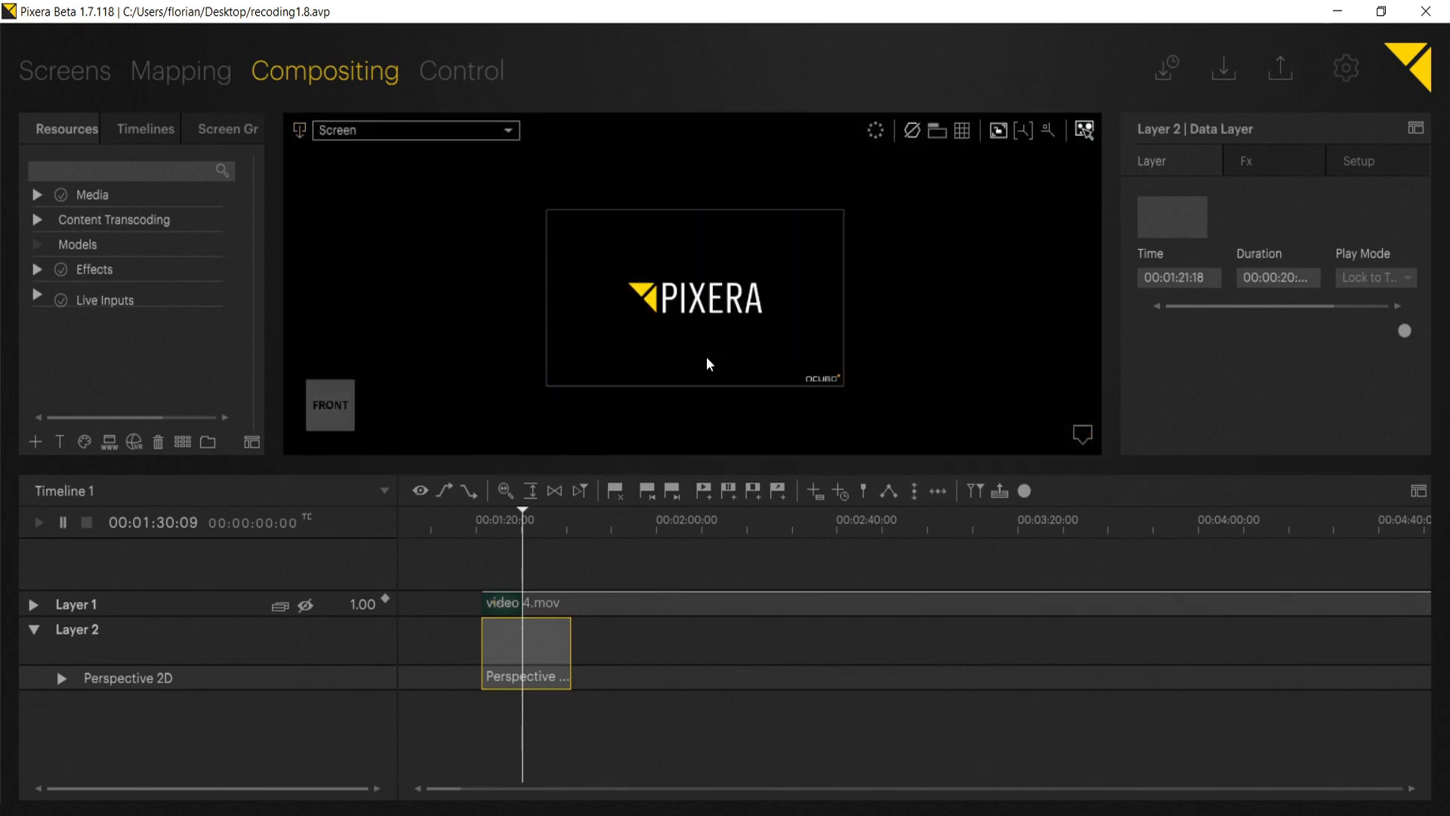
{"action": "left_click", "coordinate": [1084, 133]}
{"action": "left_click", "coordinate": [1097, 215]}
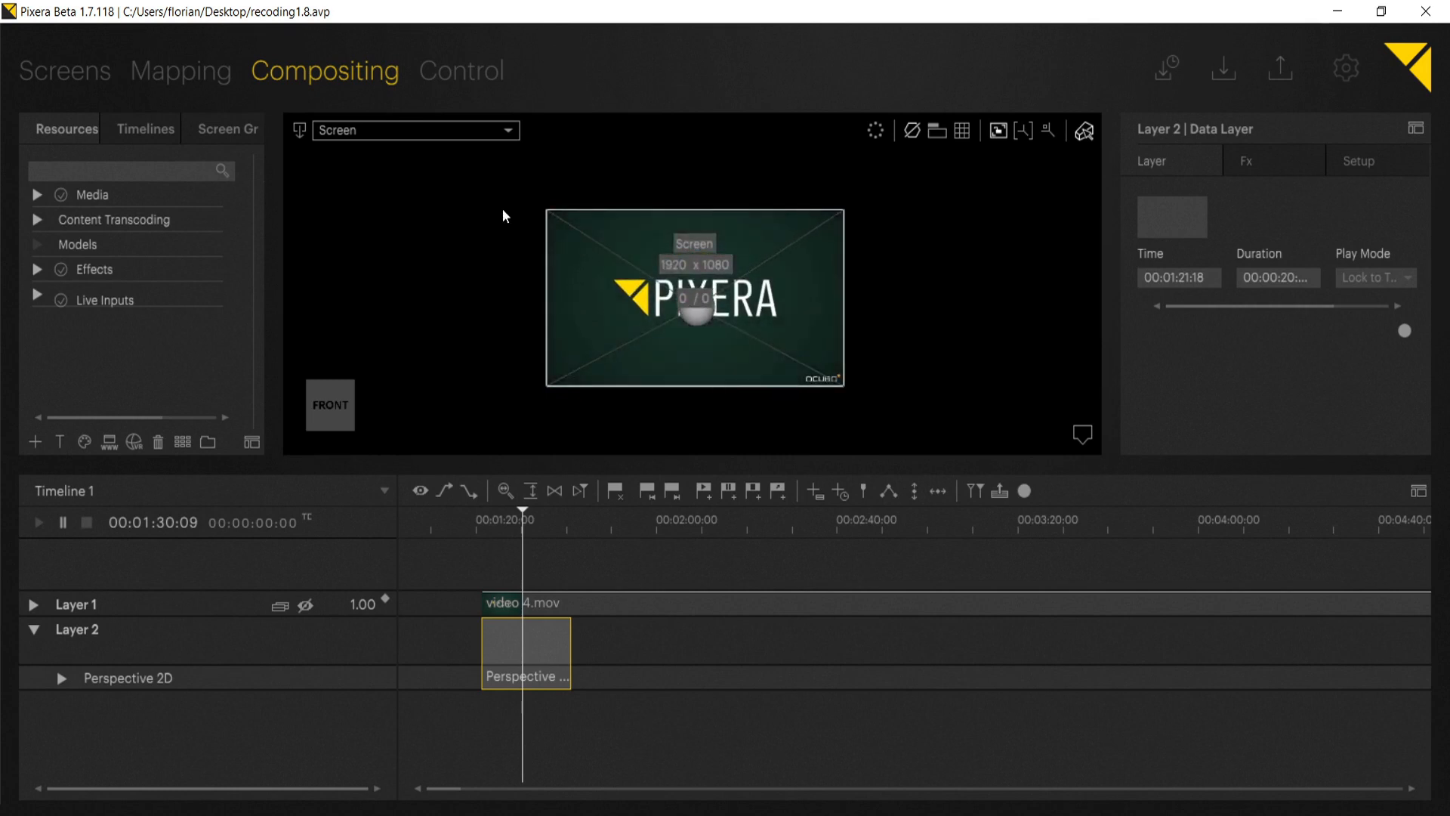
Move the screen's perspective to about X -571, Y 38, changing the layer origins to absolute and adapting the layer offsets
{"action": "left_click_drag", "start_coordinate": [492, 178], "coordinate": [931, 417]}
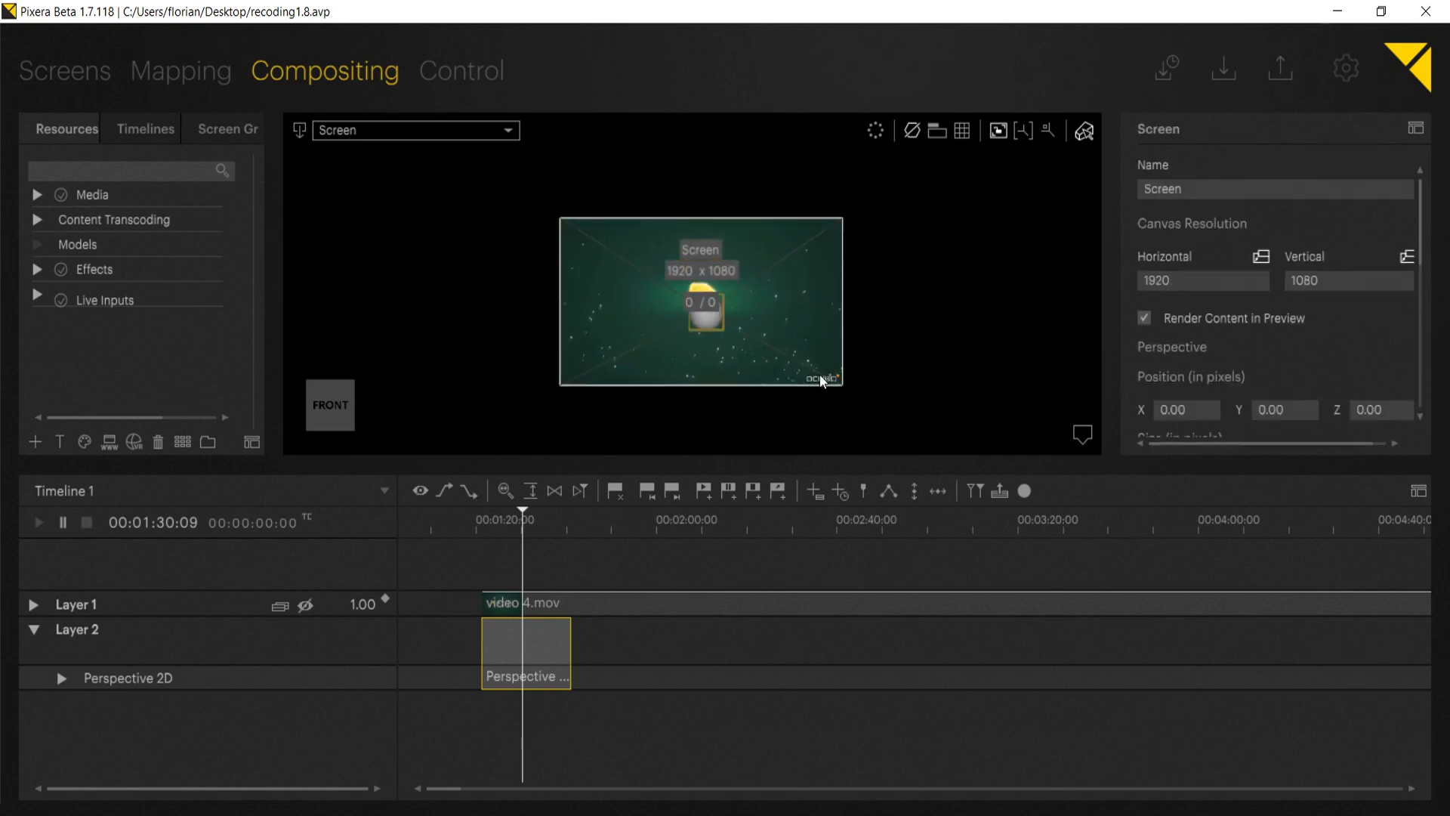
{"action": "left_click_drag", "start_coordinate": [791, 380], "coordinate": [787, 344]}
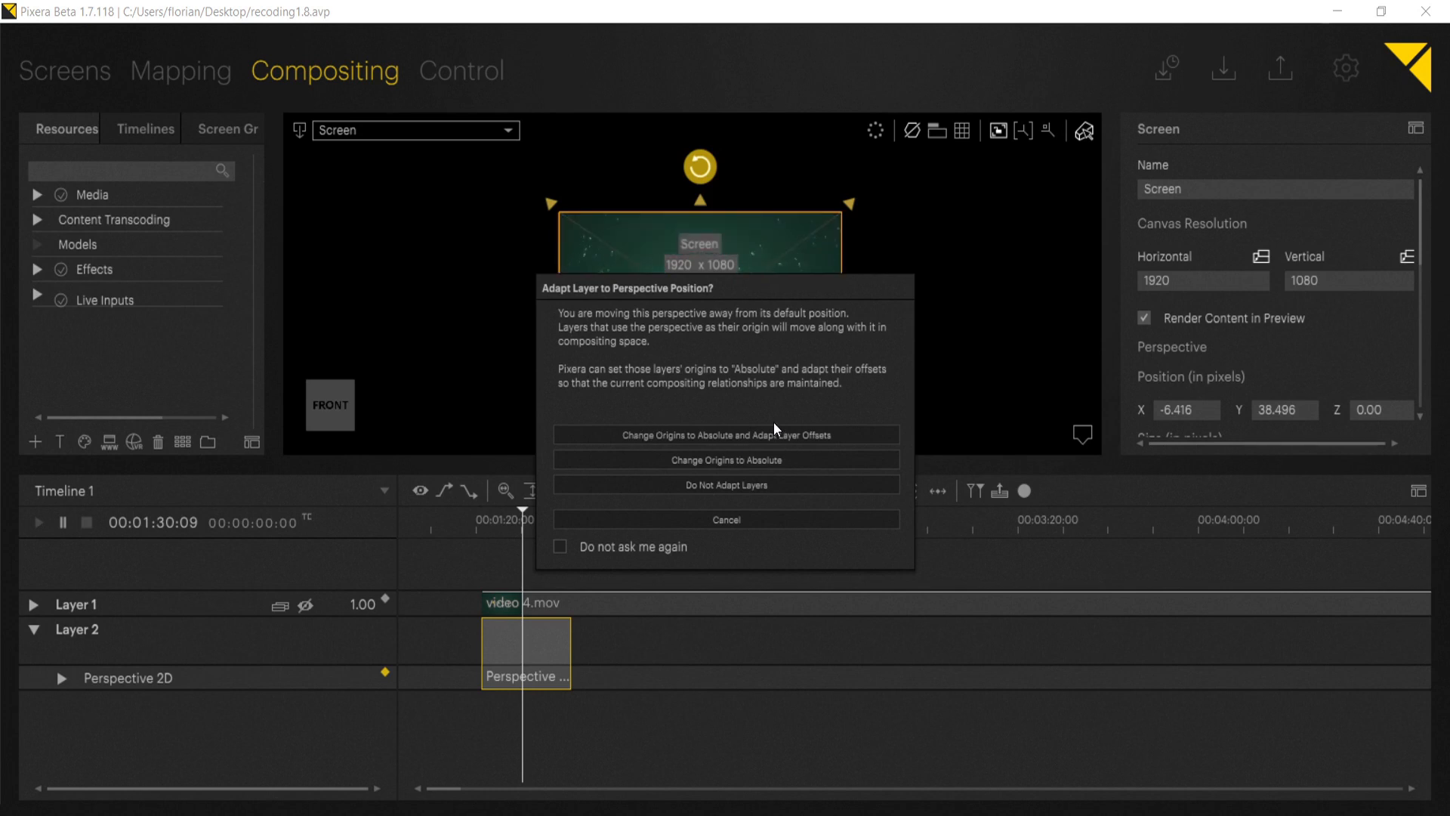
{"action": "left_click", "coordinate": [736, 435]}
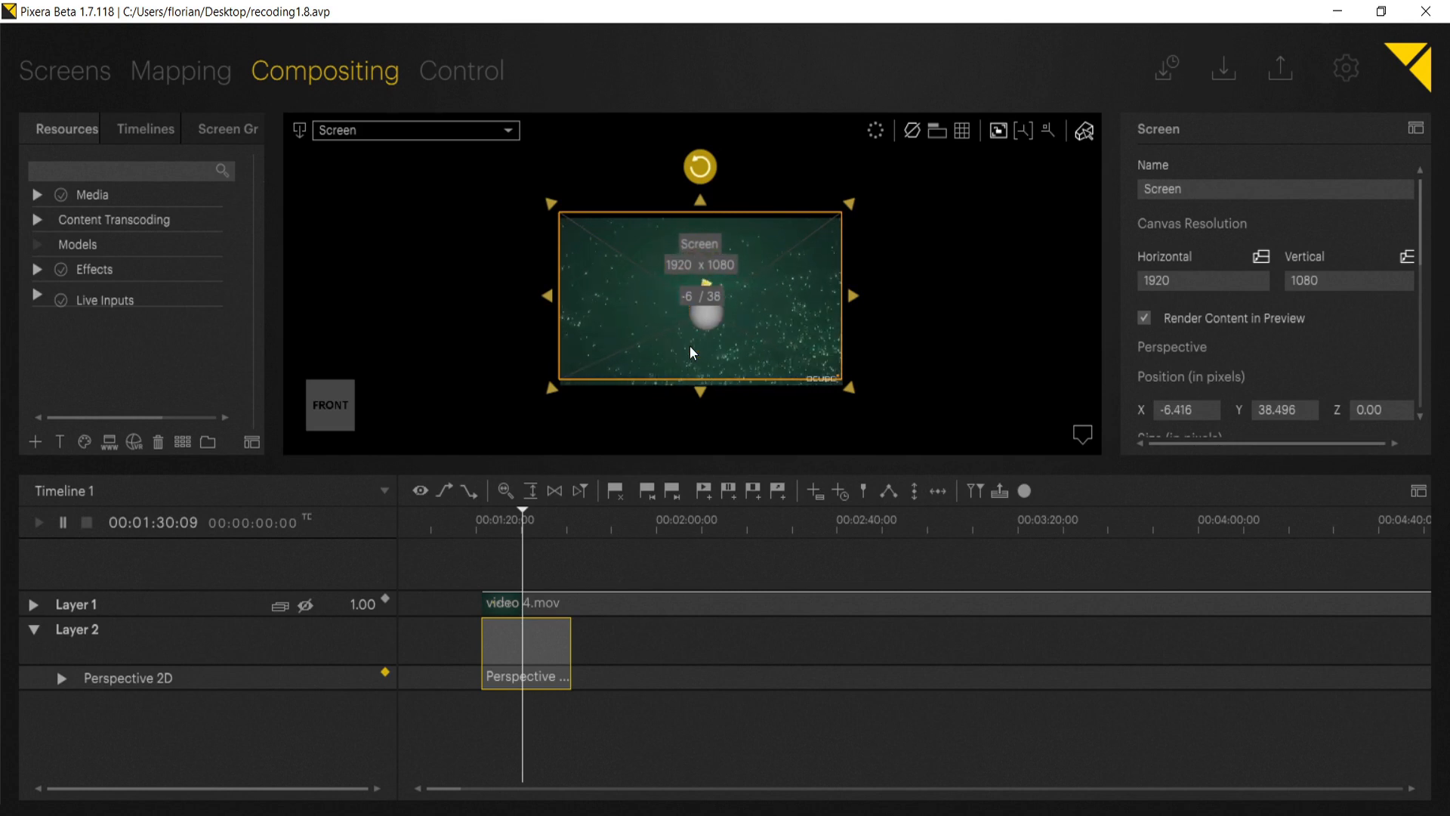
{"action": "left_click_drag", "start_coordinate": [731, 347], "coordinate": [646, 348]}
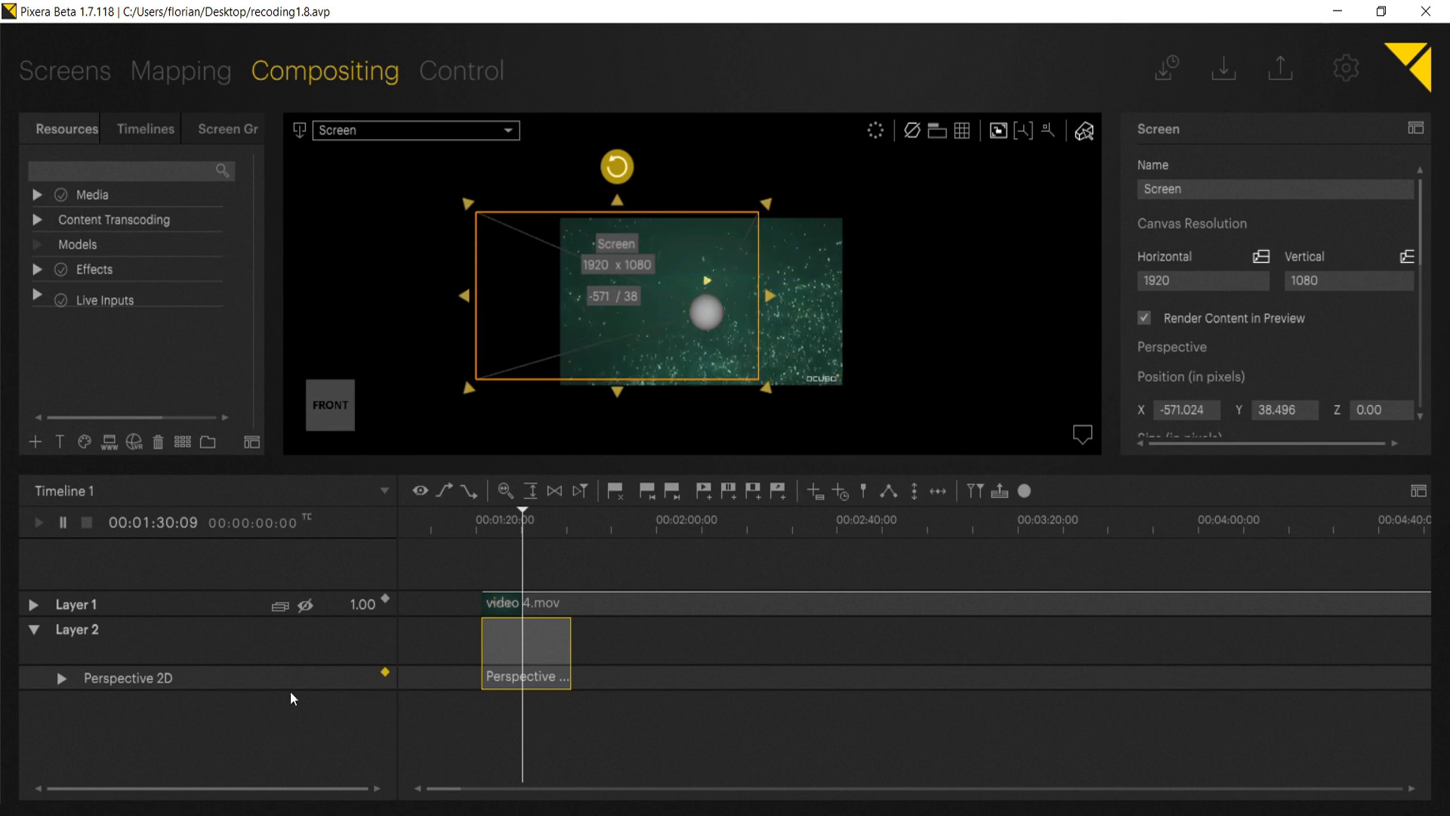
Expand the Perspective 2D properties of Layer 2 and keyframe Position x and Position y at 00:01:27:01
{"action": "left_click", "coordinate": [62, 679]}
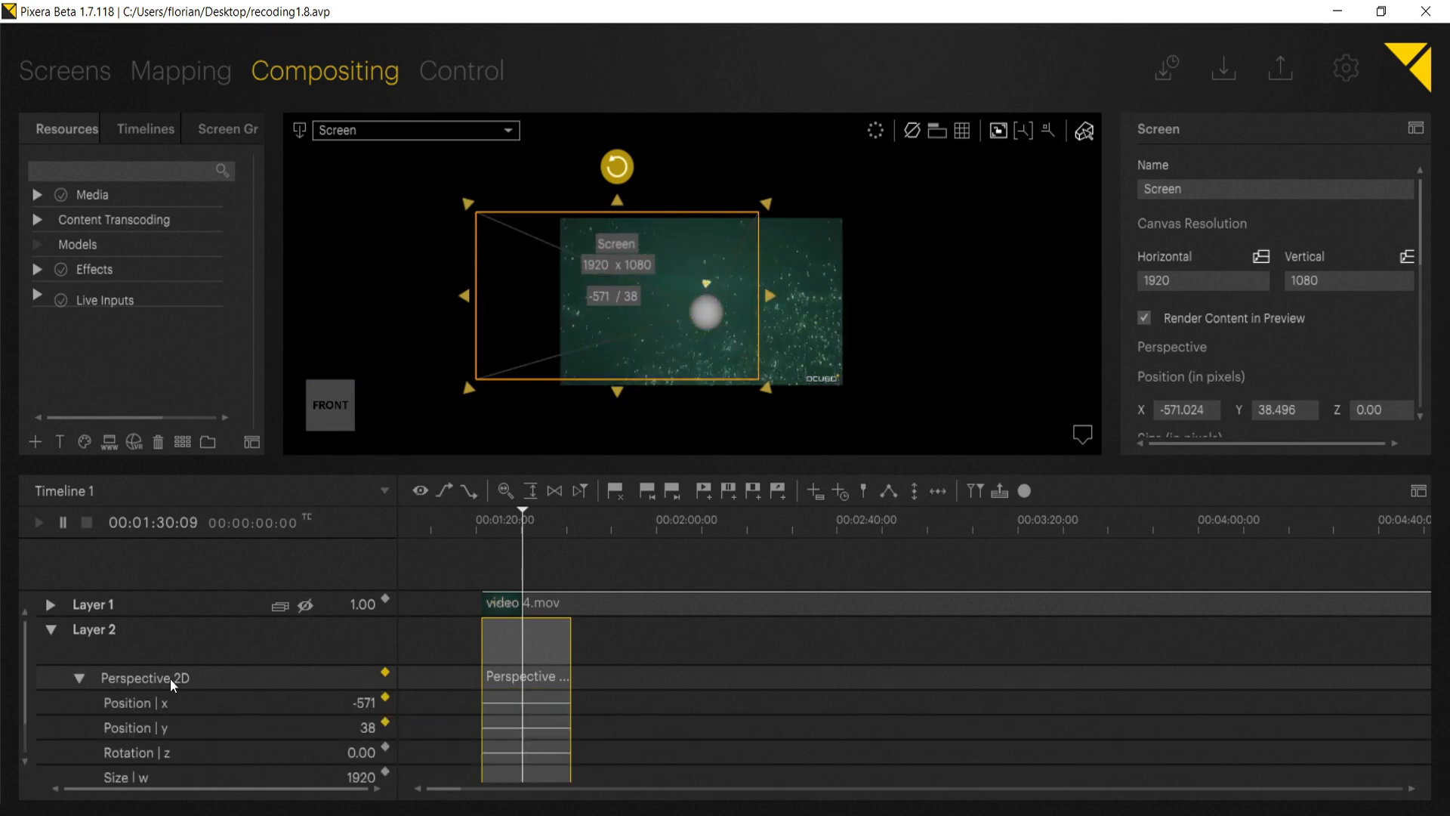
{"action": "scroll", "coordinate": [170, 679], "scroll_direction": "down", "scroll_amount": 1}
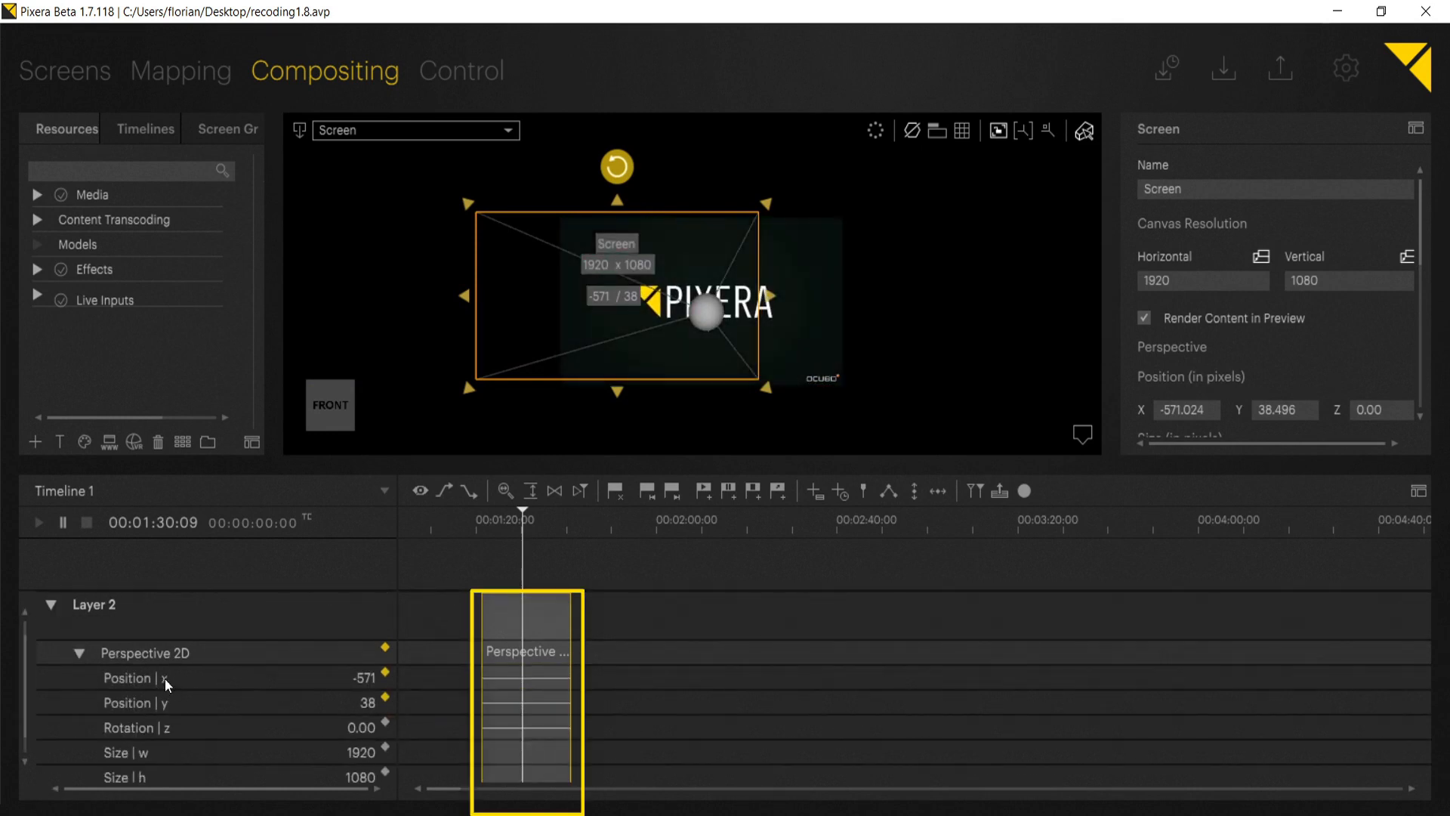
{"action": "left_click", "coordinate": [509, 526]}
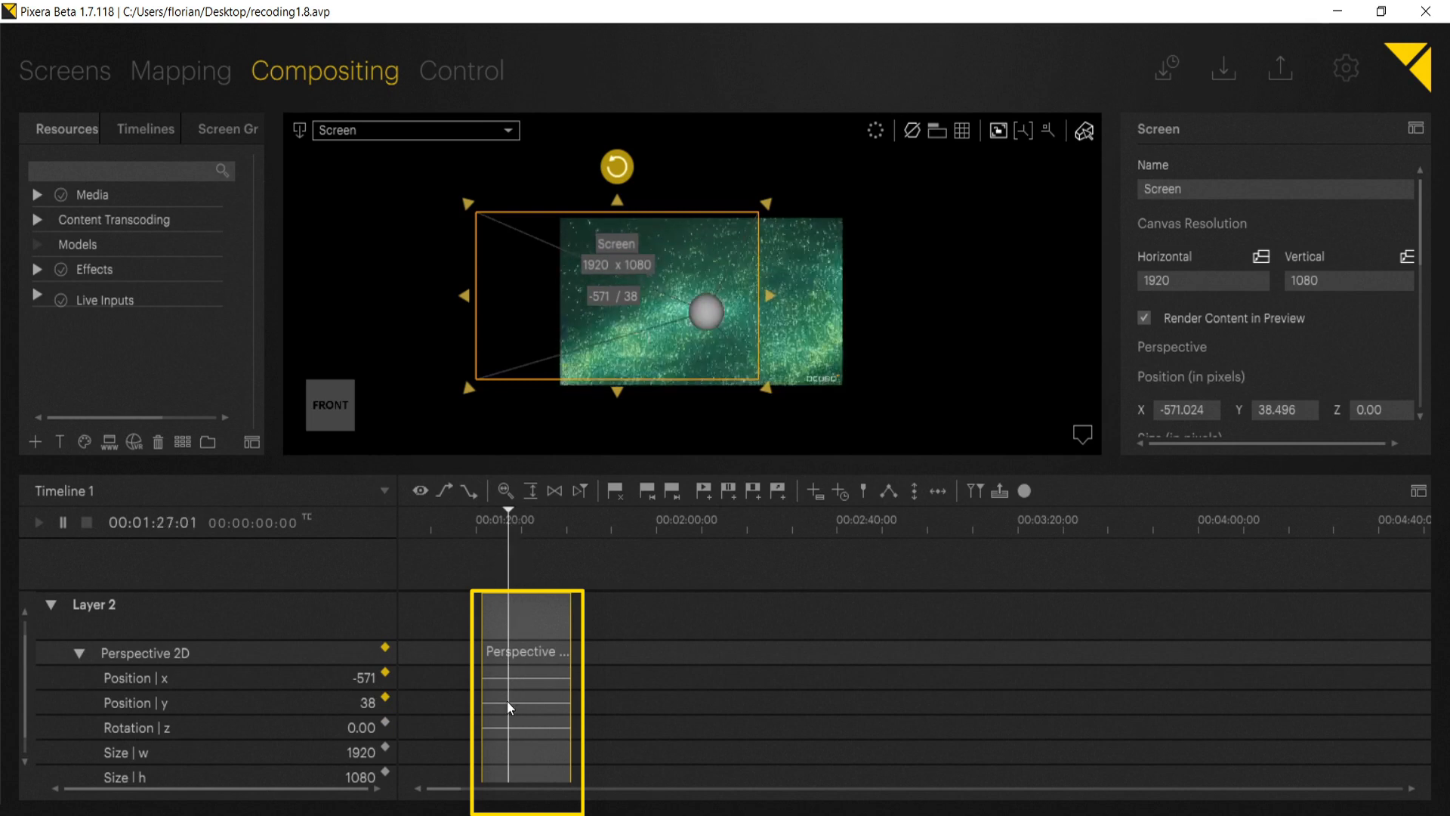
{"action": "scroll", "coordinate": [506, 700], "scroll_direction": "up", "scroll_amount": 1}
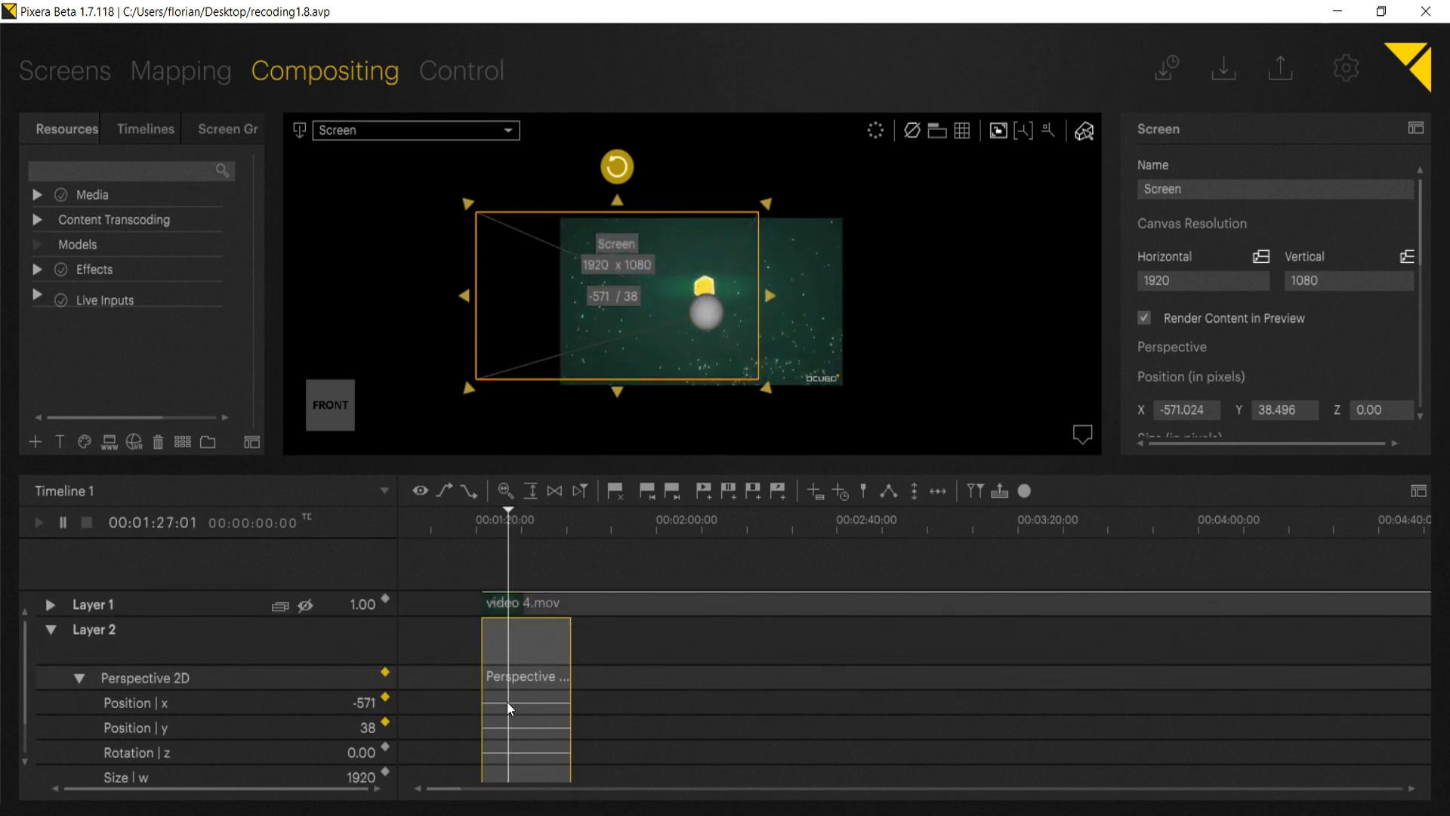
{"action": "double_click", "coordinate": [507, 704]}
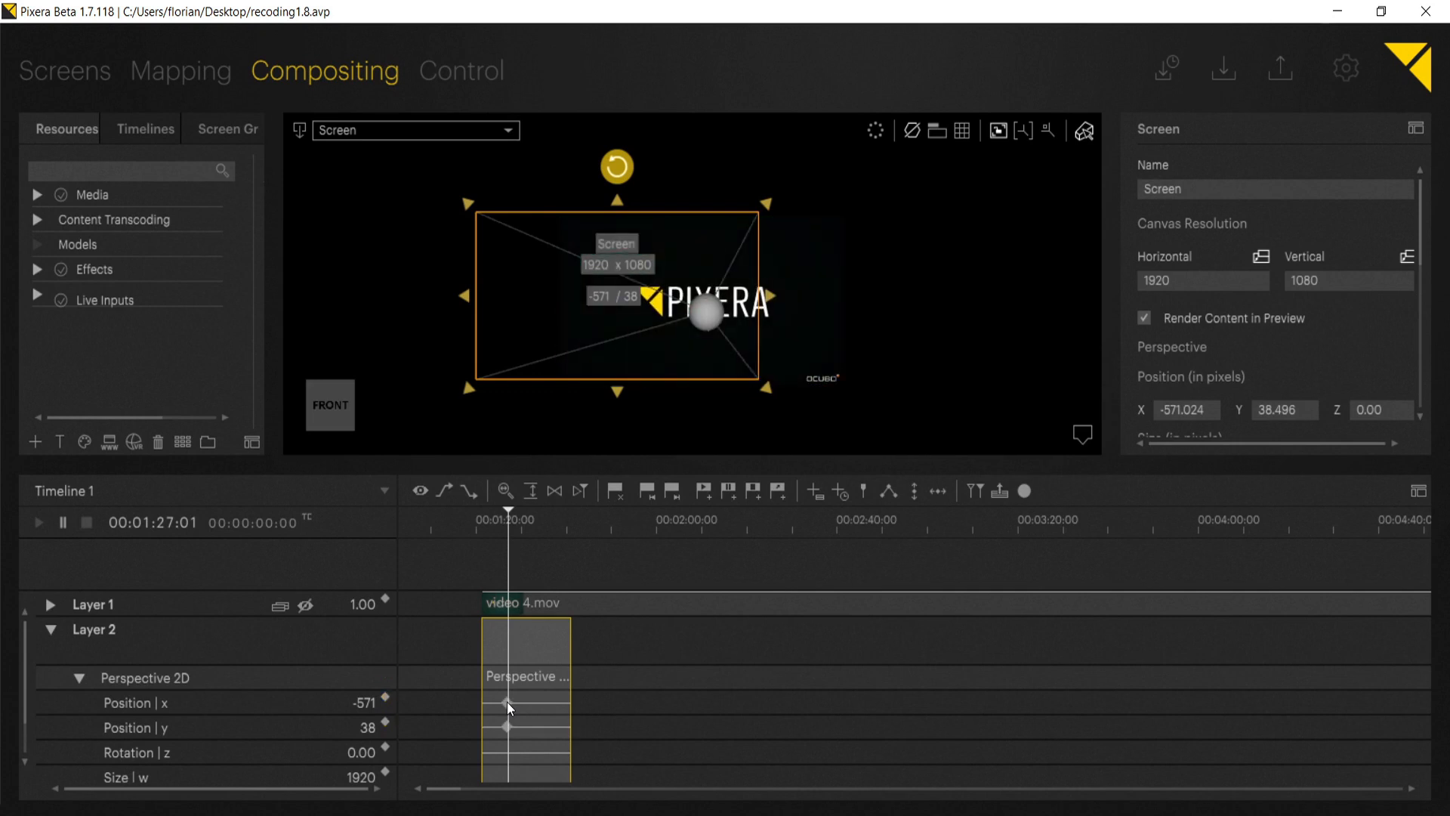
{"action": "double_click", "coordinate": [505, 726]}
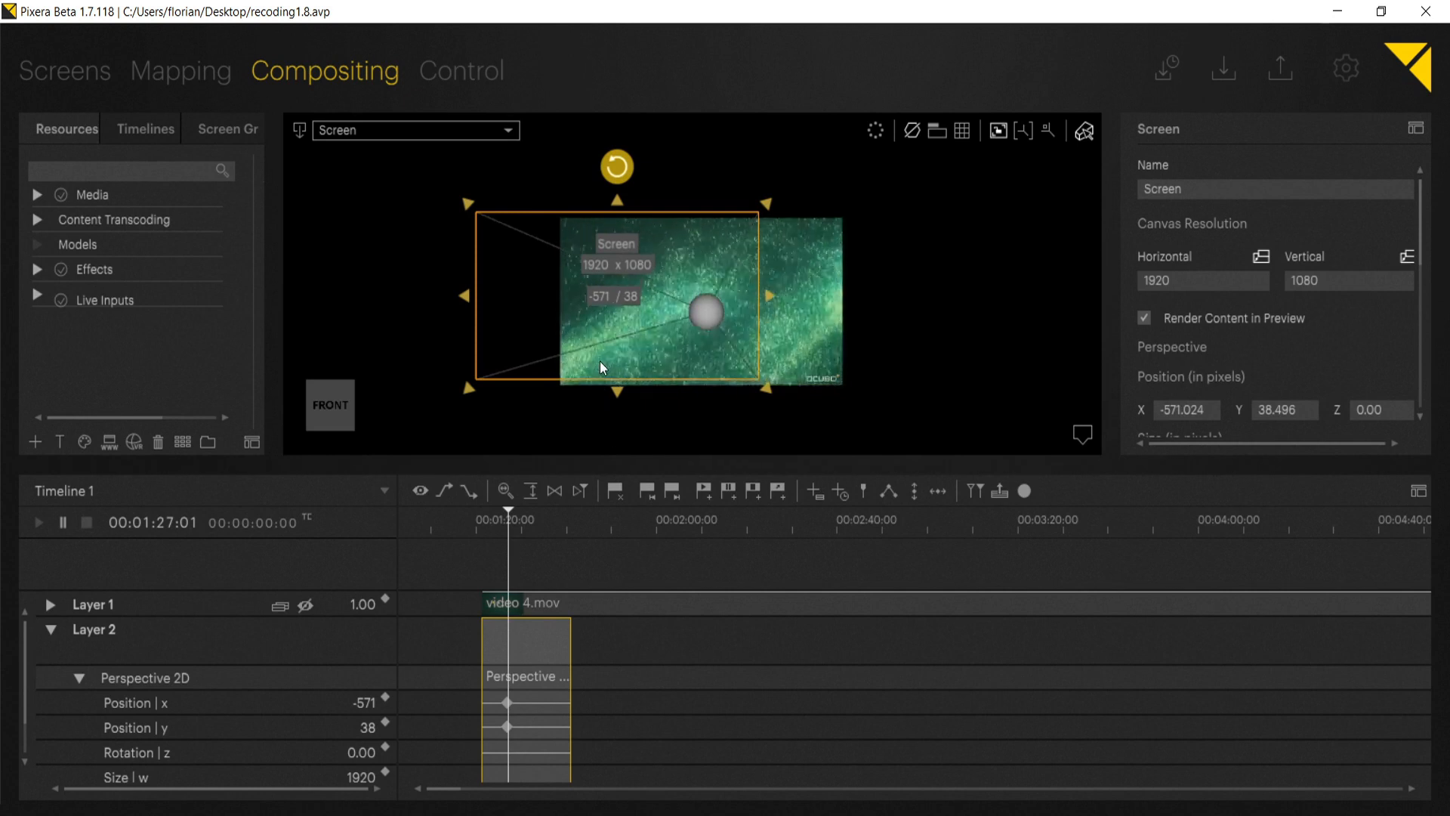
Keyframe a second perspective position of about X 834, Y 411 near the object's end and play the animation from 00:01:23:27
{"action": "left_click_drag", "start_coordinate": [600, 361], "coordinate": [807, 308]}
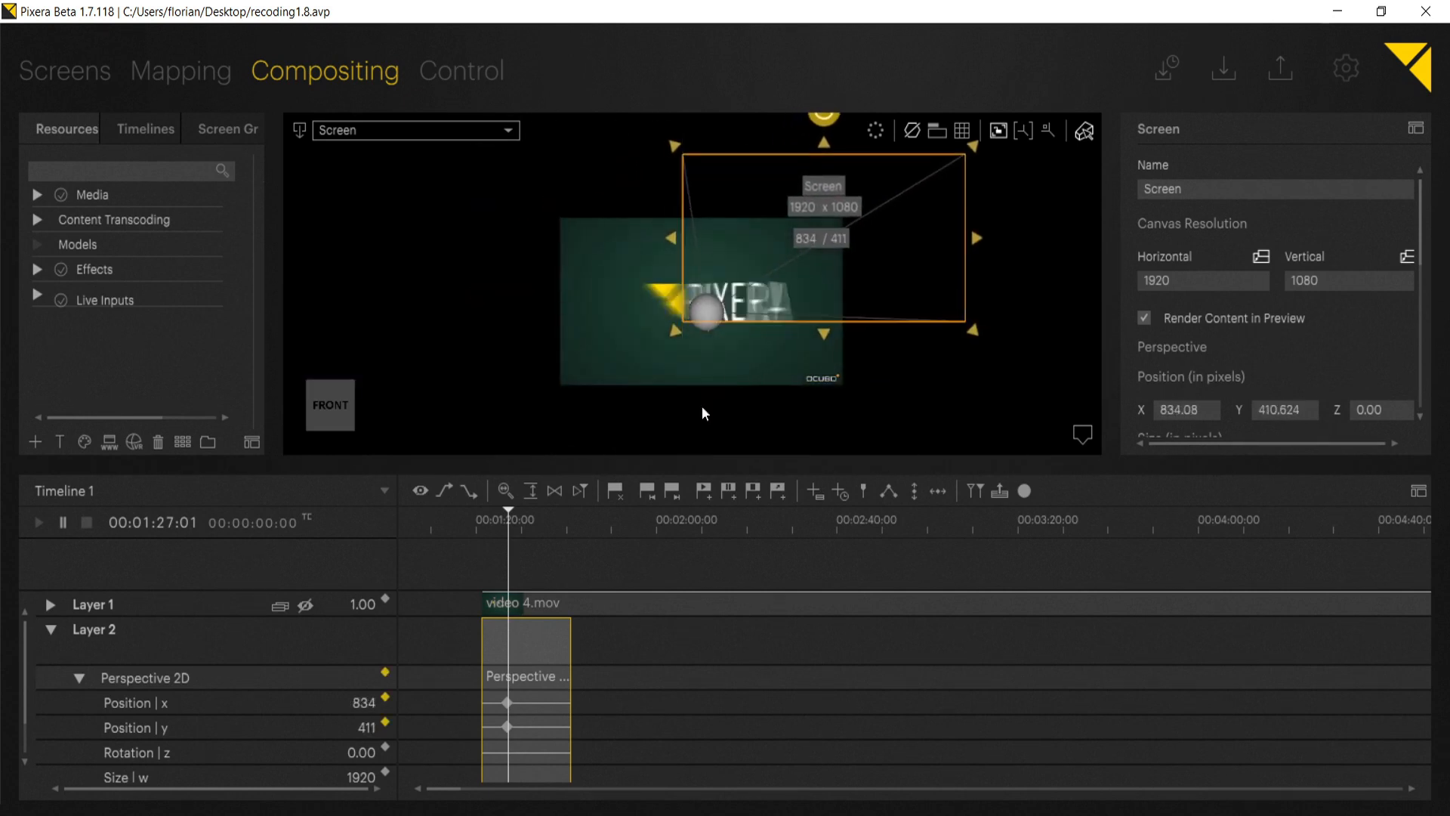
{"action": "mouse_move", "coordinate": [515, 527]}
{"action": "left_mouse_down"}
{"action": "mouse_move", "coordinate": [565, 521]}
{"action": "mouse_move", "coordinate": [492, 538]}
{"action": "left_mouse_up"}
{"action": "key", "text": "k"}
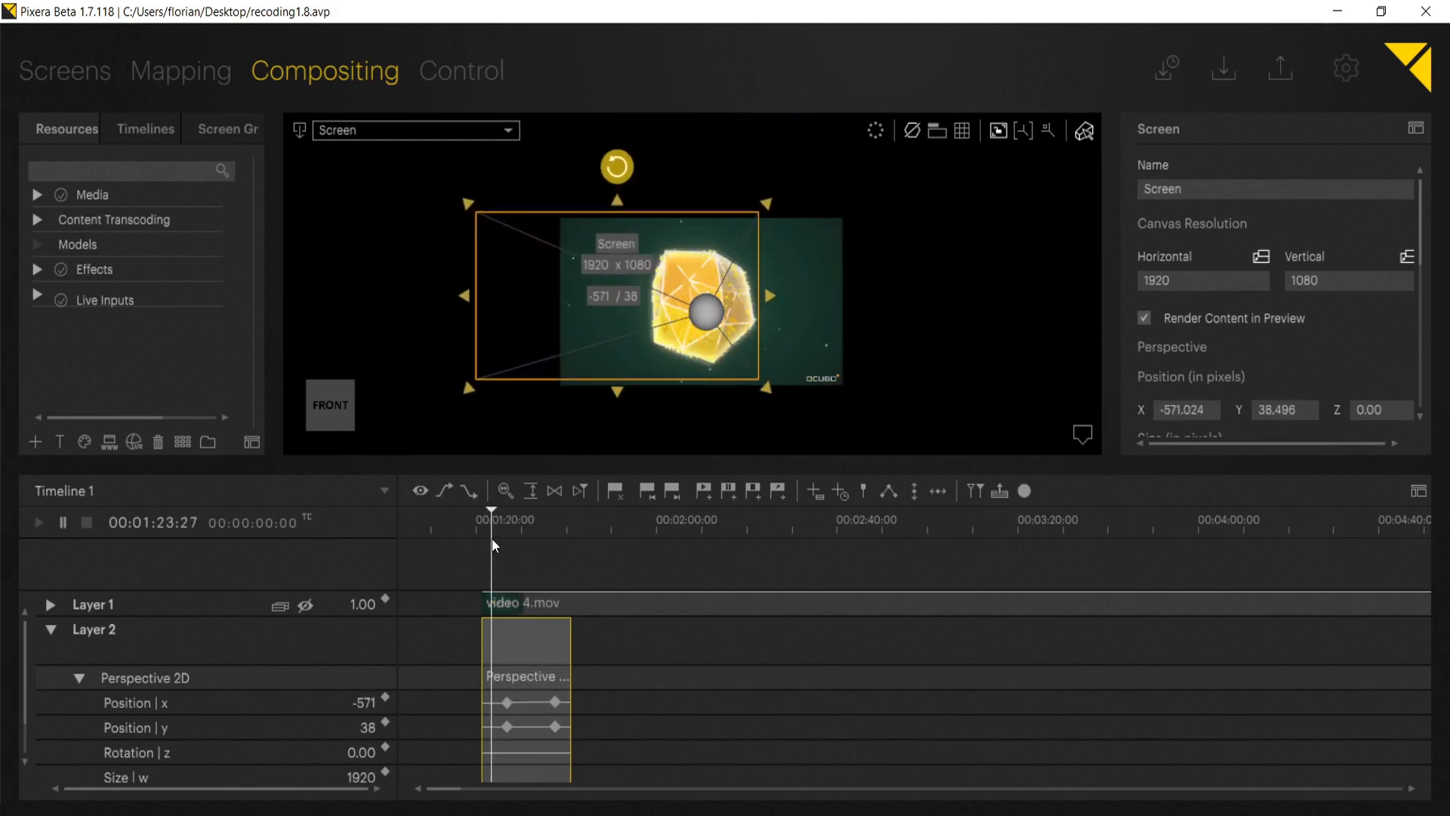
{"action": "key", "text": "space"}
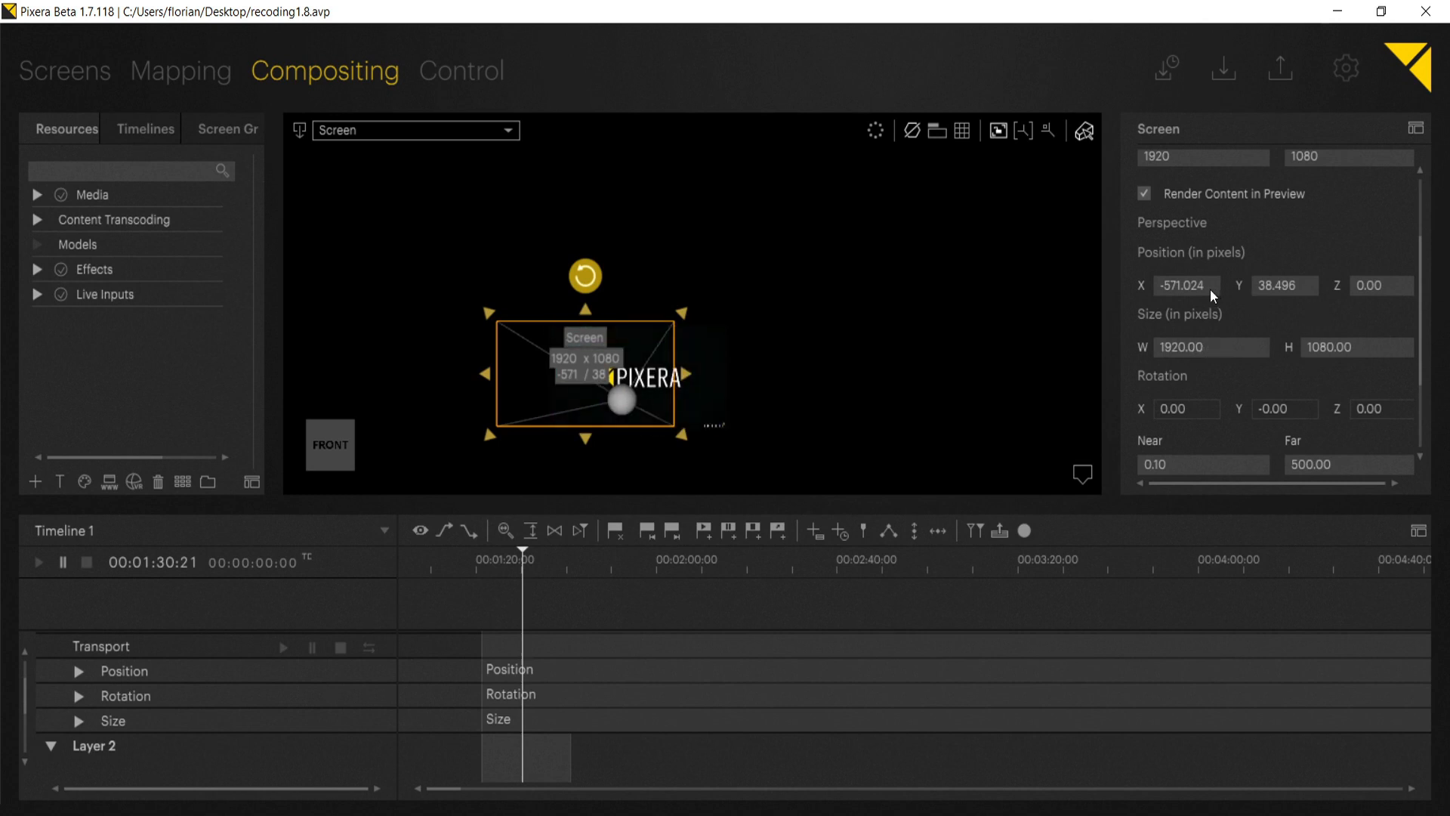
Shift the screen perspective's X position back and forth and set its width to 620 pixels
{"action": "left_click_drag", "start_coordinate": [1210, 288], "coordinate": [1208, 283]}
{"action": "scroll", "coordinate": [1208, 283], "scroll_direction": "up", "scroll_amount": 8}
{"action": "scroll", "coordinate": [1208, 283], "scroll_direction": "down", "scroll_amount": 15}
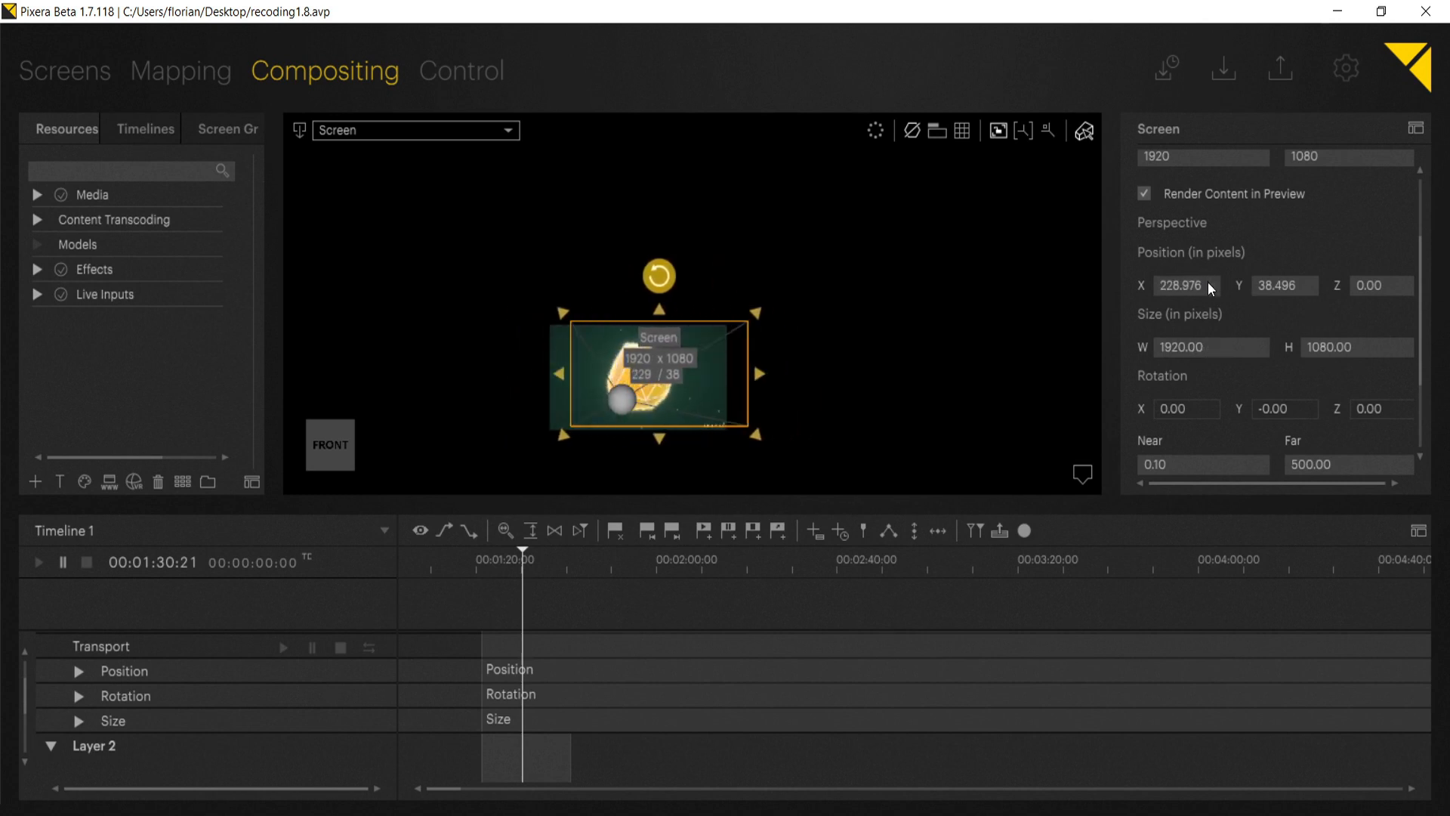
{"action": "scroll", "coordinate": [1225, 346], "scroll_direction": "down", "scroll_amount": 6}
{"action": "scroll", "coordinate": [1225, 340], "scroll_direction": "up", "scroll_amount": 13}
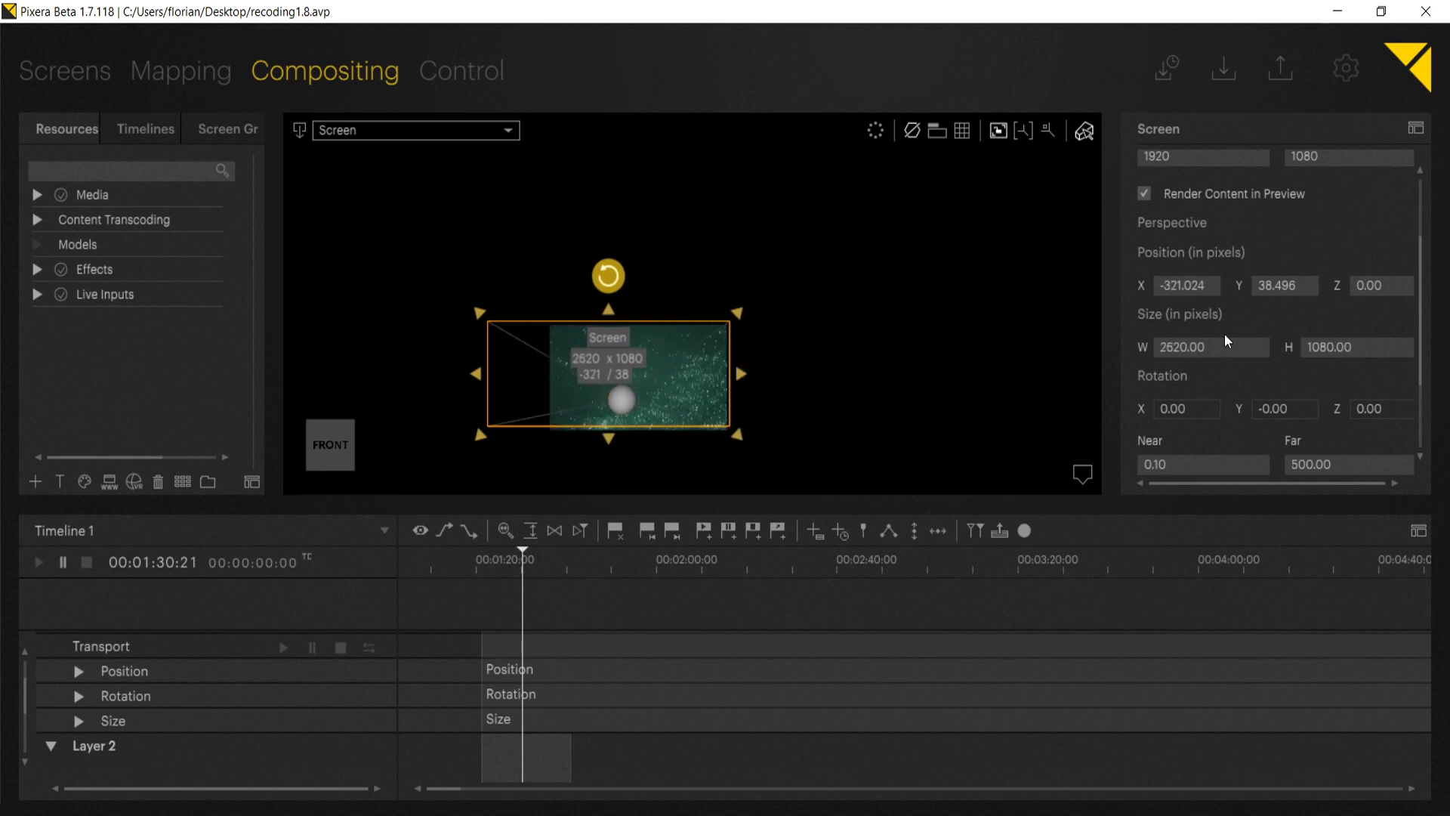
{"action": "scroll", "coordinate": [1226, 344], "scroll_direction": "down", "scroll_amount": 20}
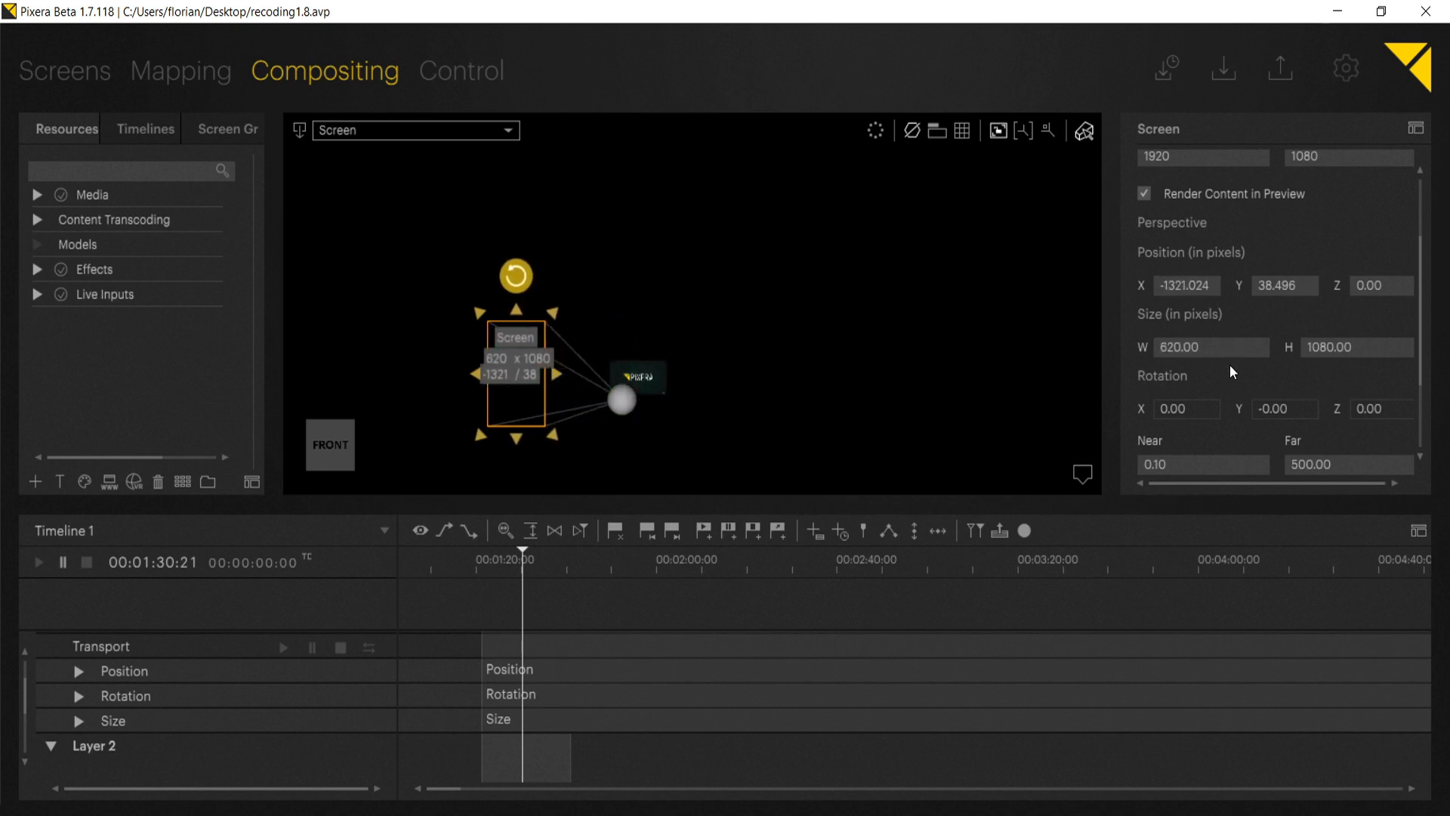
{"action": "scroll", "coordinate": [1229, 364], "scroll_direction": "down", "scroll_amount": 3}
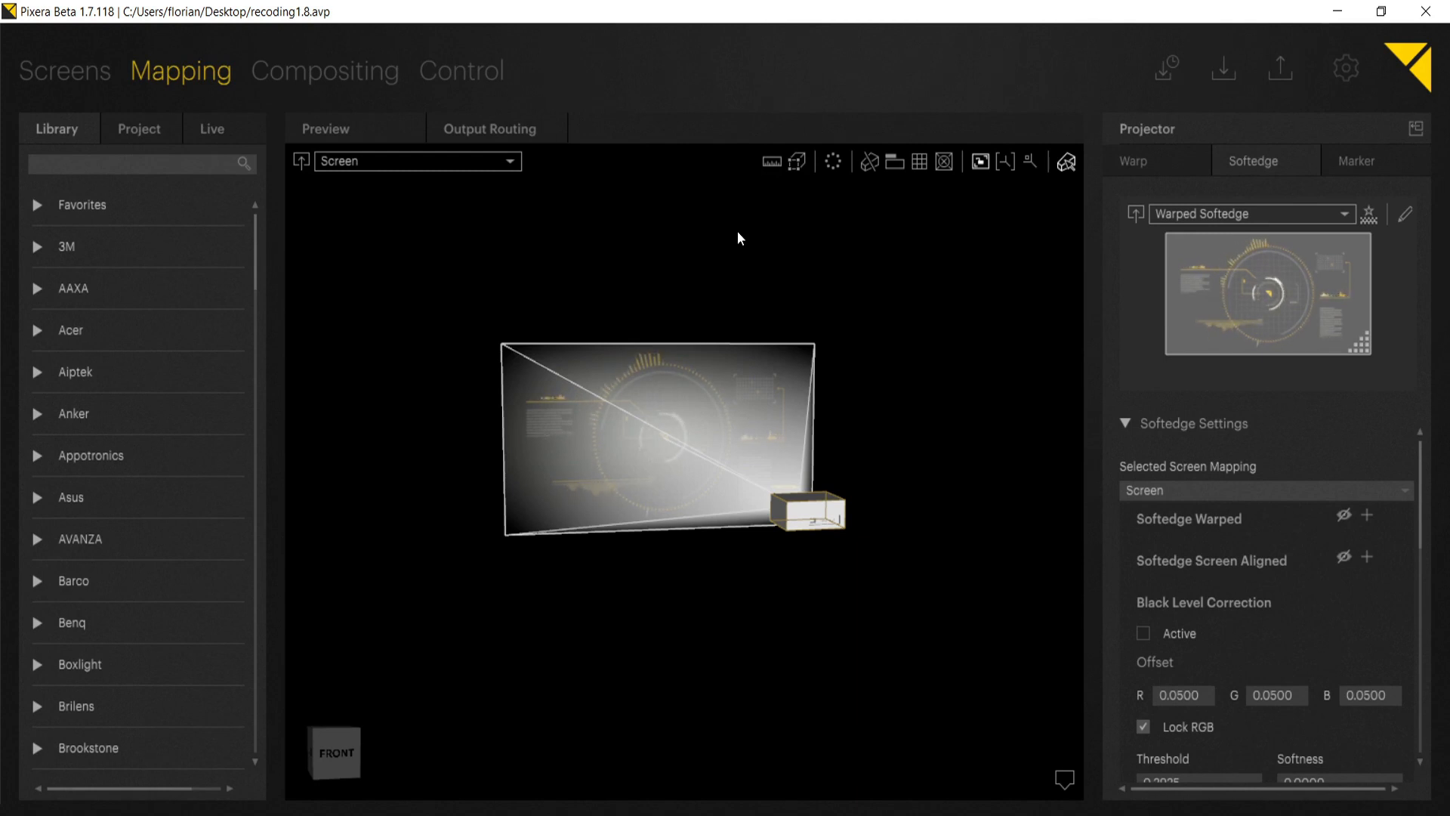
Select the projector in the mapping workspace and activate Black Level Correction in its softedge settings
{"action": "left_click", "coordinate": [814, 514]}
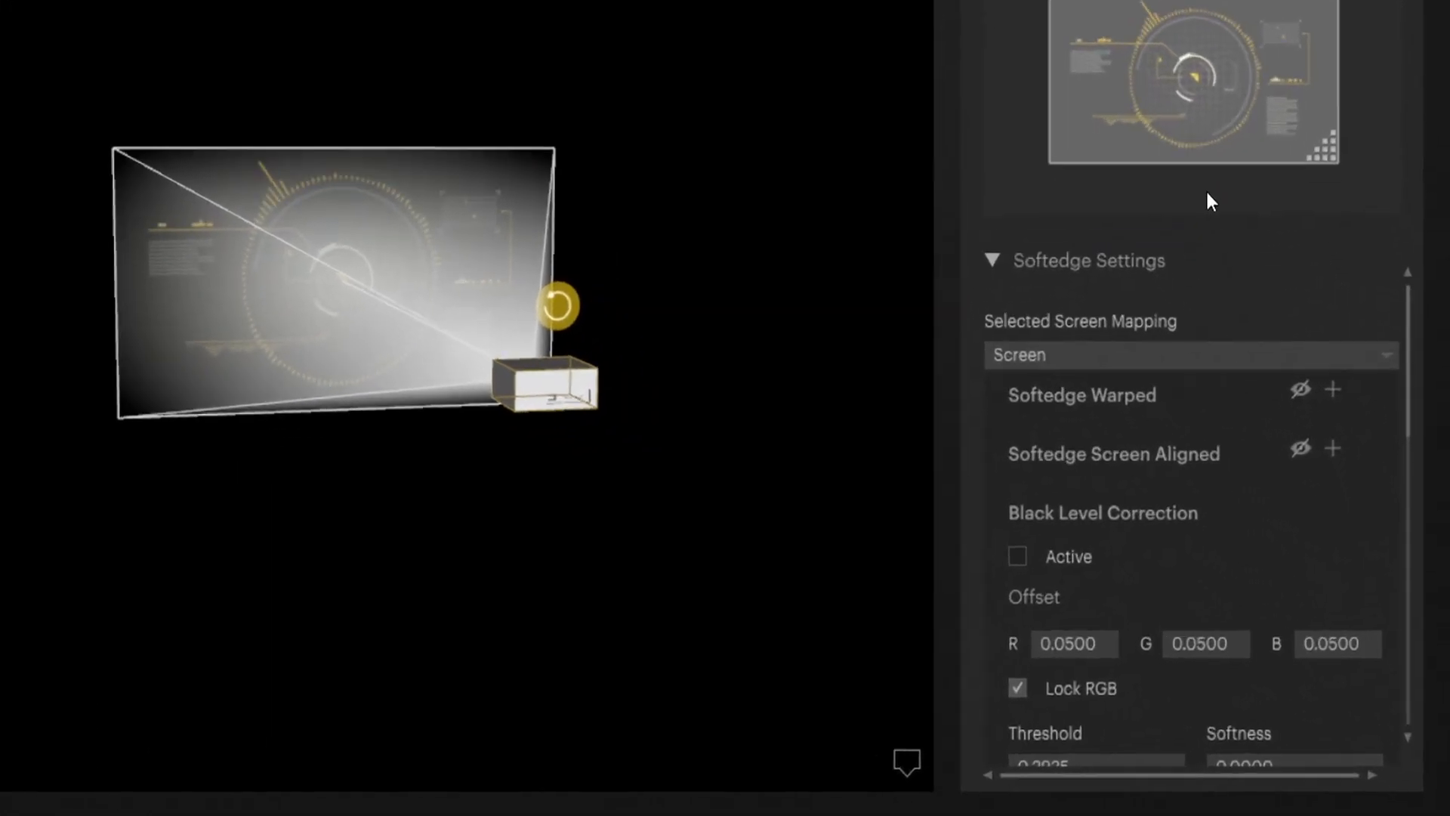
{"action": "scroll", "coordinate": [1274, 366], "scroll_direction": "down", "scroll_amount": 5}
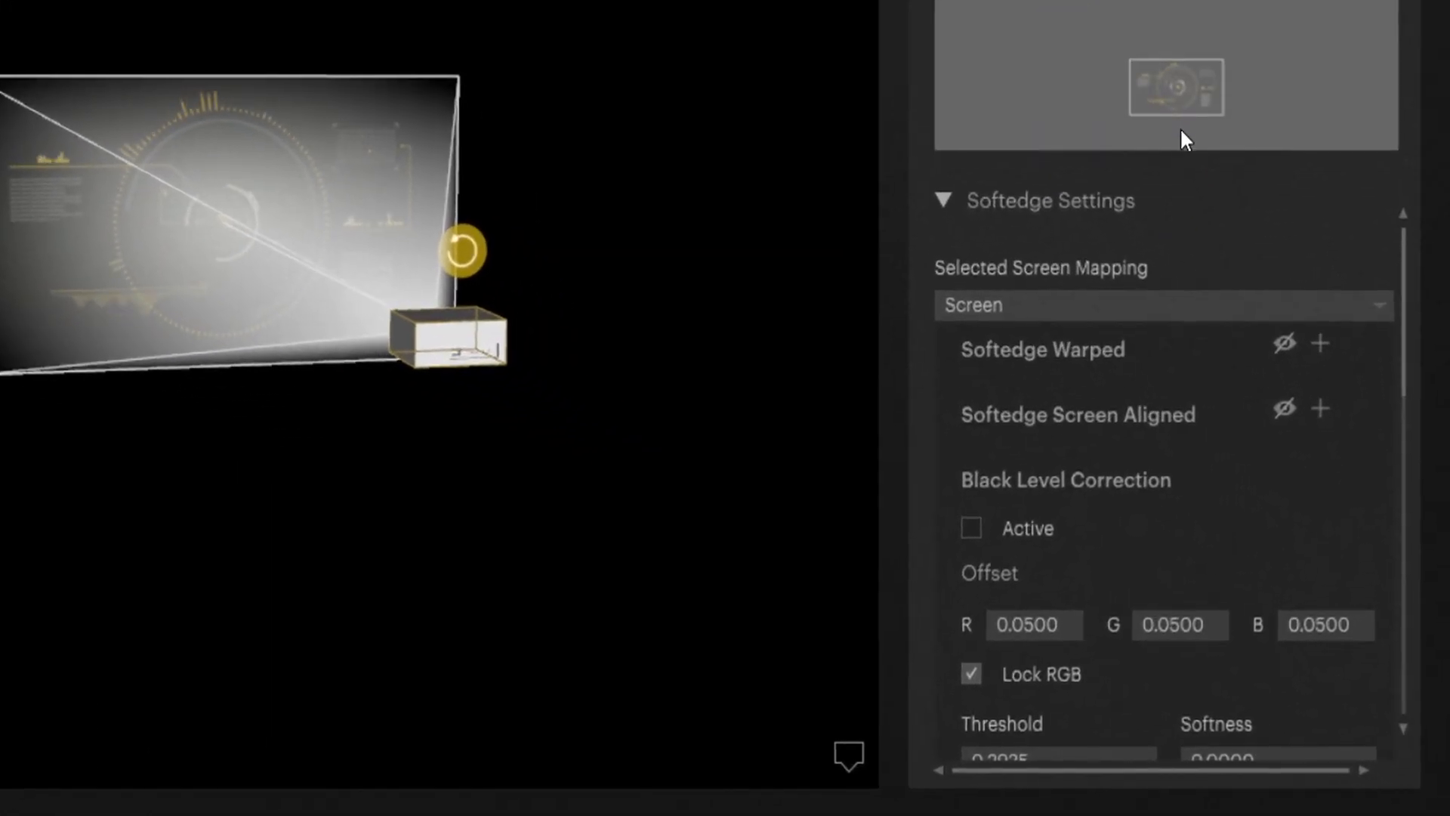
{"action": "scroll", "coordinate": [1183, 119], "scroll_direction": "up", "scroll_amount": 5}
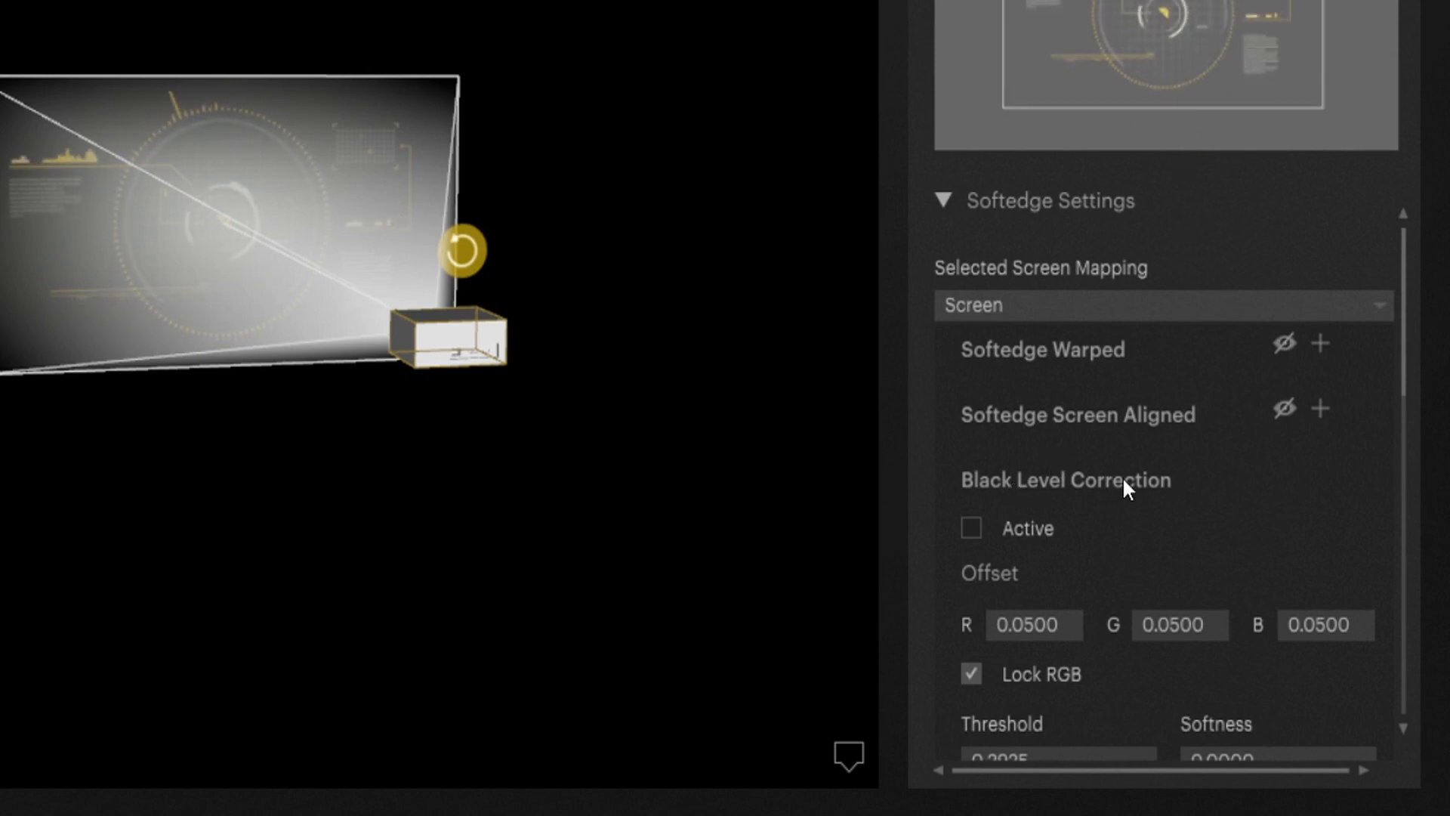
{"action": "scroll", "coordinate": [1123, 487], "scroll_direction": "down", "scroll_amount": 1}
{"action": "left_click", "coordinate": [973, 448]}
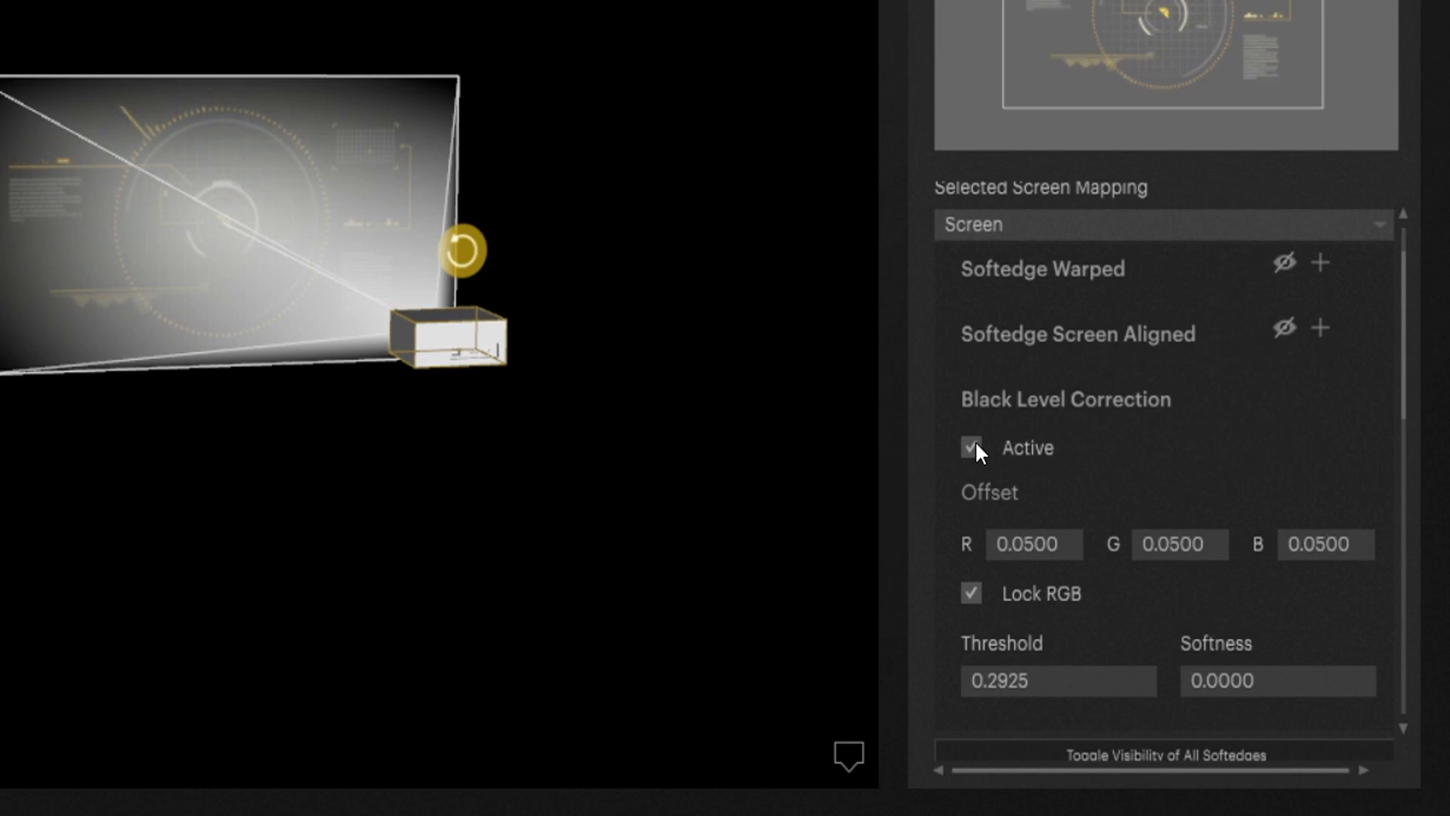
Raise the locked black level offset to 0.0550 for all channels, then unlock RGB and set only red to 0.0650
{"action": "scroll", "coordinate": [1087, 457], "scroll_direction": "down", "scroll_amount": 1}
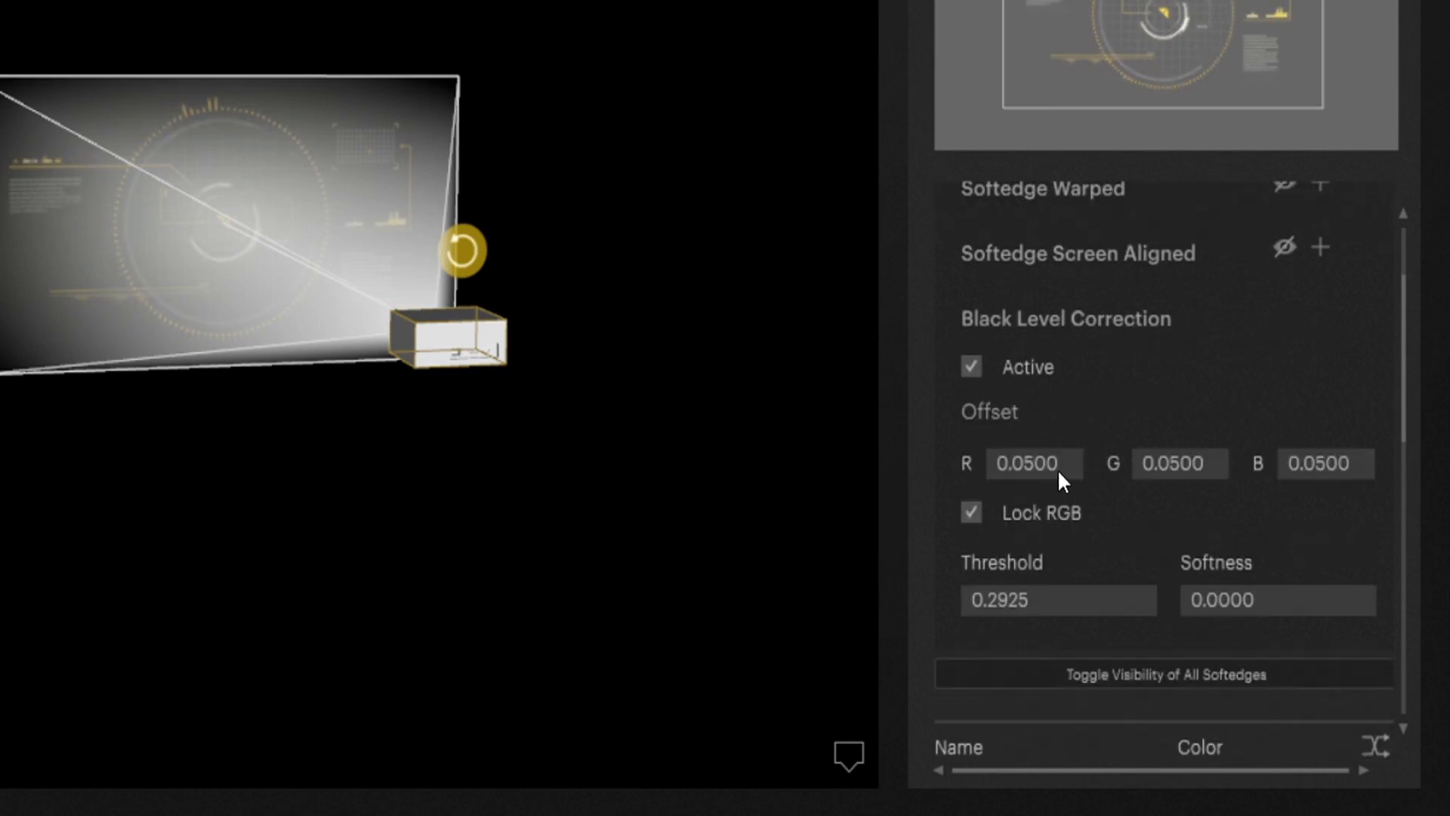
{"action": "mouse_move", "coordinate": [1060, 463]}
{"action": "left_mouse_down"}
{"action": "mouse_move", "coordinate": [1061, 440]}
{"action": "mouse_move", "coordinate": [1059, 472]}
{"action": "mouse_move", "coordinate": [1060, 455]}
{"action": "left_mouse_up"}
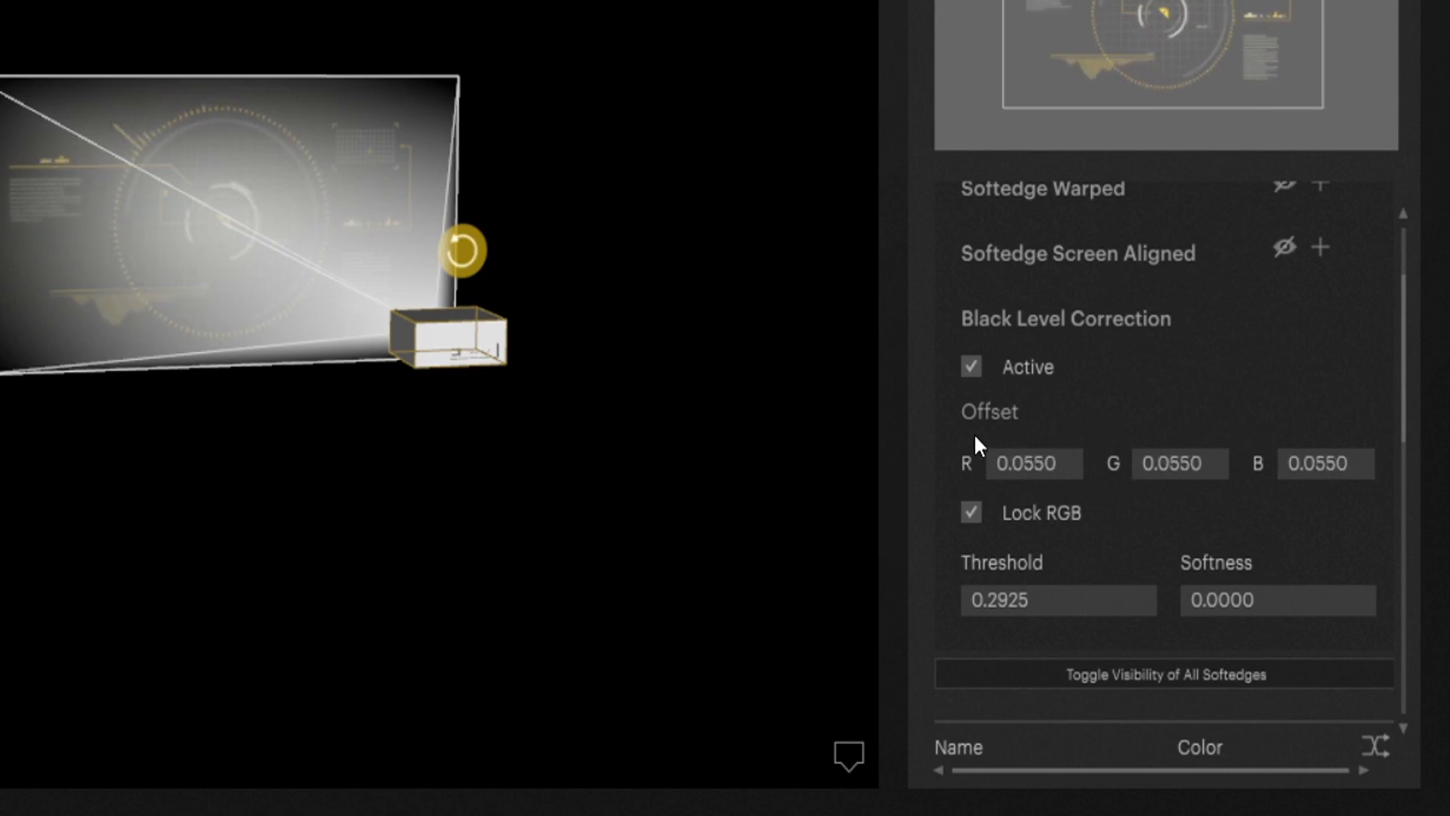
{"action": "left_click", "coordinate": [973, 512]}
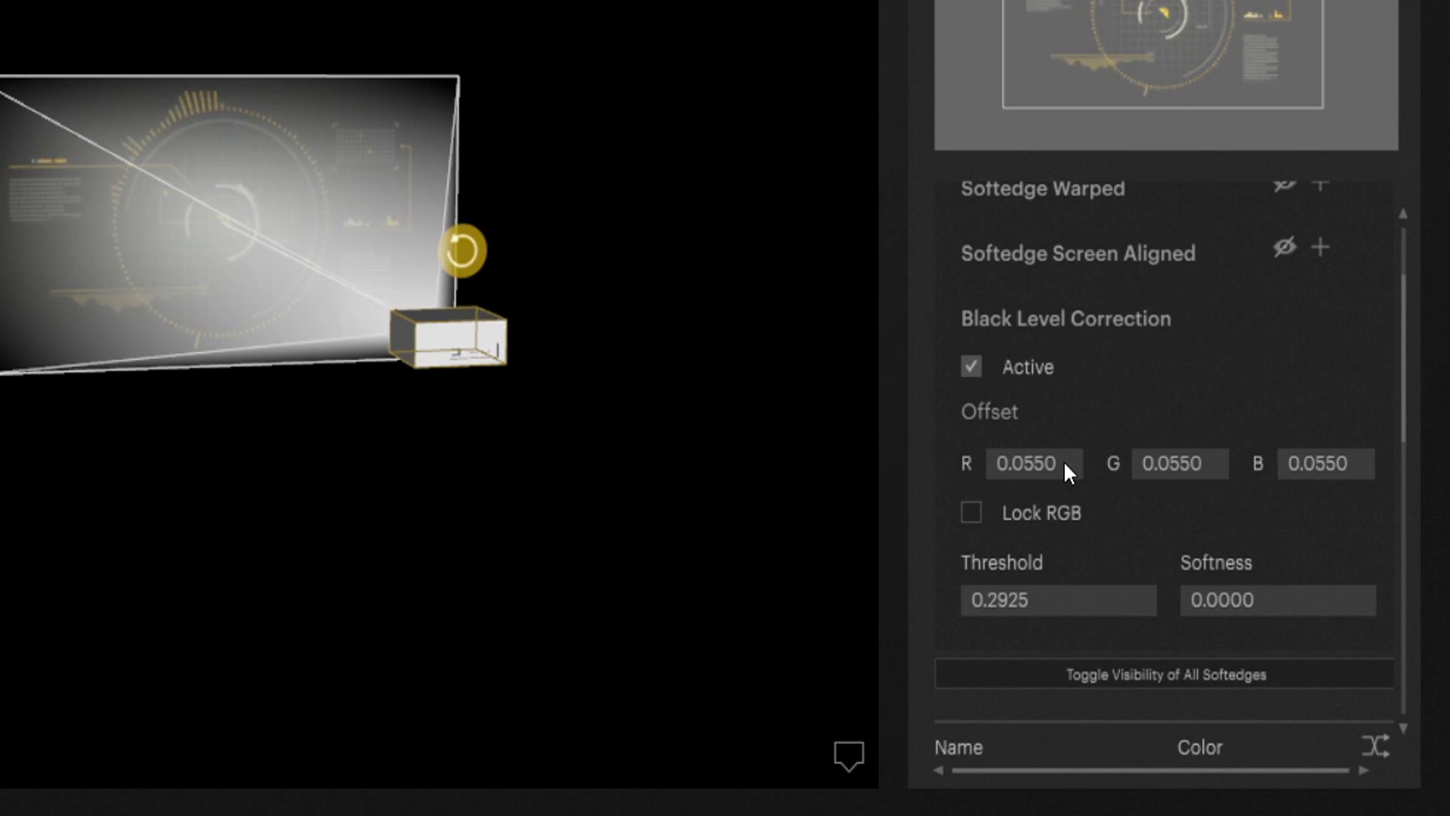
{"action": "left_click_drag", "start_coordinate": [1064, 462], "coordinate": [1062, 446]}
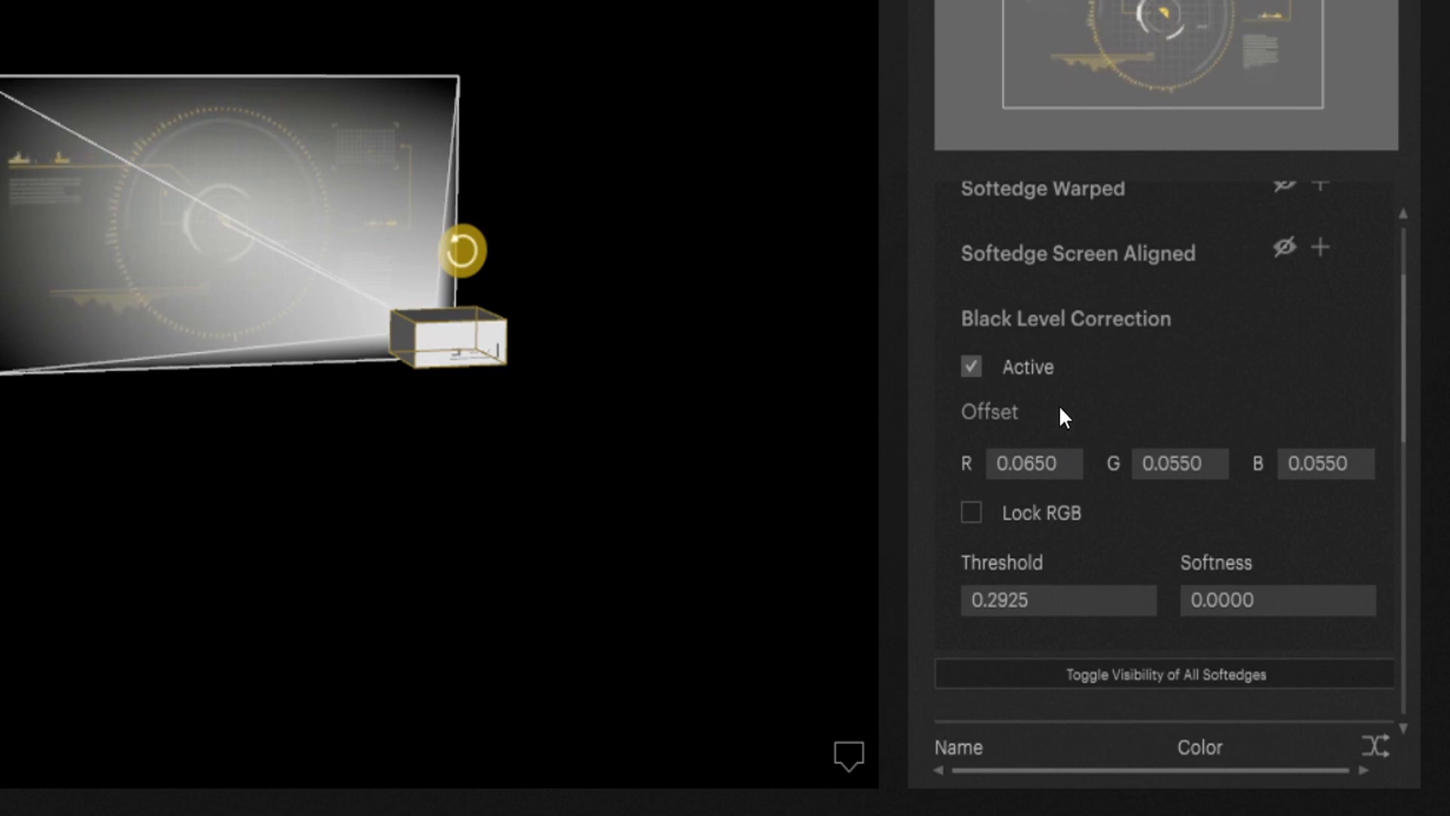
{"action": "scroll", "coordinate": [1091, 423], "scroll_direction": "down", "scroll_amount": 1}
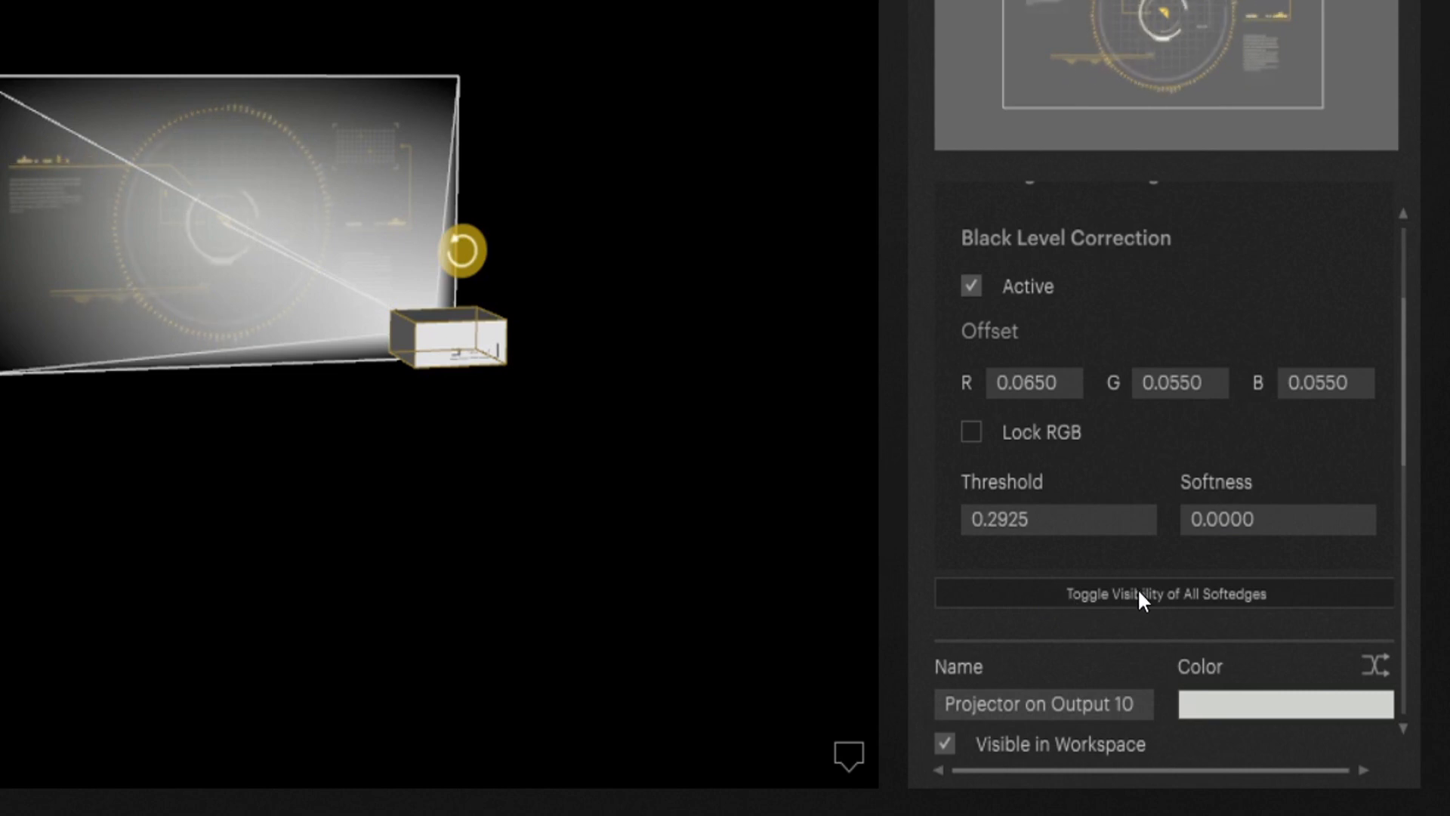
{"action": "scroll", "coordinate": [1139, 595], "scroll_direction": "up", "scroll_amount": 1}
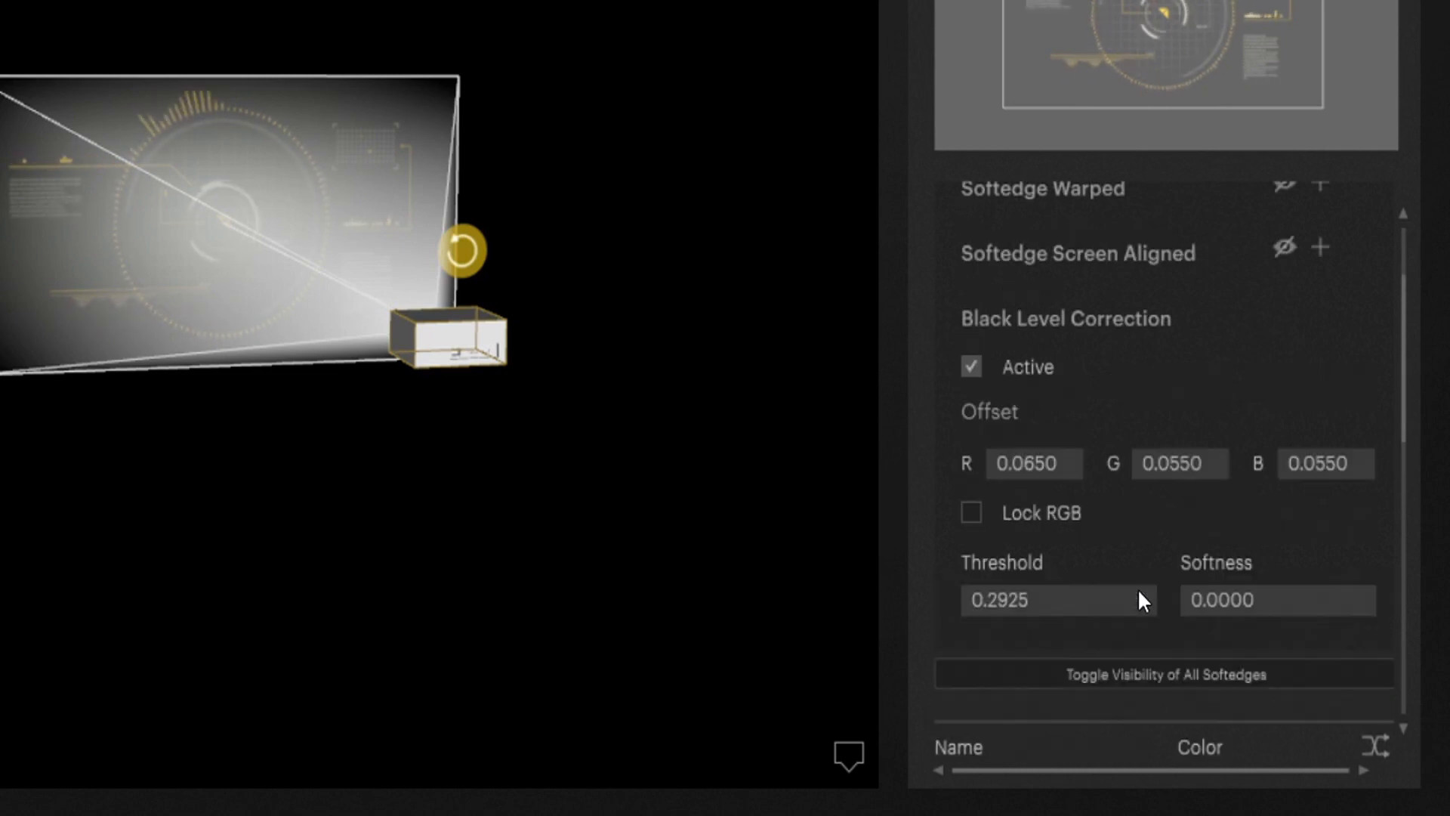
{"action": "left_click", "coordinate": [1207, 670]}
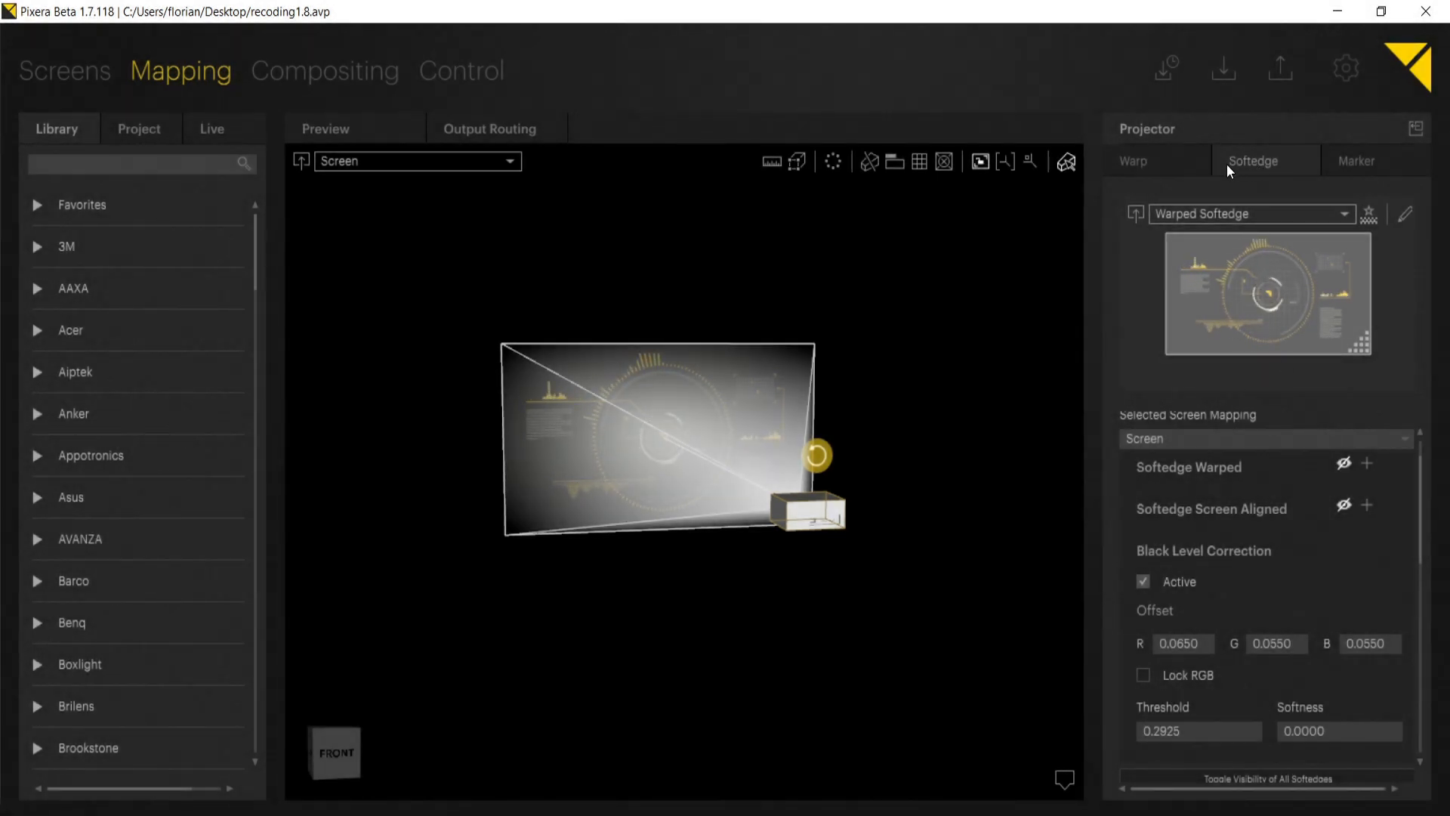
Go to the projector's warp settings, enable Black Out Projector Output and disable it again
{"action": "left_click", "coordinate": [1179, 166]}
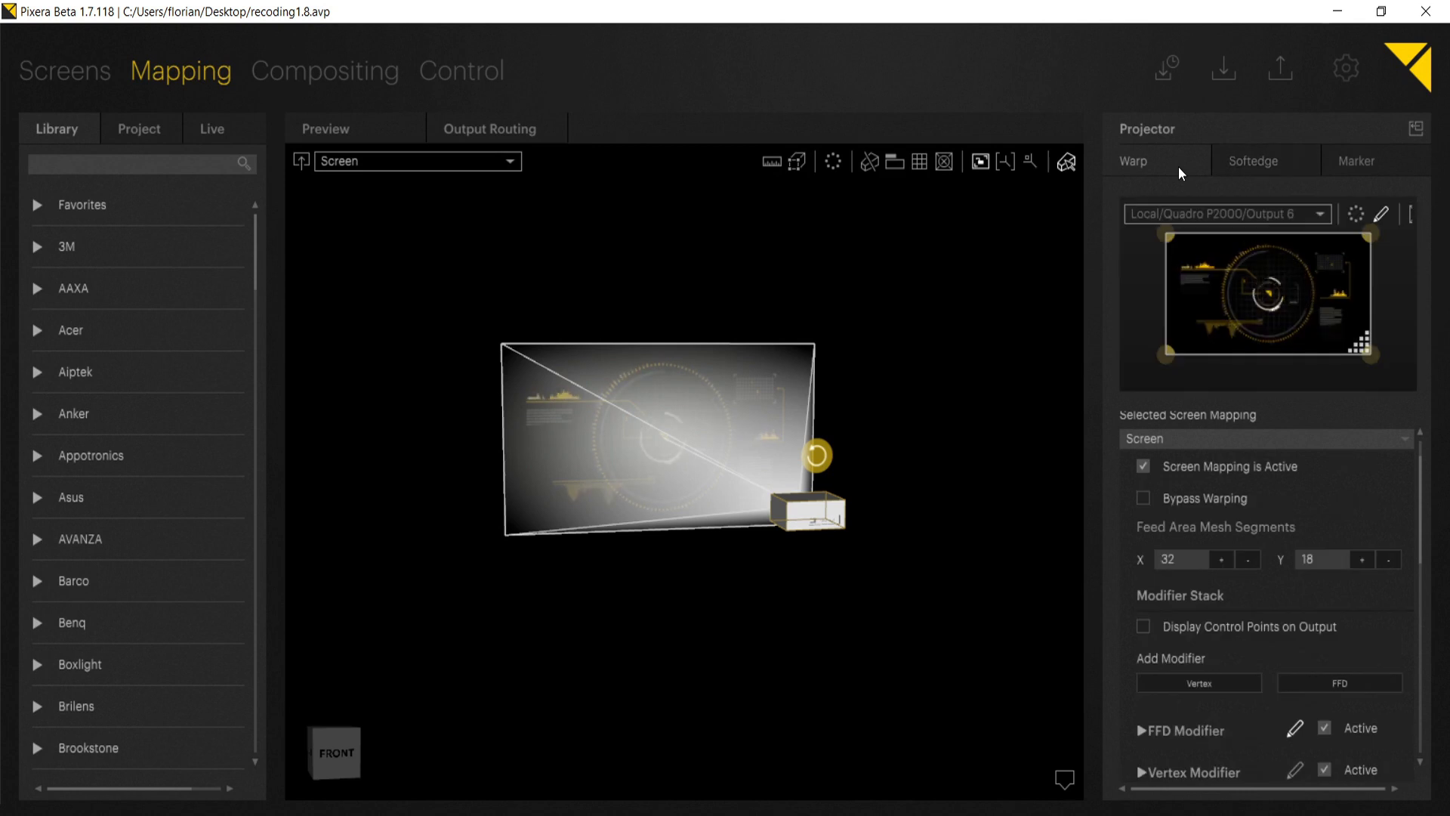
{"action": "scroll", "coordinate": [1163, 427], "scroll_direction": "down", "scroll_amount": 3}
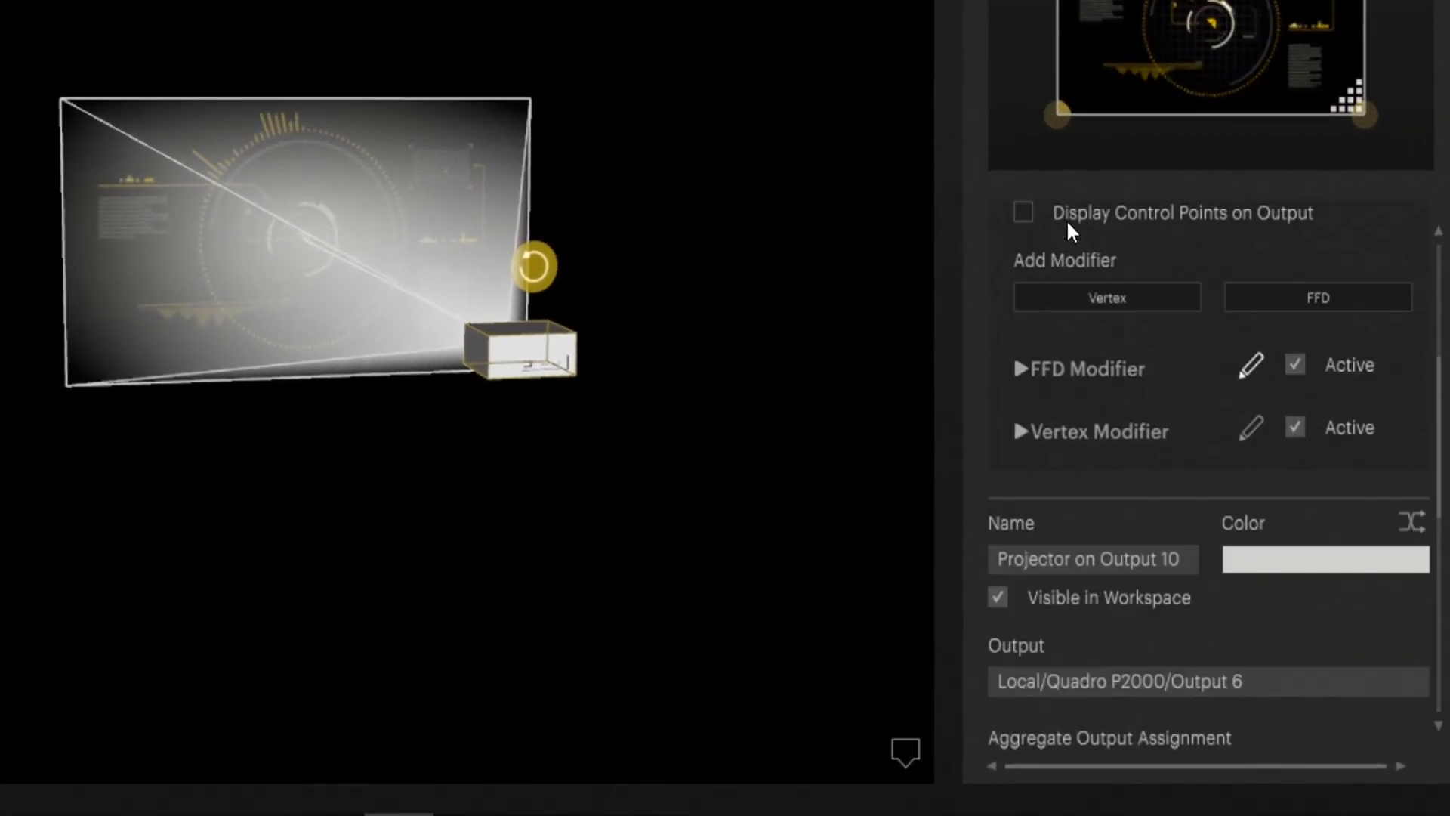
{"action": "scroll", "coordinate": [1086, 349], "scroll_direction": "down", "scroll_amount": 3}
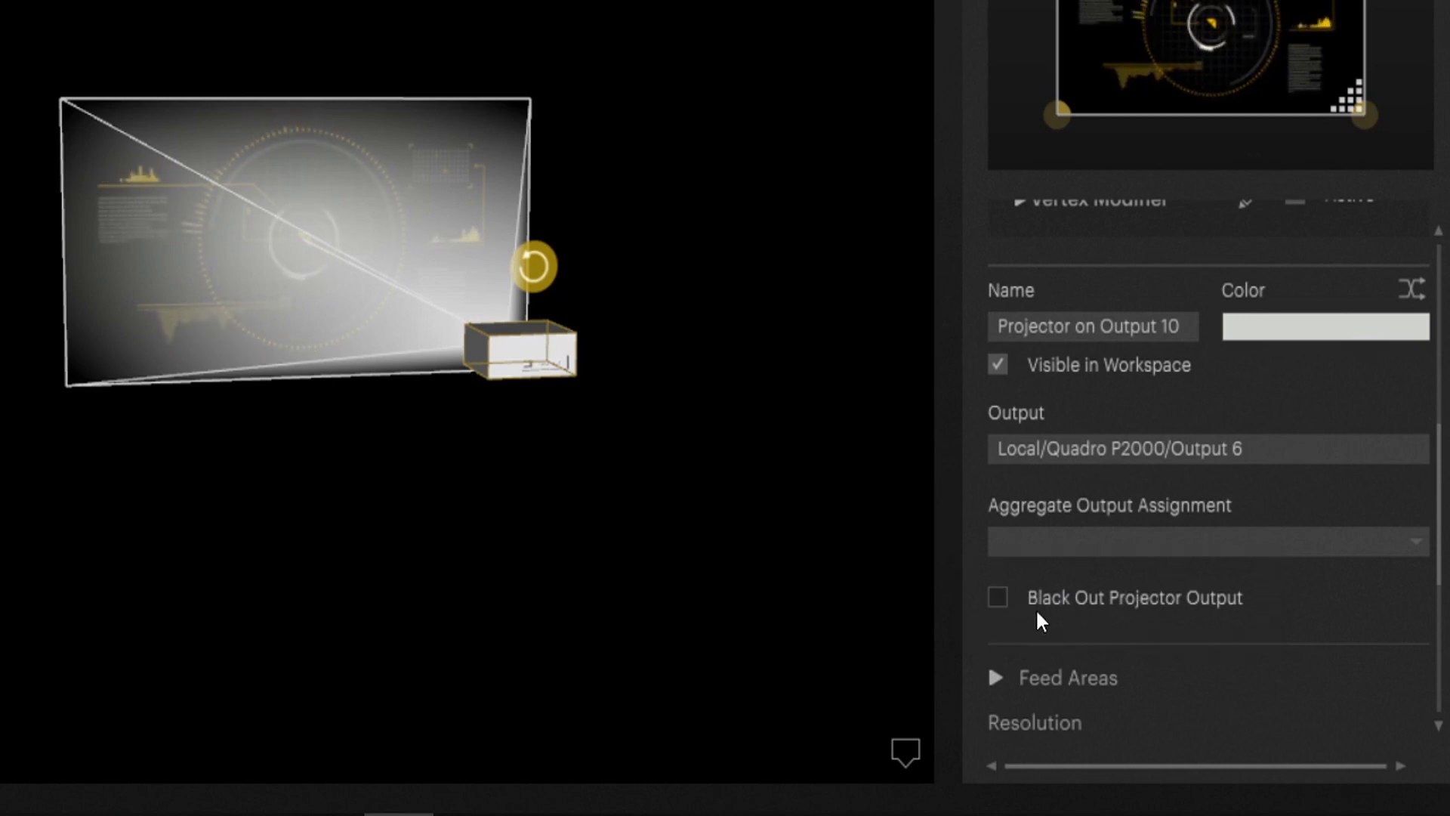
{"action": "left_click", "coordinate": [1001, 598]}
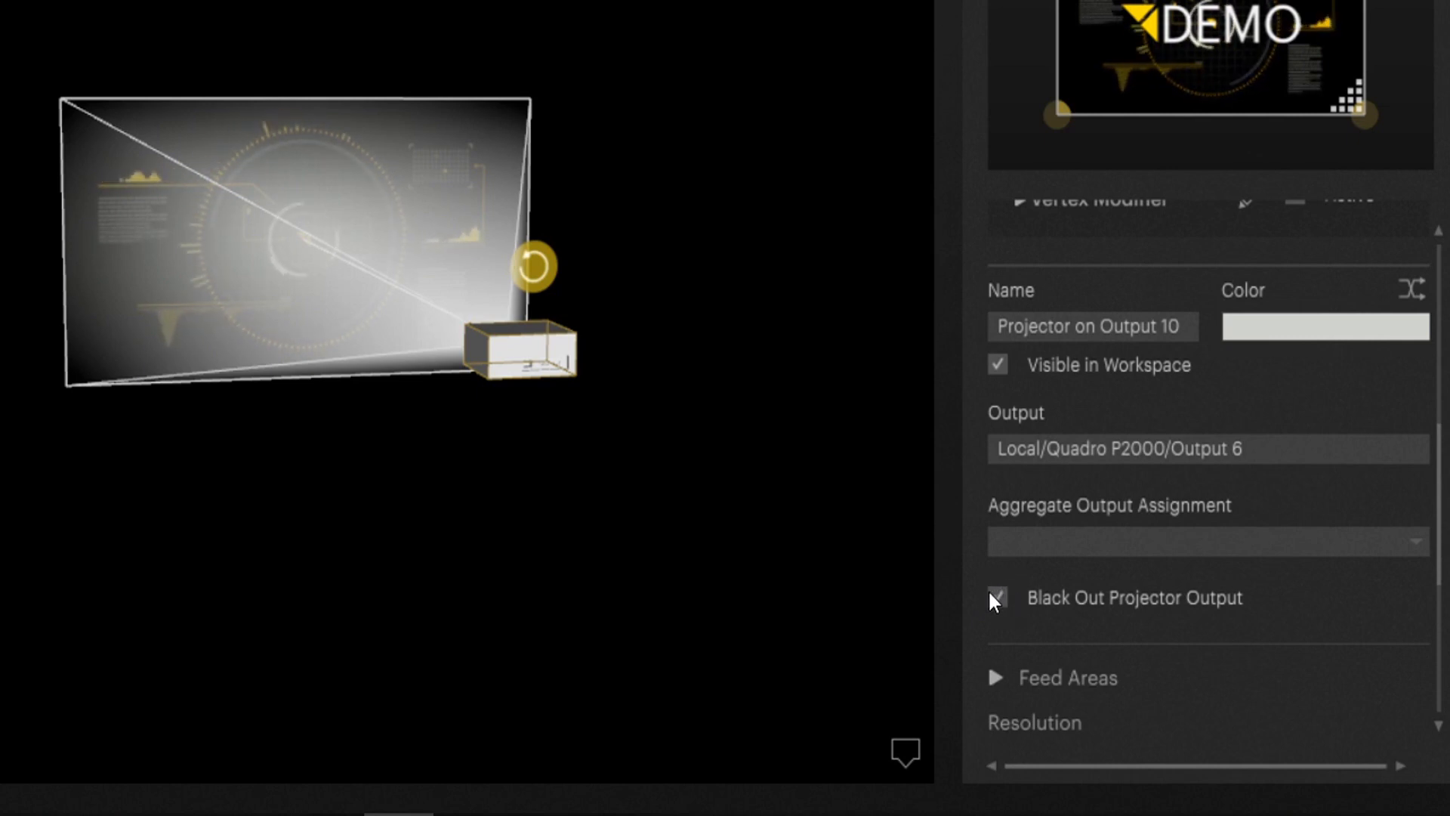
{"action": "left_click", "coordinate": [998, 597]}
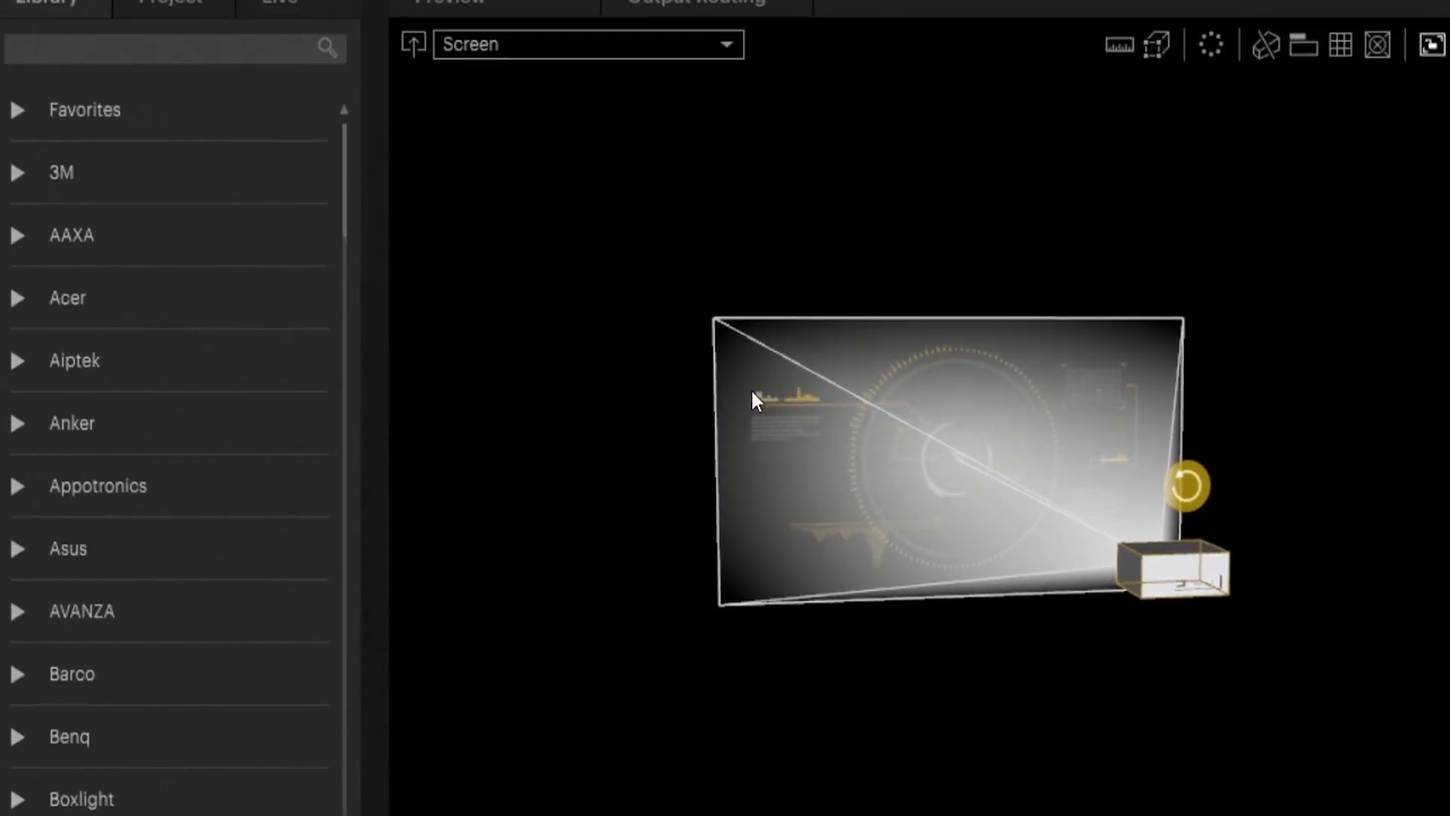
Black out Projector on Output 10 from the project's projector list and reopen its options
{"action": "left_click", "coordinate": [344, 15]}
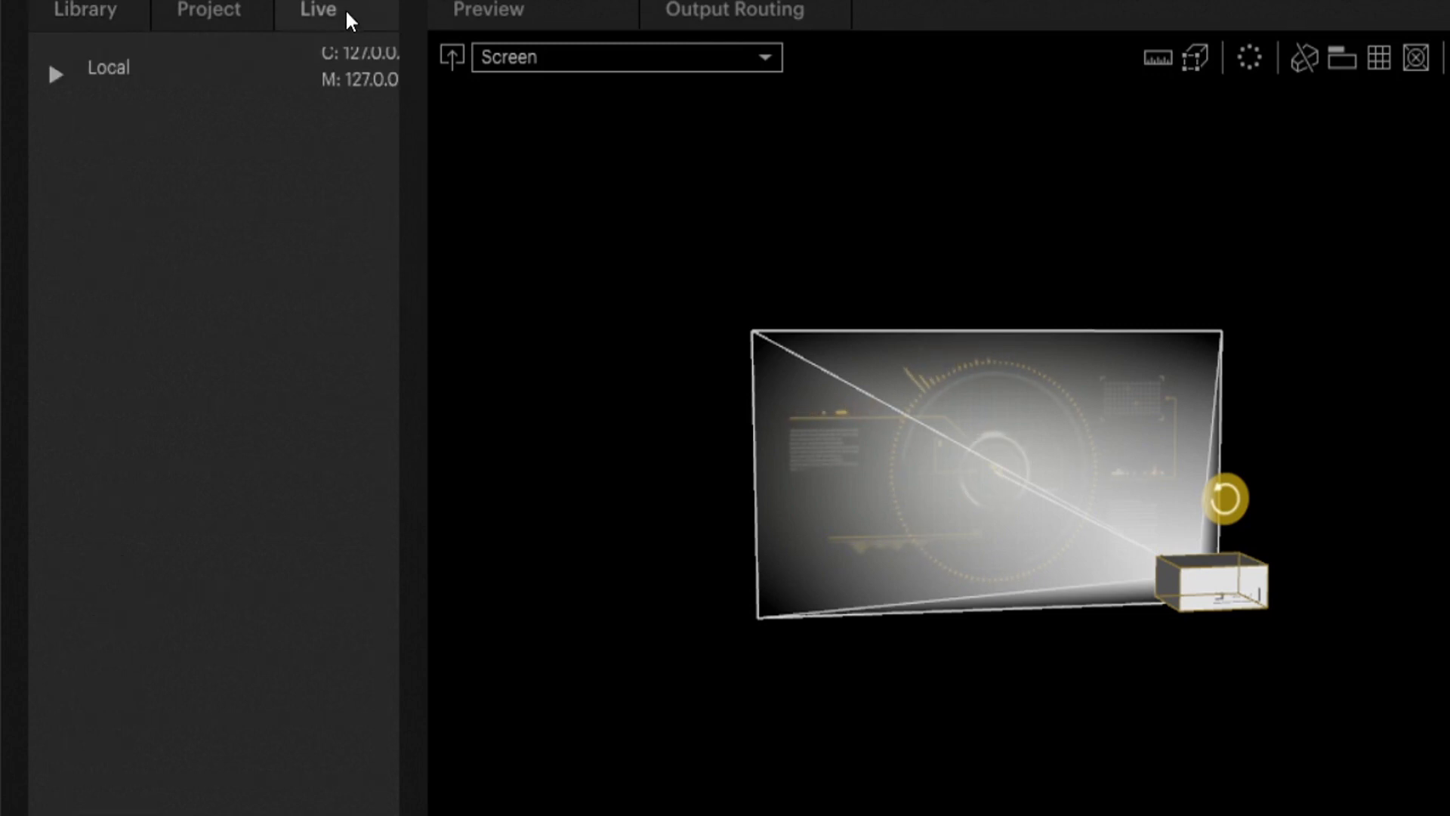
{"action": "left_click", "coordinate": [211, 10]}
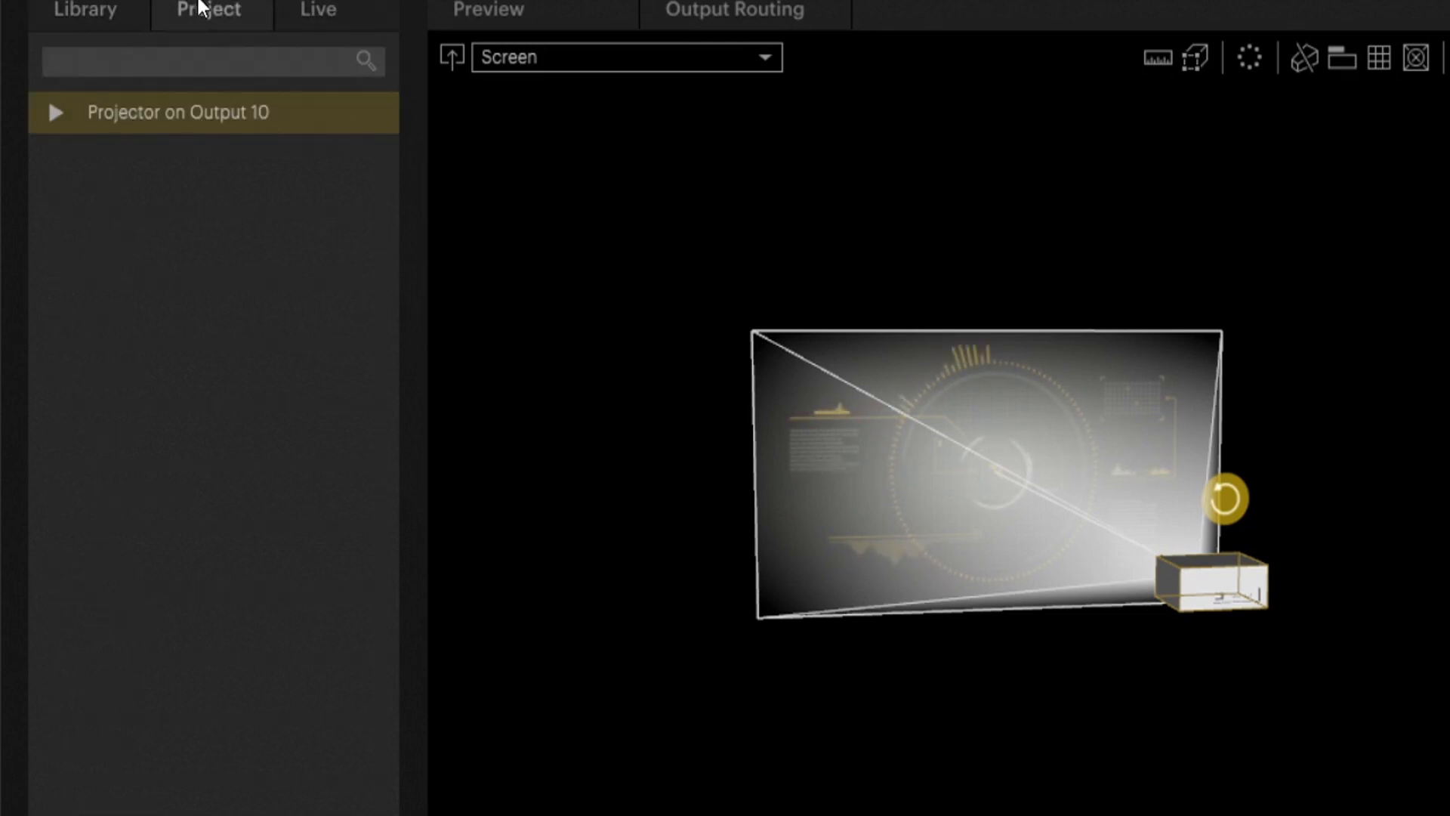
{"action": "right_click", "coordinate": [170, 114]}
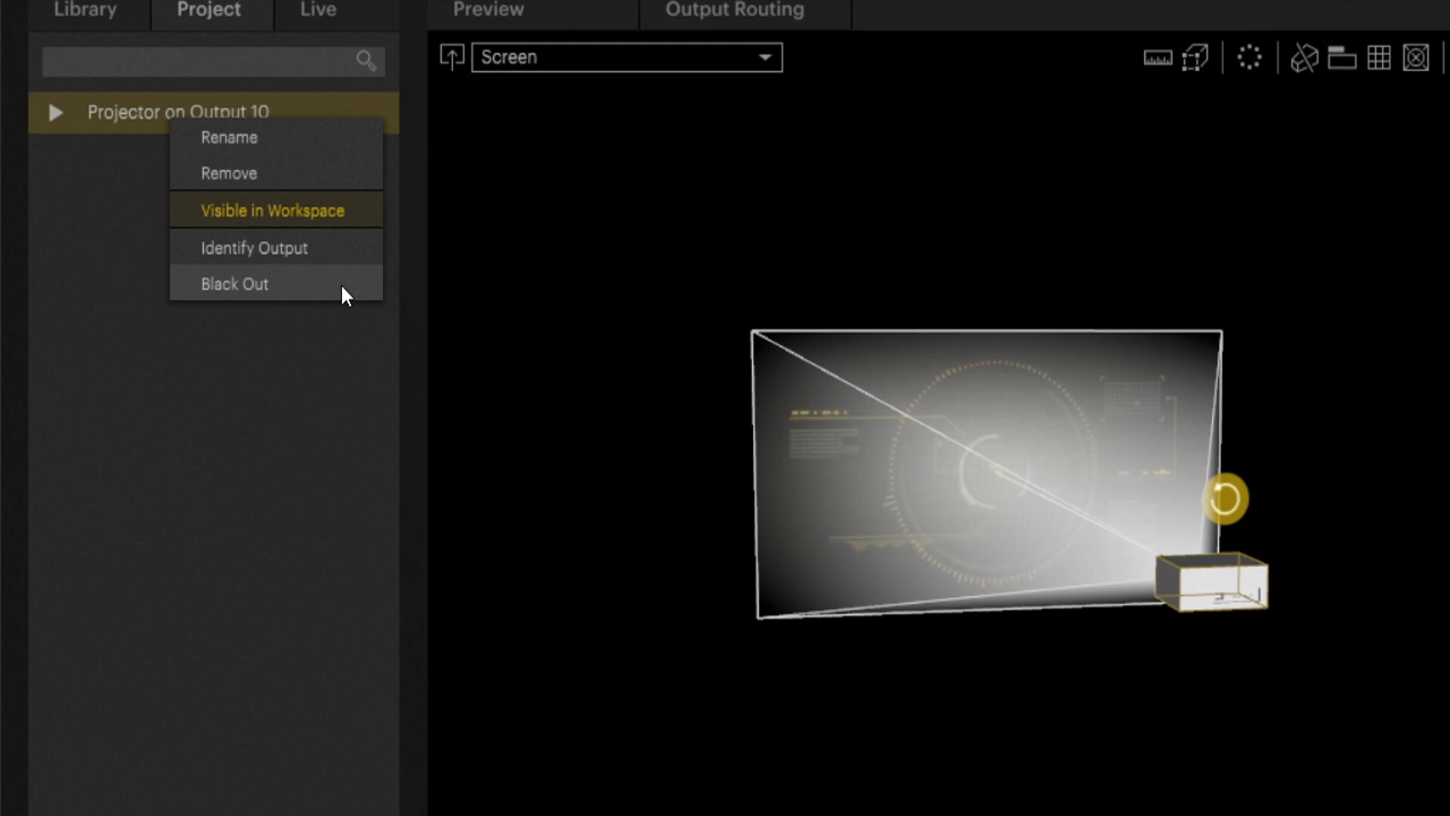
{"action": "left_click", "coordinate": [305, 290]}
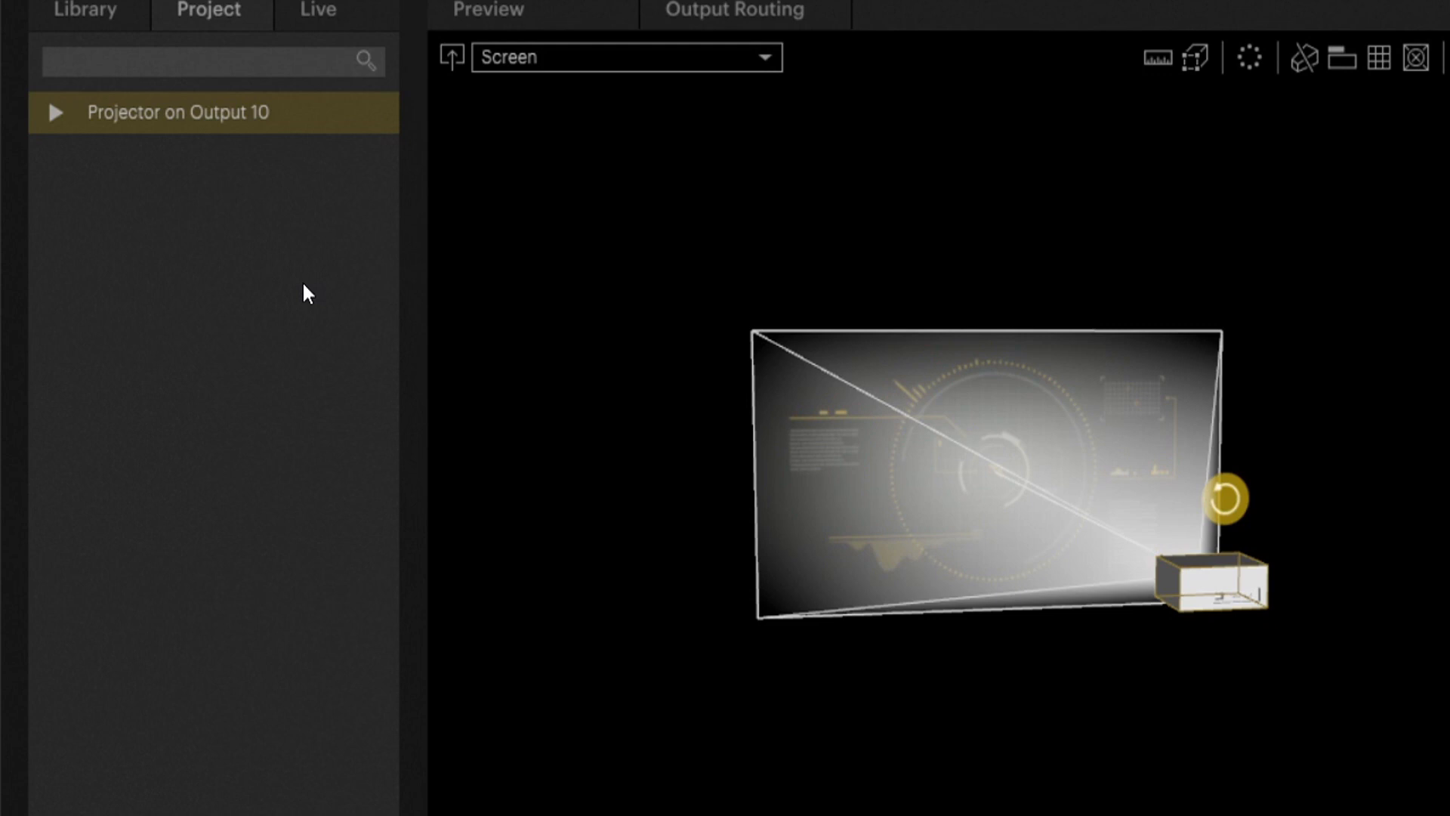
{"action": "right_click", "coordinate": [284, 113]}
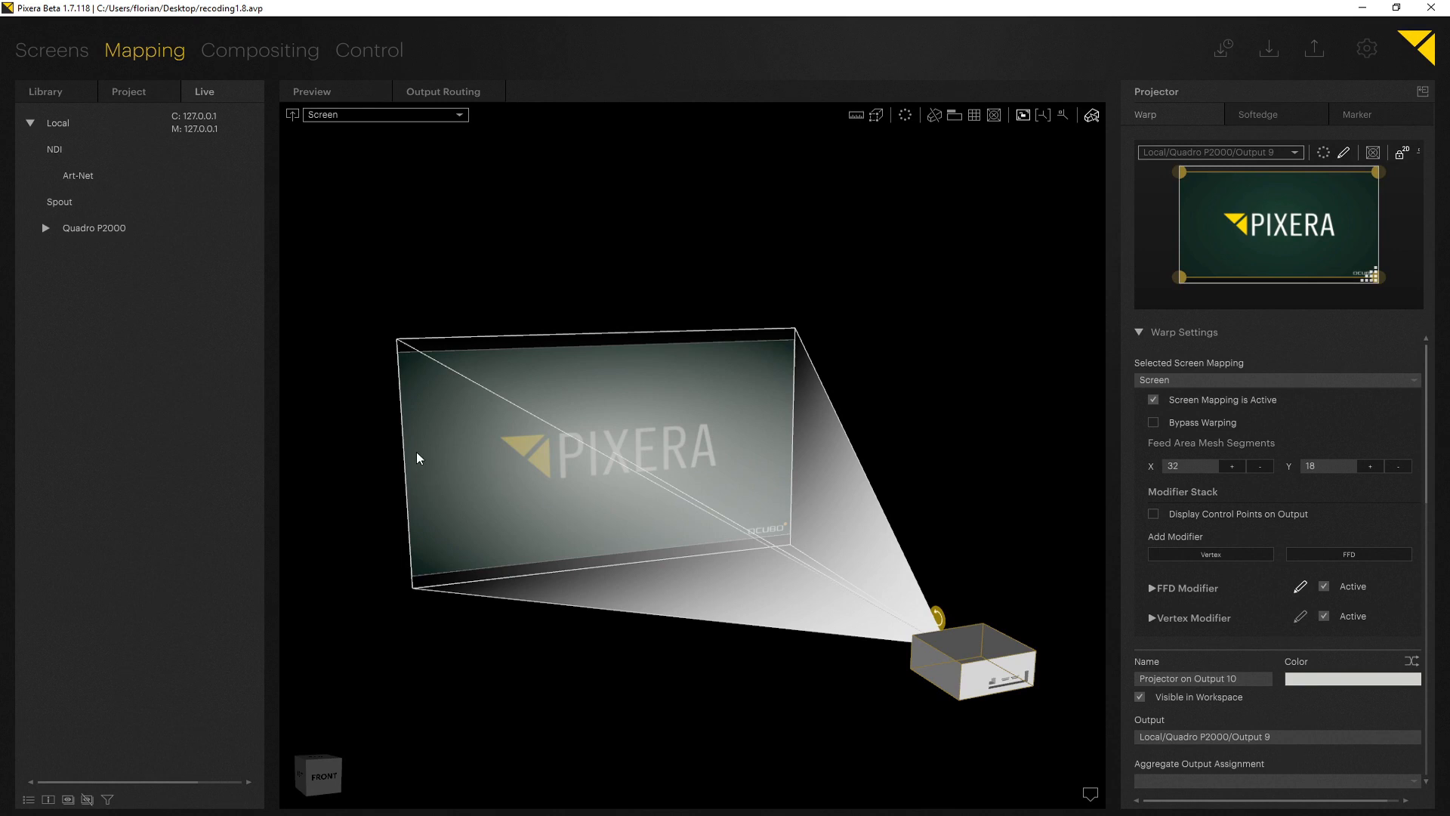
Add an Art-Net / sACN output stream to the local Art-Net device and open the new stream's settings
{"action": "left_click", "coordinate": [92, 179]}
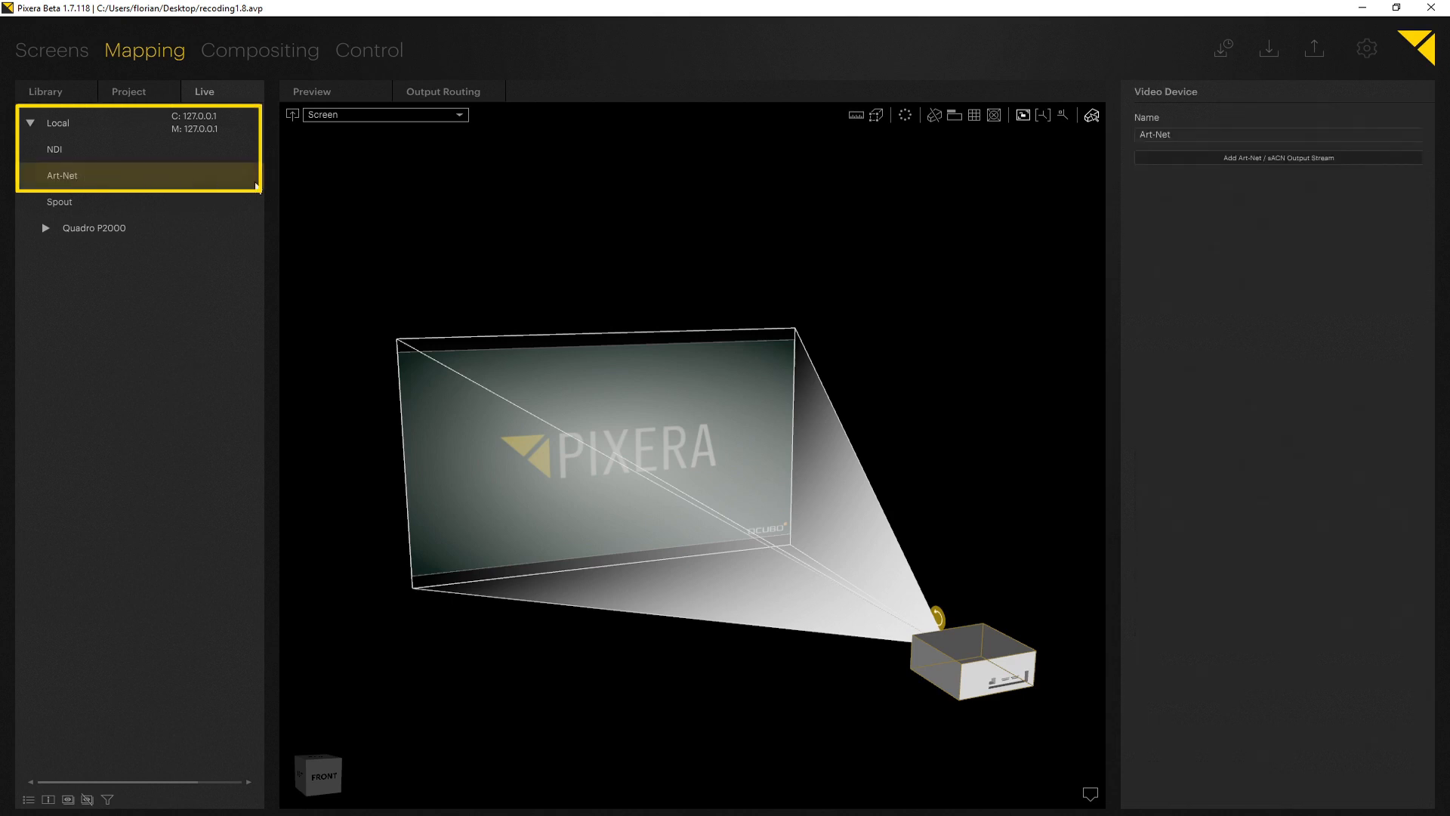
{"action": "left_click", "coordinate": [1253, 158]}
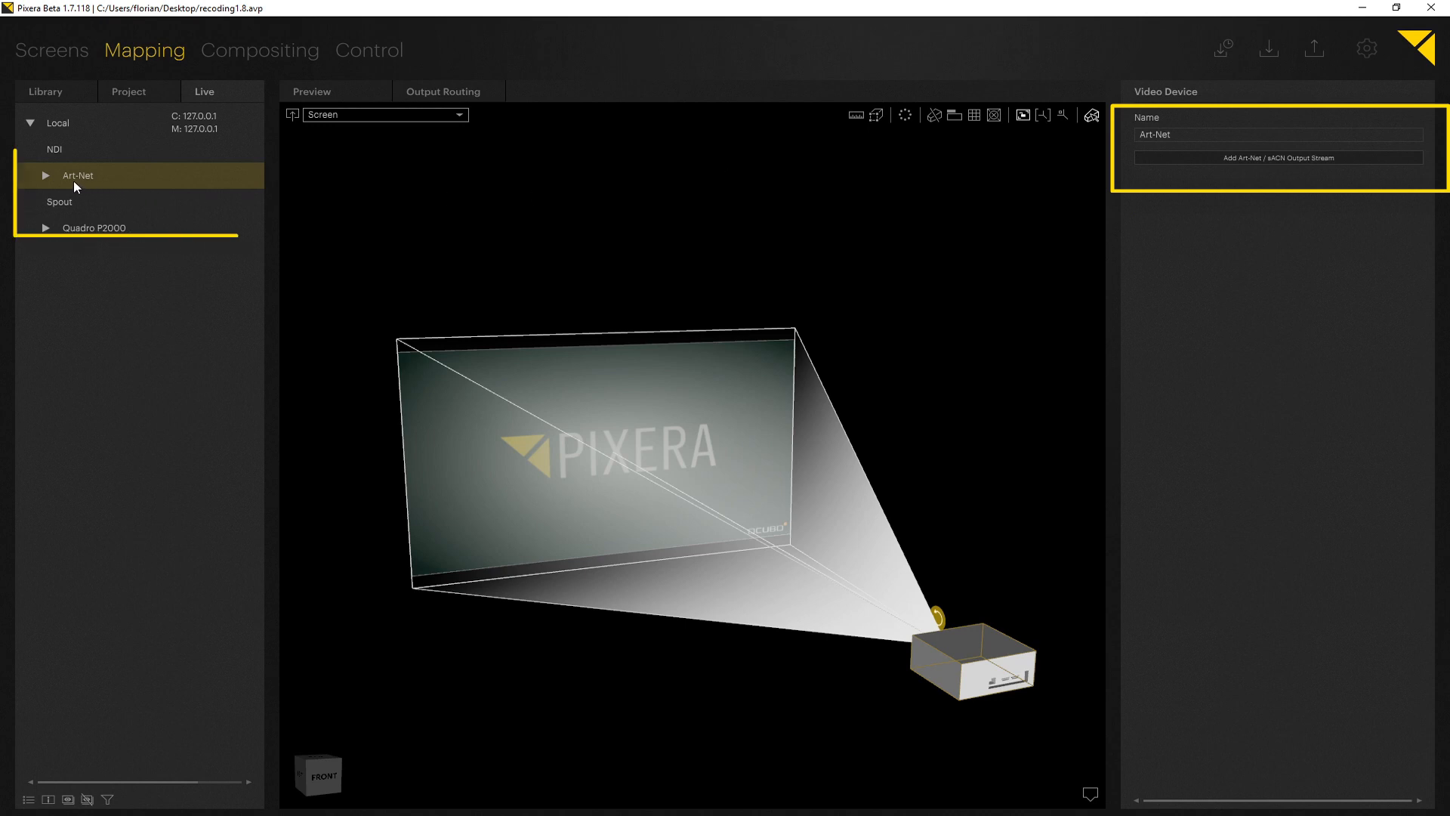
{"action": "left_click", "coordinate": [47, 176]}
{"action": "left_click", "coordinate": [80, 203]}
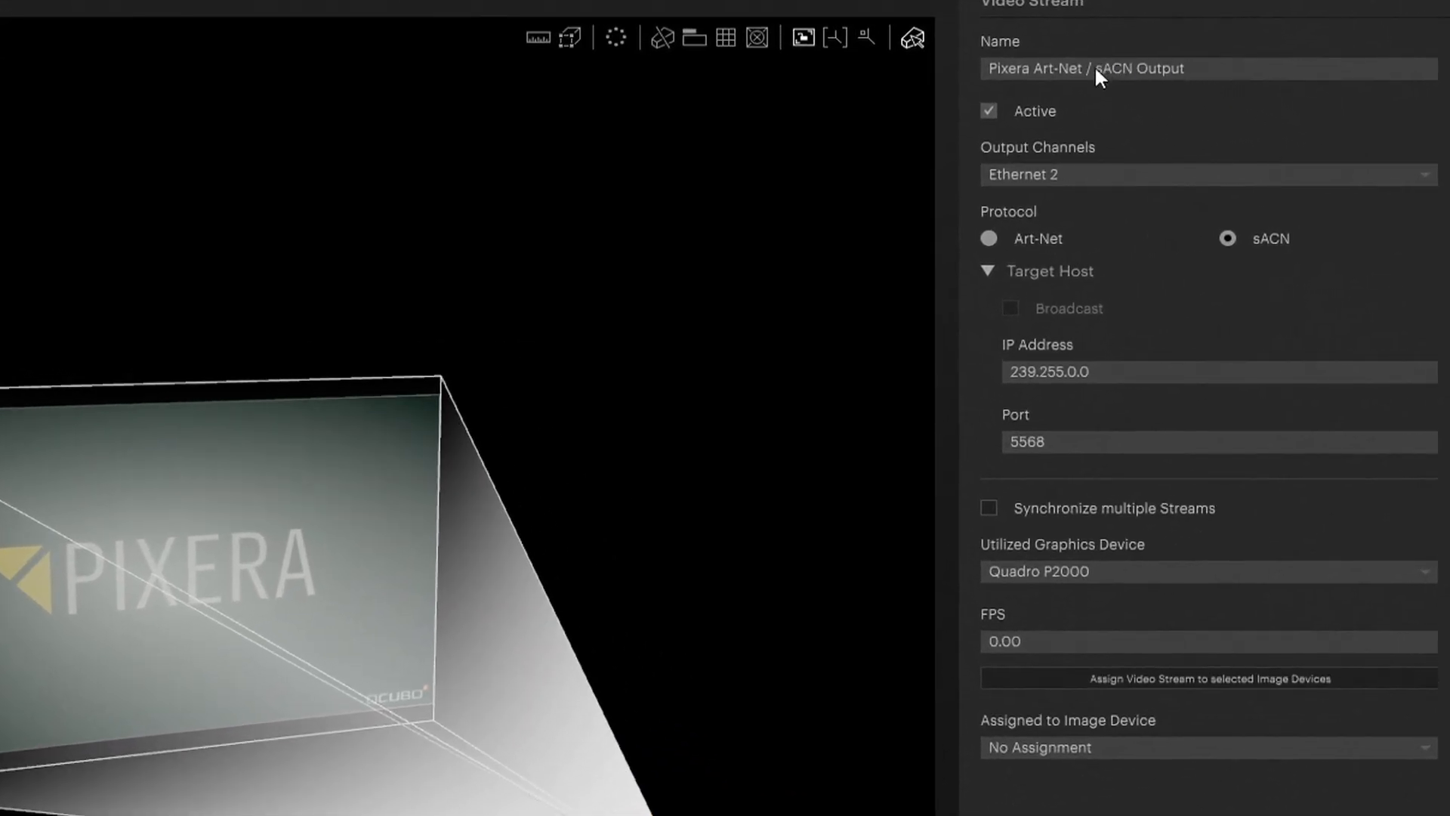
Rename the new video stream to "sACN Output"
{"action": "left_click", "coordinate": [1095, 68]}
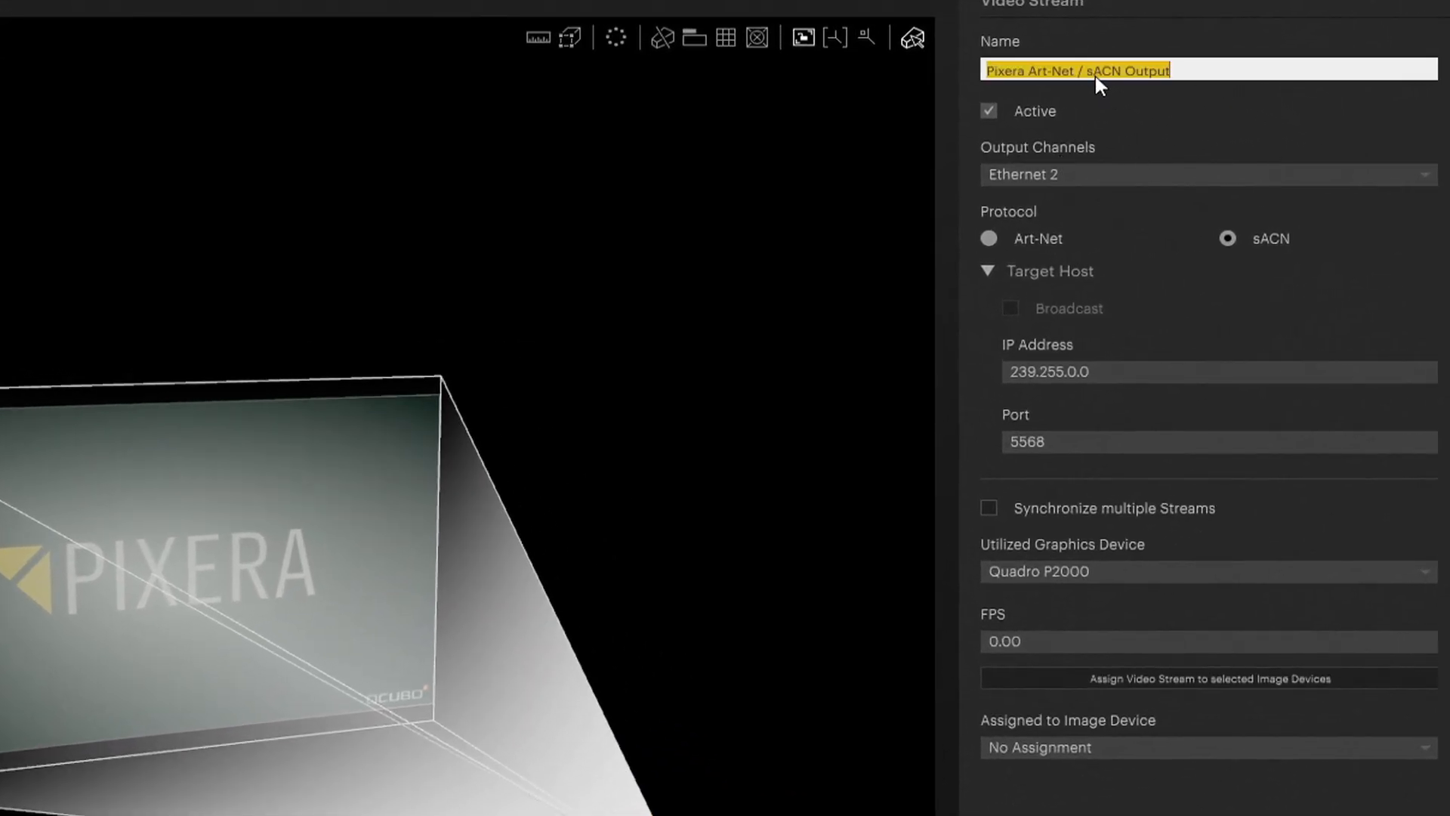
{"action": "left_click", "coordinate": [1090, 70]}
{"action": "left_click_drag", "start_coordinate": [1086, 72], "coordinate": [951, 71]}
{"action": "key", "text": "BackSpace"}
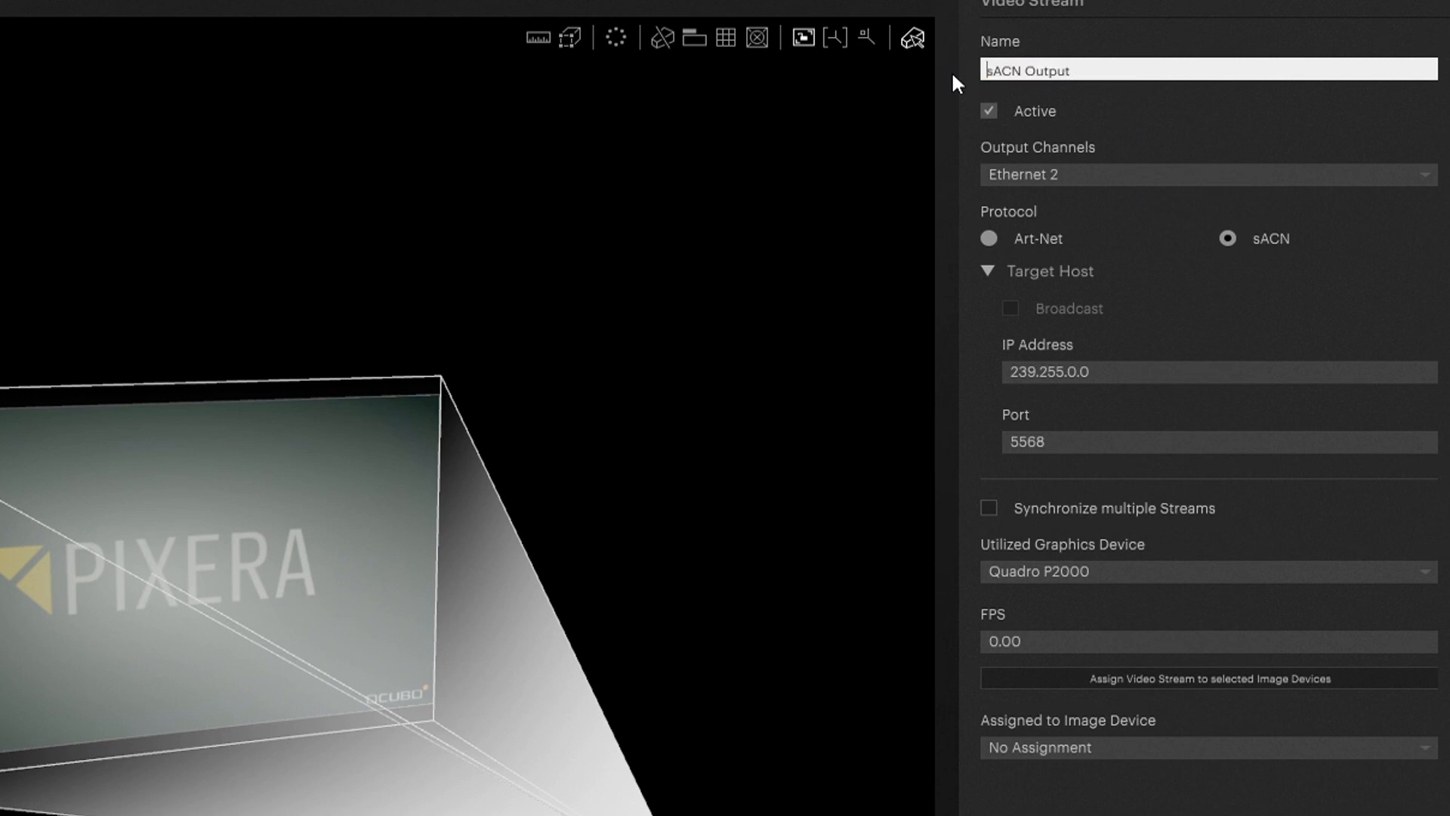
{"action": "key", "text": "Return"}
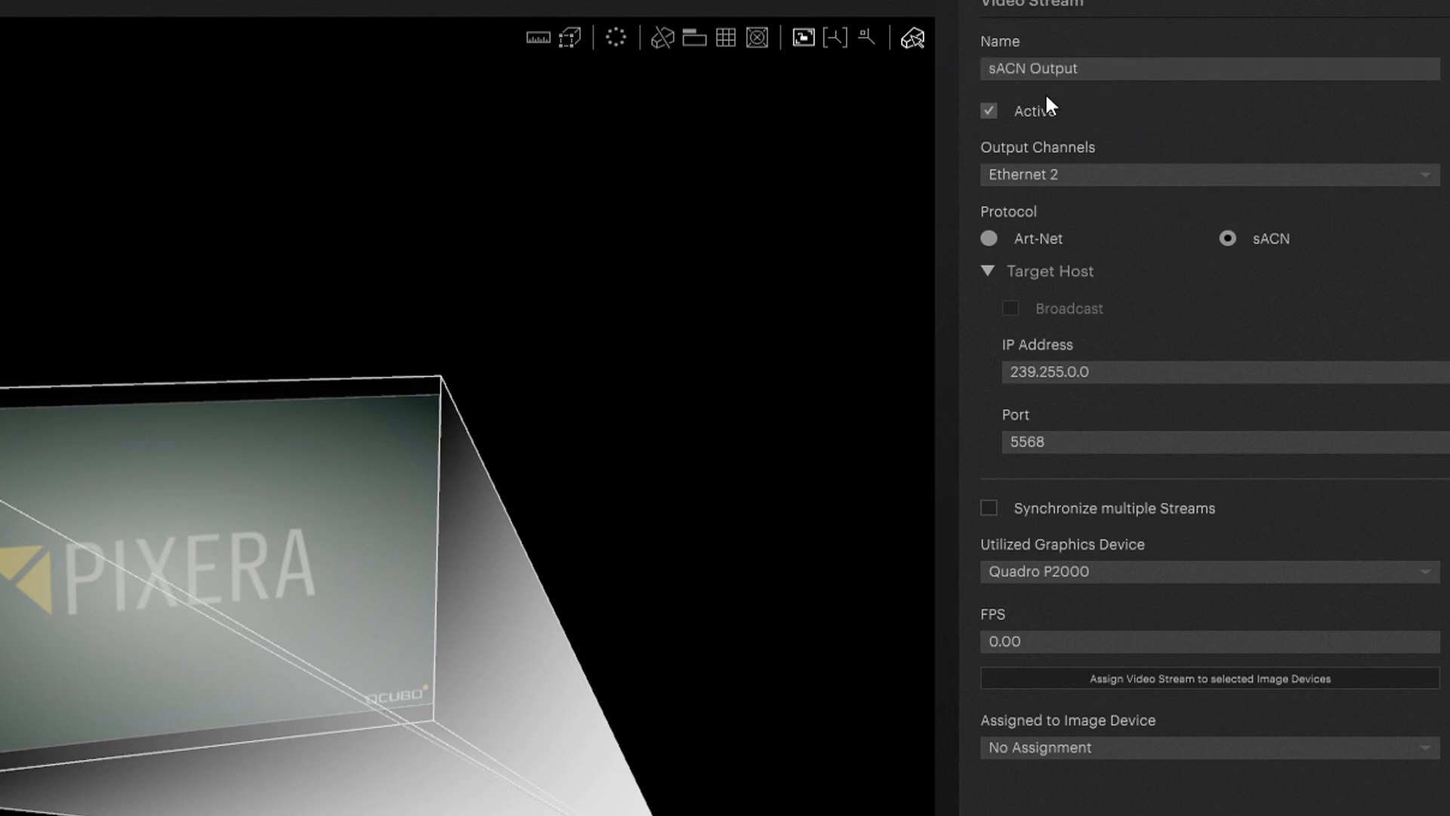
Keep Ethernet 2 as the stream's output channel and assign the stream to Projector on Output 10
{"action": "left_click", "coordinate": [1088, 172]}
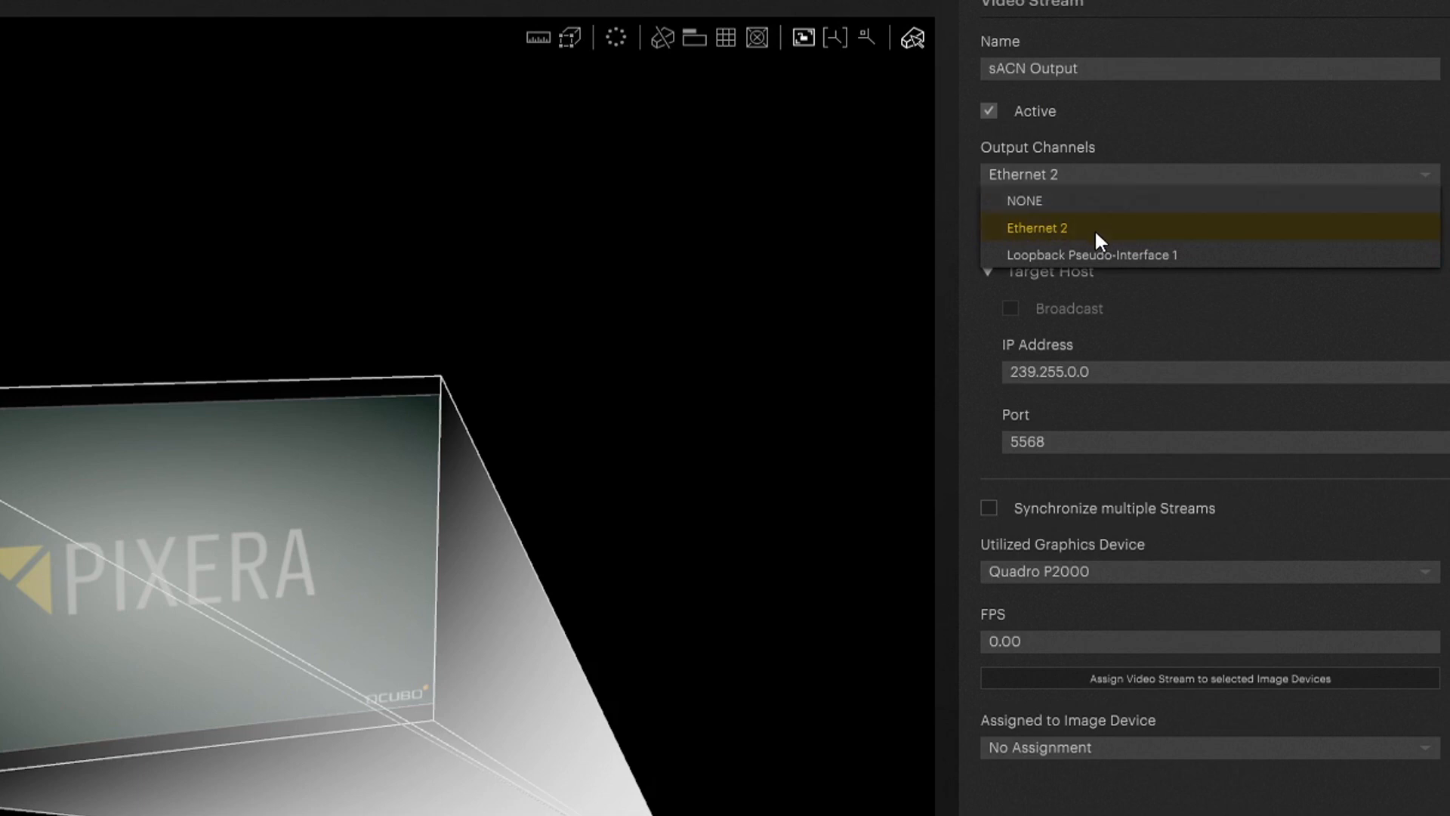
{"action": "left_click", "coordinate": [1171, 148]}
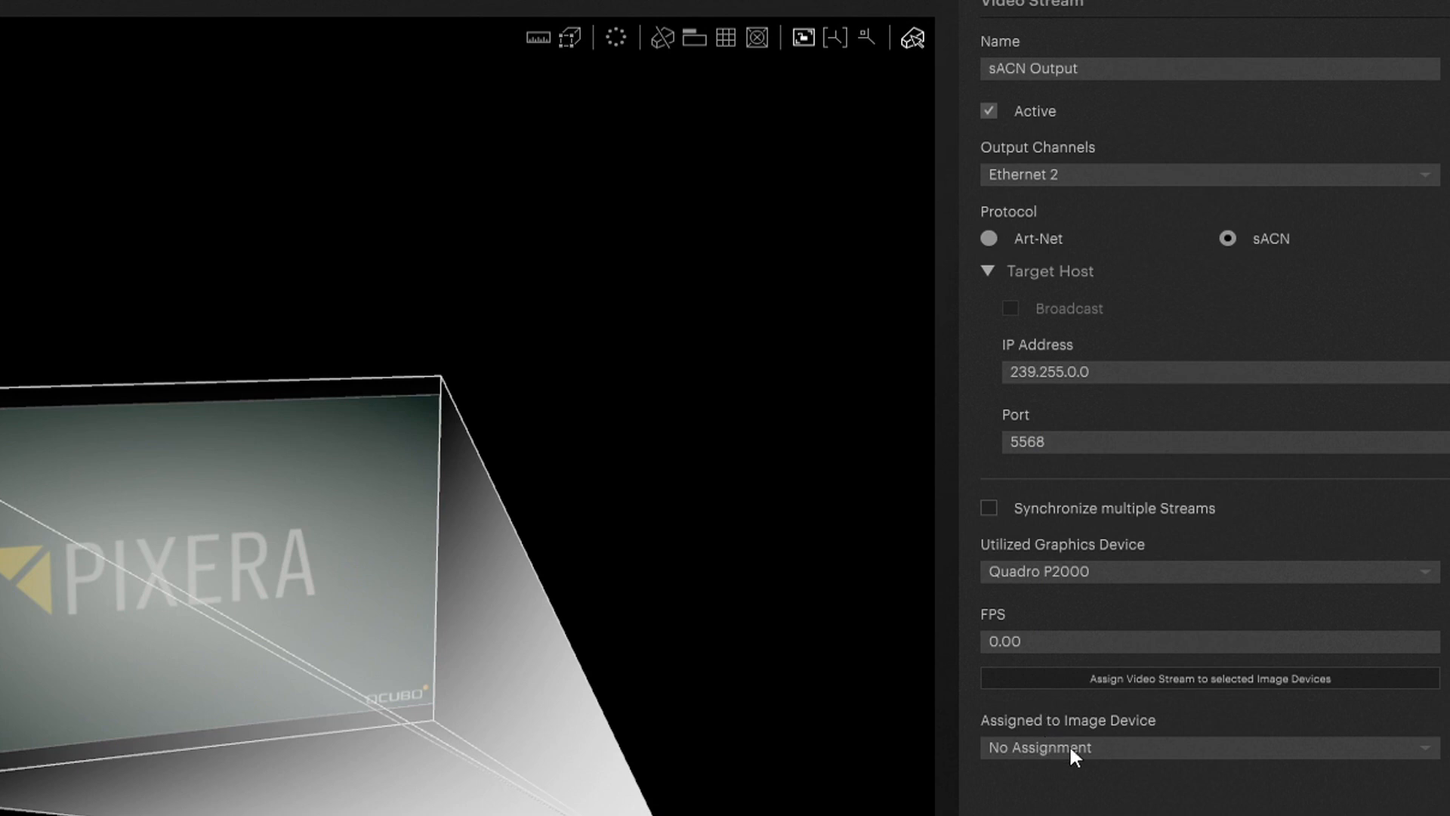
{"action": "left_click", "coordinate": [1130, 751]}
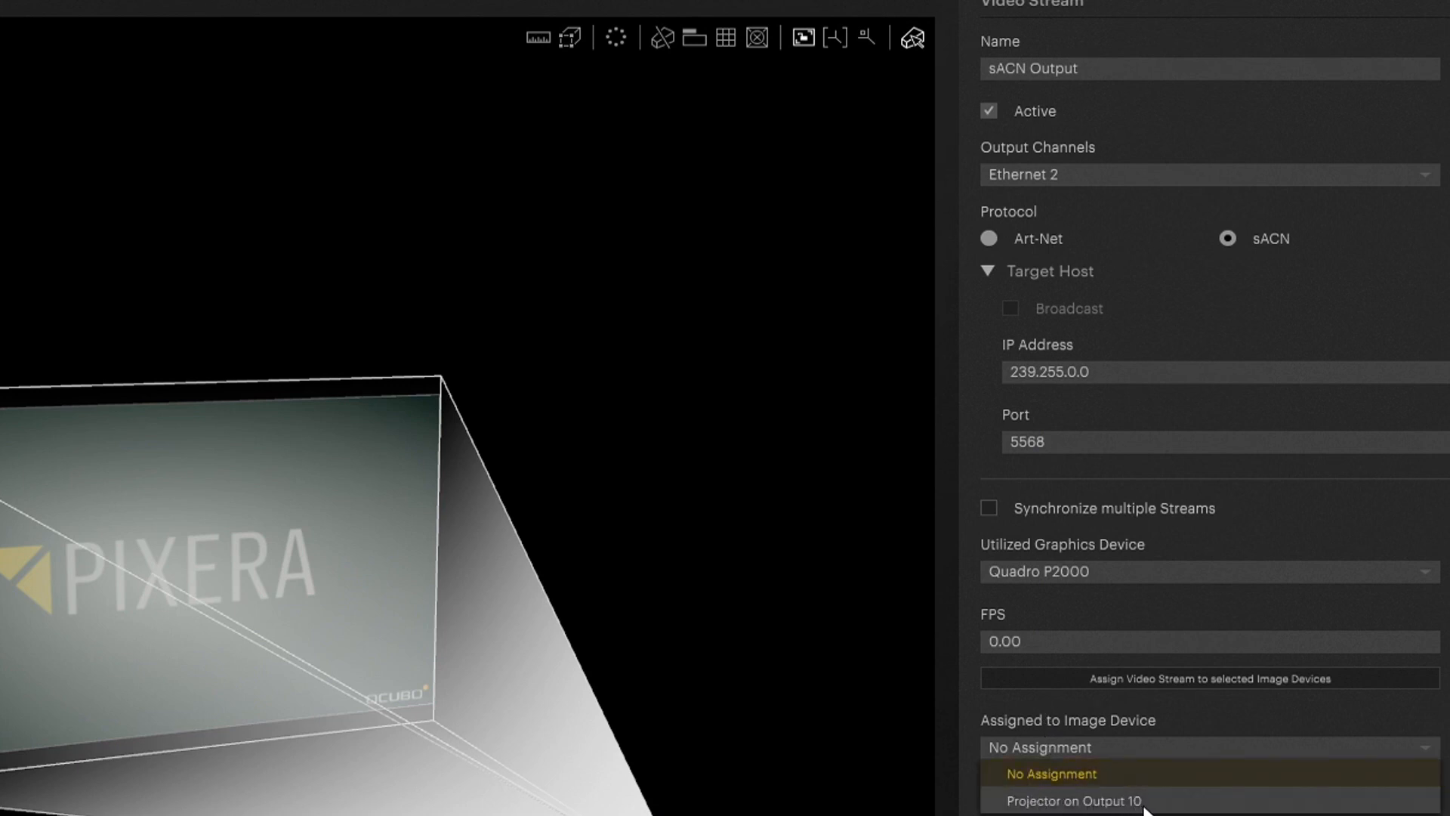
{"action": "left_click", "coordinate": [1170, 802]}
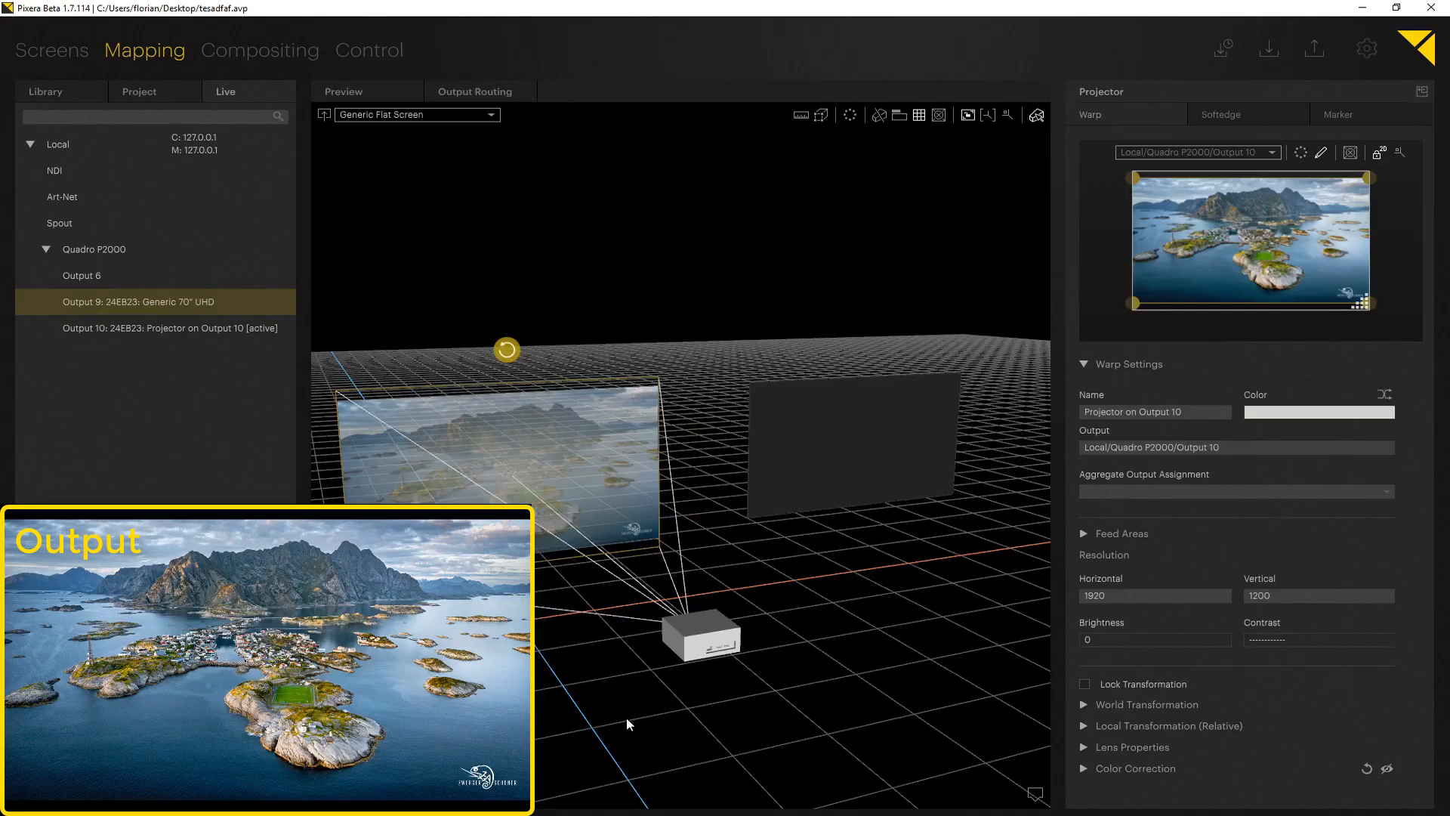
Select Projector on Output 10 and raise its color correction white point temperature to 7750 K
{"action": "left_click", "coordinate": [686, 637]}
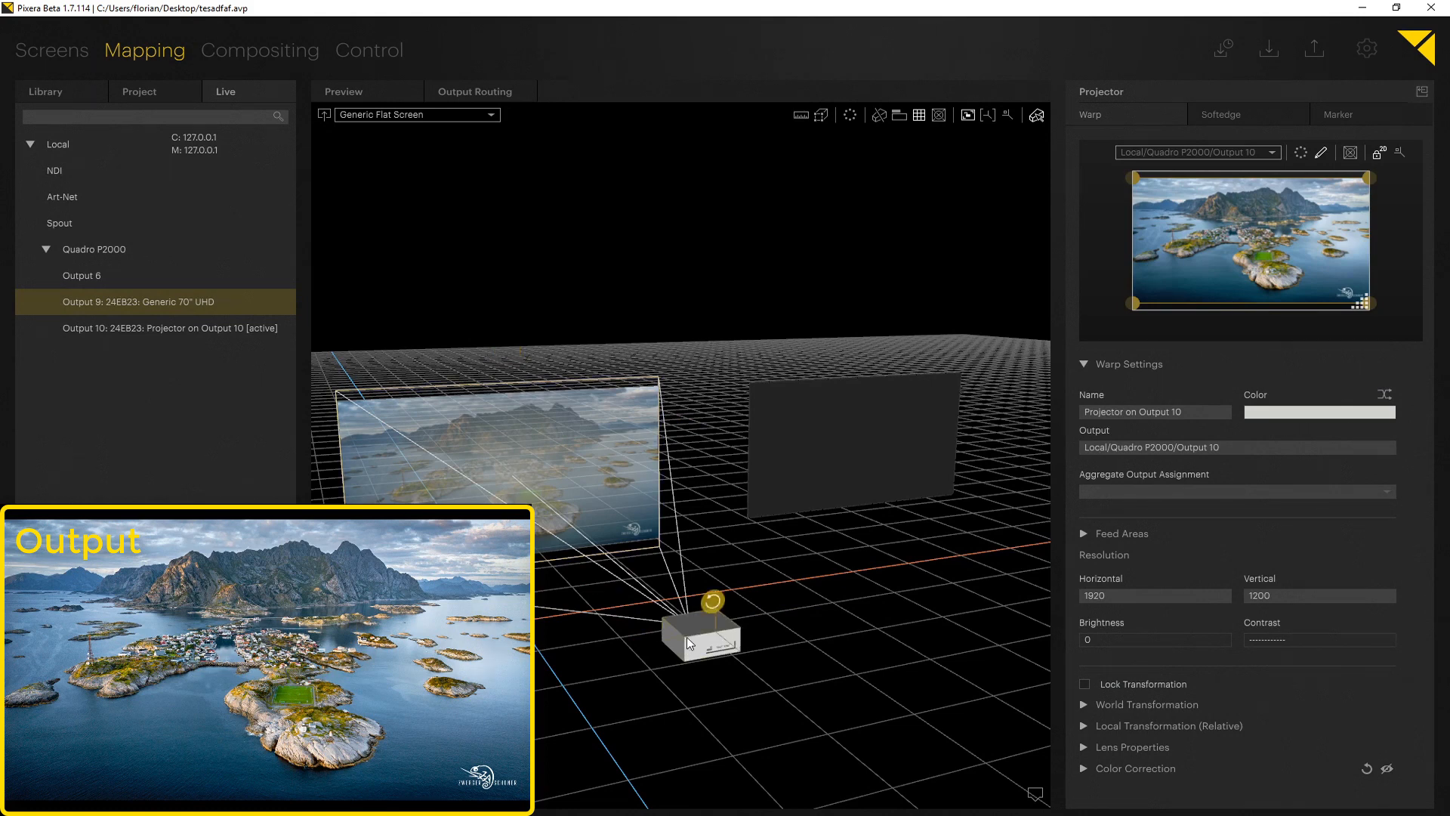
{"action": "left_click", "coordinate": [1083, 768]}
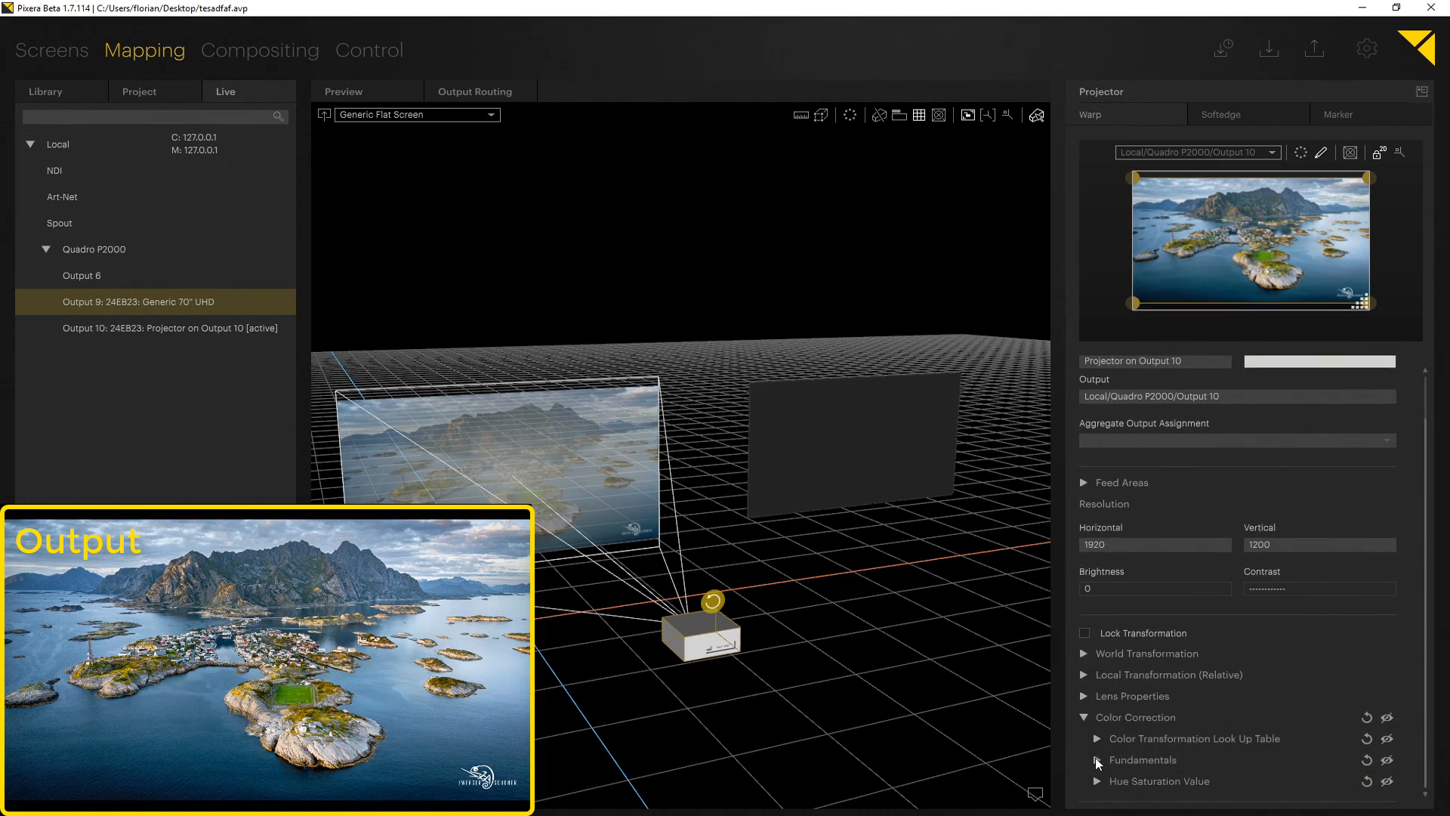
{"action": "left_click", "coordinate": [1097, 760]}
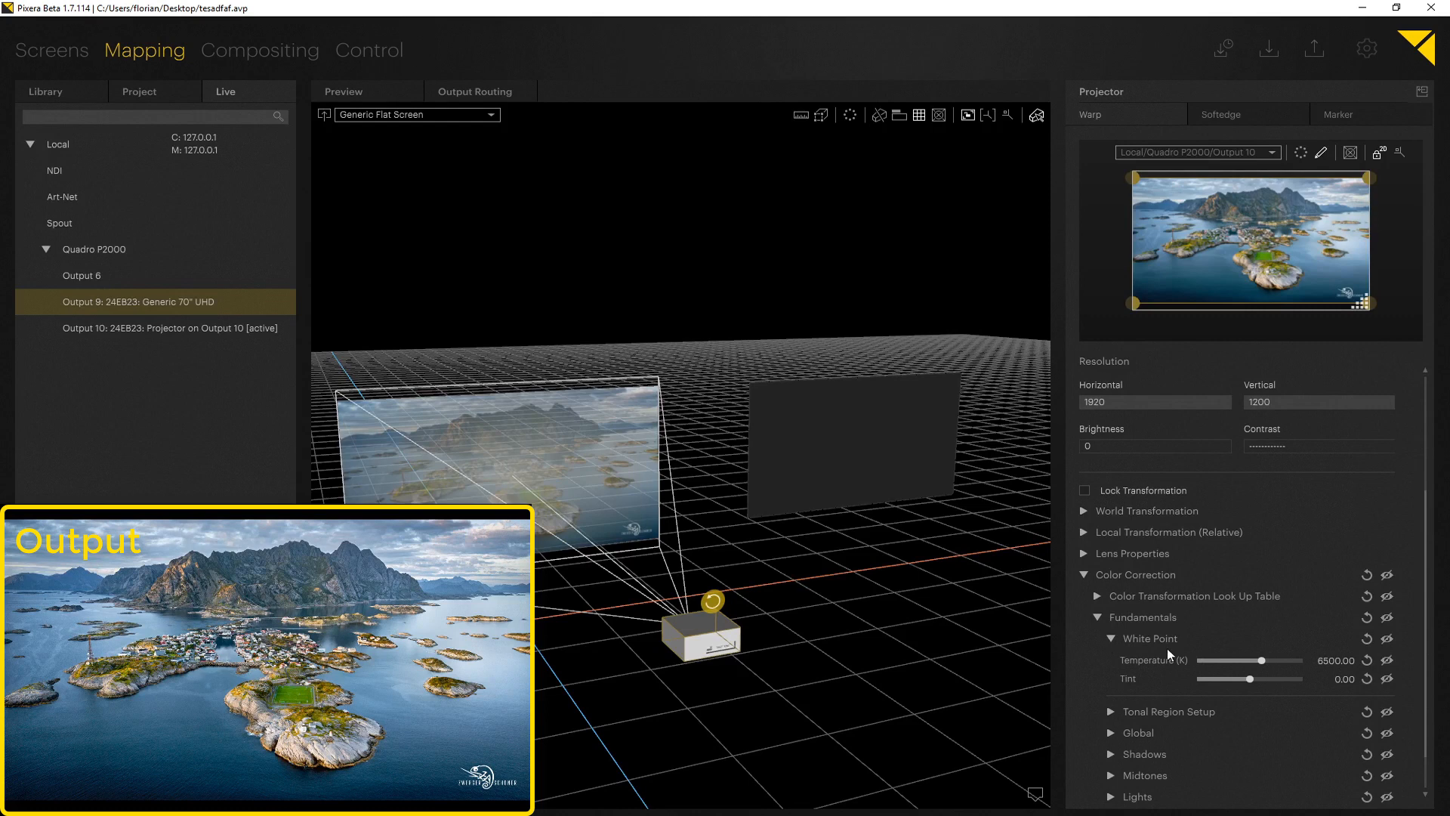
{"action": "mouse_move", "coordinate": [1260, 660]}
{"action": "left_mouse_down"}
{"action": "mouse_move", "coordinate": [1284, 662]}
{"action": "mouse_move", "coordinate": [1207, 664]}
{"action": "mouse_move", "coordinate": [1276, 661]}
{"action": "left_mouse_up"}
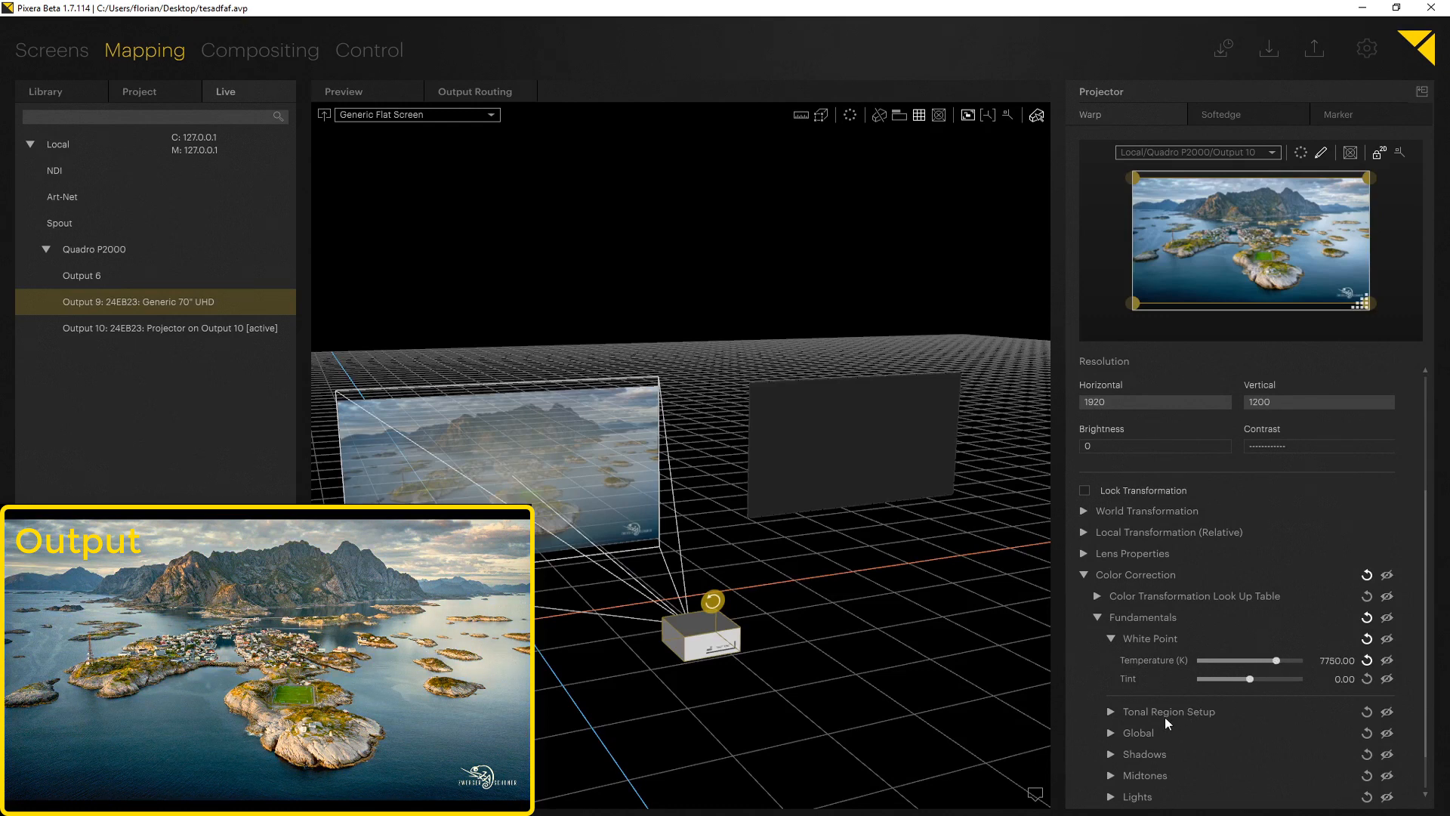
Set the projector's Shadows saturation weight to 2.00 in the Fundamentals color correction
{"action": "scroll", "coordinate": [1243, 682], "scroll_direction": "down", "scroll_amount": 1}
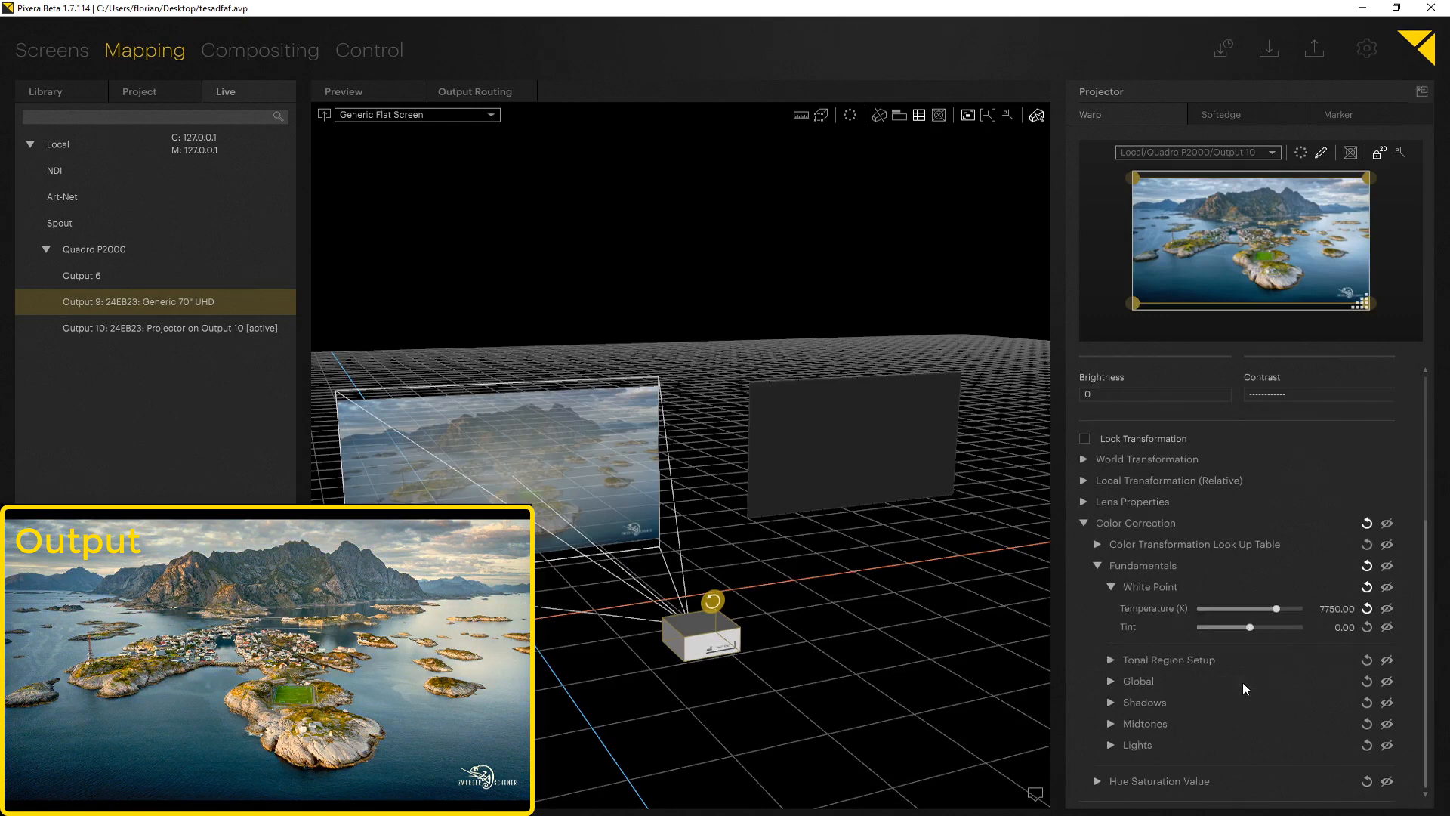
{"action": "left_click", "coordinate": [1111, 702]}
{"action": "left_click_drag", "start_coordinate": [1249, 769], "coordinate": [1205, 772]}
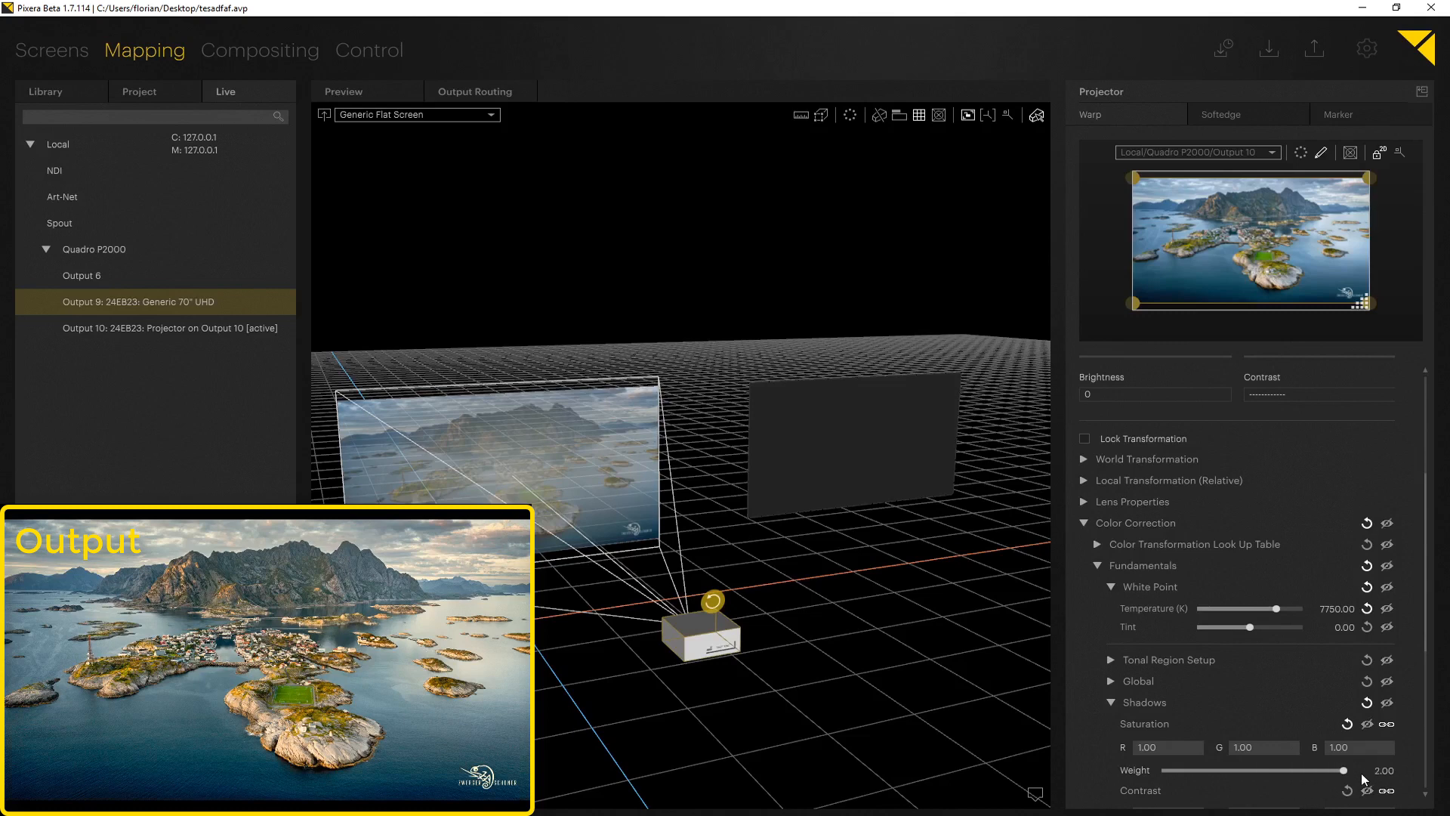
{"action": "scroll", "coordinate": [1276, 755], "scroll_direction": "down", "scroll_amount": 5}
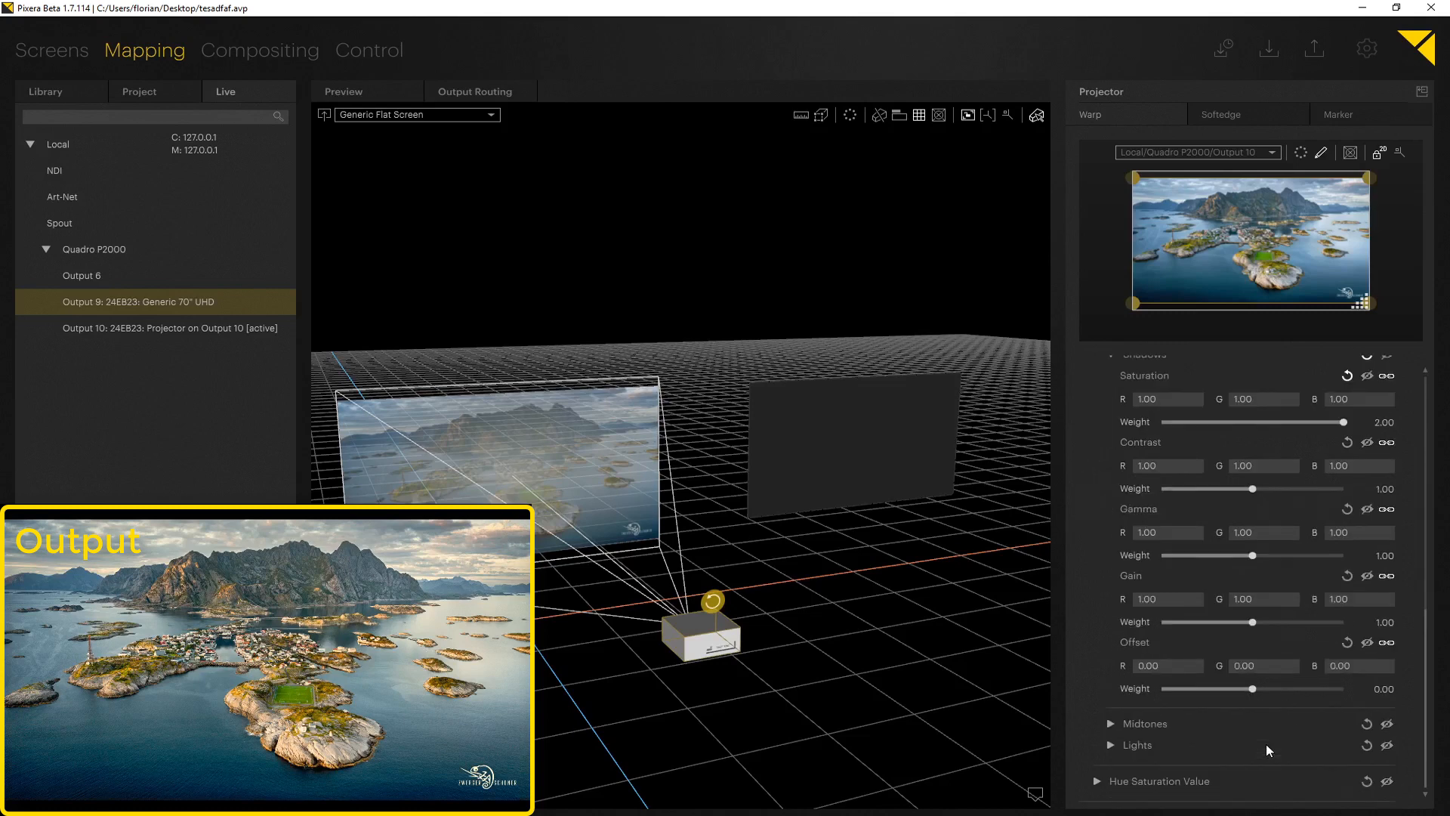
Shift the Hue Saturation Value hues to 57 for Shadows with saturation 4, 176 for Midtones and 277 for Lights, with first transition width 31
{"action": "left_click", "coordinate": [1096, 781]}
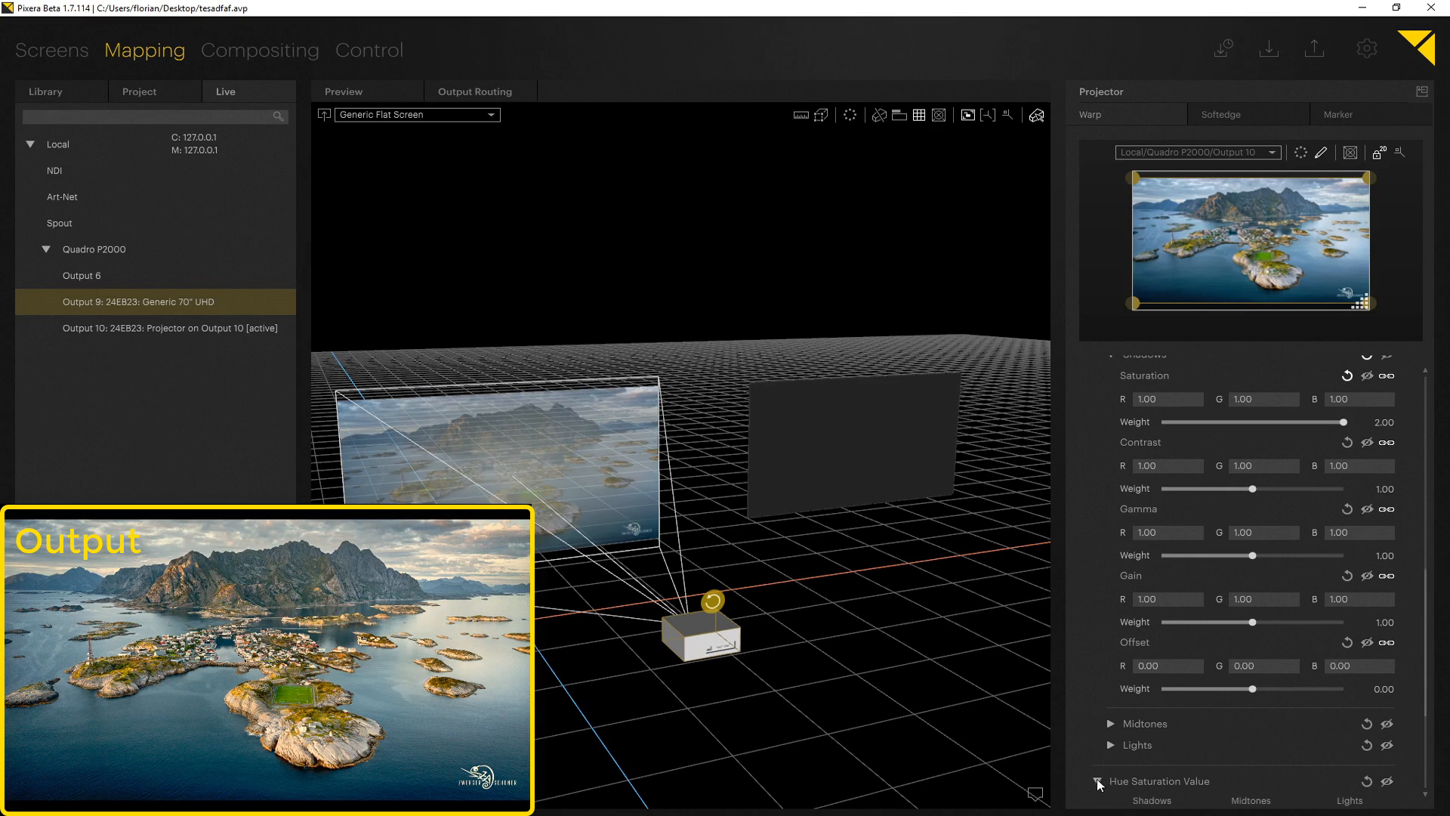
{"action": "scroll", "coordinate": [1098, 777], "scroll_direction": "down", "scroll_amount": 1}
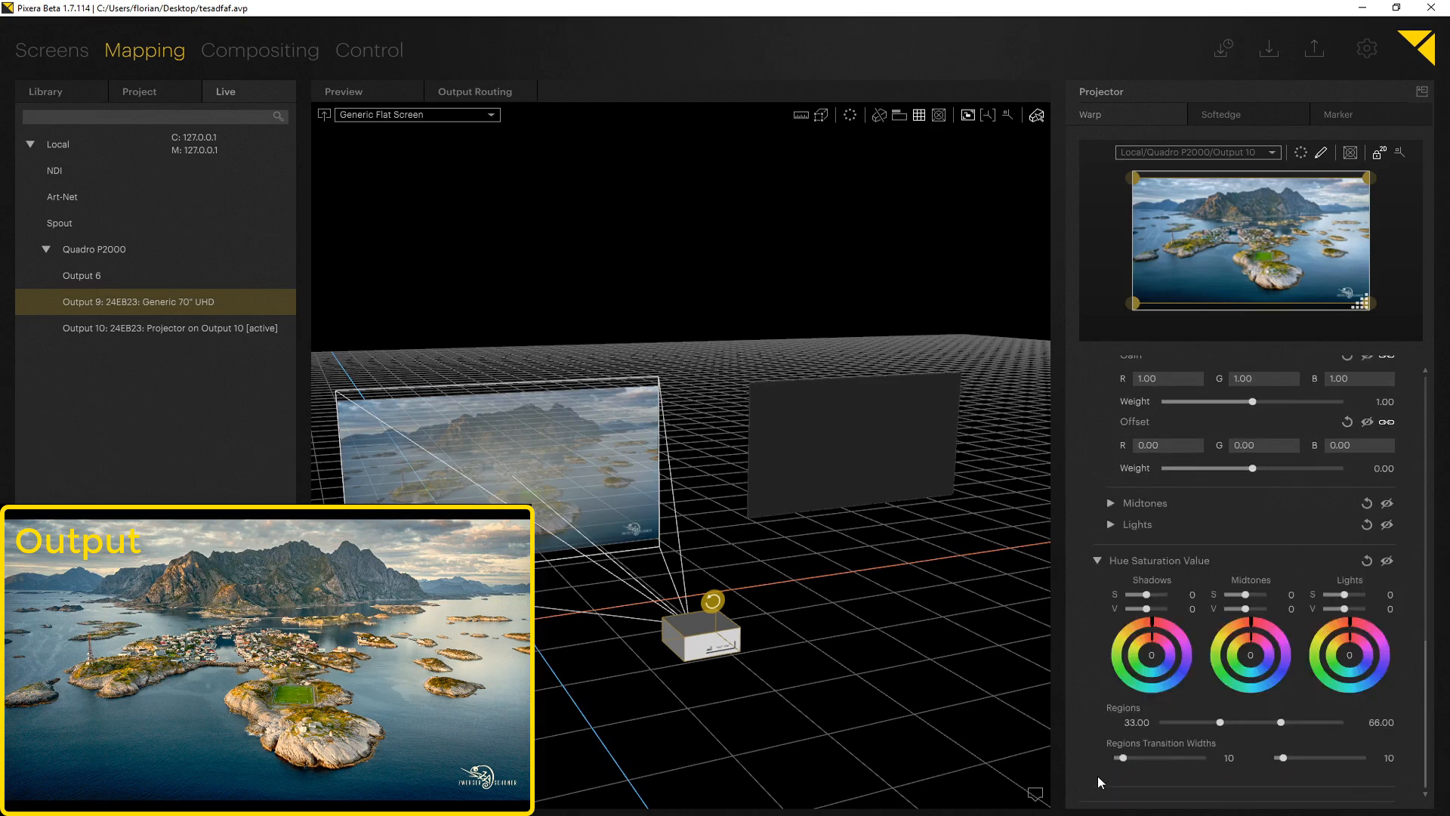
{"action": "left_click_drag", "start_coordinate": [1144, 599], "coordinate": [1184, 636]}
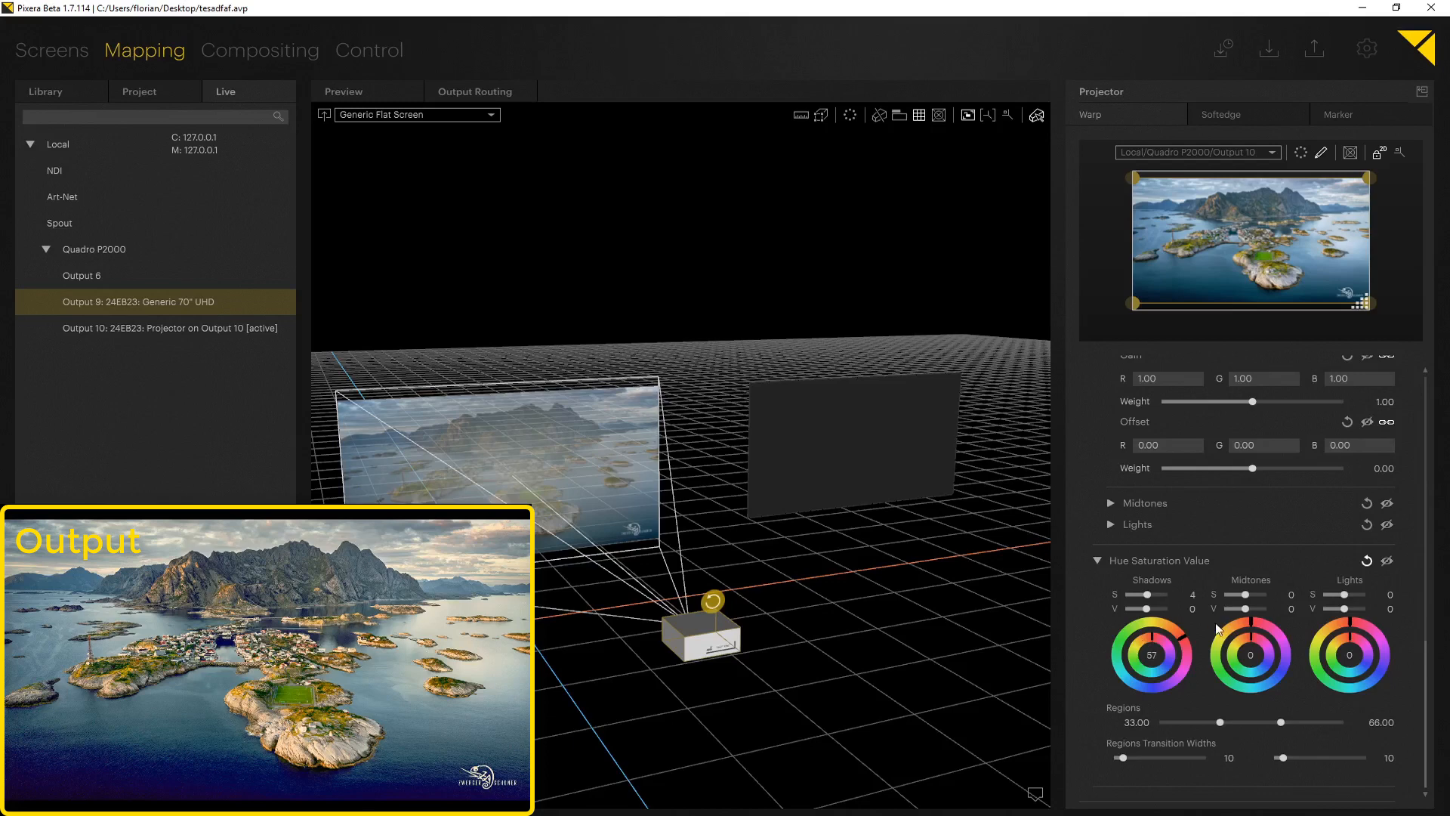
{"action": "mouse_move", "coordinate": [1254, 620]}
{"action": "left_mouse_down"}
{"action": "mouse_move", "coordinate": [1284, 629]}
{"action": "mouse_move", "coordinate": [1293, 678]}
{"action": "mouse_move", "coordinate": [1252, 712]}
{"action": "left_mouse_up"}
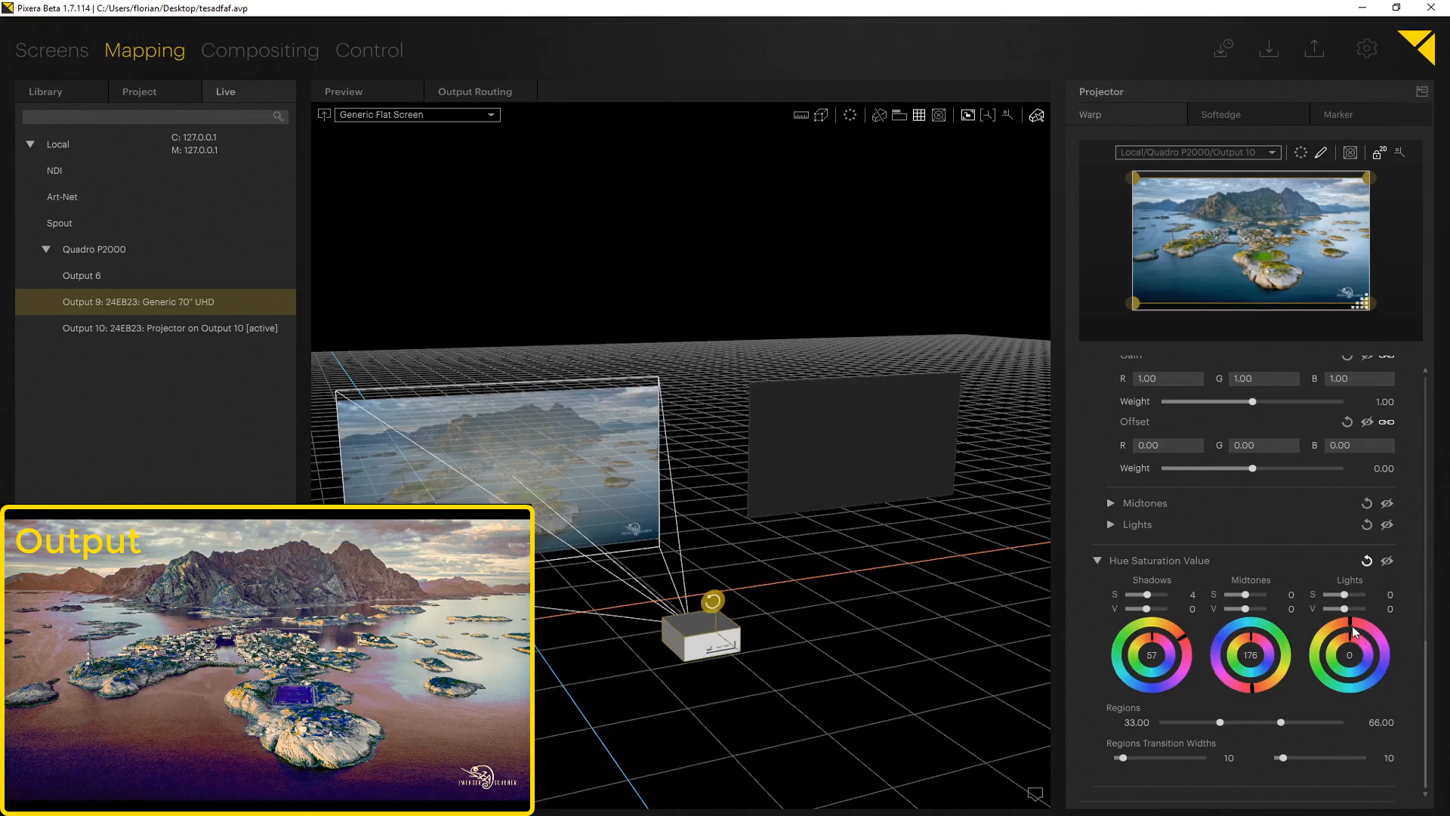
{"action": "mouse_move", "coordinate": [1352, 625]}
{"action": "left_mouse_down"}
{"action": "mouse_move", "coordinate": [1323, 632]}
{"action": "mouse_move", "coordinate": [1307, 669]}
{"action": "left_mouse_up"}
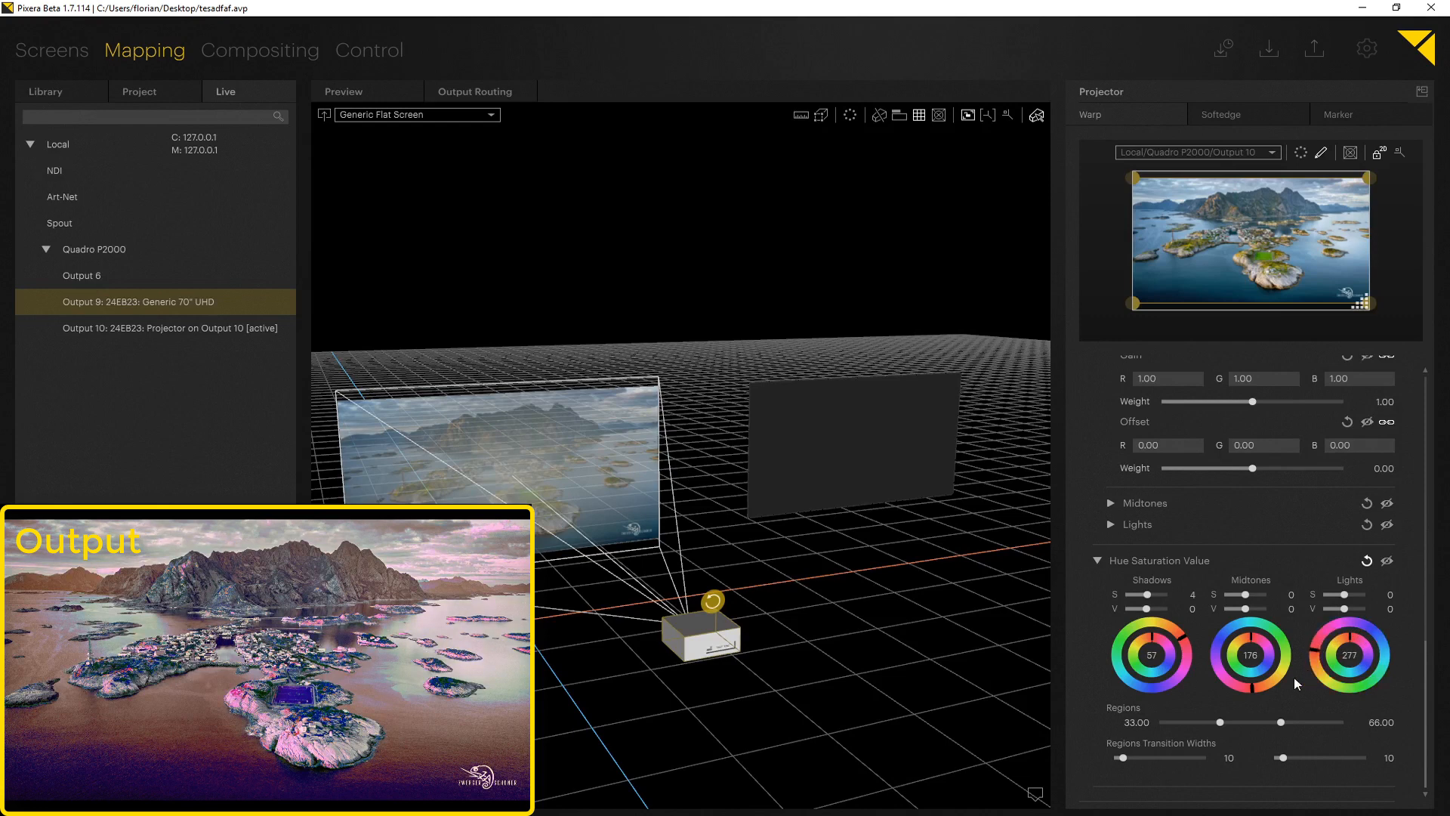
{"action": "left_click_drag", "start_coordinate": [1138, 758], "coordinate": [1191, 759]}
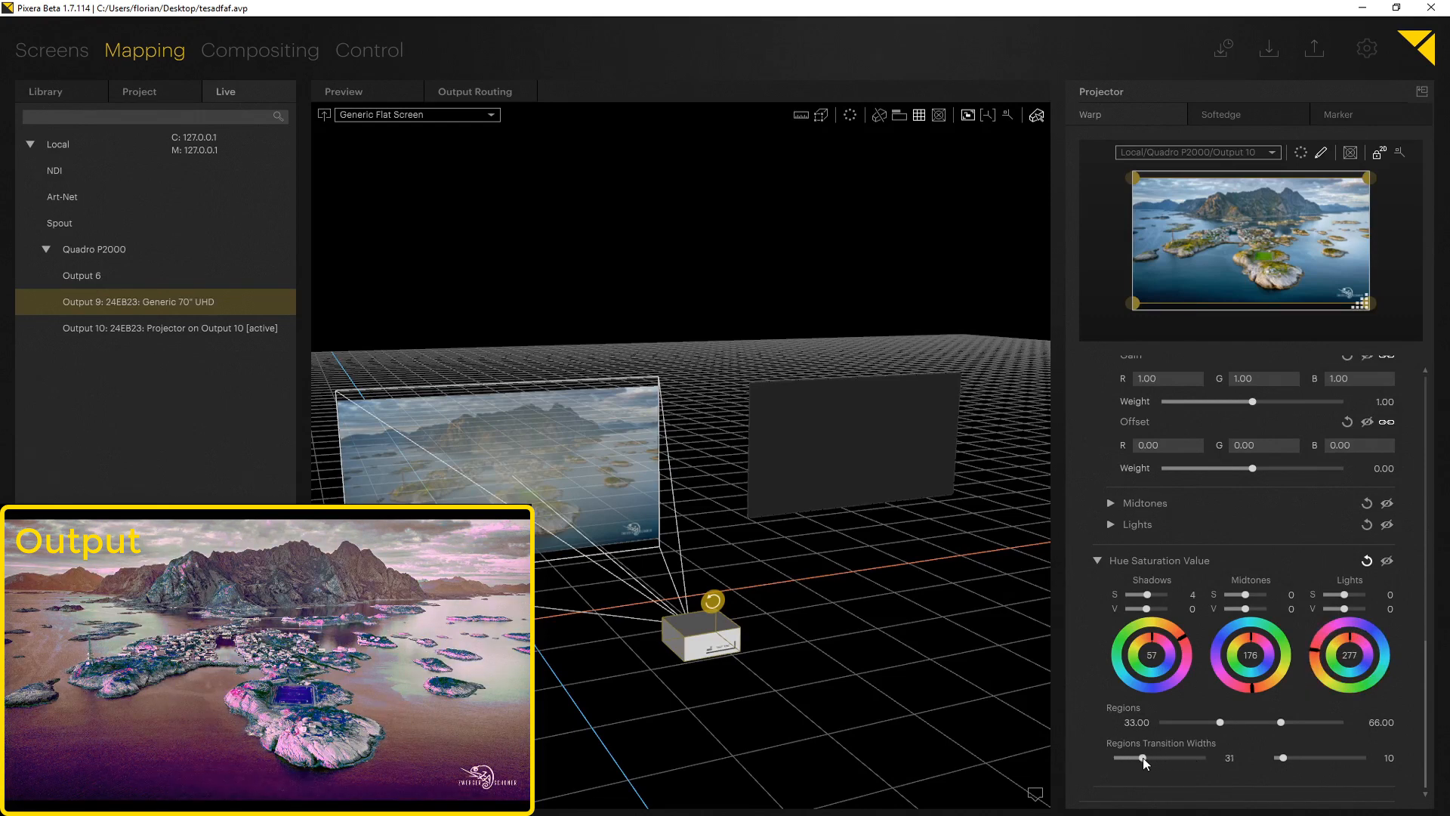
Compare the output with Hue Saturation Value muted and unmuted, and reset those adjustments to default
{"action": "left_click", "coordinate": [1389, 563]}
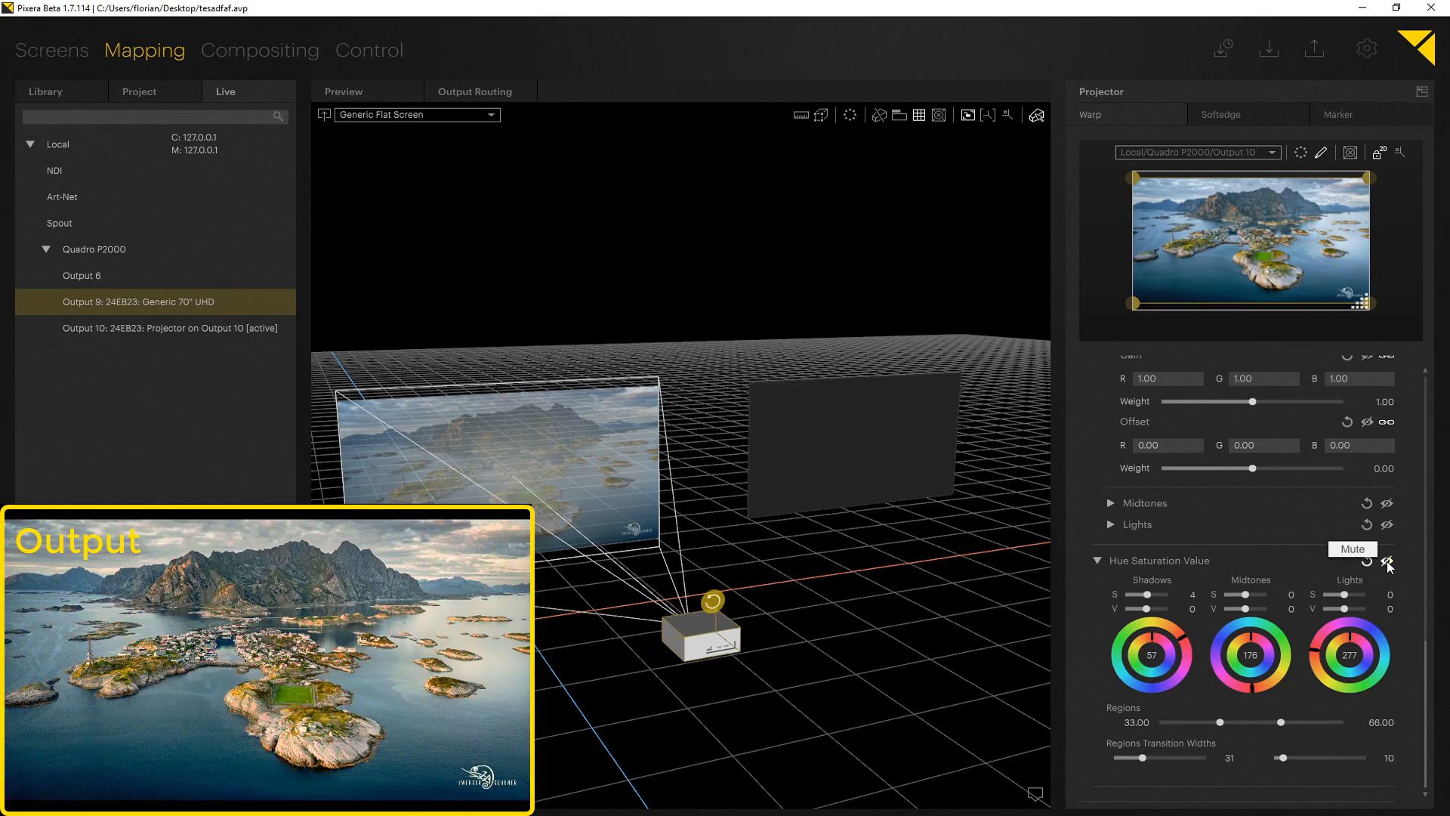
{"action": "left_click", "coordinate": [1388, 563]}
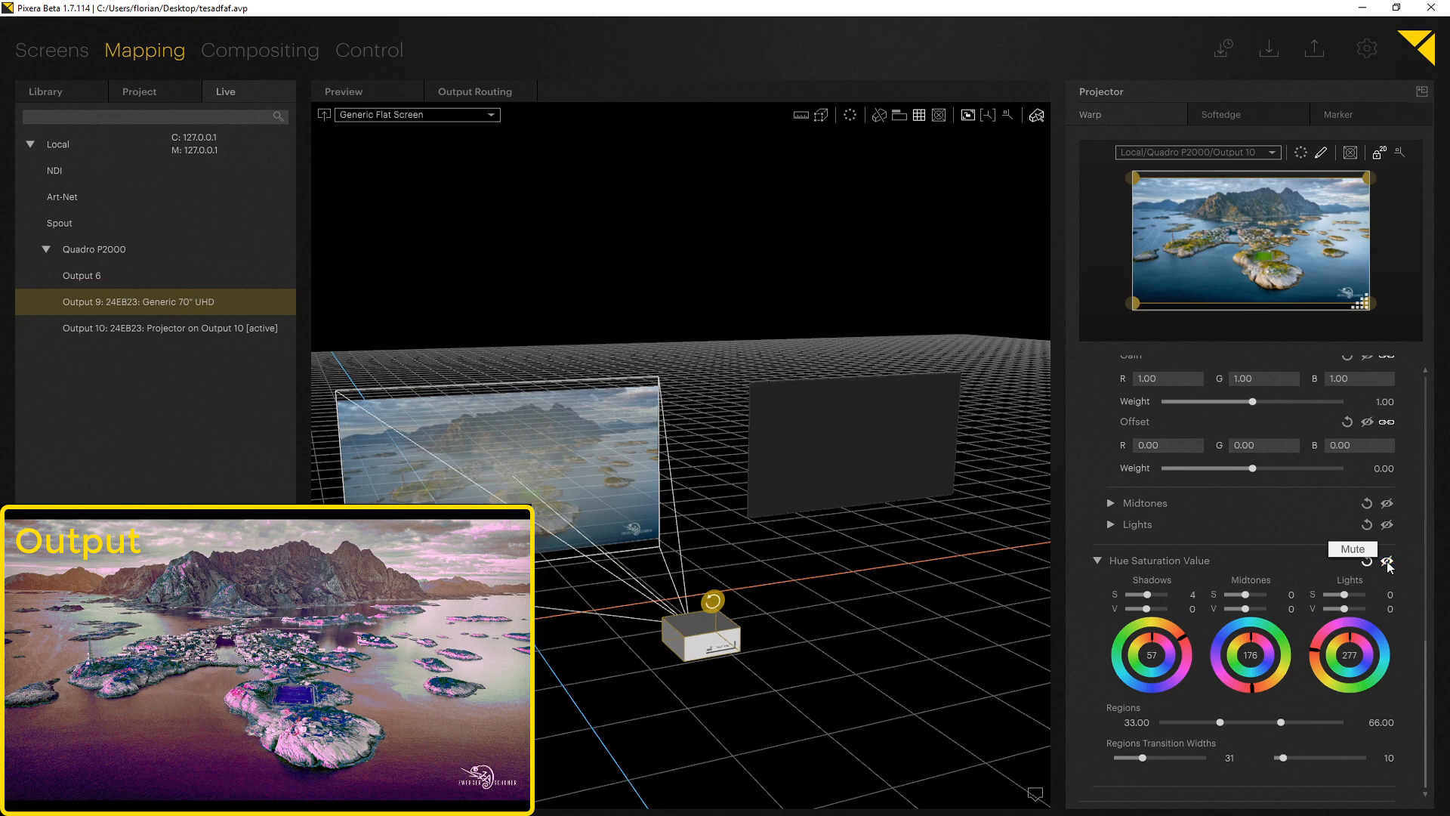
{"action": "left_click", "coordinate": [1388, 563]}
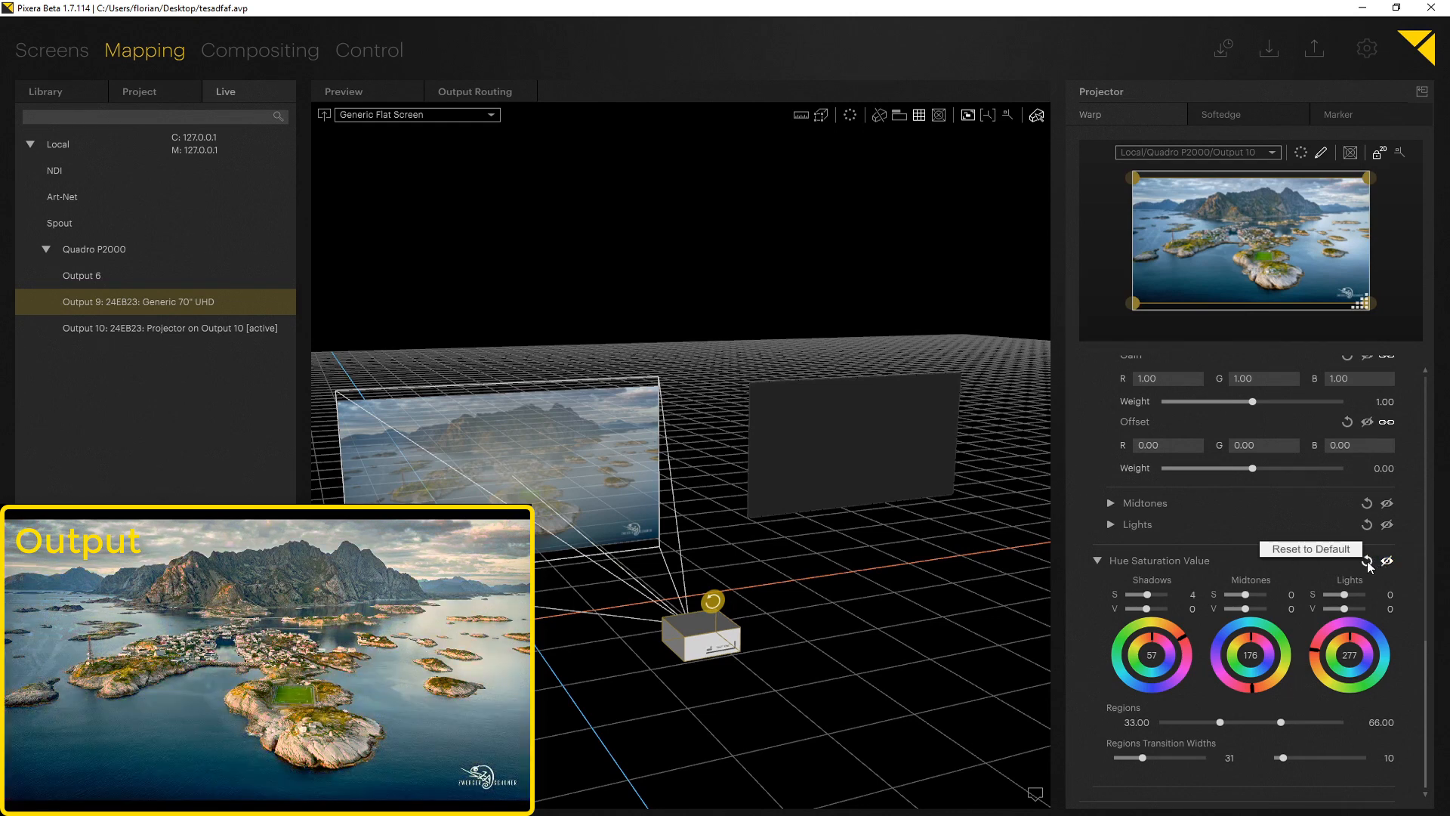
{"action": "left_click", "coordinate": [1368, 562]}
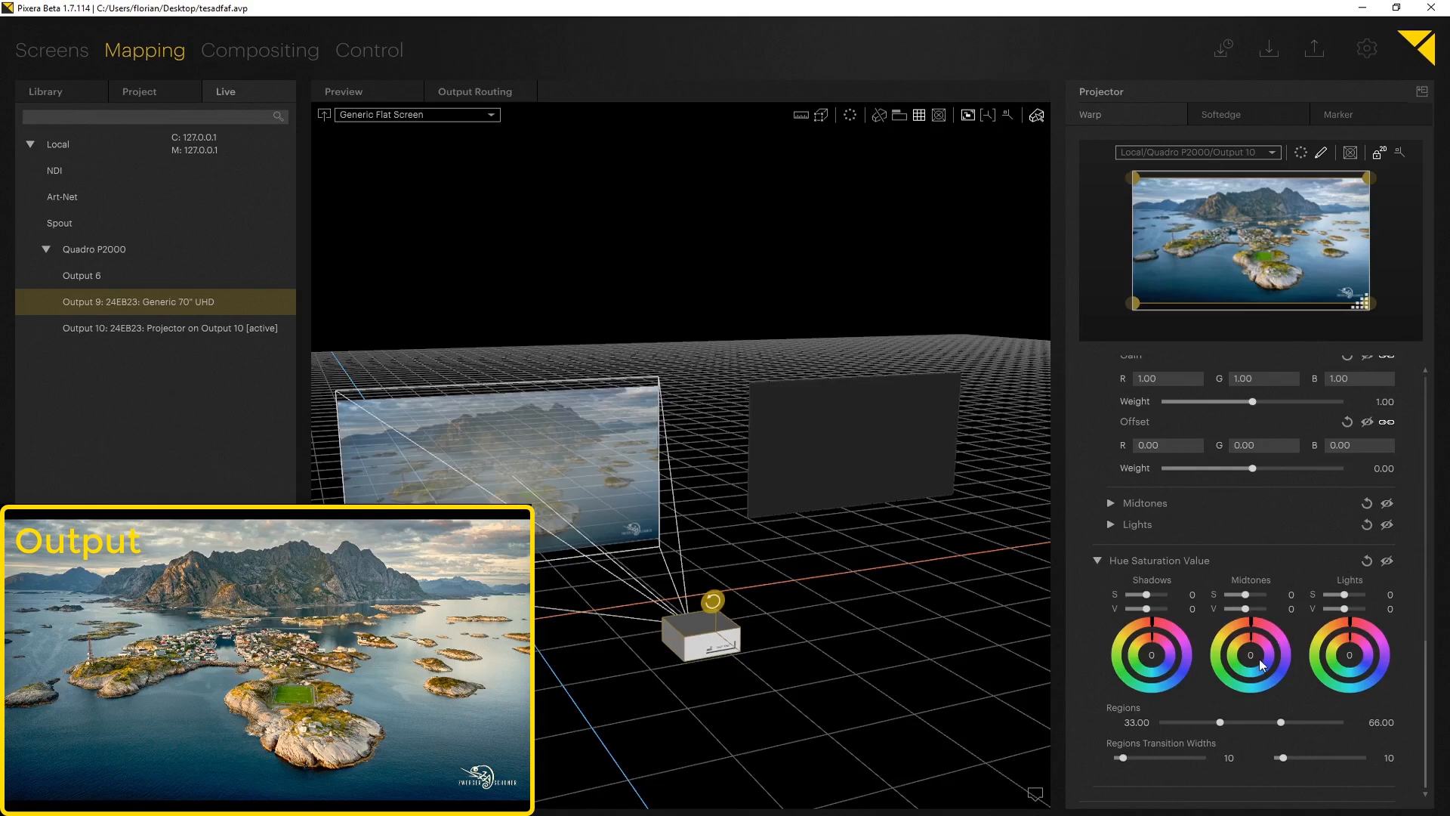
Examine the color correction options available for the Generic 70" UHD LED panel
{"action": "scroll", "coordinate": [1257, 667], "scroll_direction": "up", "scroll_amount": 3}
{"action": "scroll", "coordinate": [1257, 667], "scroll_direction": "up", "scroll_amount": 1}
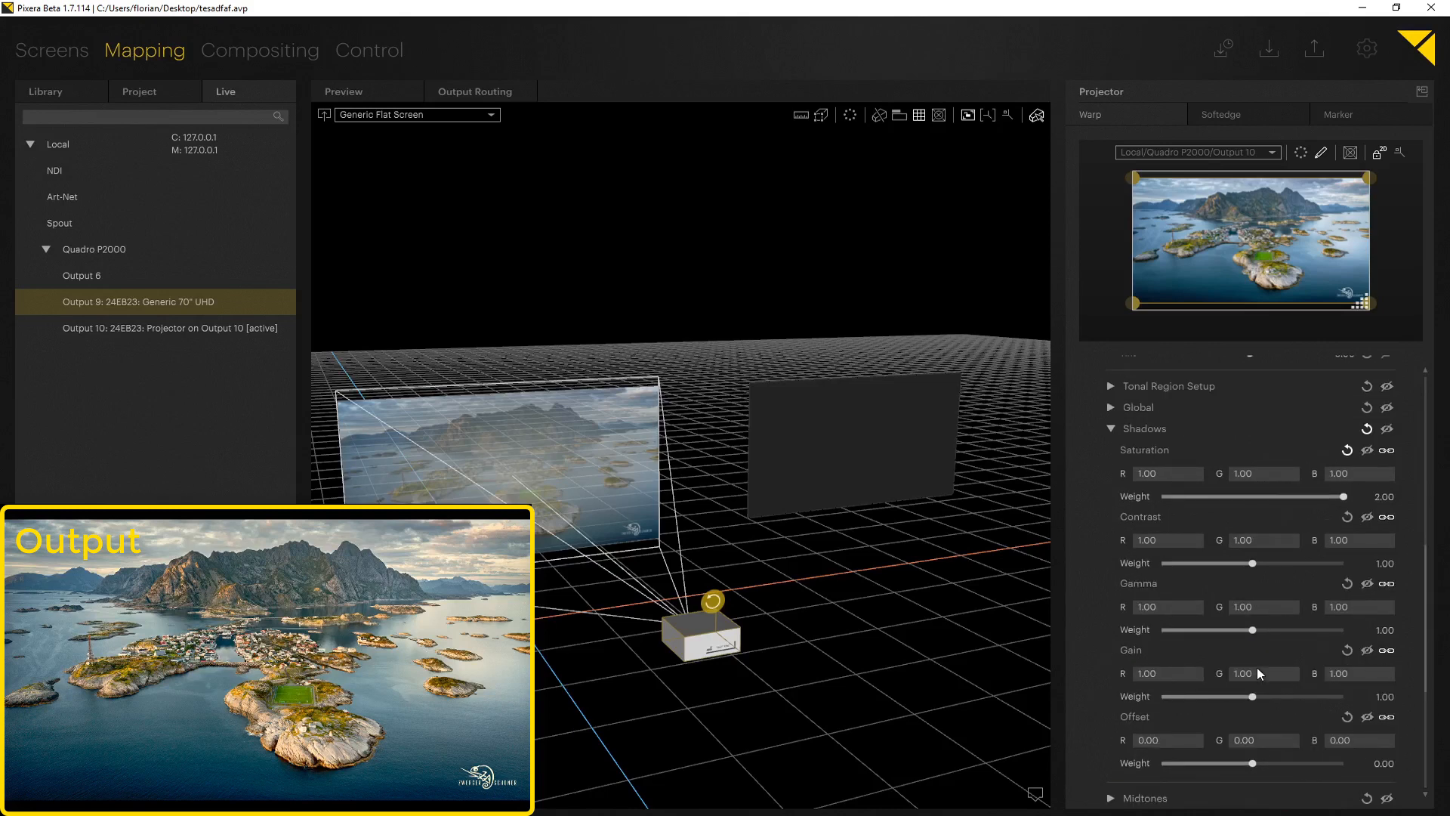
{"action": "scroll", "coordinate": [1257, 667], "scroll_direction": "up", "scroll_amount": 4}
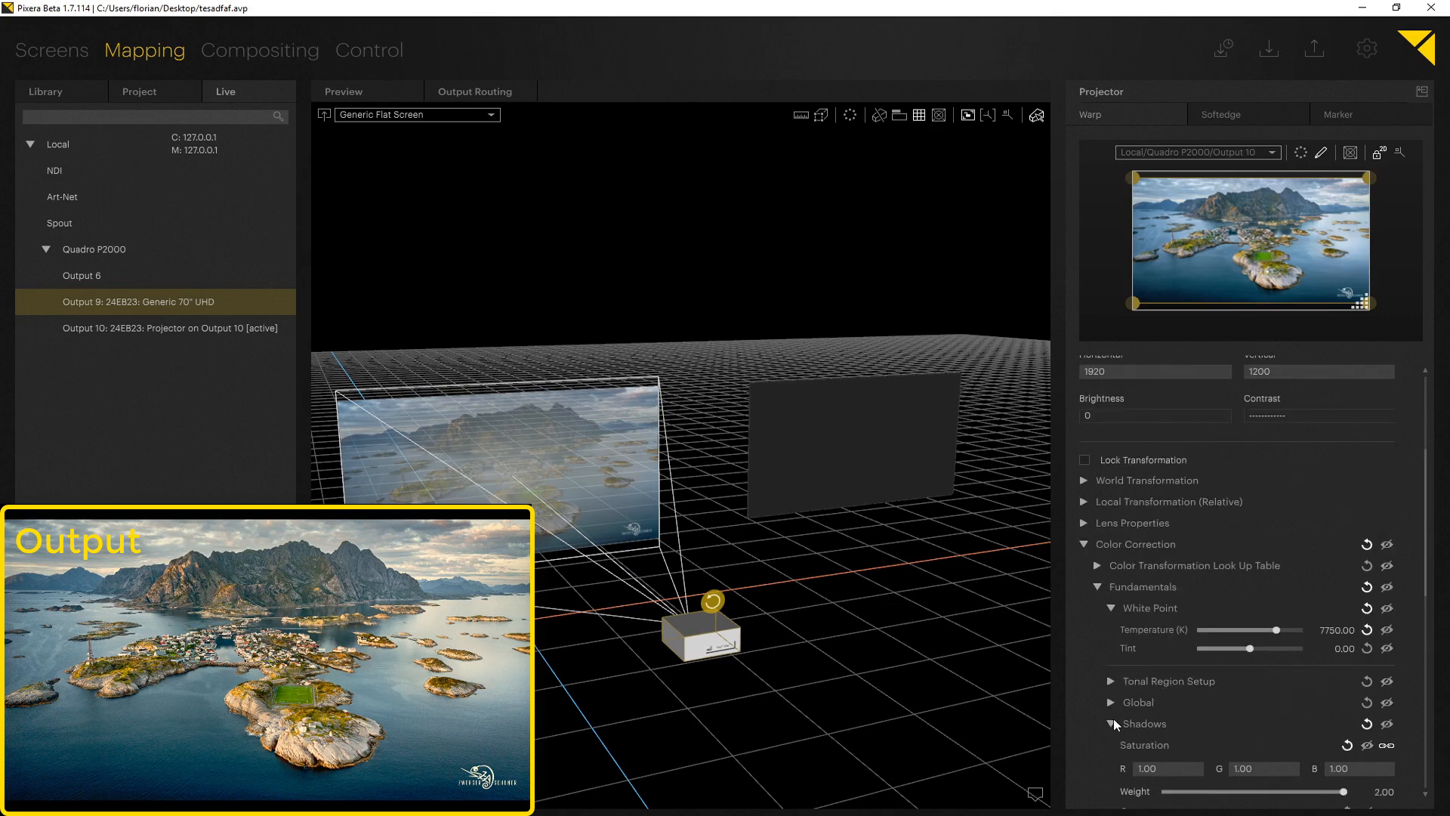
{"action": "left_click", "coordinate": [889, 610]}
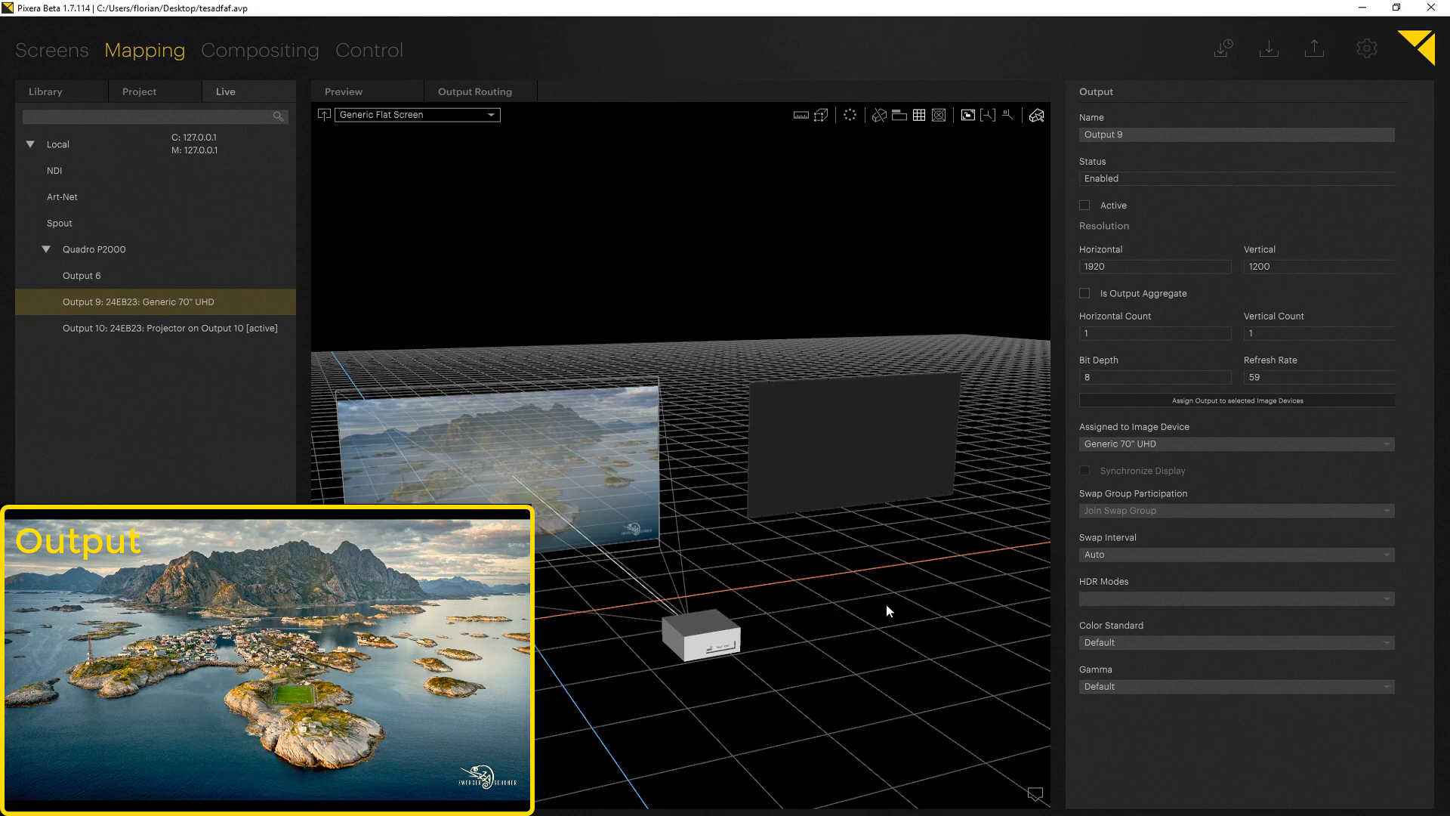
{"action": "left_click", "coordinate": [893, 468]}
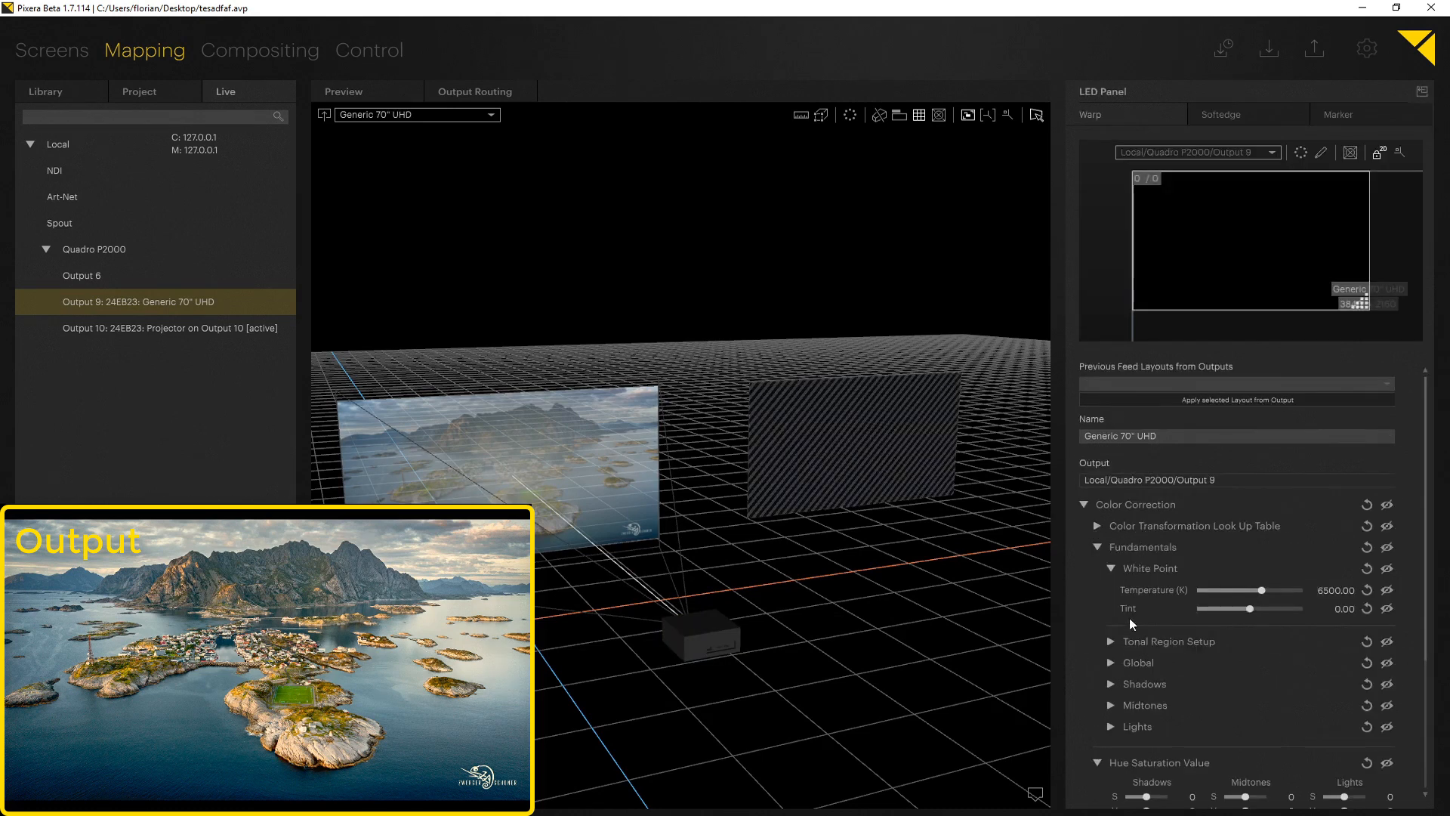
{"action": "left_click", "coordinate": [1112, 568]}
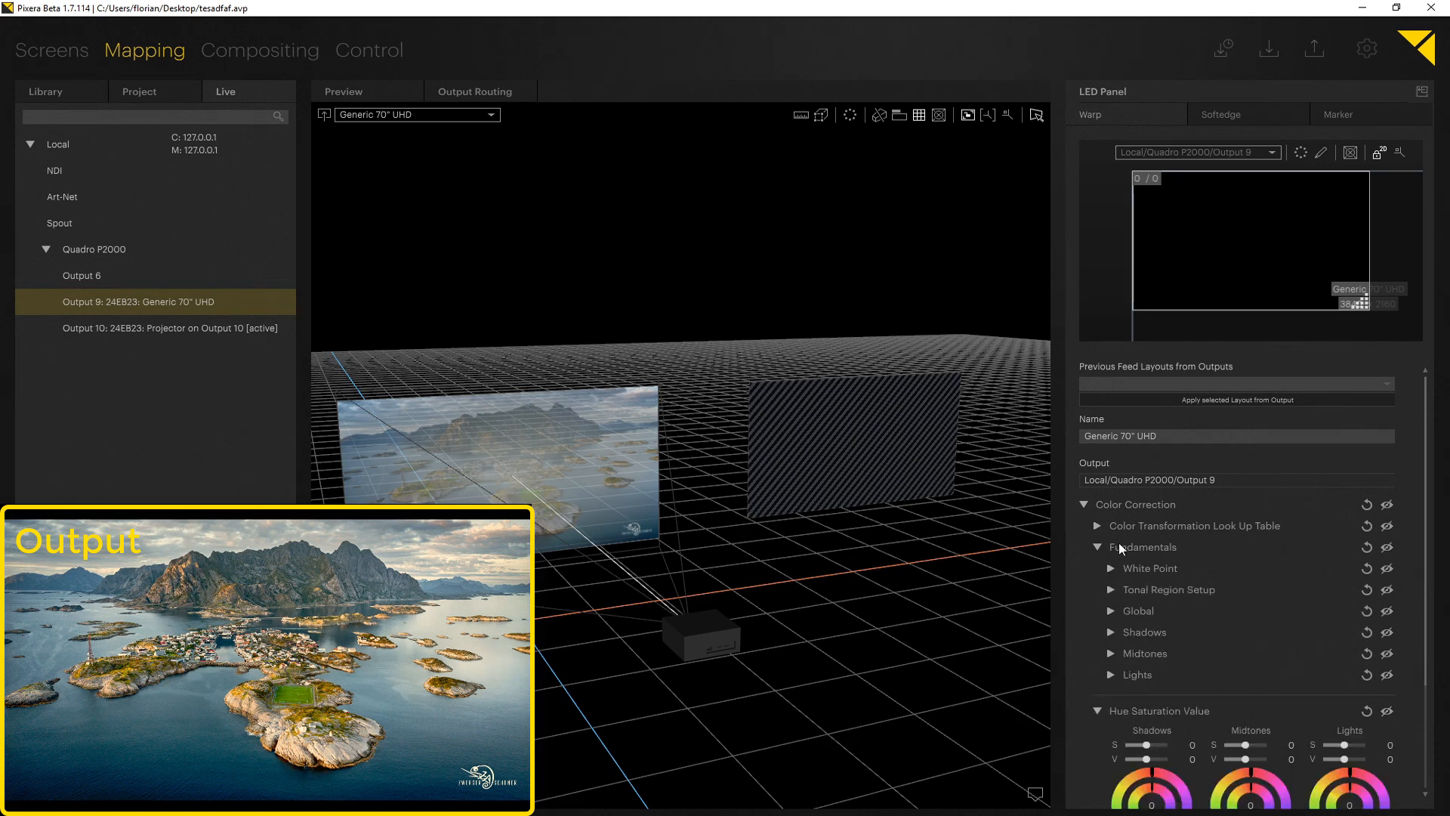
{"action": "scroll", "coordinate": [1126, 633], "scroll_direction": "down", "scroll_amount": 2}
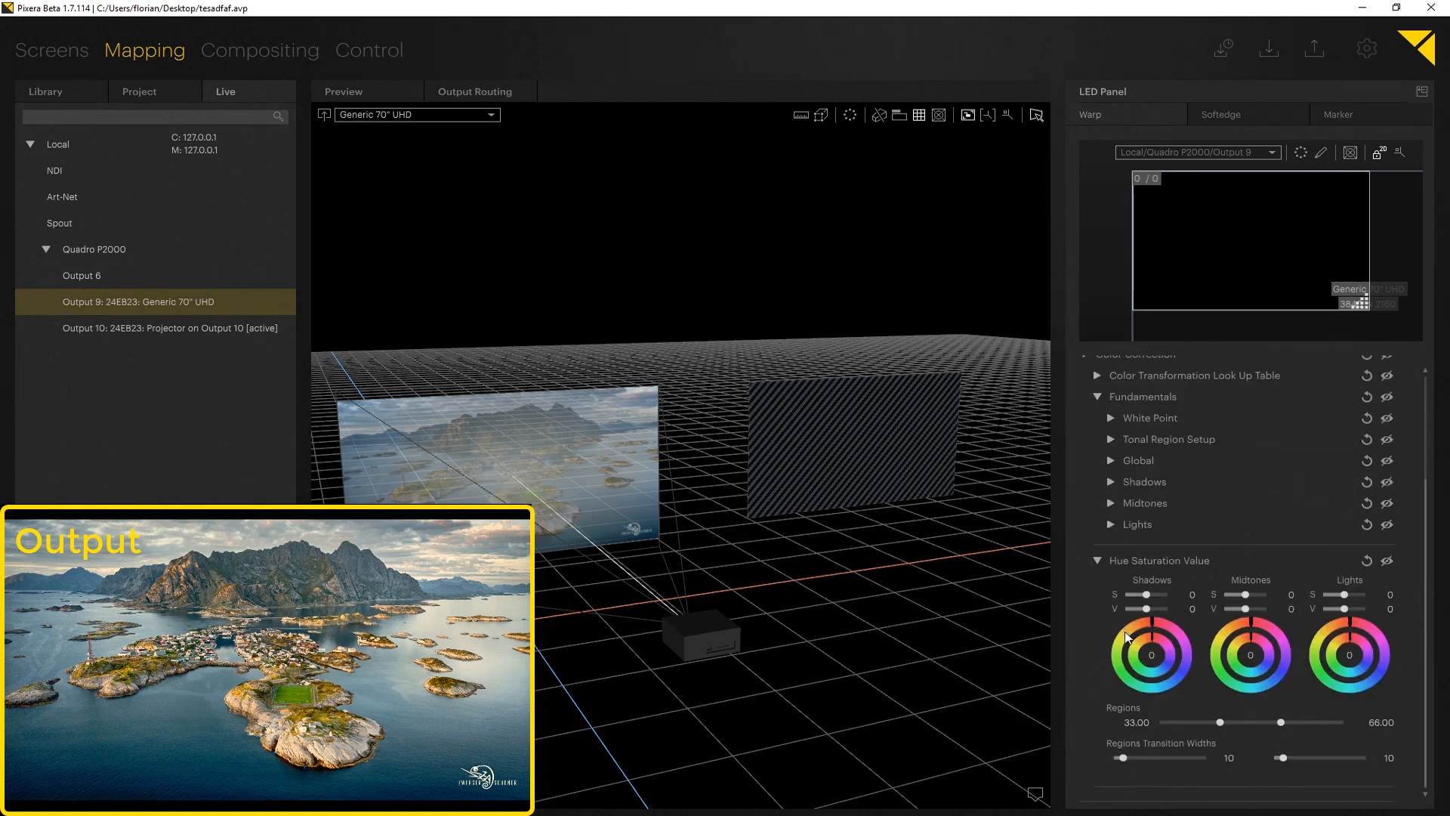
{"action": "scroll", "coordinate": [1126, 636], "scroll_direction": "up", "scroll_amount": 2}
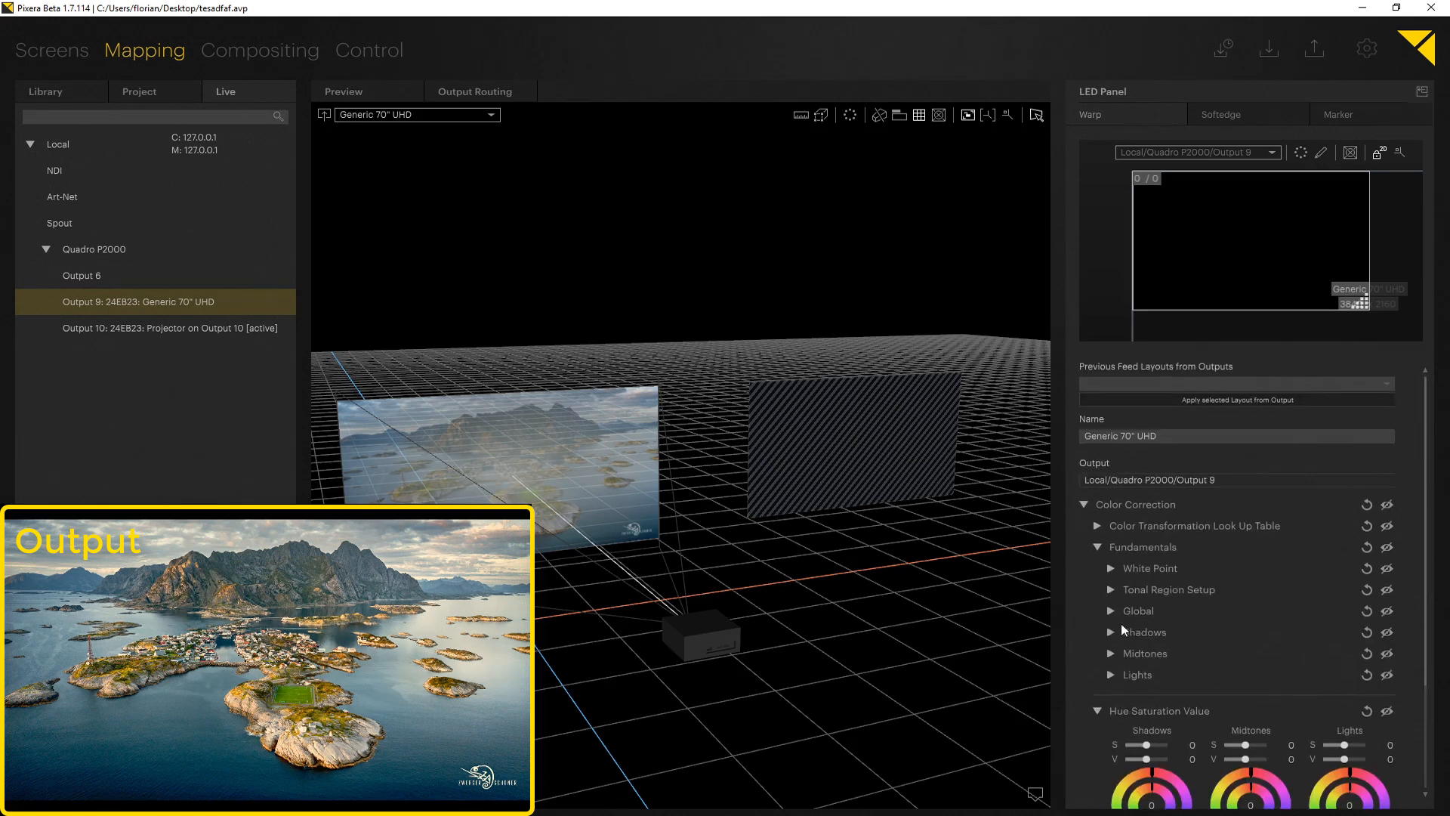
{"action": "left_click", "coordinate": [1099, 547]}
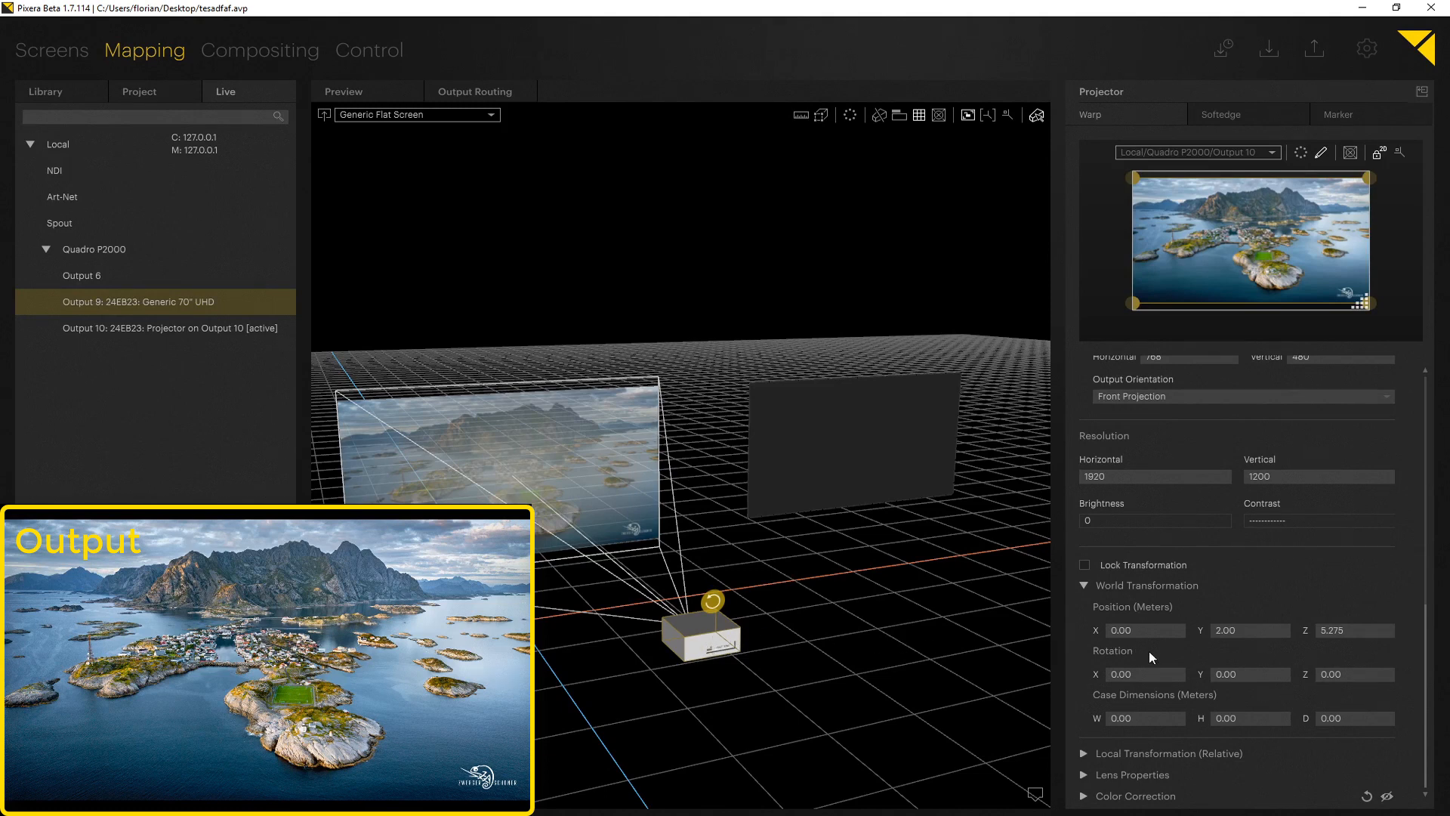
Load LUT_Pixera.cube as the color transformation look-up table for Projector on Output 10
{"action": "left_click", "coordinate": [1085, 797]}
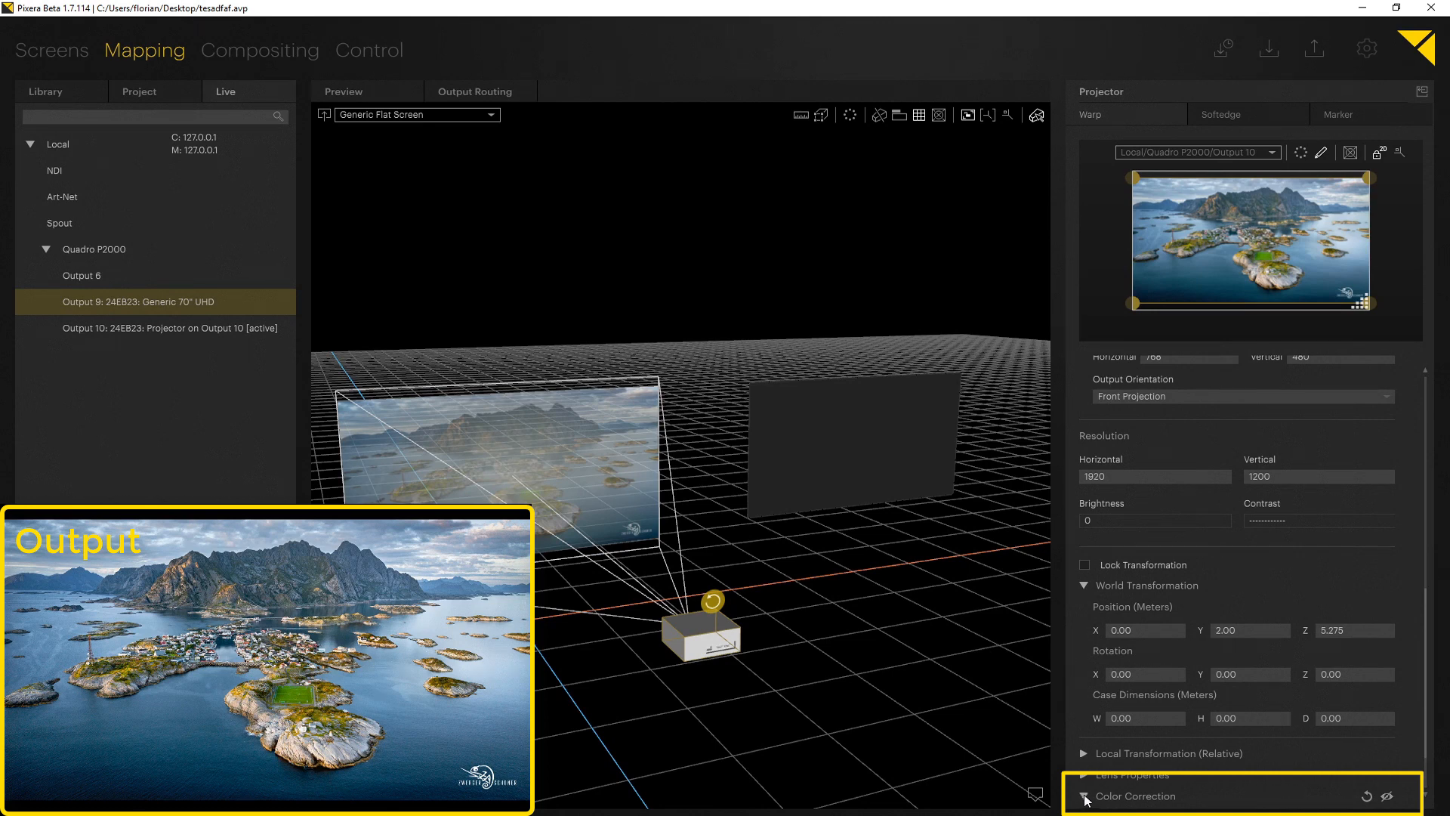
{"action": "scroll", "coordinate": [1131, 786], "scroll_direction": "down", "scroll_amount": 2}
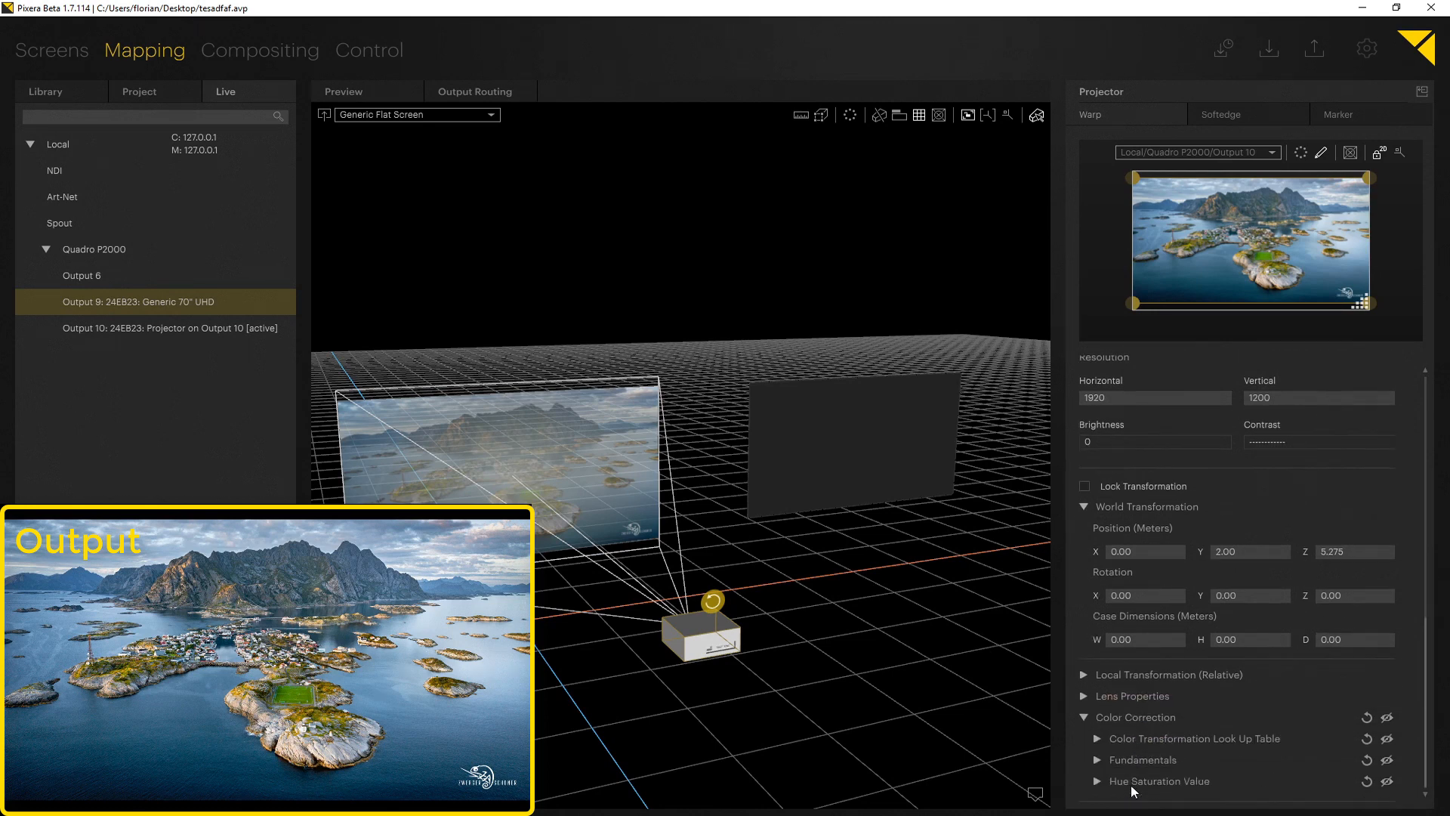
{"action": "left_click", "coordinate": [1098, 738]}
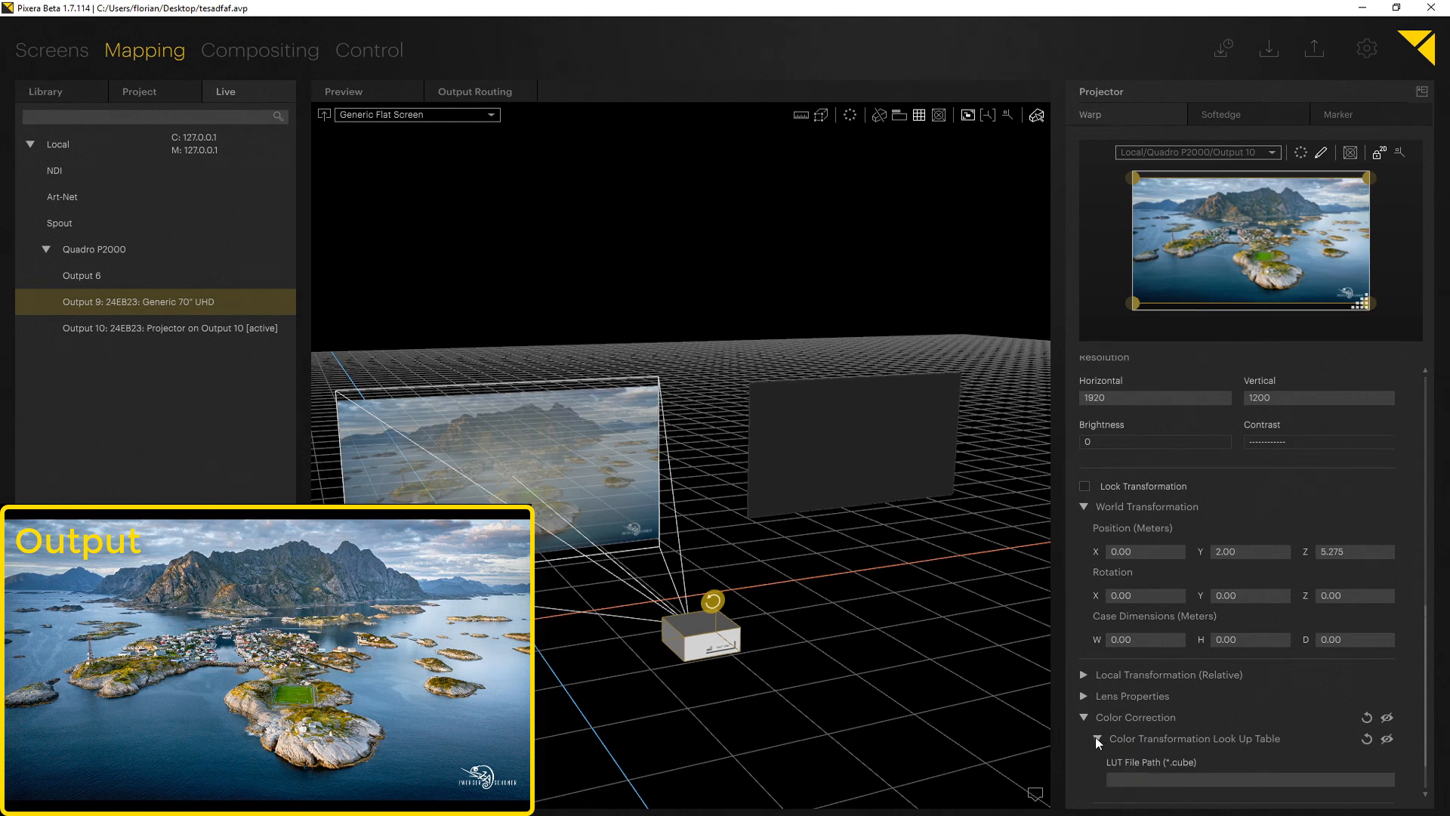
{"action": "scroll", "coordinate": [1099, 740], "scroll_direction": "down", "scroll_amount": 2}
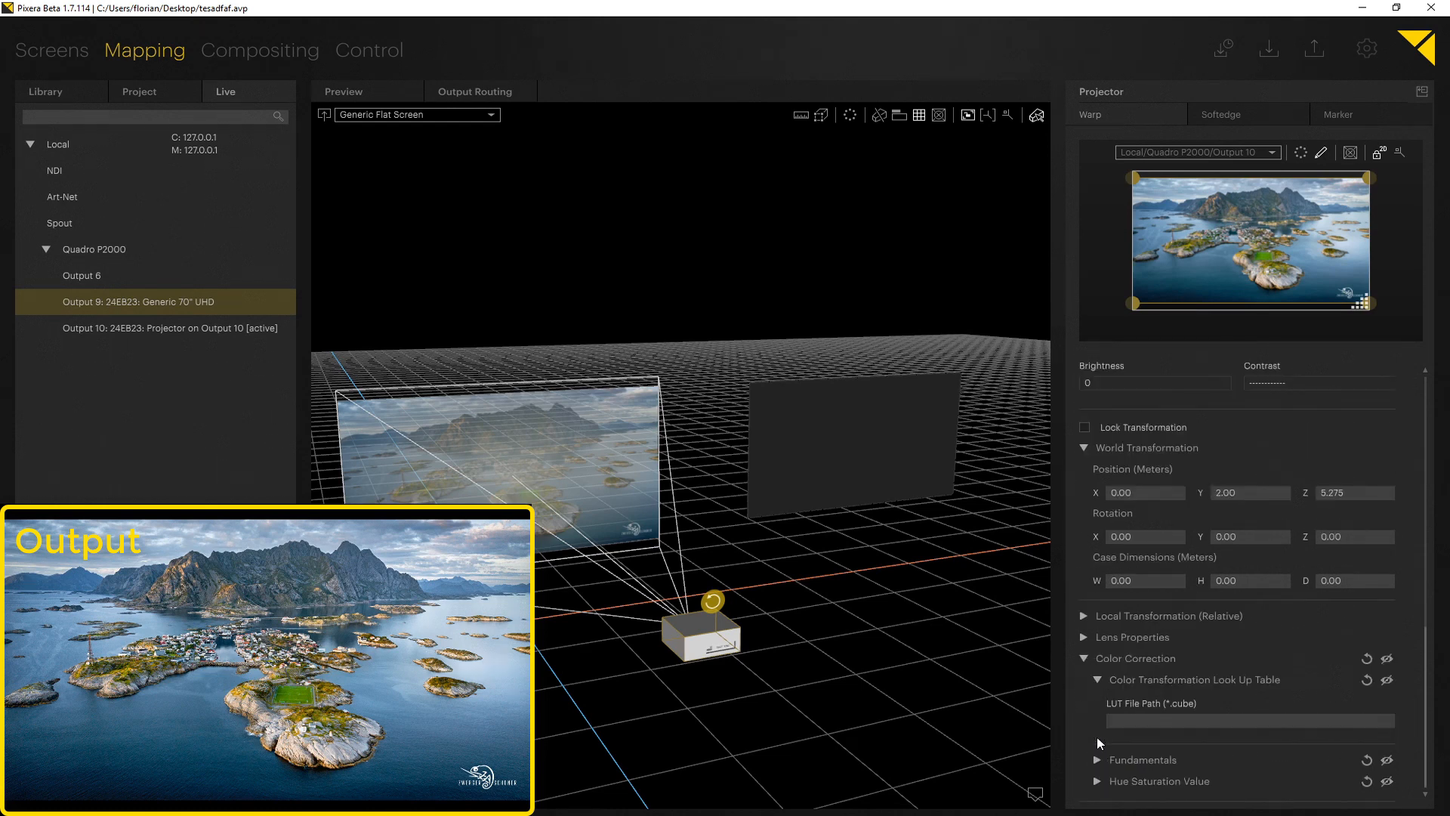
{"action": "left_click", "coordinate": [1154, 722]}
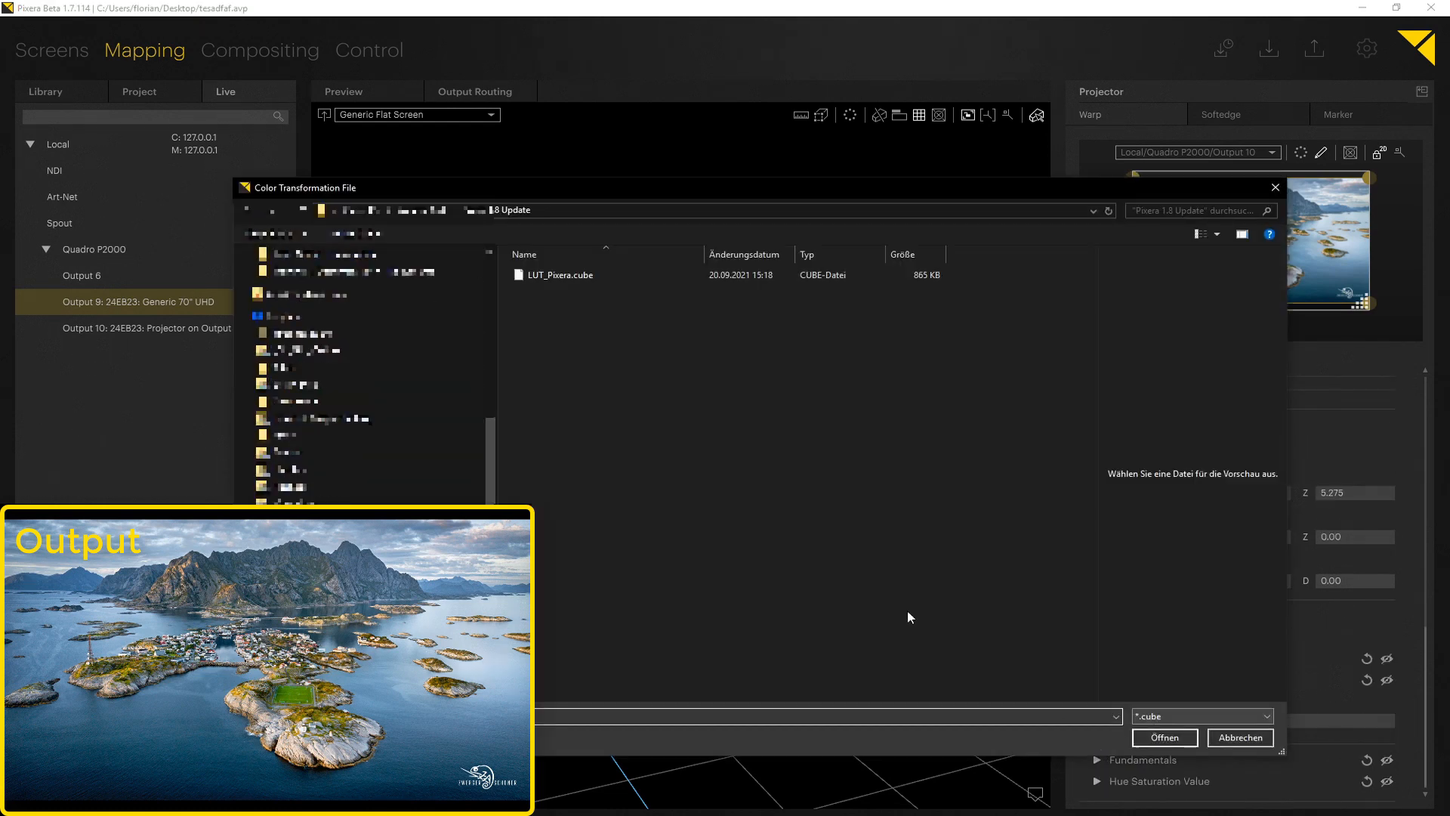
{"action": "left_click", "coordinate": [588, 276]}
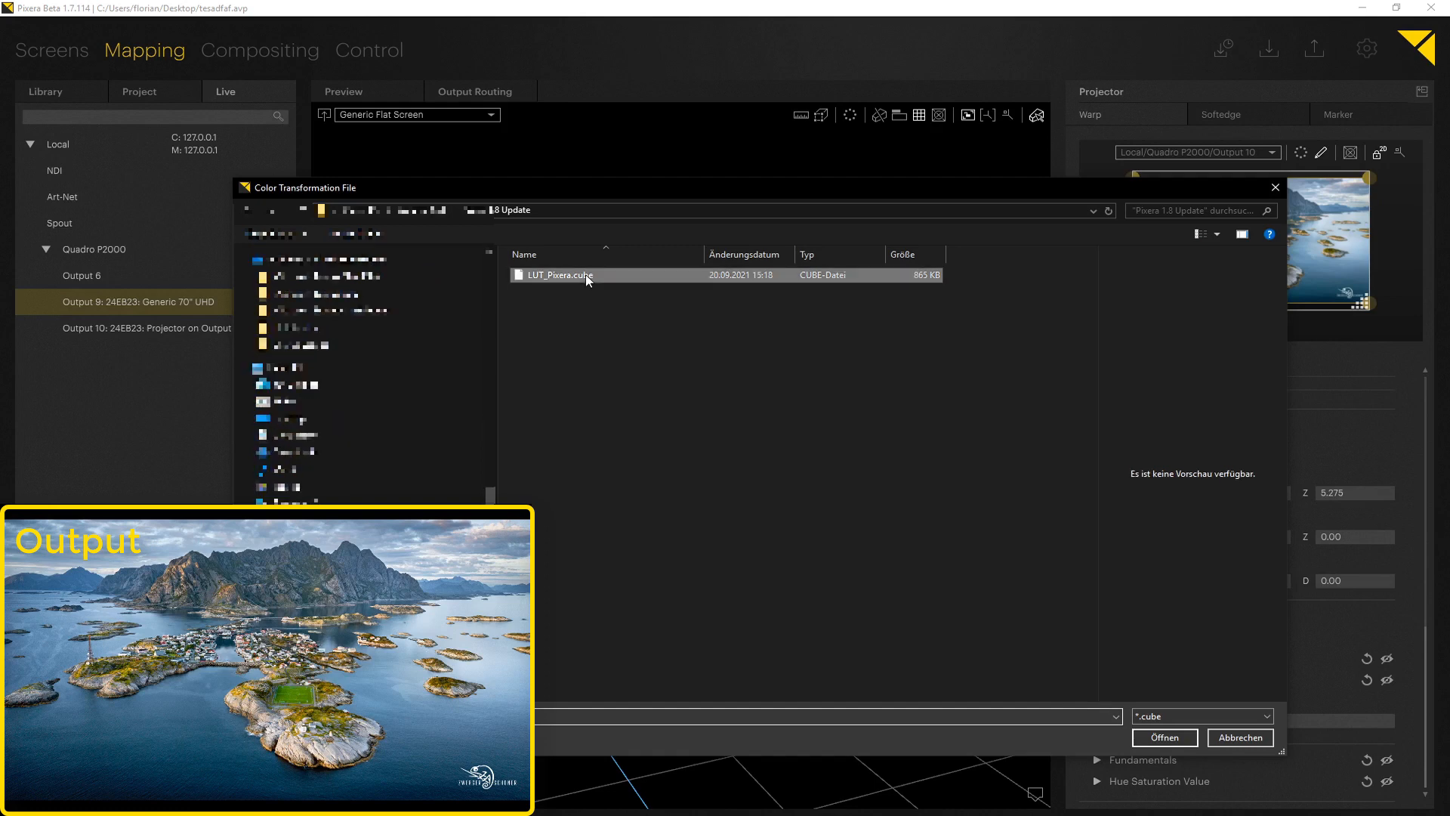
{"action": "left_click", "coordinate": [1163, 737]}
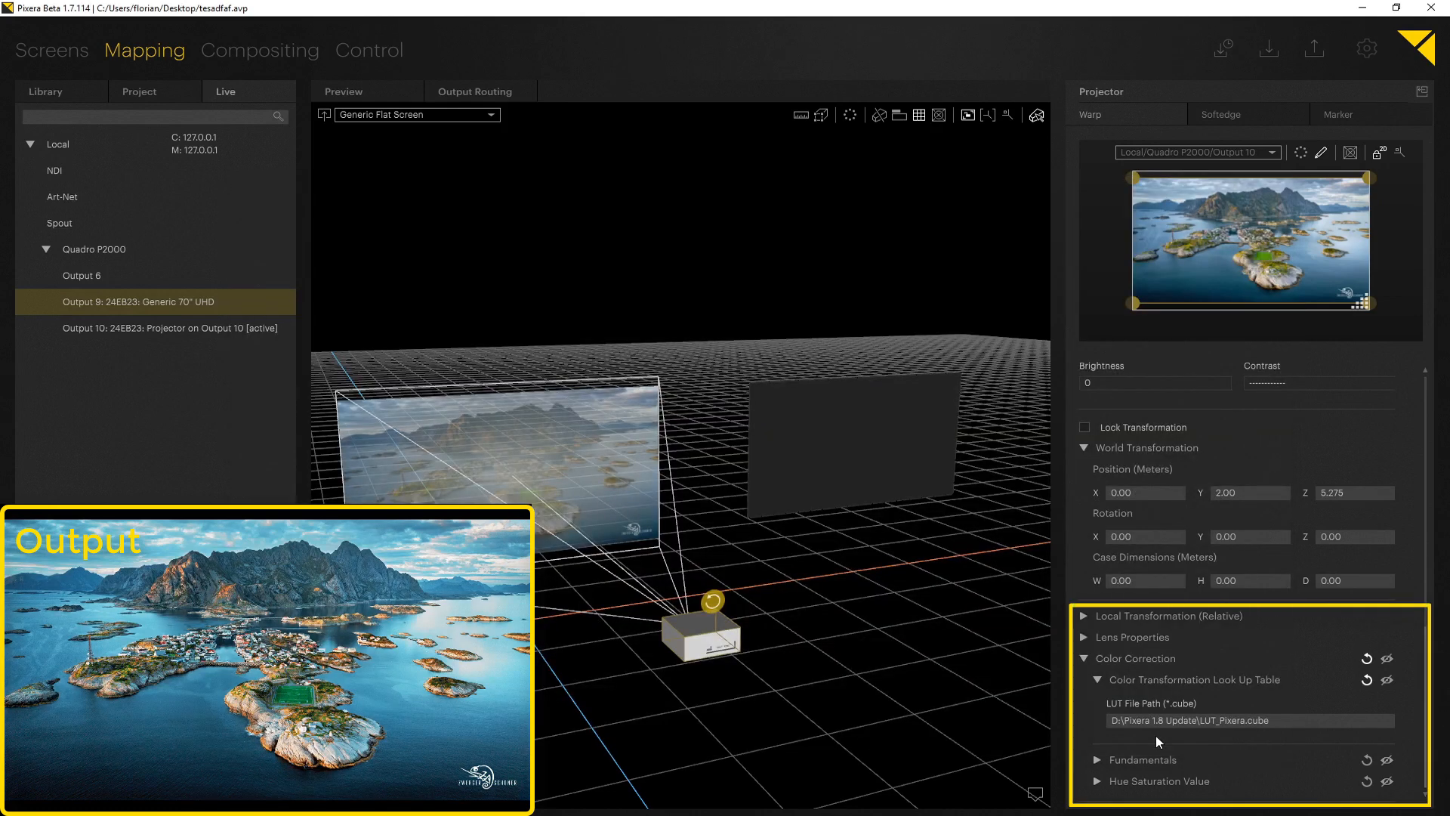
Compare the projector output with and without the color transformation look-up table, leaving the table muted
{"action": "left_click", "coordinate": [1387, 680]}
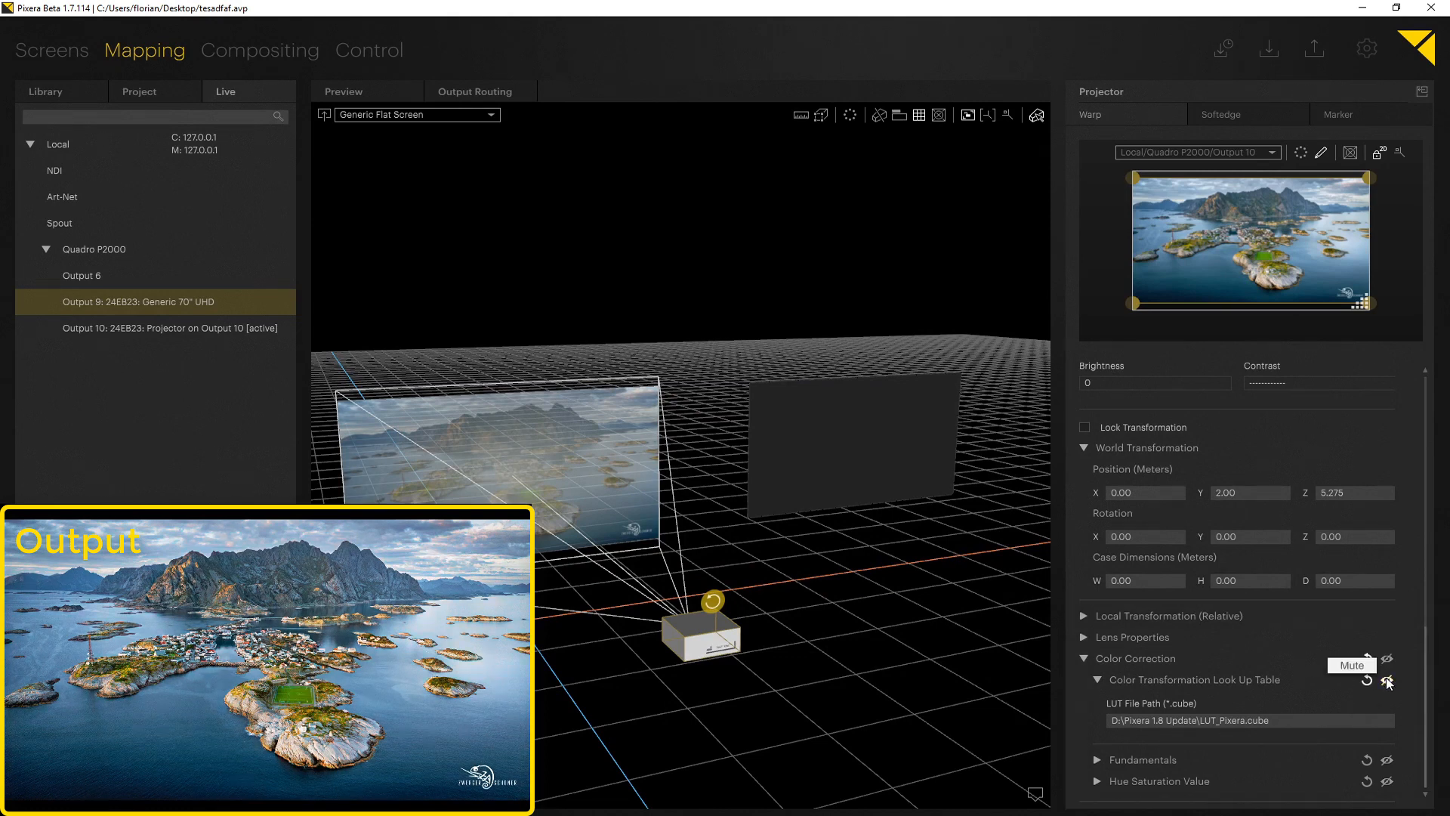
{"action": "left_click", "coordinate": [1387, 680]}
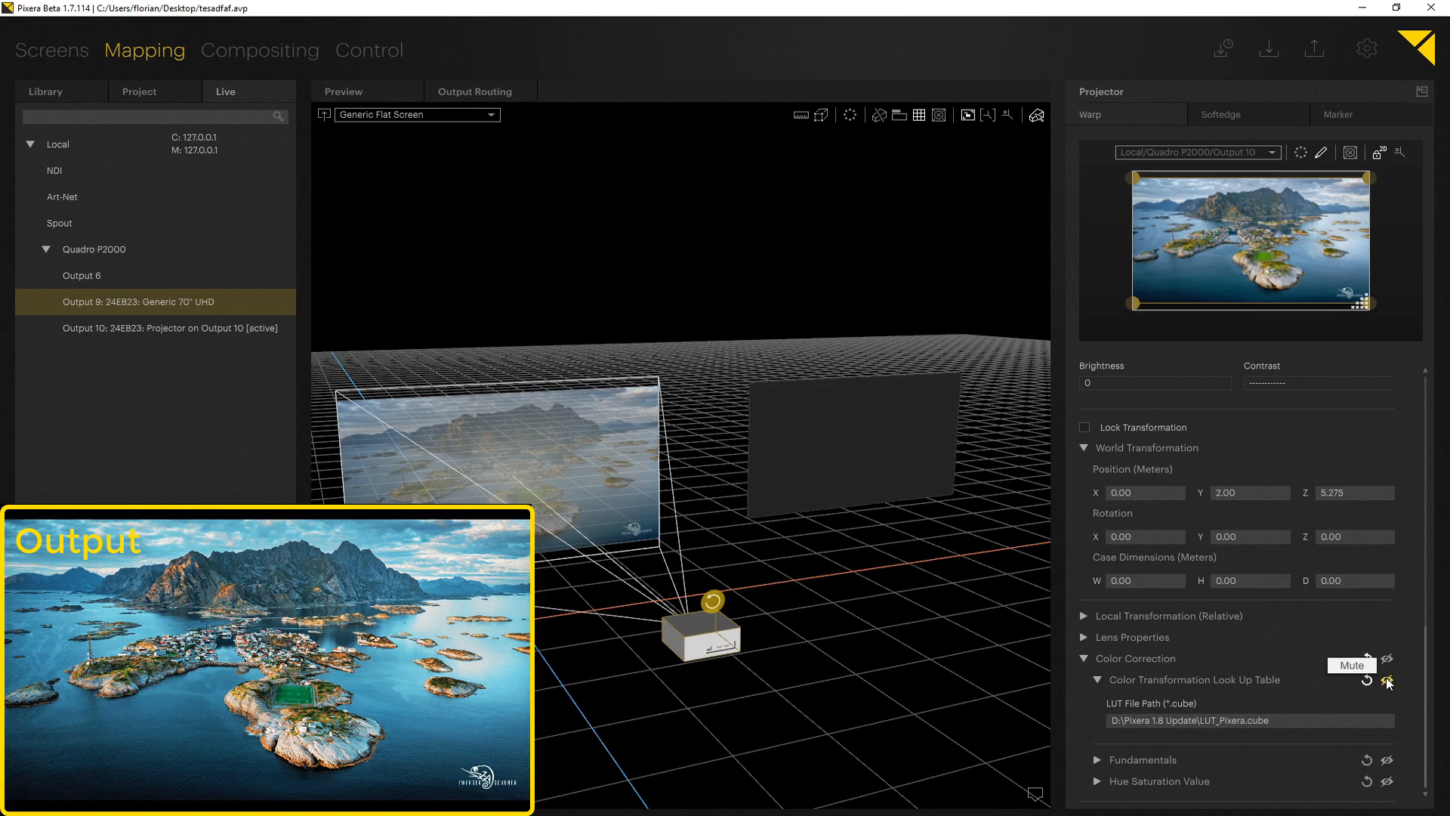
{"action": "left_click", "coordinate": [1387, 682]}
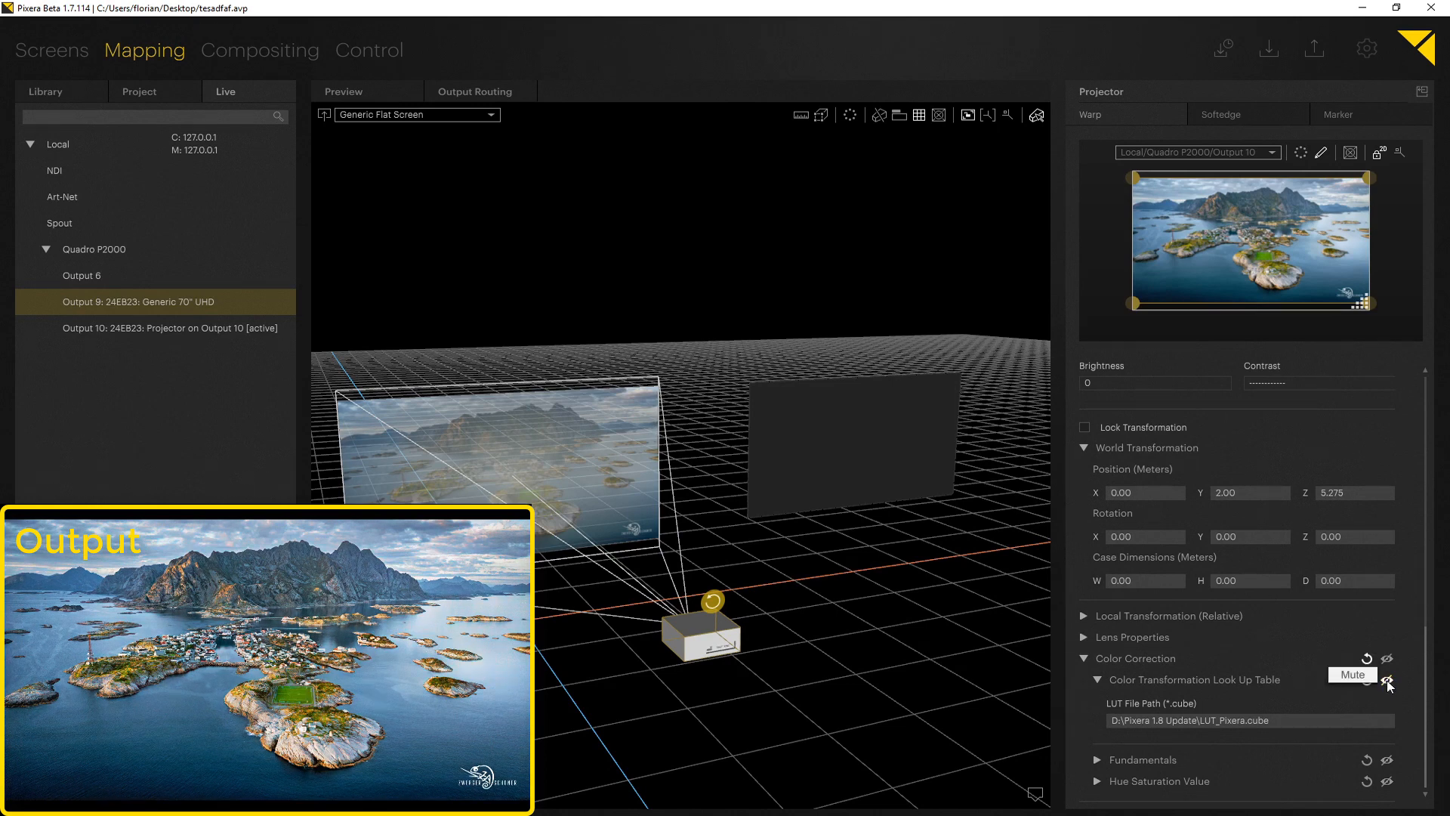
Unmute the projector's color transformation look-up table and clear the projector selection
{"action": "left_click", "coordinate": [1387, 681]}
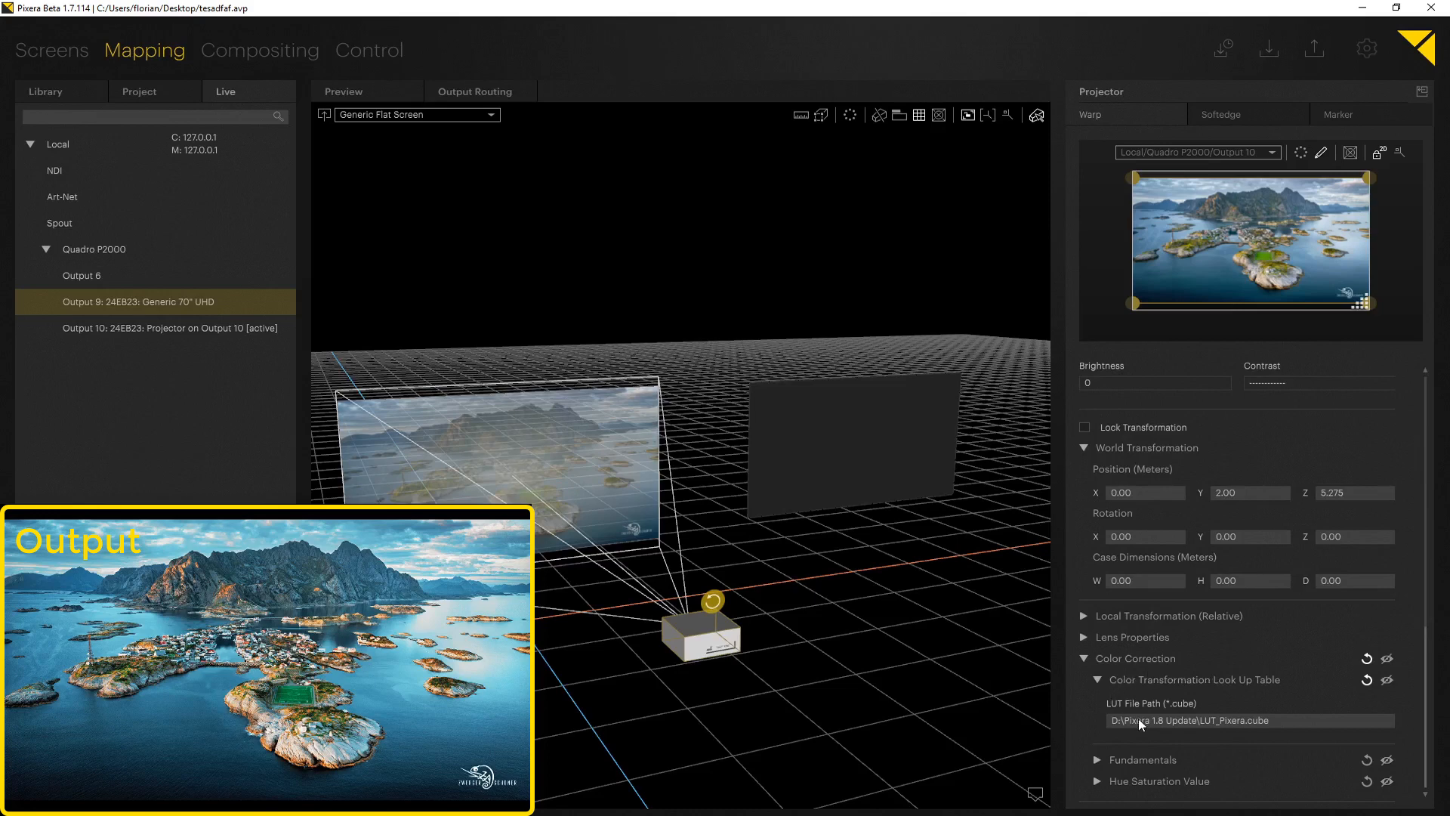
{"action": "left_click", "coordinate": [860, 570]}
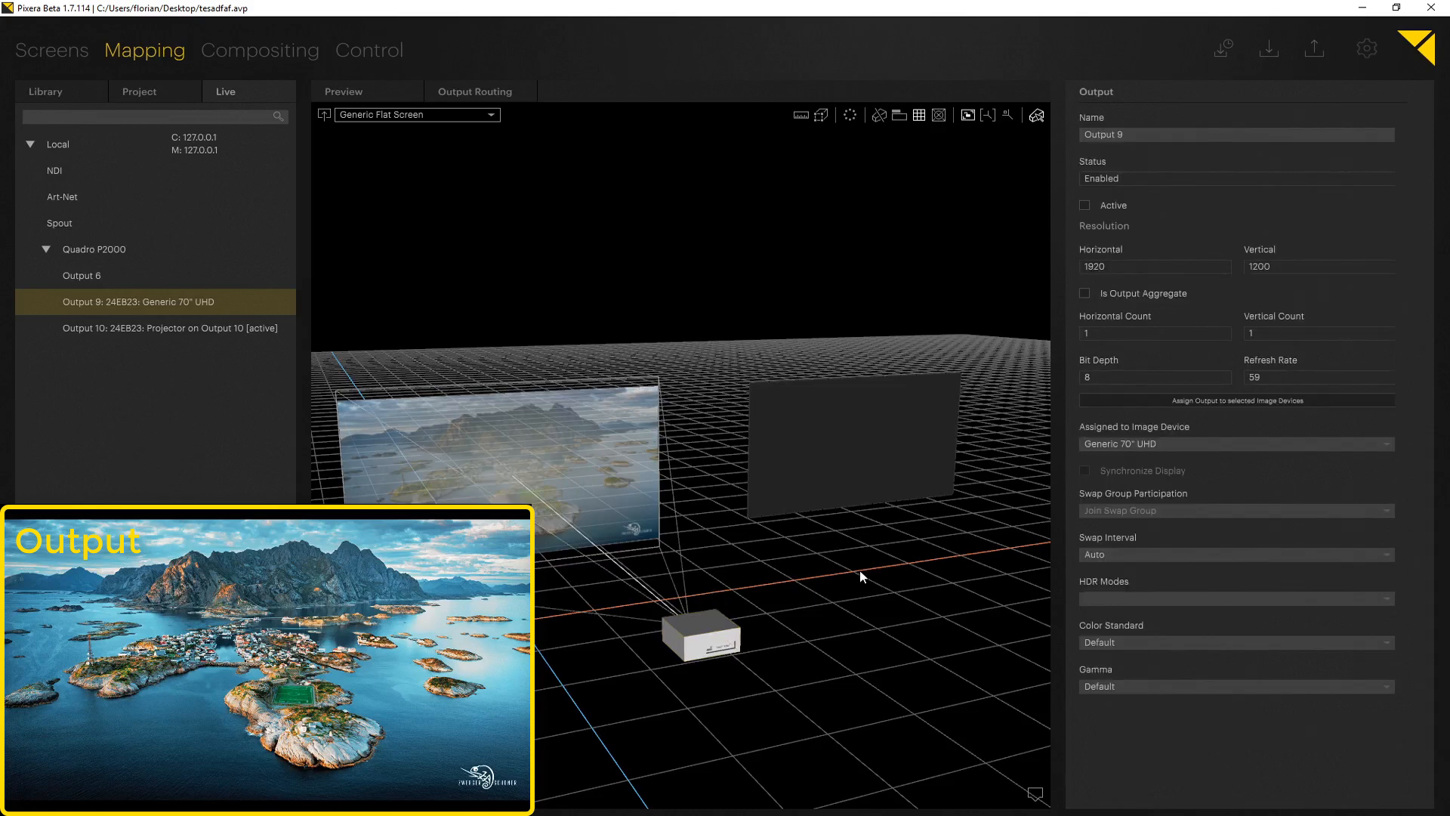
{"action": "left_click", "coordinate": [828, 424]}
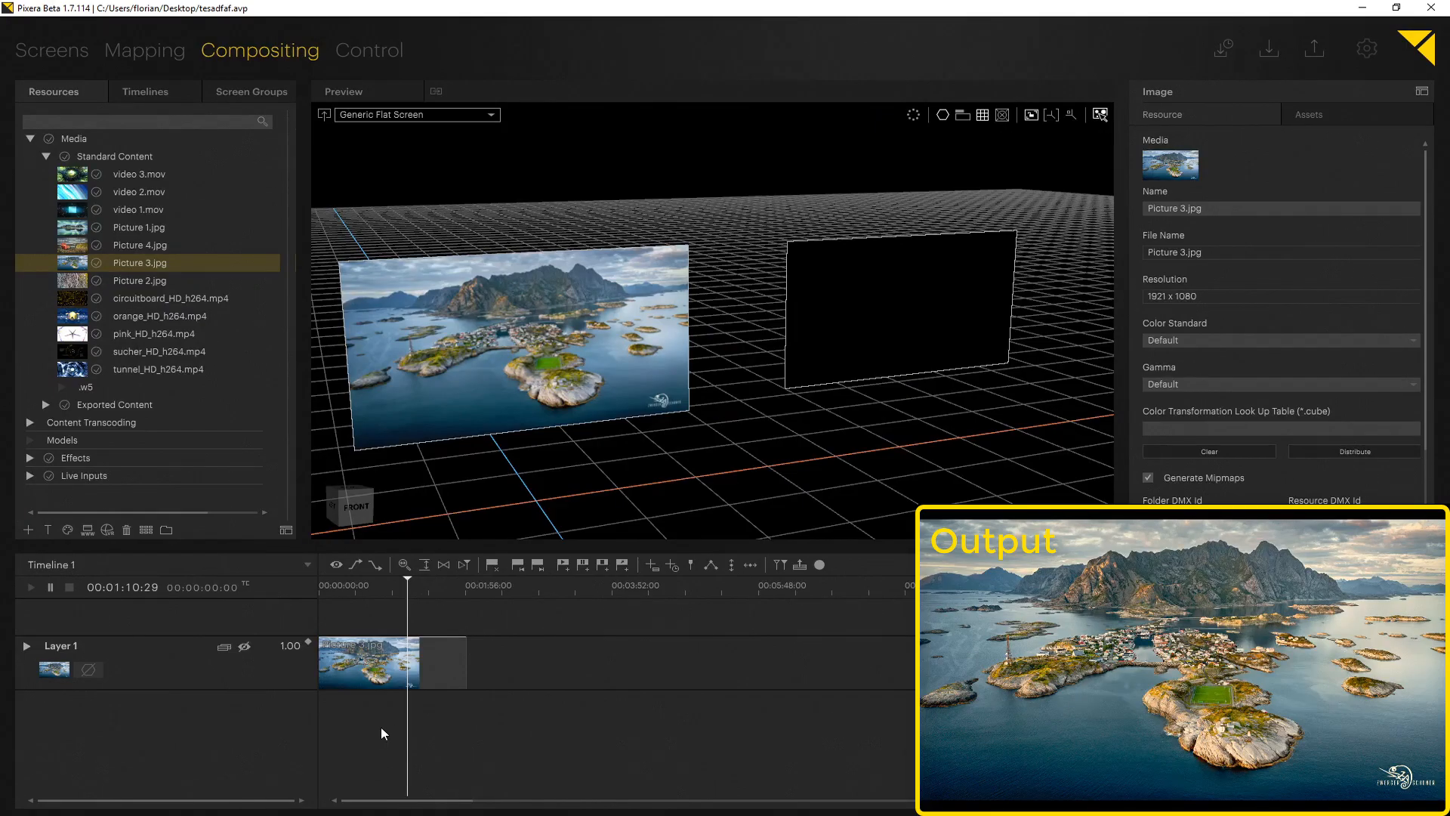
Set the Picture 3.jpg clip's Color Correction BCO to Brightness 102.13% and Contrast 155.32%
{"action": "left_click", "coordinate": [374, 657]}
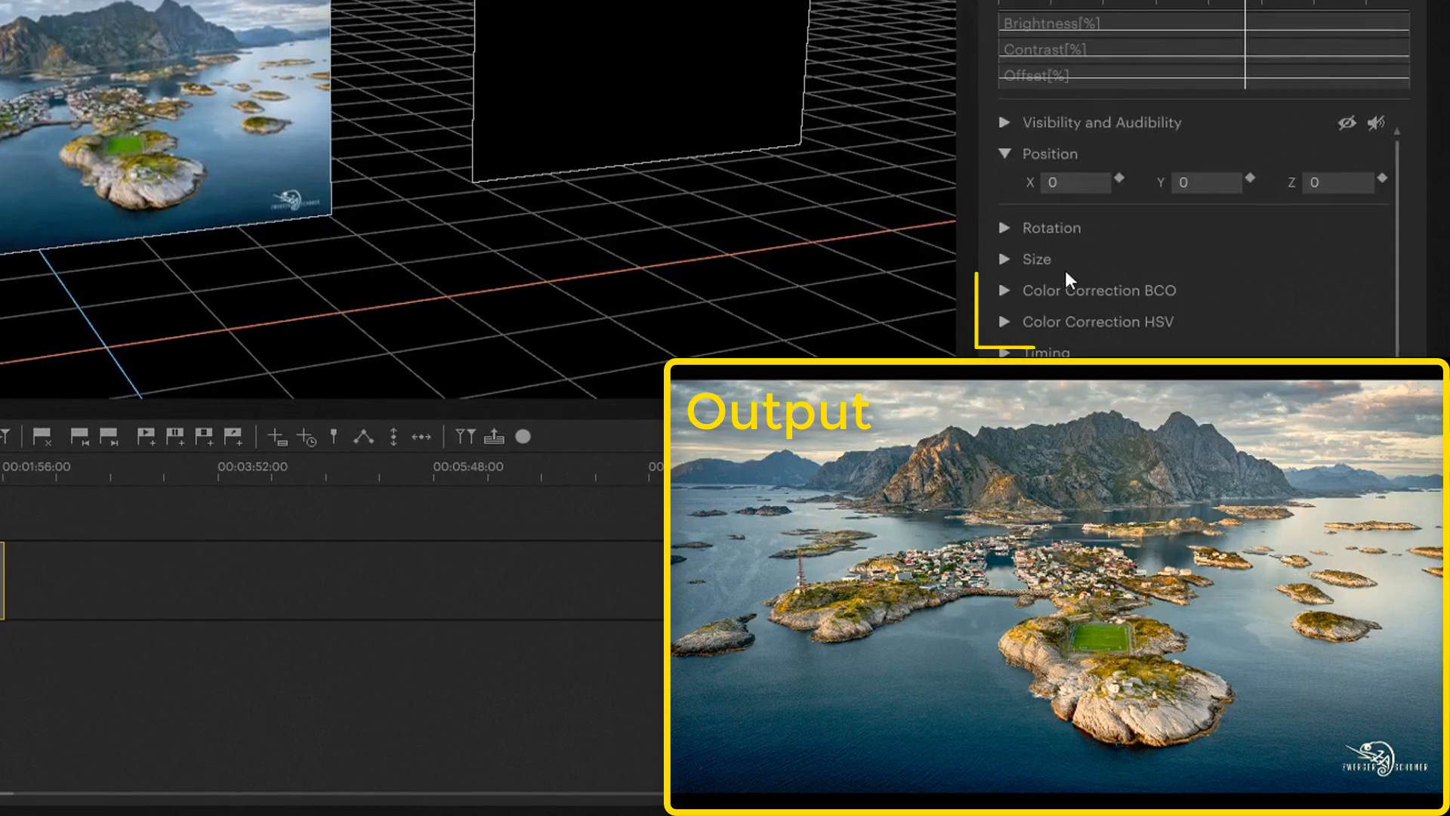
{"action": "left_click", "coordinate": [1006, 288]}
{"action": "scroll", "coordinate": [1012, 290], "scroll_direction": "down", "scroll_amount": 2}
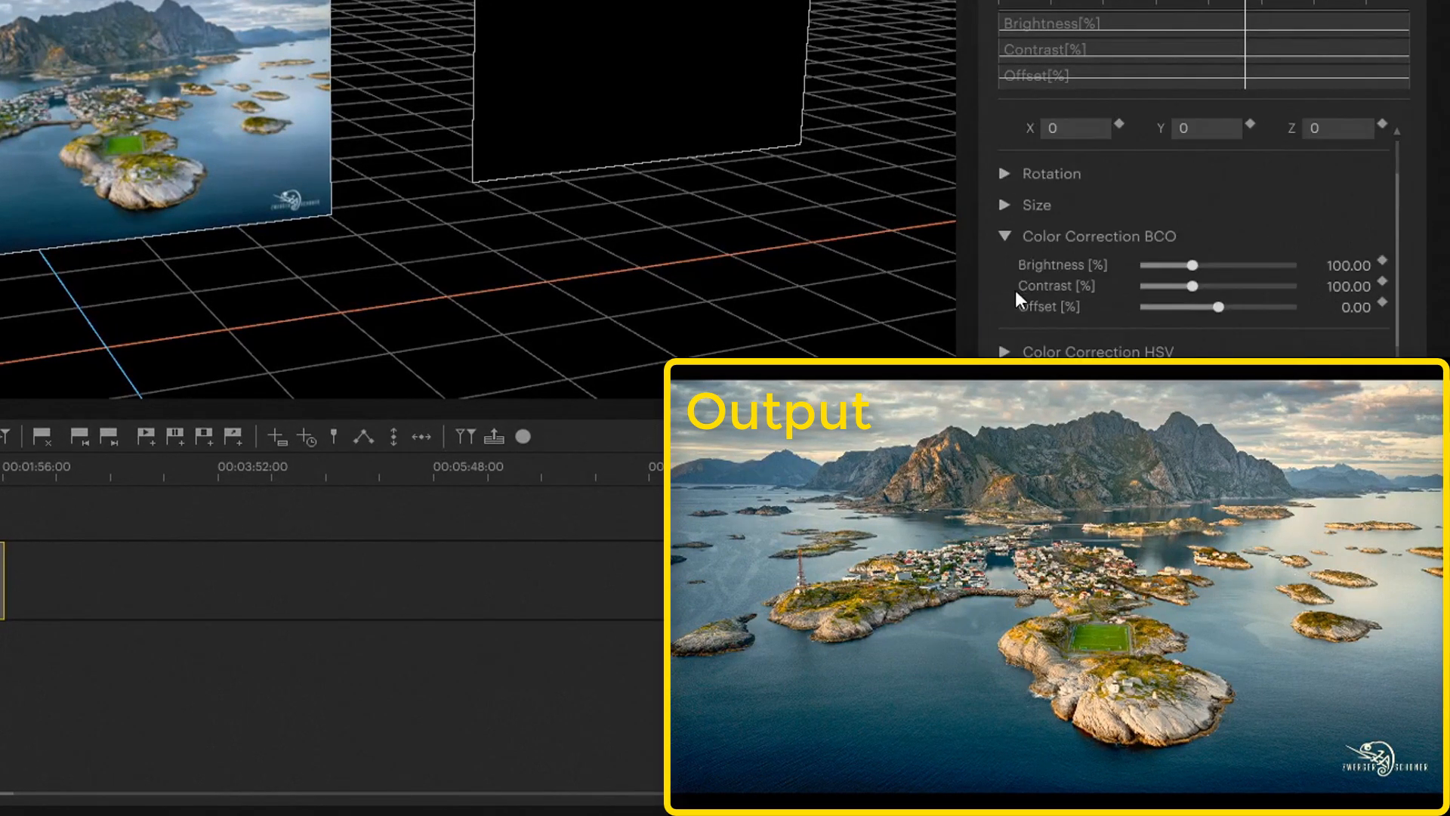
{"action": "left_click_drag", "start_coordinate": [1194, 265], "coordinate": [1222, 287]}
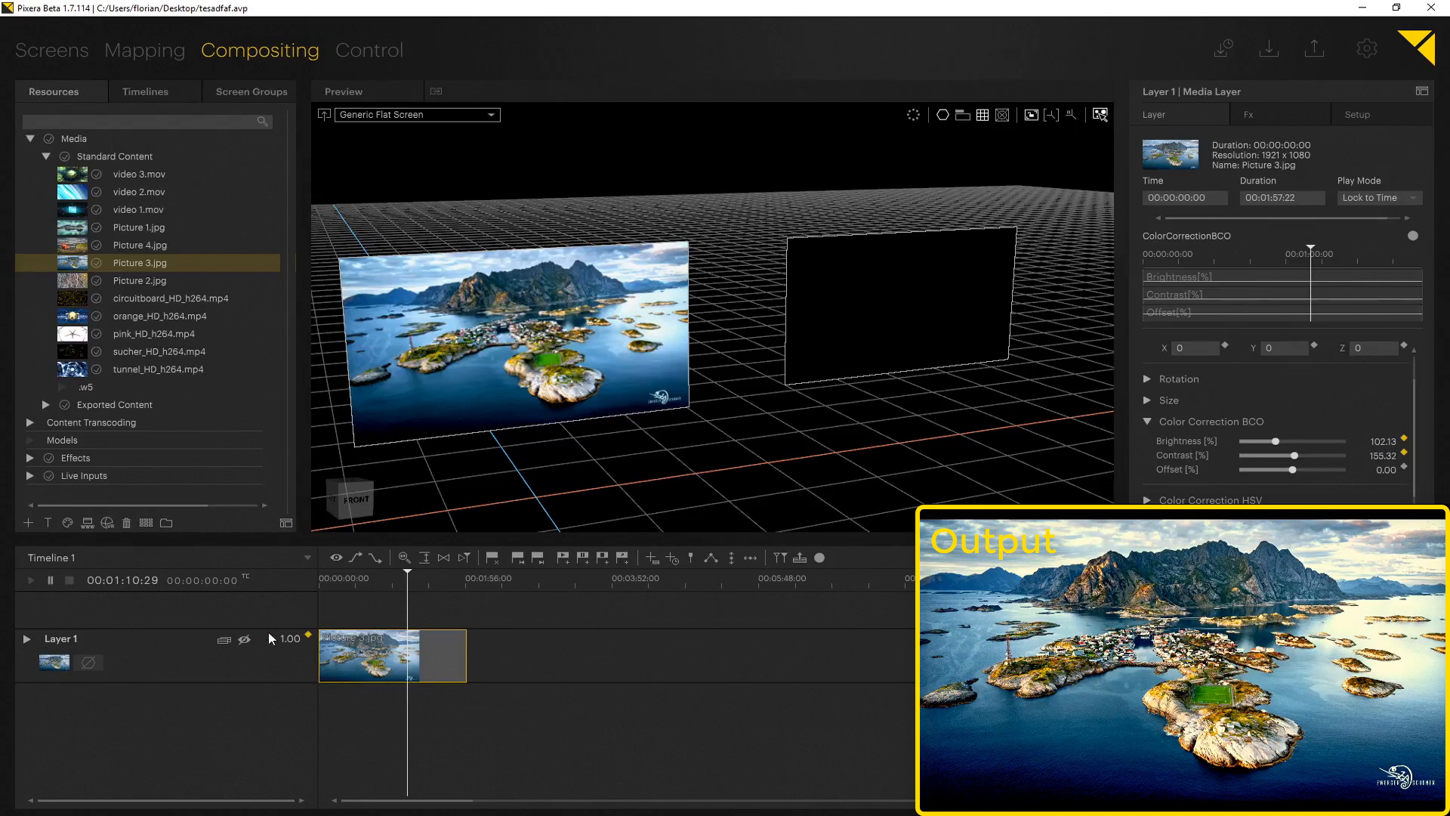
Add a Brightness key of 70.90 at 00:00:42:24 on Layer 1 and store the Brightness and Contrast changes as keys at 00:01:10:29
{"action": "left_click", "coordinate": [28, 640]}
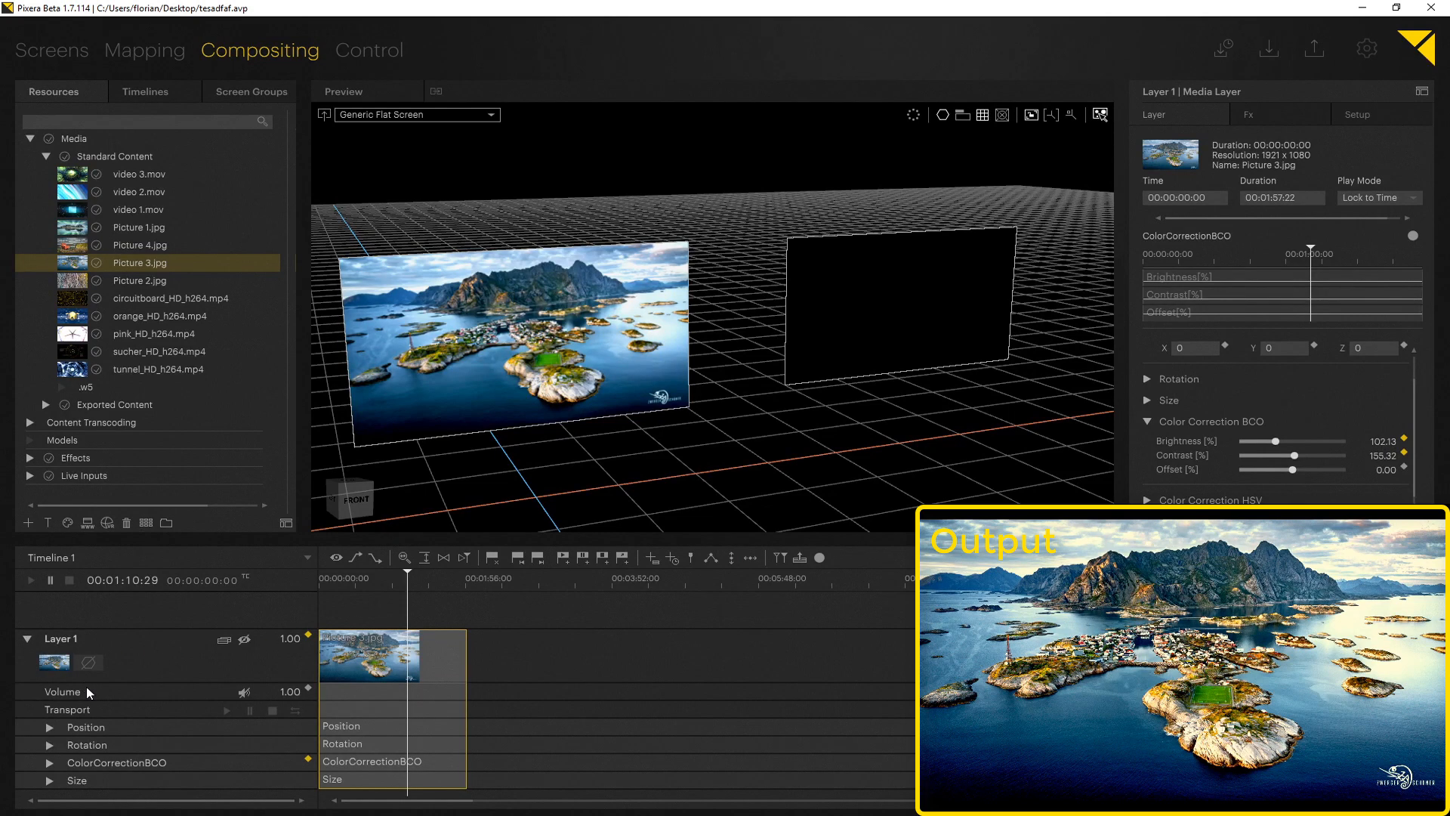
{"action": "left_click", "coordinate": [50, 763]}
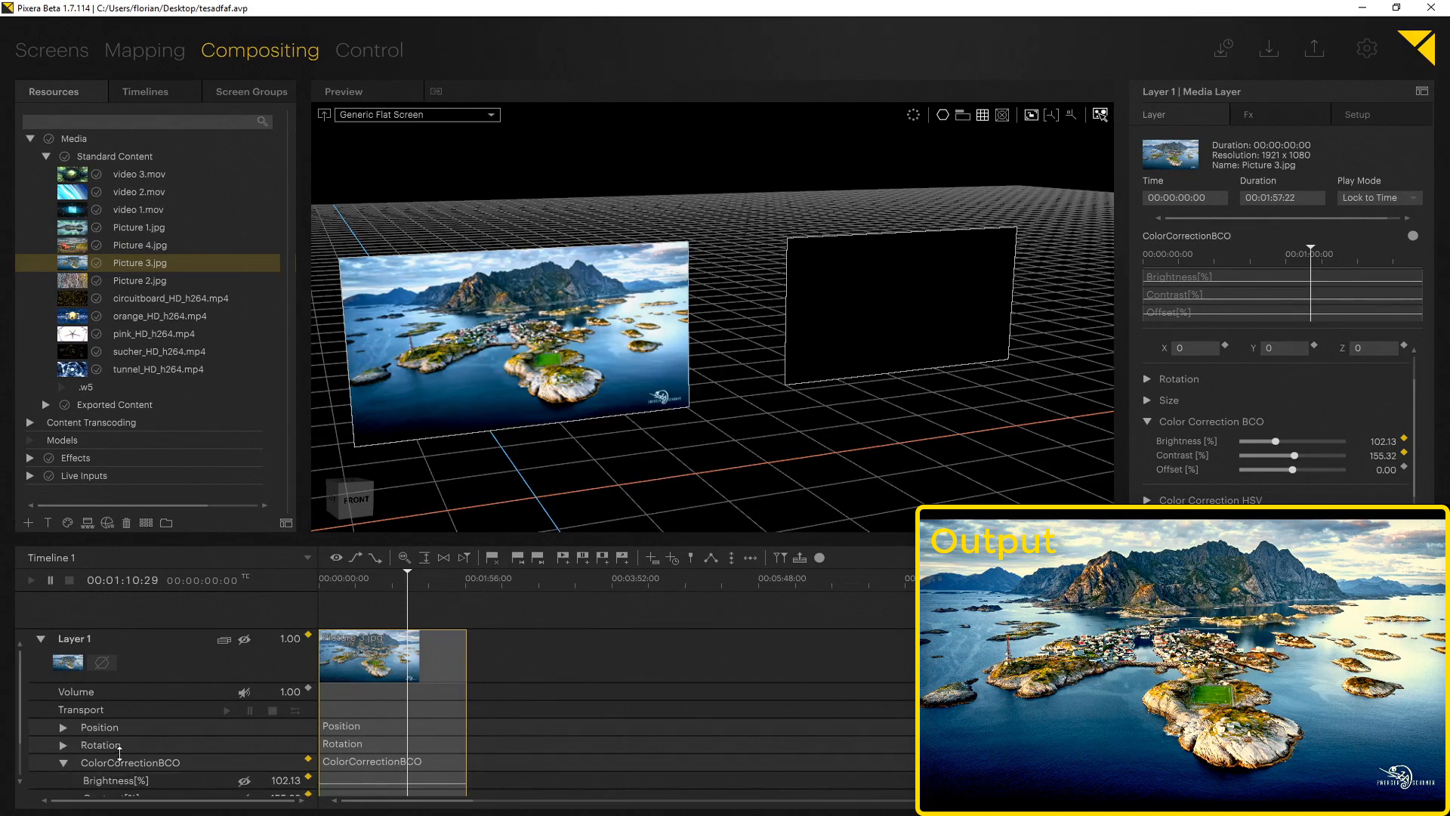
{"action": "scroll", "coordinate": [120, 753], "scroll_direction": "down", "scroll_amount": 1}
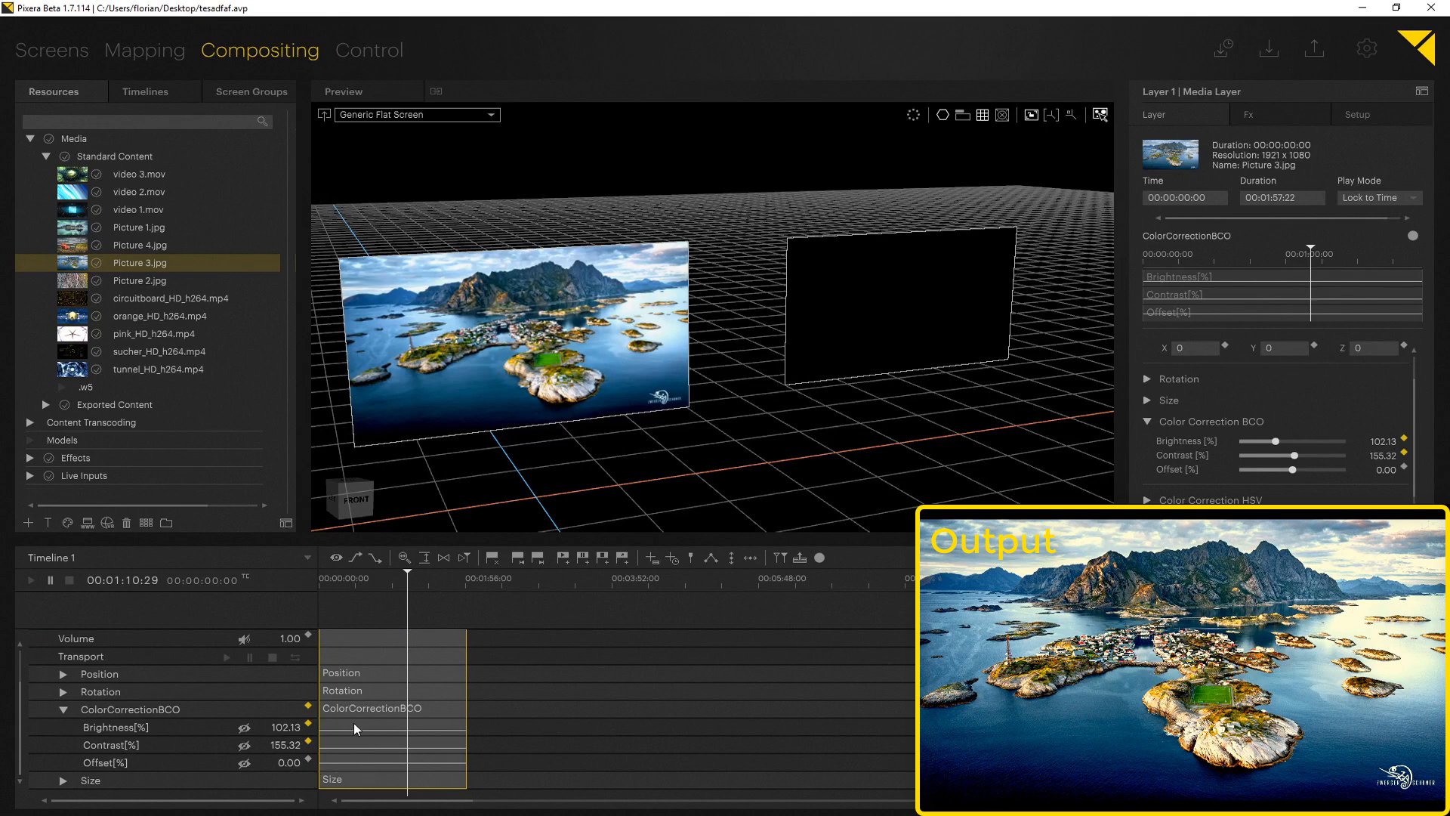
{"action": "double_click", "coordinate": [376, 731]}
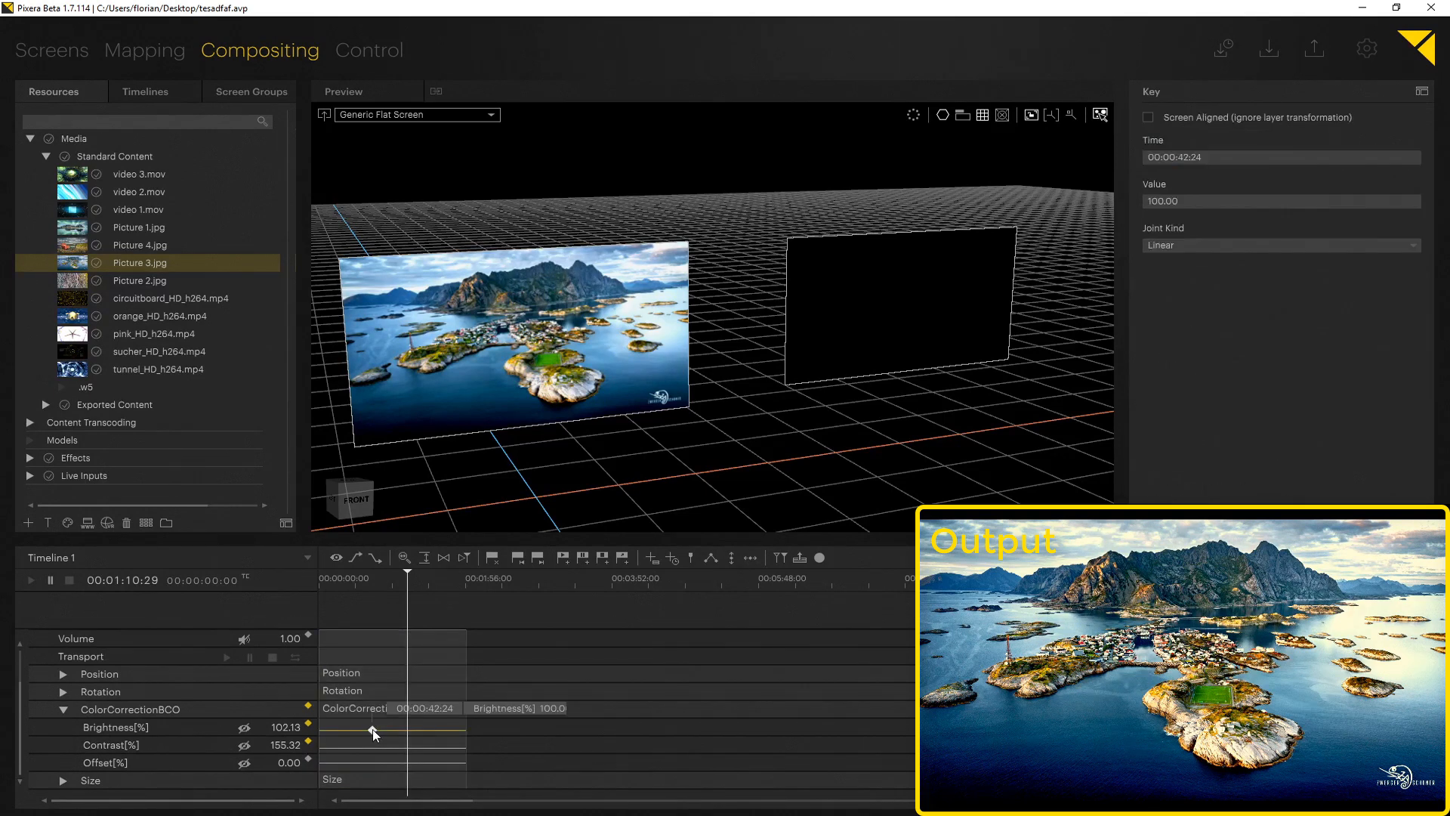
{"action": "left_click_drag", "start_coordinate": [377, 730], "coordinate": [377, 728]}
{"action": "left_click_drag", "start_coordinate": [380, 670], "coordinate": [377, 802]}
{"action": "key", "text": "k"}
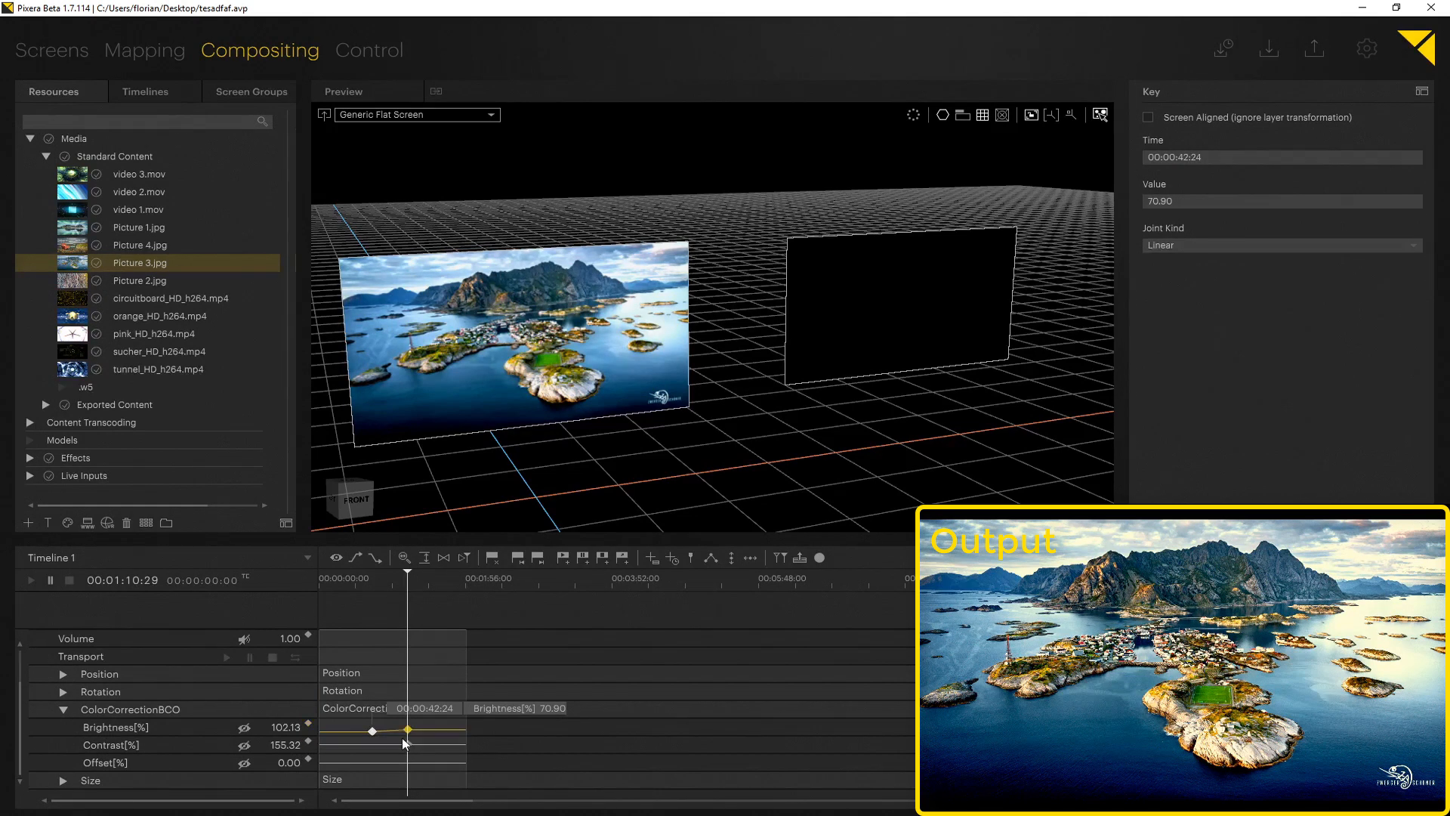
{"action": "mouse_move", "coordinate": [408, 730]}
{"action": "left_mouse_down"}
{"action": "mouse_move", "coordinate": [409, 684]}
{"action": "mouse_move", "coordinate": [413, 736]}
{"action": "left_mouse_up"}
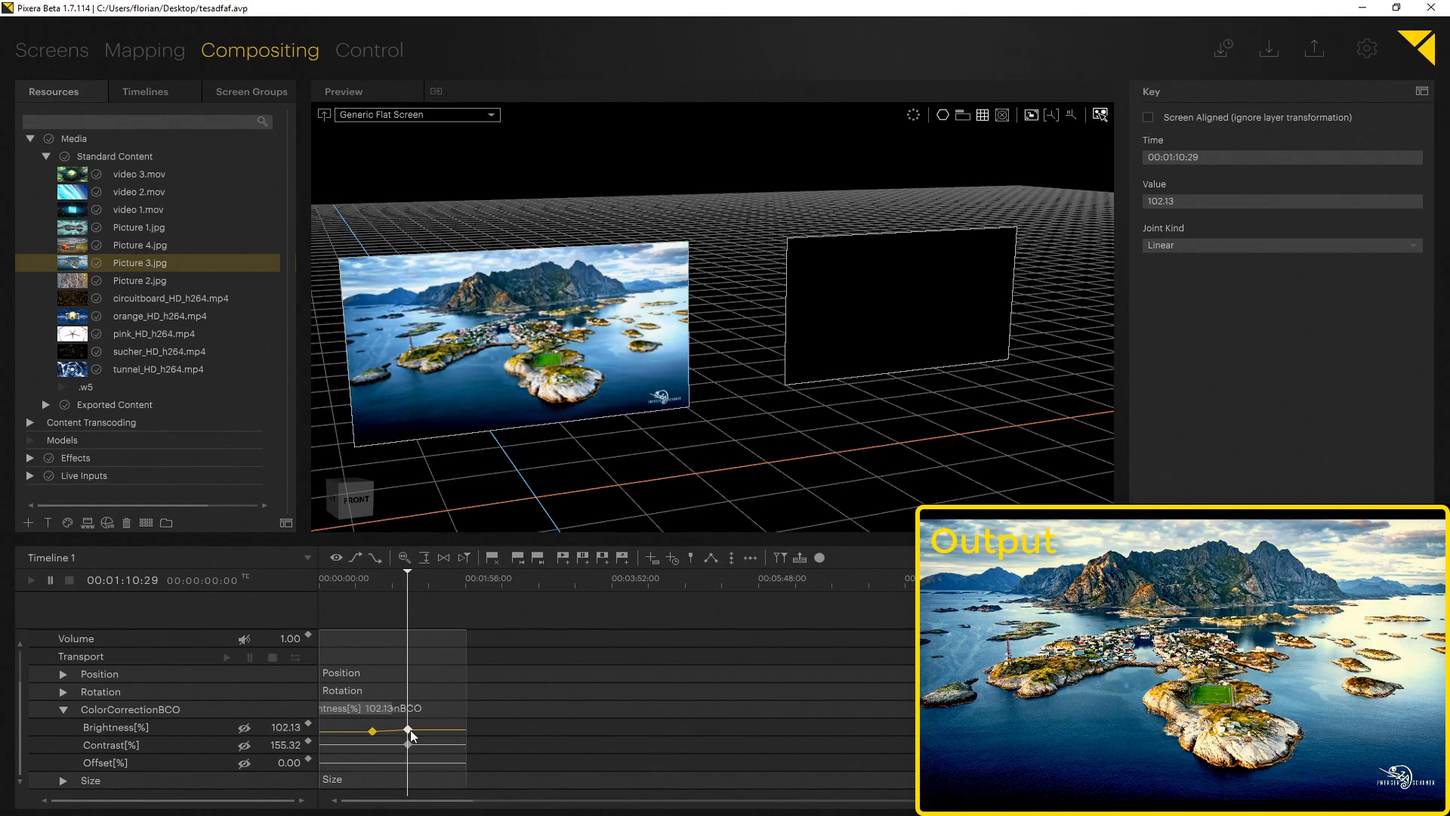
Set the Layer 1 clip's Color Correction HSV hue to 57 for Midtones and 241 for Lights
{"action": "scroll", "coordinate": [189, 702], "scroll_direction": "up", "scroll_amount": 1}
{"action": "left_click", "coordinate": [191, 642]}
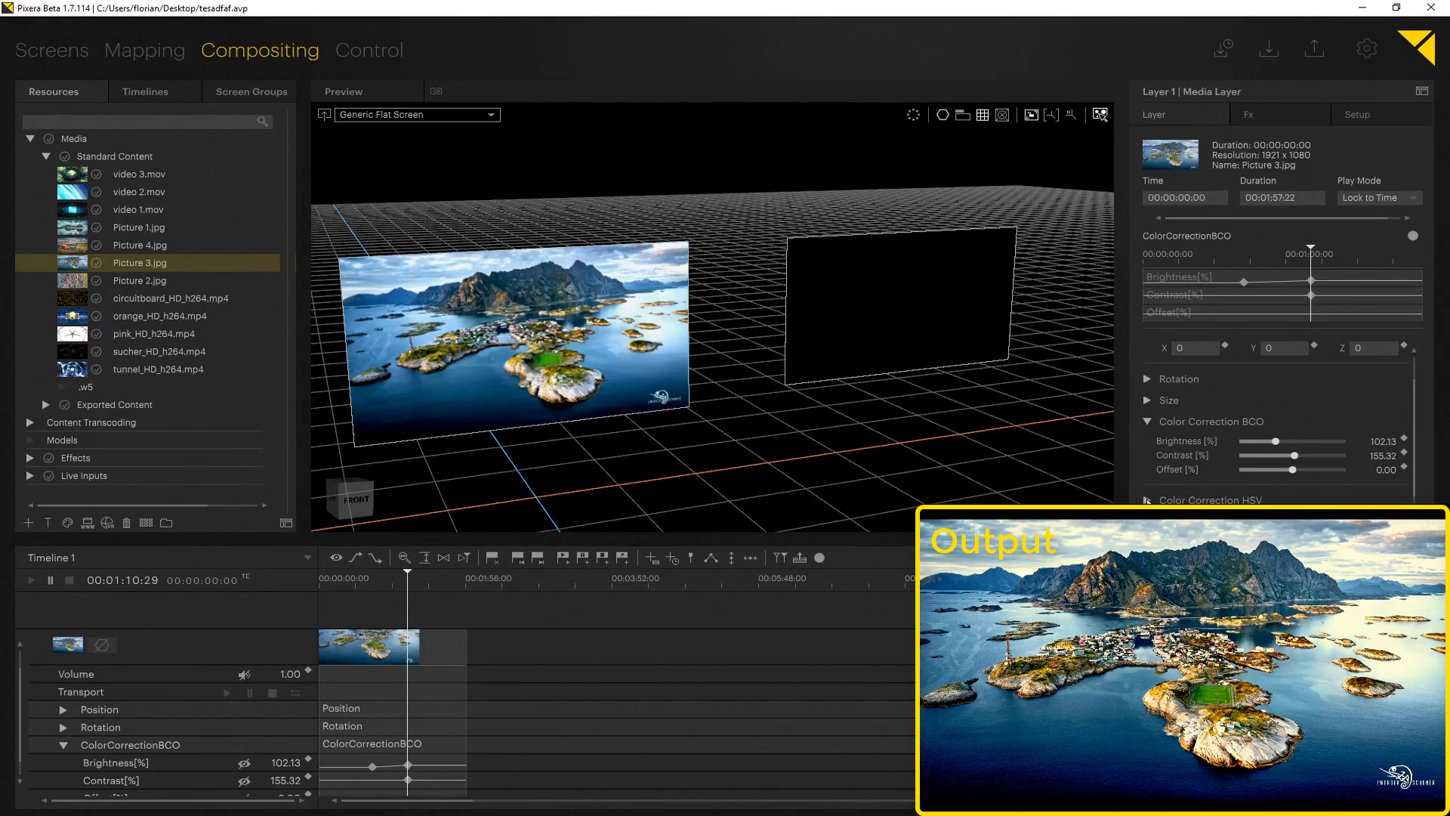
{"action": "left_click", "coordinate": [1147, 500]}
{"action": "scroll", "coordinate": [1227, 457], "scroll_direction": "down", "scroll_amount": 2}
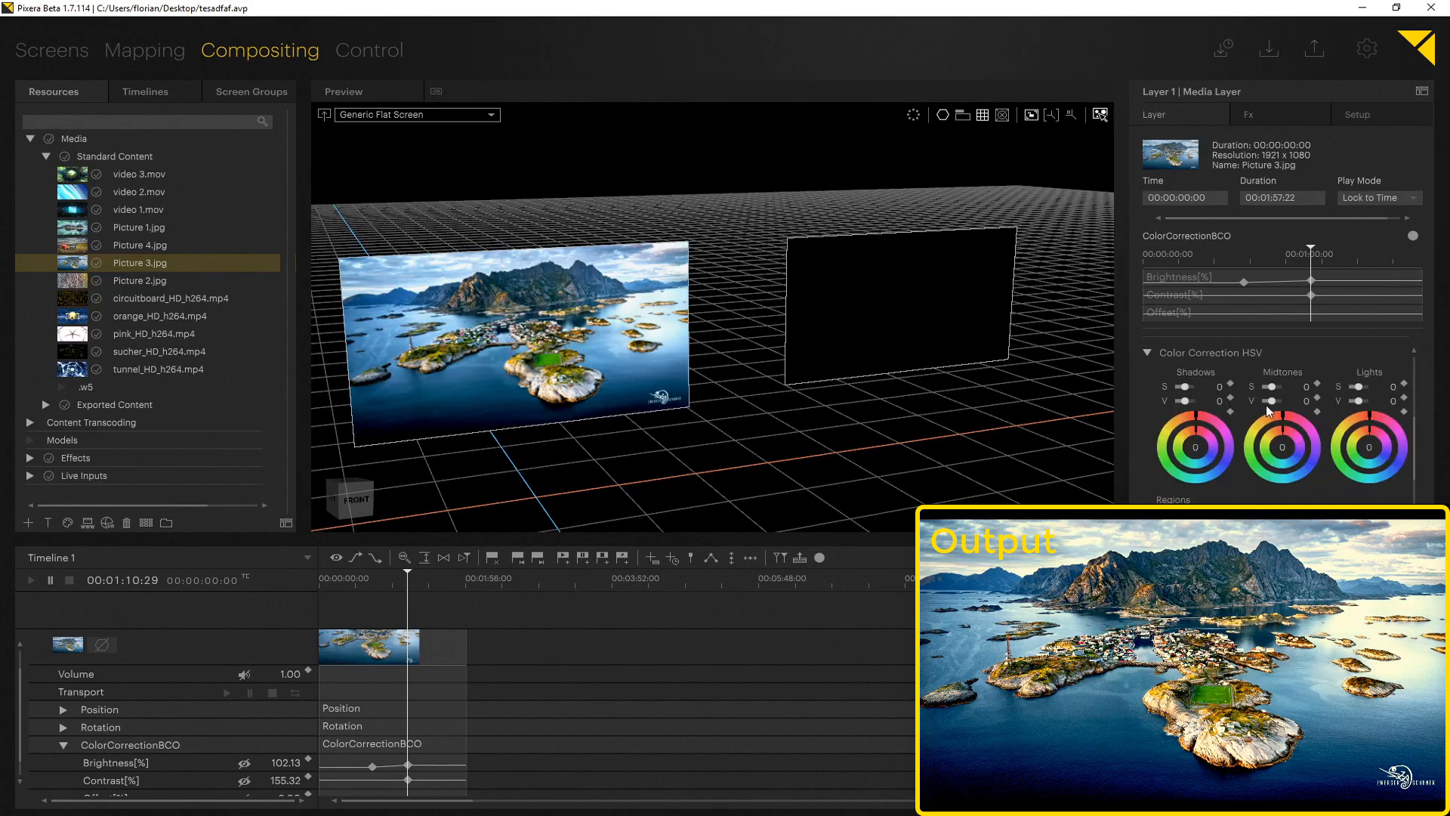
{"action": "left_click_drag", "start_coordinate": [1282, 417], "coordinate": [1303, 459]}
{"action": "left_click_drag", "start_coordinate": [1368, 415], "coordinate": [1348, 485]}
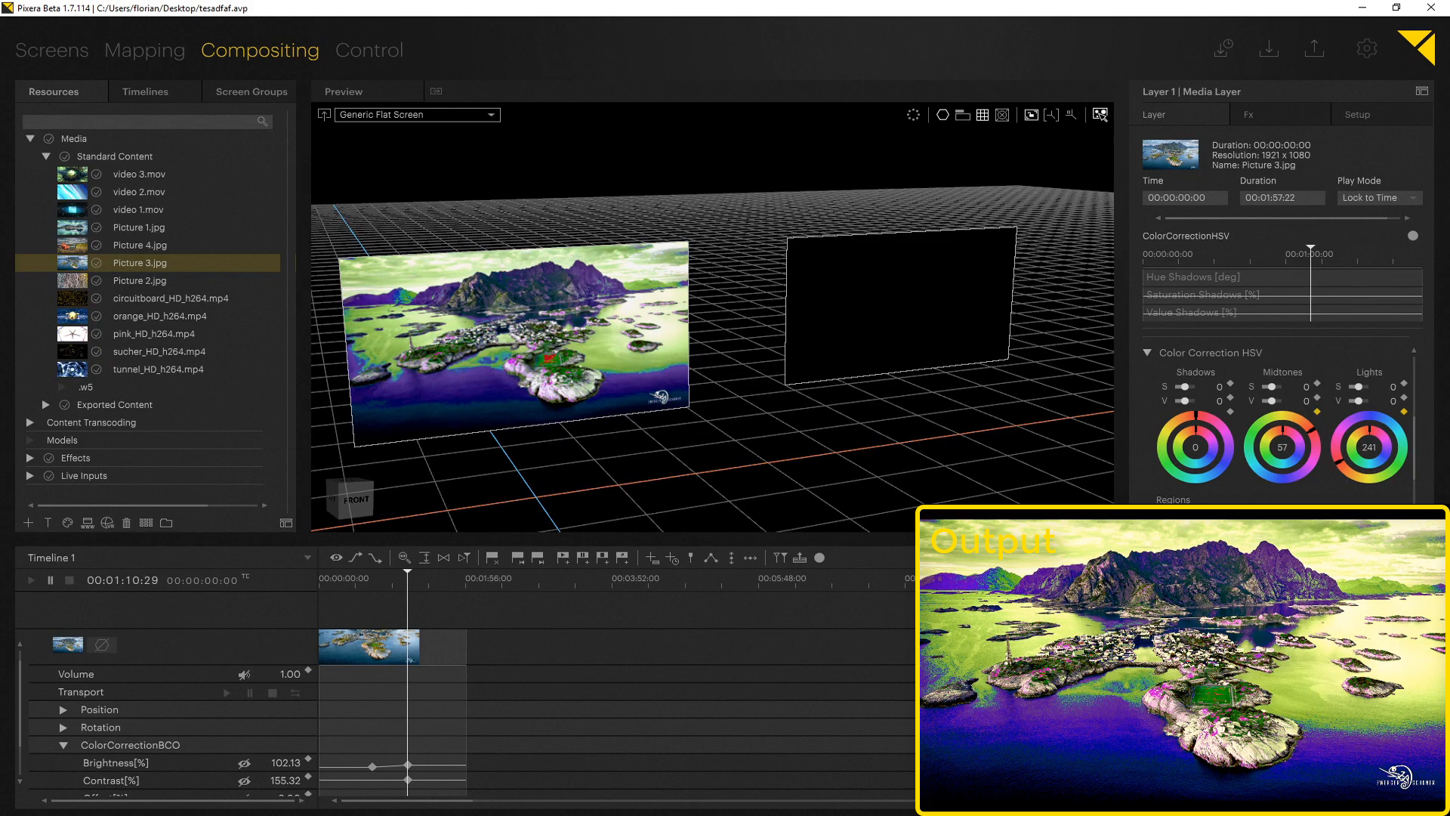
{"action": "scroll", "coordinate": [328, 737], "scroll_direction": "down", "scroll_amount": 3}
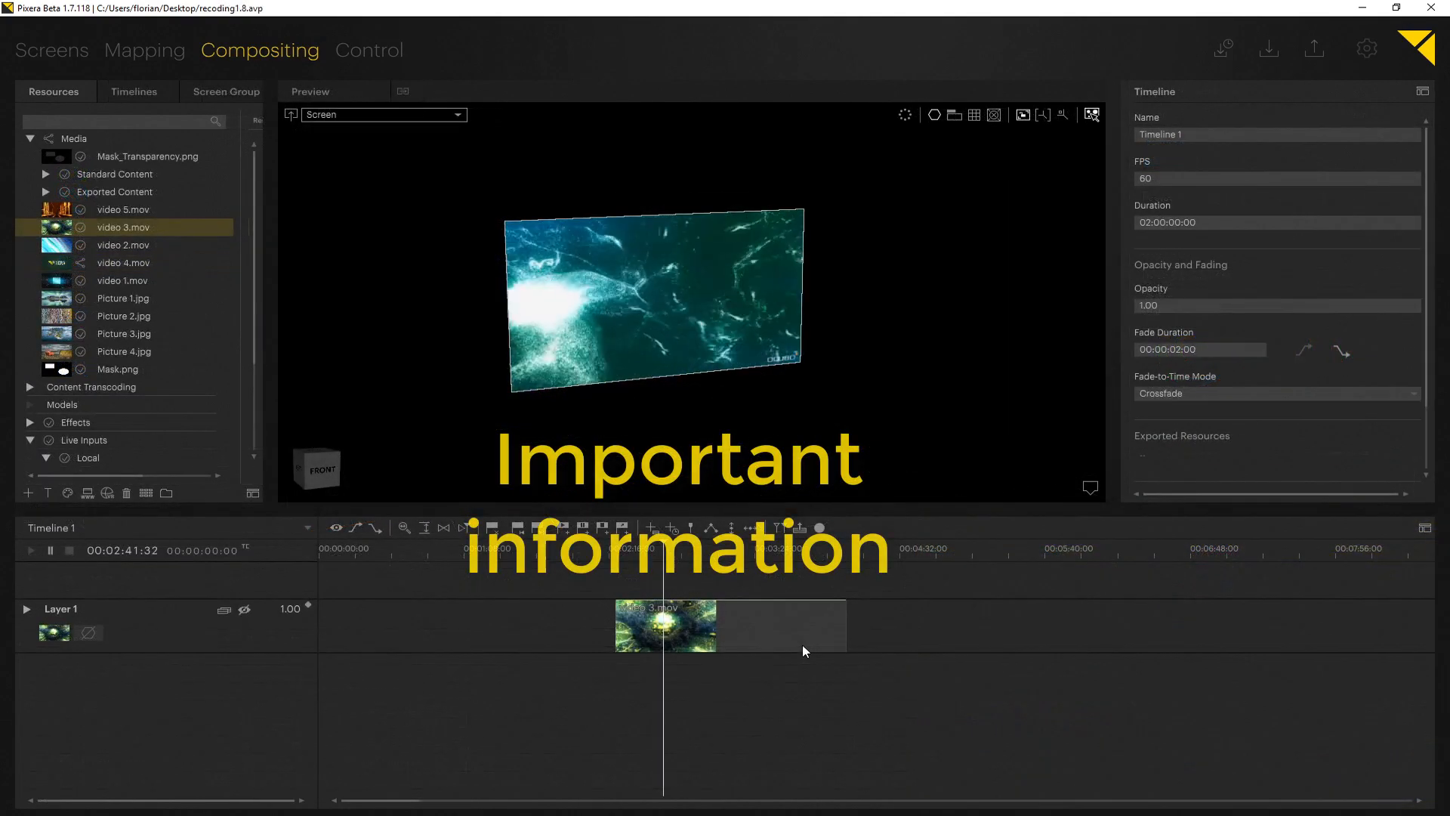
Examine the Color Correction BCO and HSV parameters of the video 3.mov clip on Layer 1
{"action": "left_click", "coordinate": [706, 640]}
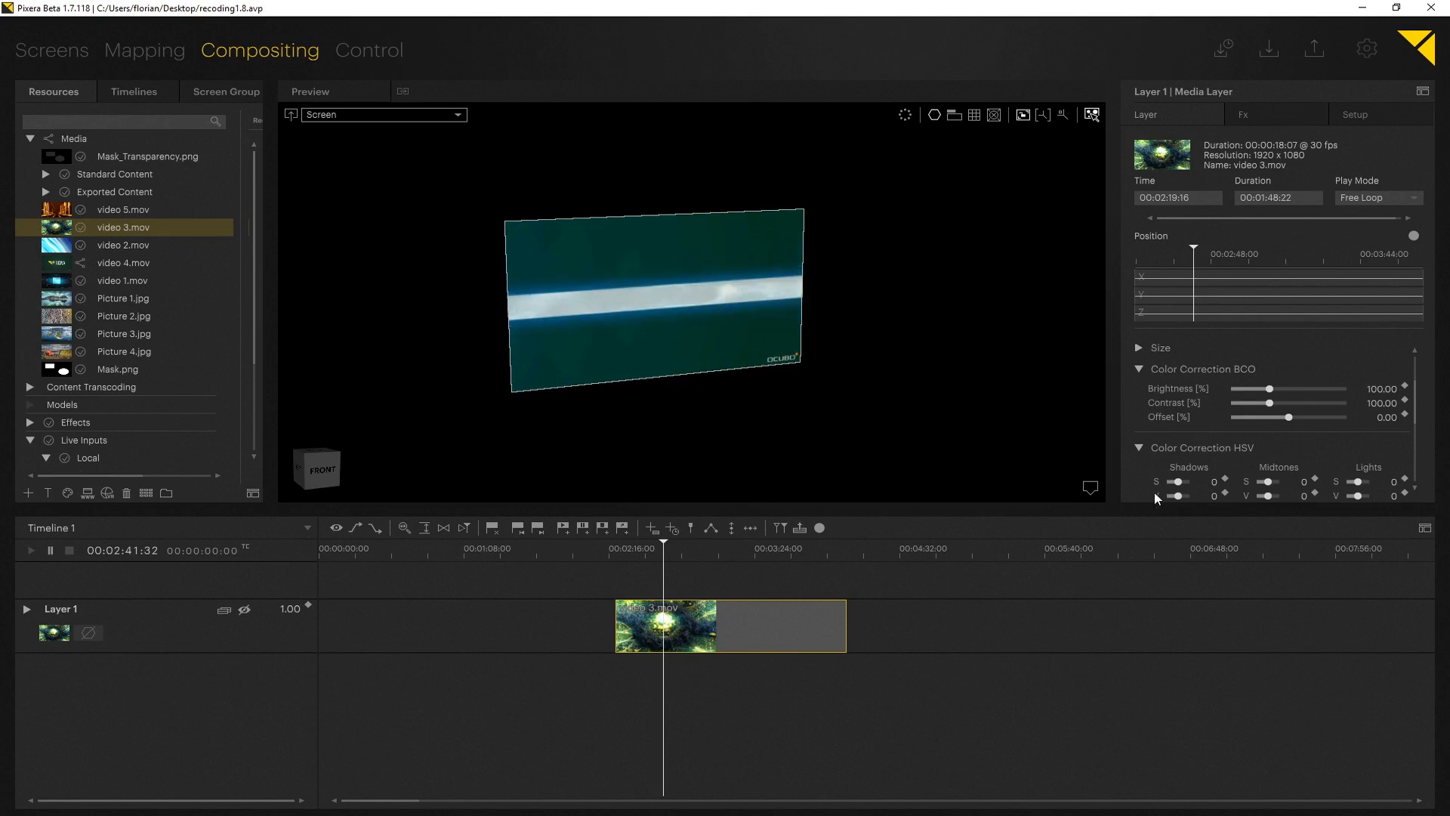
{"action": "left_click_drag", "start_coordinate": [1163, 509], "coordinate": [1144, 602]}
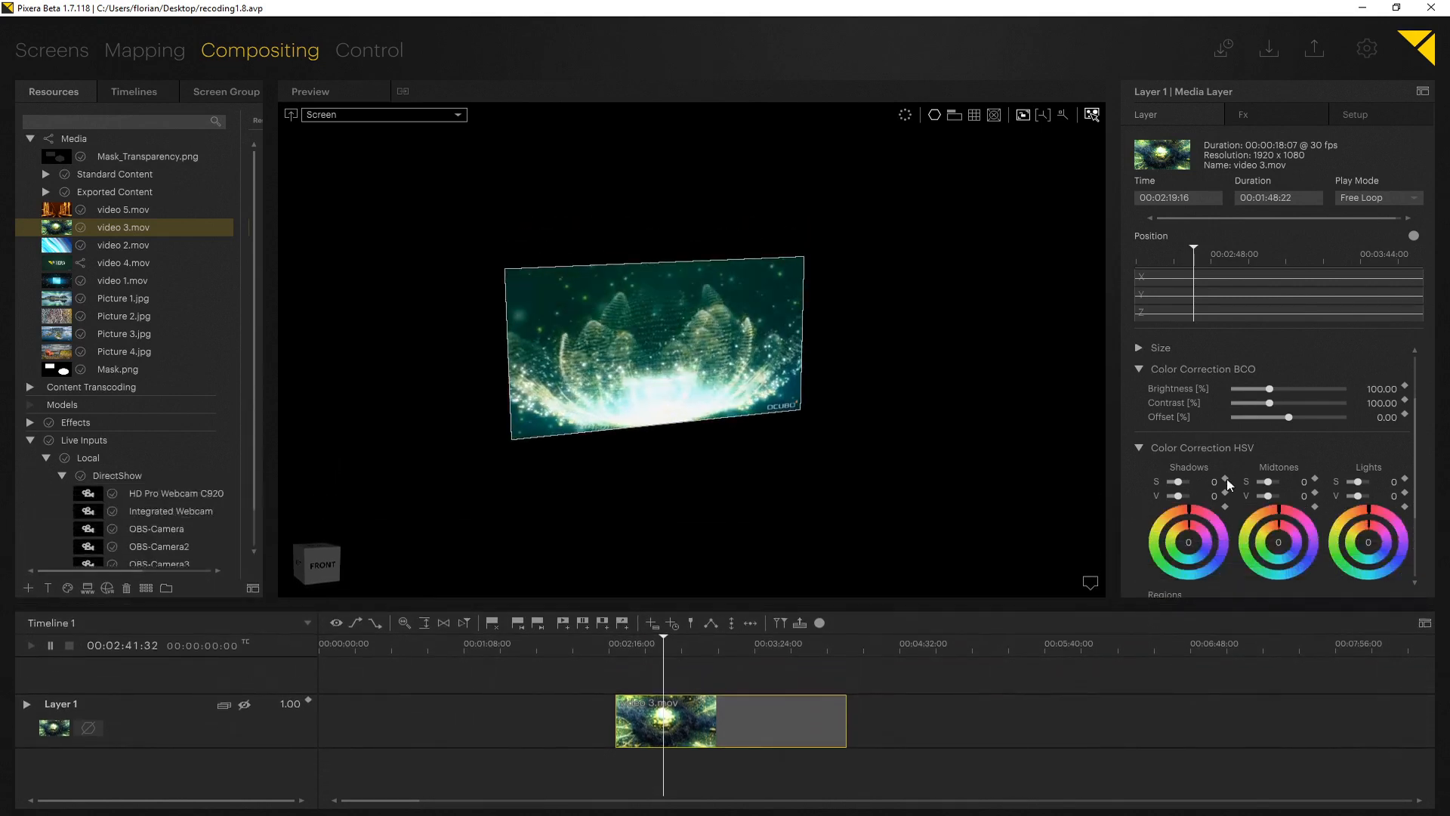
{"action": "scroll", "coordinate": [1224, 491], "scroll_direction": "up", "scroll_amount": 1}
{"action": "scroll", "coordinate": [1228, 484], "scroll_direction": "up", "scroll_amount": 1}
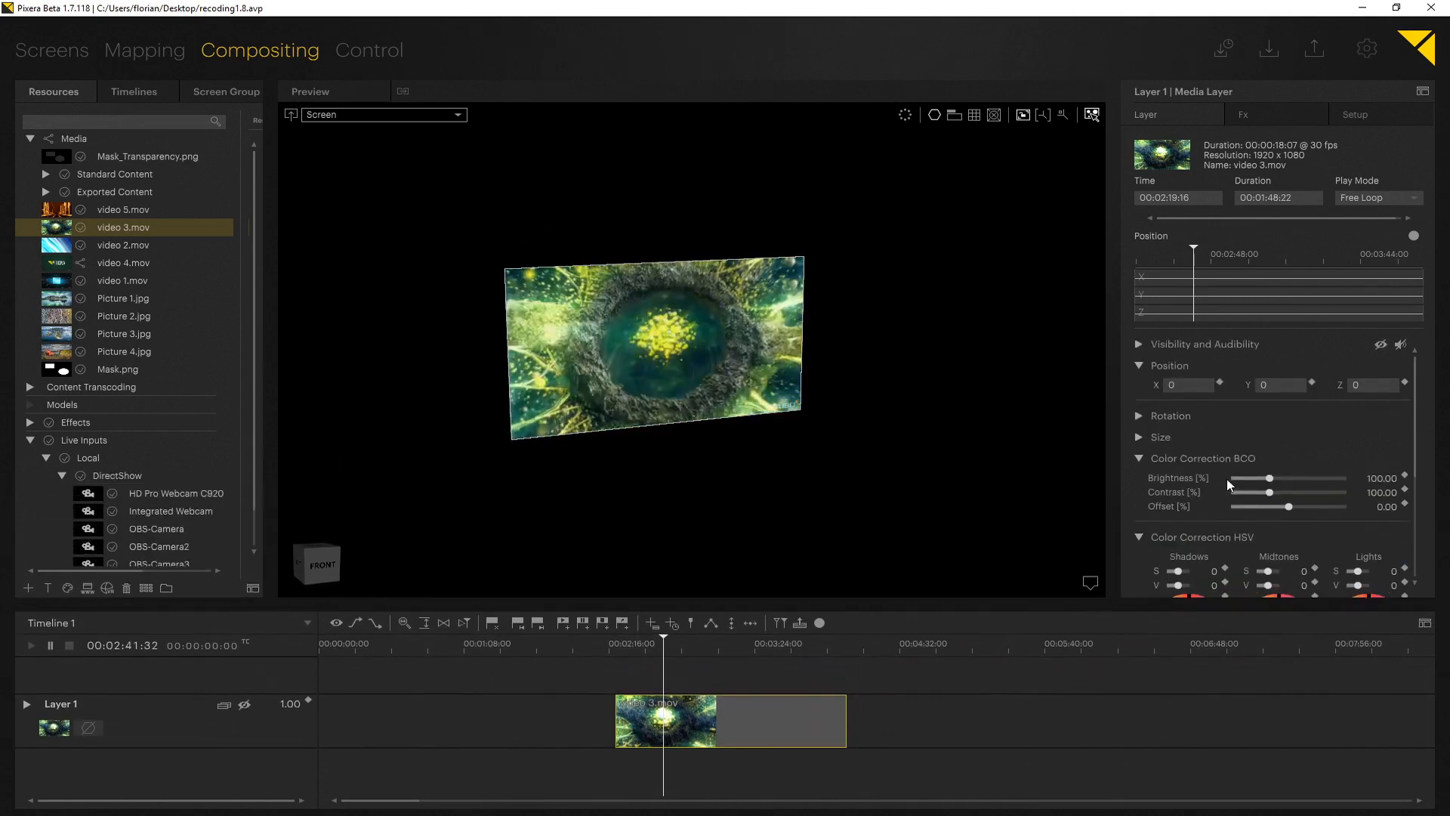
{"action": "scroll", "coordinate": [1228, 484], "scroll_direction": "down", "scroll_amount": 1}
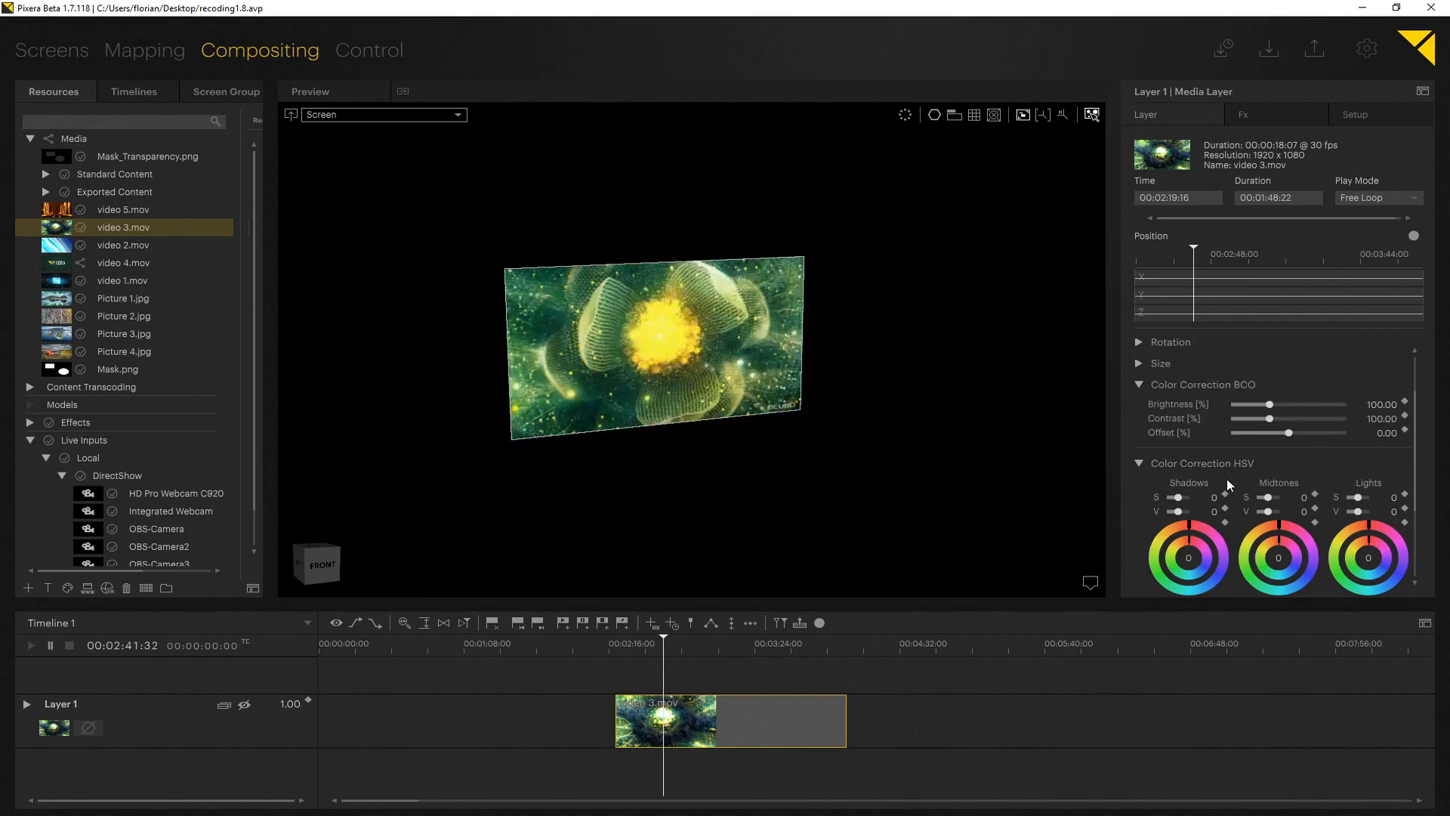
{"action": "scroll", "coordinate": [1228, 486], "scroll_direction": "down", "scroll_amount": 1}
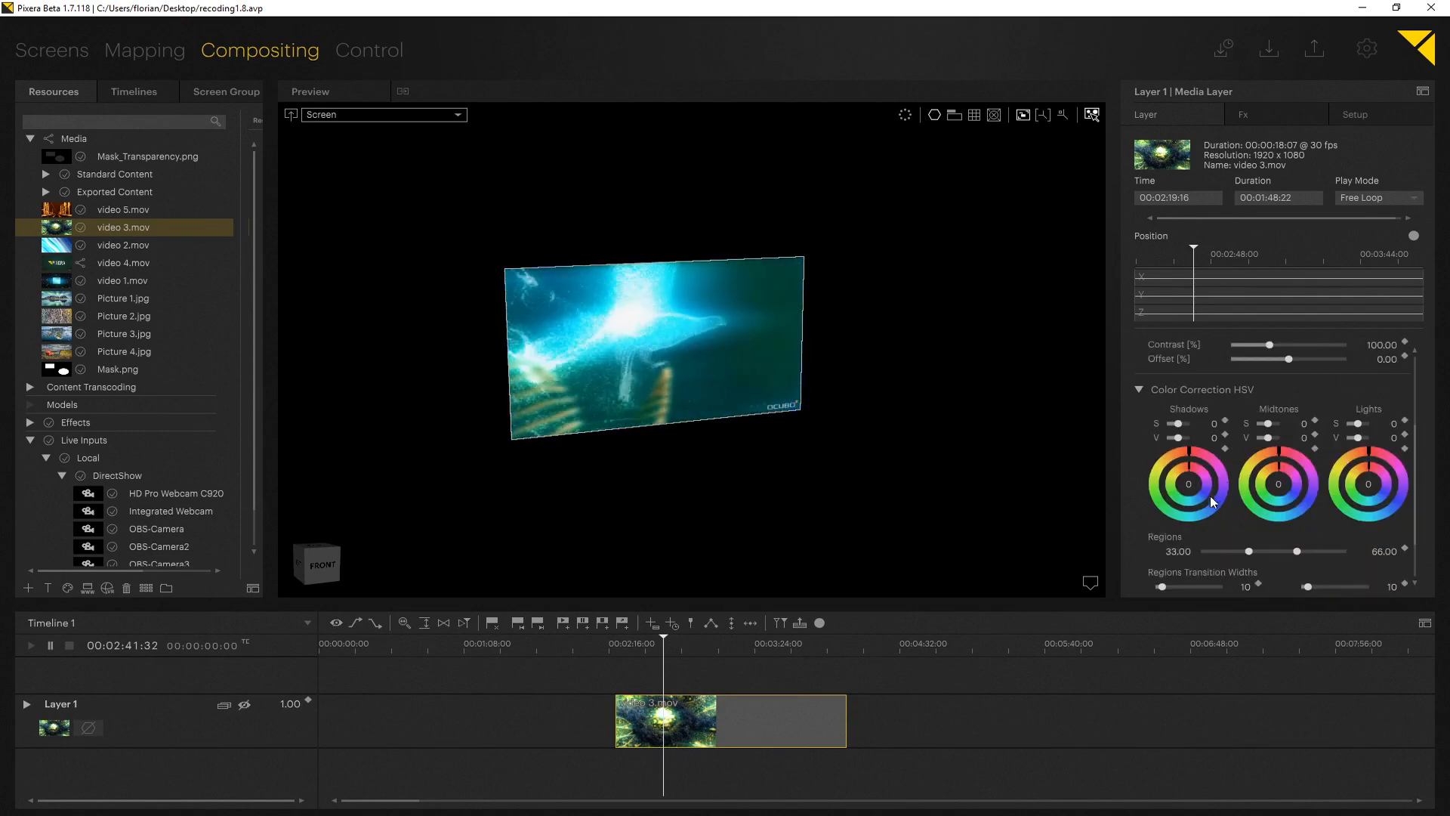
Expand Layer 1's timeline parameters and adjust the clip's Contrast and Shadows hue to add the BCO and HSV color correction tracks
{"action": "left_click", "coordinate": [27, 704]}
{"action": "left_click_drag", "start_coordinate": [177, 606], "coordinate": [213, 488]}
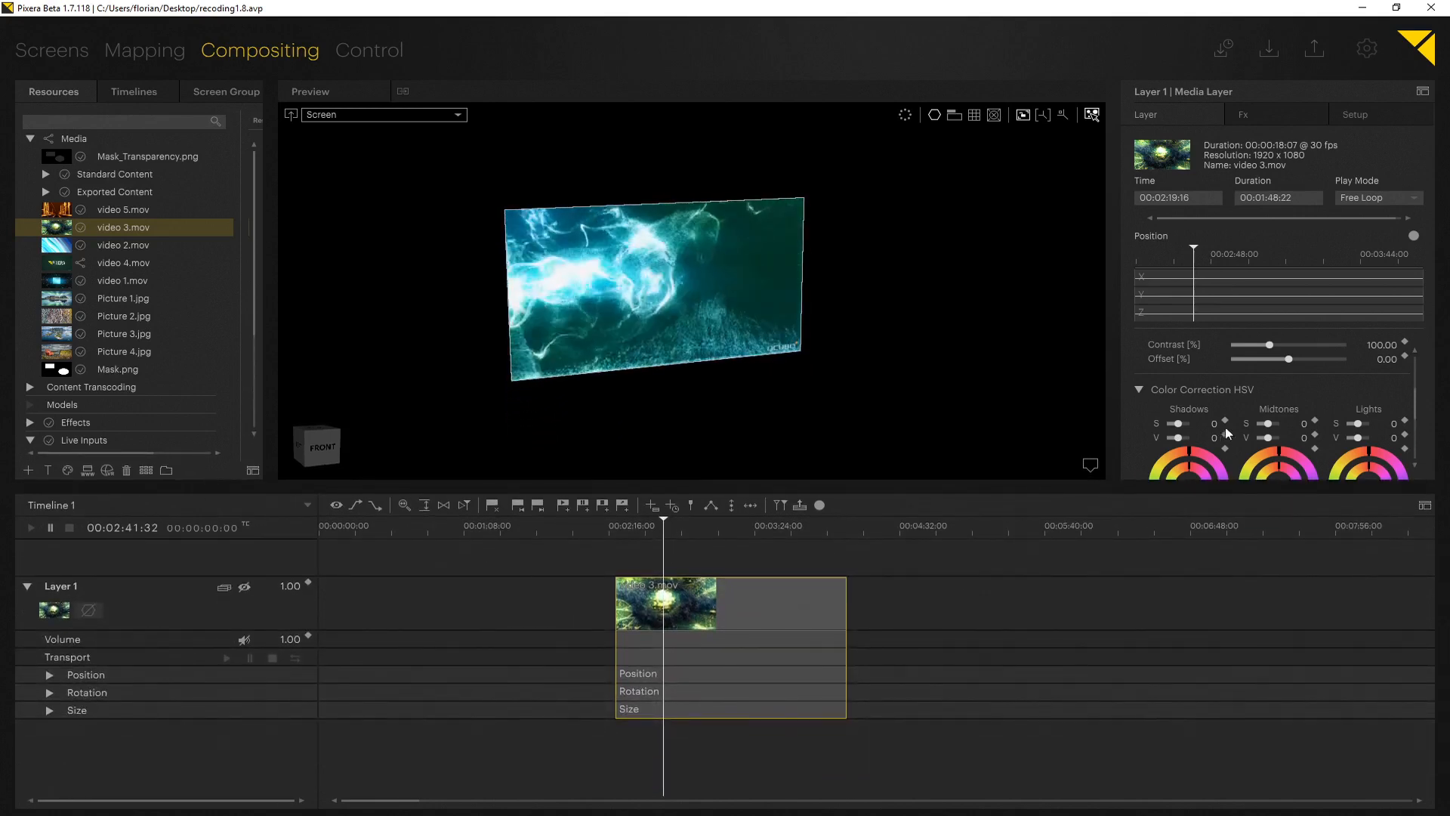
{"action": "left_click_drag", "start_coordinate": [1270, 346], "coordinate": [1277, 347]}
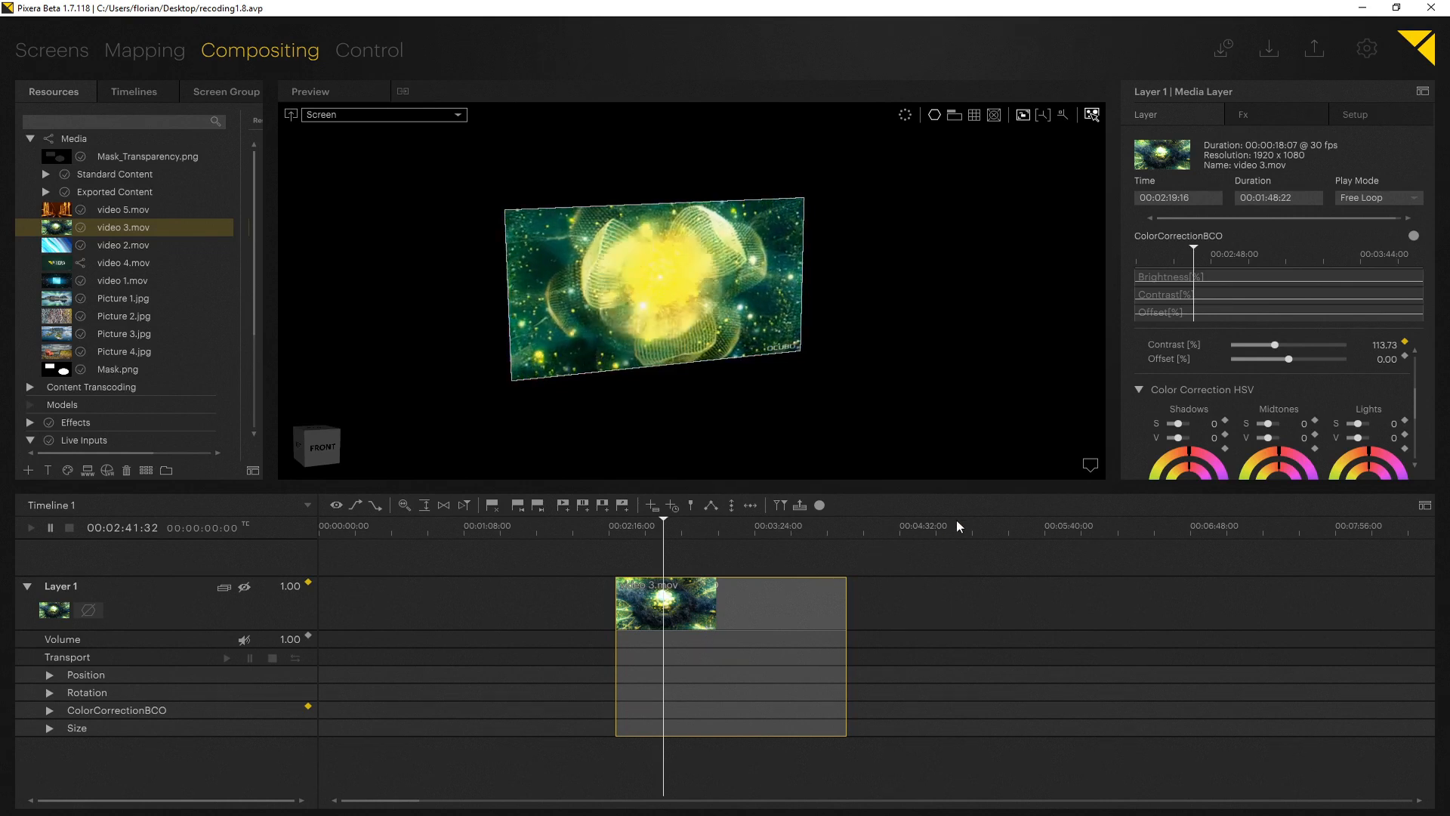
{"action": "left_click", "coordinate": [1194, 455]}
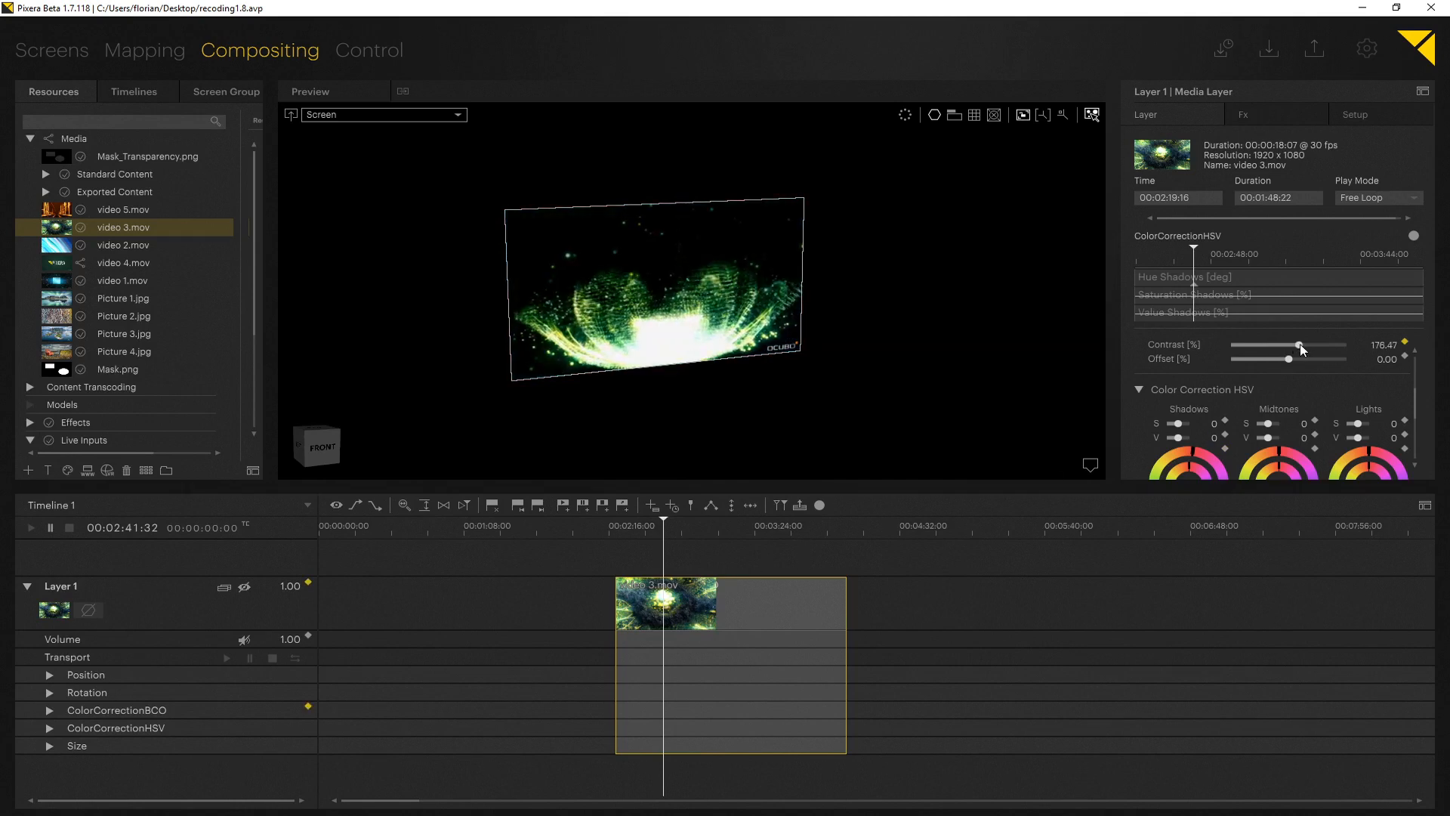
{"action": "mouse_move", "coordinate": [1276, 345]}
{"action": "left_mouse_down"}
{"action": "mouse_move", "coordinate": [1240, 345]}
{"action": "mouse_move", "coordinate": [1271, 346]}
{"action": "left_mouse_up"}
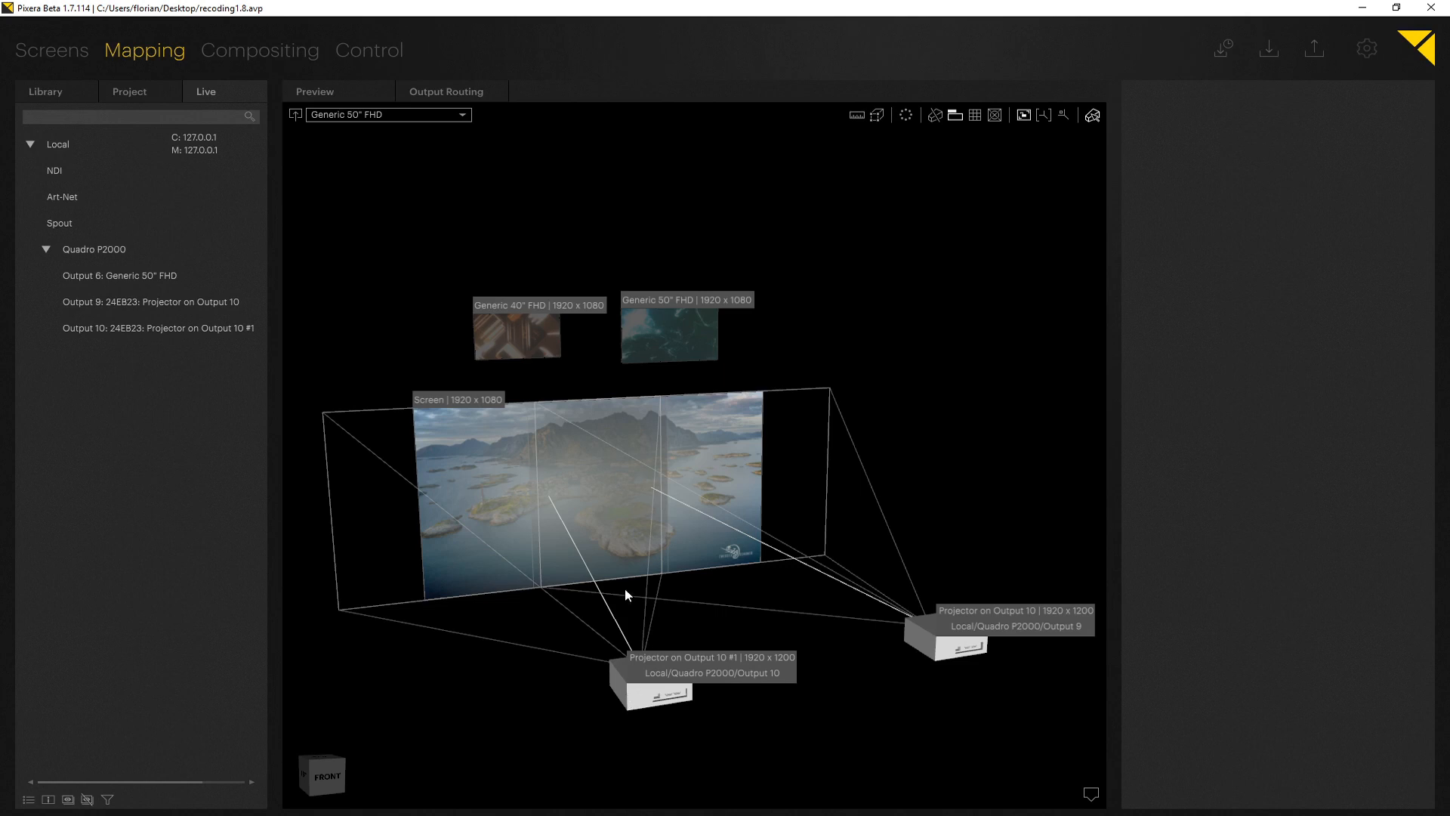
Examine the assignment and activation options available for Output 9
{"action": "left_click", "coordinate": [152, 304]}
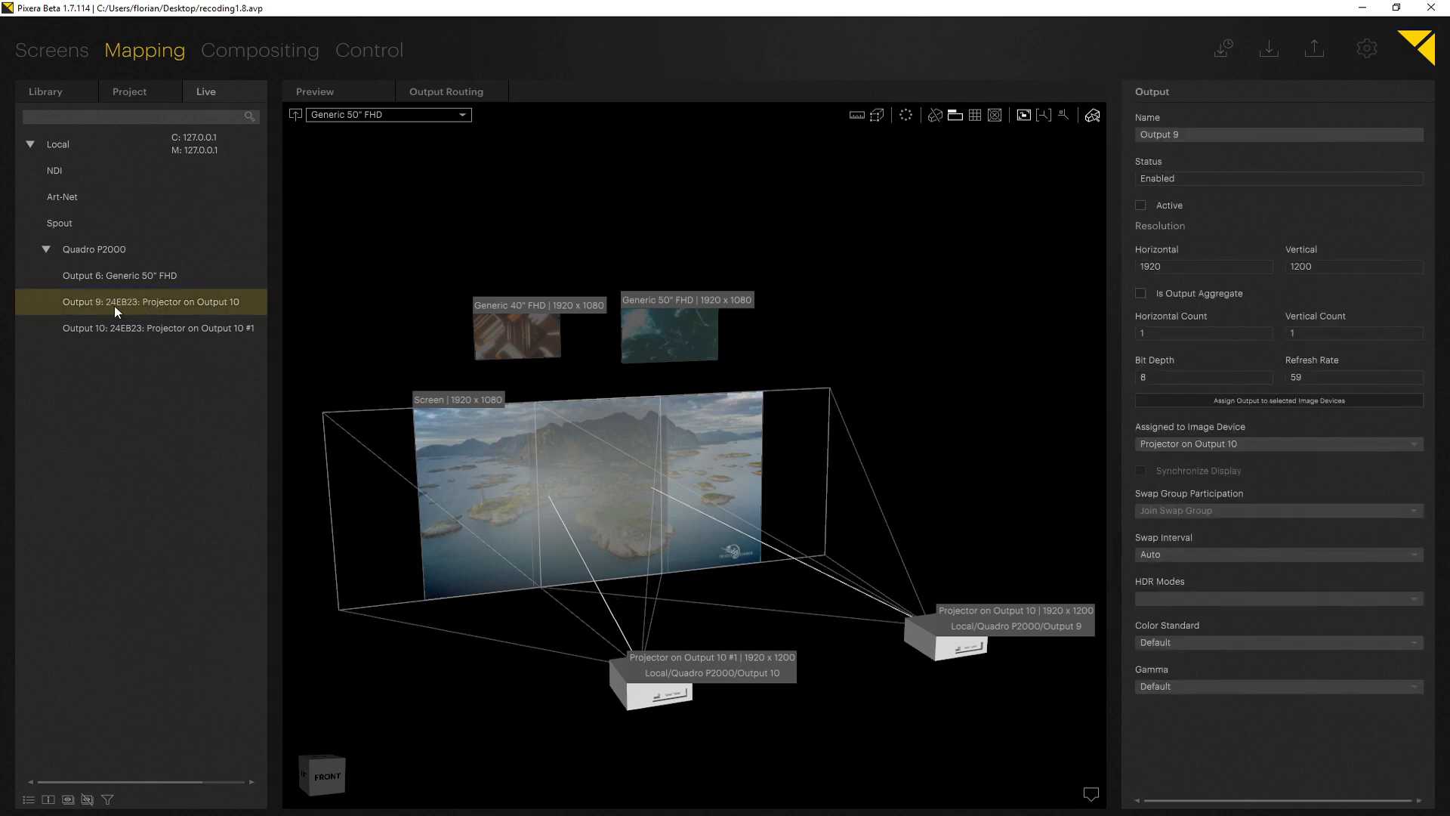
{"action": "right_click", "coordinate": [243, 304]}
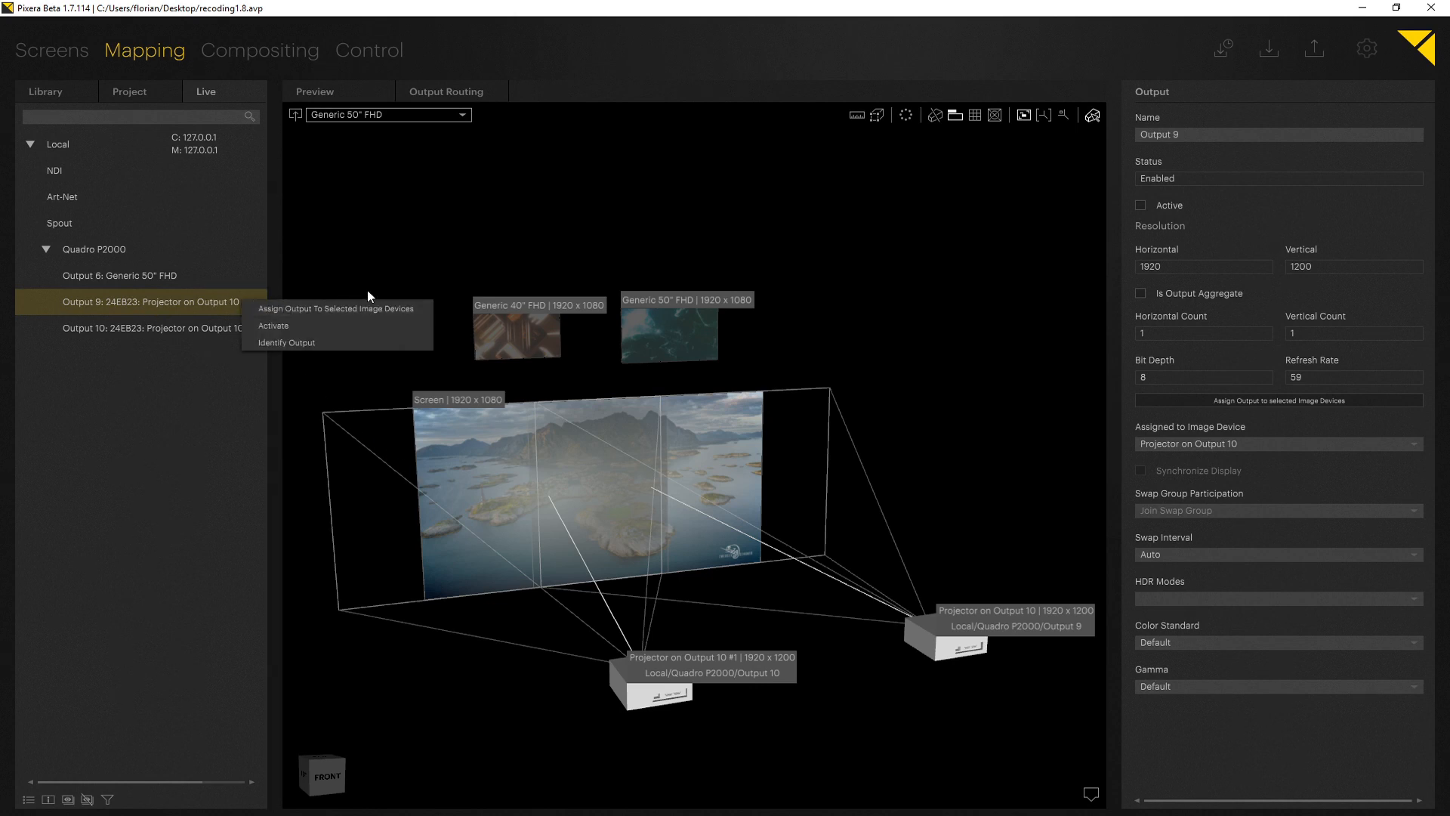
{"action": "left_click", "coordinate": [424, 275]}
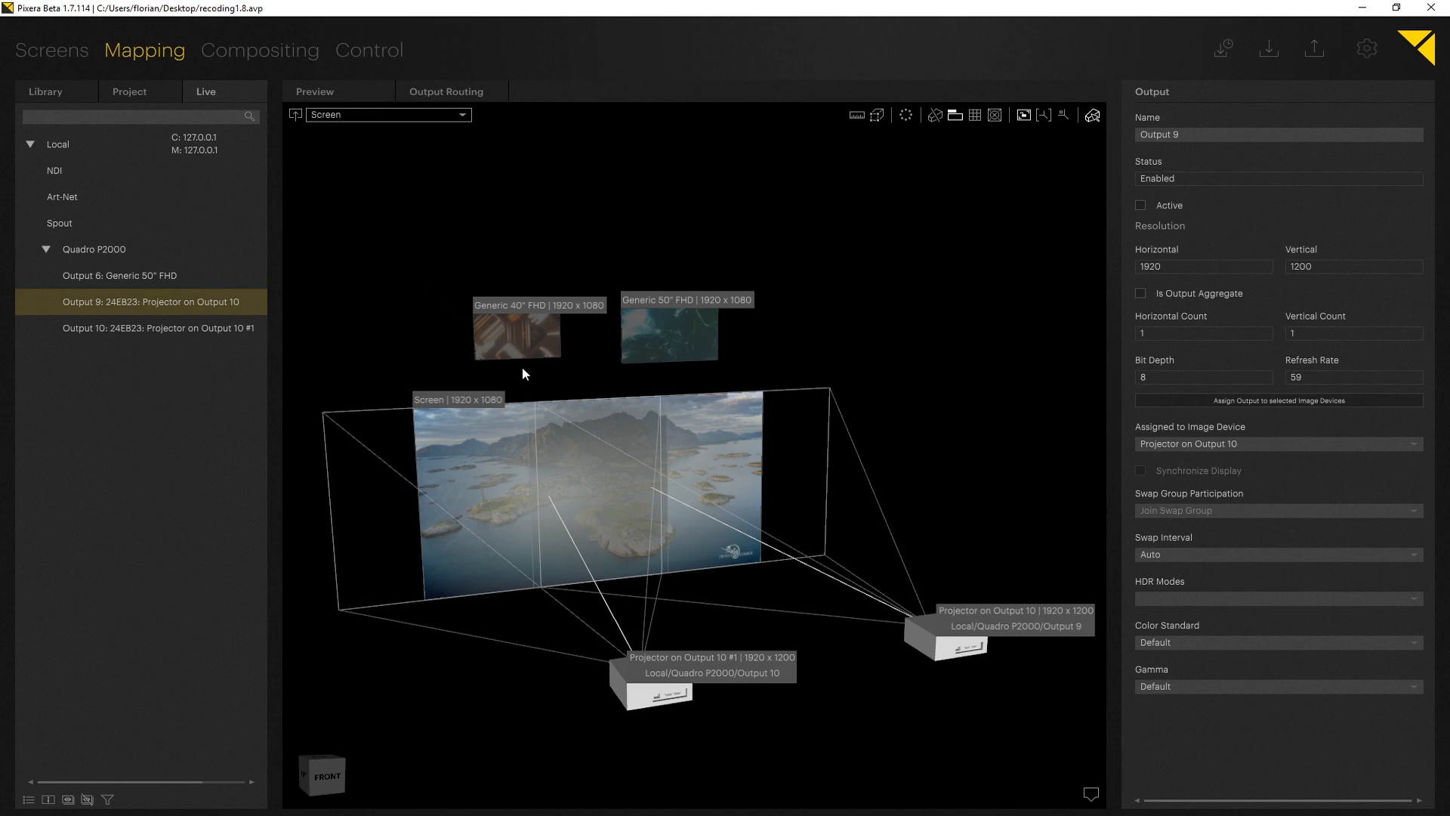
Examine the outputs that can be assigned to Projector on Output 10 #1, leaving its assignment as it is
{"action": "left_click", "coordinate": [639, 701]}
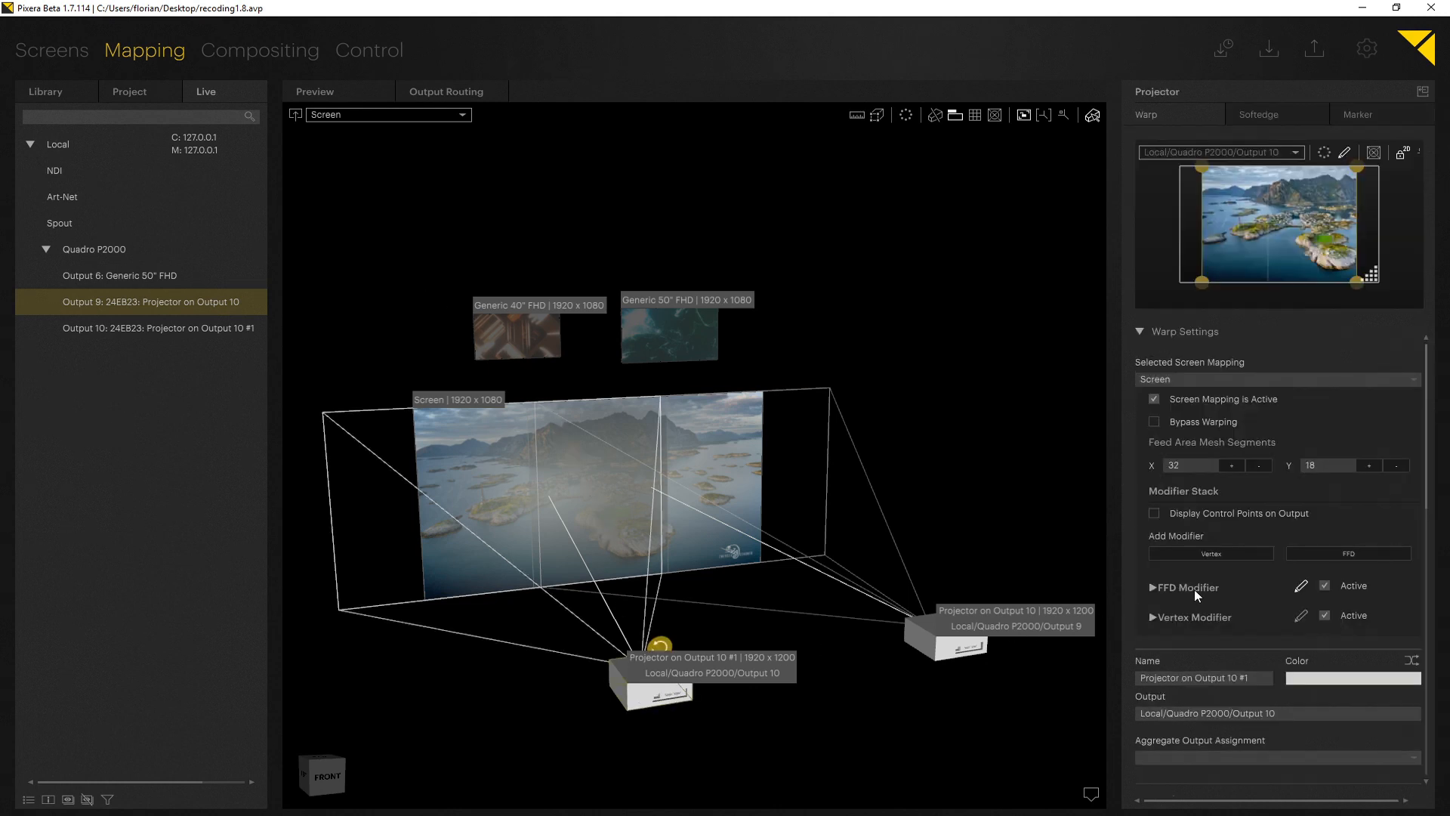
{"action": "scroll", "coordinate": [1194, 589], "scroll_direction": "down", "scroll_amount": 3}
{"action": "left_click", "coordinate": [1279, 601]}
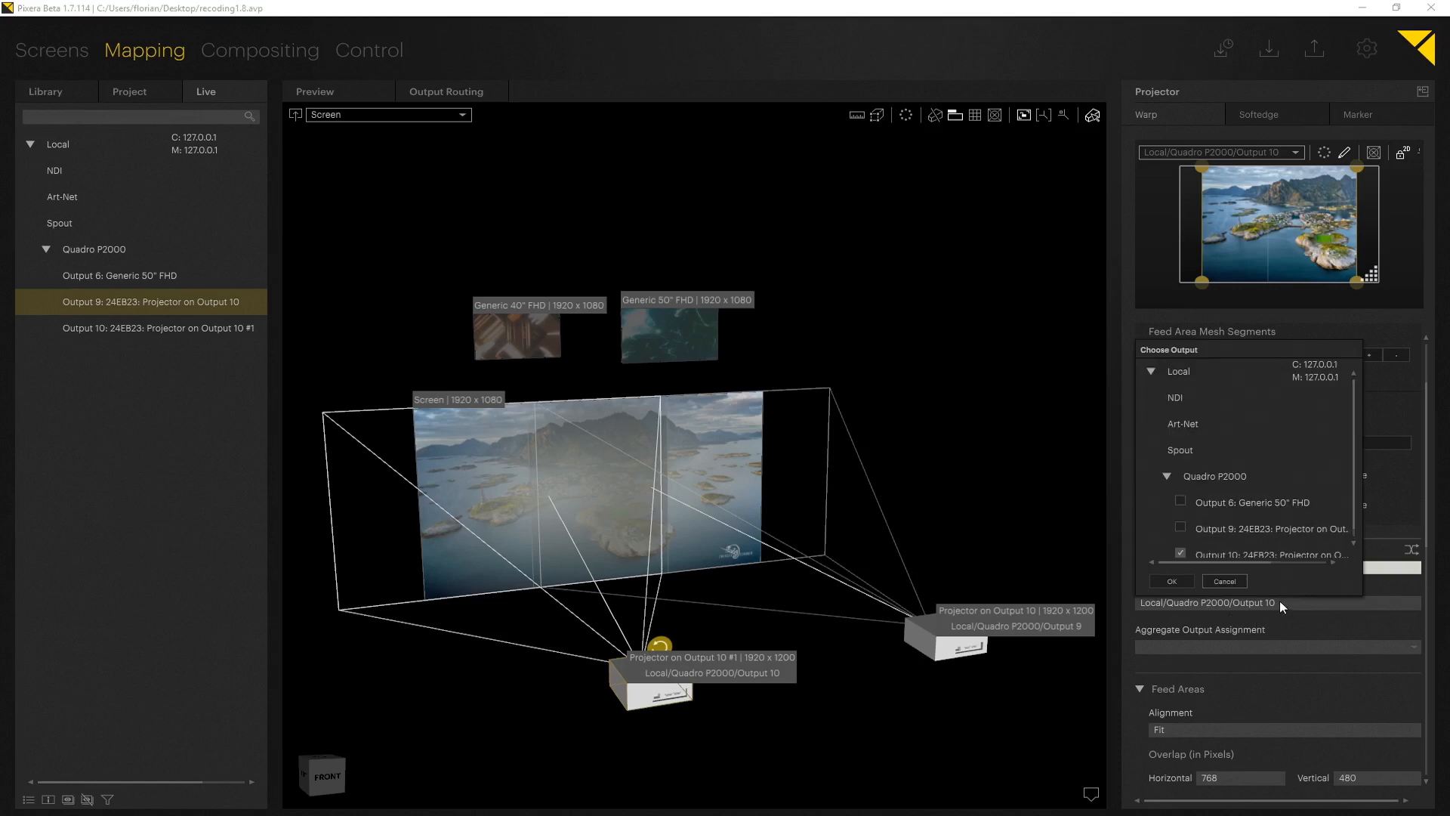
{"action": "scroll", "coordinate": [1269, 505], "scroll_direction": "down", "scroll_amount": 1}
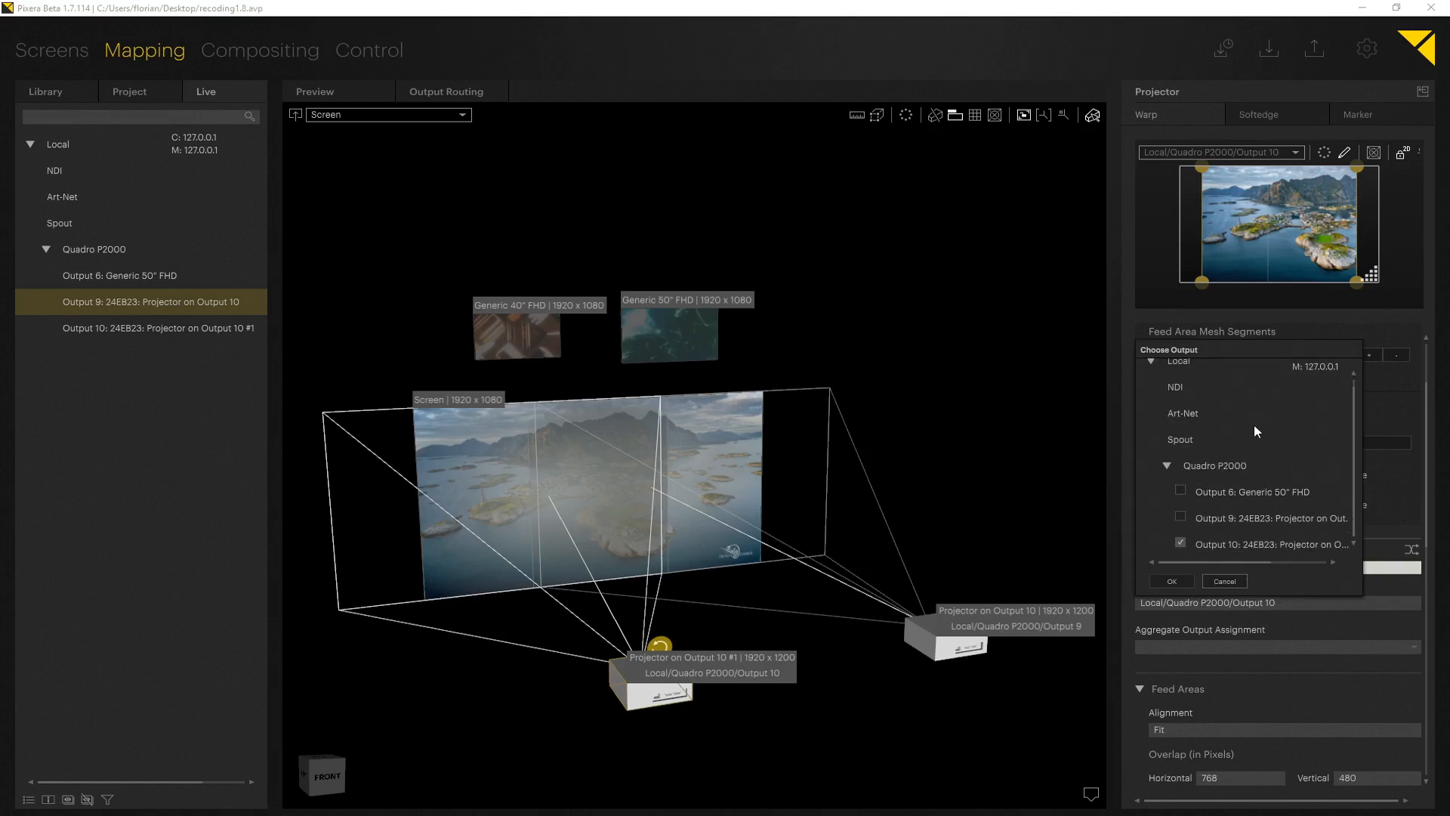
{"action": "left_click", "coordinate": [1224, 582]}
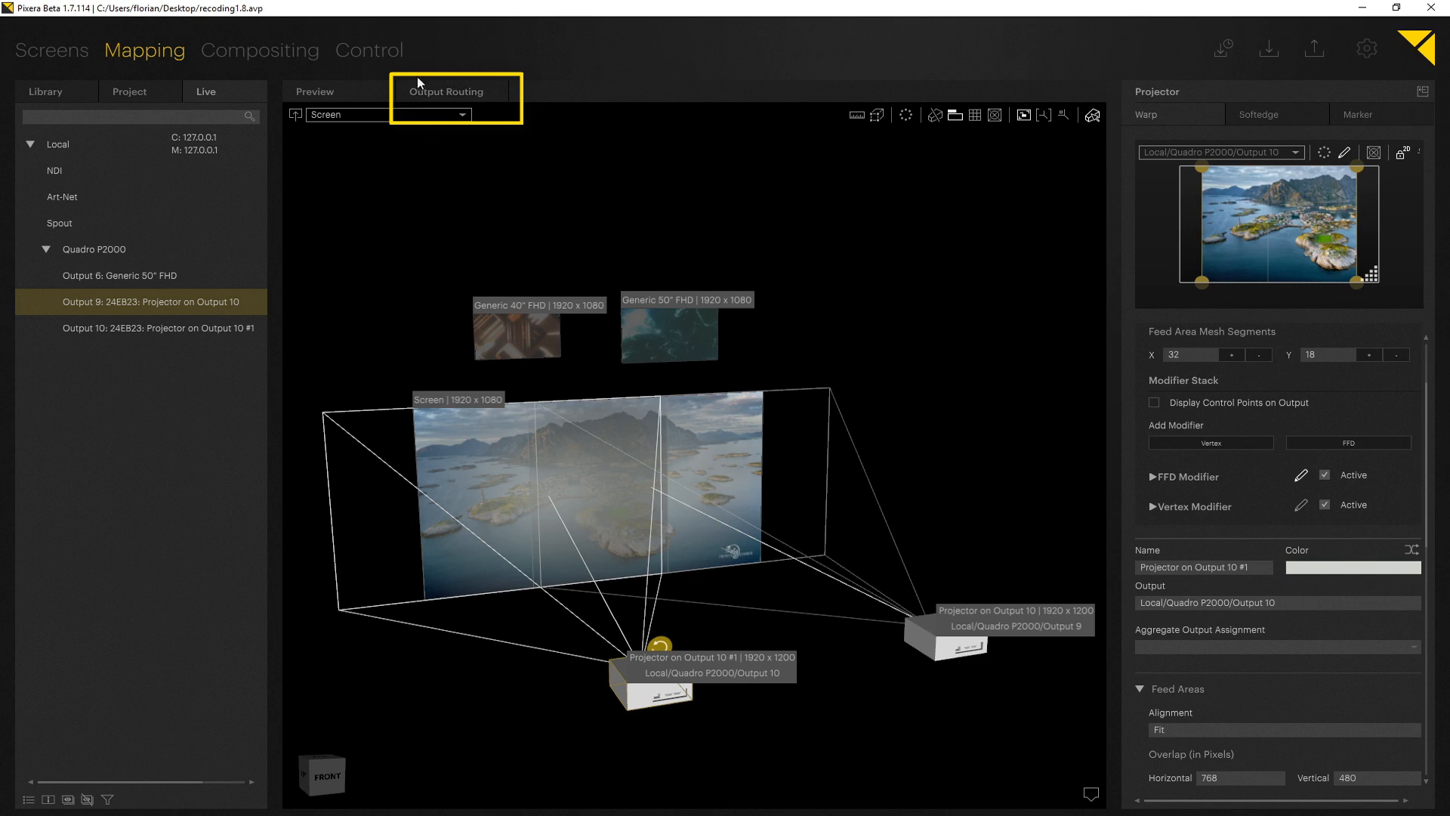
Open the output routing and reposition the Generic 50" FHD and Generic 40" FHD nodes in line above the Screen node
{"action": "left_click", "coordinate": [455, 92]}
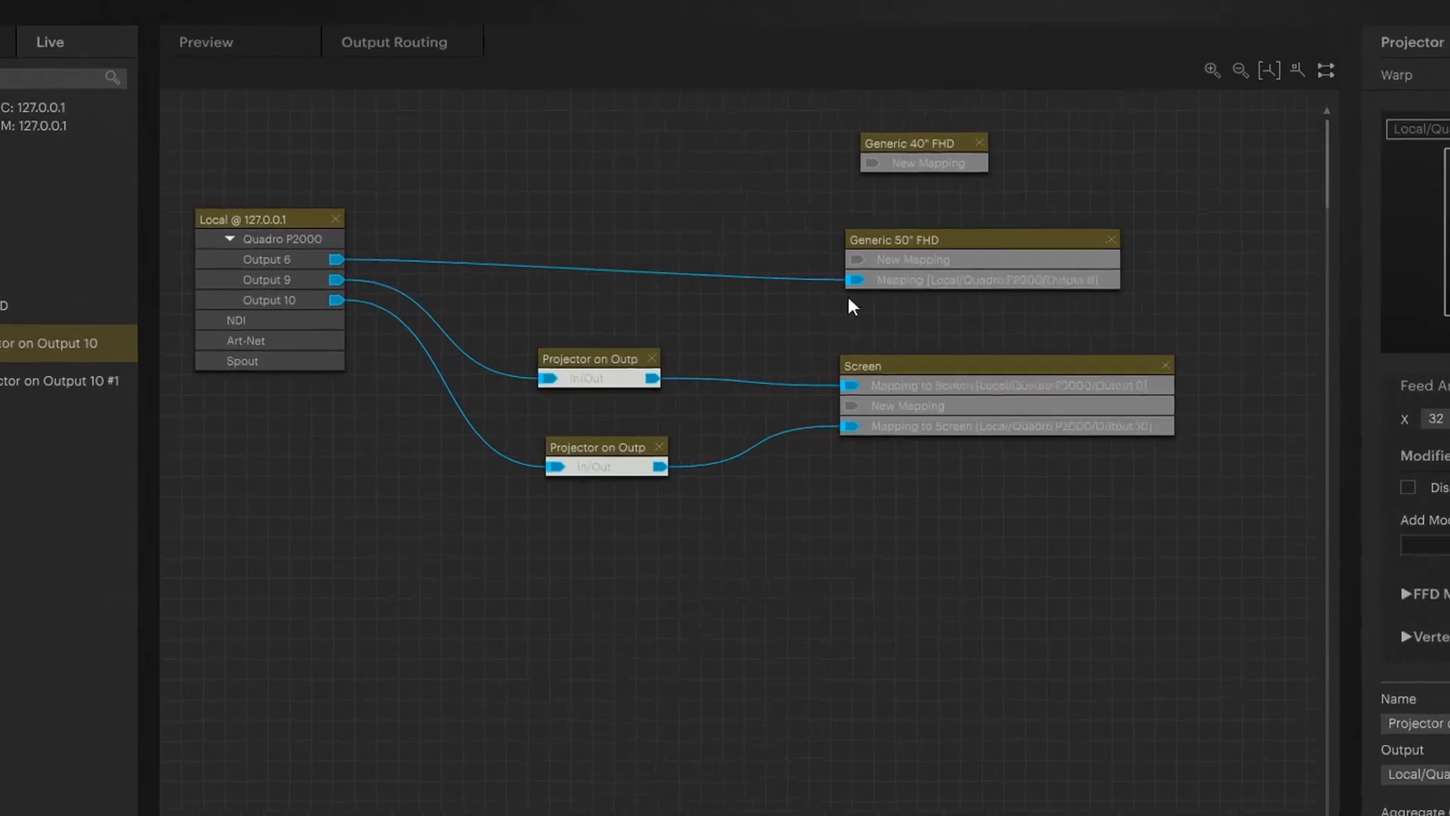
{"action": "mouse_move", "coordinate": [900, 242]}
{"action": "left_mouse_down"}
{"action": "mouse_move", "coordinate": [911, 234]}
{"action": "mouse_move", "coordinate": [905, 254]}
{"action": "left_mouse_up"}
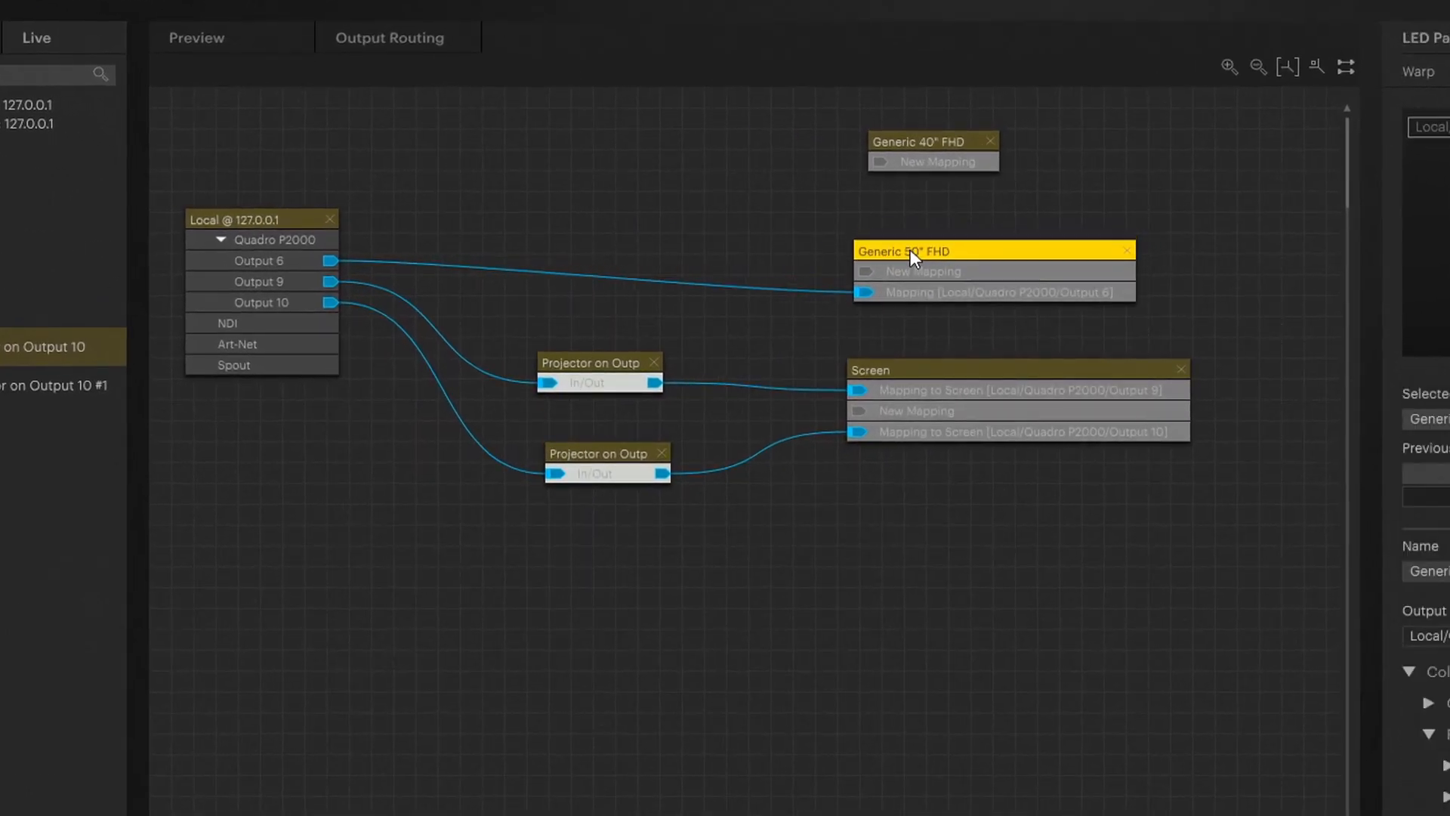
{"action": "left_click_drag", "start_coordinate": [897, 143], "coordinate": [877, 165]}
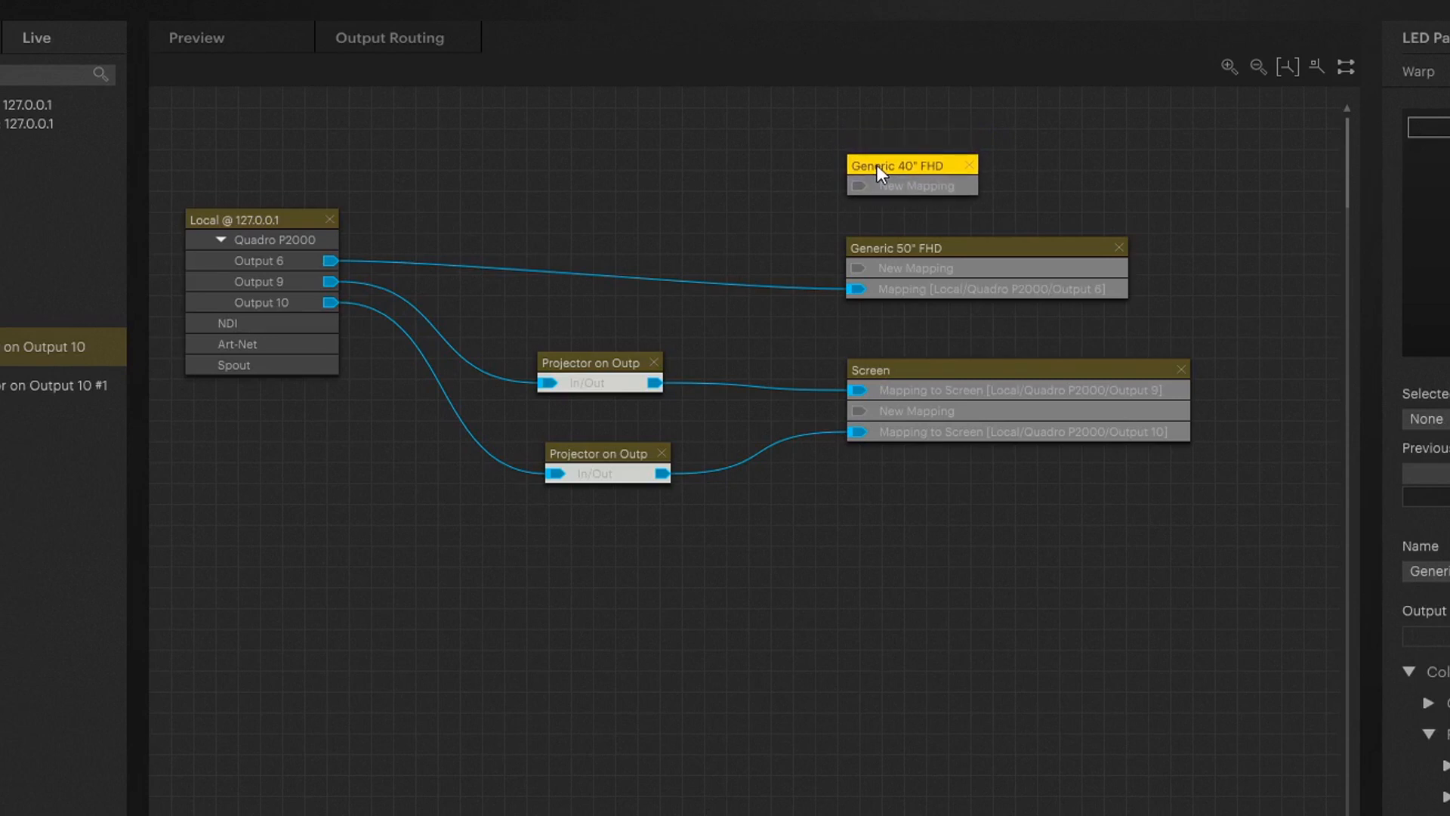
Reroute Output 6 from Generic 50" FHD to Generic 40" FHD, and detach and reconnect Output 10 to the lower projector node
{"action": "left_click", "coordinate": [606, 364]}
{"action": "left_click", "coordinate": [604, 451]}
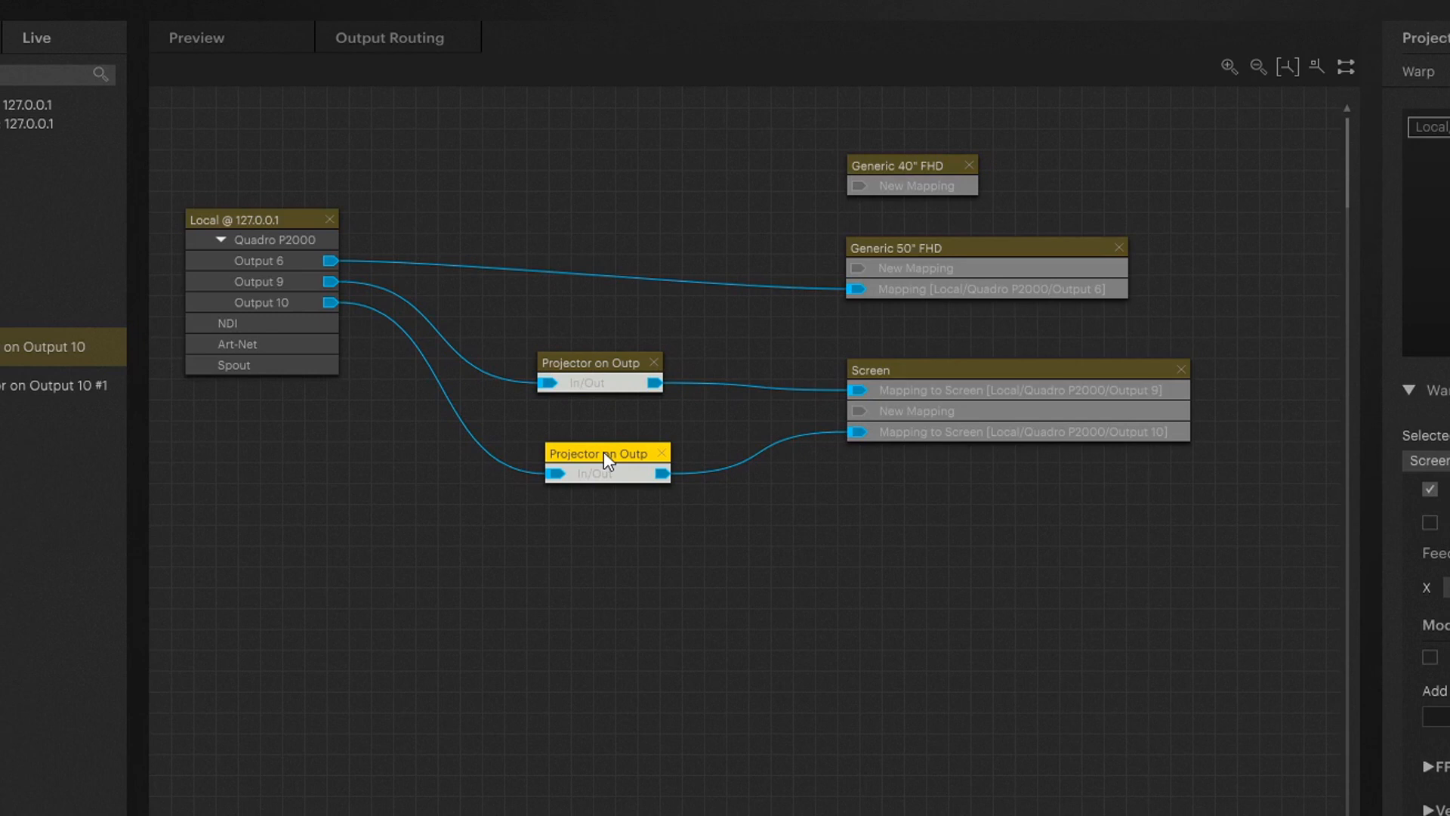
{"action": "left_click", "coordinate": [591, 366]}
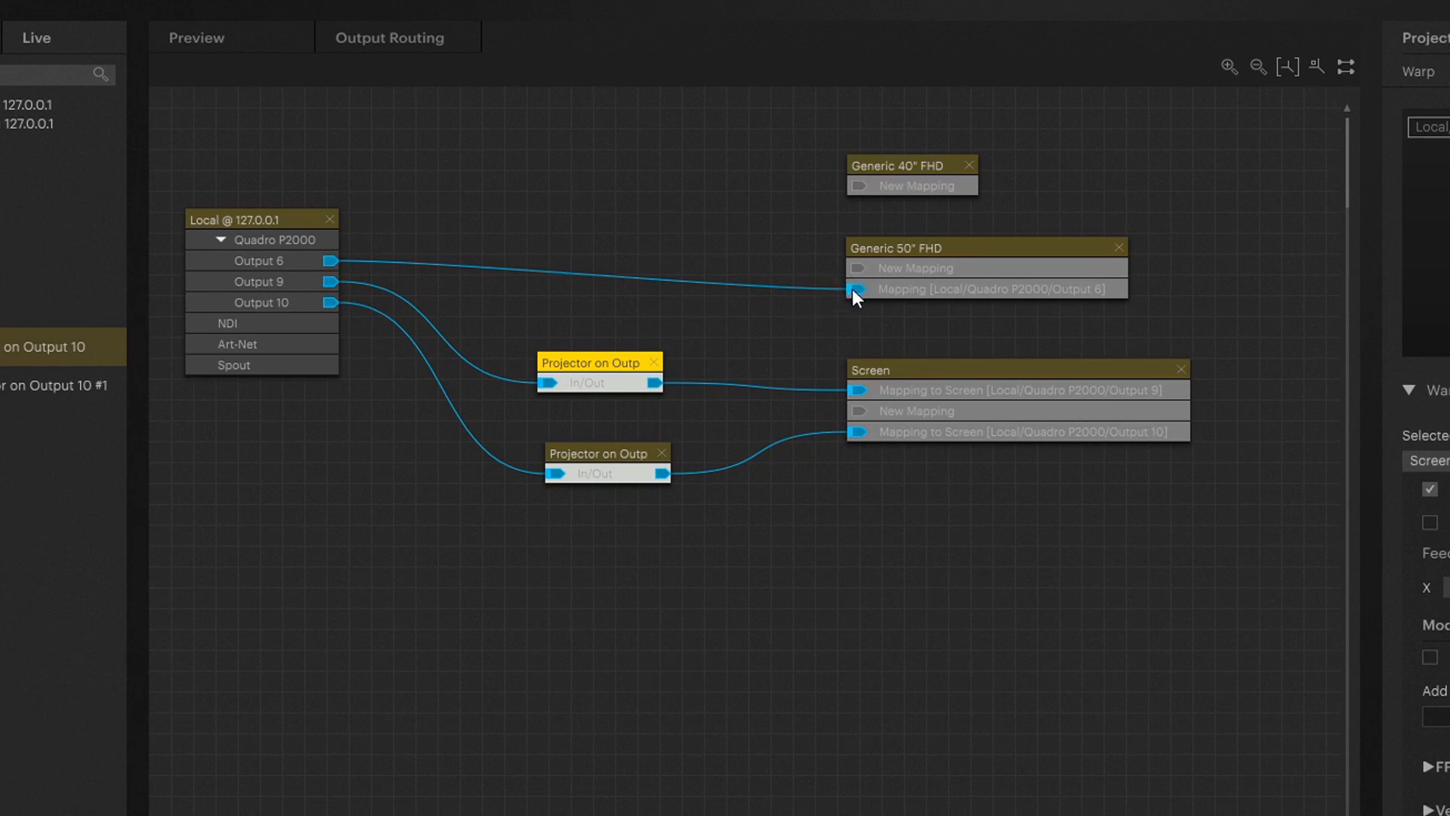
{"action": "left_click_drag", "start_coordinate": [852, 287], "coordinate": [784, 292]}
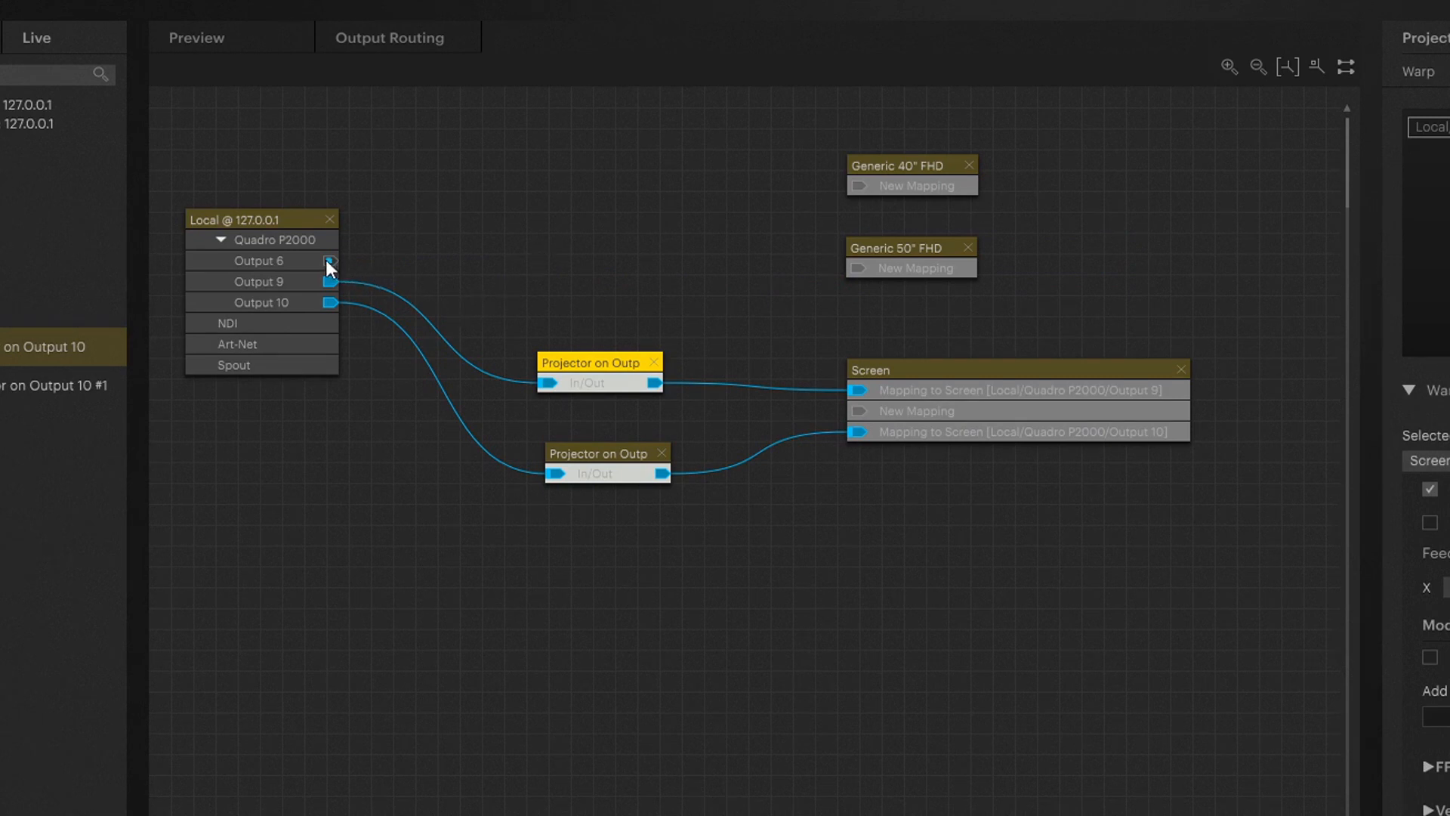
{"action": "left_click_drag", "start_coordinate": [325, 260], "coordinate": [858, 187]}
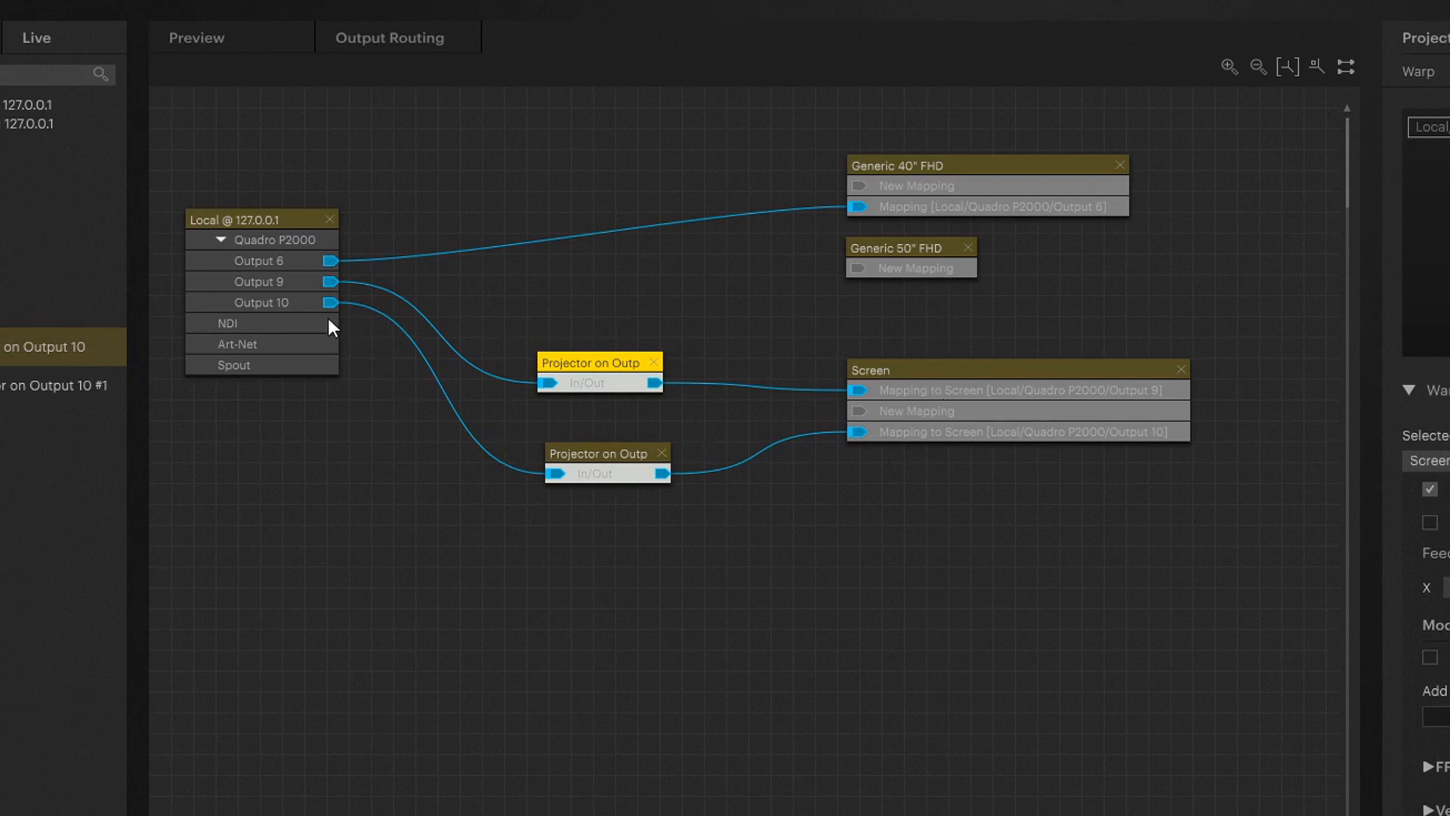
{"action": "left_click_drag", "start_coordinate": [329, 302], "coordinate": [379, 405], "text": "alt"}
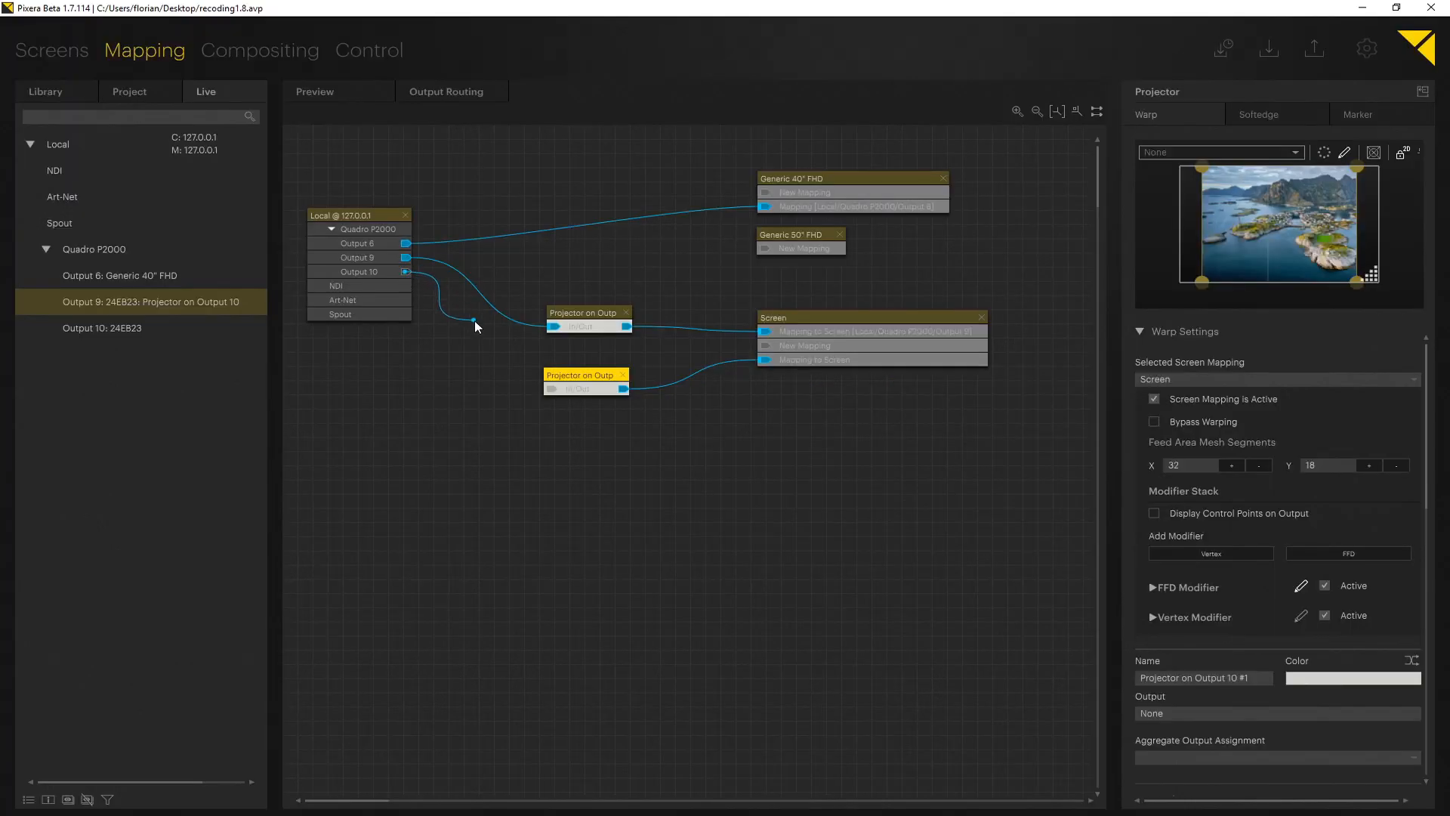
{"action": "left_click_drag", "start_coordinate": [511, 356], "coordinate": [552, 389]}
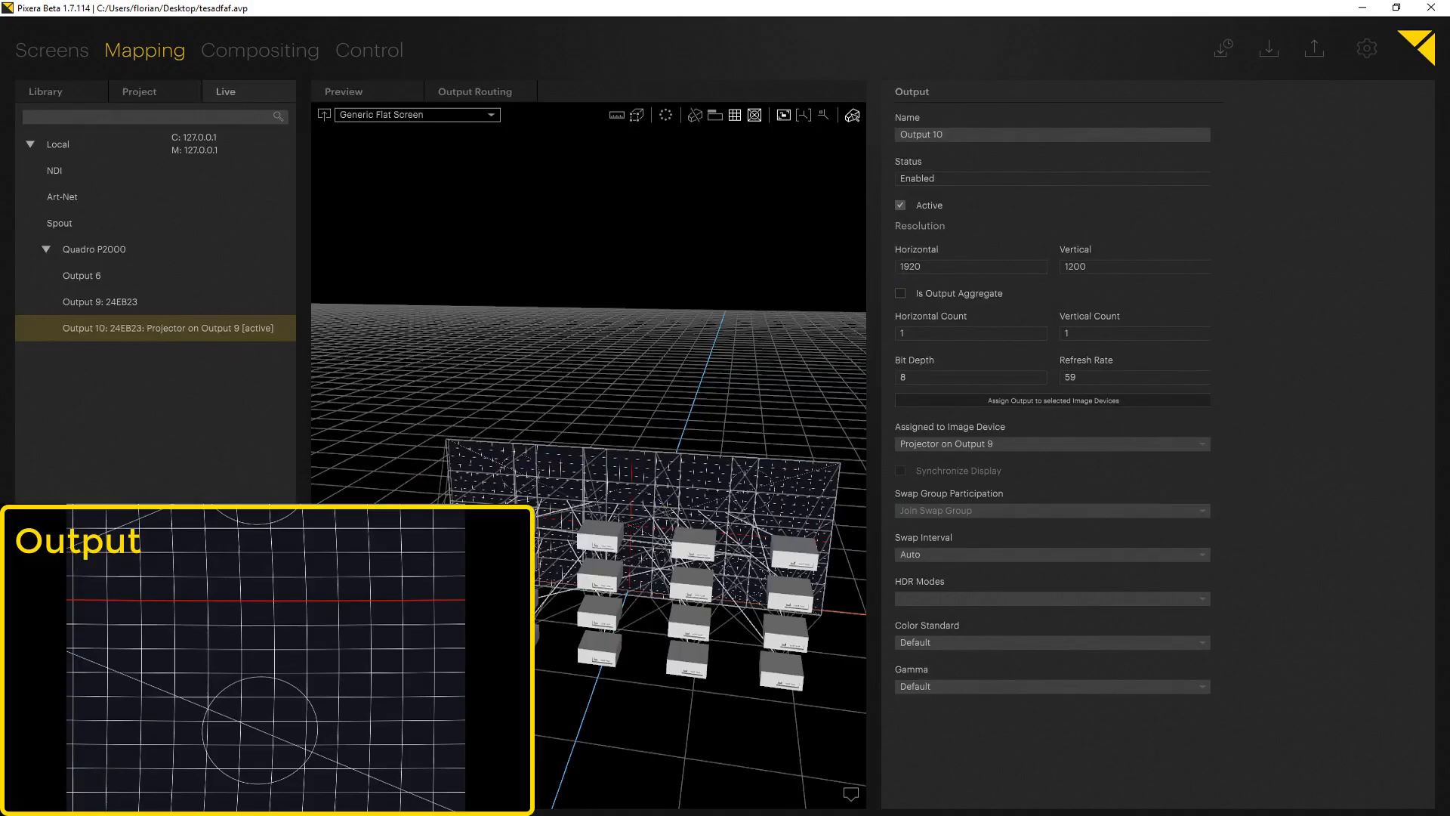
Warp Projector on Output 9 with its FFD Modifier, recentring the middle control point and raising the bottom-middle point
{"action": "left_click", "coordinate": [417, 489]}
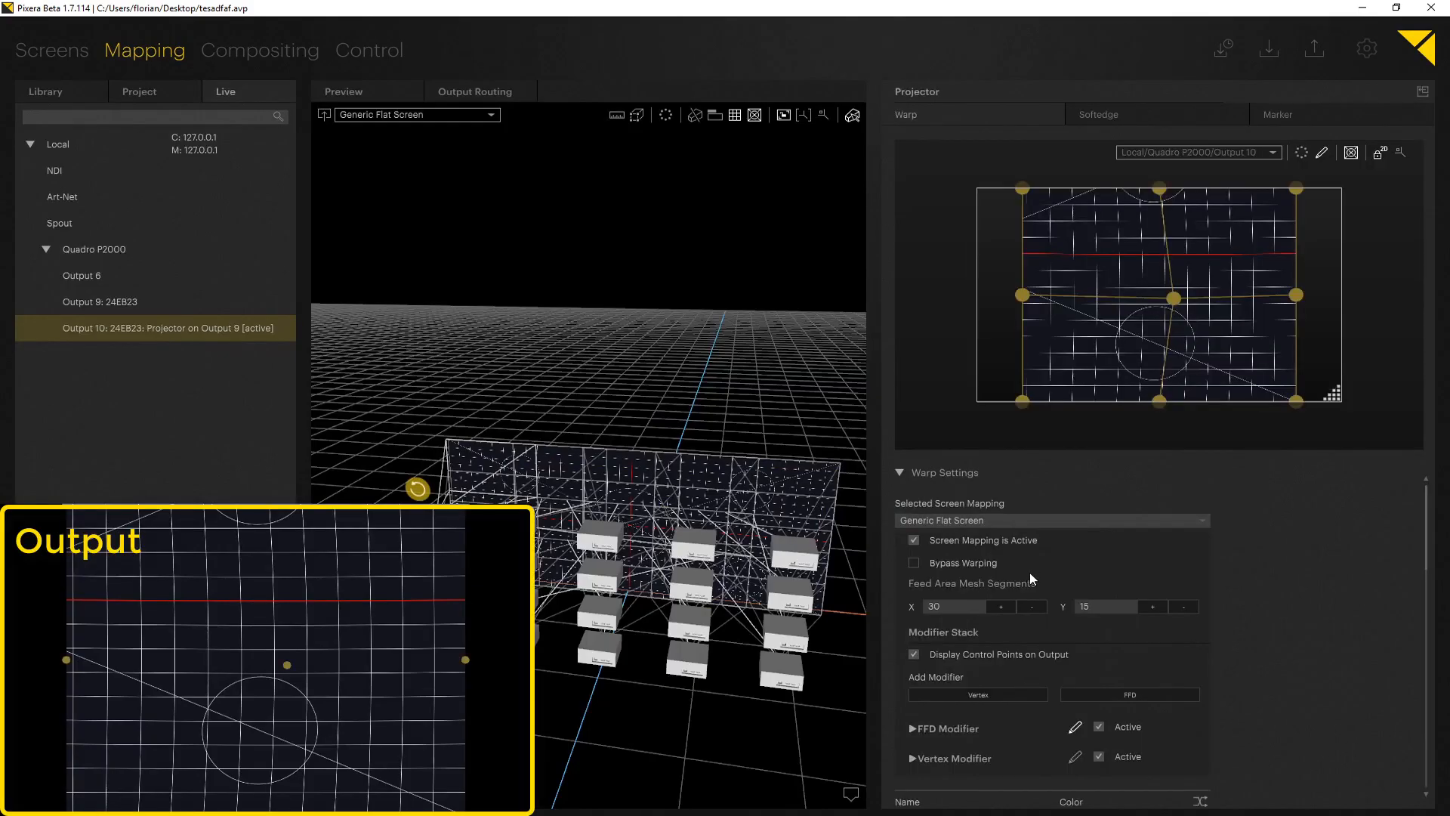
{"action": "scroll", "coordinate": [1032, 579], "scroll_direction": "down", "scroll_amount": 3}
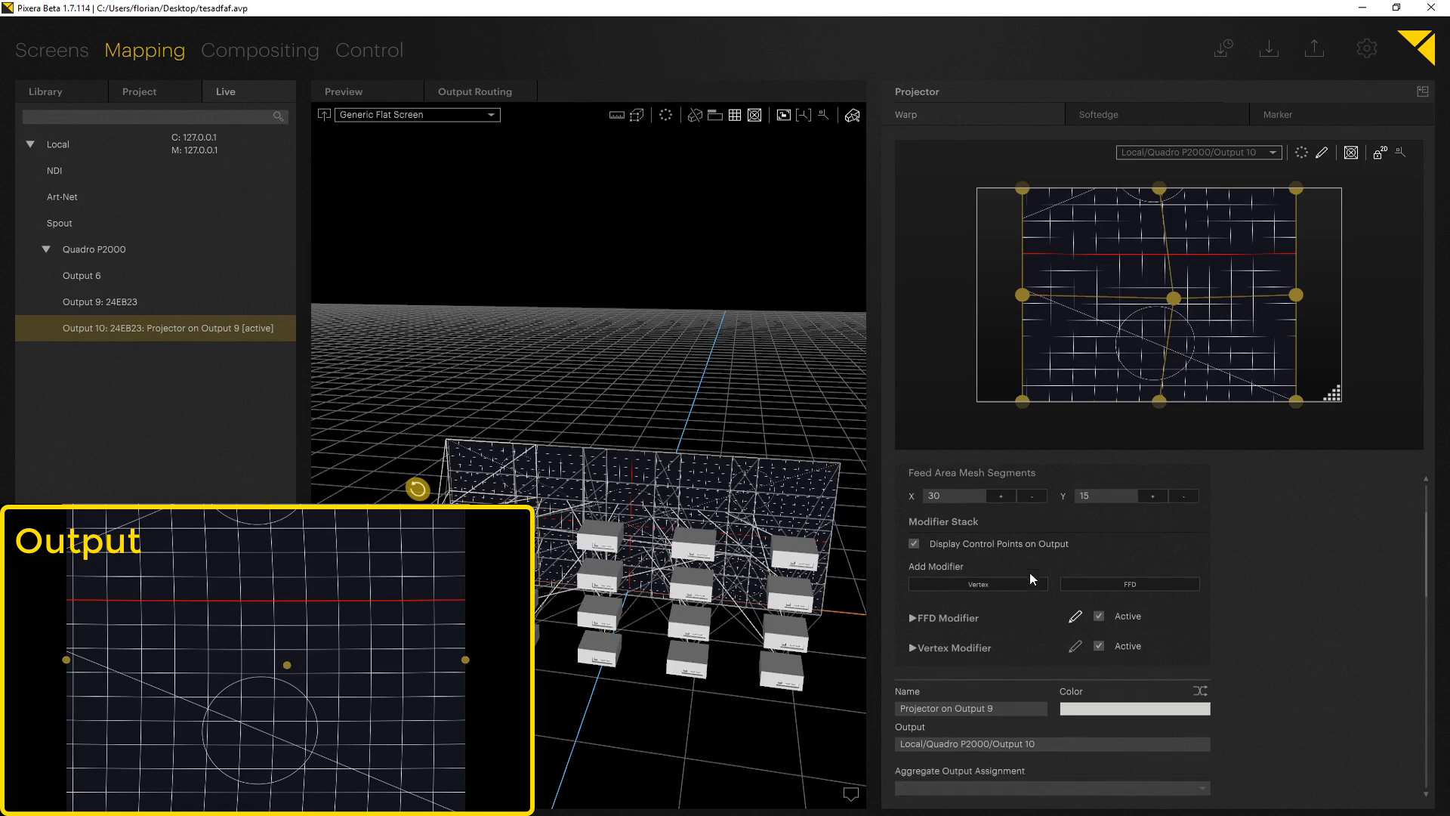
{"action": "left_click", "coordinate": [912, 617]}
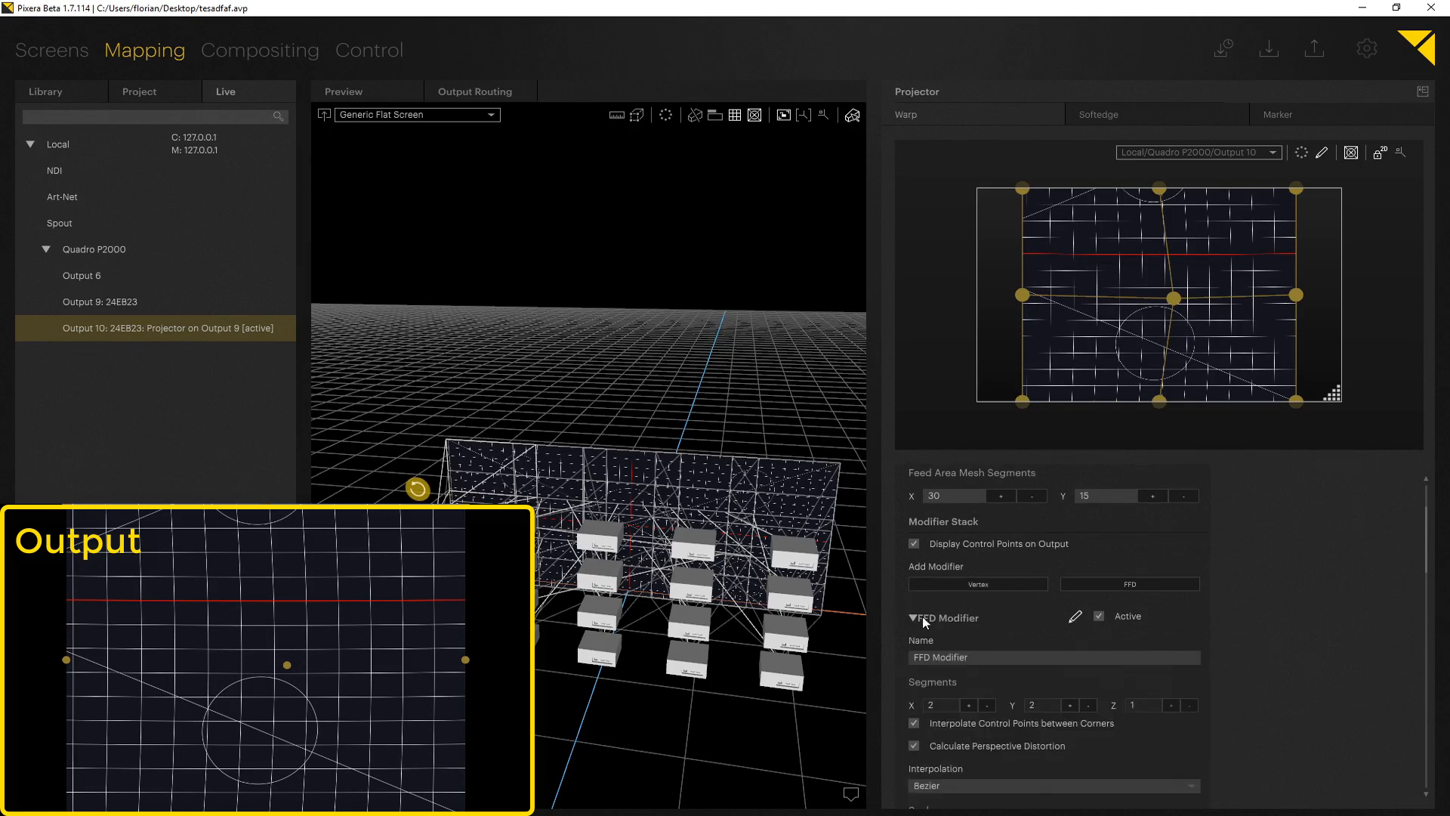
{"action": "mouse_move", "coordinate": [1176, 308]}
{"action": "left_mouse_down"}
{"action": "mouse_move", "coordinate": [1122, 341]}
{"action": "mouse_move", "coordinate": [1143, 335]}
{"action": "mouse_move", "coordinate": [1194, 240]}
{"action": "mouse_move", "coordinate": [1222, 272]}
{"action": "mouse_move", "coordinate": [1211, 312]}
{"action": "mouse_move", "coordinate": [1159, 305]}
{"action": "left_mouse_up"}
{"action": "left_click_drag", "start_coordinate": [1160, 401], "coordinate": [1162, 340]}
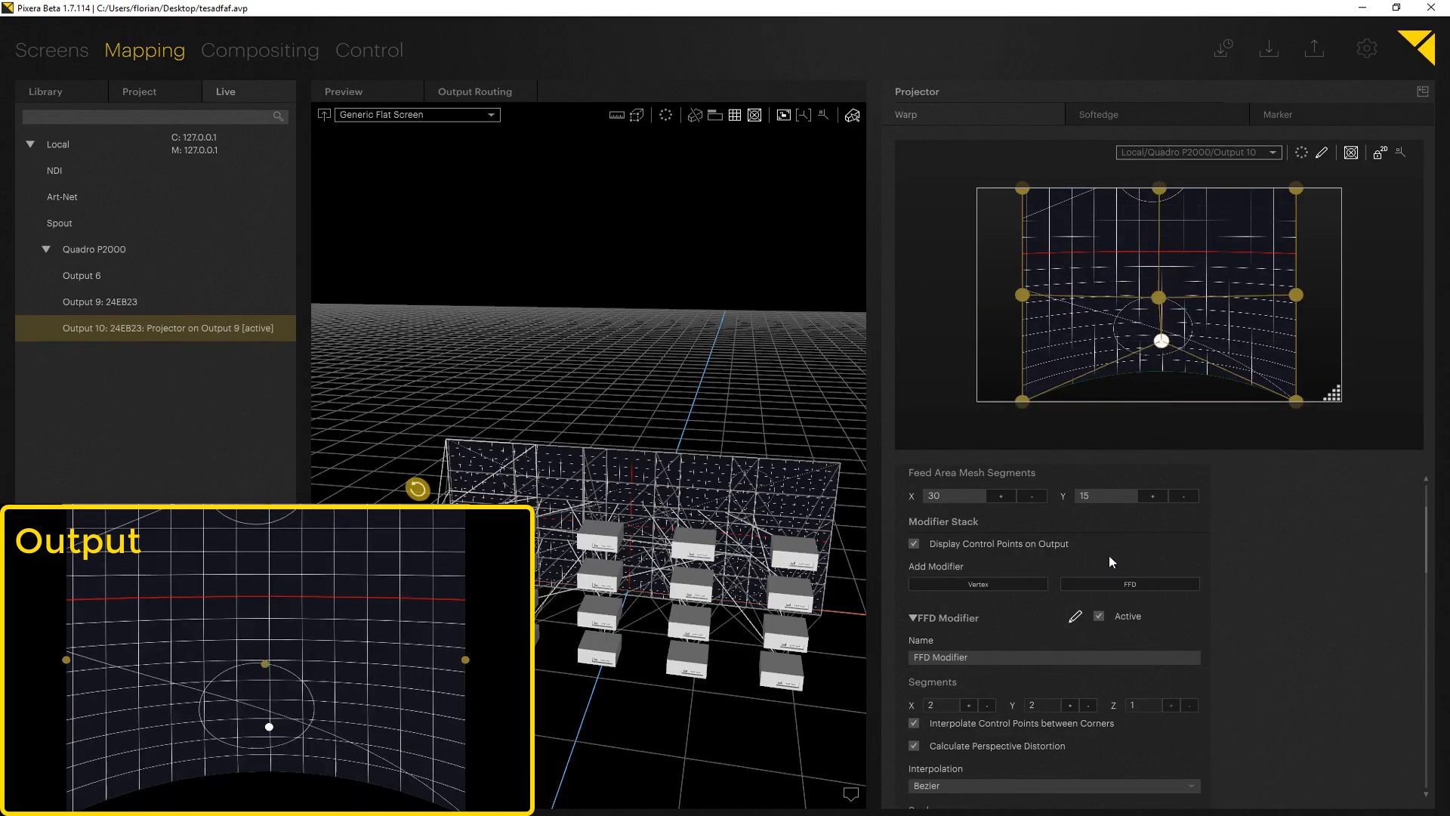
Set the FFD Modifier's interpolation to Linear and reposition the bottom-middle and centre control points of the warp
{"action": "scroll", "coordinate": [1031, 626], "scroll_direction": "down", "scroll_amount": 3}
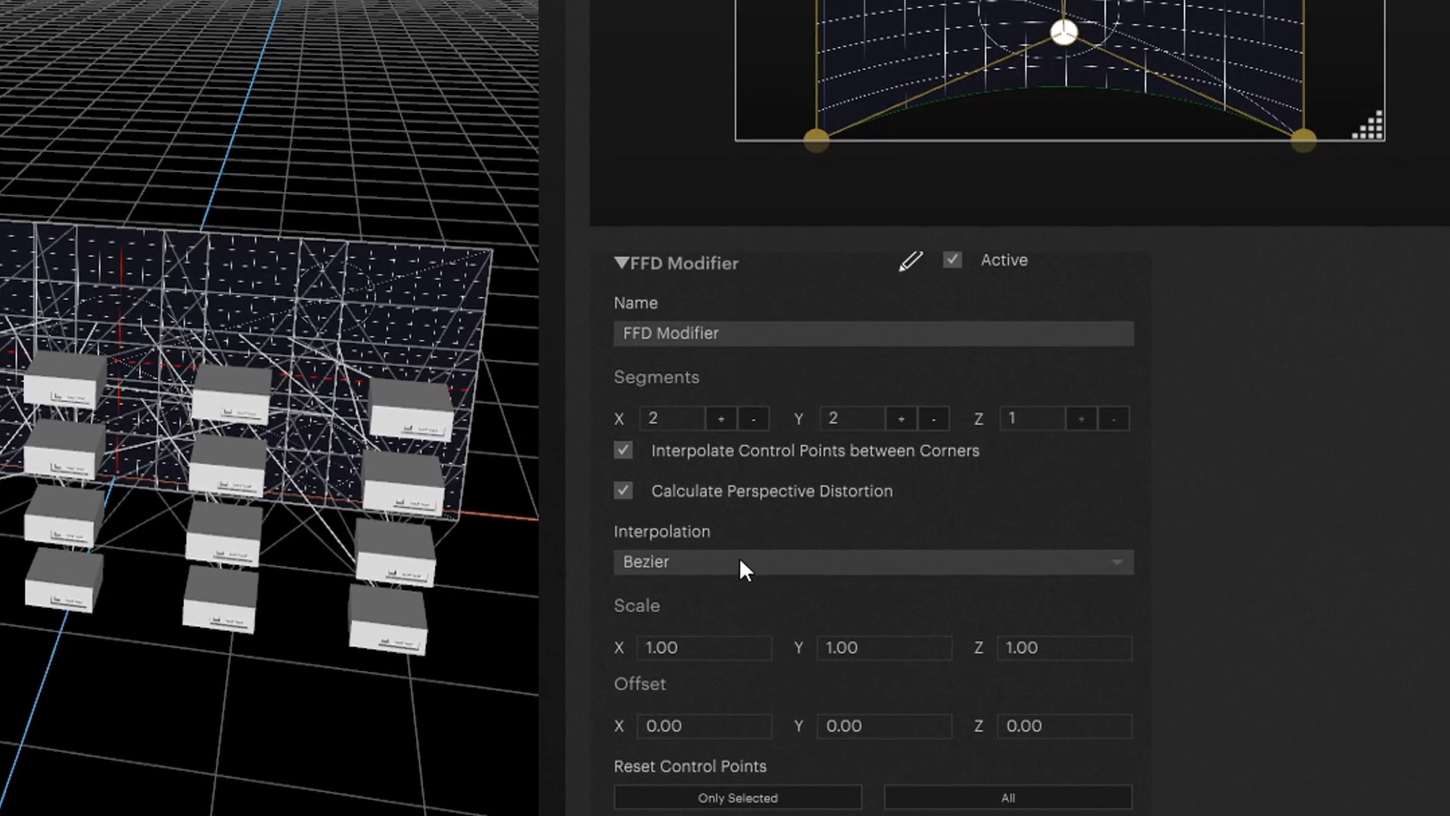
{"action": "left_click", "coordinate": [720, 555]}
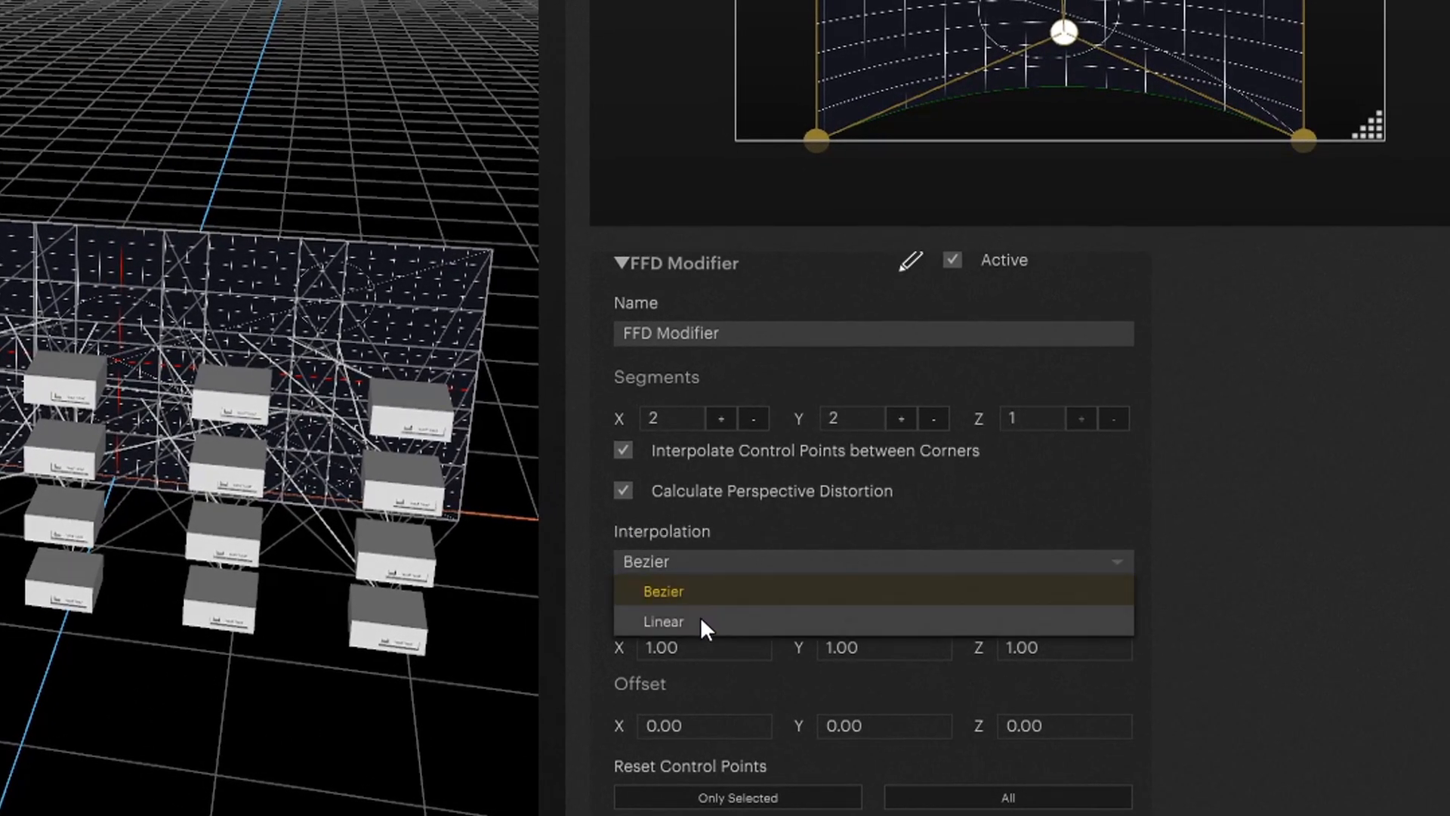
{"action": "left_click", "coordinate": [700, 616]}
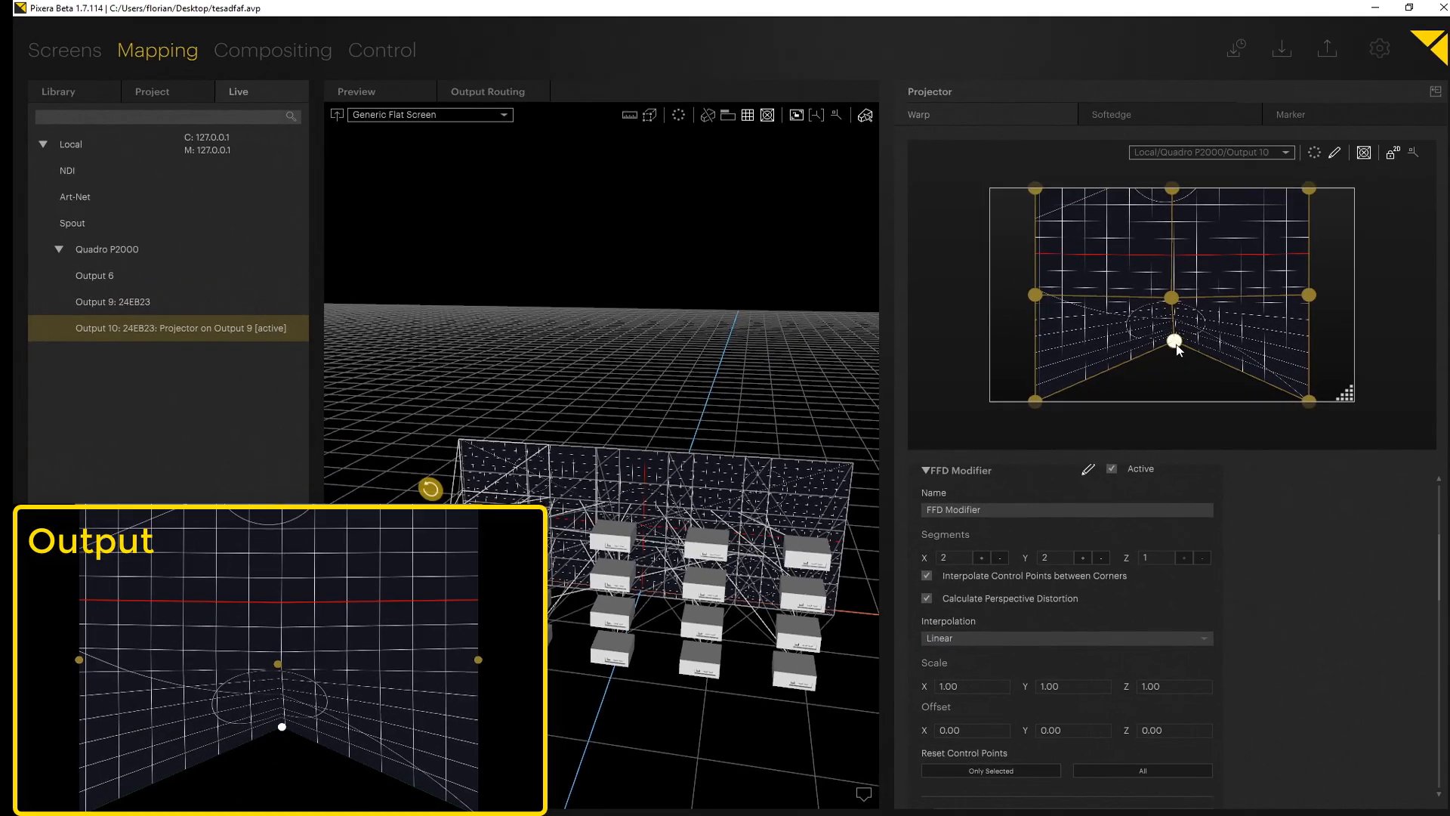
{"action": "left_click_drag", "start_coordinate": [1175, 342], "coordinate": [1173, 372]}
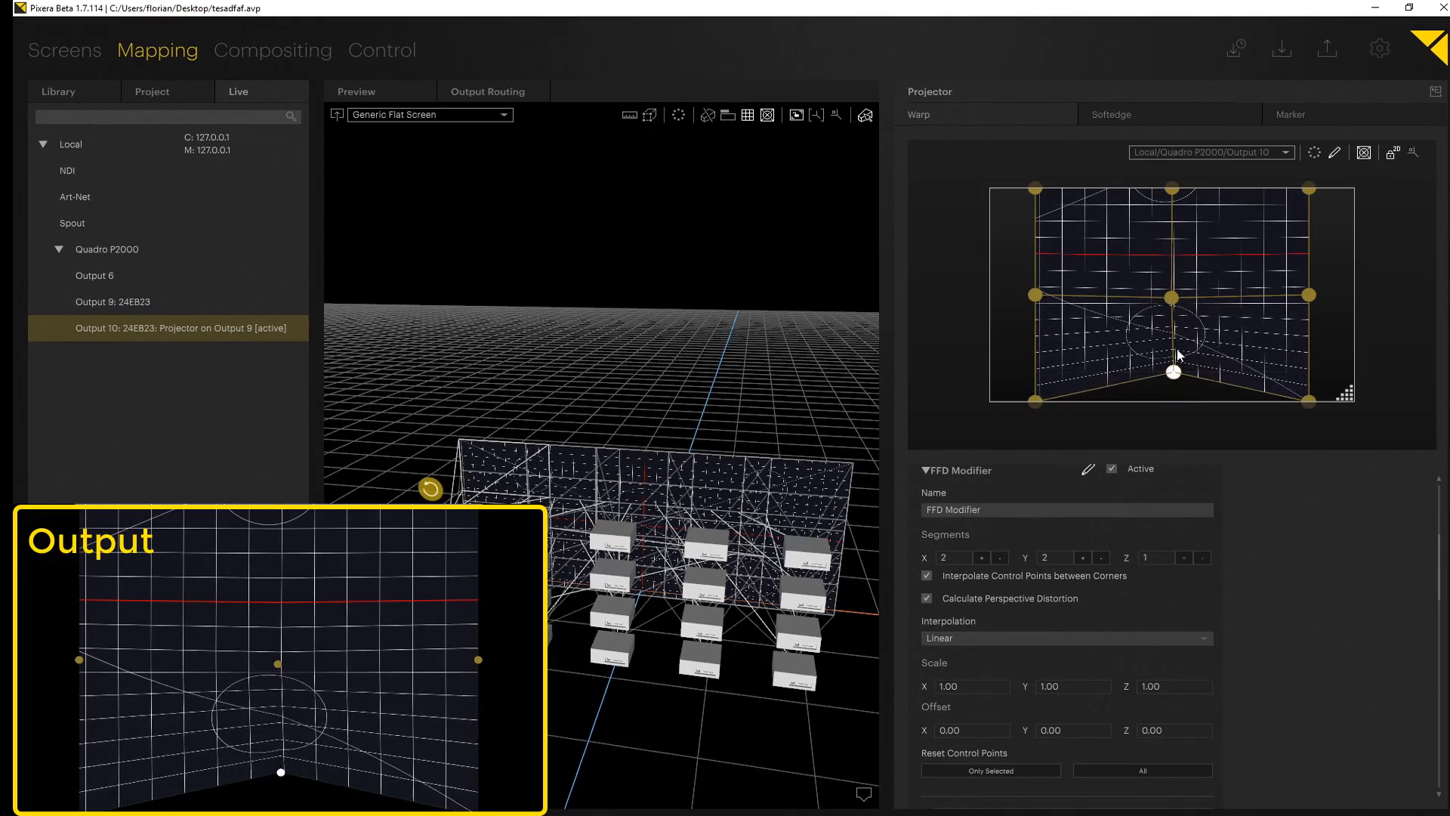
{"action": "mouse_move", "coordinate": [1172, 297]}
{"action": "left_mouse_down"}
{"action": "mouse_move", "coordinate": [1201, 262]}
{"action": "mouse_move", "coordinate": [1188, 279]}
{"action": "left_mouse_up"}
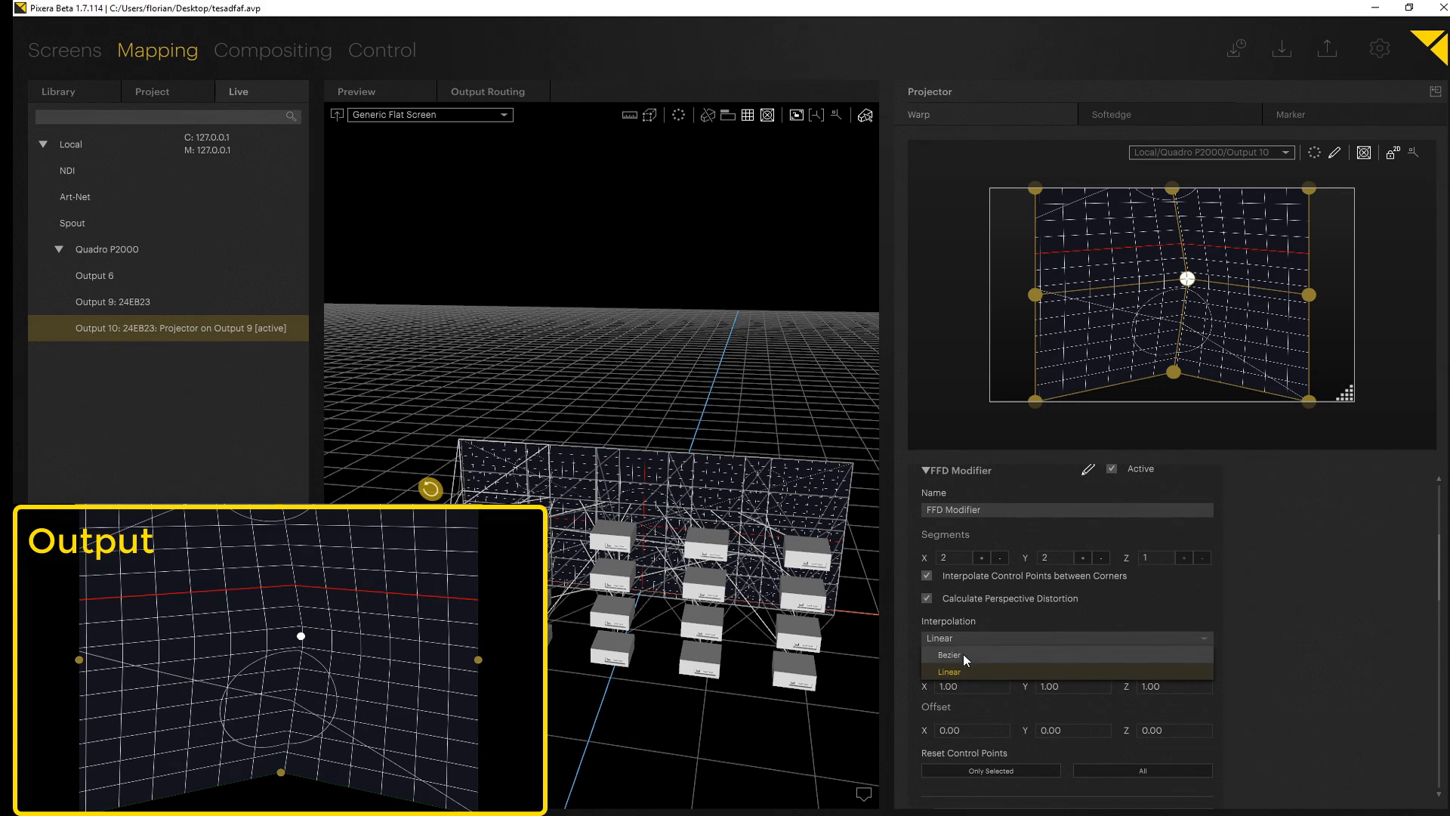
Set the FFD Modifier's interpolation to Bezier and raise the bottom-middle control point slightly
{"action": "left_click", "coordinate": [988, 657]}
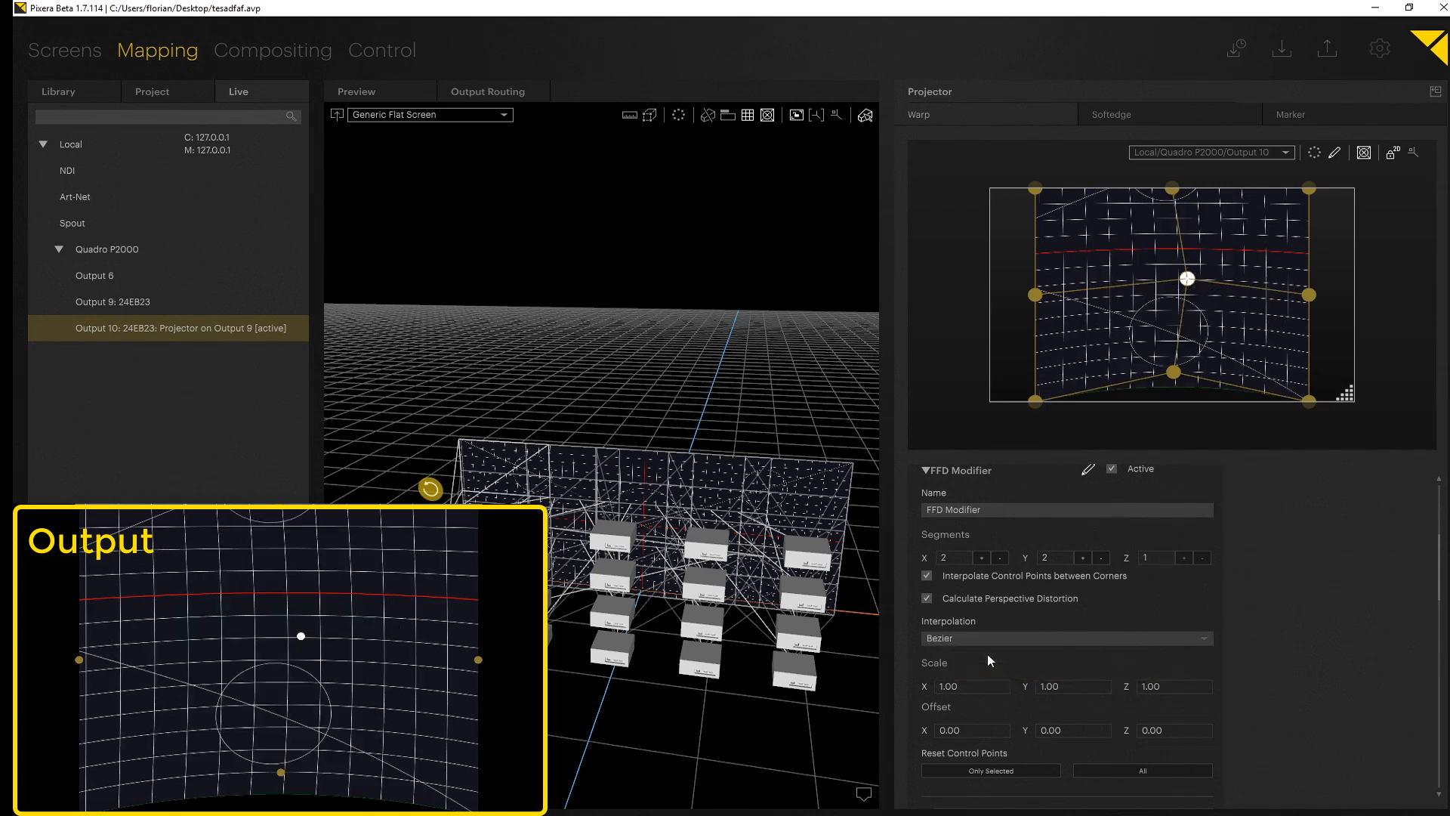
{"action": "mouse_move", "coordinate": [1174, 371]}
{"action": "left_mouse_down"}
{"action": "mouse_move", "coordinate": [1175, 333]}
{"action": "mouse_move", "coordinate": [1176, 373]}
{"action": "mouse_move", "coordinate": [1177, 348]}
{"action": "left_mouse_up"}
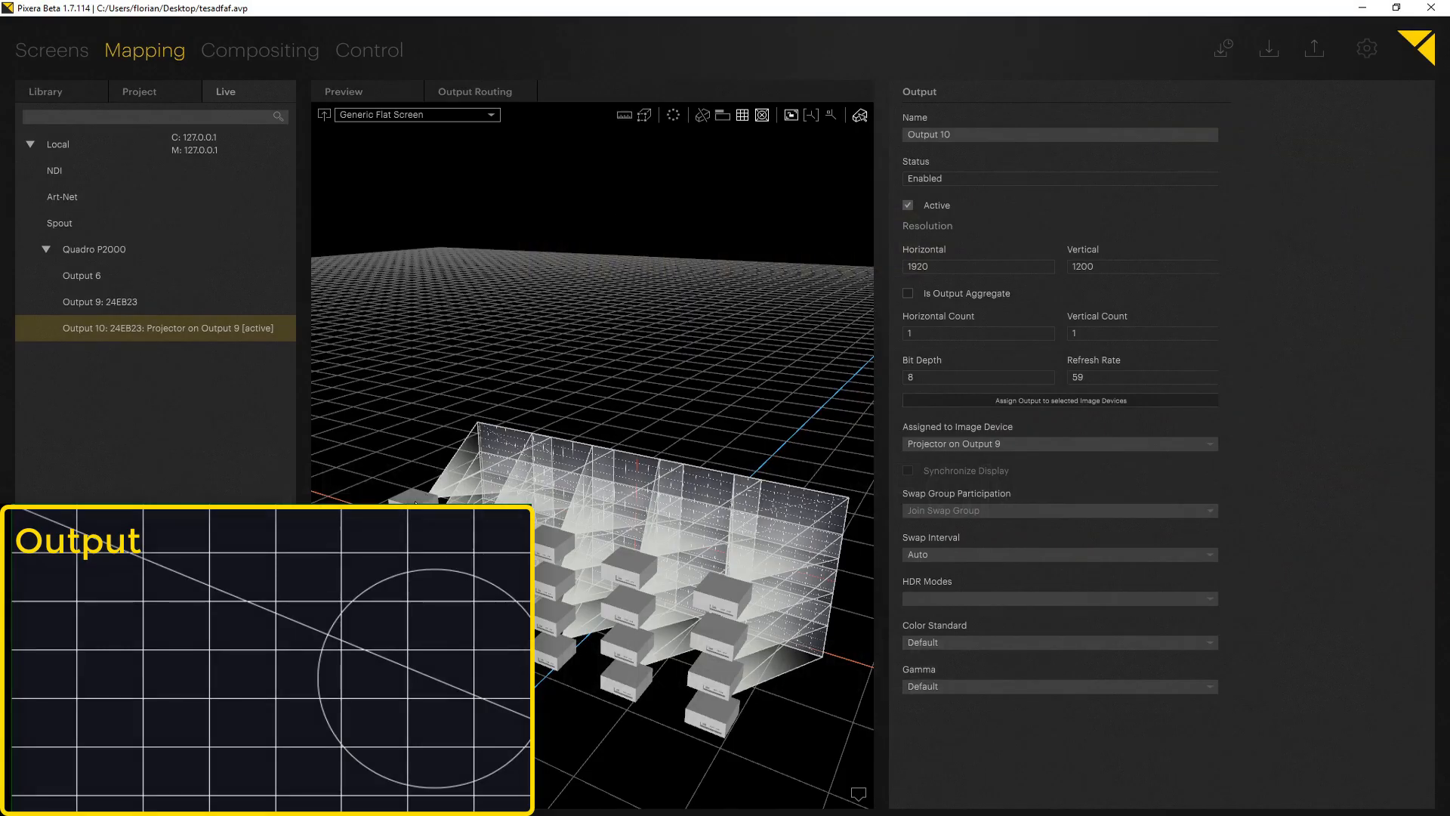
Select Projector on Output 9 and examine its Feed Areas alignment, overlap and orientation settings
{"action": "left_click", "coordinate": [415, 502]}
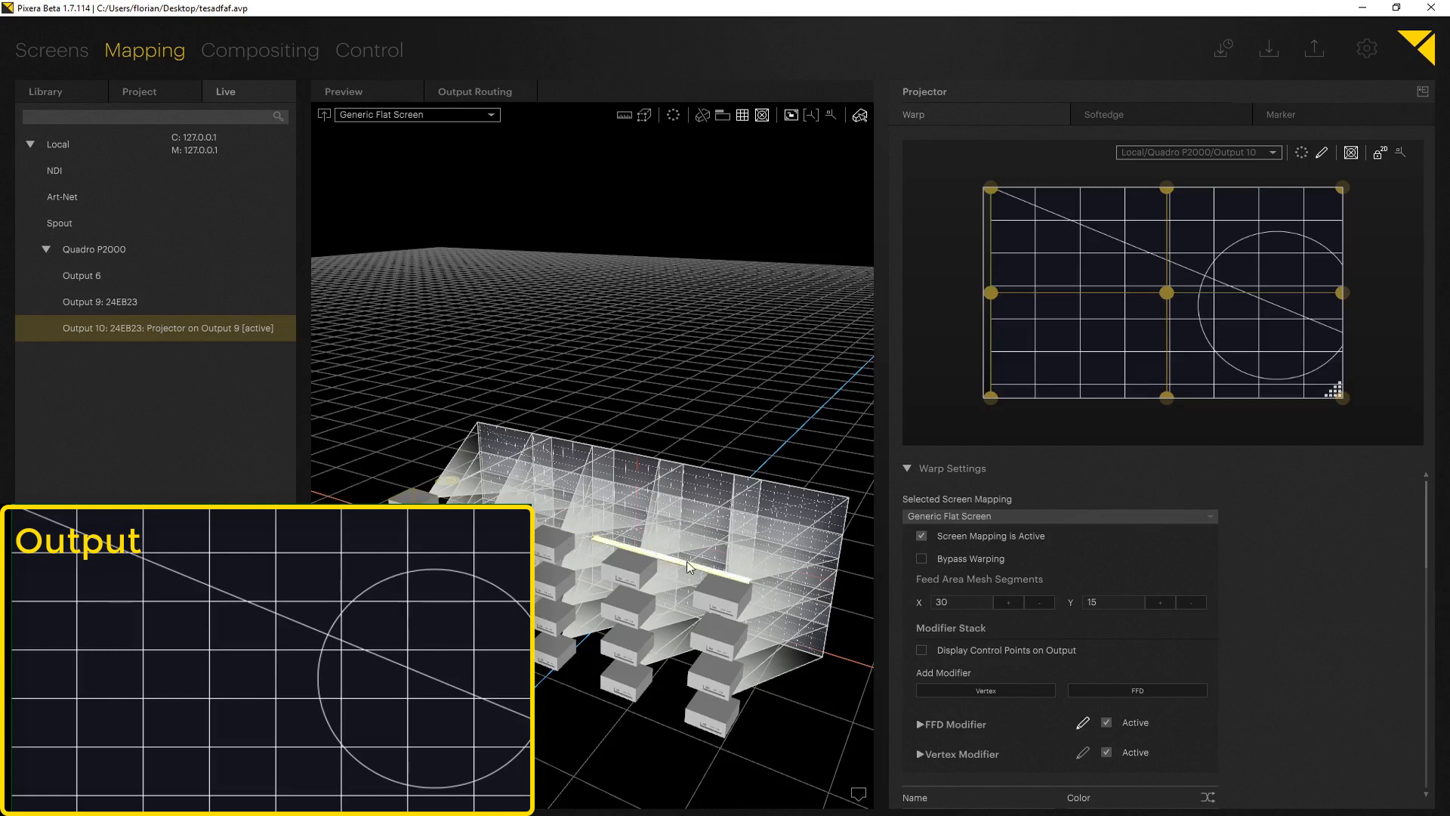
{"action": "scroll", "coordinate": [981, 646], "scroll_direction": "down", "scroll_amount": 5}
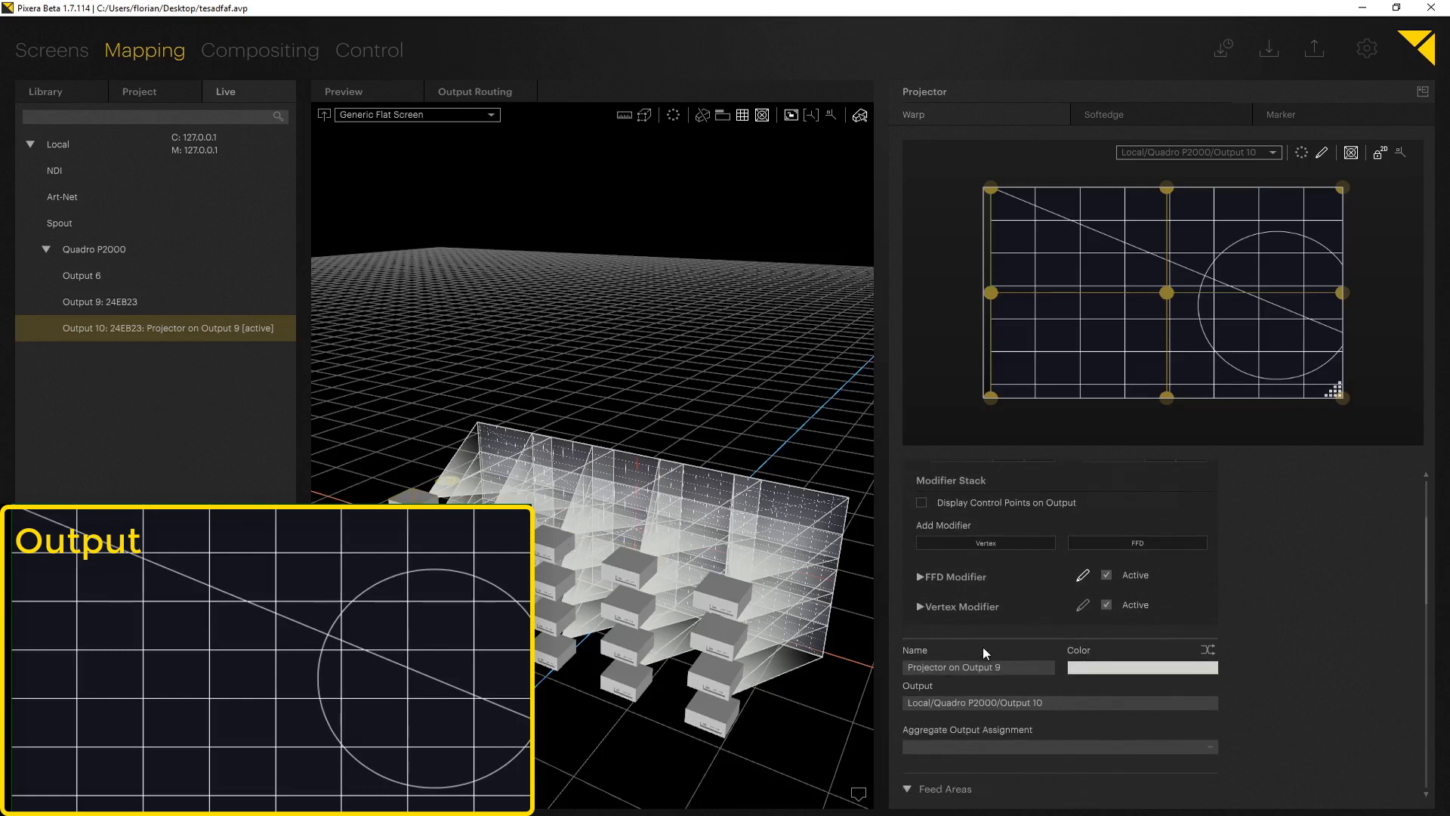
{"action": "scroll", "coordinate": [982, 647], "scroll_direction": "down", "scroll_amount": 3}
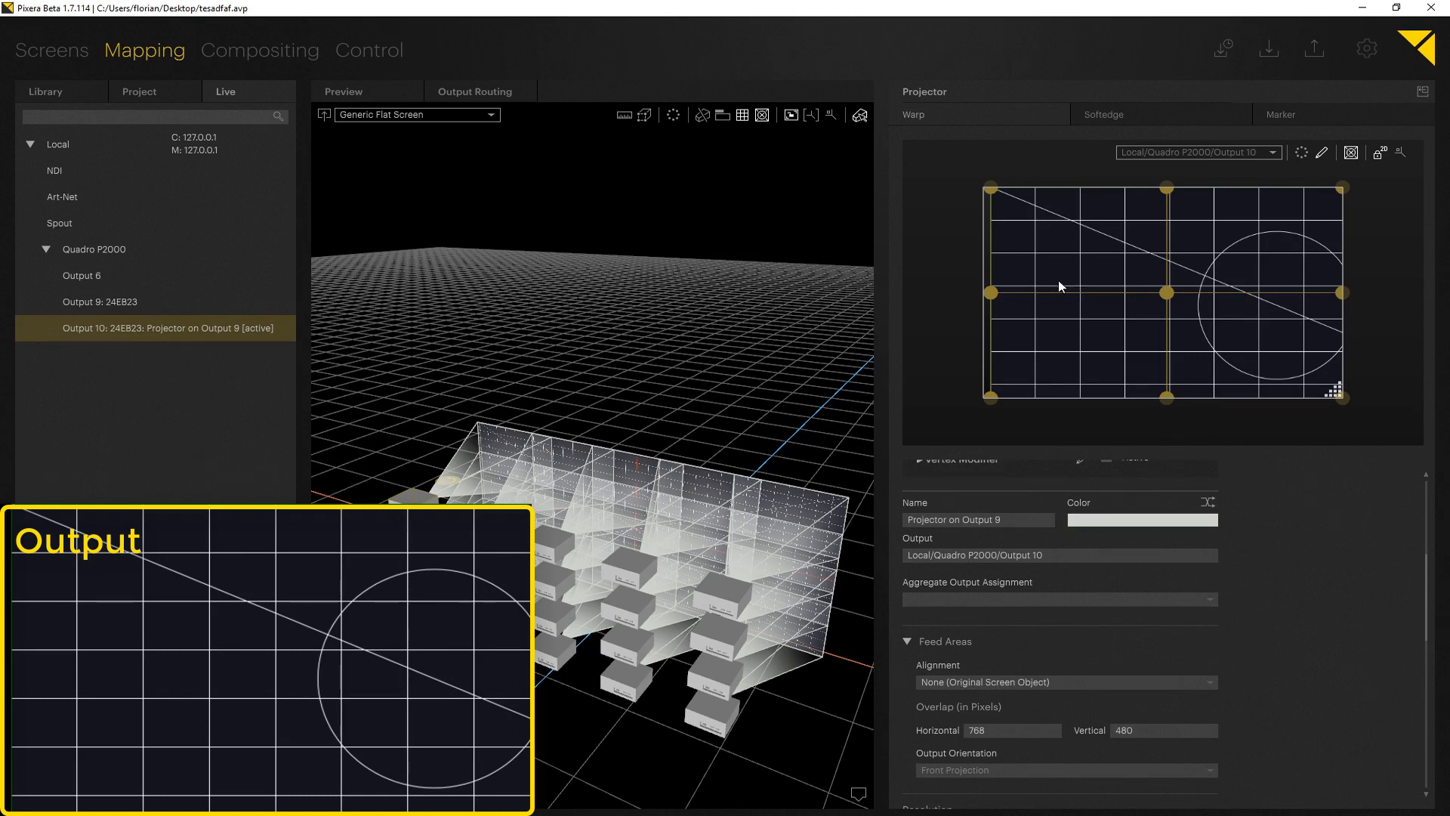
Display the mesh points of the Generic Flat Screen in the Screens workspace and inspect them
{"action": "left_click", "coordinate": [43, 52]}
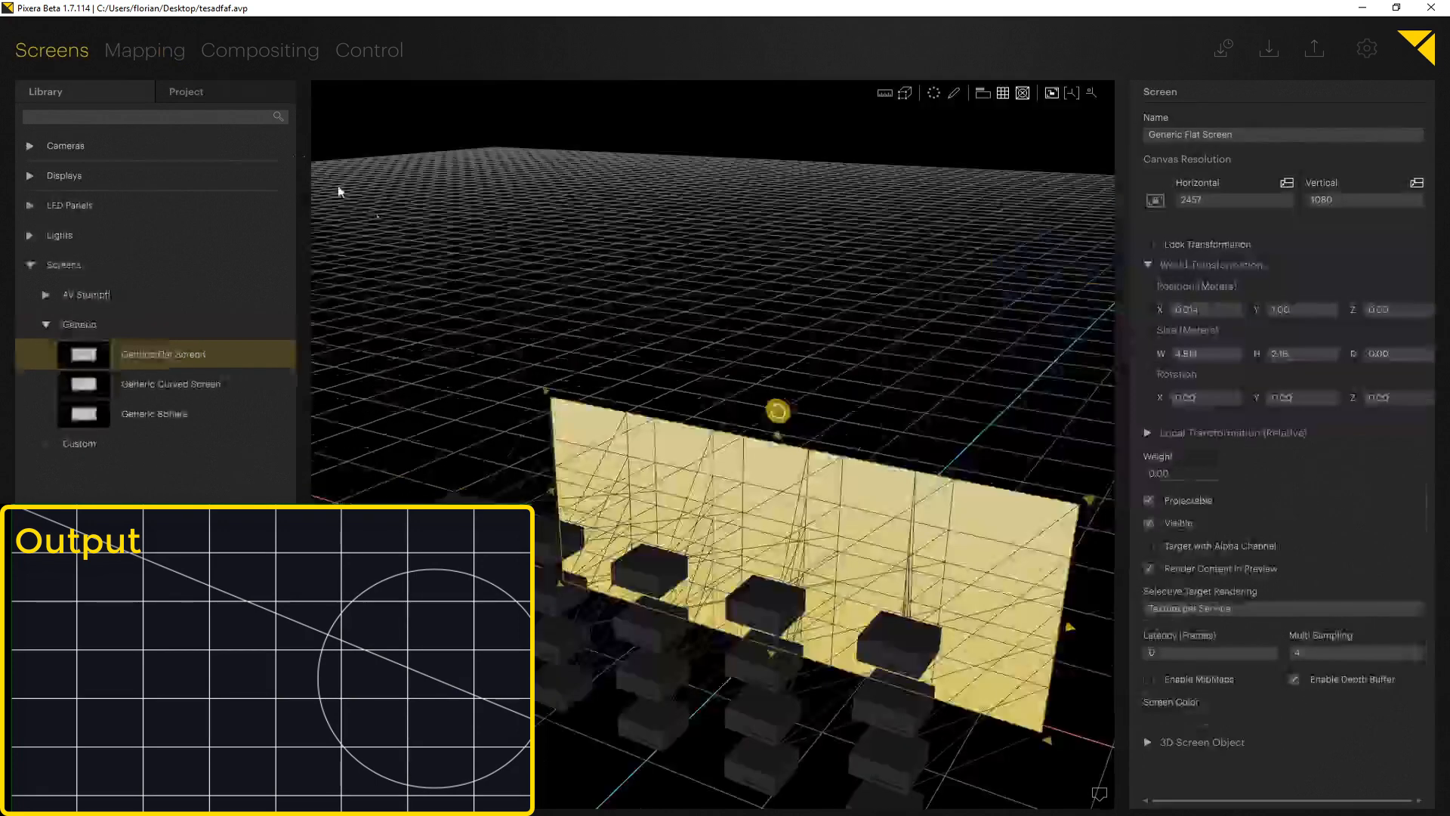
{"action": "left_click", "coordinate": [953, 96]}
{"action": "left_click", "coordinate": [953, 95]}
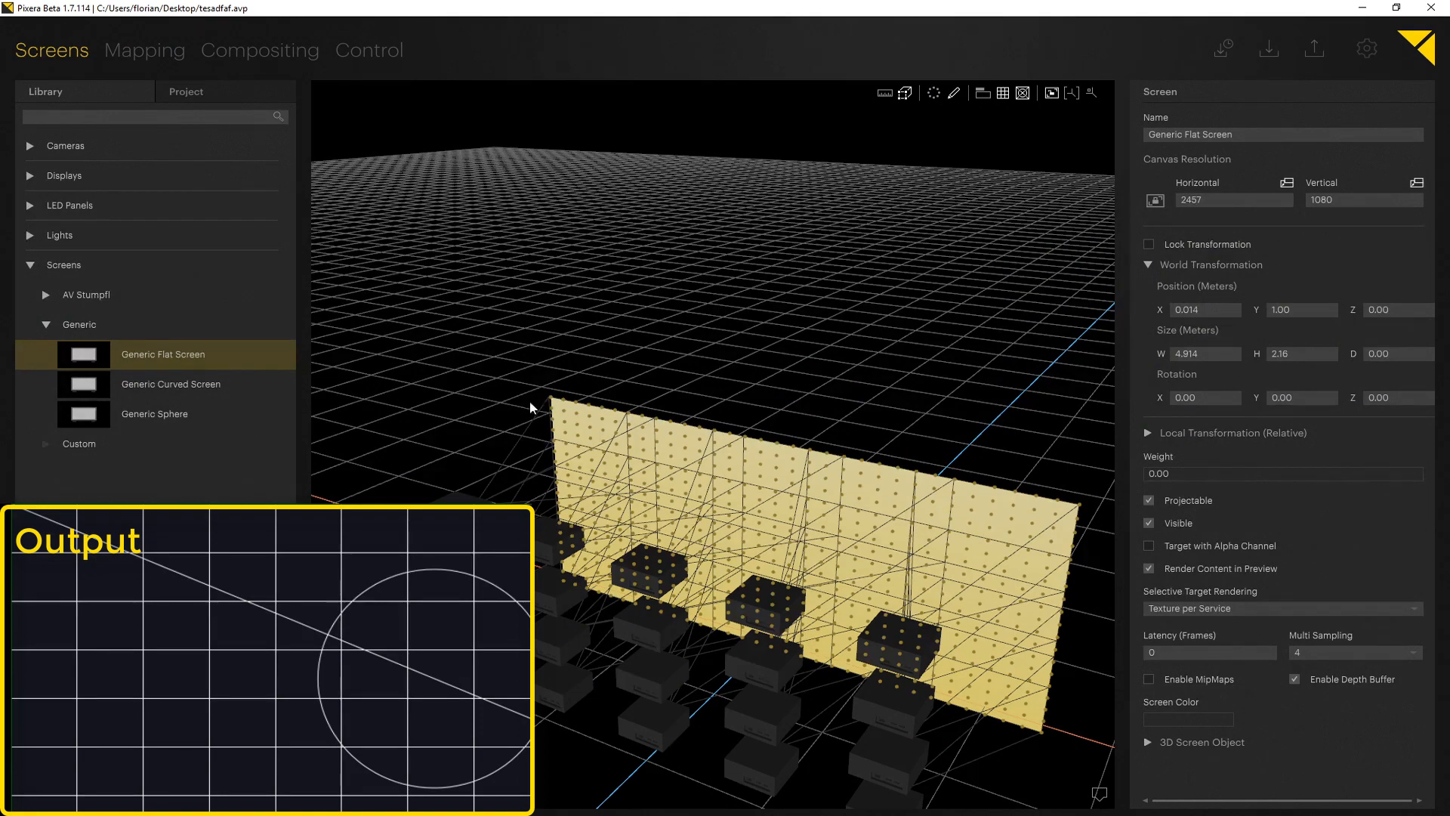
{"action": "middle_click_drag", "start_coordinate": [484, 441], "coordinate": [587, 411]}
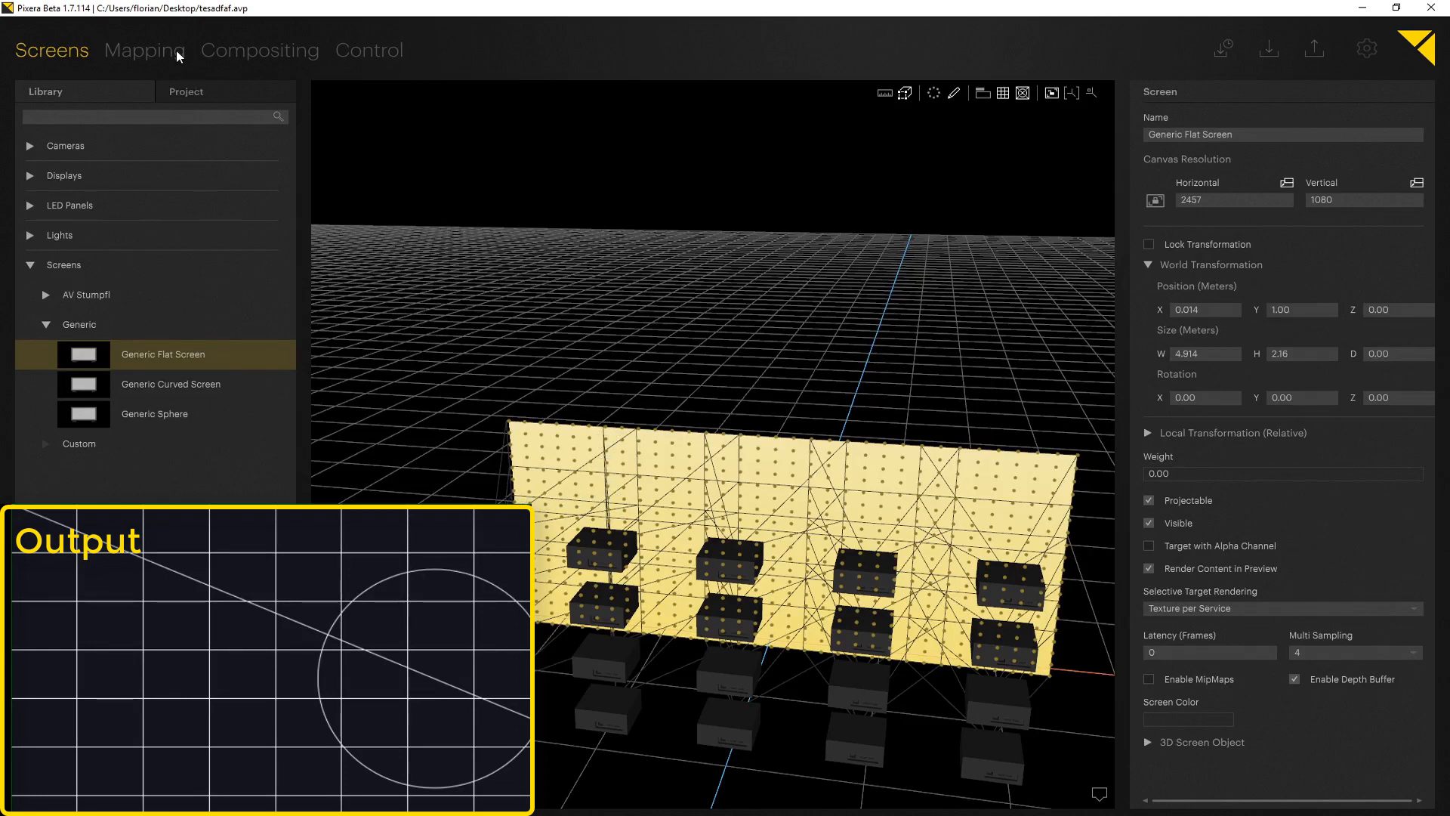
In the Mapping workspace, try distorting the projector's warp with its centre control point, return the point to the middle and deselect the projector
{"action": "left_click", "coordinate": [144, 50]}
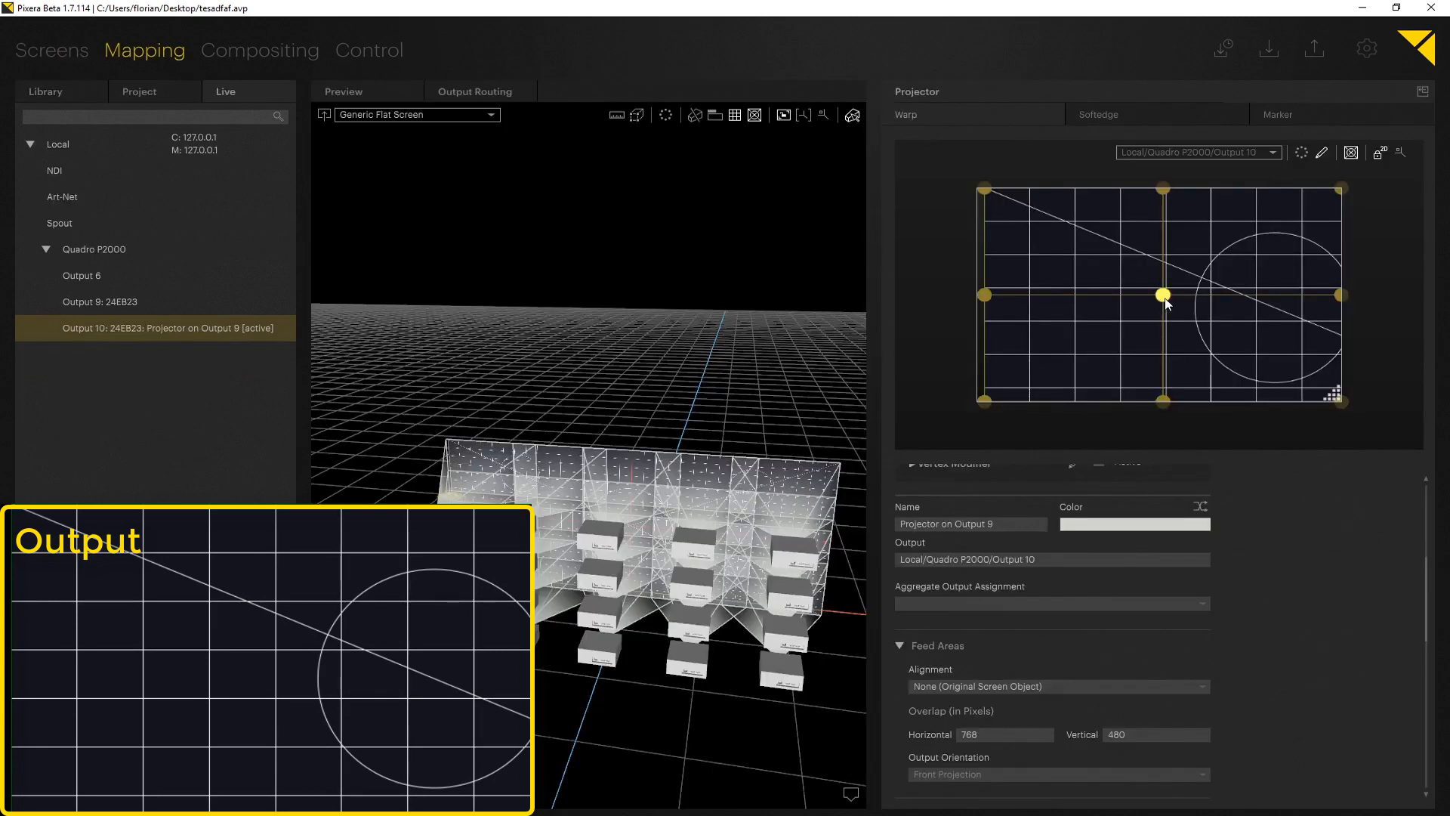
{"action": "left_click_drag", "start_coordinate": [1165, 302], "coordinate": [1032, 376]}
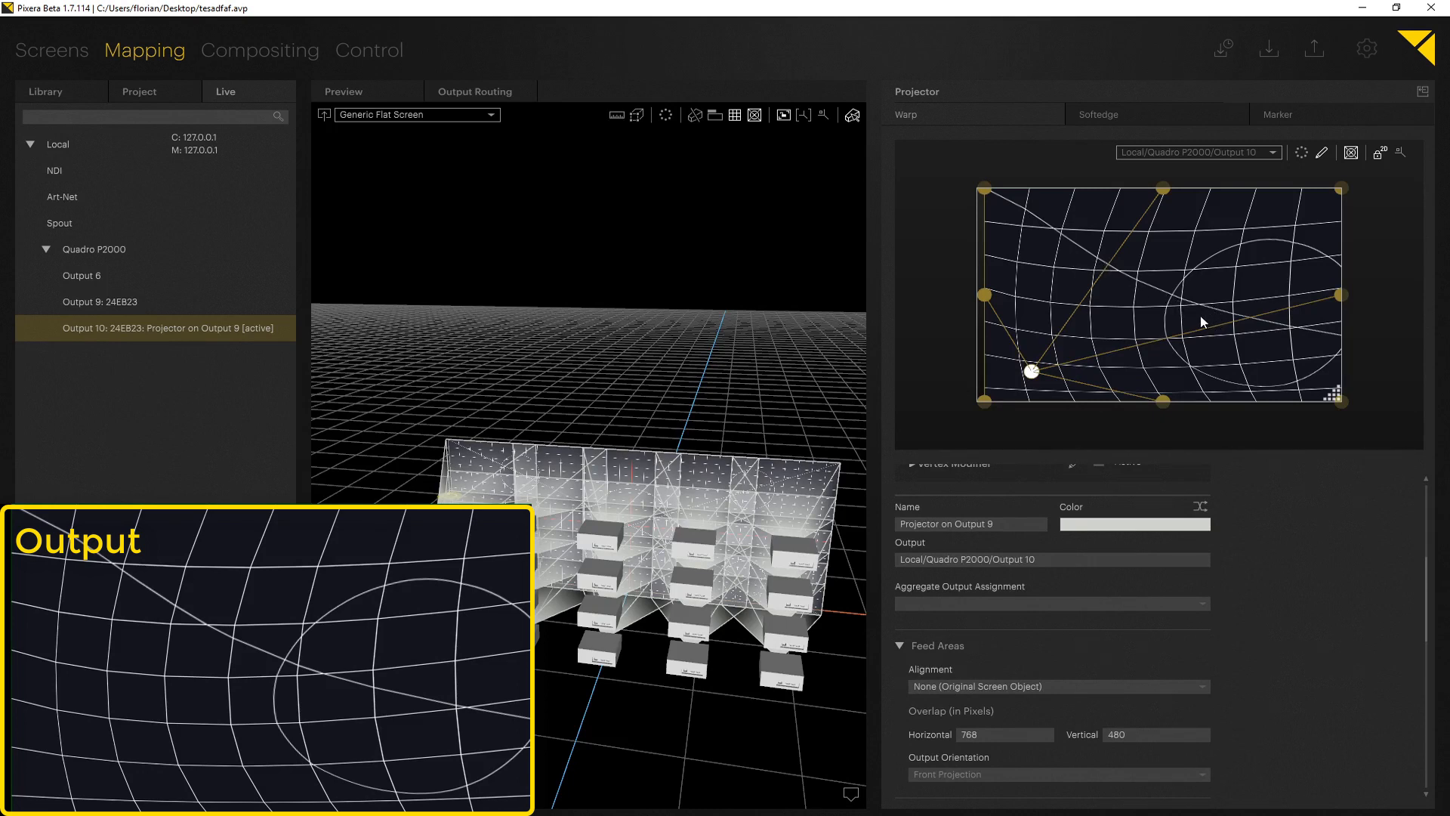
{"action": "left_click_drag", "start_coordinate": [1031, 371], "coordinate": [1164, 292]}
{"action": "left_click", "coordinate": [669, 373]}
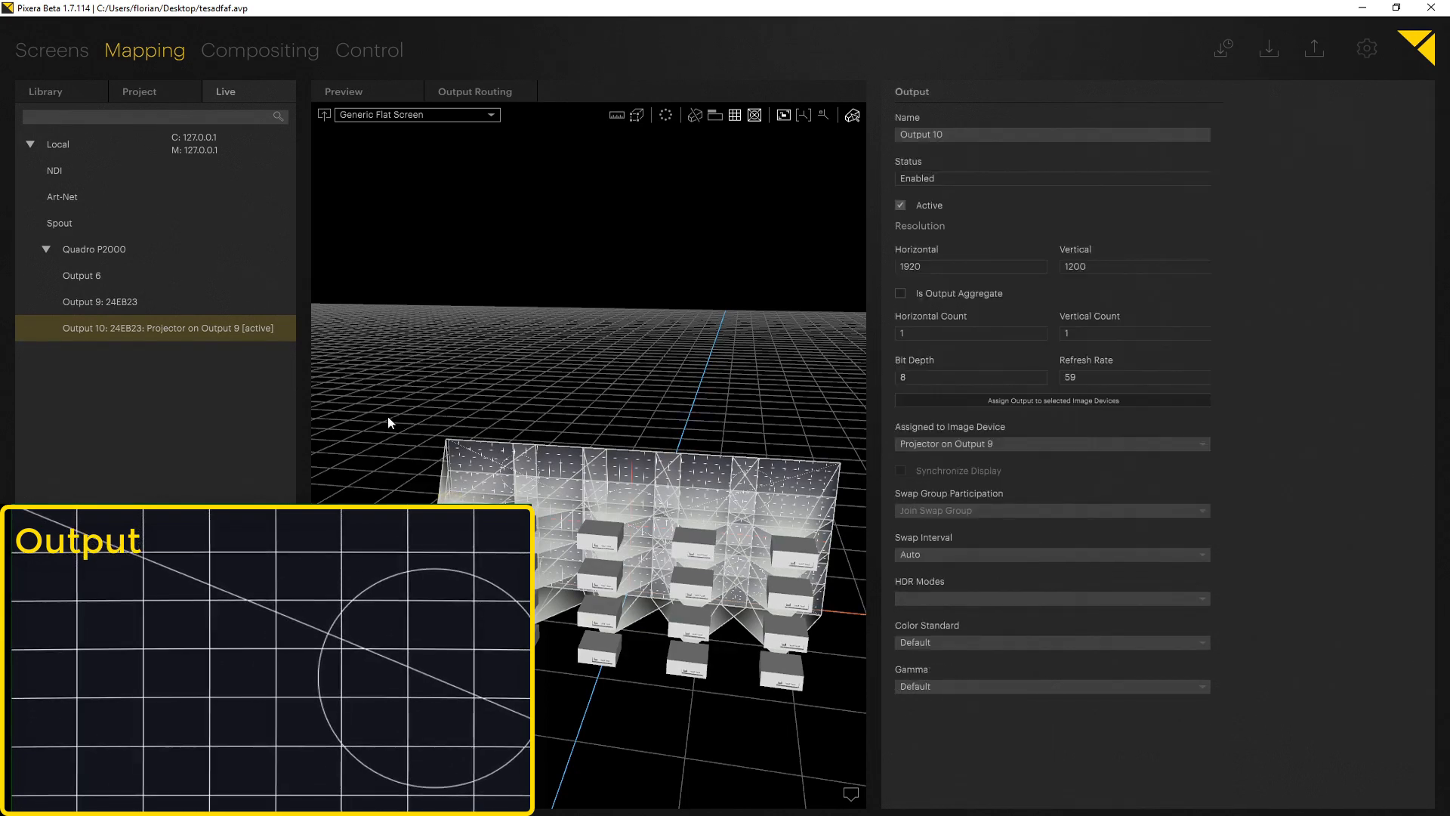
Select all the projectors in front of the flat screen and set their feed area alignment to Fit
{"action": "left_click", "coordinate": [396, 436]}
{"action": "left_click", "coordinate": [576, 500]}
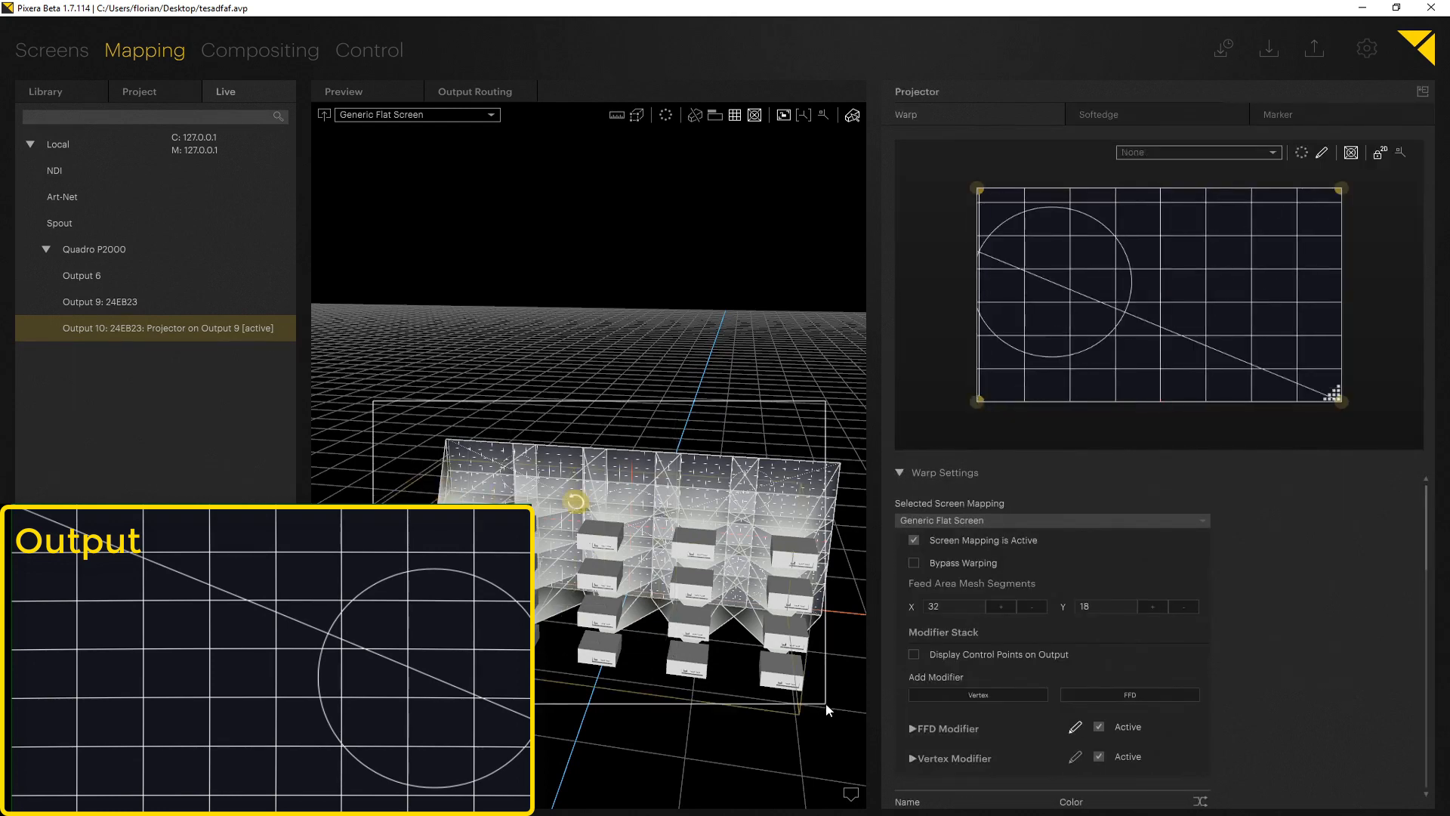
{"action": "scroll", "coordinate": [1044, 659], "scroll_direction": "down", "scroll_amount": 3}
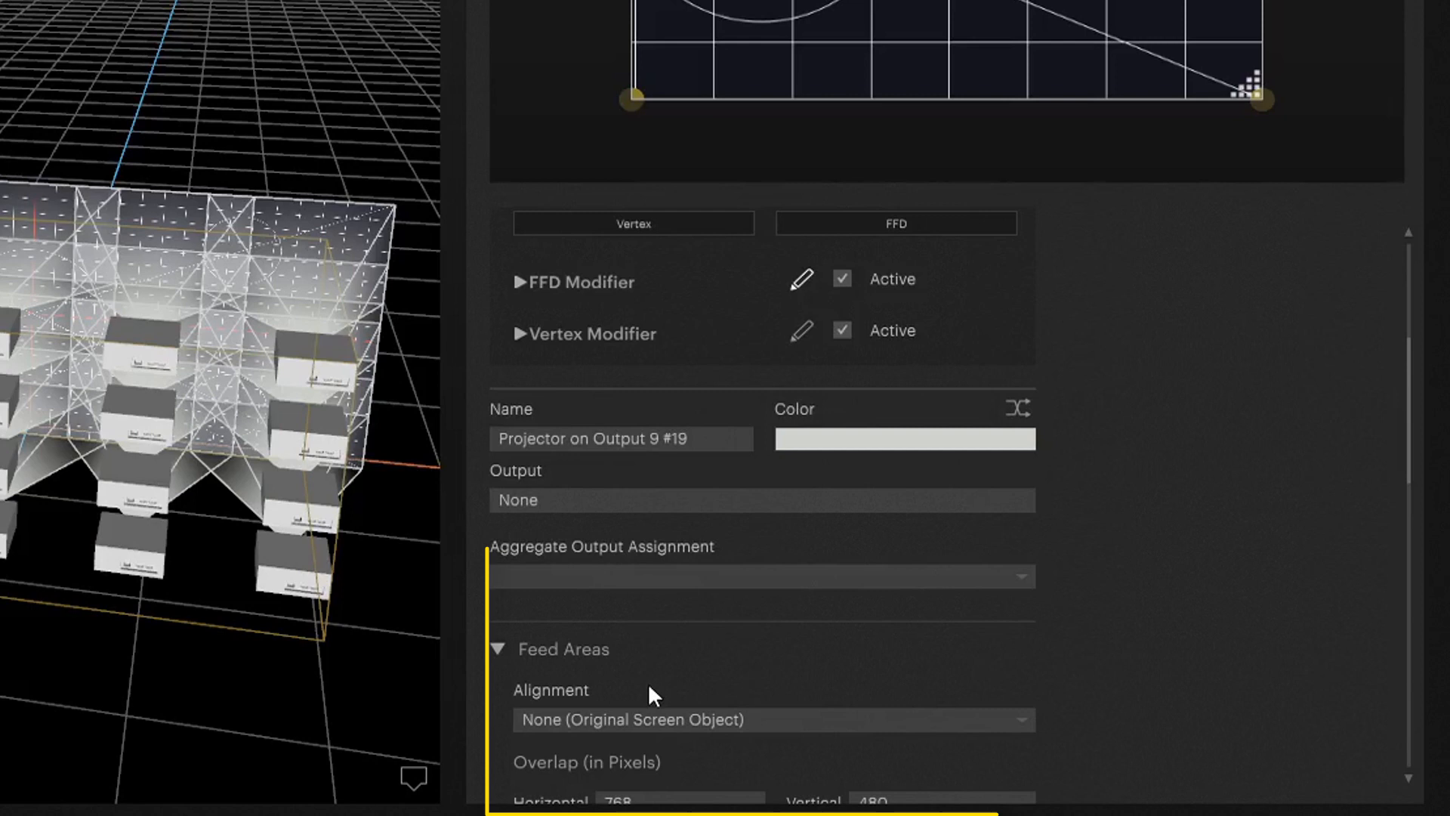
{"action": "left_click", "coordinate": [836, 791]}
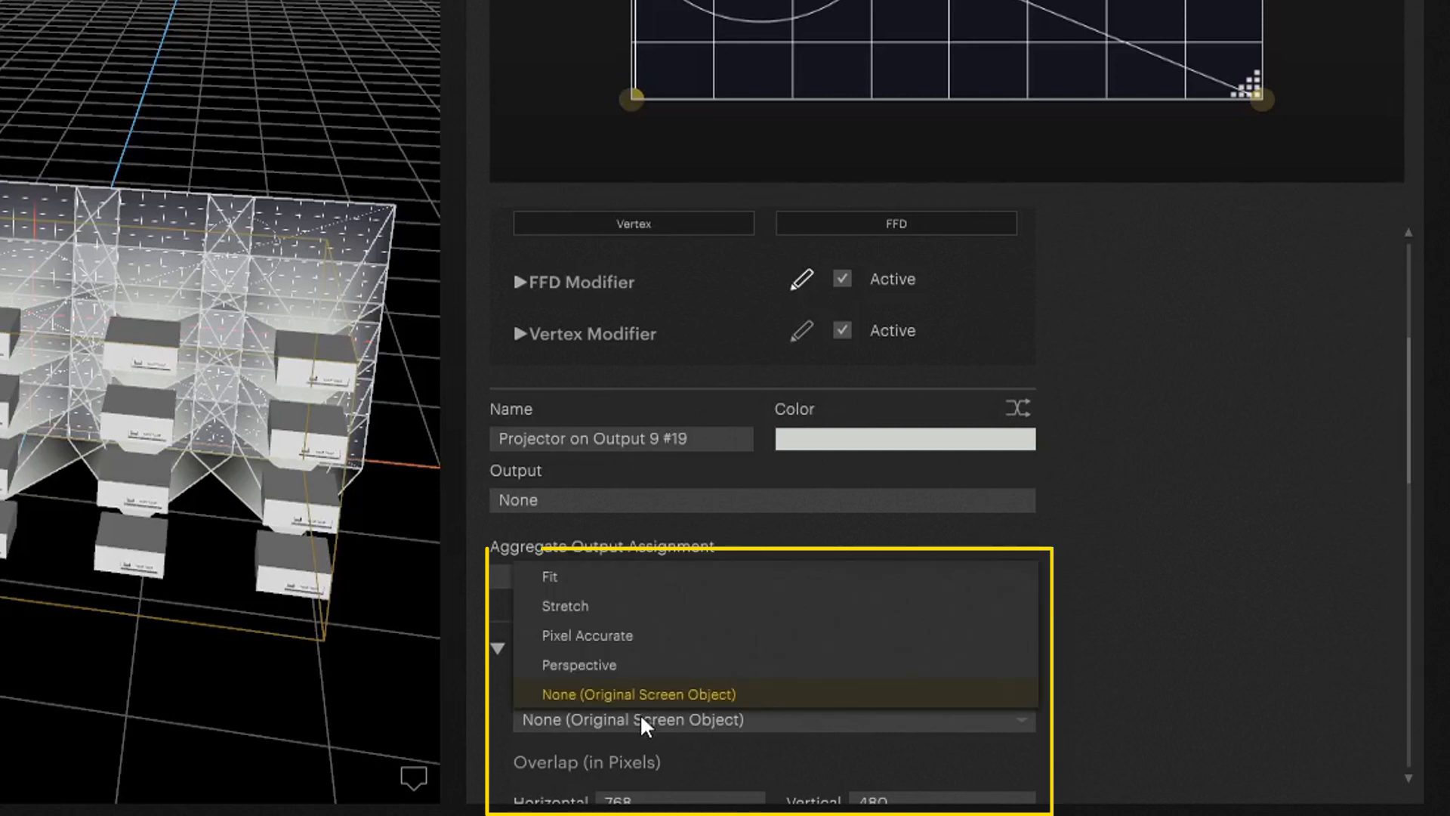
{"action": "left_click", "coordinate": [574, 577]}
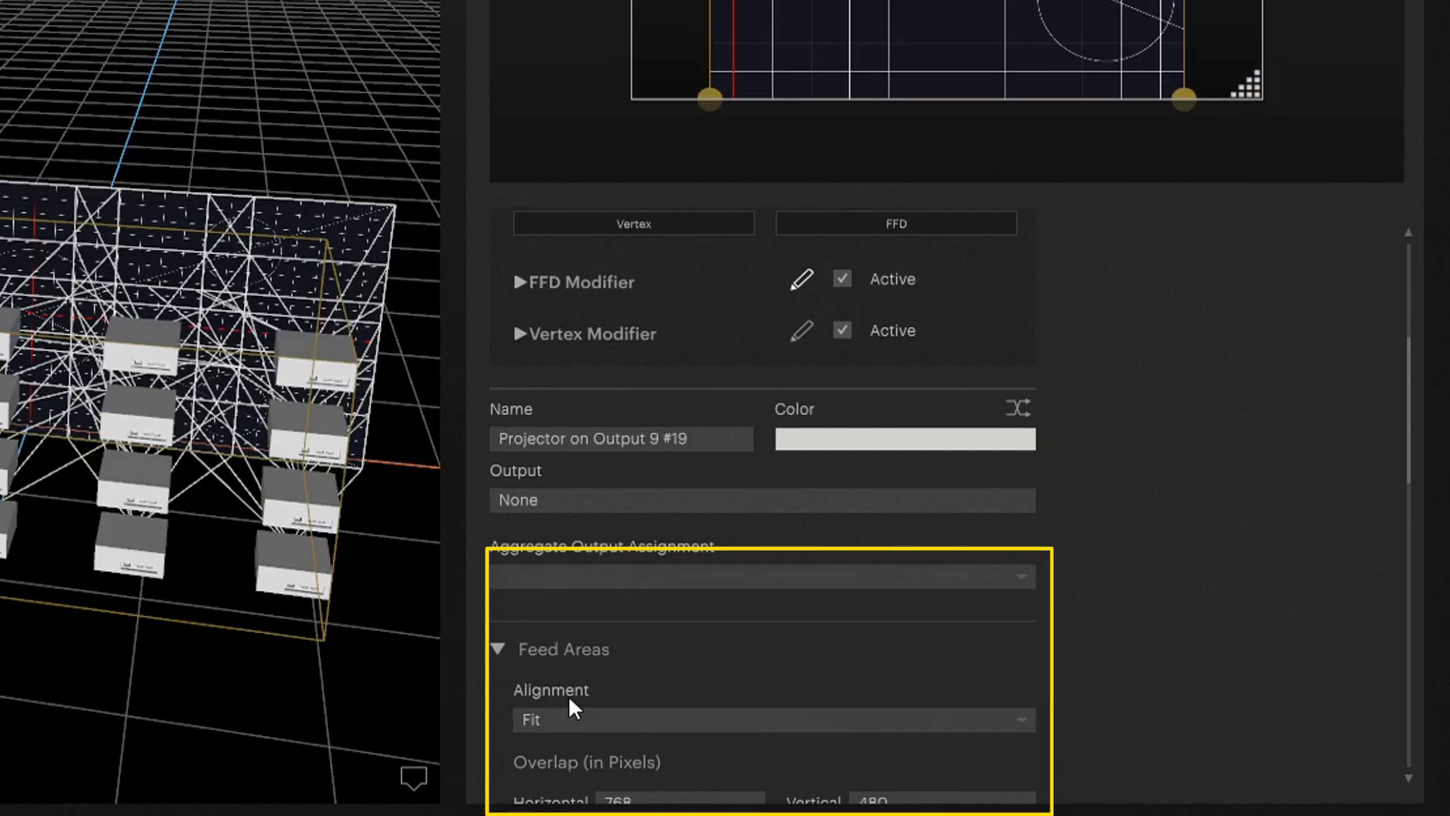
Switch the warp editing from the FFD Modifier to the Vertex Modifier to show the feed area's mesh points
{"action": "scroll", "coordinate": [590, 661], "scroll_direction": "up", "scroll_amount": 5}
{"action": "scroll", "coordinate": [592, 665], "scroll_direction": "up", "scroll_amount": 2}
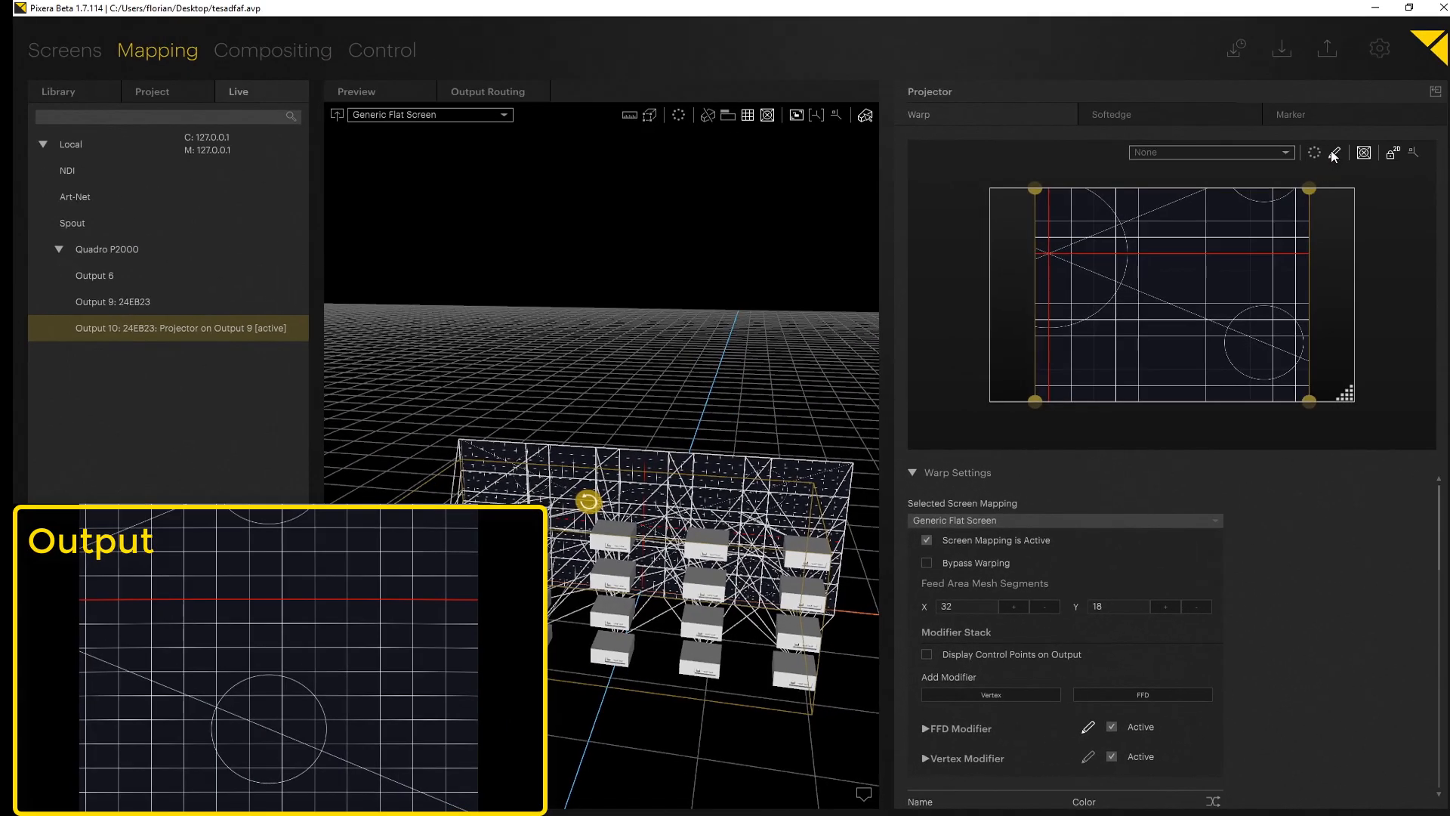
{"action": "left_click", "coordinate": [1333, 154]}
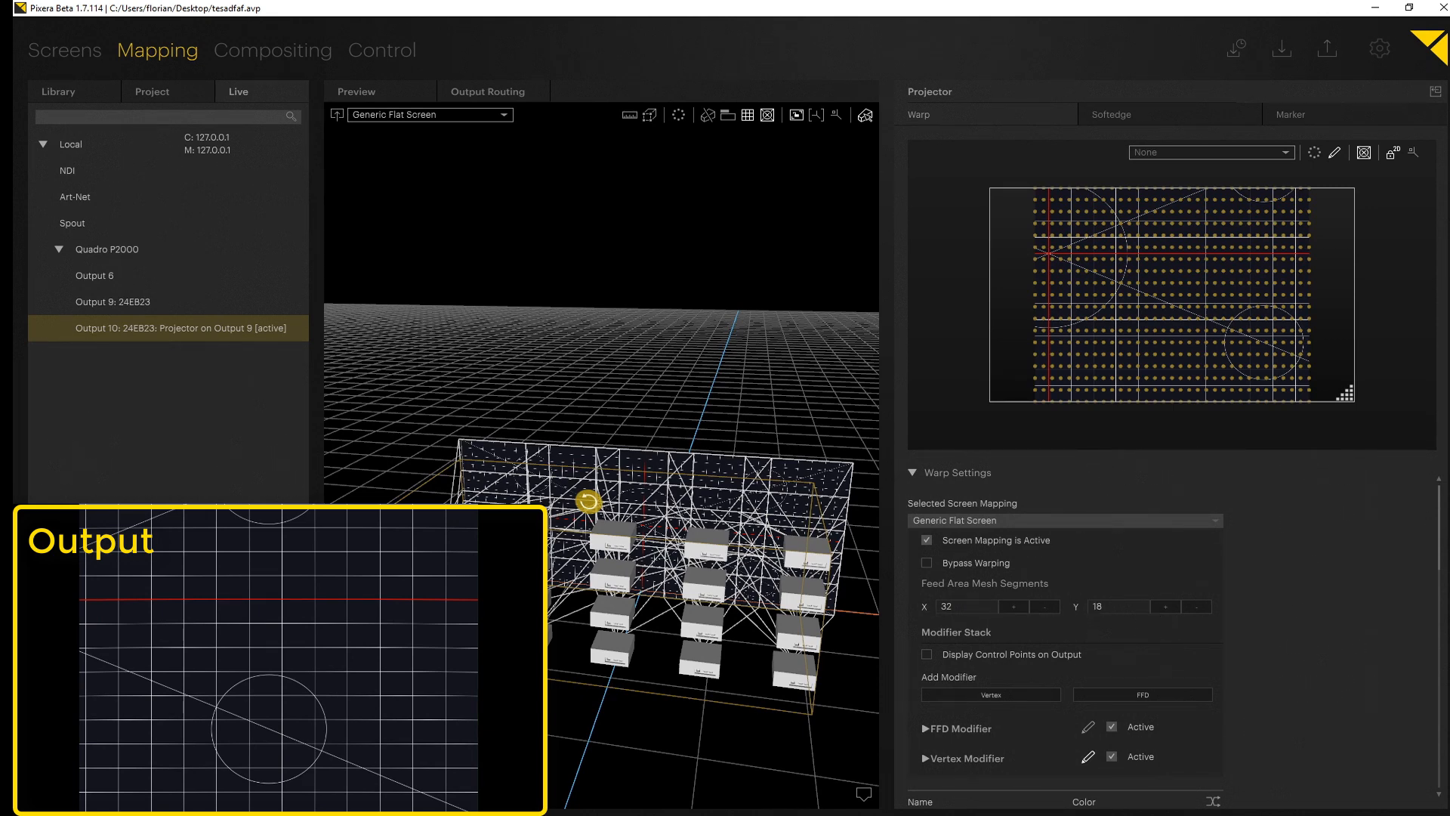
Set the Output 10 projector's feed area mesh segments to X 4 and Y 4 and display the resulting vertex points
{"action": "left_click", "coordinate": [1013, 605]}
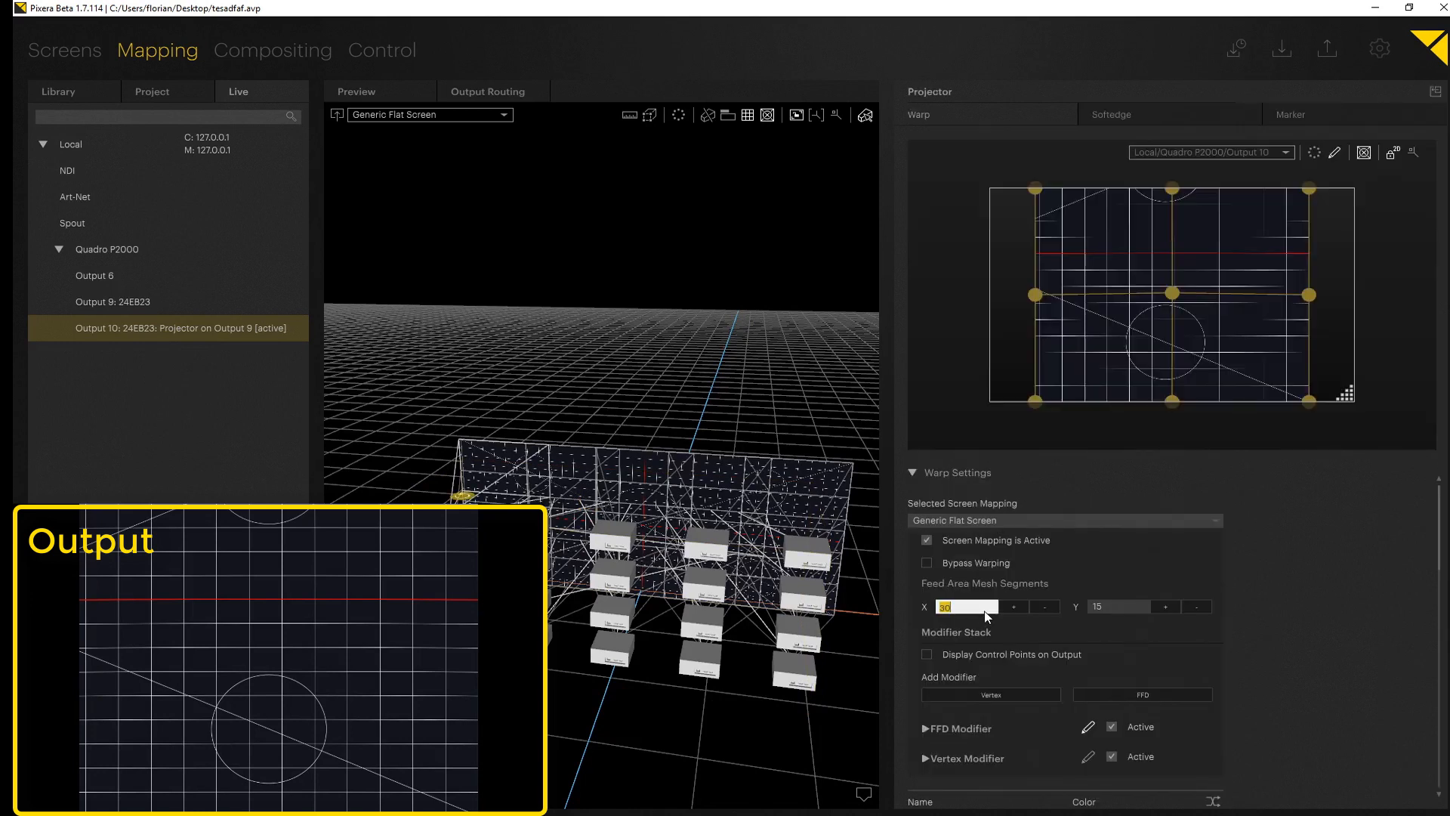
{"action": "type", "text": "4"}
{"action": "left_click", "coordinate": [1122, 609]}
{"action": "type", "text": "4"}
{"action": "key", "text": "Return"}
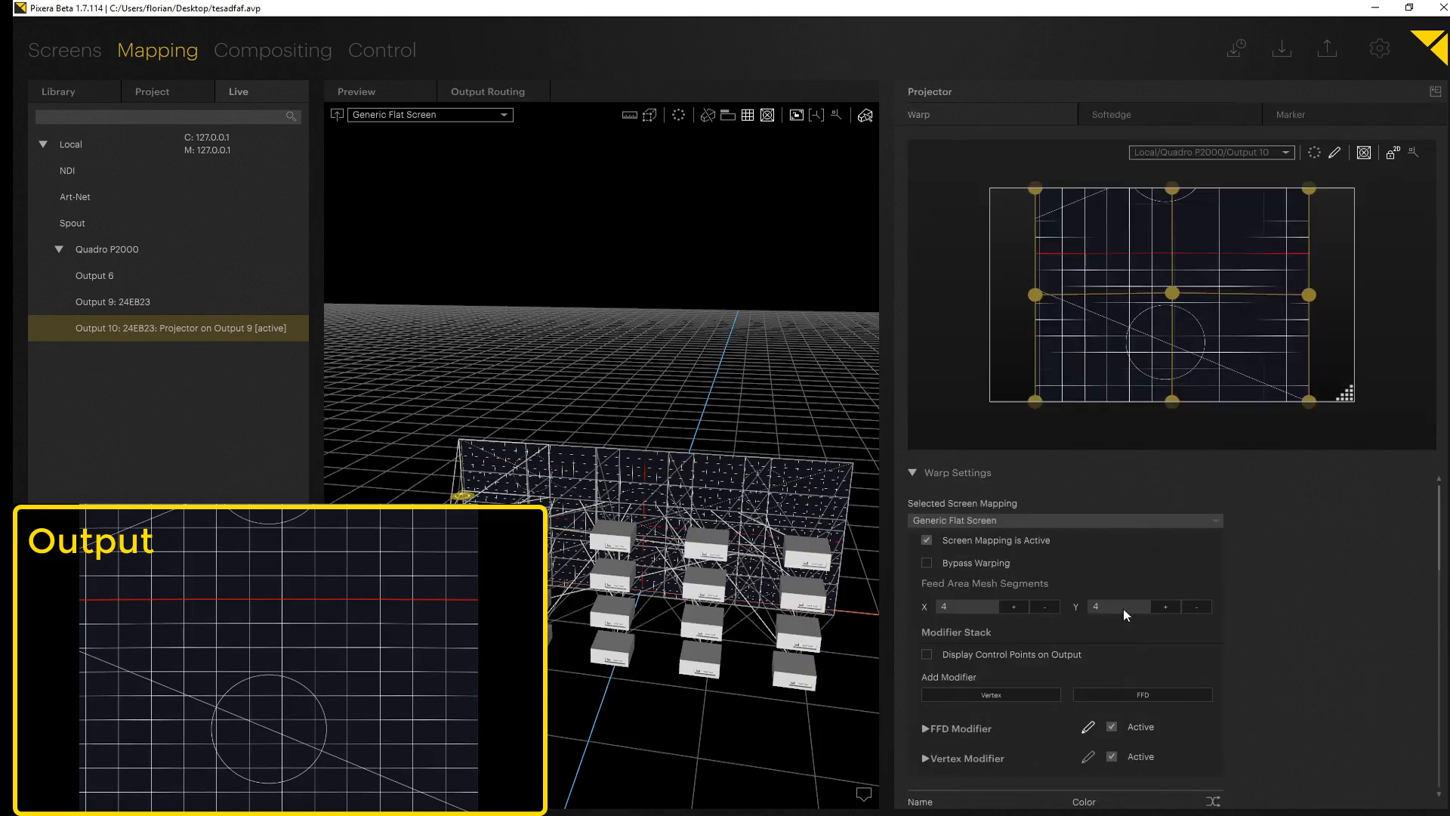
{"action": "left_click", "coordinate": [1333, 155]}
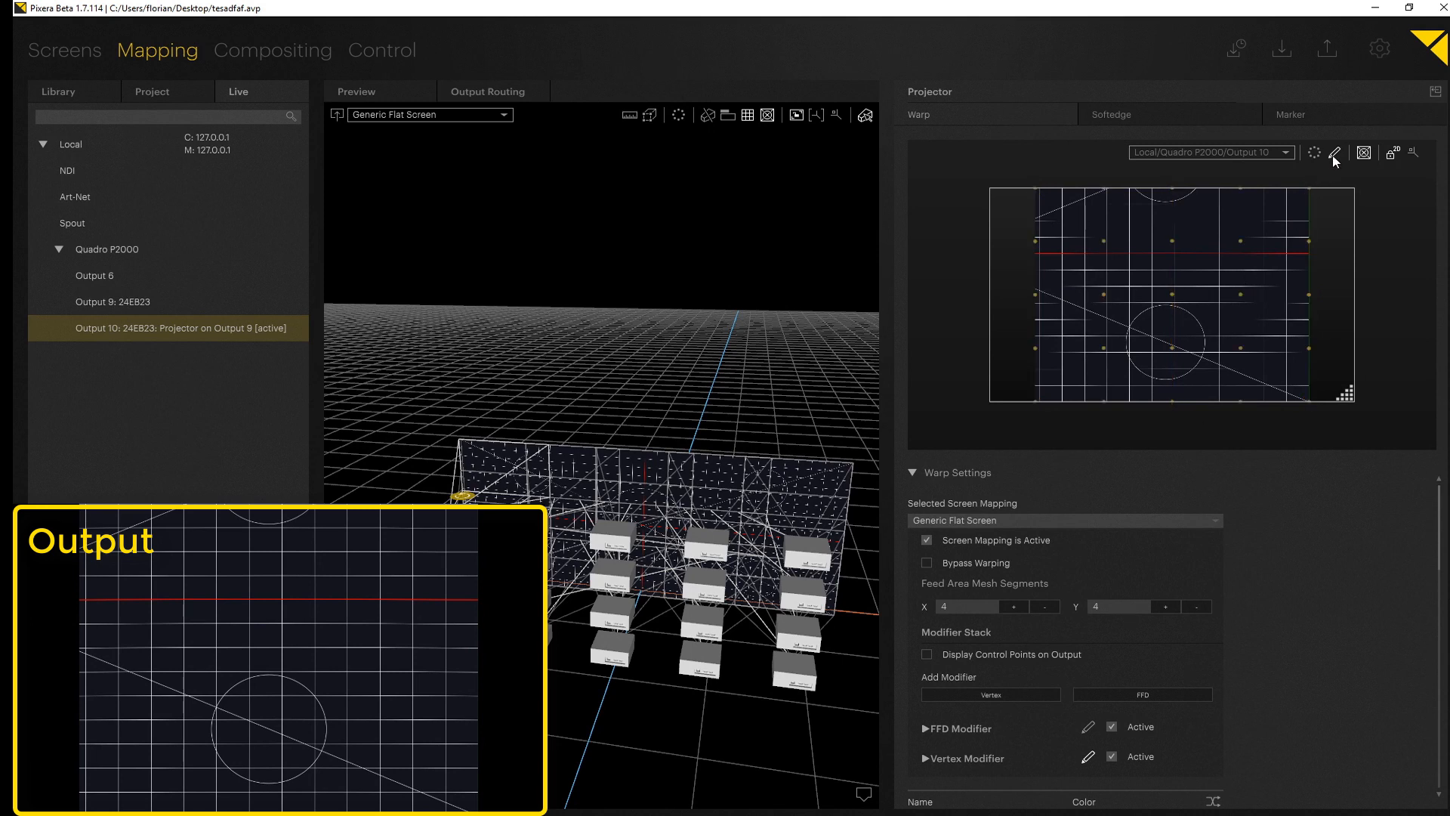
Switch warp editing from the Vertex to the FFD Modifier, pull the centre control point diagonally away and bring it back to just below the middle
{"action": "left_click", "coordinate": [1334, 155]}
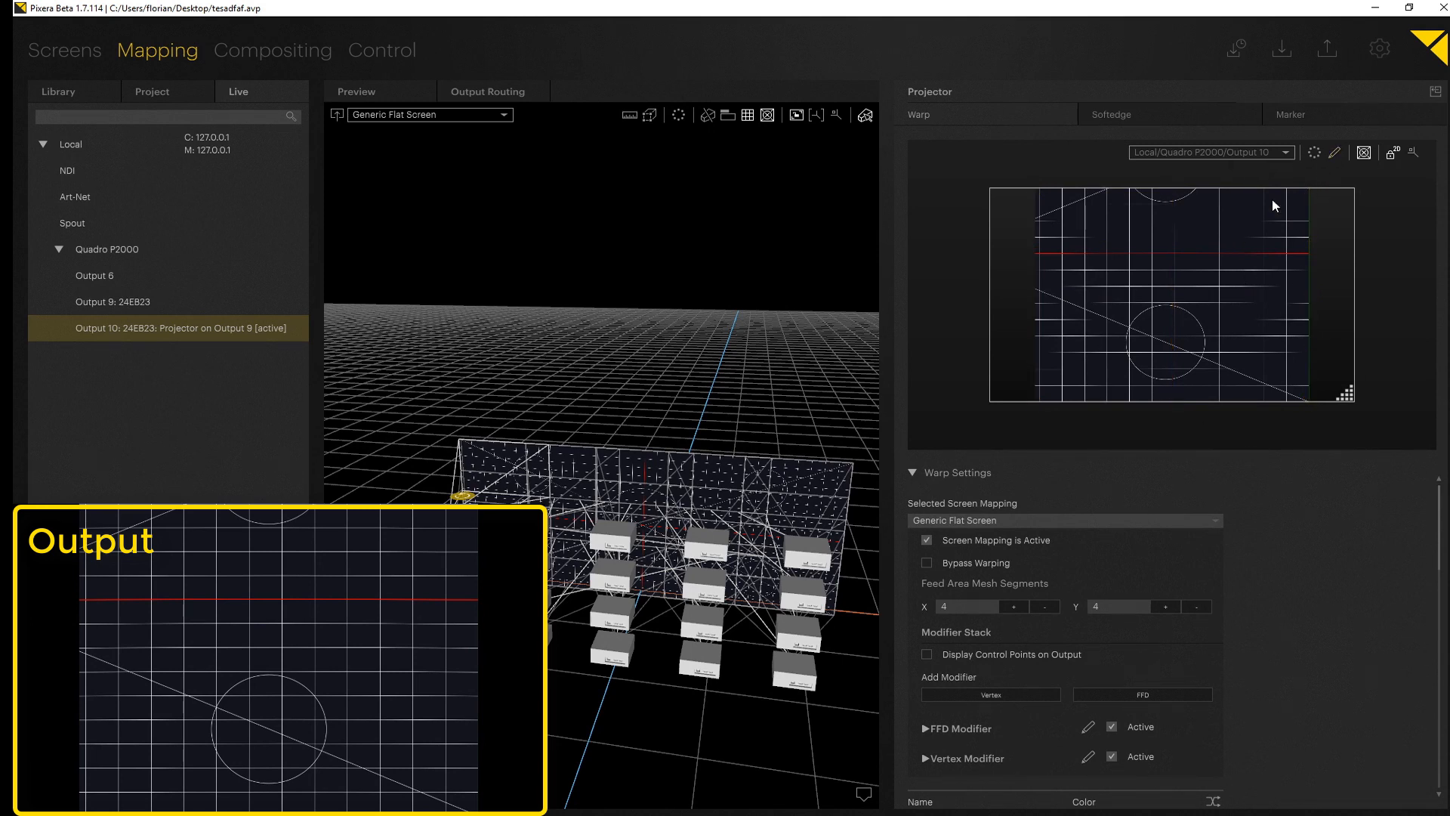
{"action": "left_click", "coordinate": [1333, 155]}
{"action": "left_click_drag", "start_coordinate": [1173, 295], "coordinate": [1104, 365]}
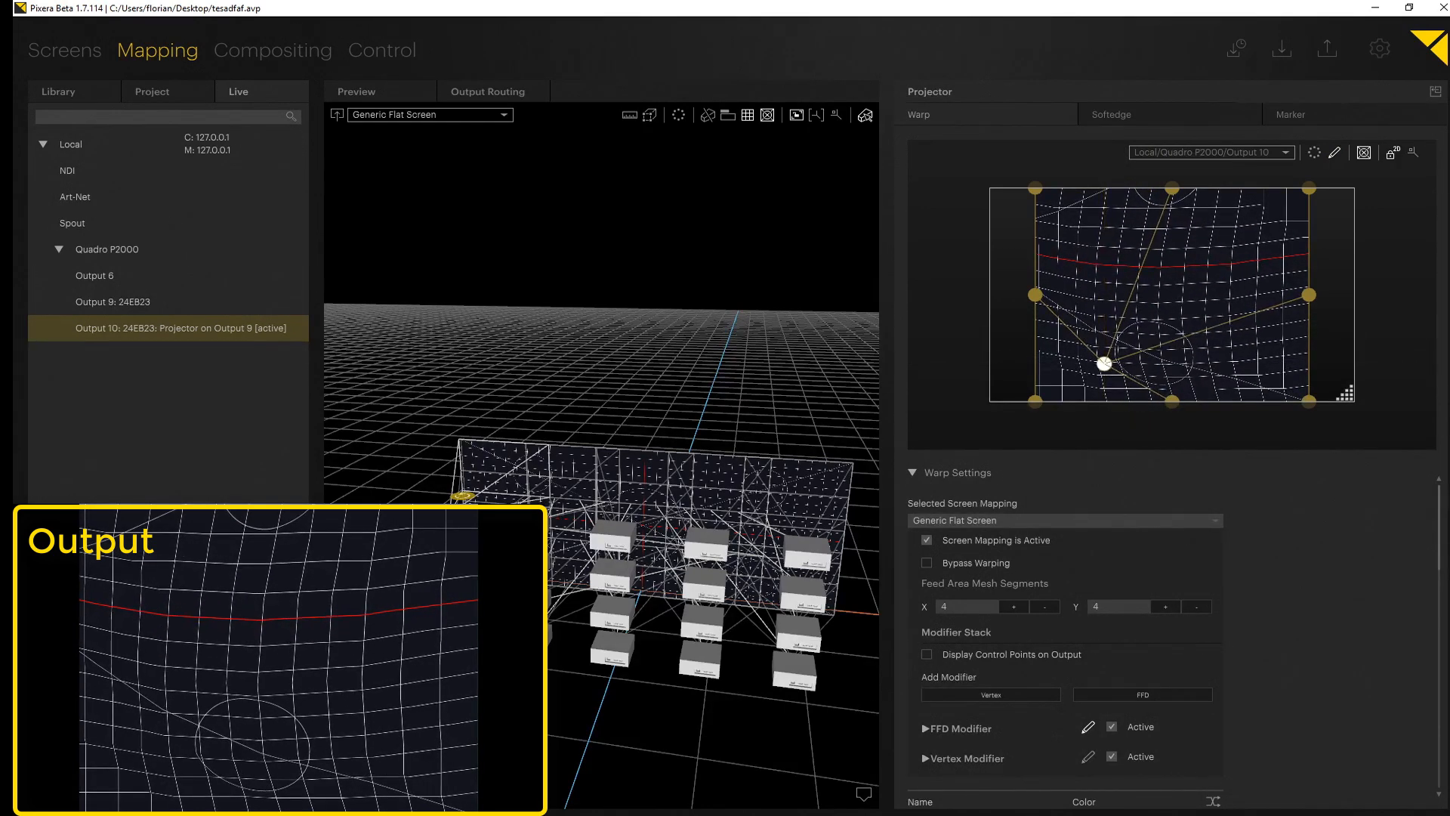
{"action": "left_click_drag", "start_coordinate": [1107, 366], "coordinate": [1170, 317]}
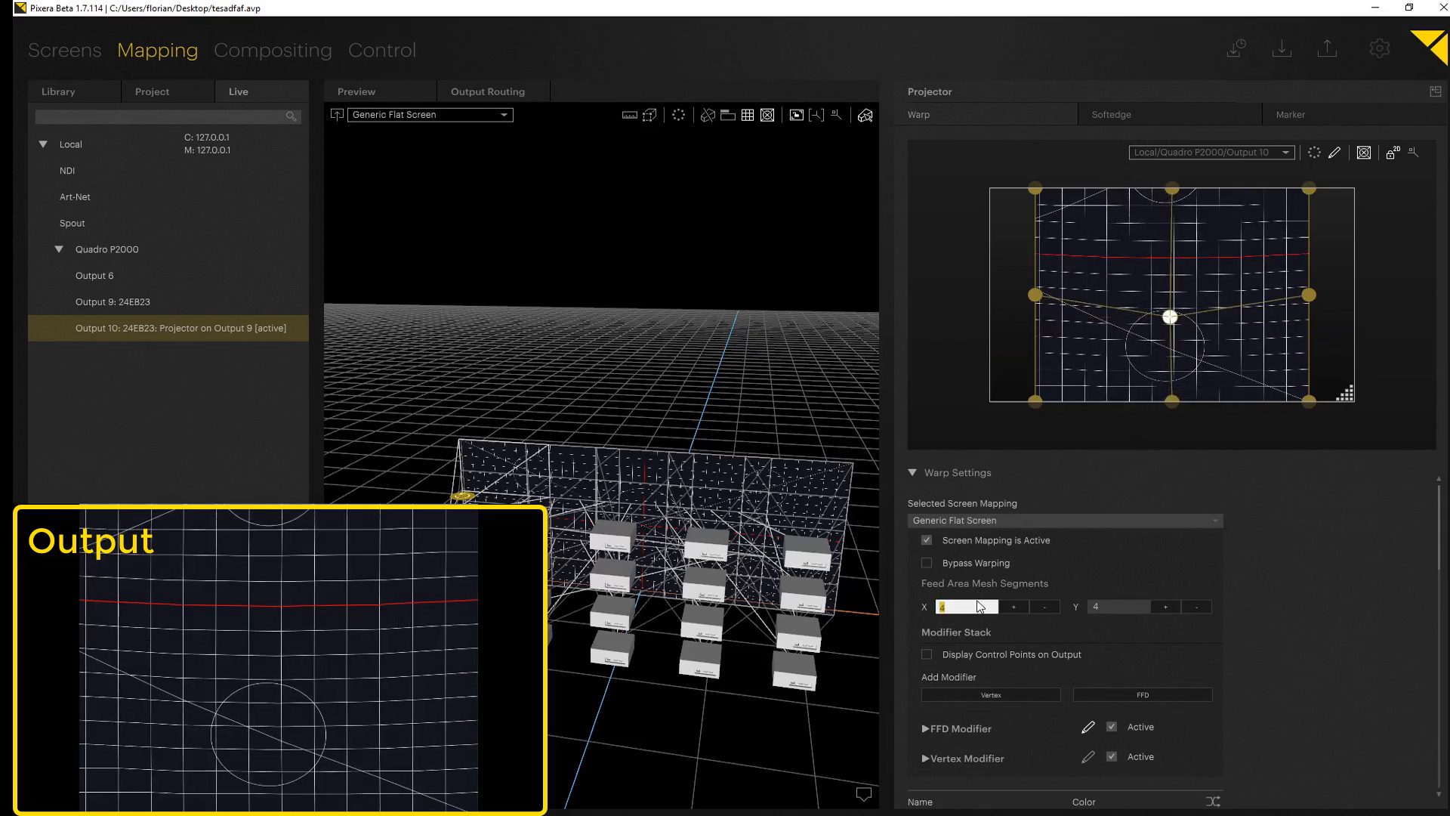
Set the Output 10 projector's feed area mesh segments to X 30 and Y 15
{"action": "type", "text": "0"}
{"action": "key", "text": "Return"}
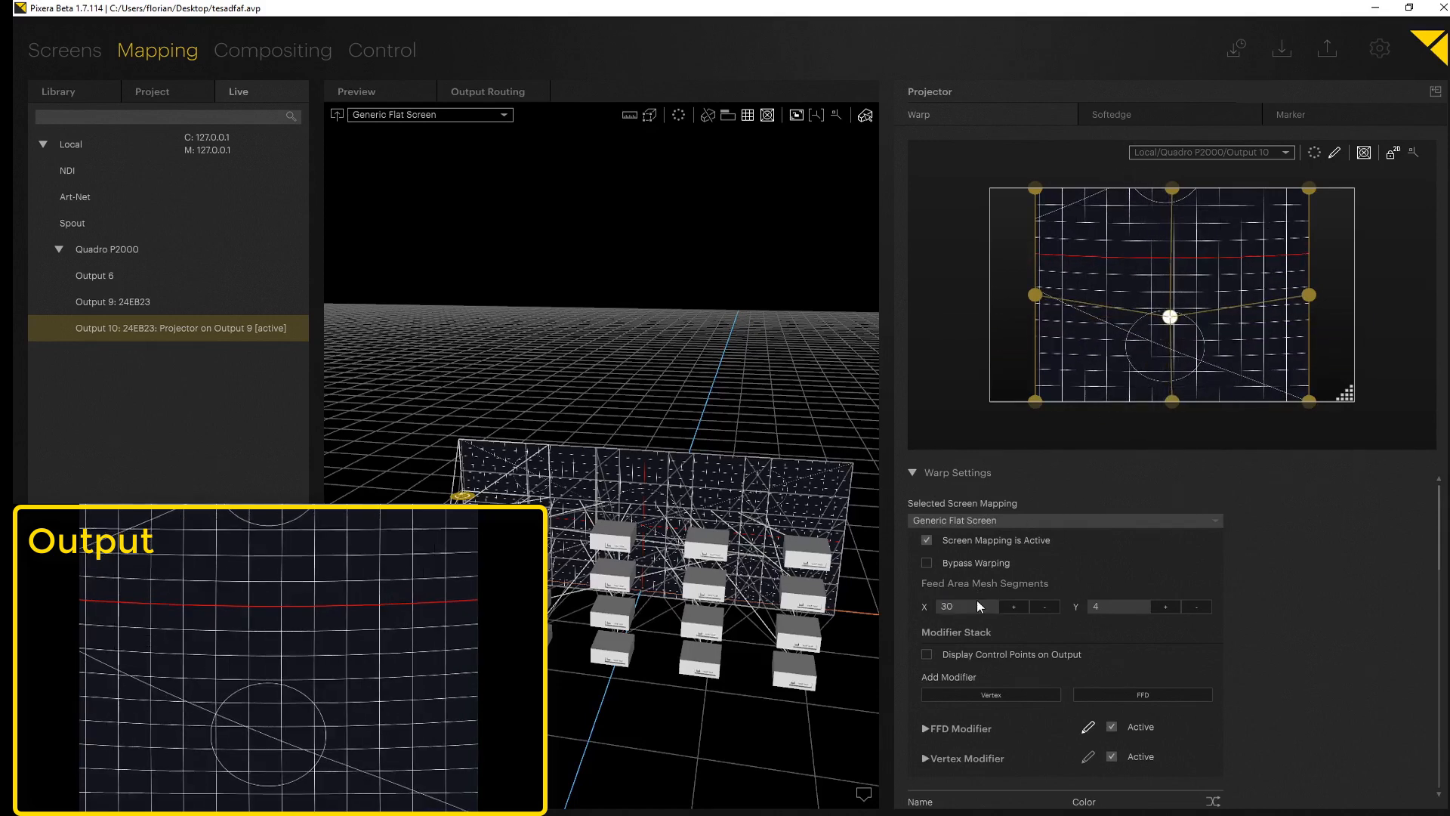
{"action": "left_click", "coordinate": [1112, 613]}
{"action": "type", "text": "15"}
{"action": "key", "text": "Return"}
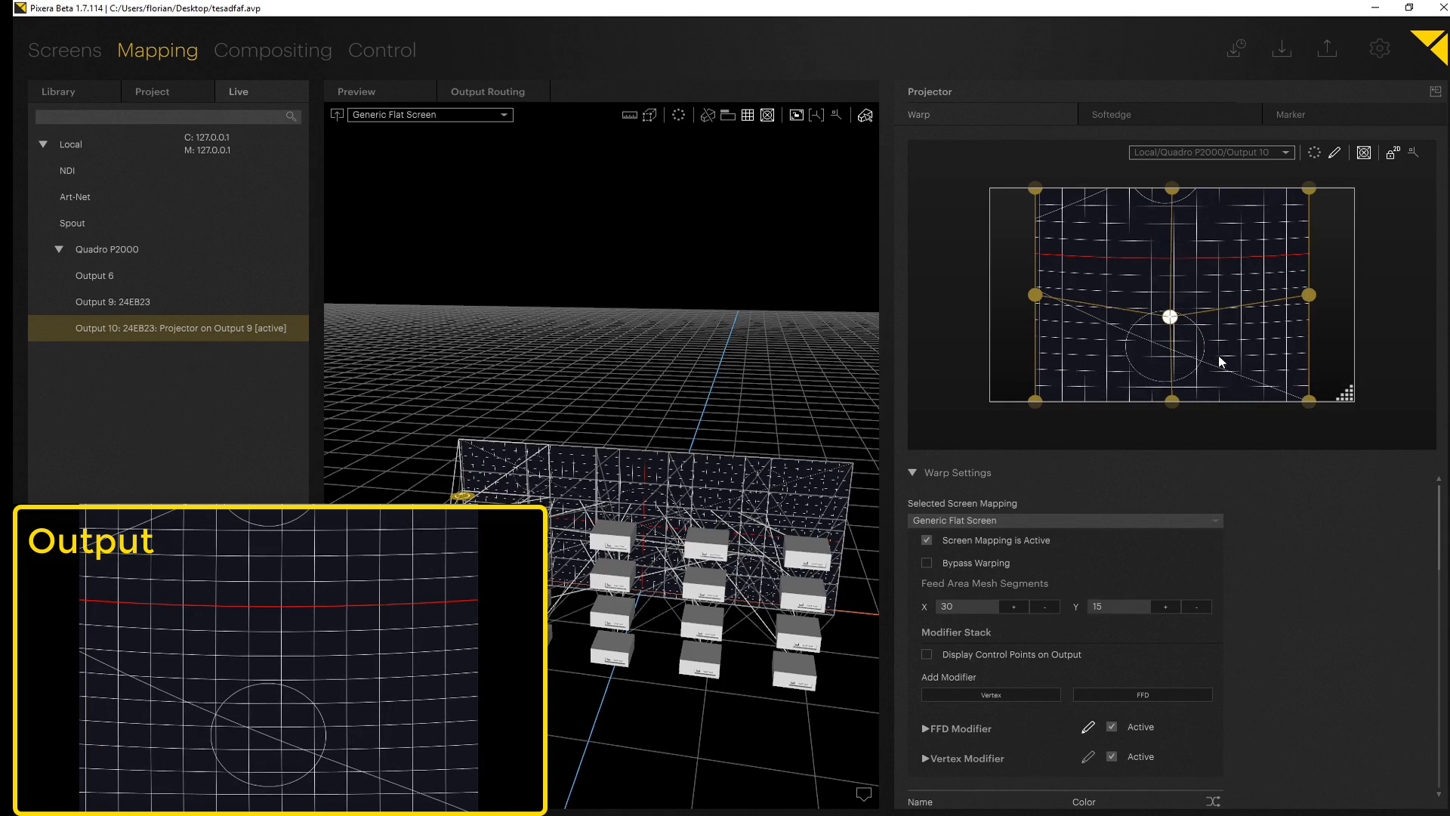
Return the FFD centre control point to the middle of the warp and shift it slightly sideways
{"action": "mouse_move", "coordinate": [1170, 317]}
{"action": "left_mouse_down"}
{"action": "mouse_move", "coordinate": [1090, 381]}
{"action": "mouse_move", "coordinate": [1181, 314]}
{"action": "mouse_move", "coordinate": [1171, 292]}
{"action": "left_mouse_up"}
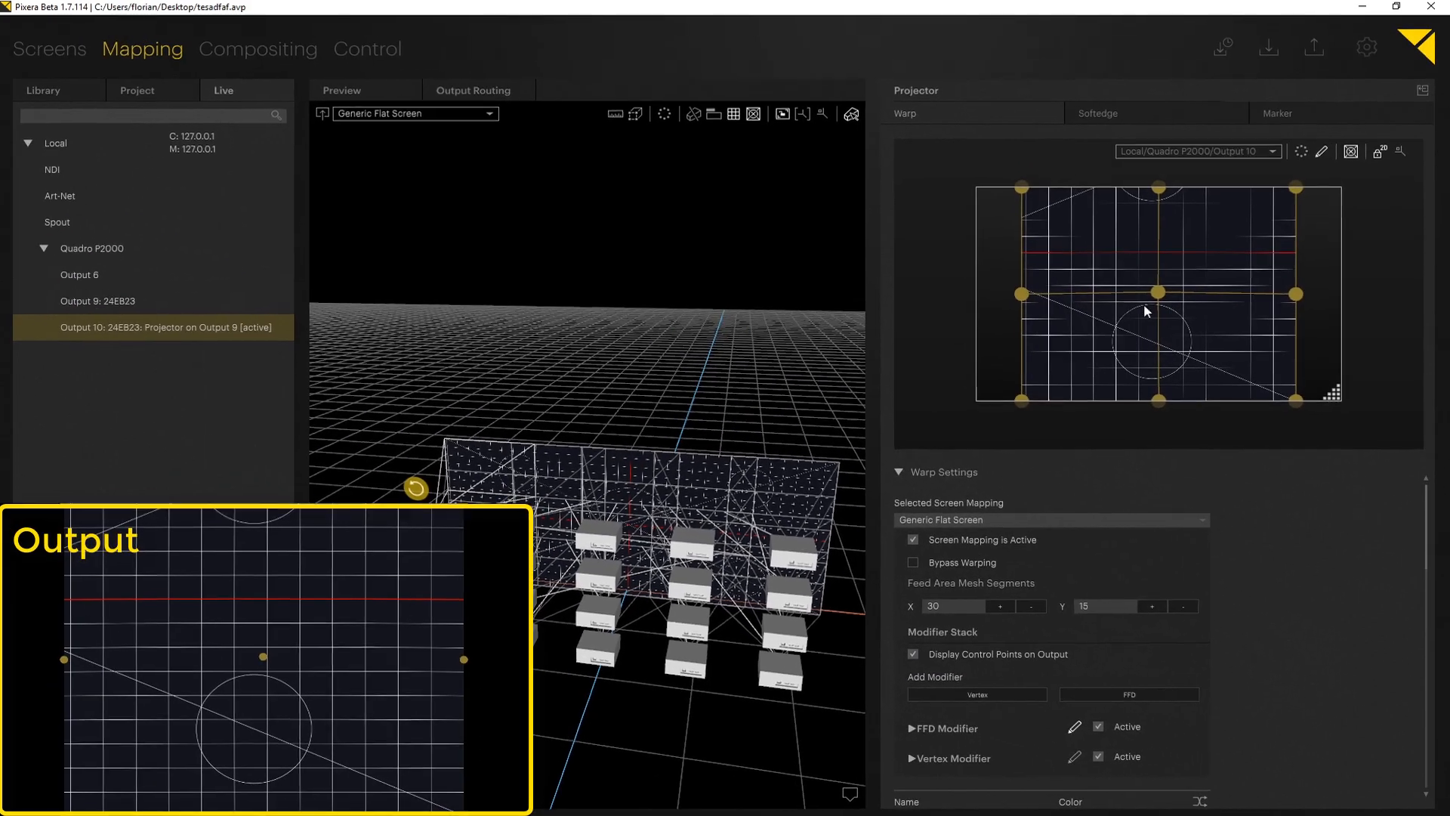
{"action": "left_click_drag", "start_coordinate": [1158, 293], "coordinate": [1176, 295]}
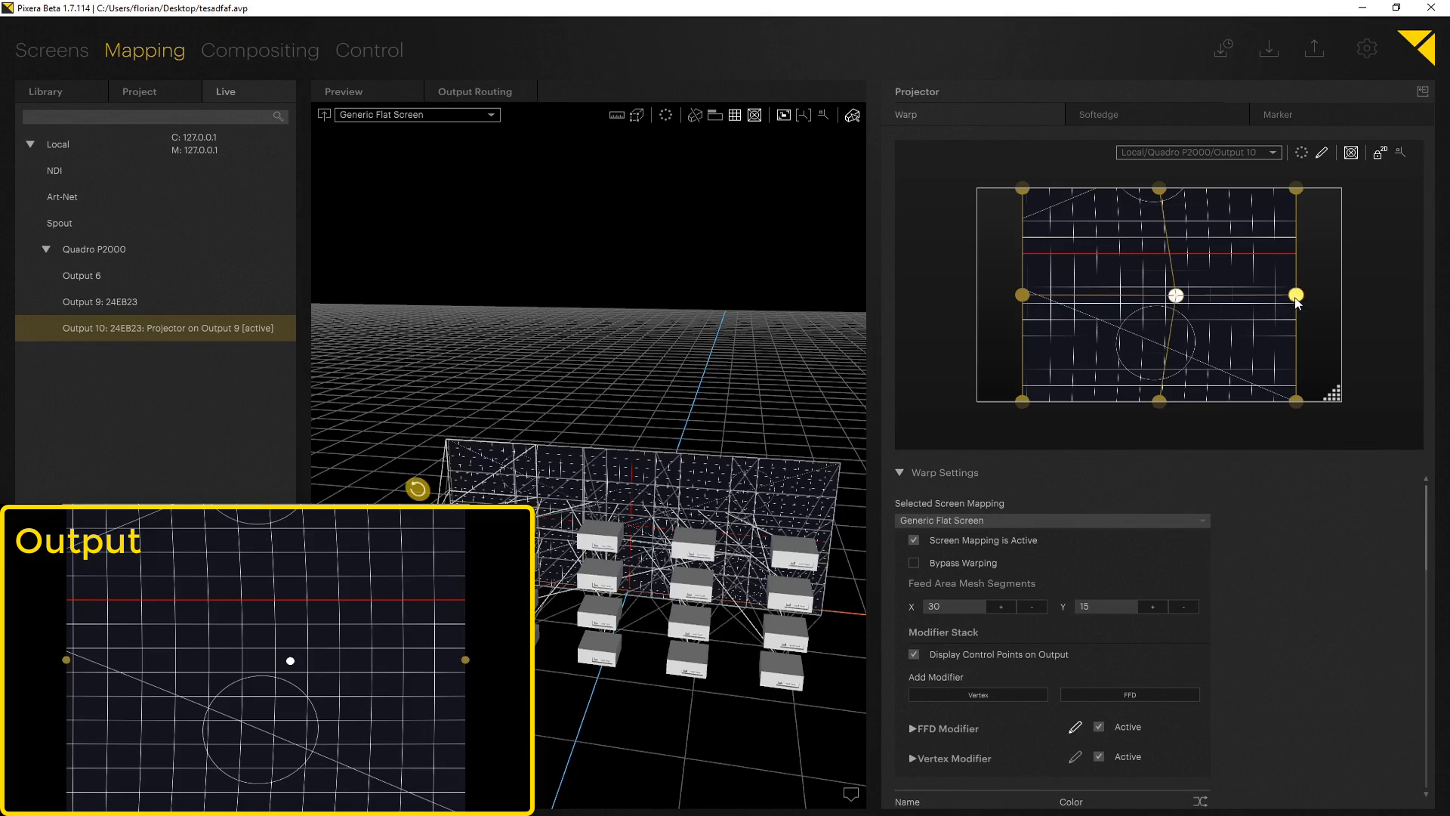
{"action": "mouse_move", "coordinate": [1176, 296]}
{"action": "left_mouse_down"}
{"action": "mouse_move", "coordinate": [1146, 296]}
{"action": "mouse_move", "coordinate": [1207, 296]}
{"action": "mouse_move", "coordinate": [1175, 298]}
{"action": "left_mouse_up"}
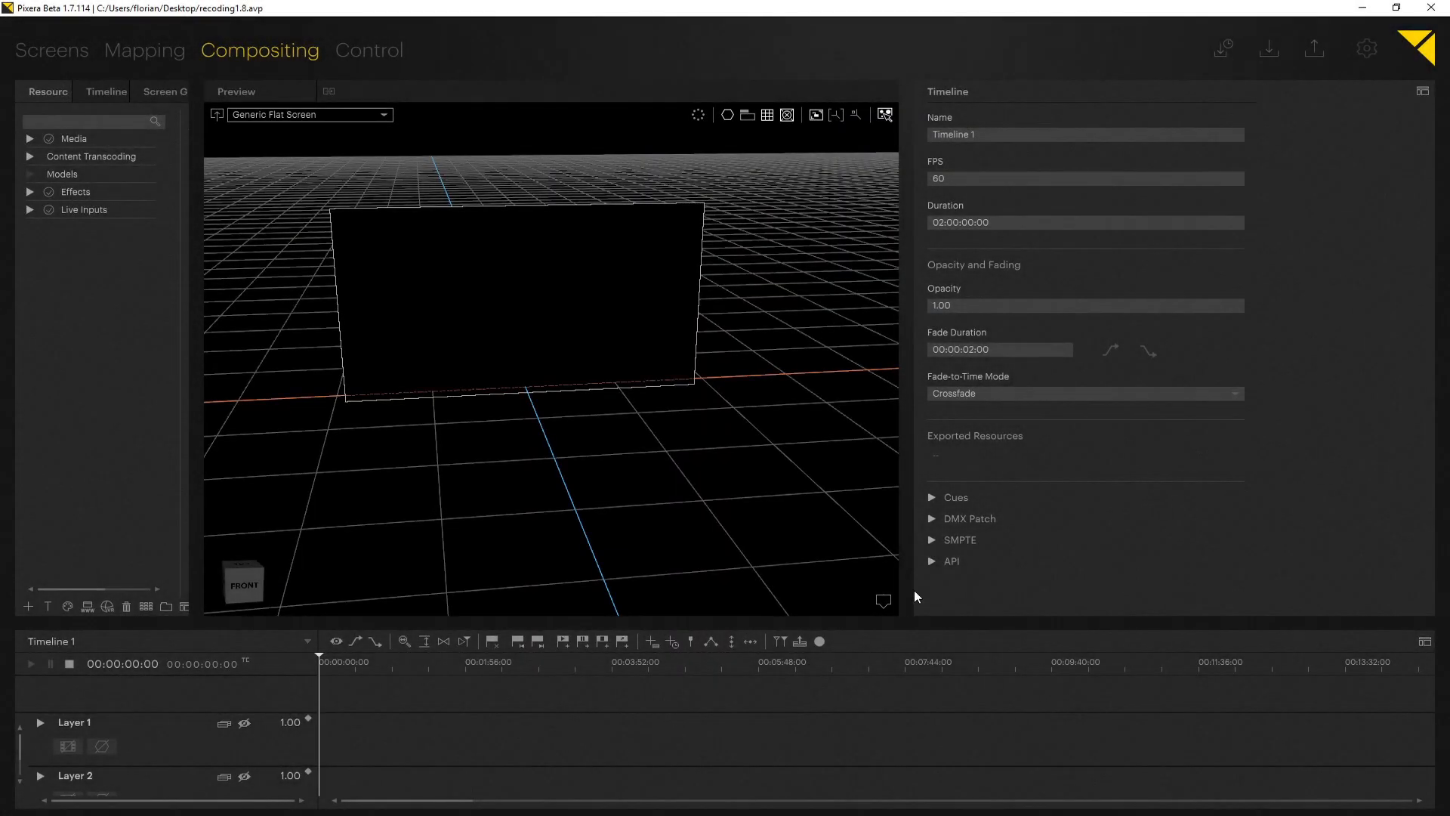
In the Compositing workspace, widen the preview, extend the Resources area to full height and restore its short layout above the timeline
{"action": "left_click_drag", "start_coordinate": [909, 585], "coordinate": [1072, 578]}
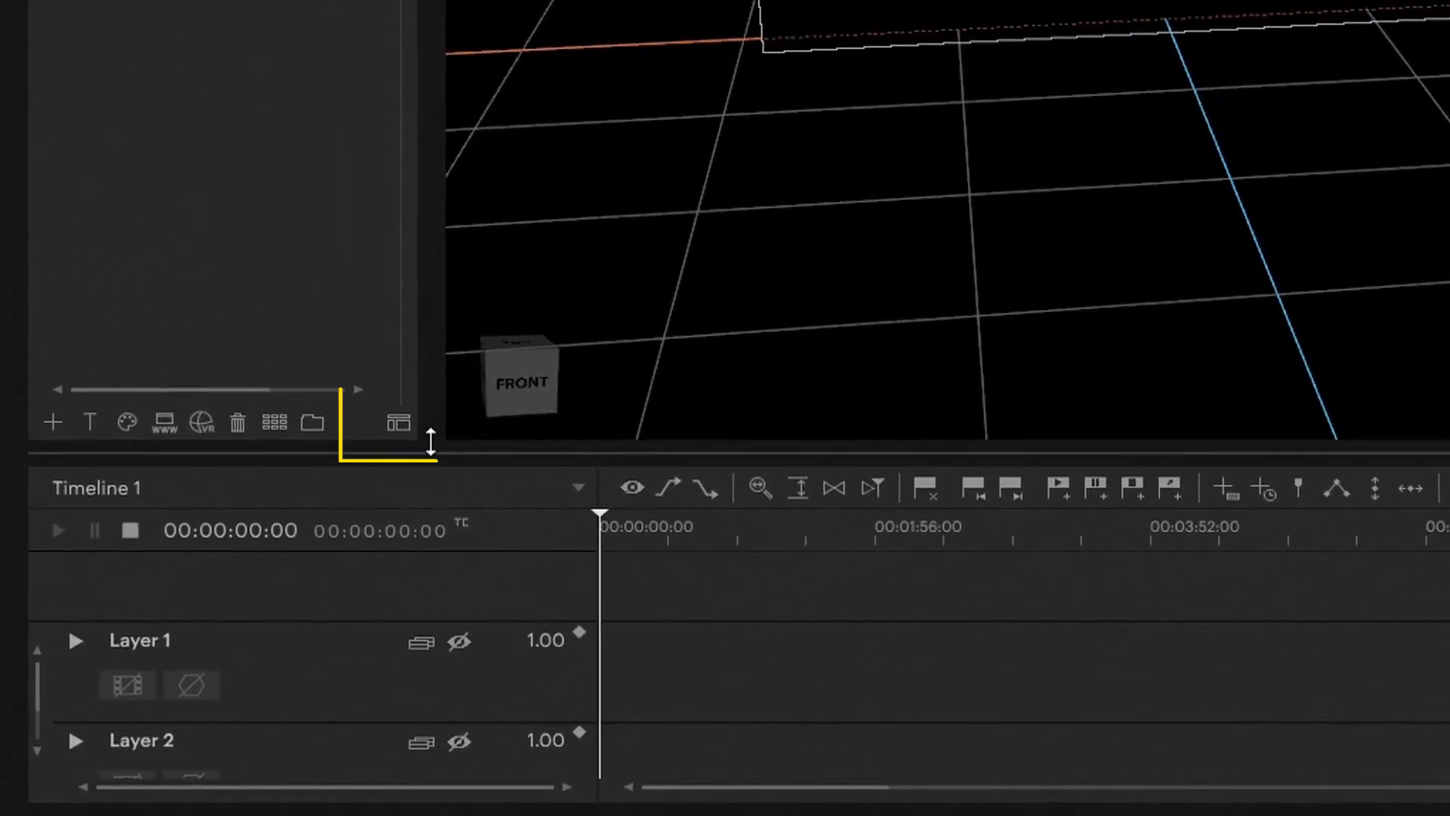
{"action": "left_click", "coordinate": [397, 423]}
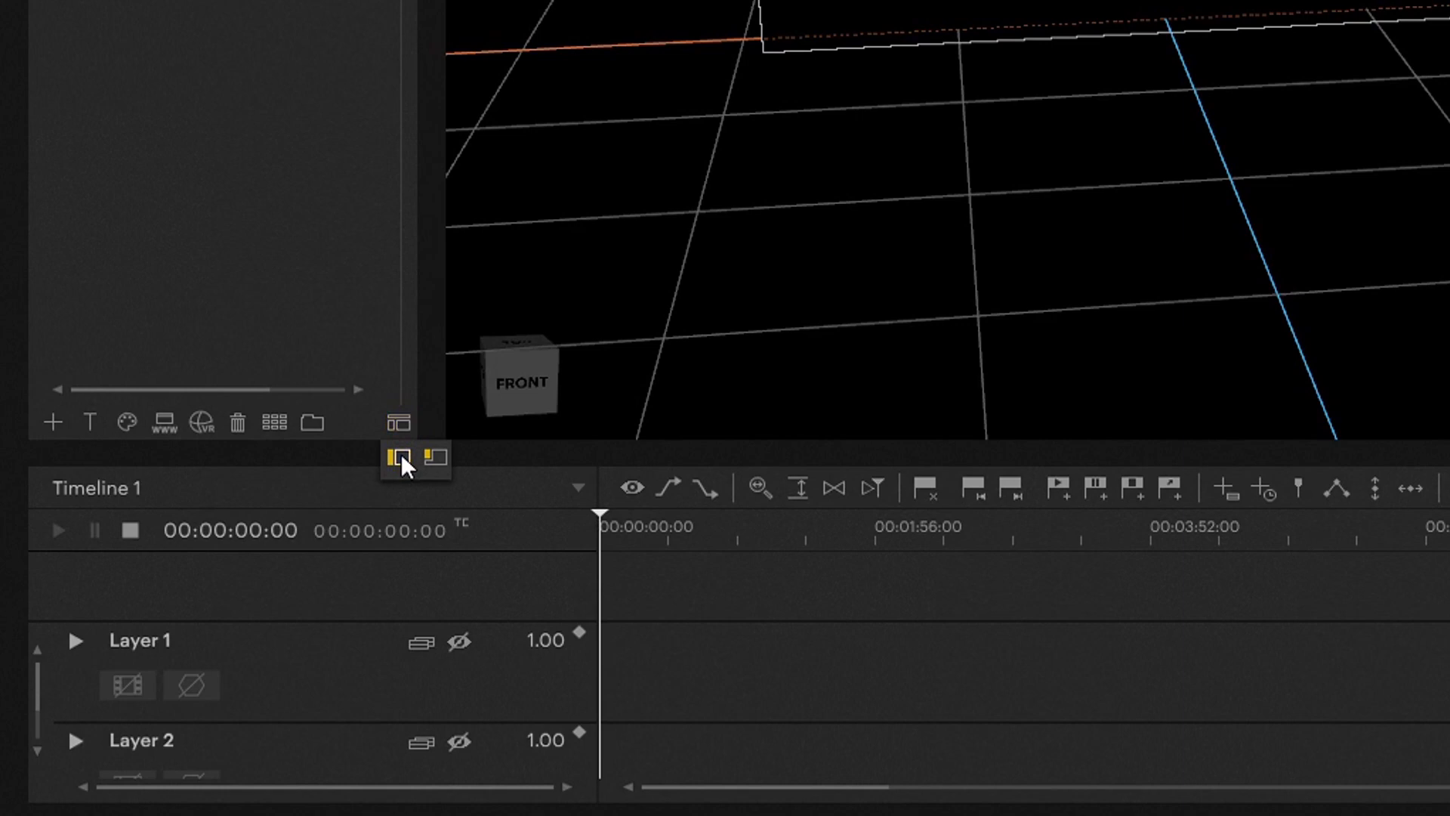
{"action": "left_click", "coordinate": [399, 455]}
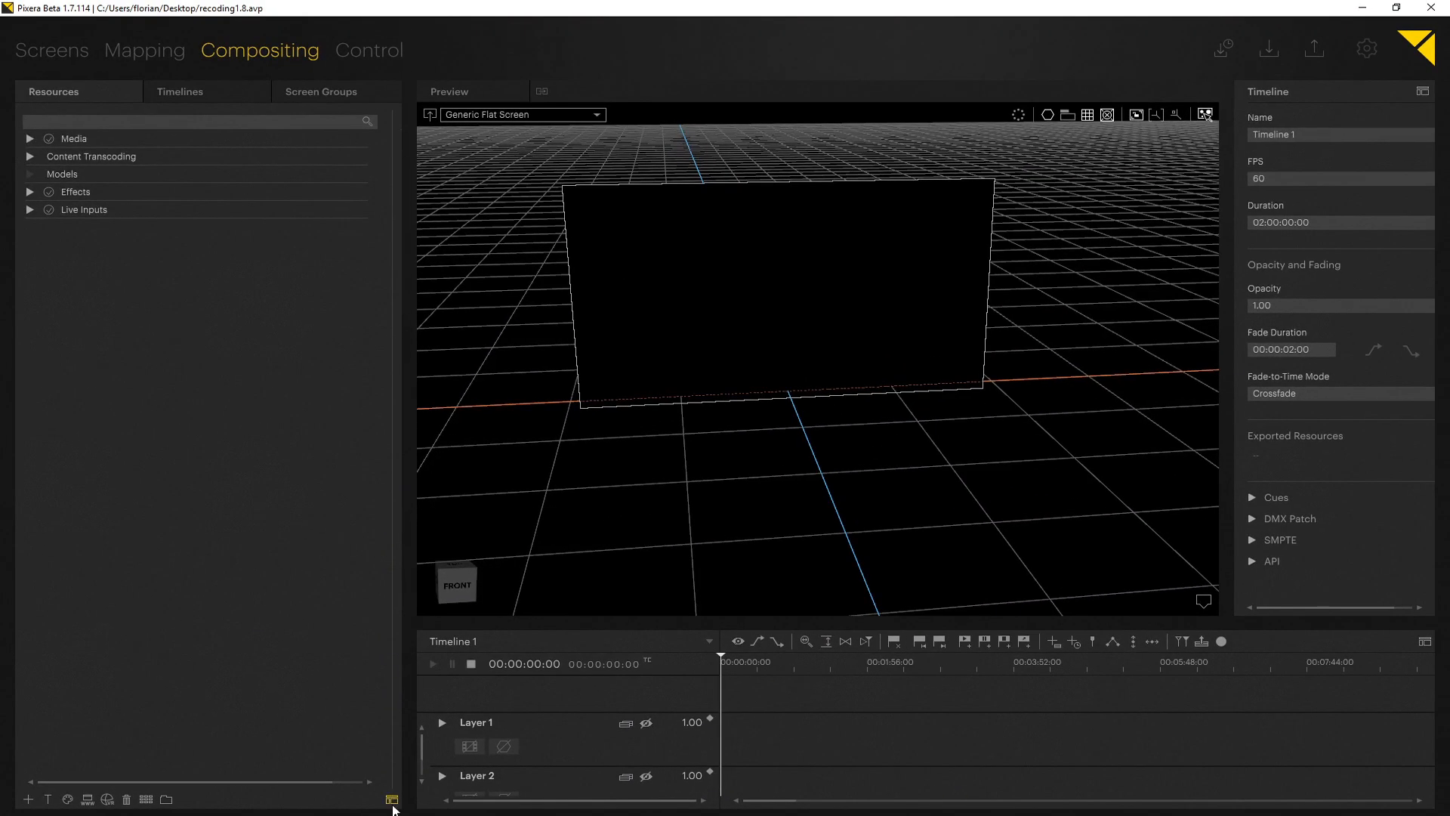
{"action": "left_click", "coordinate": [392, 799]}
{"action": "left_click", "coordinate": [411, 779]}
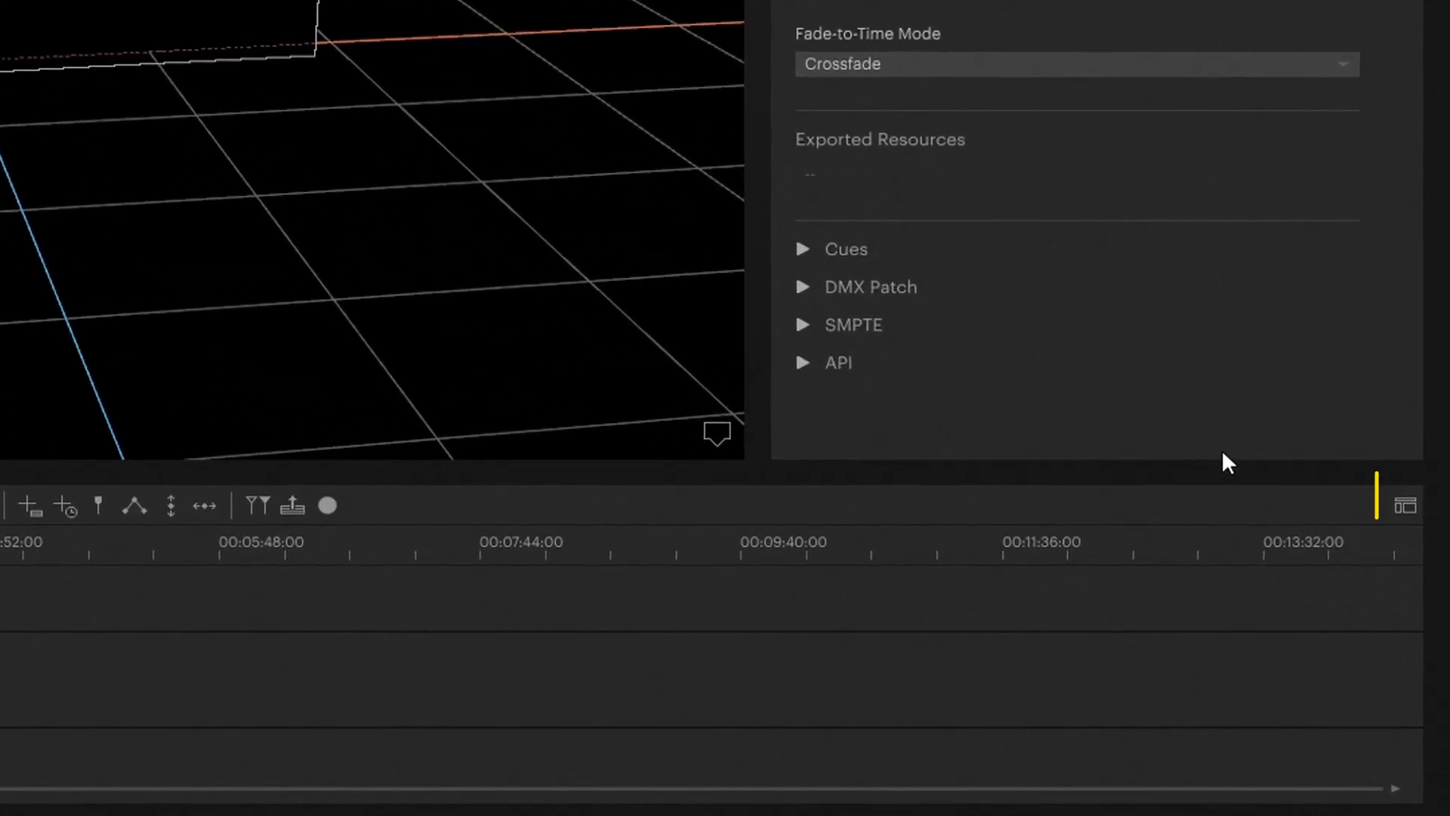
Try docking the timeline beneath the preview and inspector, and beneath the resources and preview with a full-height inspector
{"action": "left_click", "coordinate": [1406, 505]}
{"action": "left_click", "coordinate": [1364, 538]}
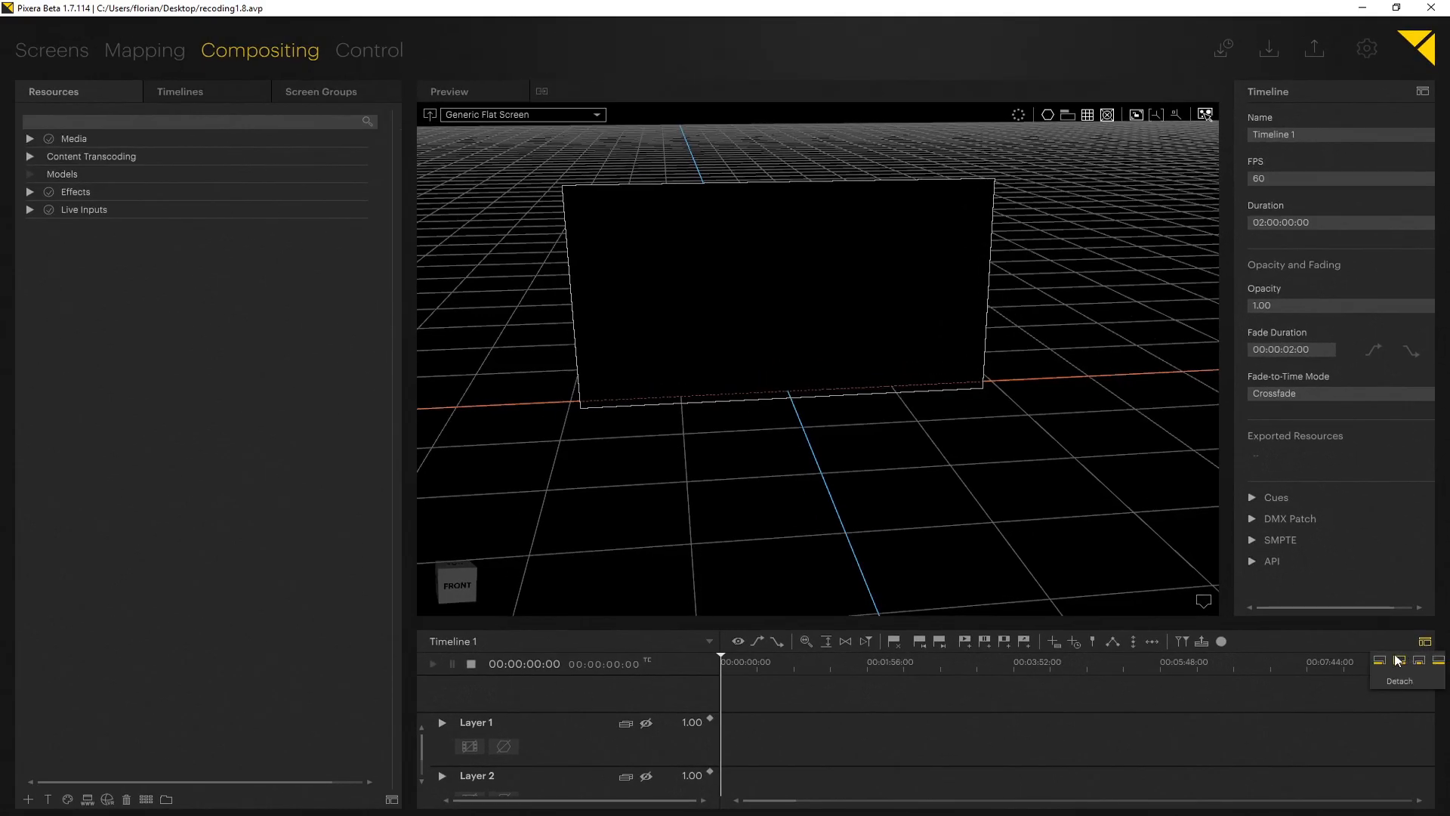
{"action": "left_click", "coordinate": [1397, 659]}
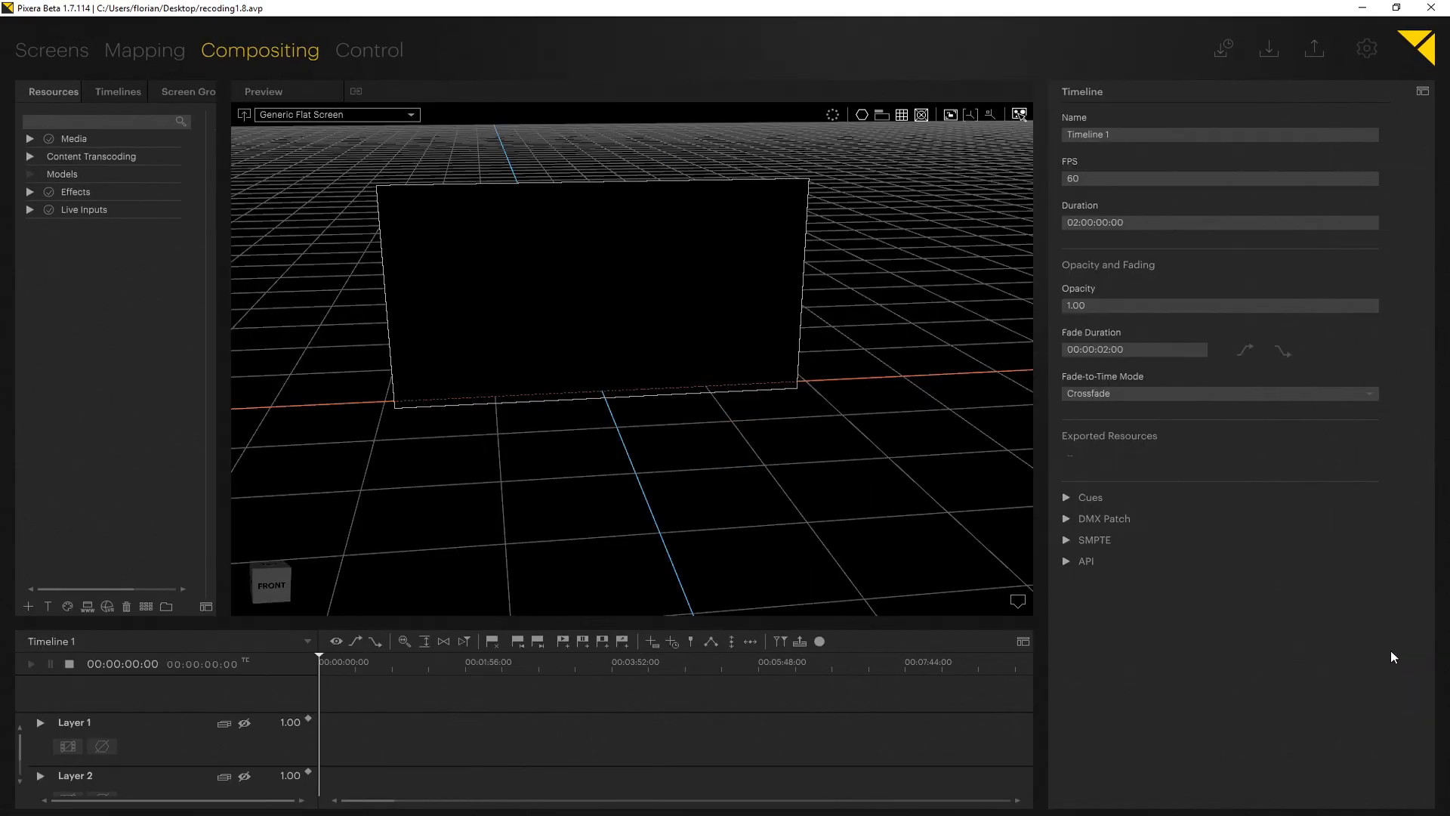
Detach the timeline into its own floating window, enlarge it to fit six layers and reposition it over the workspace
{"action": "left_click", "coordinate": [1023, 641]}
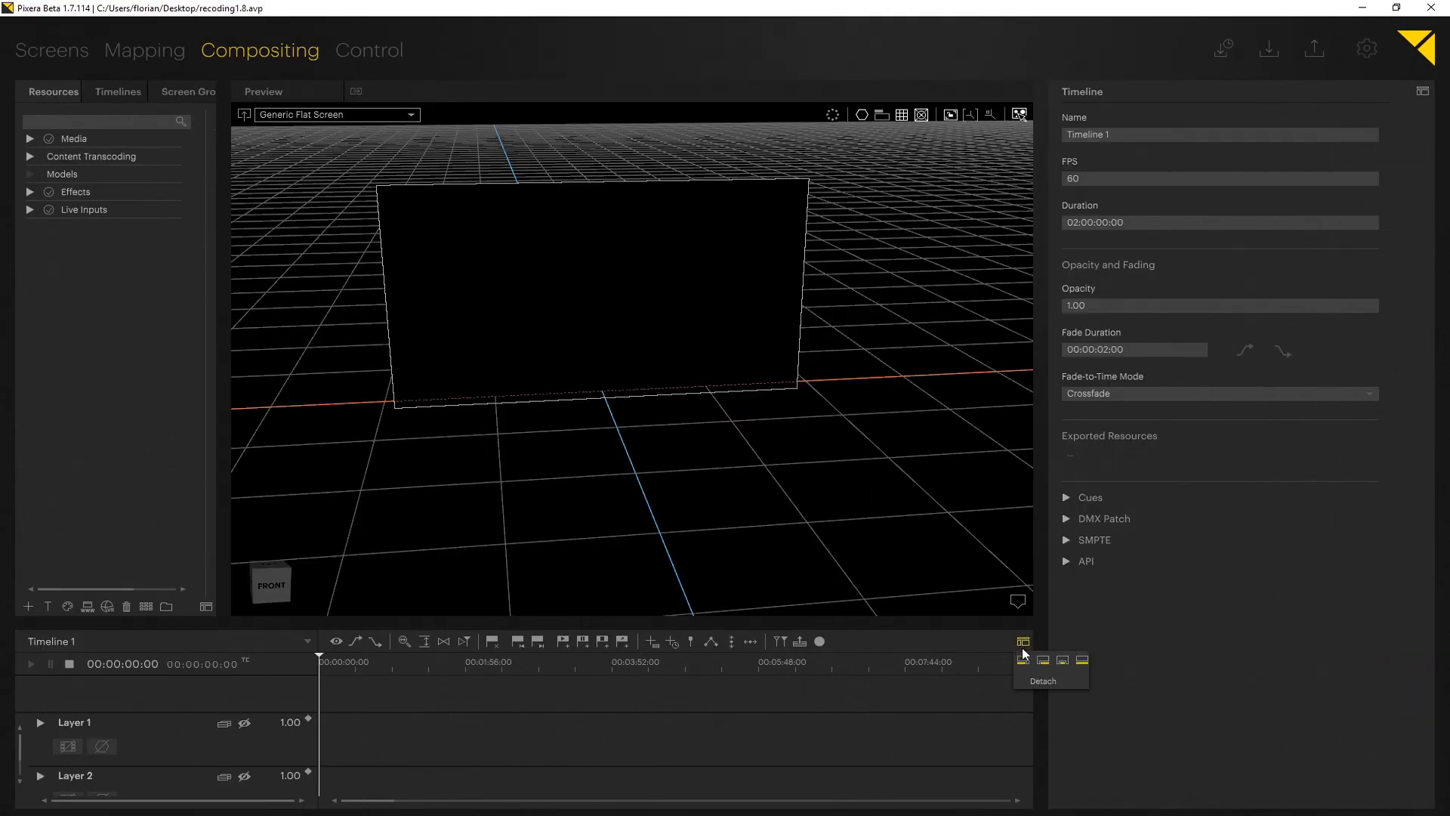
{"action": "left_click", "coordinate": [1052, 682]}
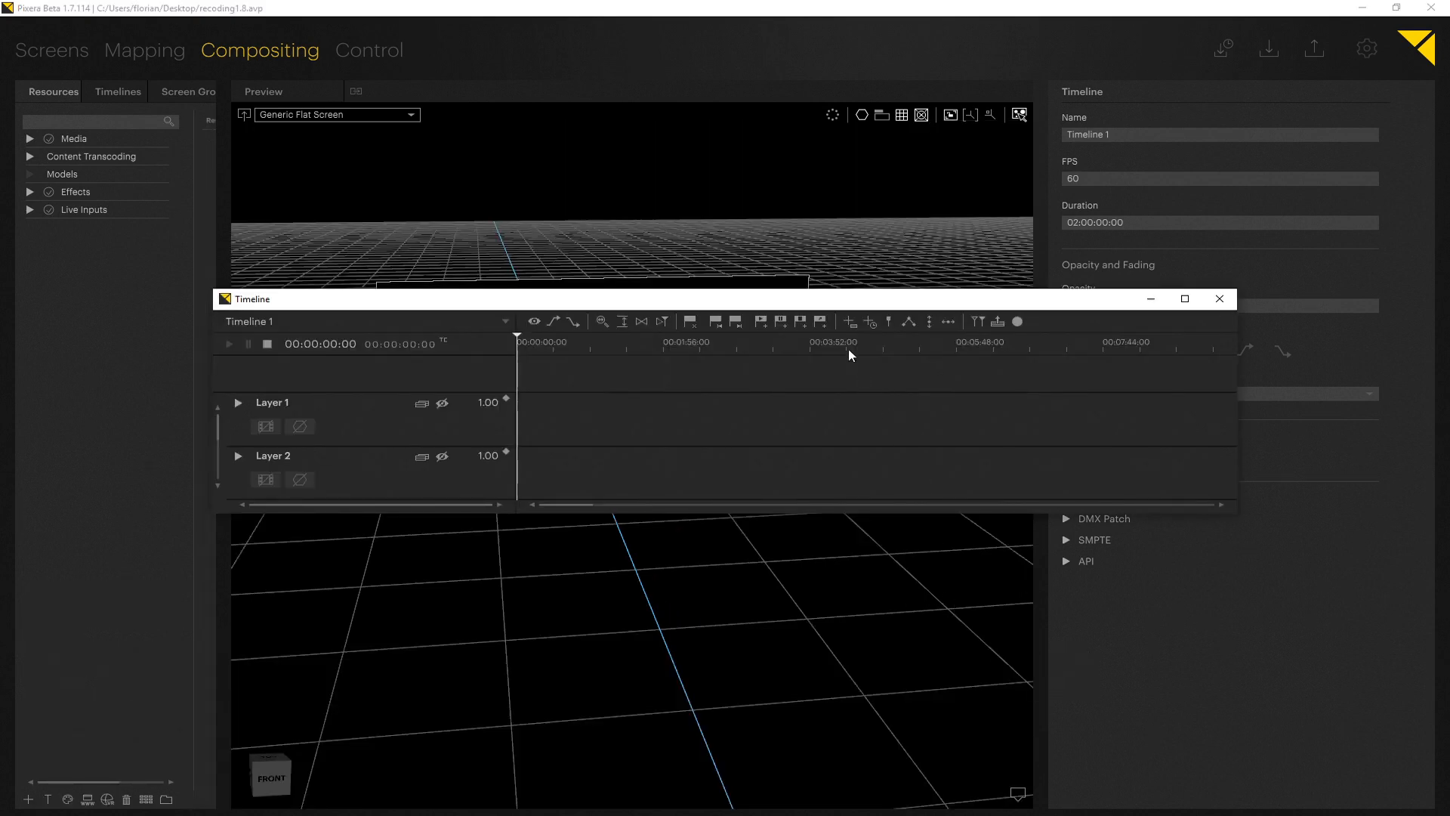
{"action": "left_click_drag", "start_coordinate": [832, 303], "coordinate": [766, 279]}
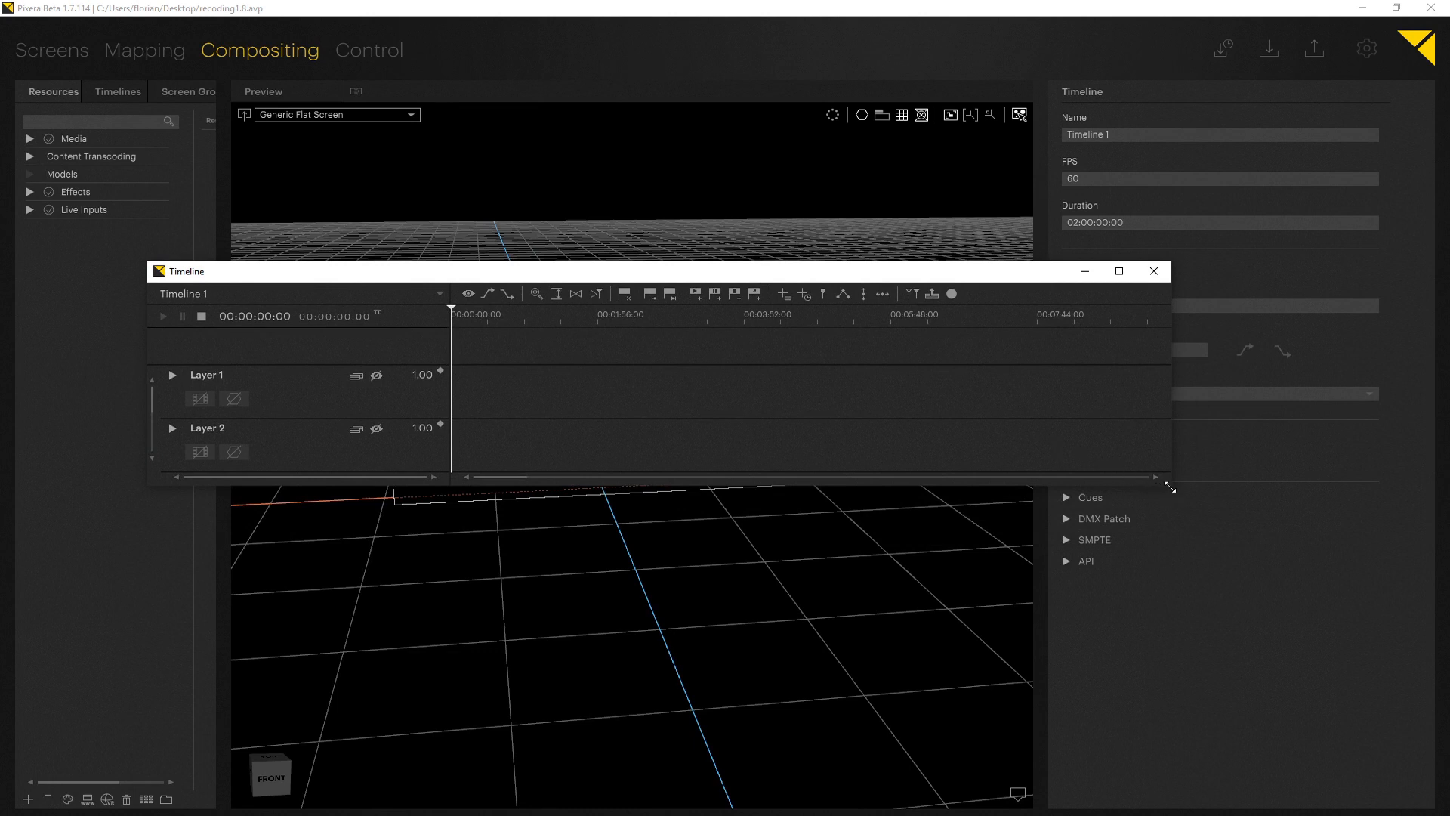
{"action": "left_click_drag", "start_coordinate": [1171, 486], "coordinate": [1285, 714]}
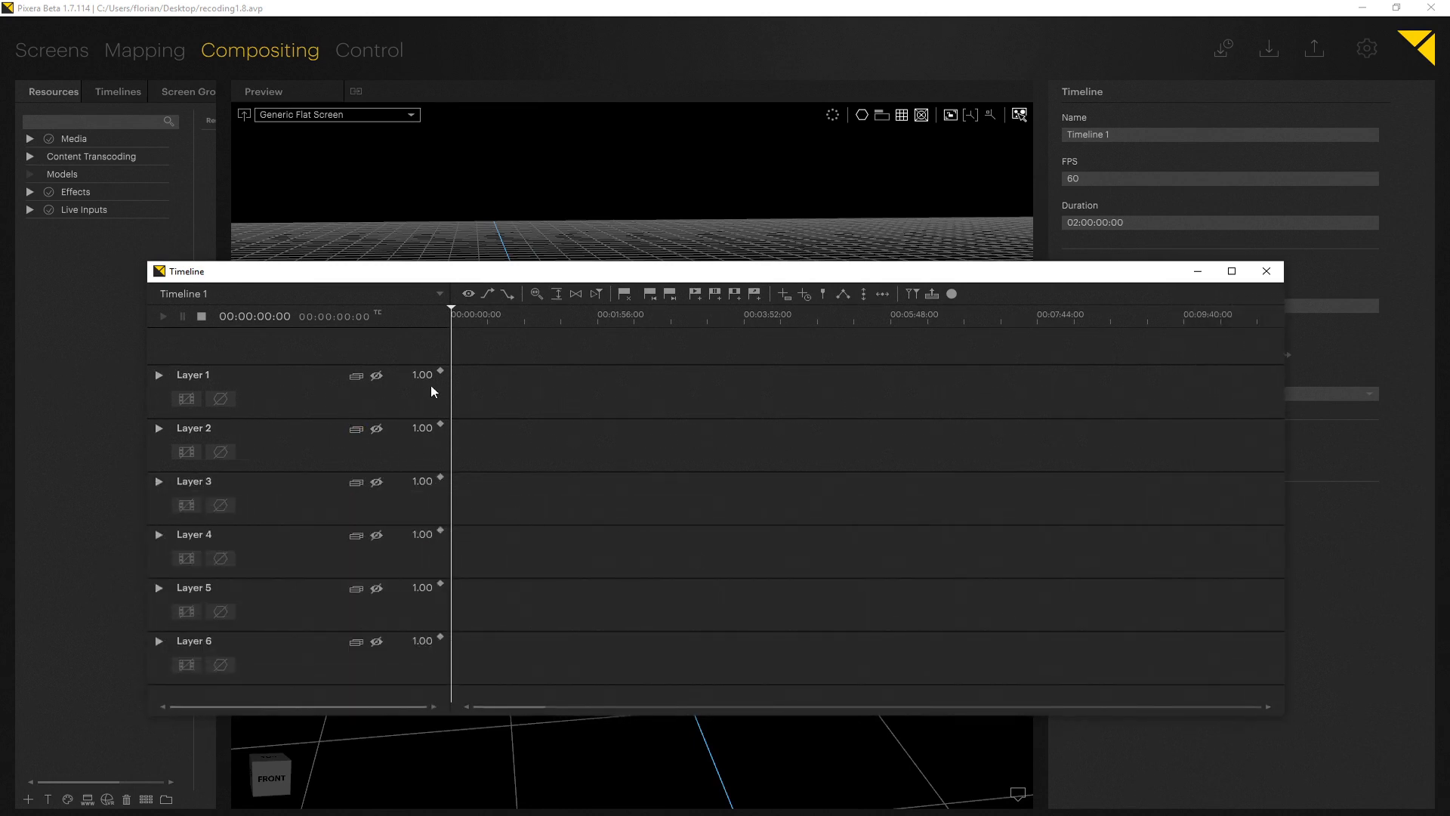
{"action": "left_click_drag", "start_coordinate": [401, 272], "coordinate": [369, 225]}
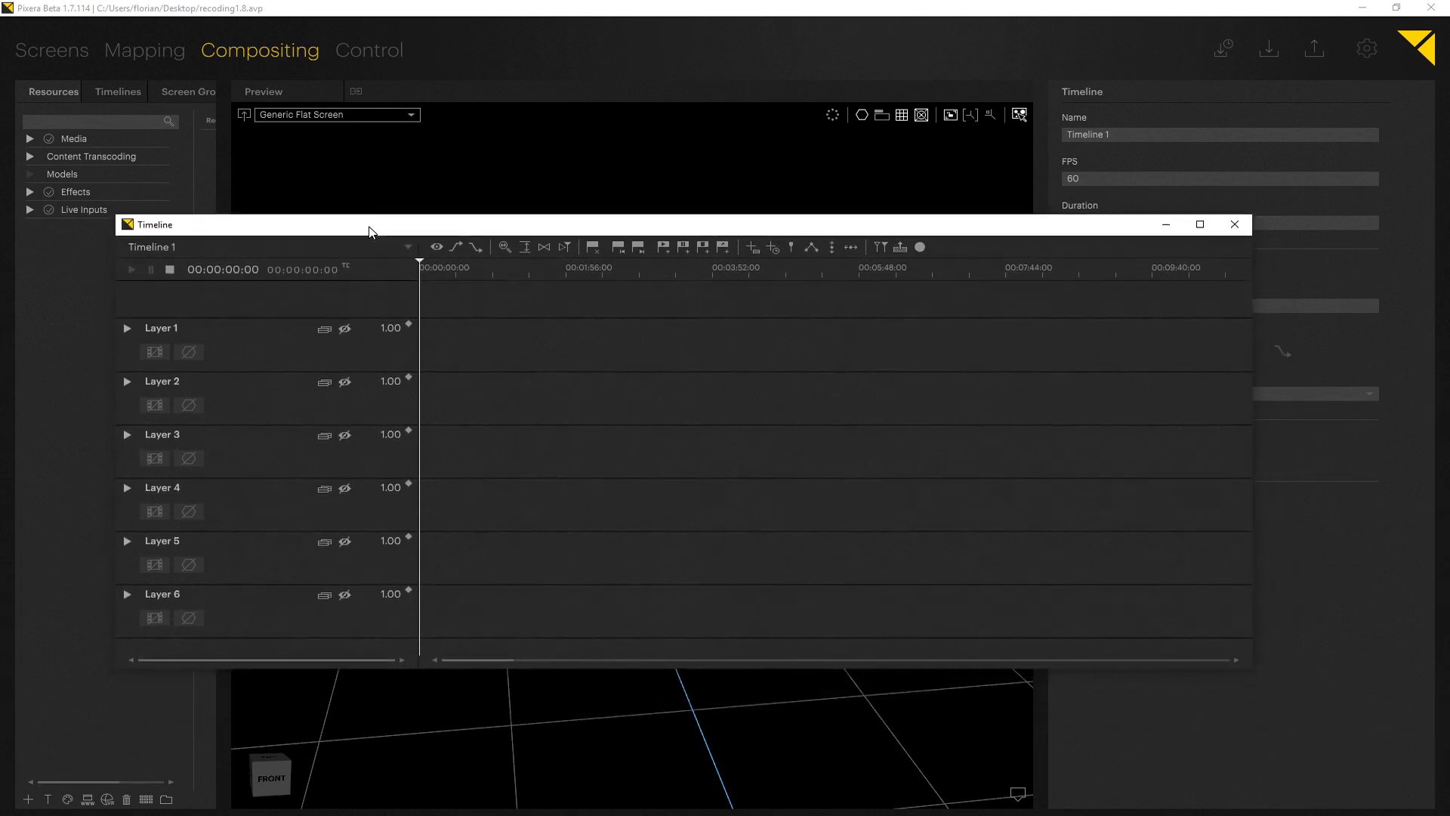
{"action": "left_click", "coordinate": [409, 247]}
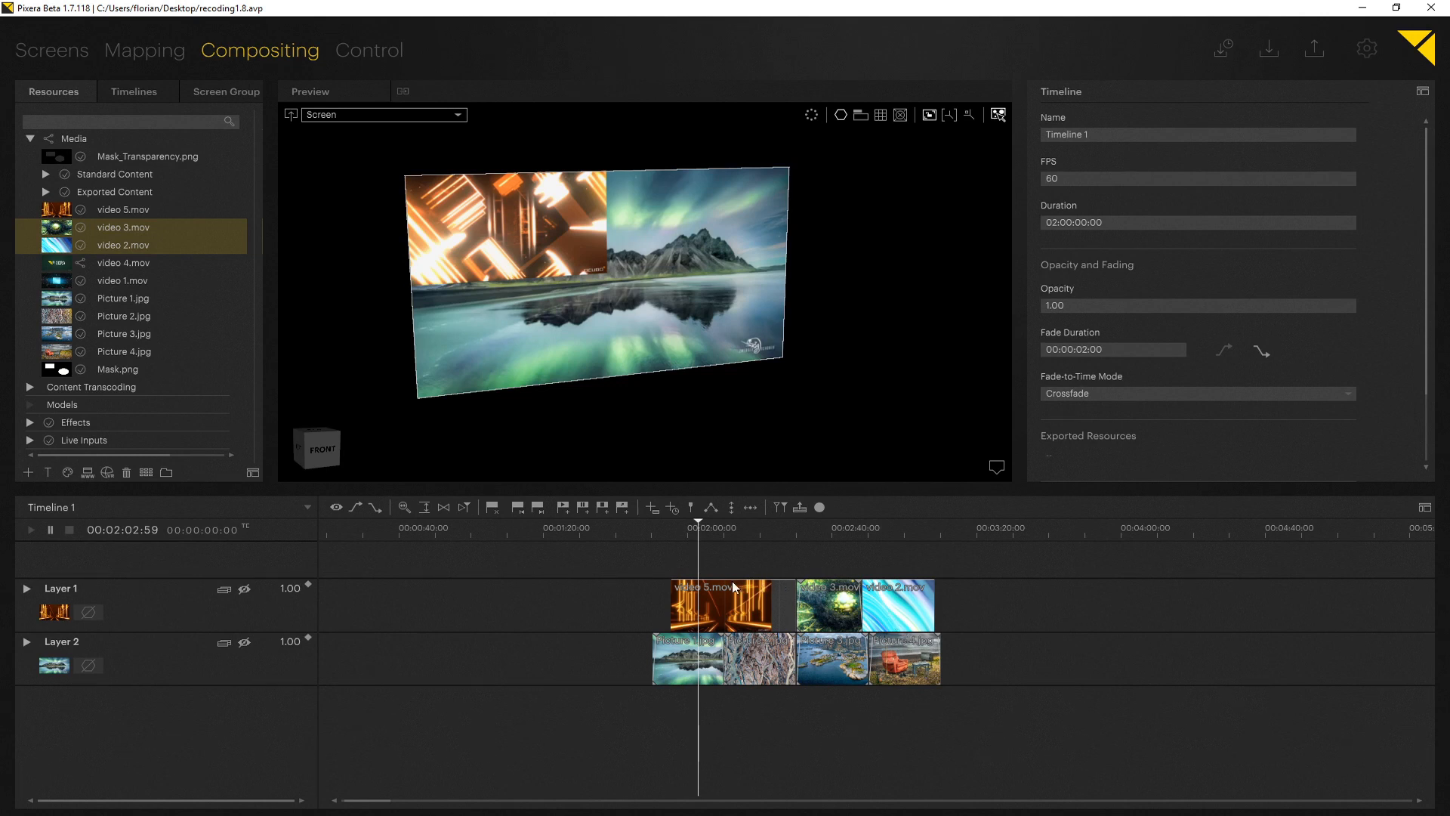
Scrub Timeline 1 to 00:02:12:37 and select the video 5.mov clip on Layer 1
{"action": "left_click", "coordinate": [680, 536]}
{"action": "left_click_drag", "start_coordinate": [681, 537], "coordinate": [734, 551]}
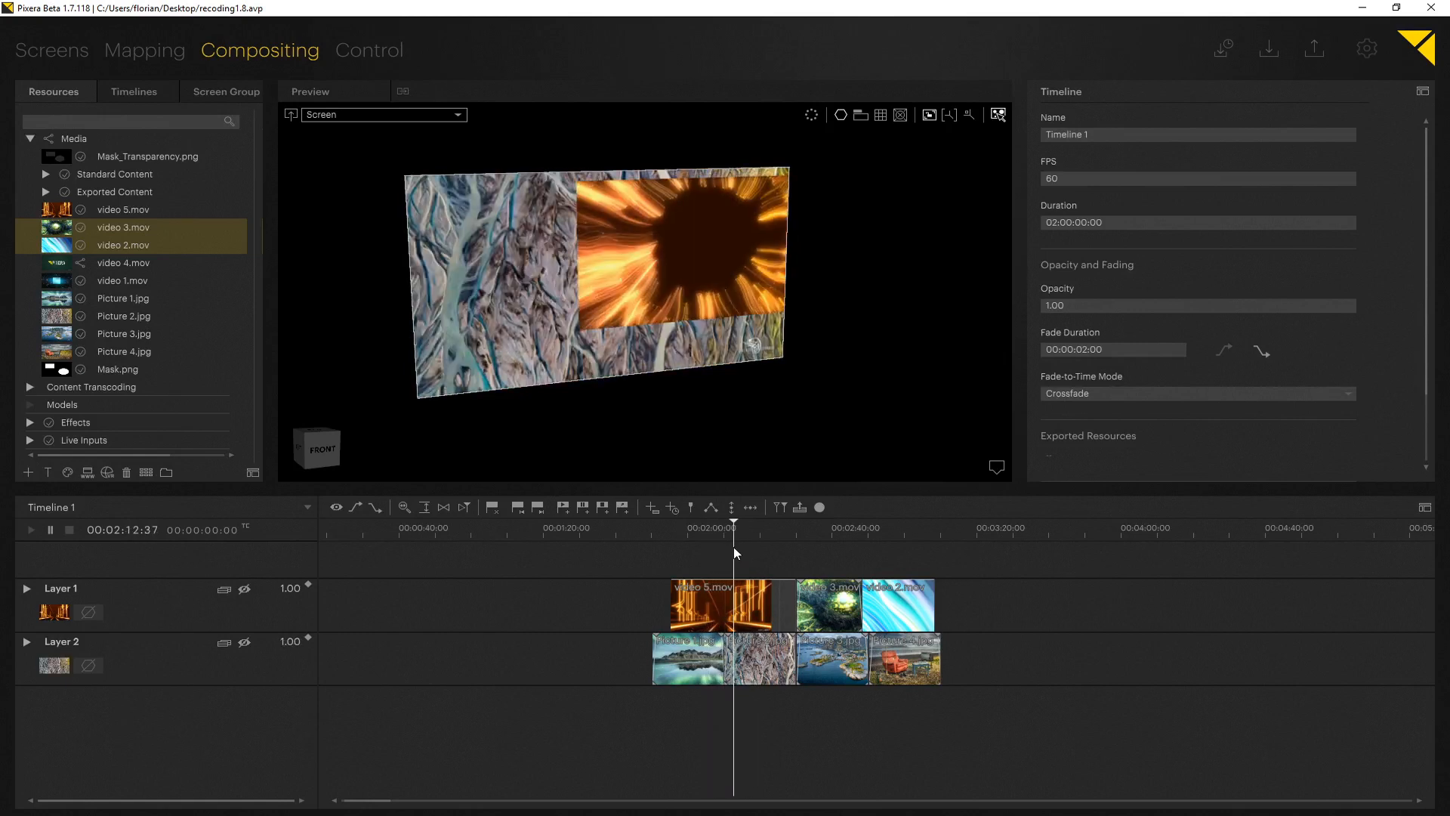
{"action": "left_click", "coordinate": [702, 604]}
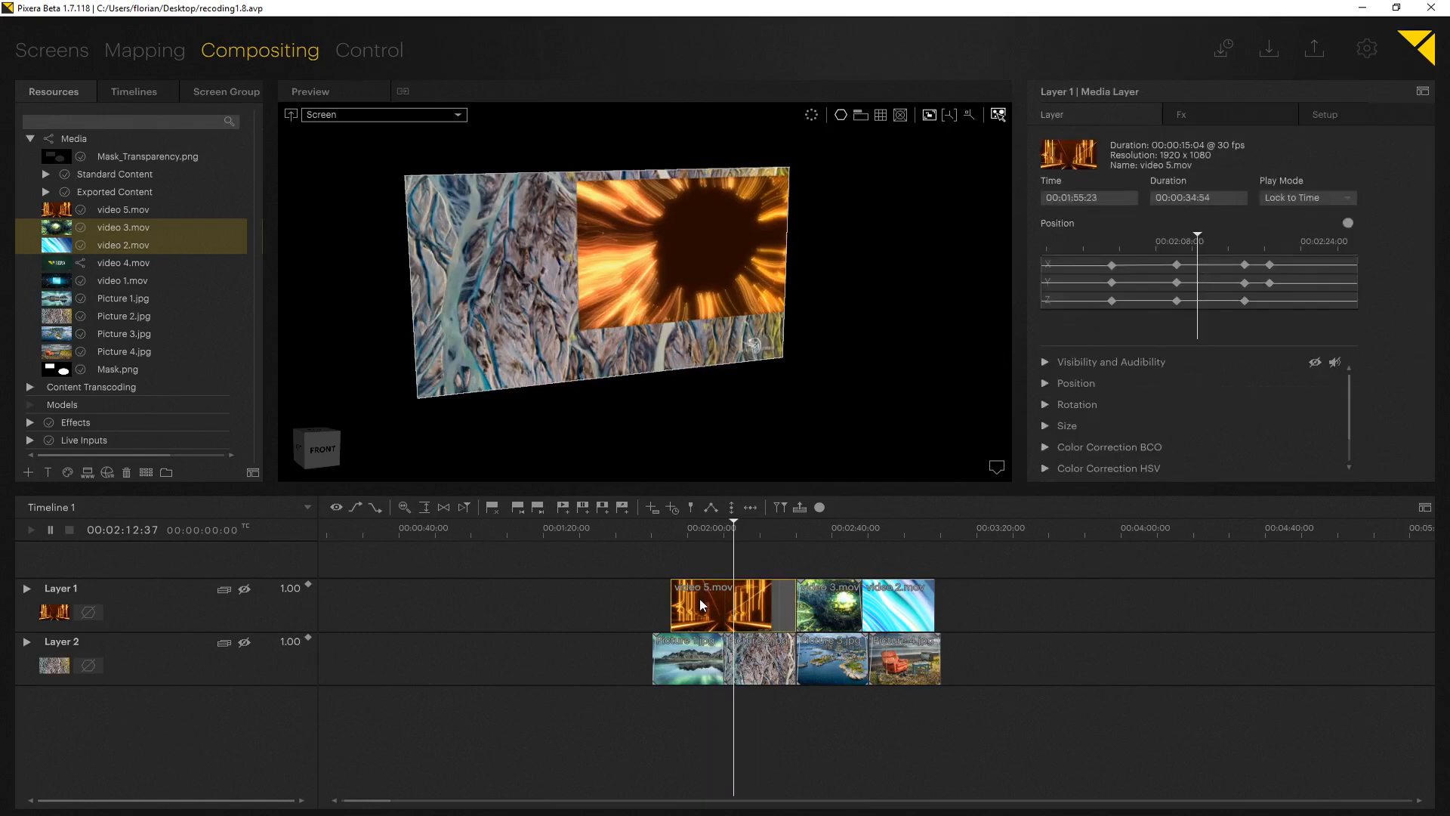
Expand Layer 1 and its Position parameters in the timeline to show the X, Y and Z keyframes
{"action": "left_click", "coordinate": [25, 590]}
{"action": "left_click", "coordinate": [25, 590]}
{"action": "left_click", "coordinate": [55, 678]}
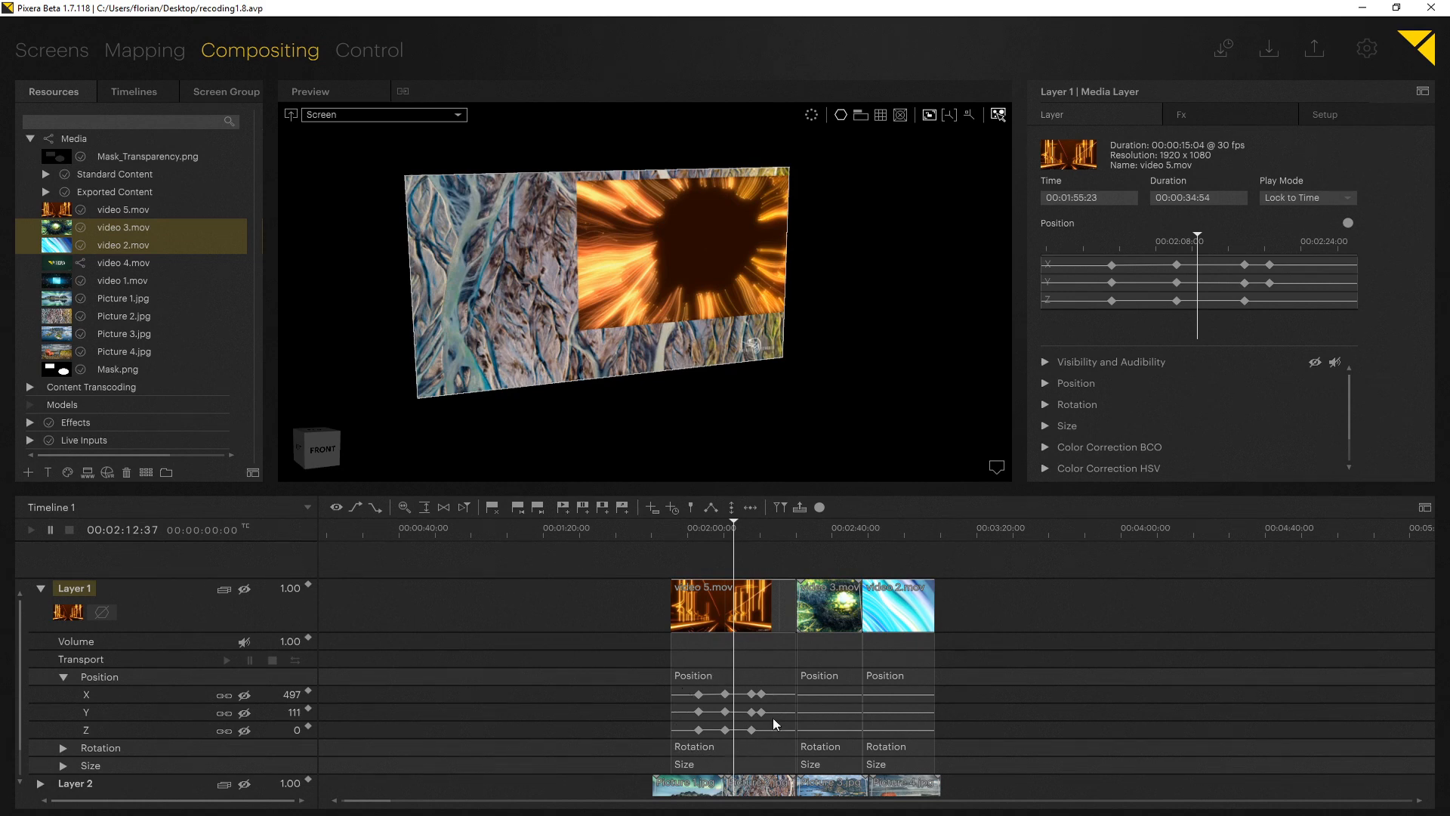
Select the video 5.mov clip and view its Rotation, Size and Position keyframes in the inspector's mini timeline
{"action": "left_click", "coordinate": [761, 621]}
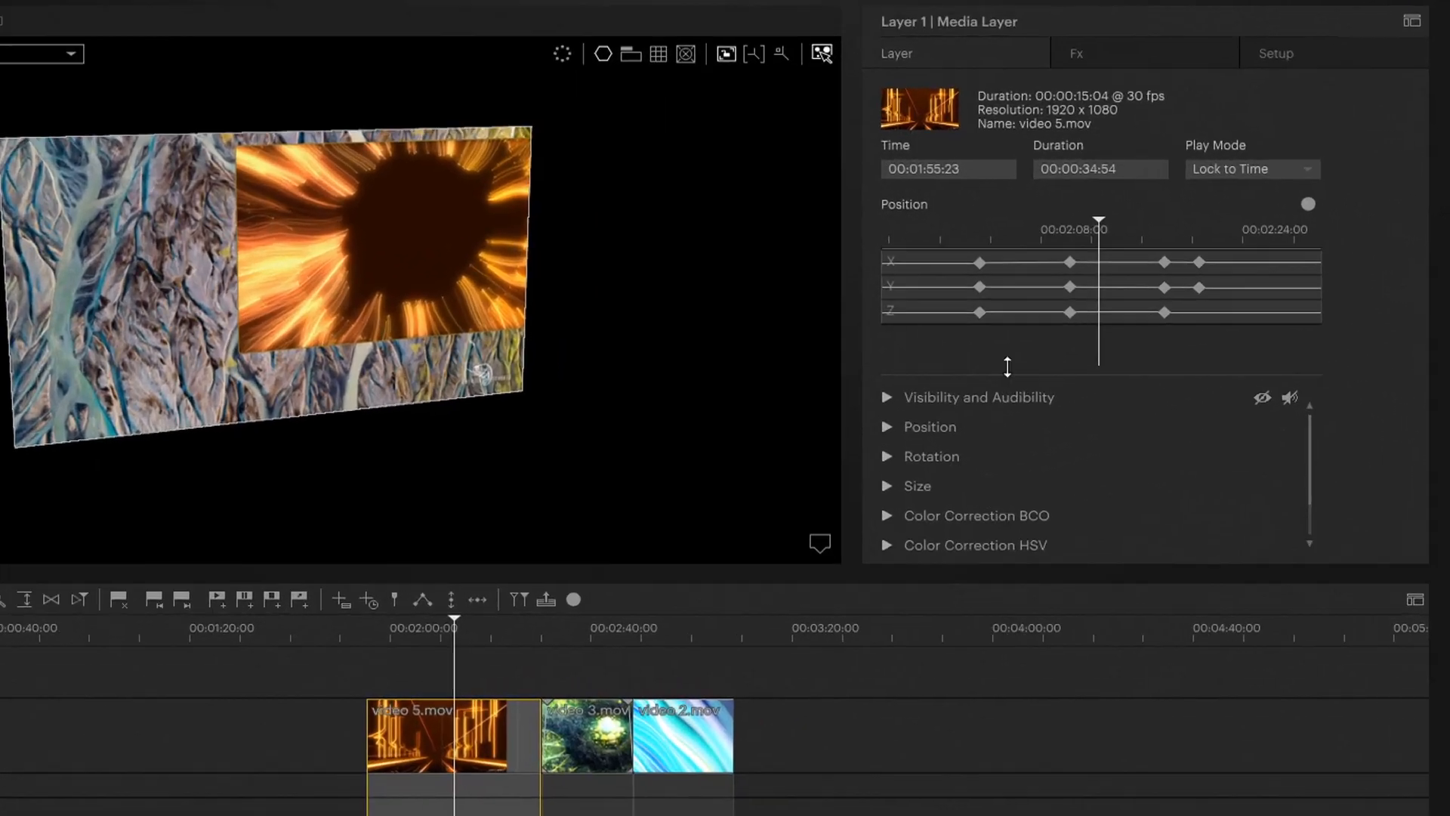
{"action": "left_click", "coordinate": [924, 457]}
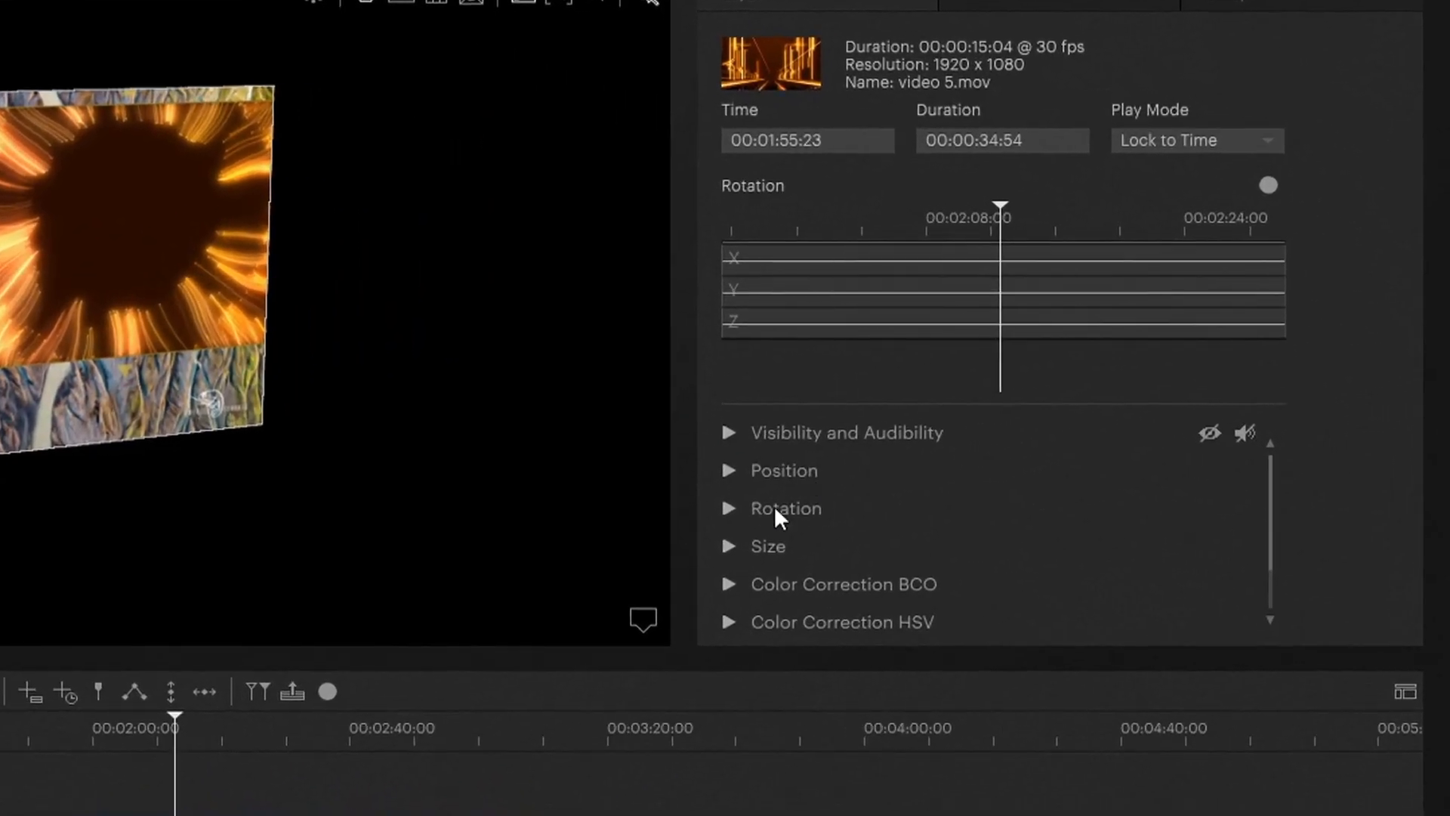
{"action": "left_click", "coordinate": [764, 544]}
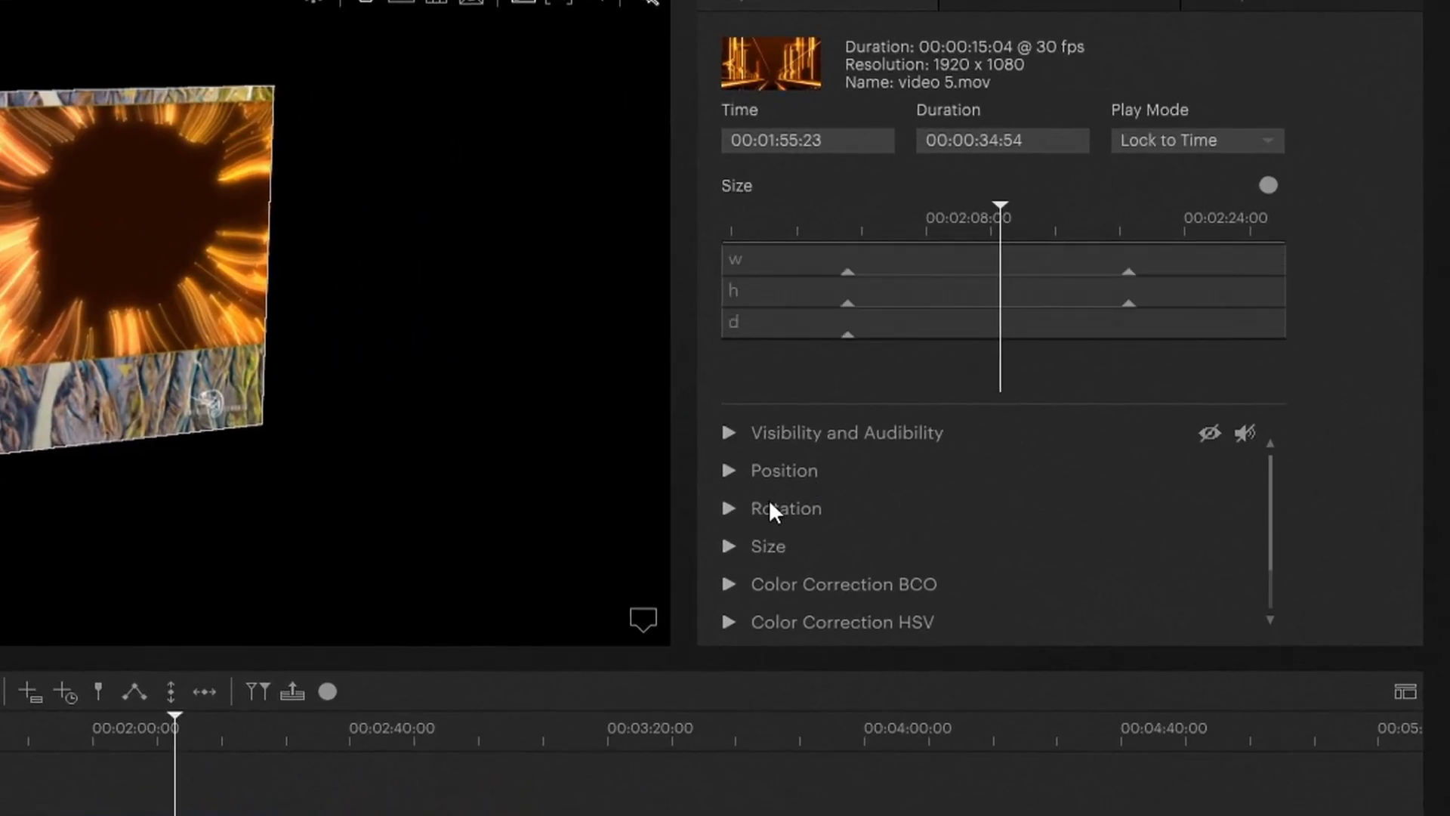
{"action": "left_click", "coordinate": [781, 476]}
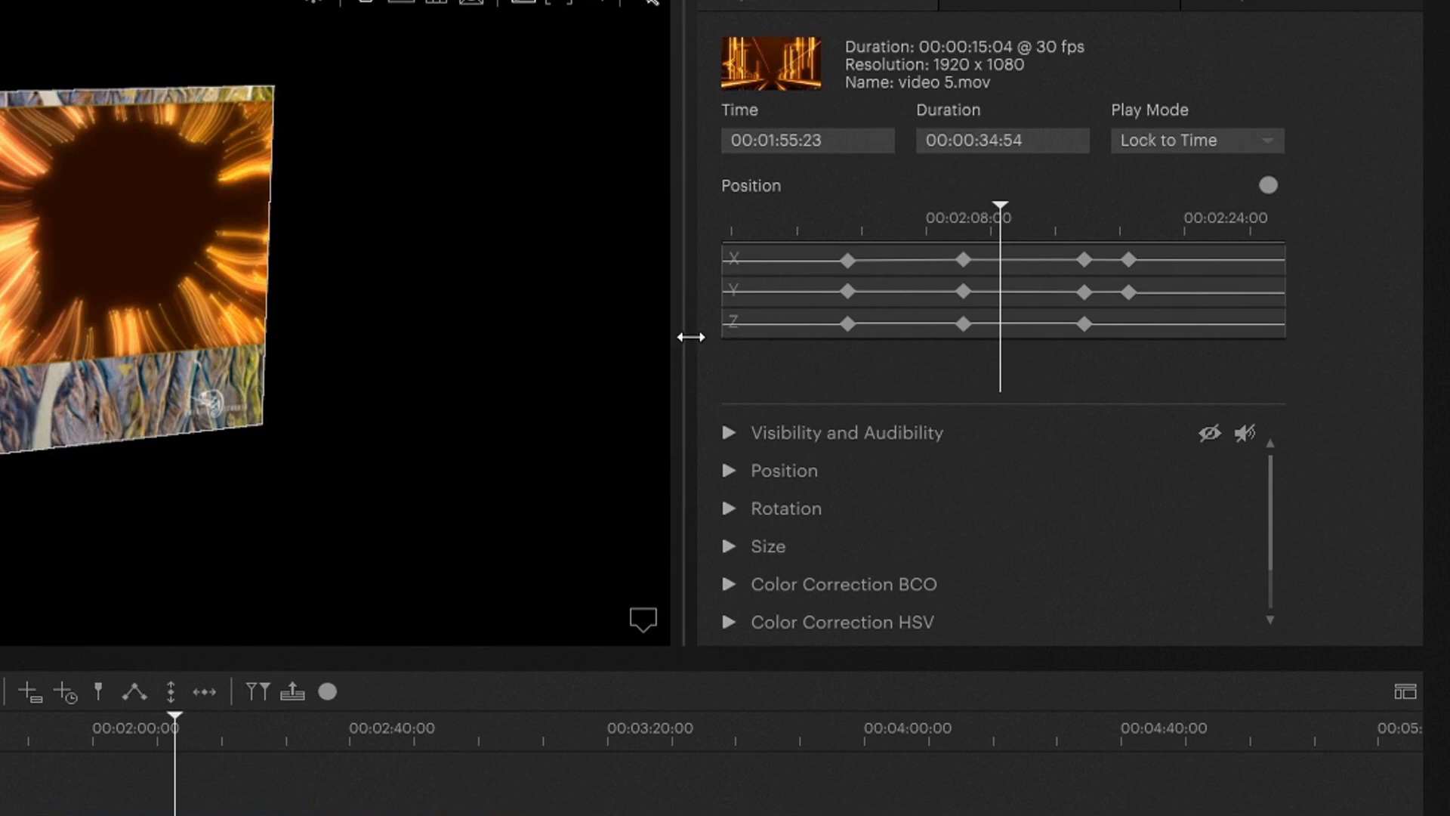
In a widened inspector, try lowering video 5.mov's second Z position keyframe and add an X position keyframe at 00:02:12:22
{"action": "left_click_drag", "start_coordinate": [684, 333], "coordinate": [574, 339]}
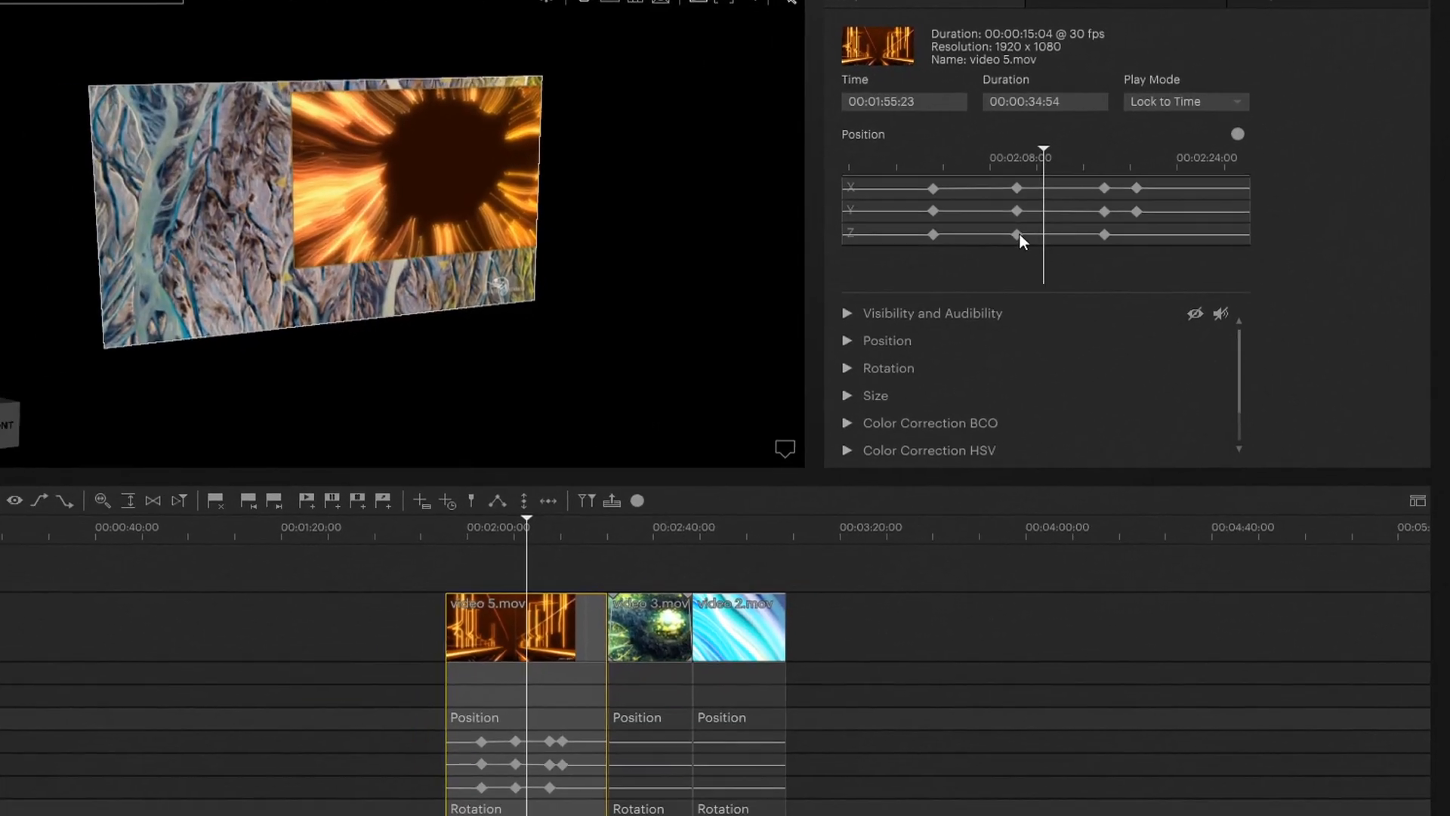
{"action": "left_click", "coordinate": [852, 324]}
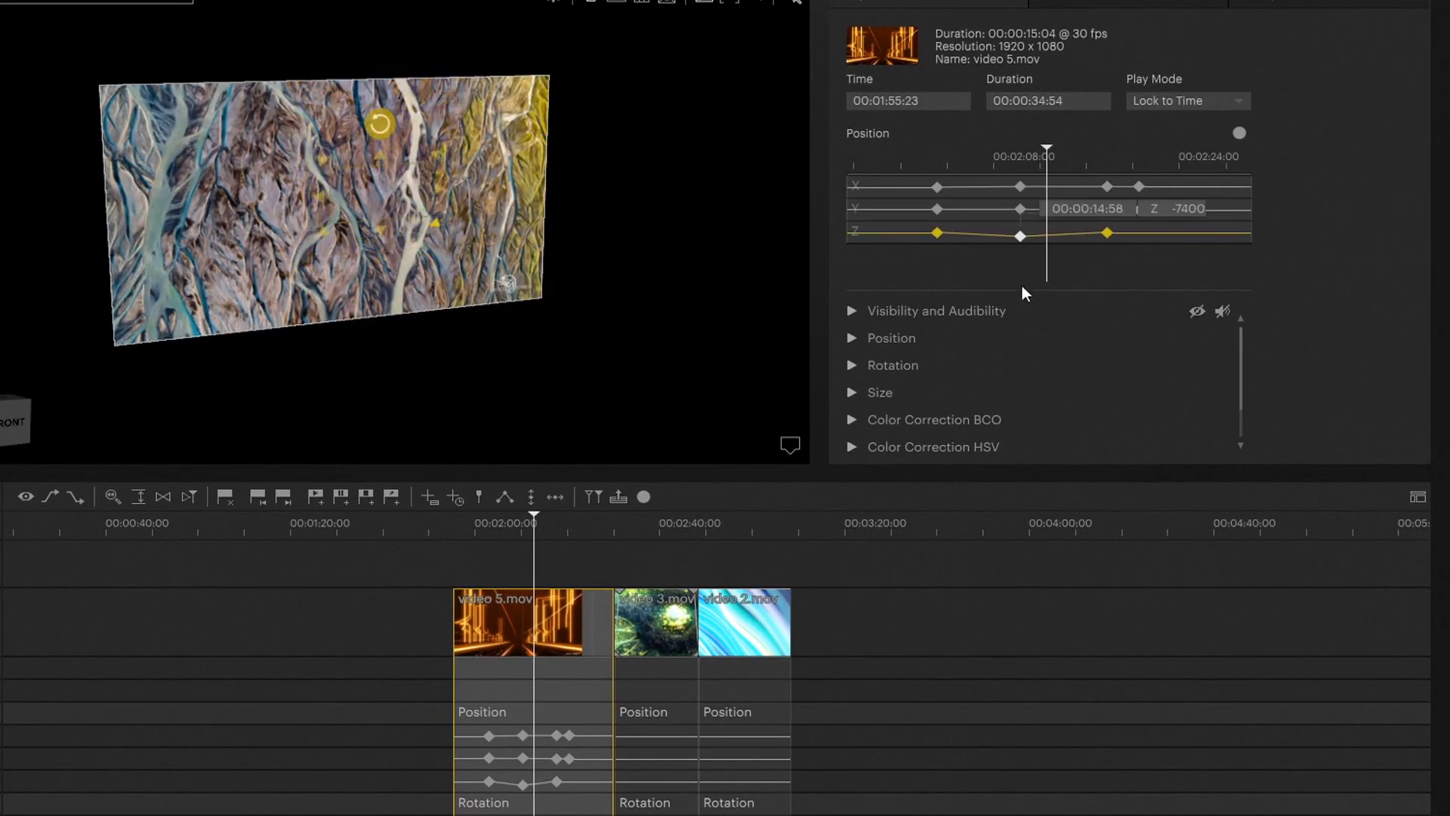
{"action": "left_click_drag", "start_coordinate": [1047, 148], "coordinate": [1050, 188]}
{"action": "left_click", "coordinate": [1023, 188]}
{"action": "left_click", "coordinate": [1054, 187]}
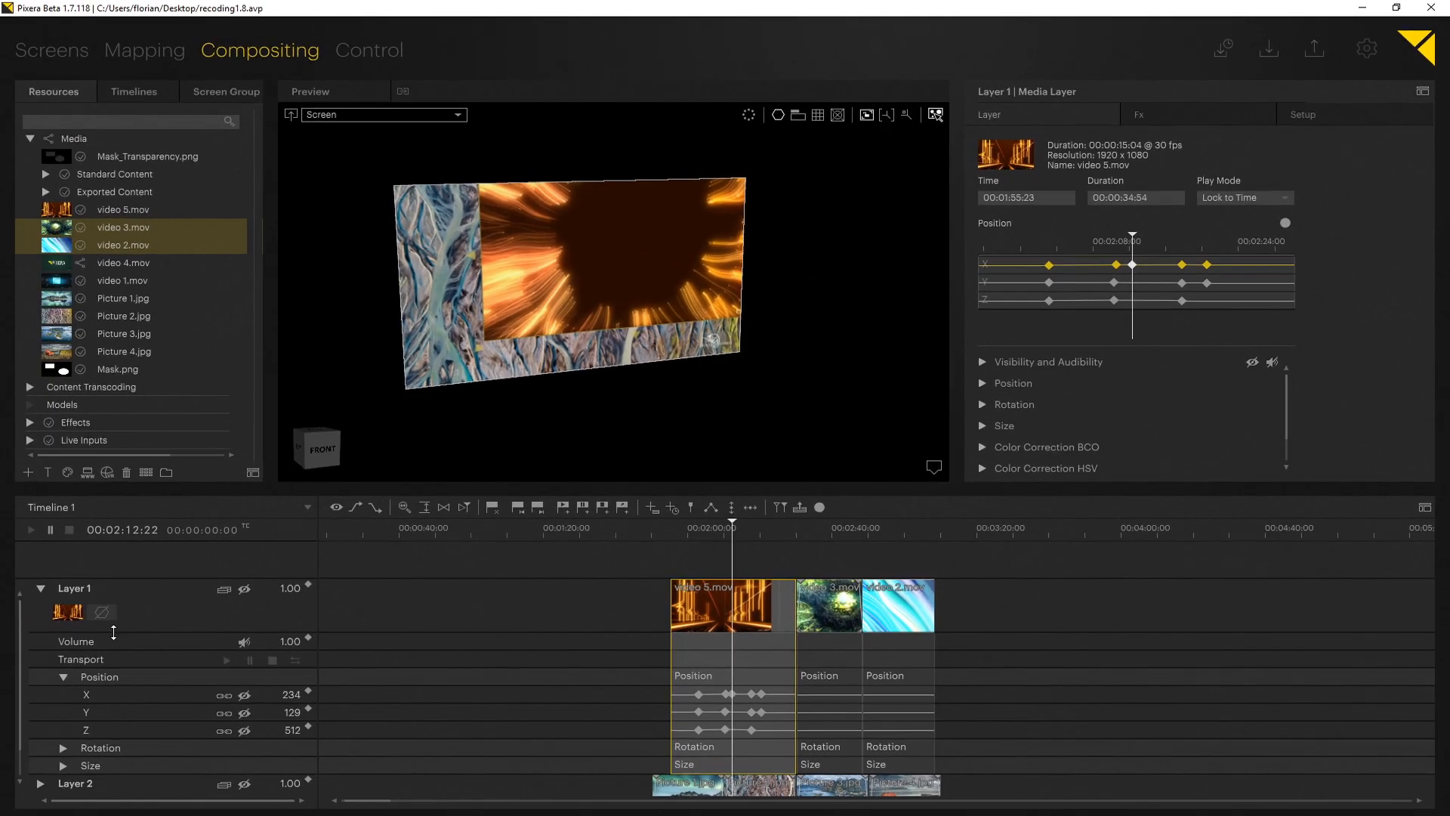
Collapse Layer 1's Position parameters and compare the inspector properties of video 3.mov, video 2.mov, Picture 4.jpg and video 5.mov
{"action": "left_click", "coordinate": [64, 677]}
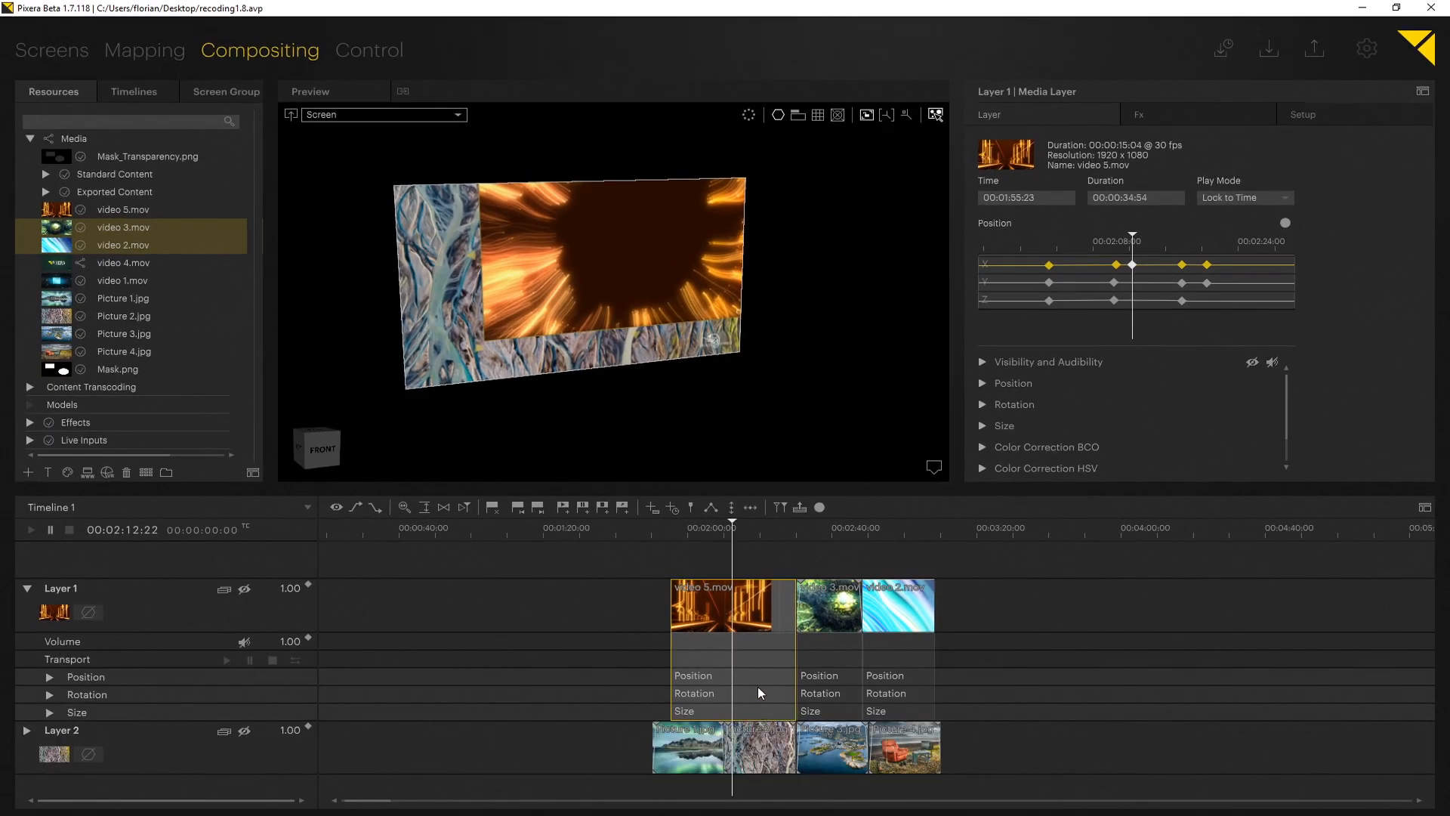
{"action": "left_click", "coordinate": [831, 613]}
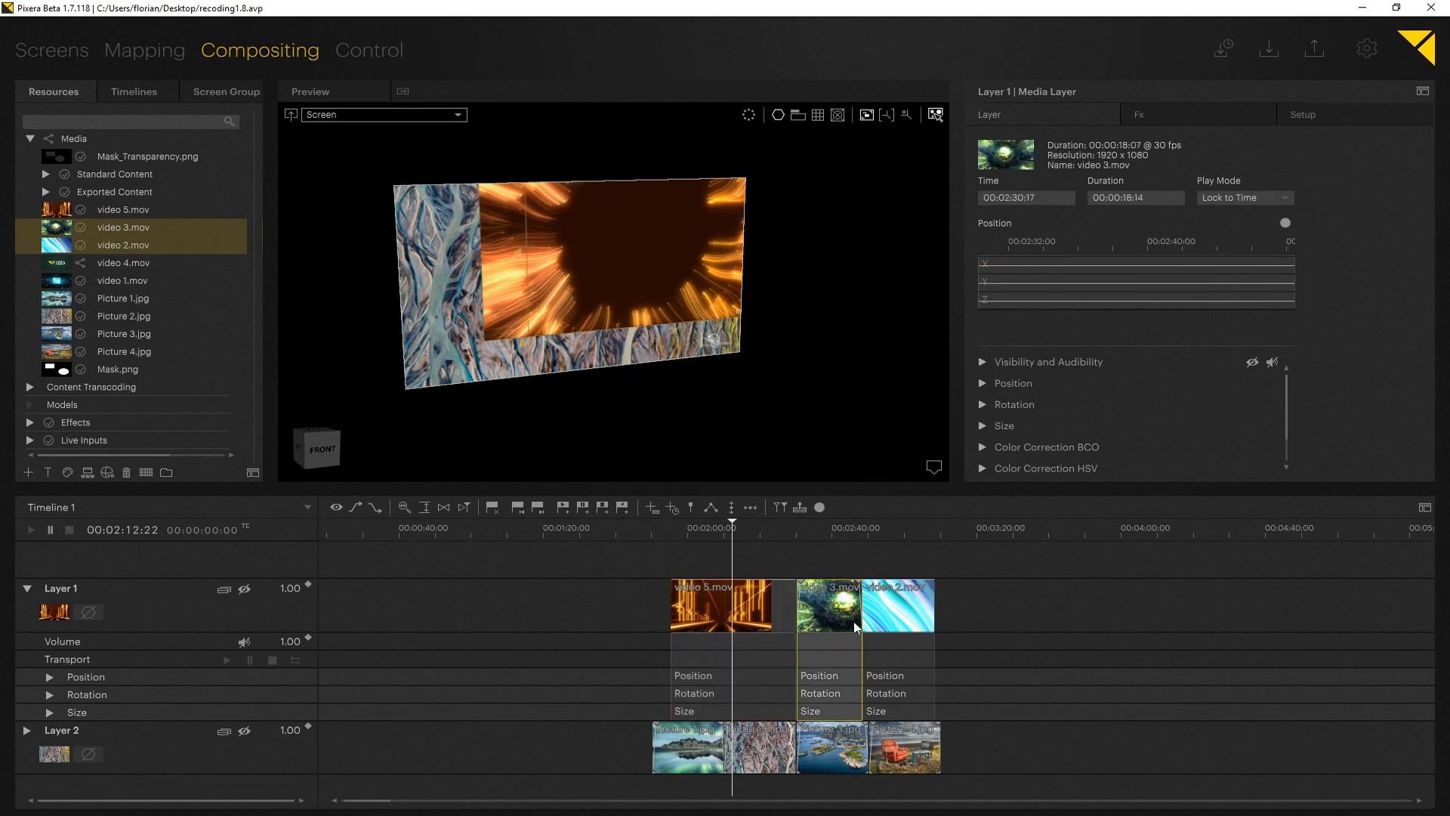
{"action": "left_click", "coordinate": [881, 612]}
{"action": "left_click", "coordinate": [888, 748]}
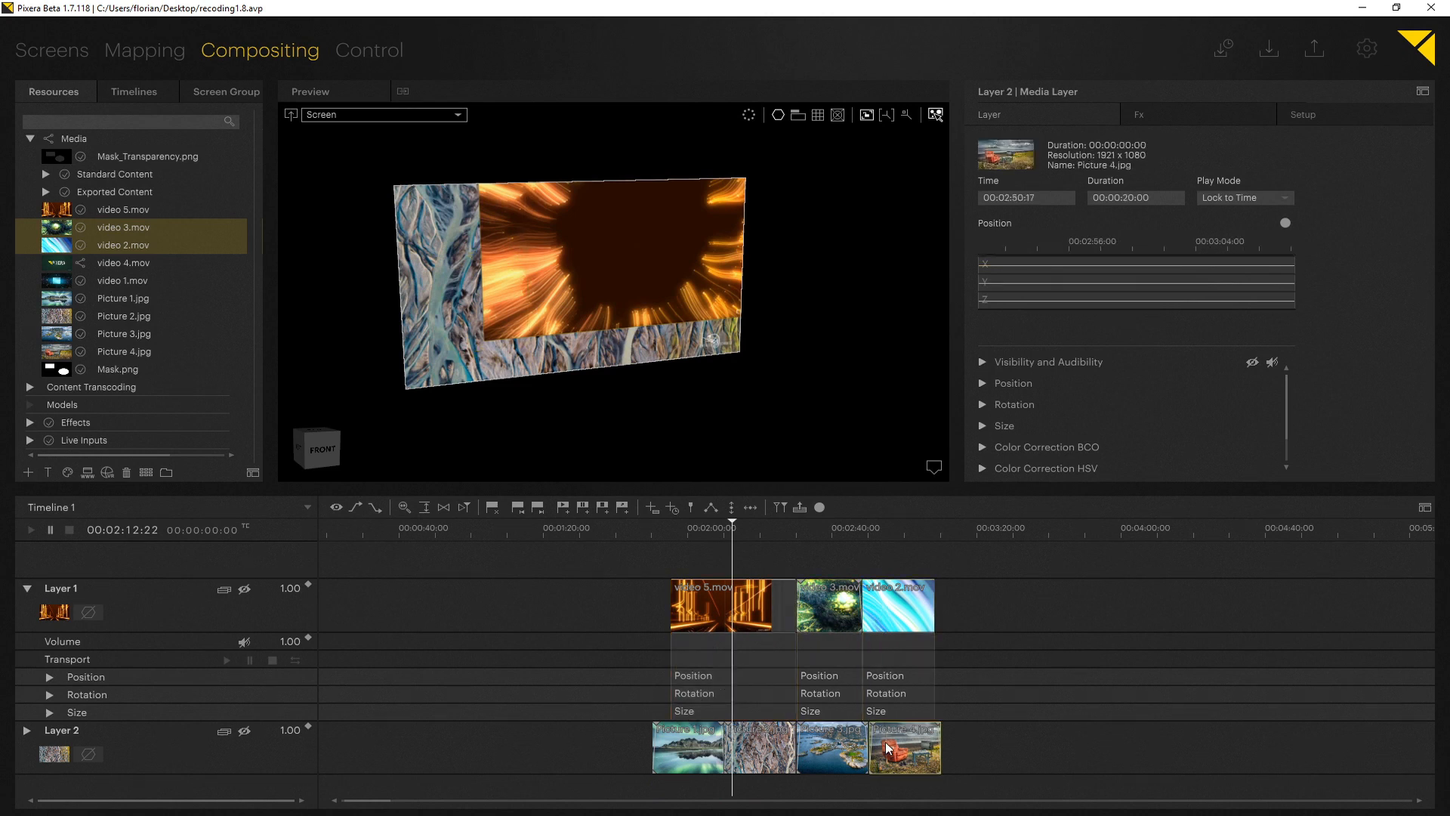
{"action": "left_click", "coordinate": [778, 657]}
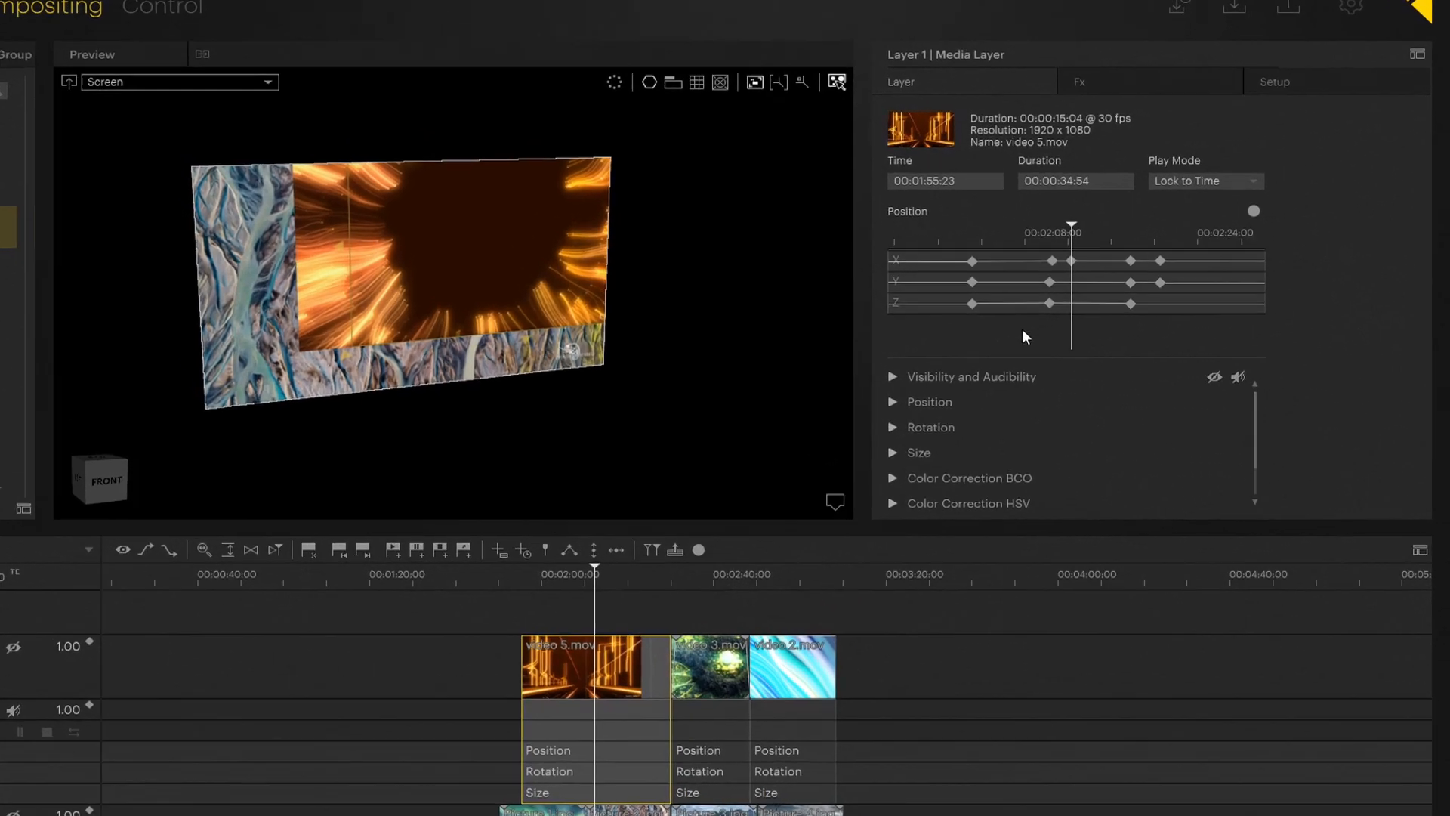
{"action": "scroll", "coordinate": [823, 406], "scroll_direction": "down", "scroll_amount": 2}
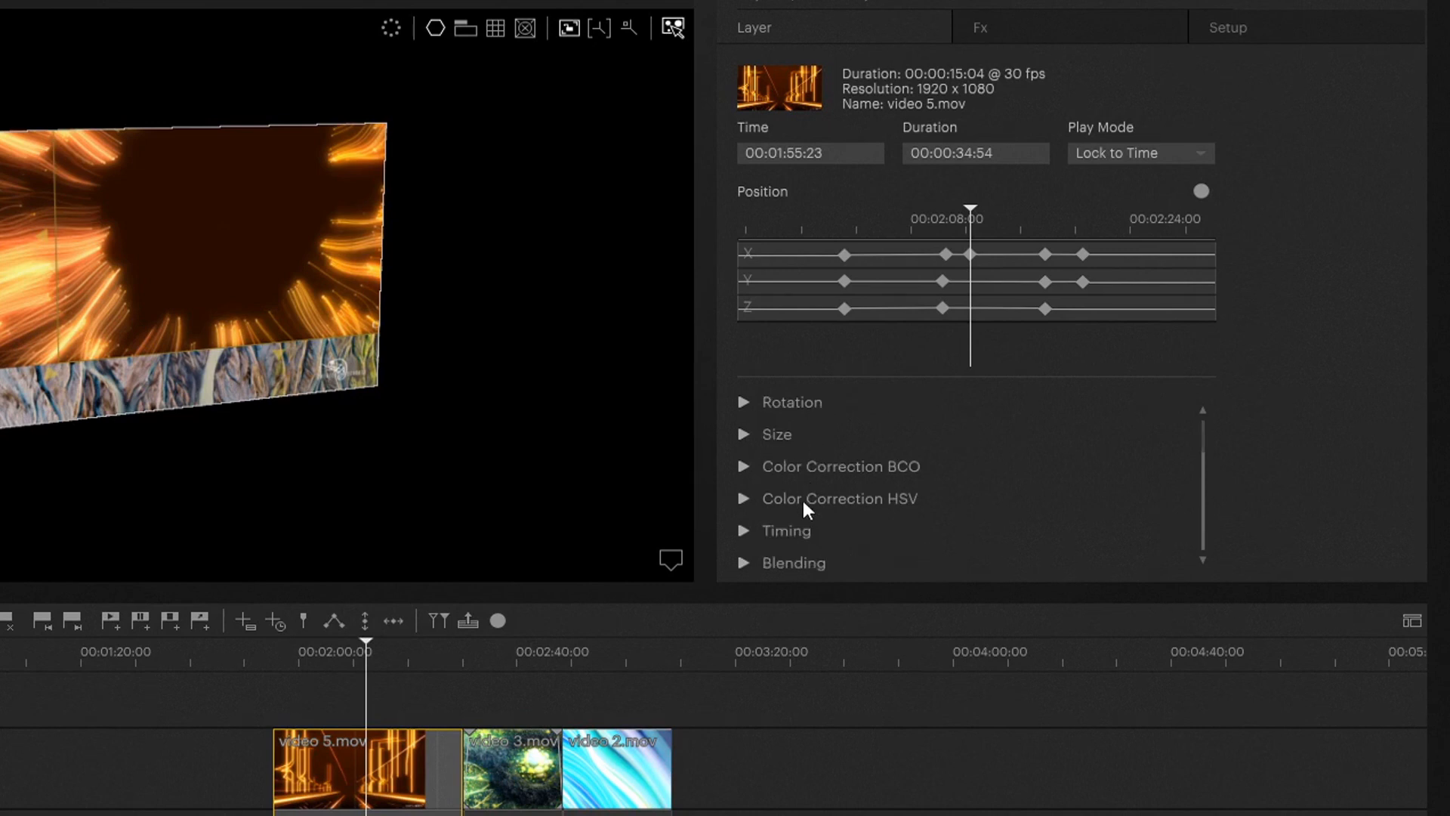
Return to the start of video 5.mov's inspector properties and enlarge the inspector area downward
{"action": "scroll", "coordinate": [786, 554], "scroll_direction": "up", "scroll_amount": 2}
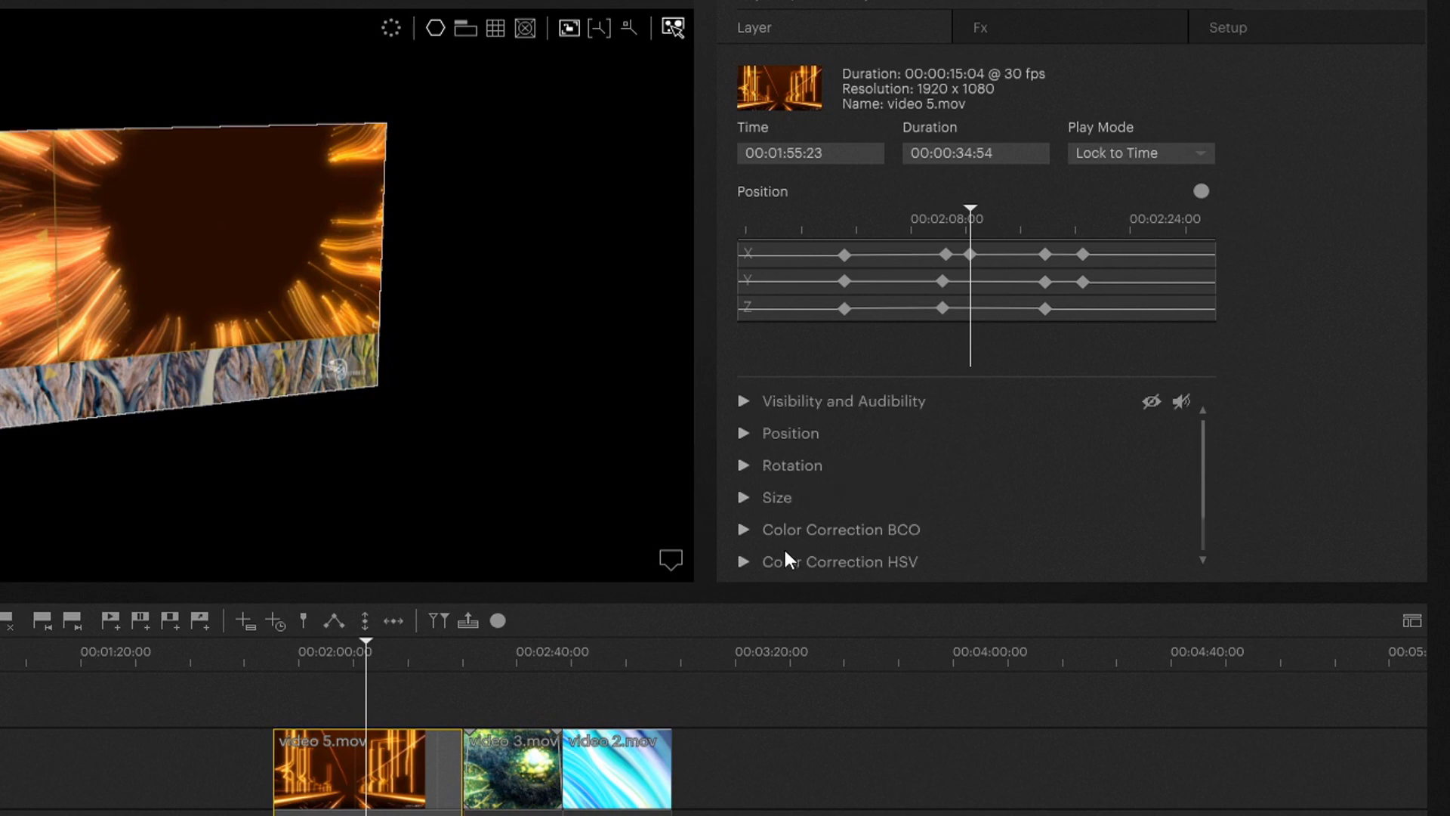
{"action": "left_click_drag", "start_coordinate": [777, 592], "coordinate": [777, 808]}
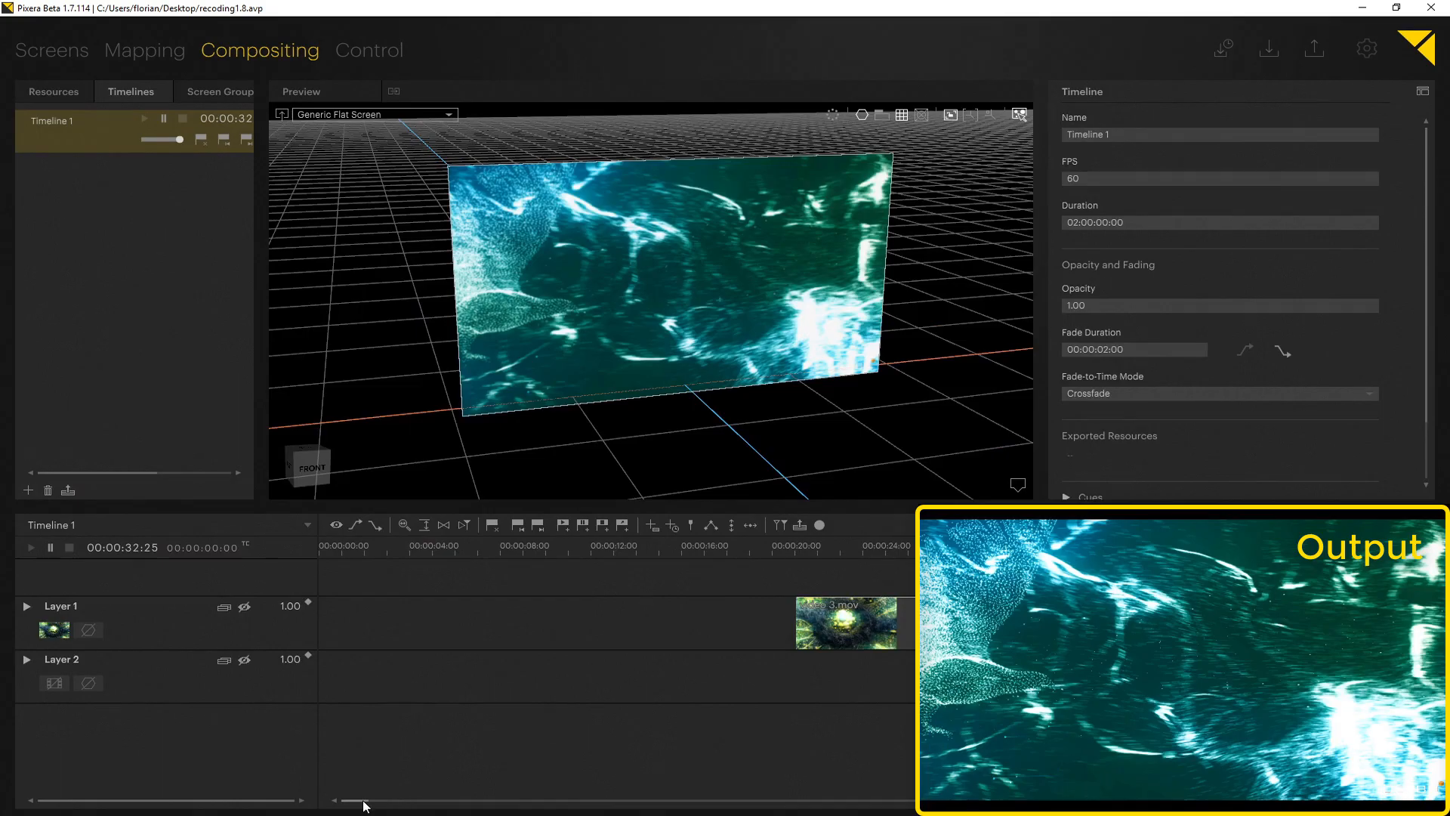
Place Timeline 1's playhead at 00:00:26:38 and fade it over to 00:00:47:42
{"action": "left_click_drag", "start_coordinate": [363, 806], "coordinate": [365, 807]}
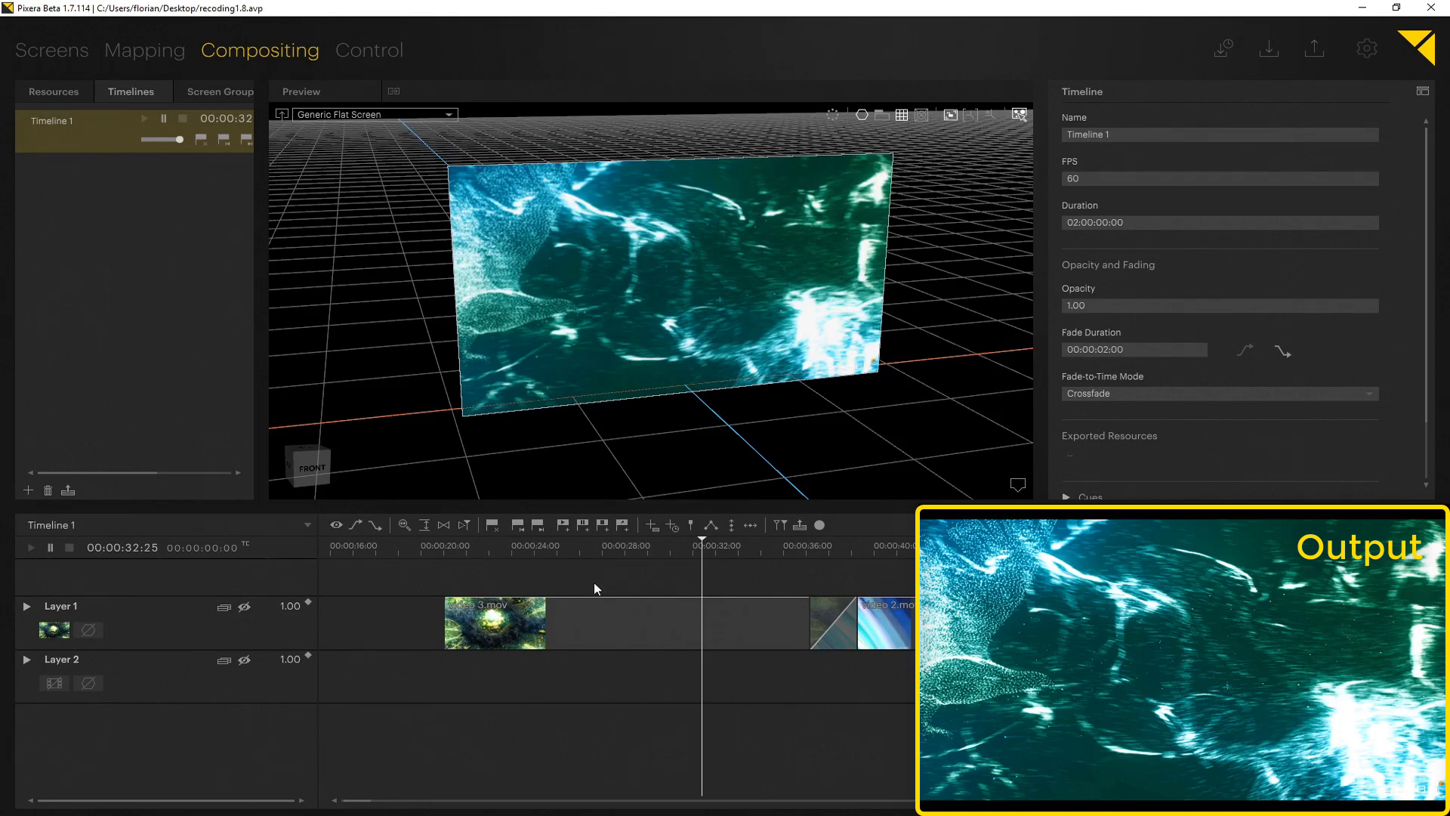
{"action": "left_click", "coordinate": [571, 554]}
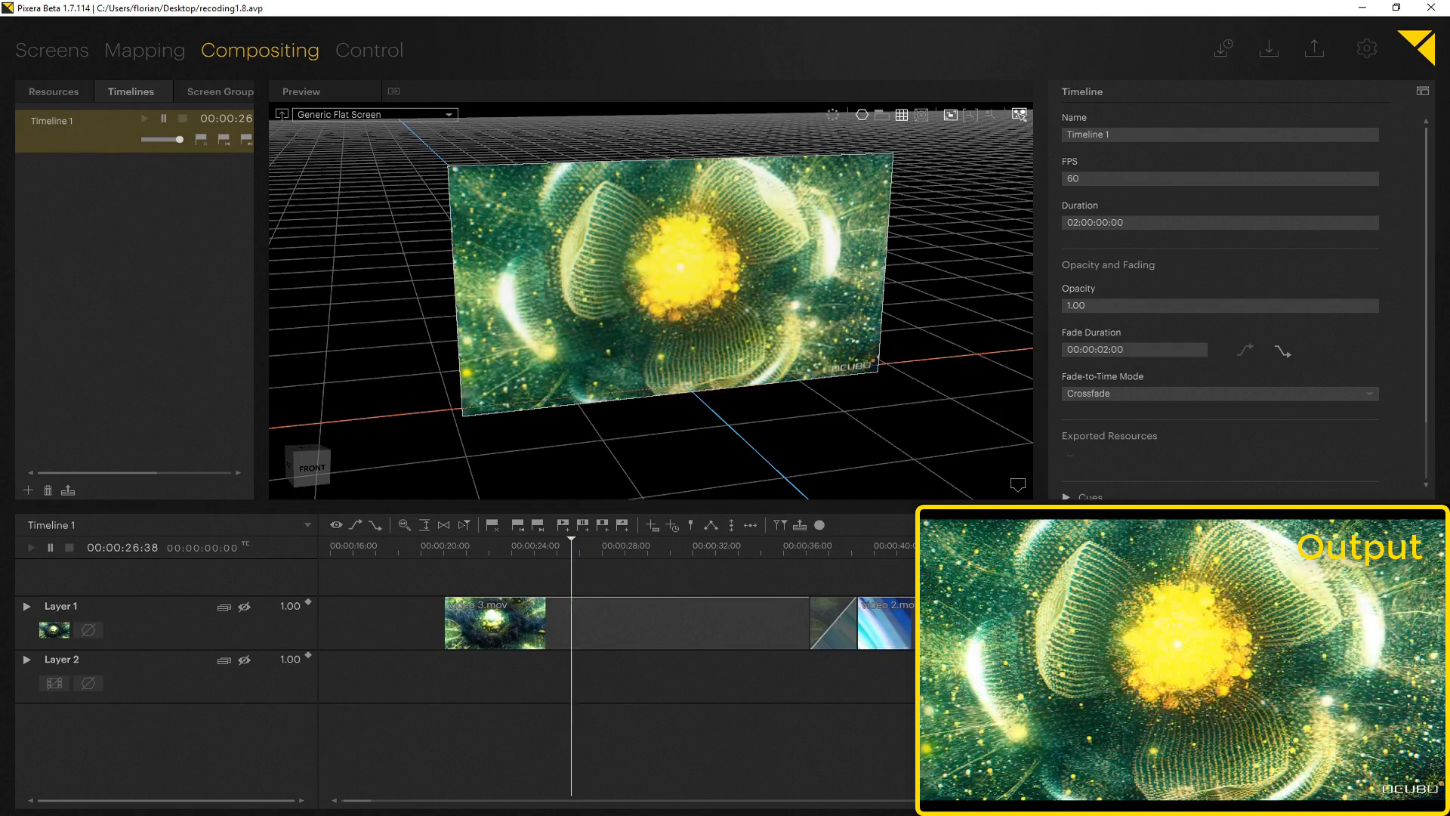
{"action": "left_click", "coordinate": [1011, 554]}
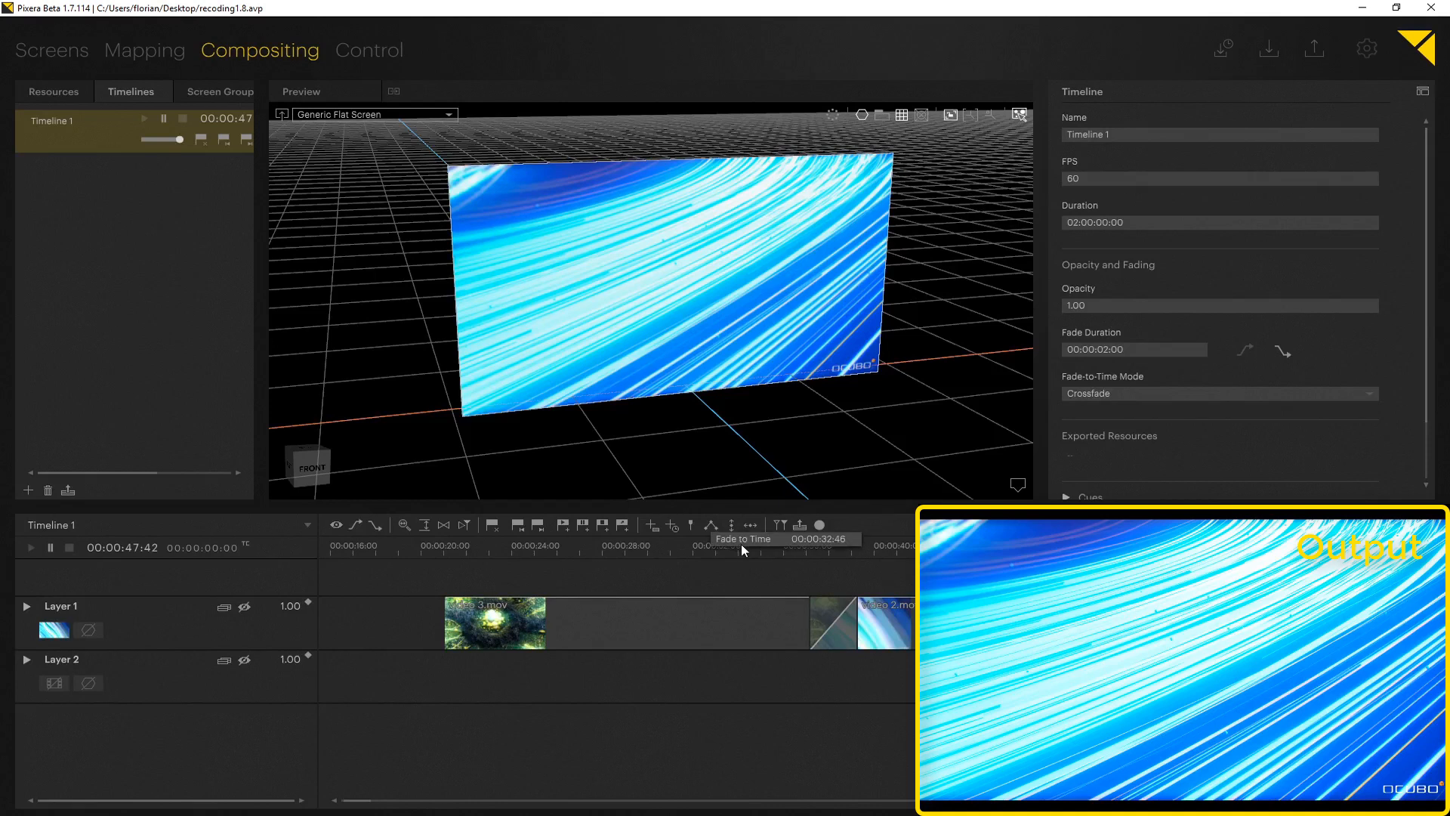
Enter 00:00:30:46 as the Fade to Time target and fade the timeline to that time
{"action": "double_click", "coordinate": [819, 538]}
{"action": "left_click", "coordinate": [829, 541]}
{"action": "type", "text": "0"}
{"action": "key", "text": "Return"}
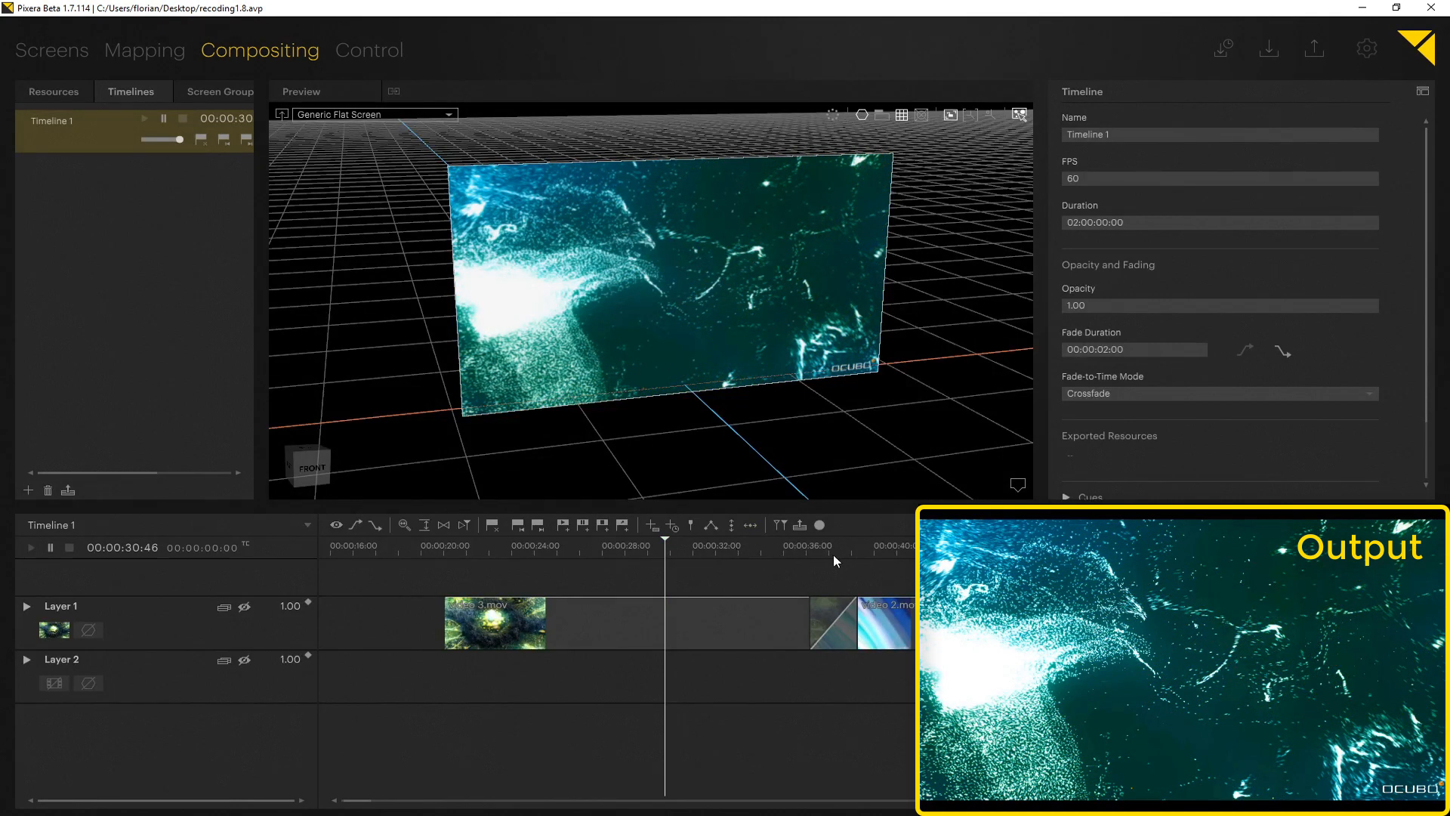
Set Timeline 1's Fade-to-Time Mode to Dip to Black and fade from 00:00:27:58 to 00:00:43:38
{"action": "left_click", "coordinate": [1116, 395]}
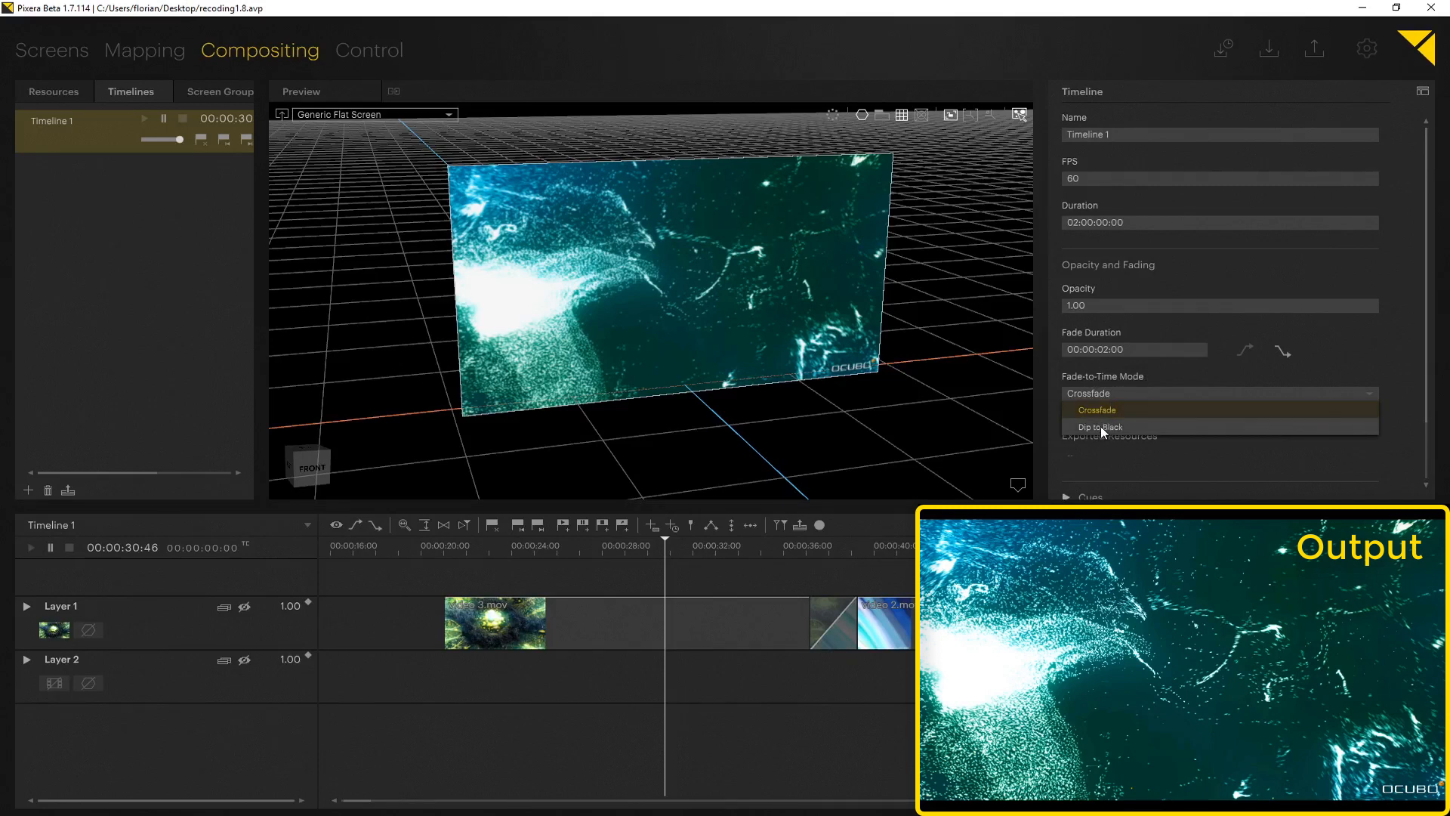
{"action": "left_click", "coordinate": [1101, 428]}
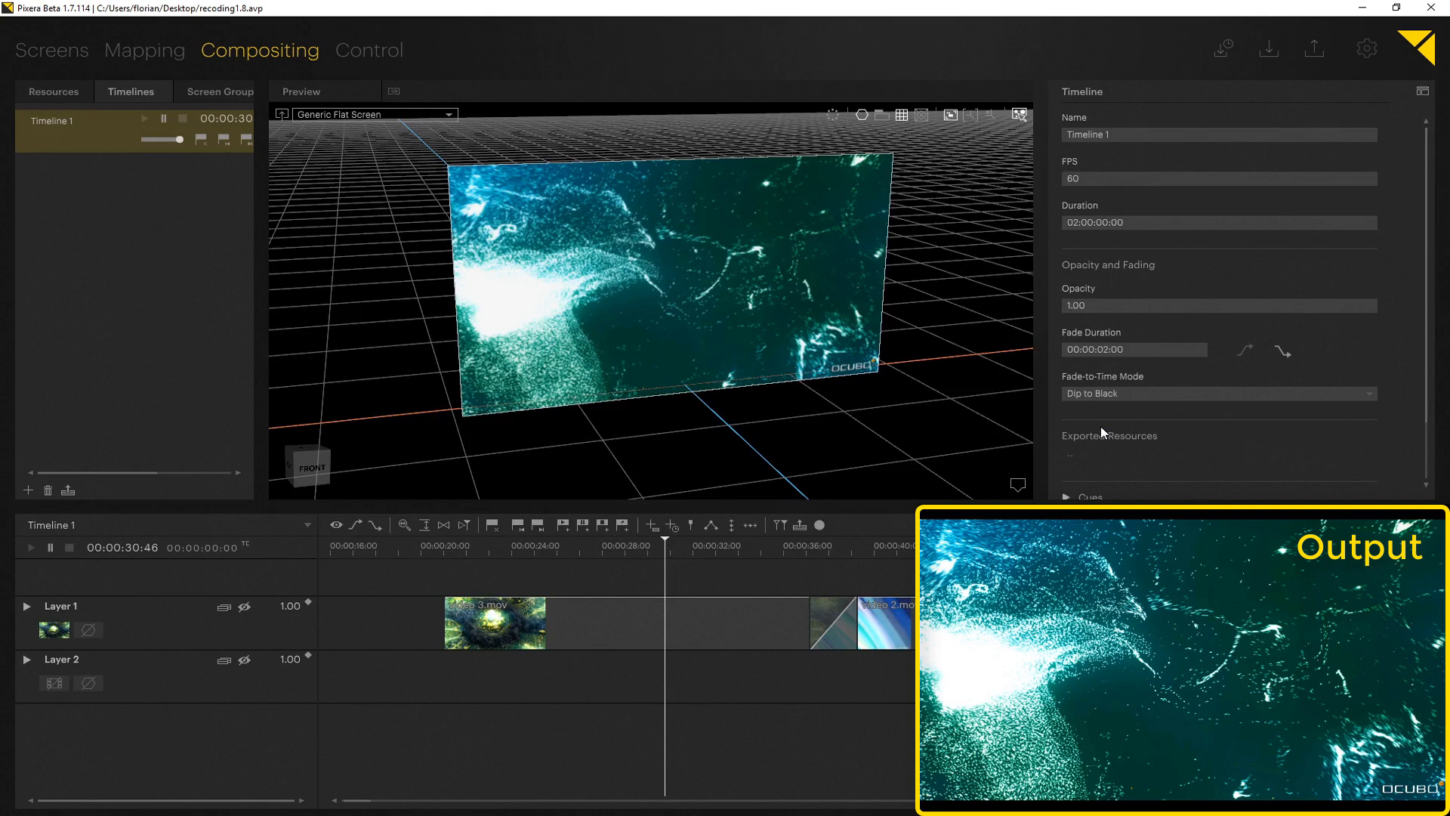
{"action": "left_click", "coordinate": [601, 549]}
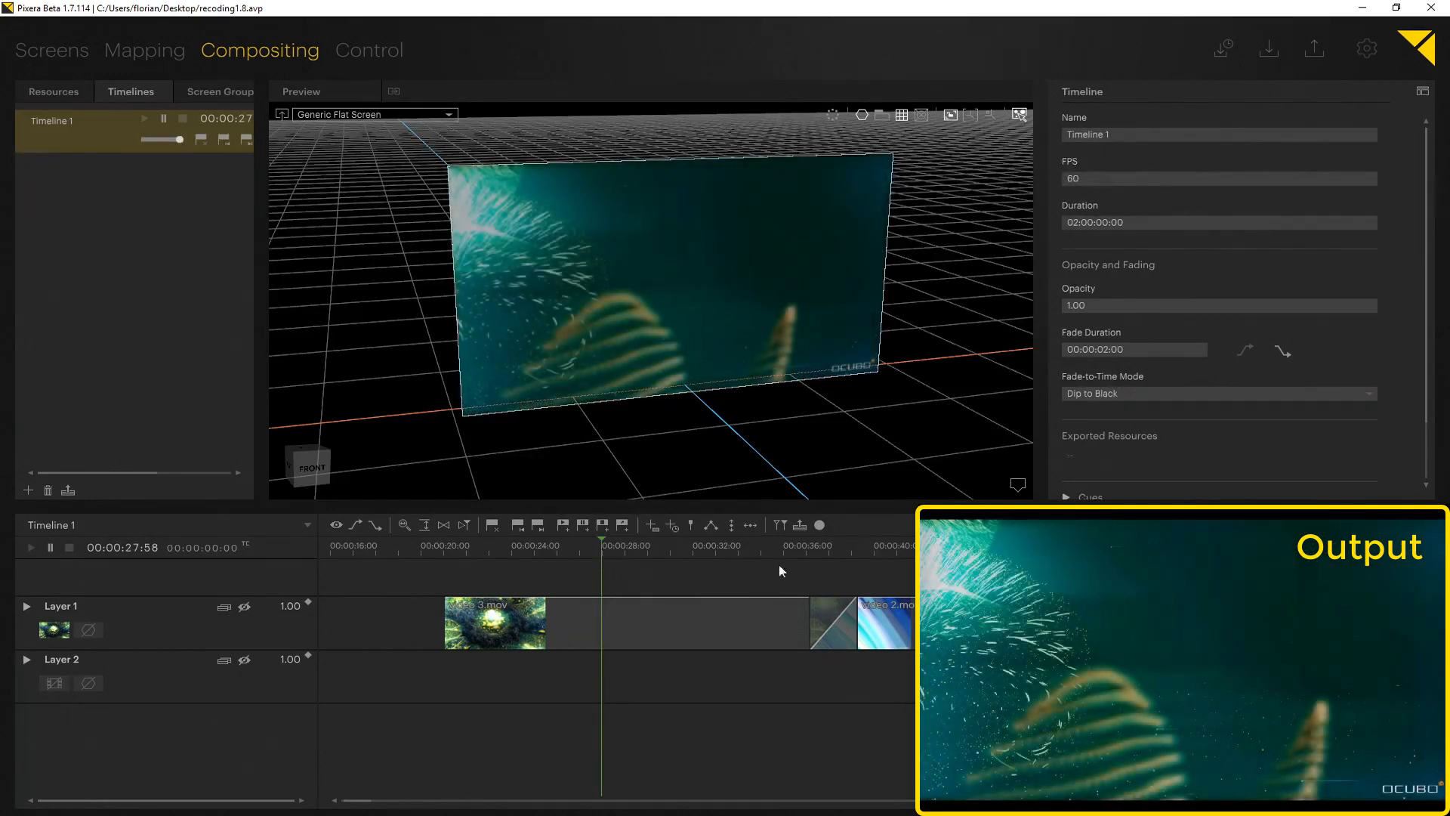
{"action": "left_click", "coordinate": [956, 548]}
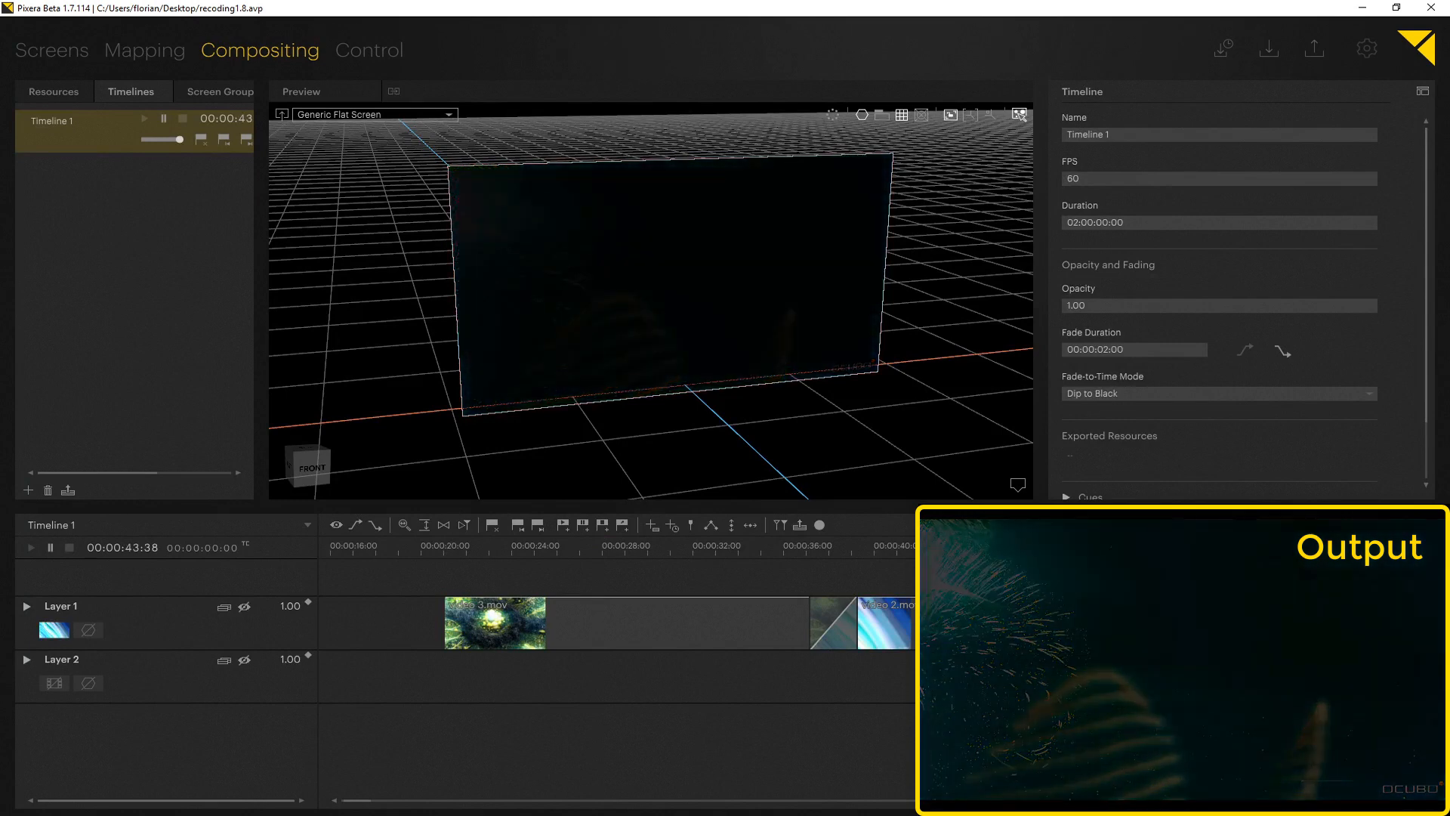
Set the Fade-to-Time Mode to Crossfade, place the playhead at 00:00:29:54 and fade to a point within video 2.mov
{"action": "left_click", "coordinate": [1090, 398]}
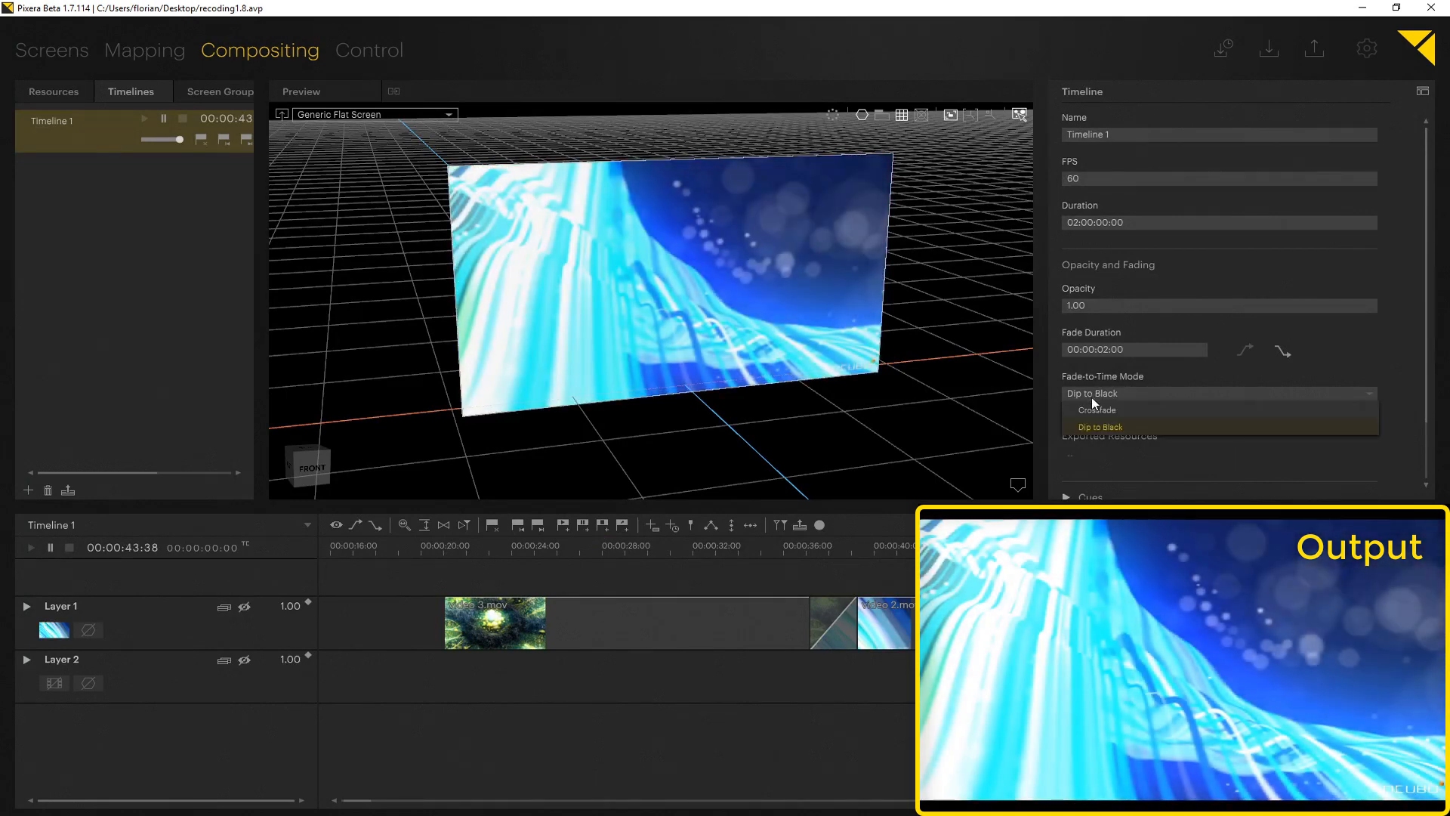
{"action": "left_click", "coordinate": [1090, 408]}
{"action": "left_click", "coordinate": [645, 546]}
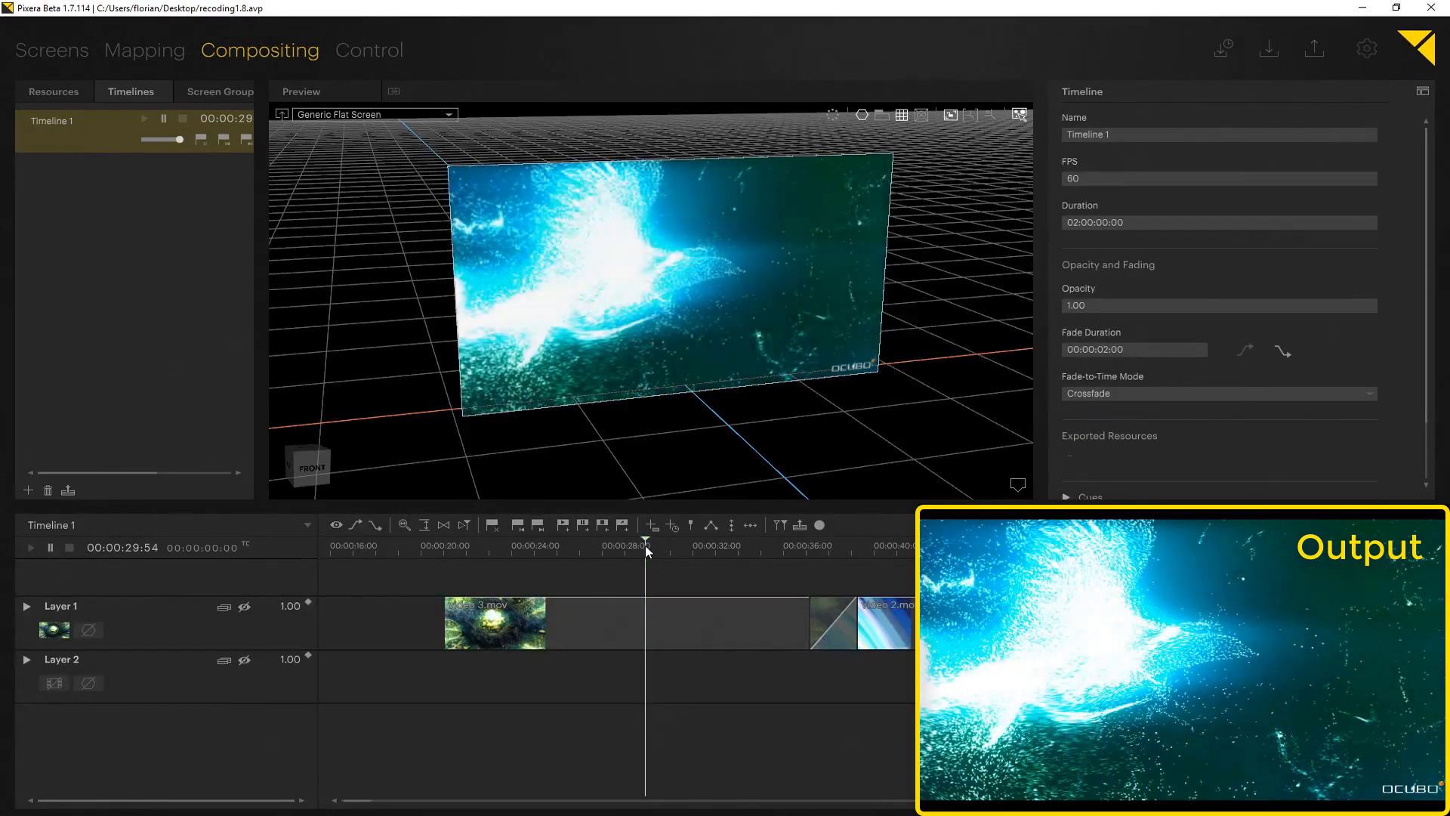
{"action": "left_click", "coordinate": [1026, 546]}
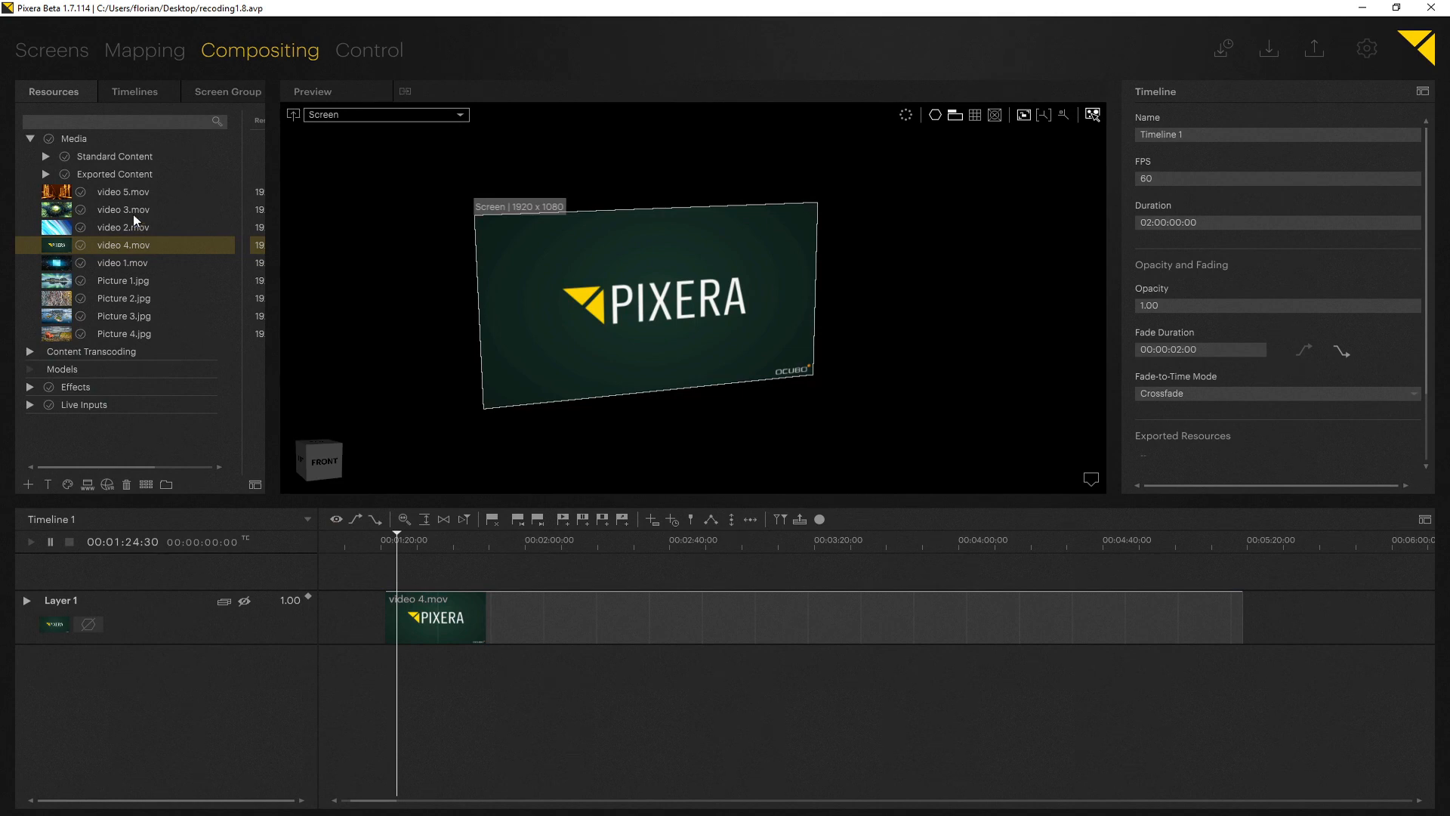
Duplicate Timeline 1 in the list of timelines
{"action": "left_click", "coordinate": [130, 89]}
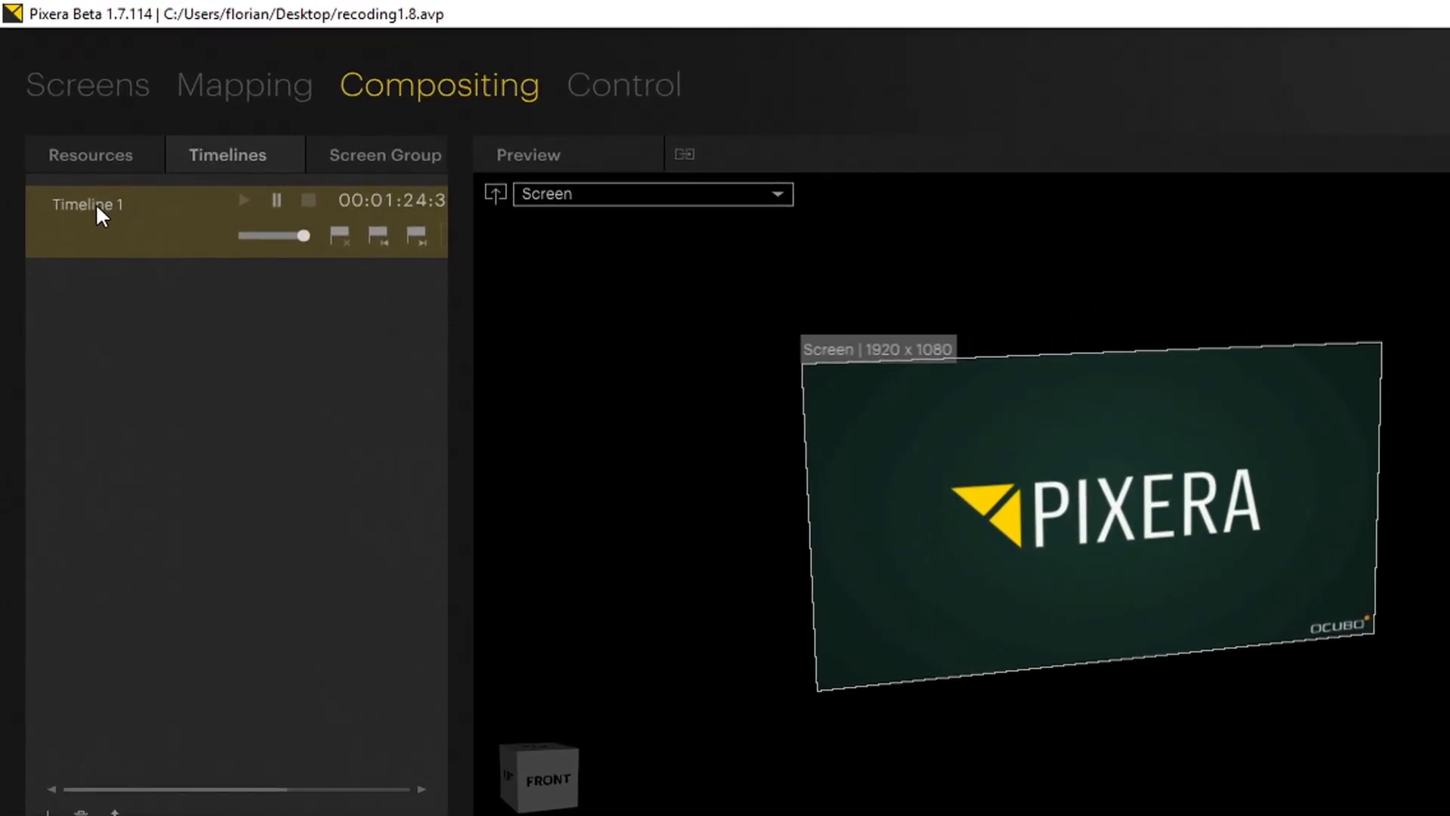
{"action": "right_click", "coordinate": [97, 207]}
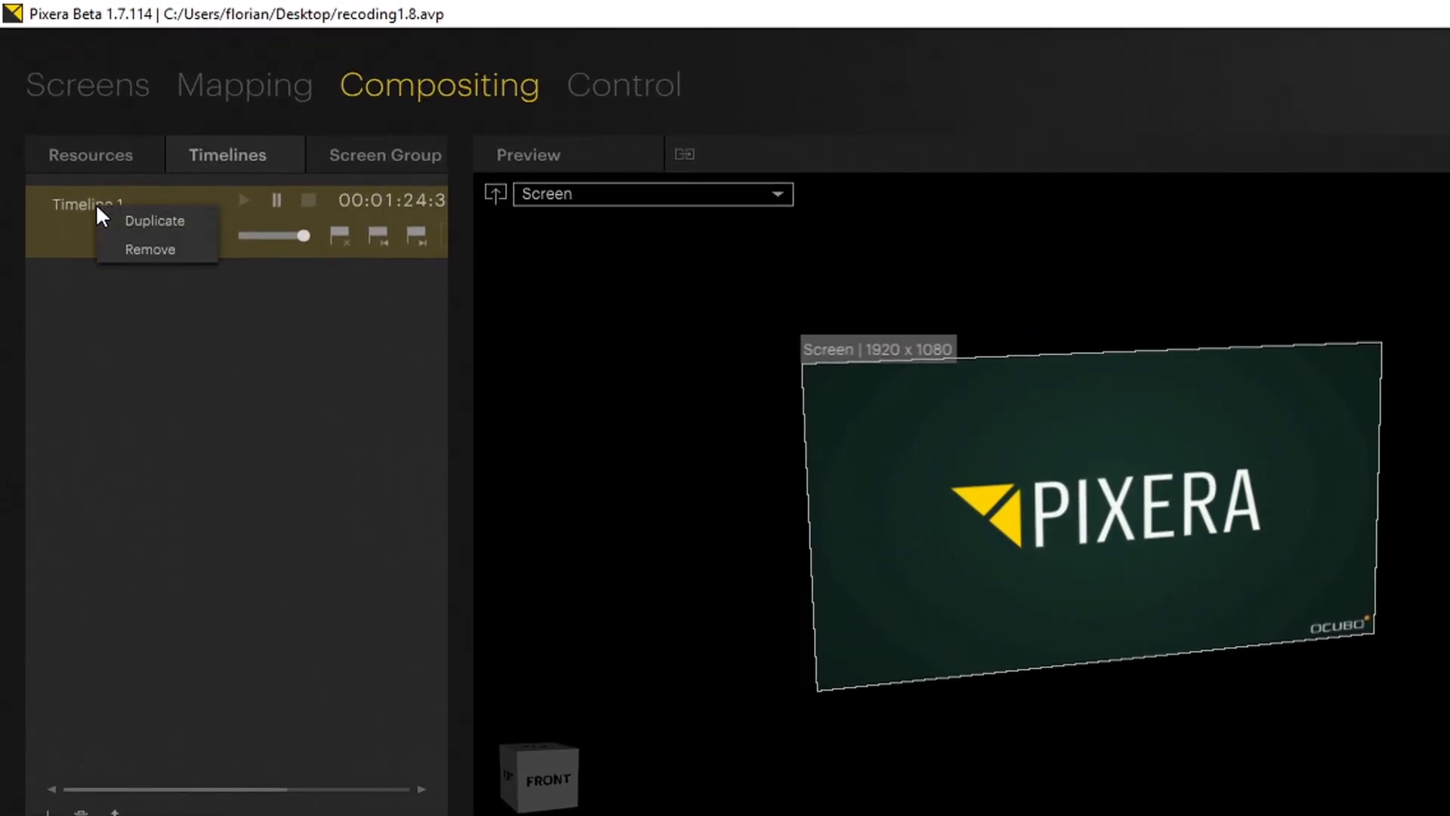
{"action": "left_click", "coordinate": [167, 226]}
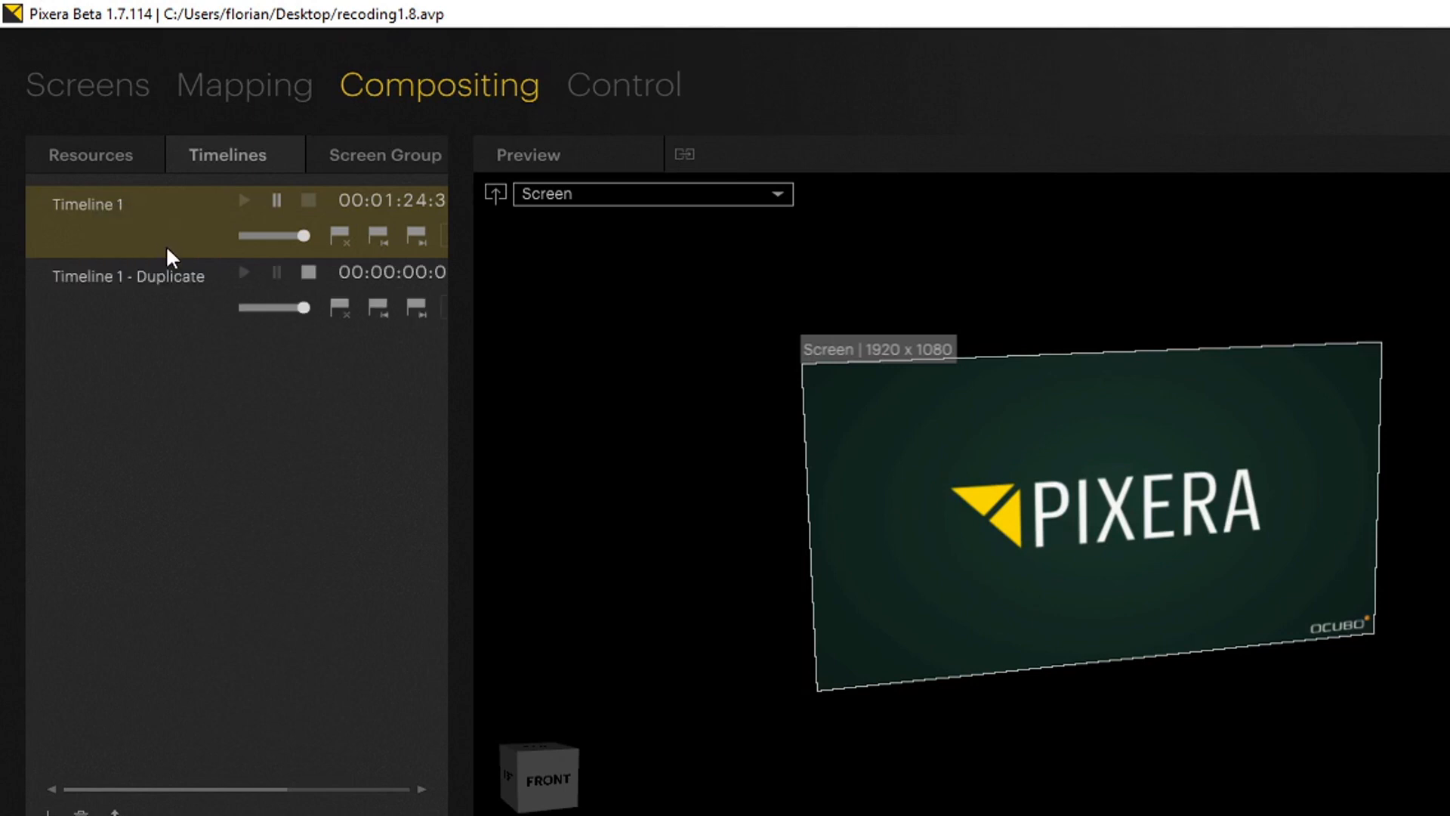
In the duplicated timeline, move the playhead to 00:01:07:10 and shift the video 4.mov clip to start there
{"action": "left_click", "coordinate": [165, 274]}
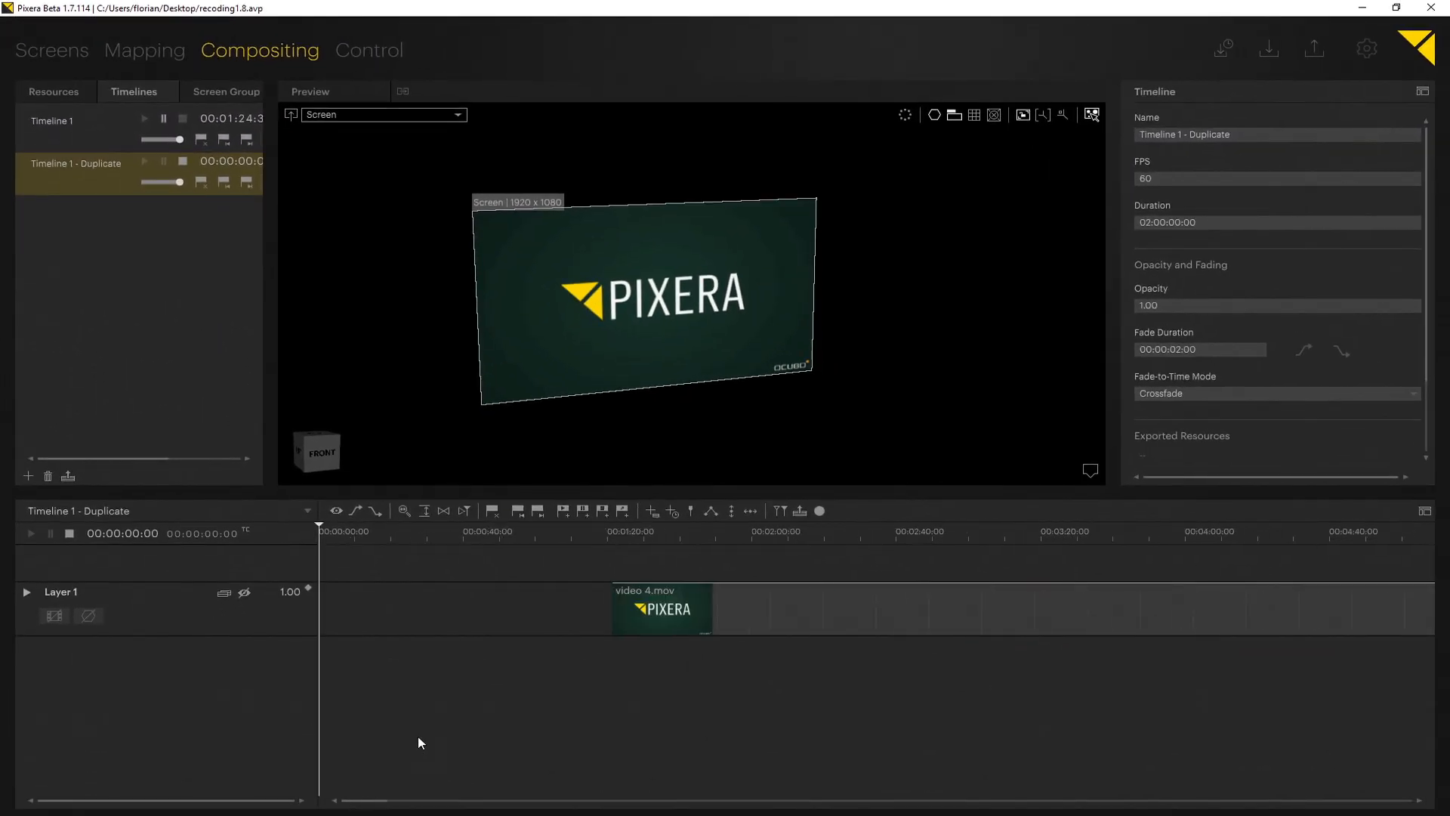
{"action": "left_click_drag", "start_coordinate": [453, 531], "coordinate": [462, 529]}
{"action": "left_click_drag", "start_coordinate": [518, 600], "coordinate": [496, 604]}
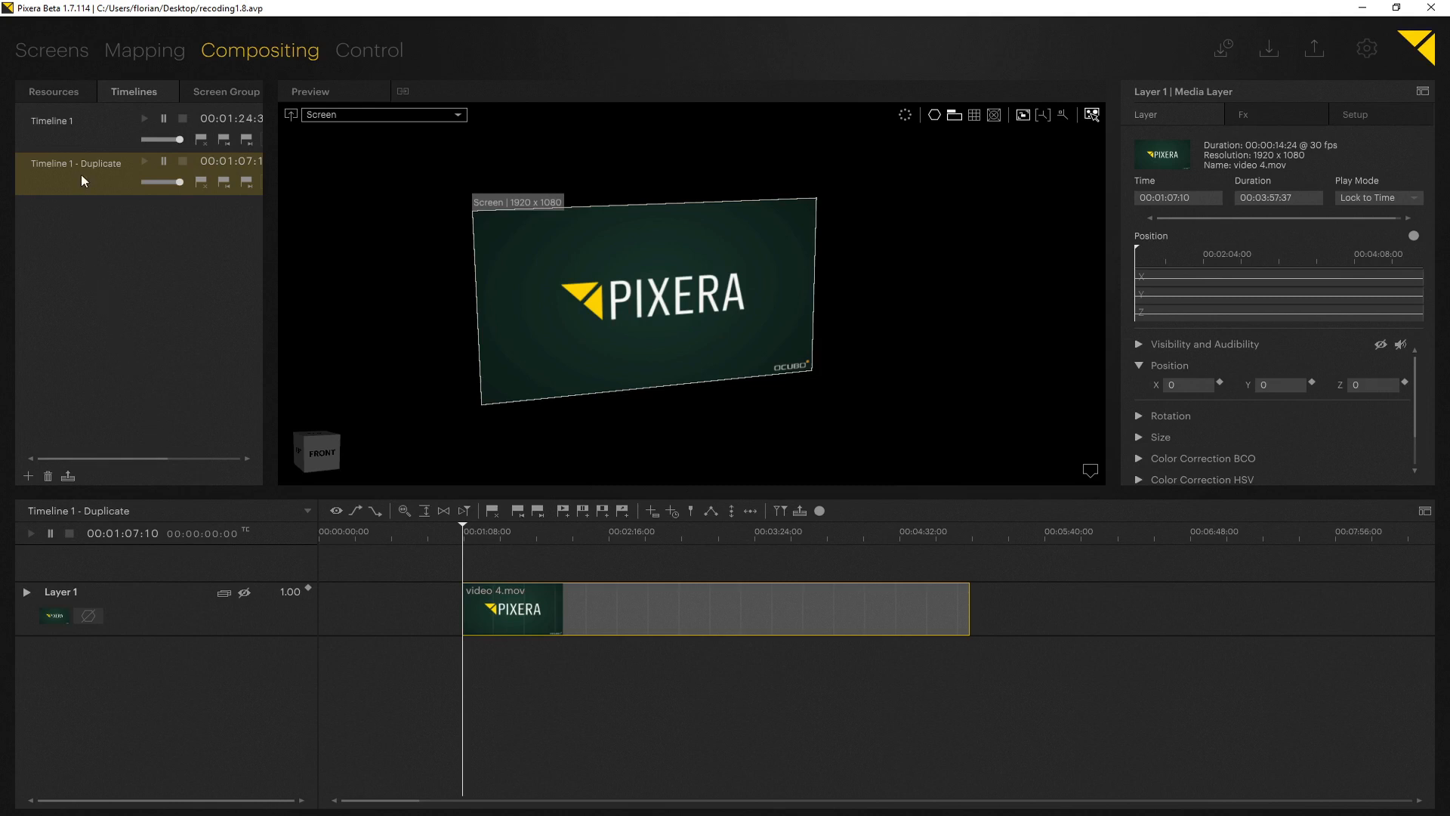
Return to Timeline 1 and review Layer 1's Screen Presence, Origin and Scale Unit Mode options
{"action": "left_click", "coordinate": [69, 128]}
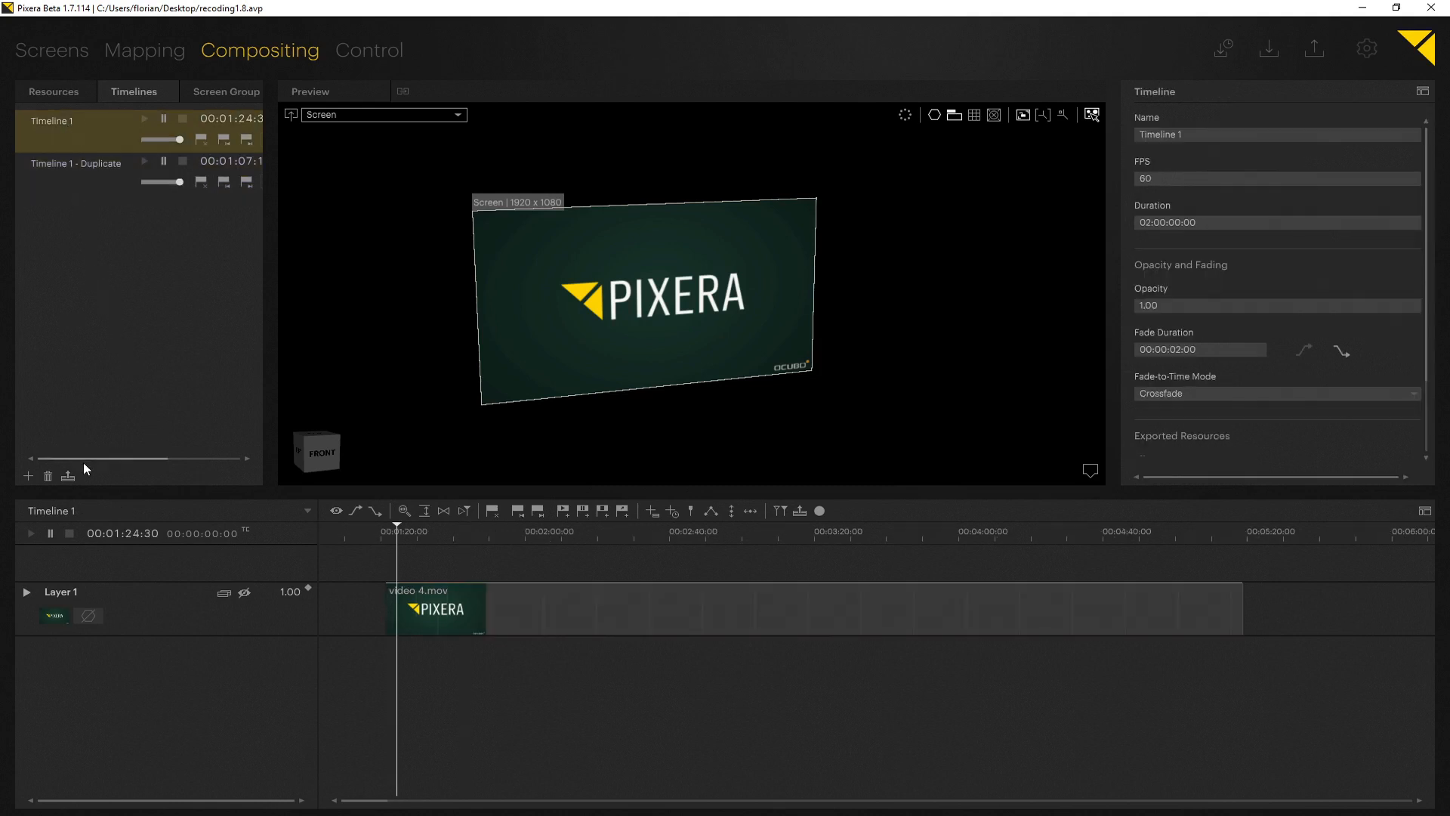
{"action": "right_click", "coordinate": [130, 597]}
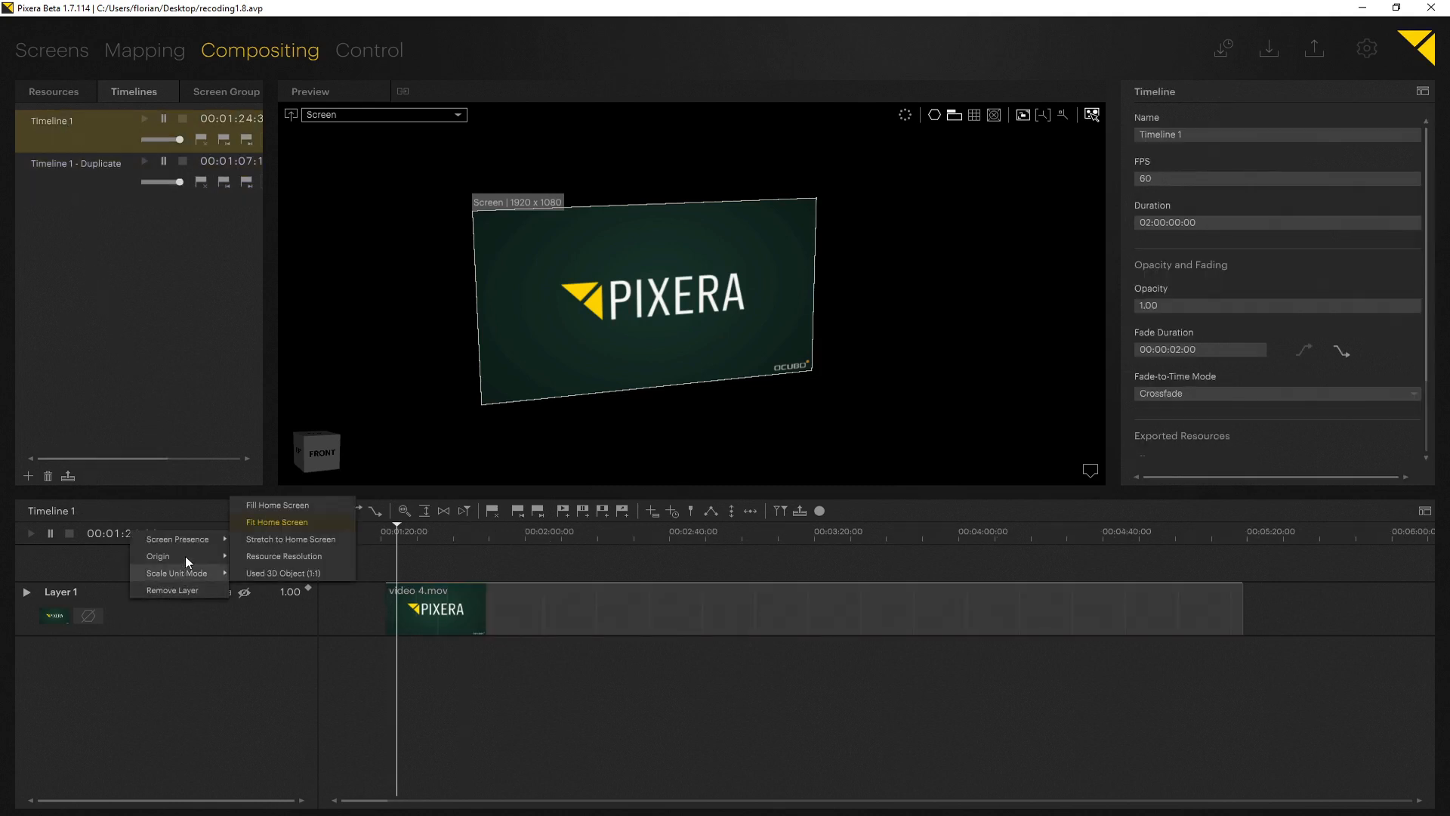
{"action": "left_click", "coordinate": [65, 594]}
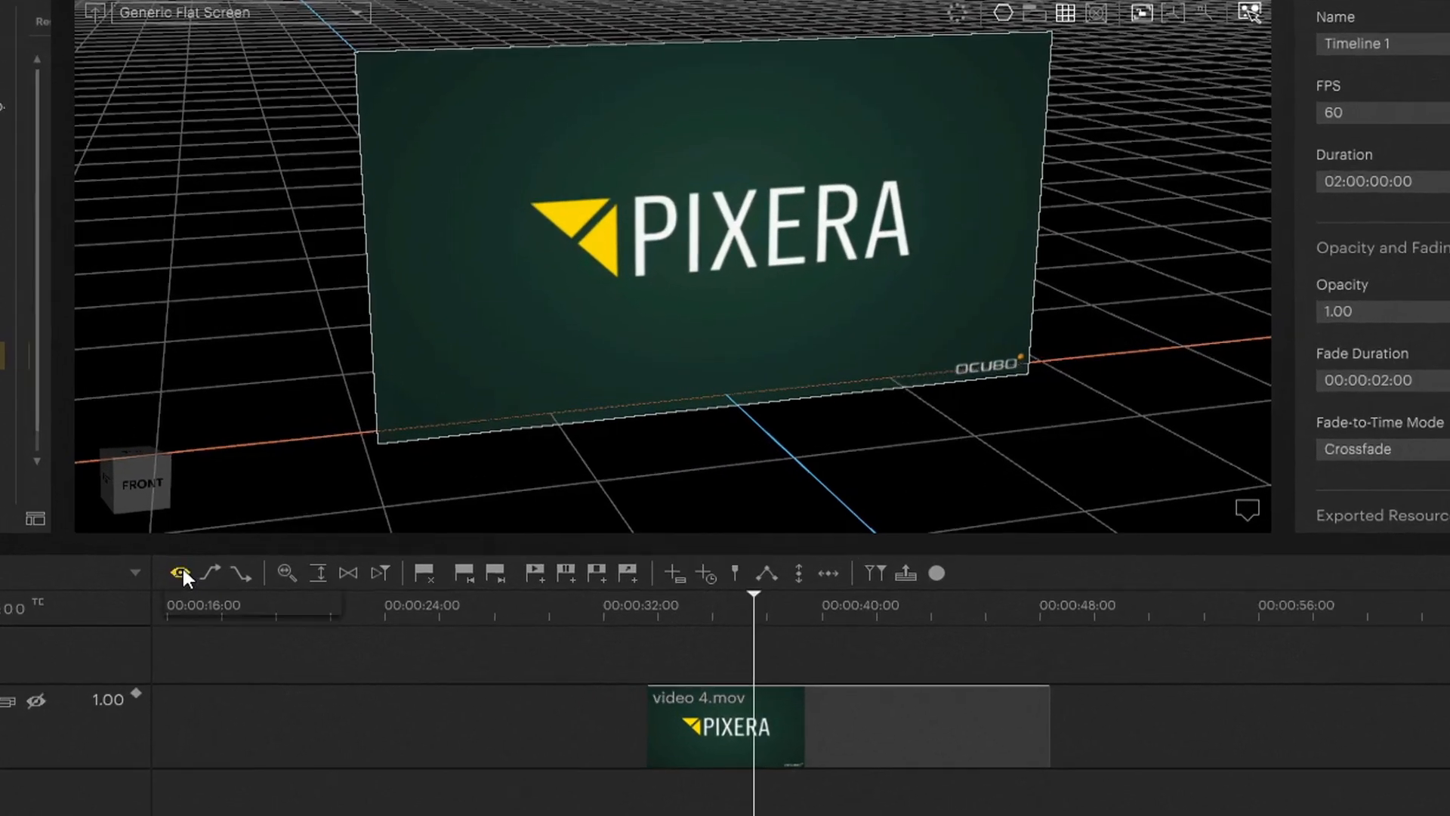
Switch on Timeline 1's visibility option, and fade the timeline out and back in
{"action": "left_click", "coordinate": [337, 473]}
{"action": "mouse_move", "coordinate": [303, 627]}
{"action": "left_mouse_down"}
{"action": "mouse_move", "coordinate": [138, 639]}
{"action": "mouse_move", "coordinate": [323, 641]}
{"action": "left_mouse_up"}
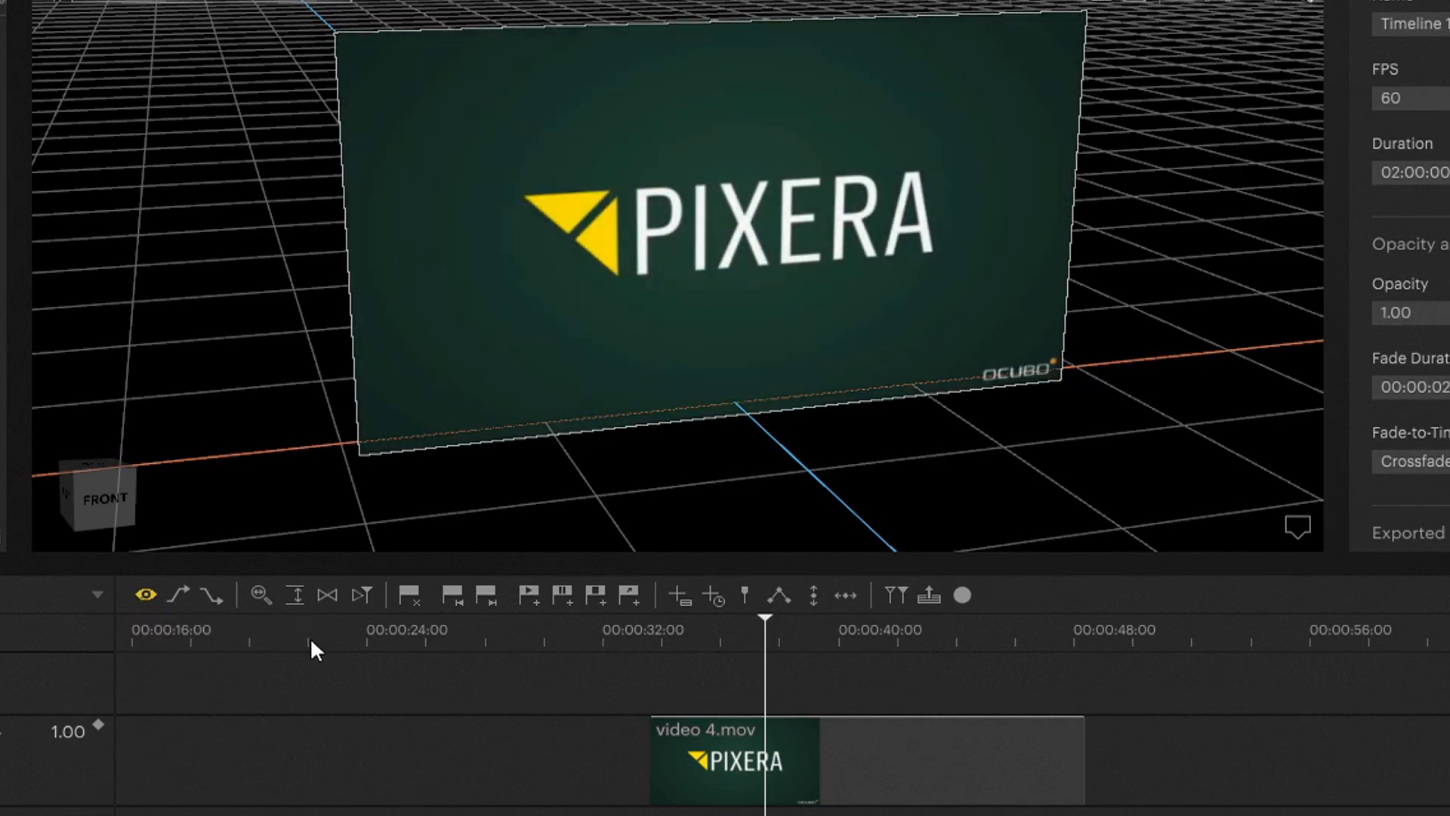
{"action": "left_click", "coordinate": [214, 591]}
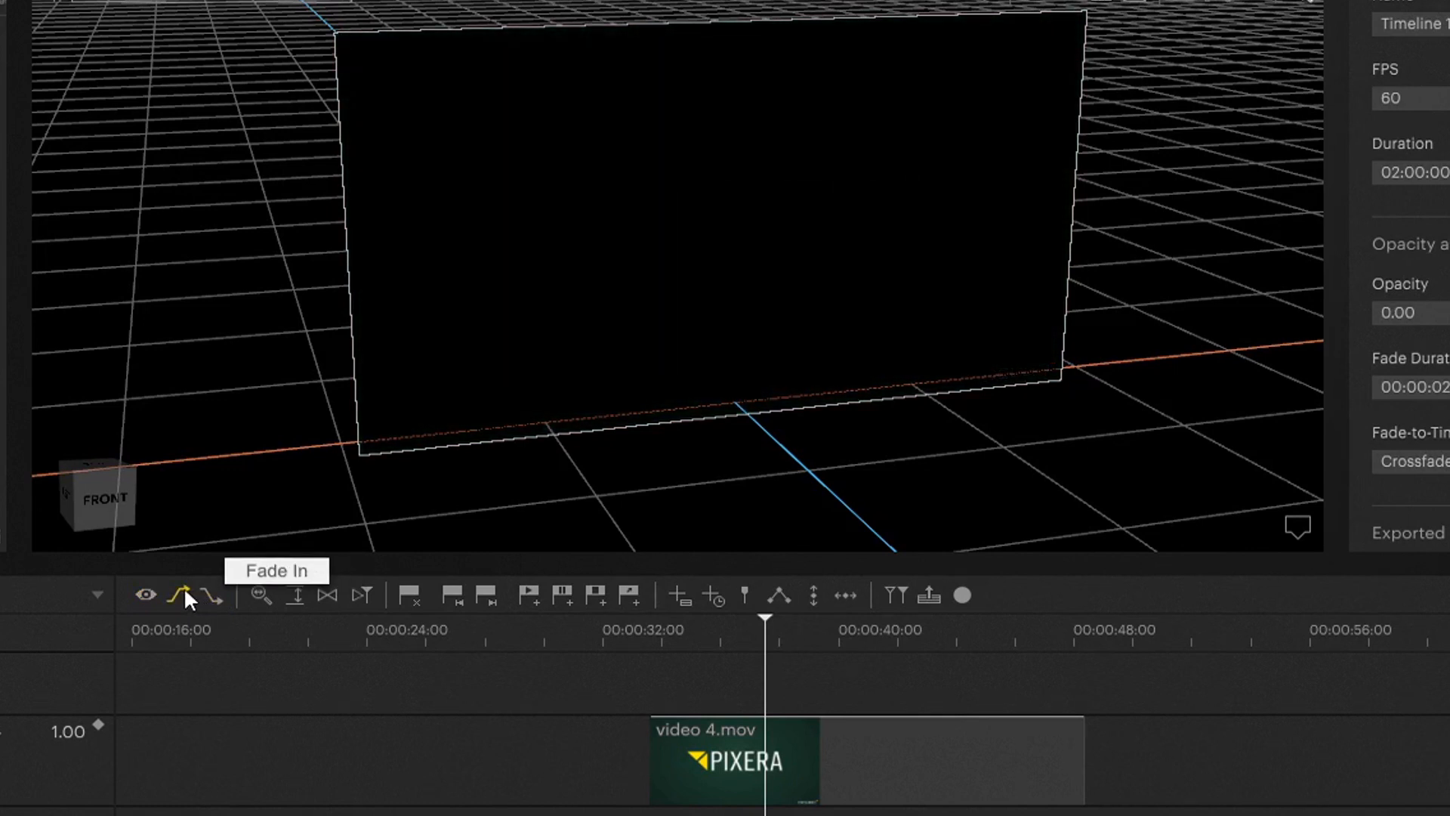
{"action": "left_click", "coordinate": [185, 589]}
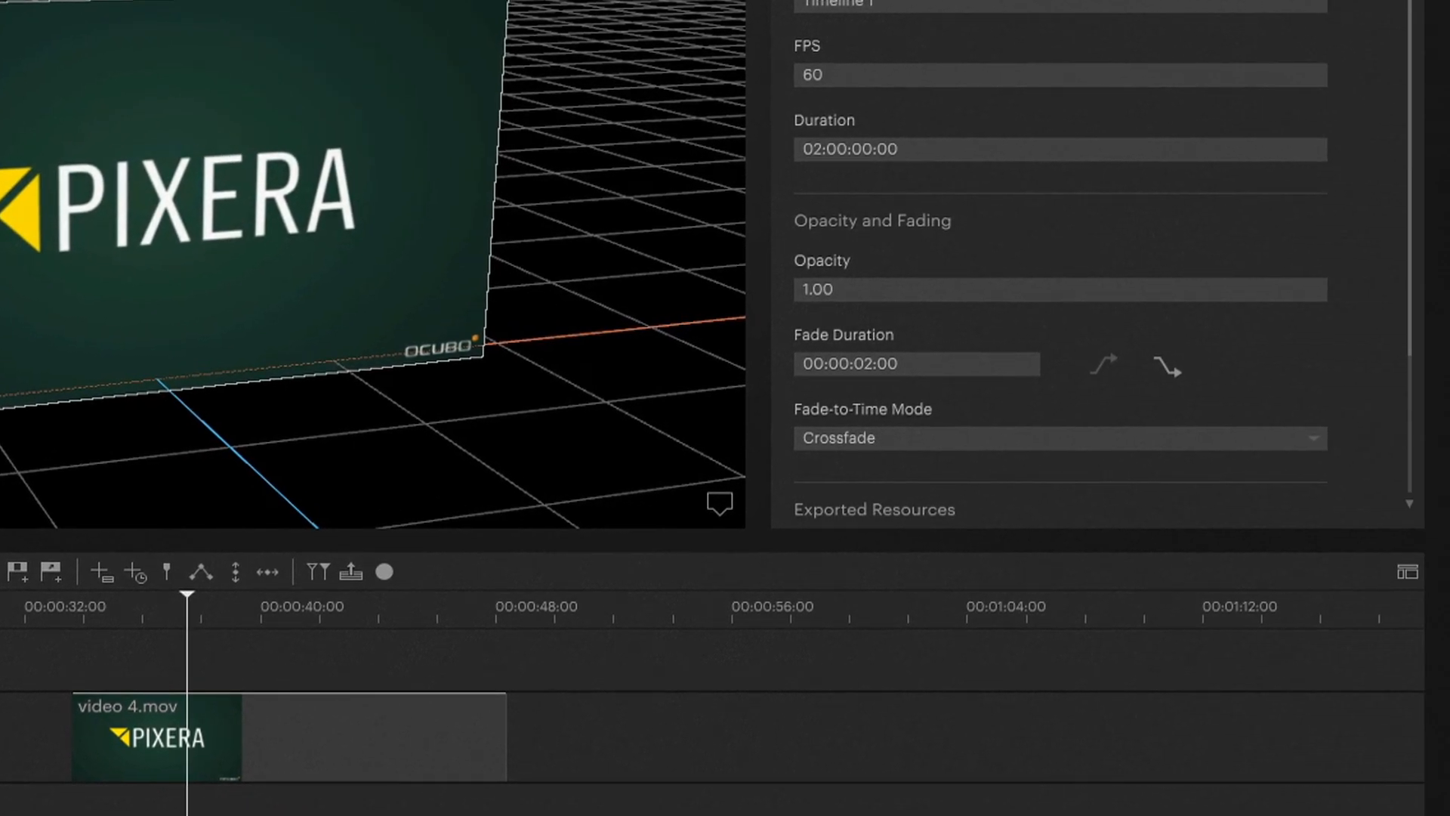
Set Timeline 1's Fade Duration to 00:00:05:00 and fade the timeline out and back in
{"action": "double_click", "coordinate": [865, 365]}
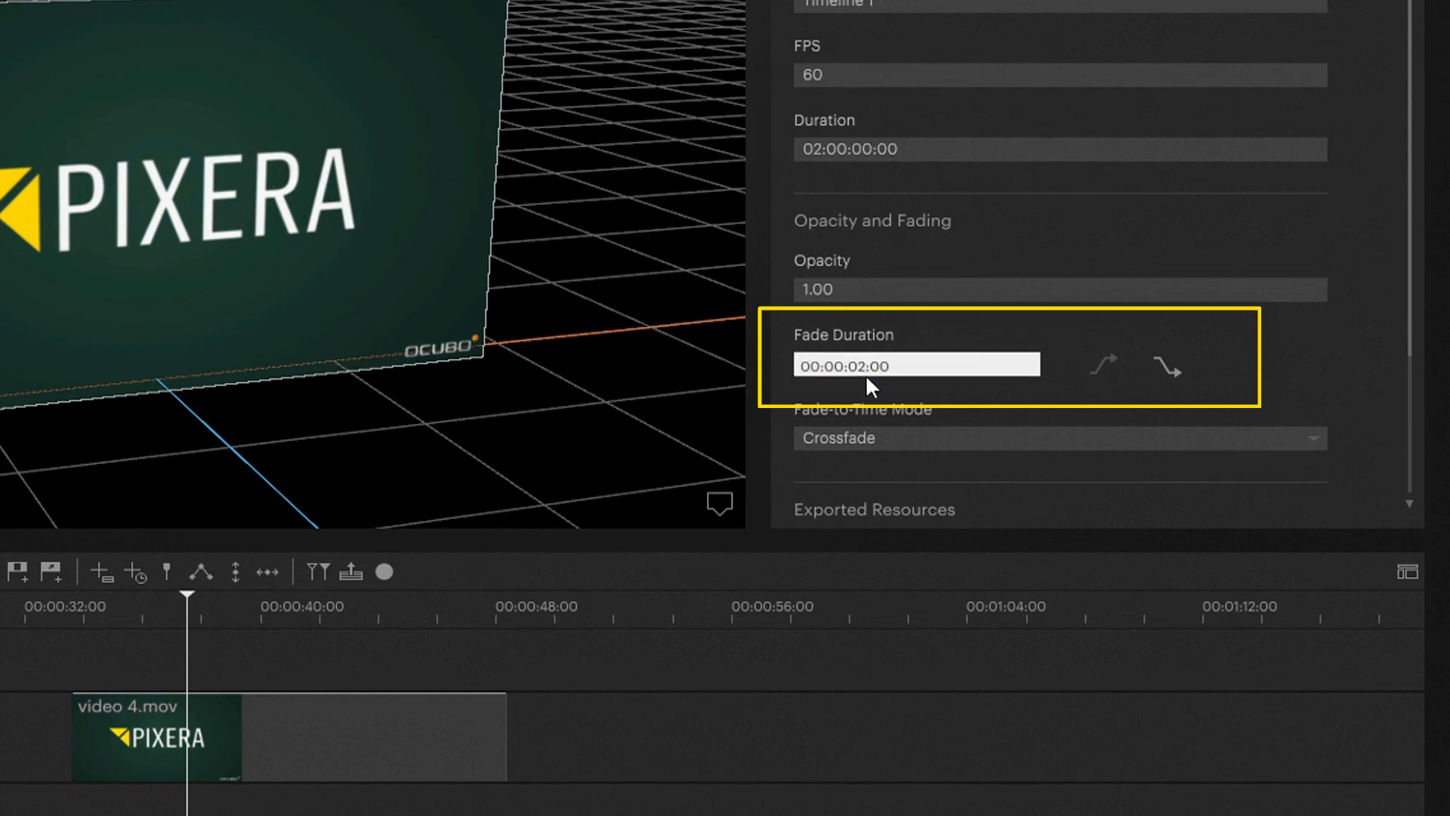
{"action": "type", "text": "5"}
{"action": "key", "text": "Return"}
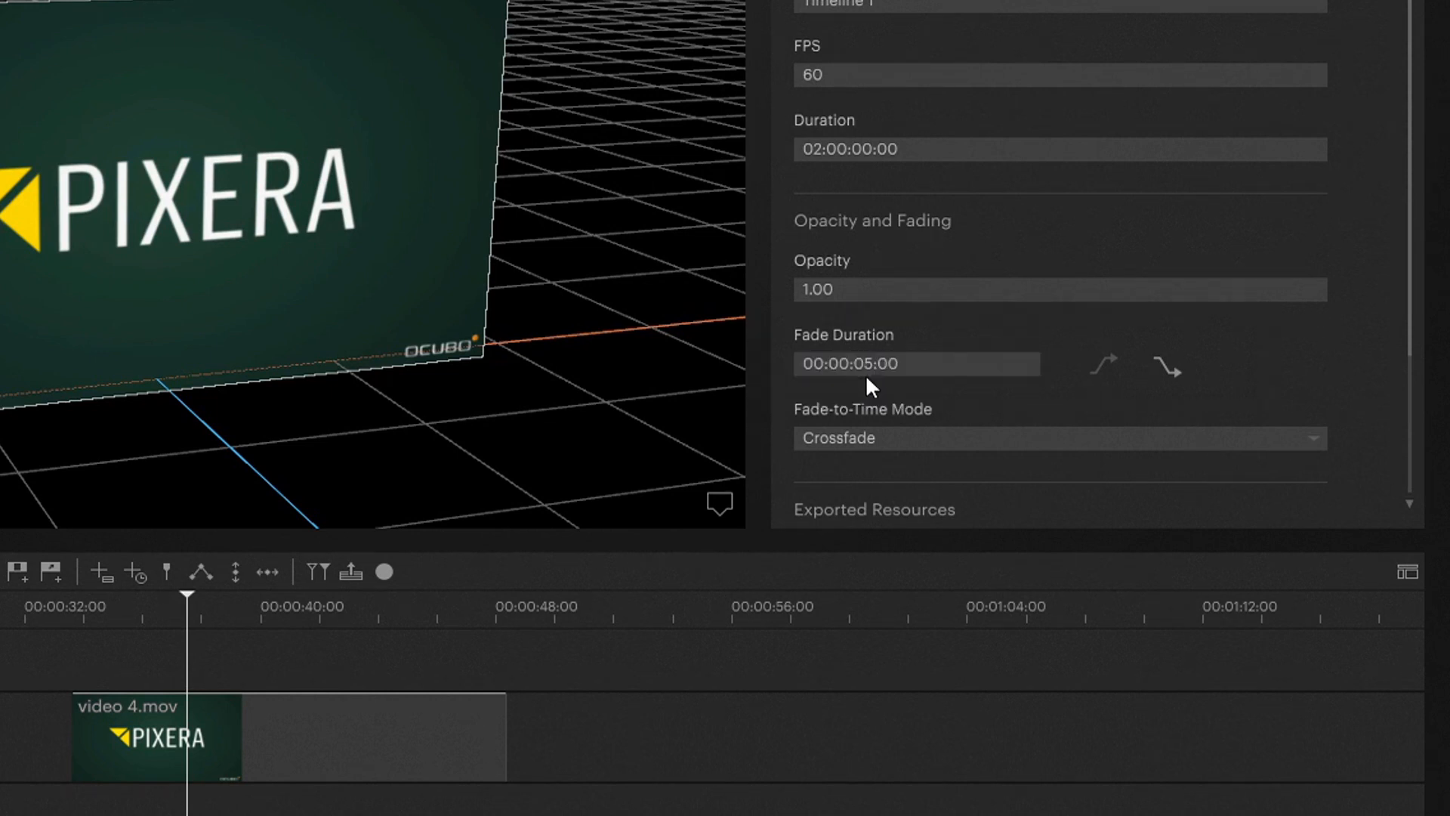
{"action": "left_click", "coordinate": [1163, 368]}
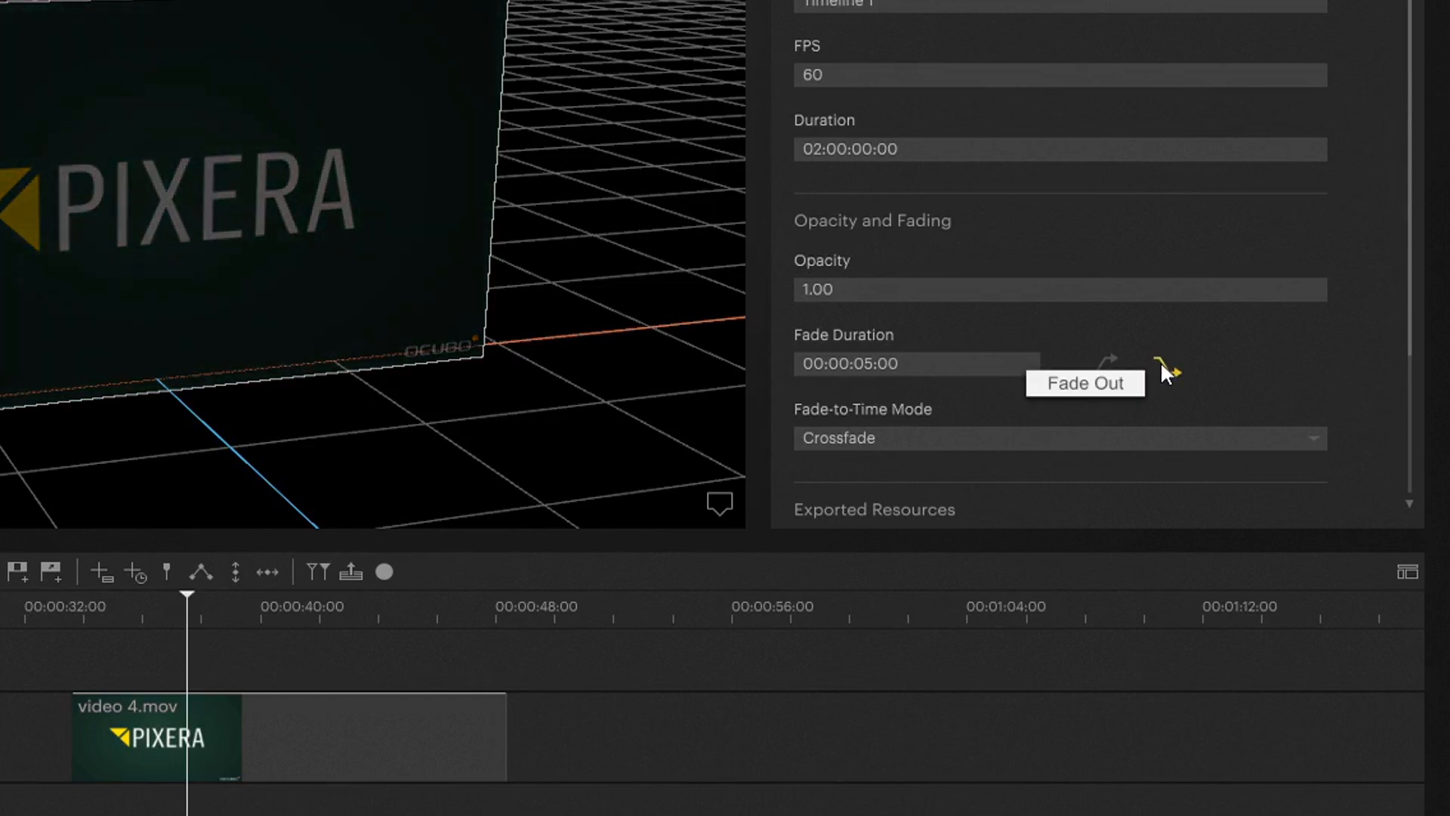
{"action": "left_click", "coordinate": [1108, 363]}
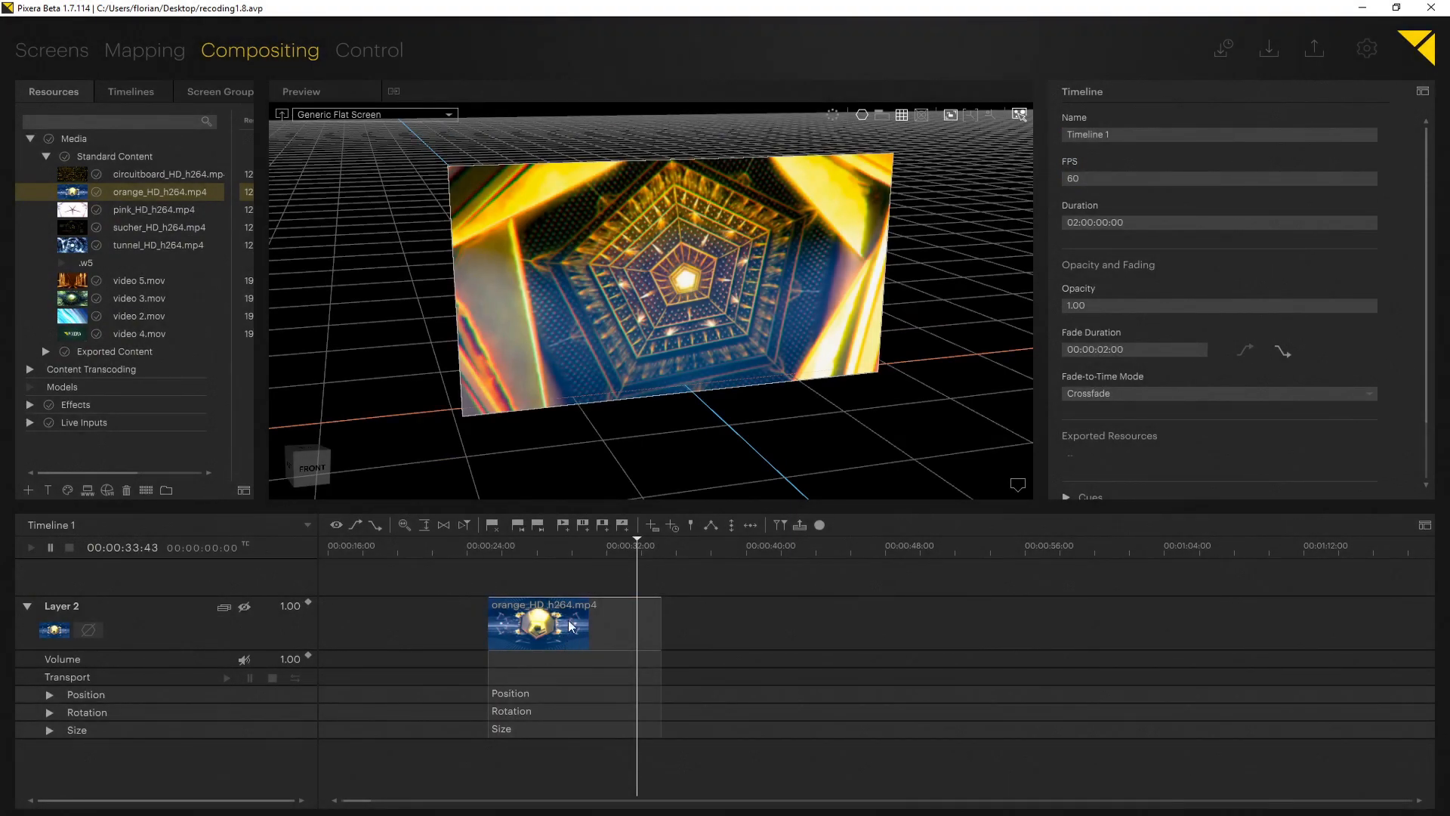
Select the orange_HD_h264.mp4 clip on Layer 2 and review its available Play Modes
{"action": "left_click", "coordinate": [544, 626]}
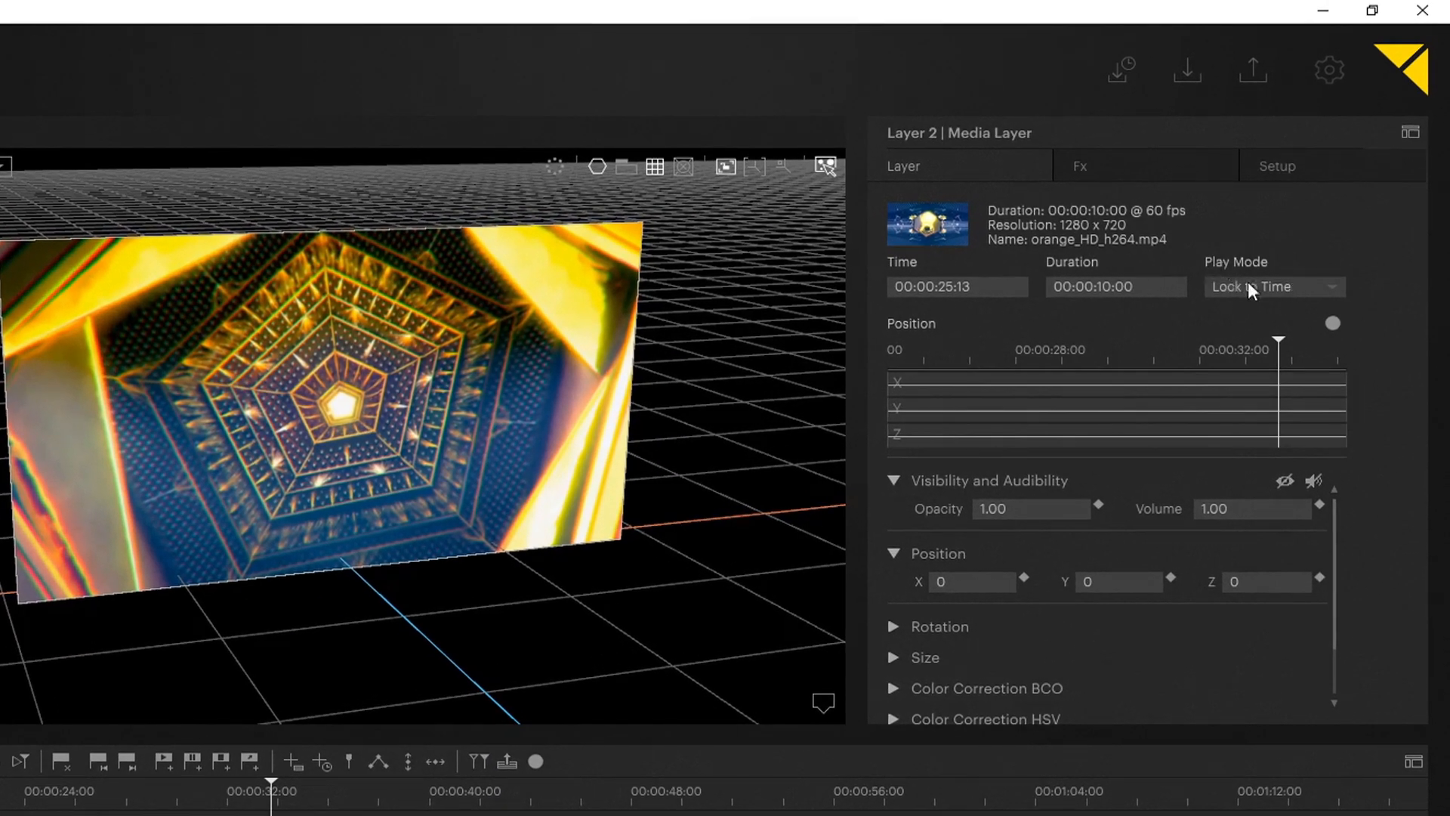
{"action": "left_click", "coordinate": [1311, 289]}
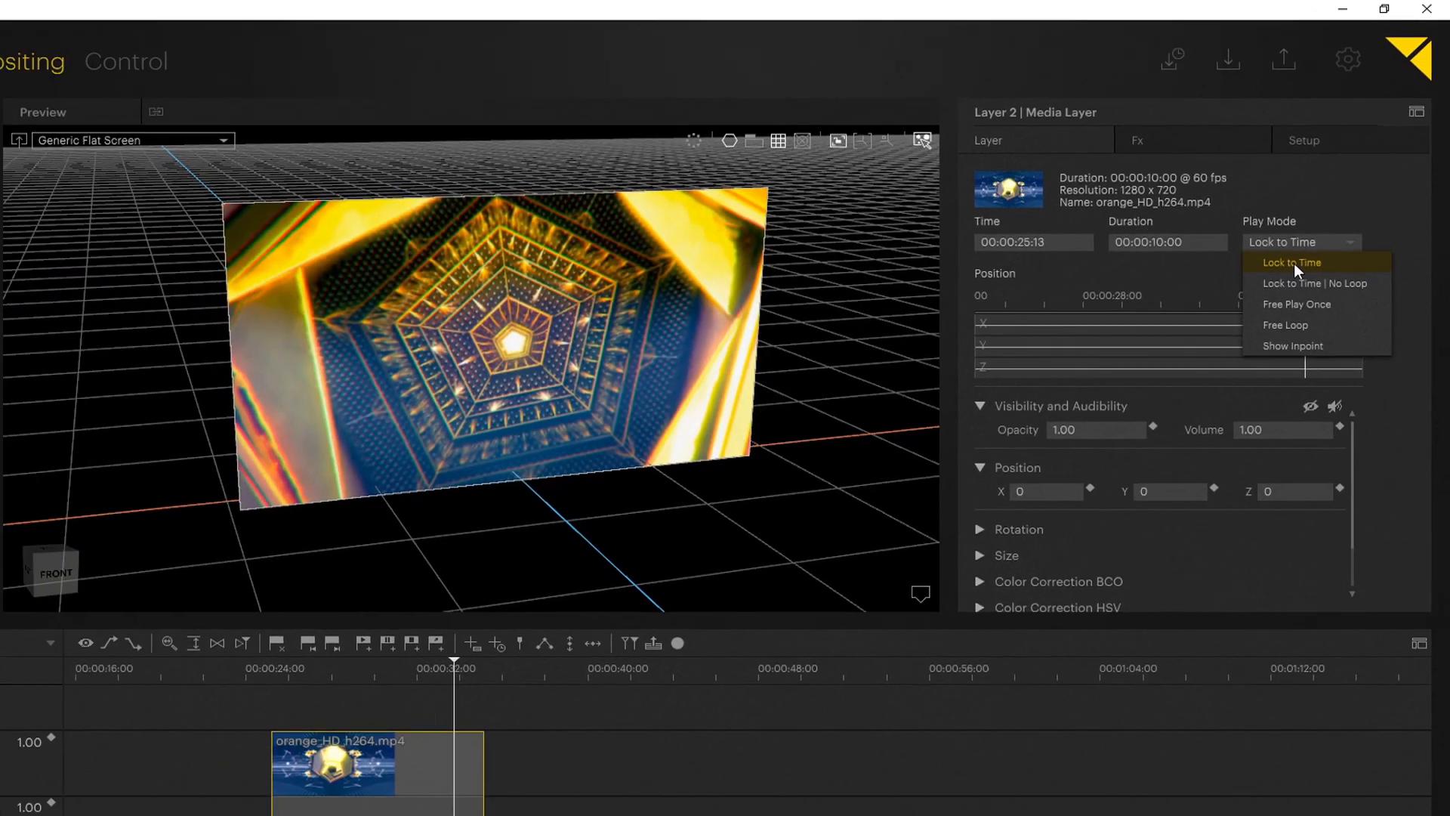
{"action": "left_click", "coordinate": [1264, 310]}
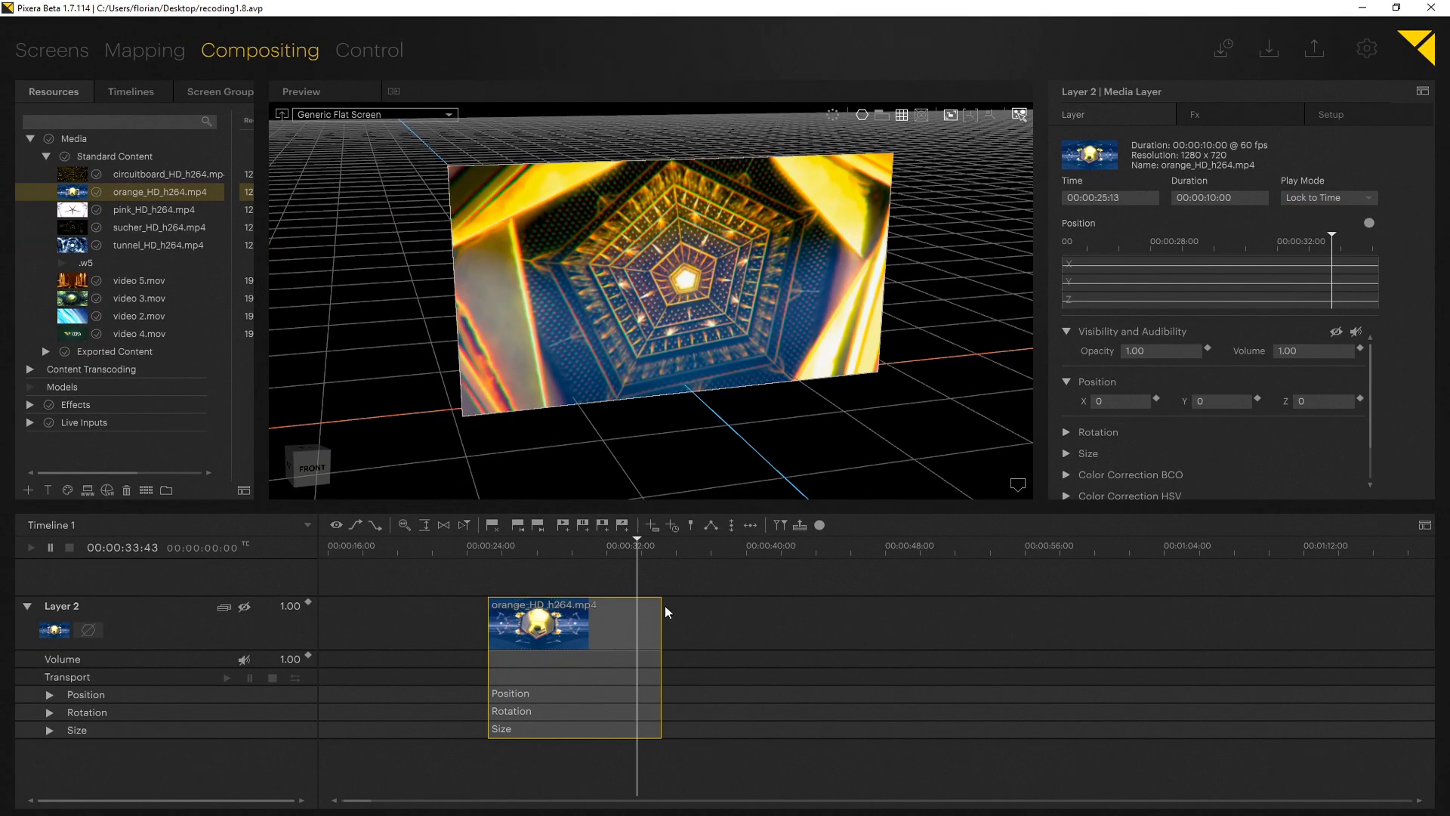
Extend the orange_HD_h264.mp4 clip to a duration of 00:00:19:06 and set its Play Mode to Lock to Time | No Loop
{"action": "left_click_drag", "start_coordinate": [661, 618], "coordinate": [820, 620]}
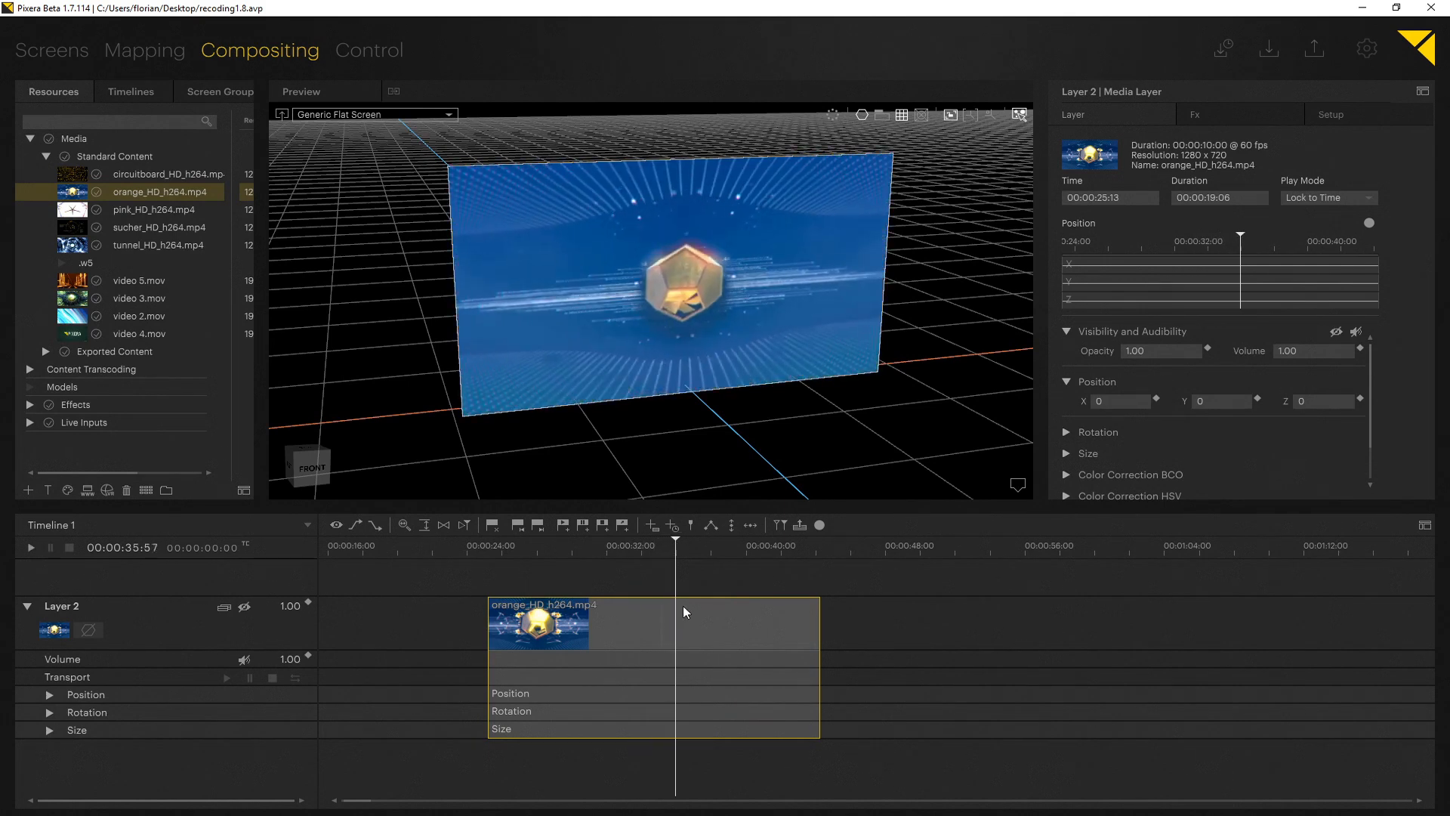
{"action": "left_click", "coordinate": [646, 555]}
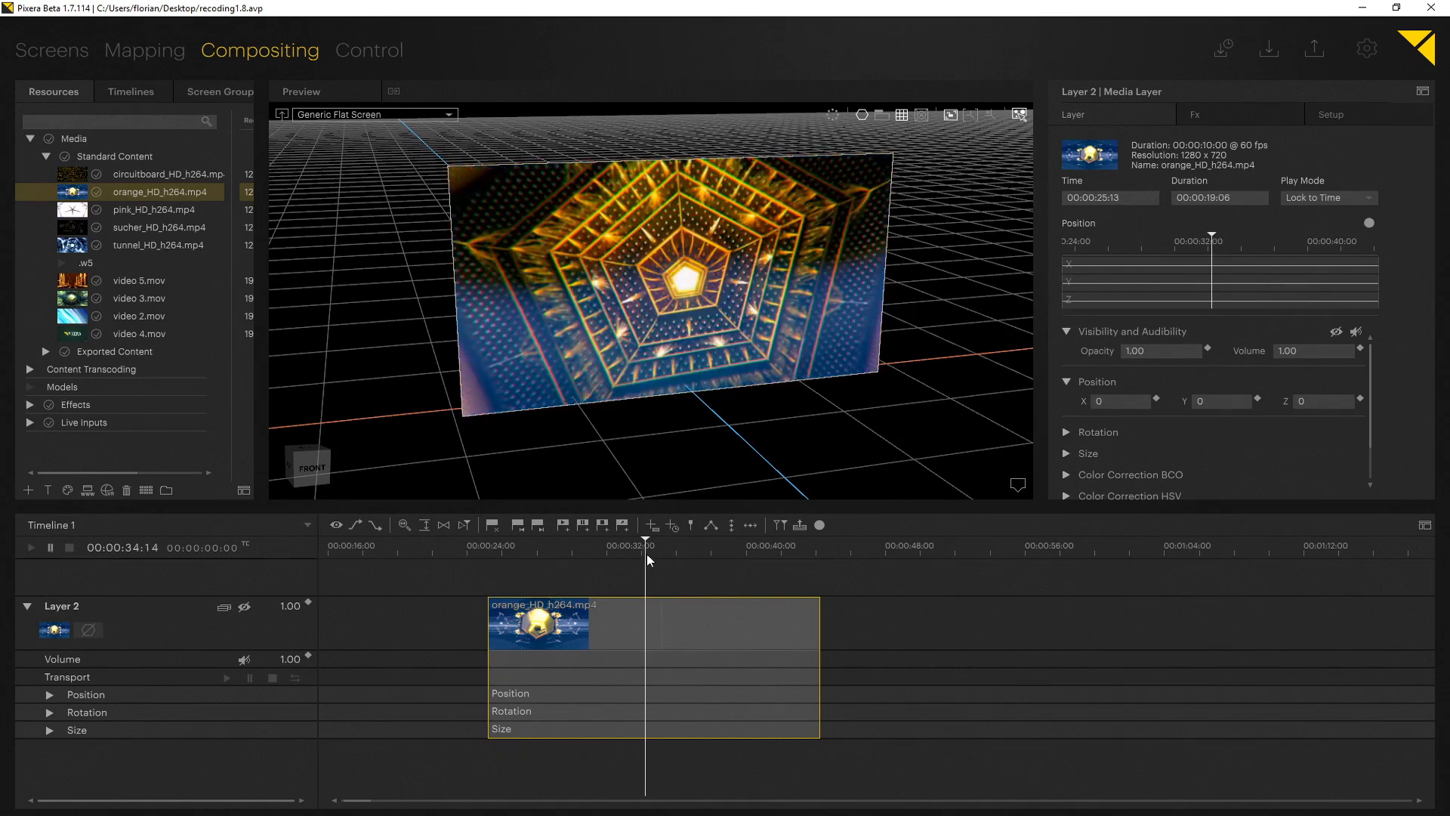
{"action": "left_click", "coordinate": [1320, 198]}
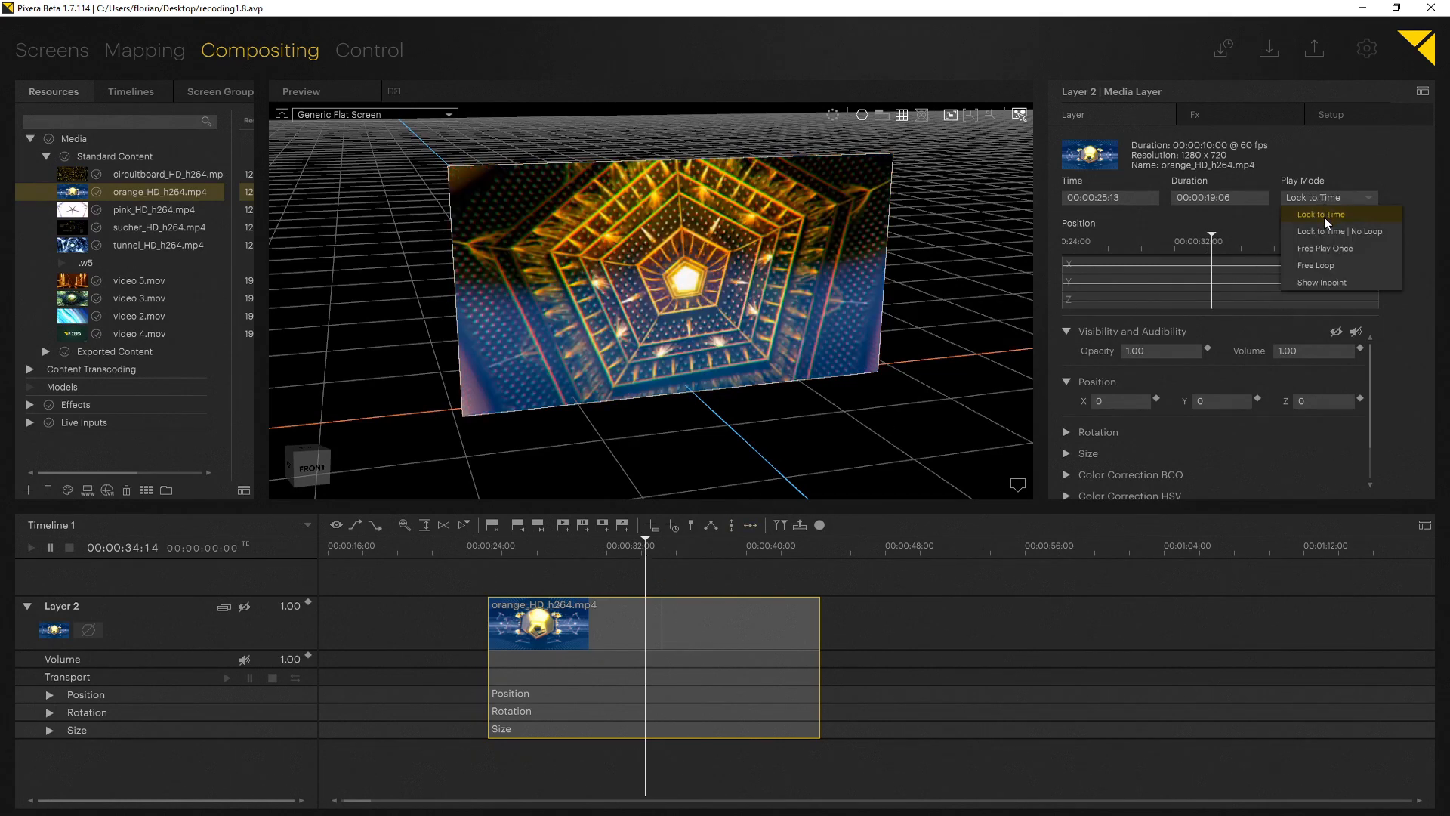
{"action": "left_click", "coordinate": [1317, 228]}
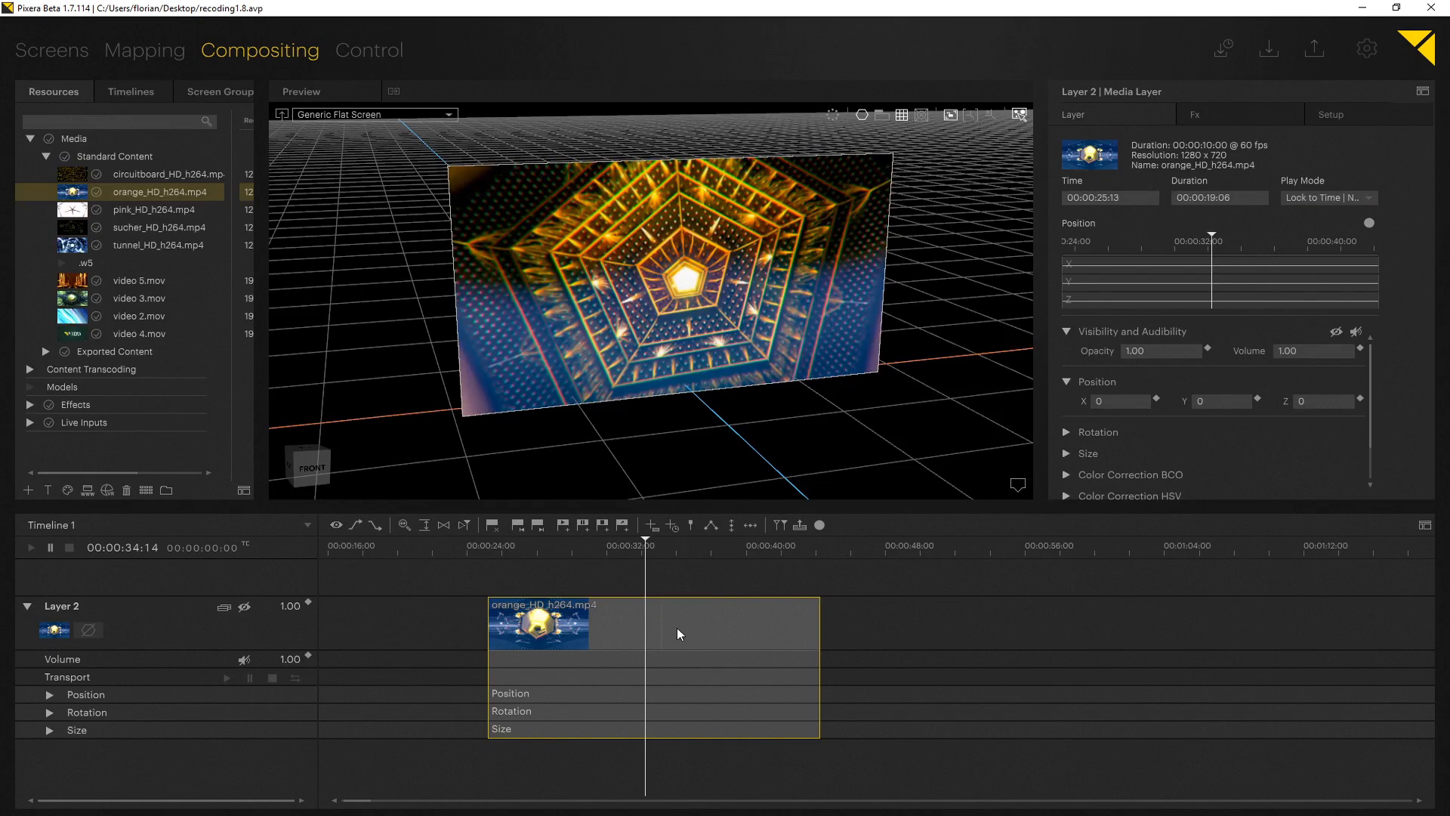
Play and scrub across the full length of the extended orange_HD_h264.mp4 clip to check its Lock to Time | No Loop behavior
{"action": "left_click", "coordinate": [603, 553]}
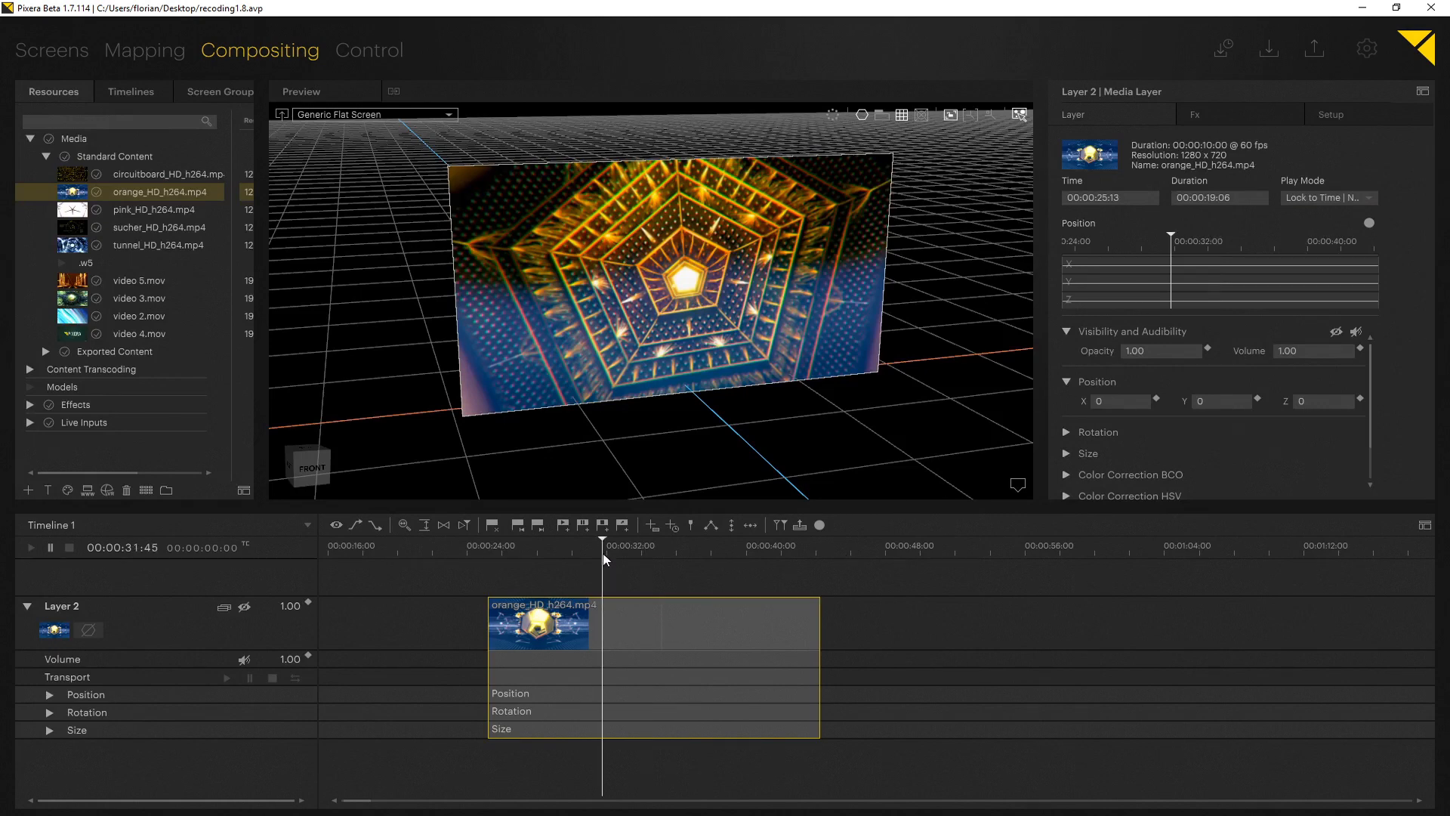
{"action": "left_click", "coordinate": [642, 546]}
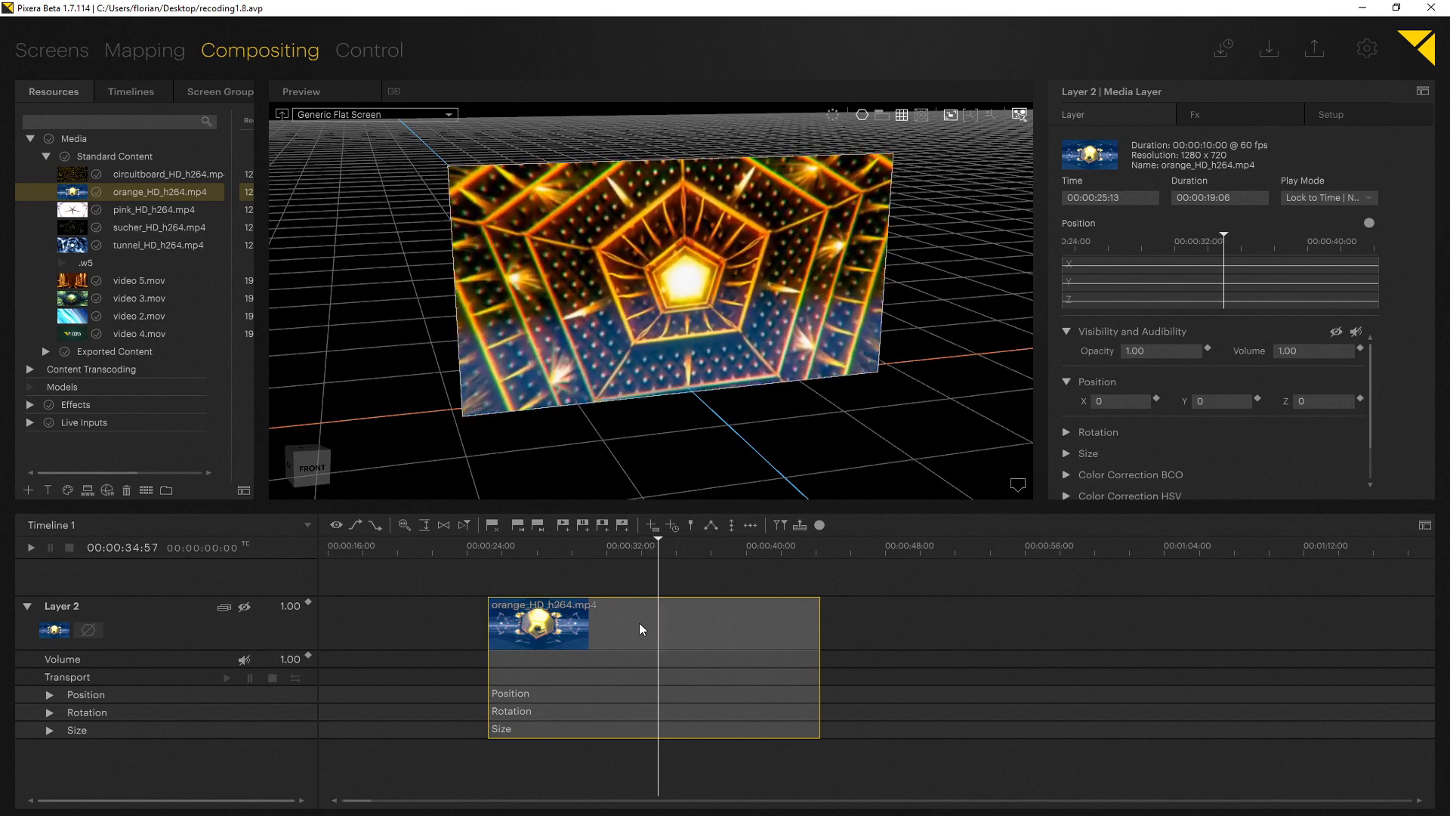
{"action": "left_click", "coordinate": [719, 545]}
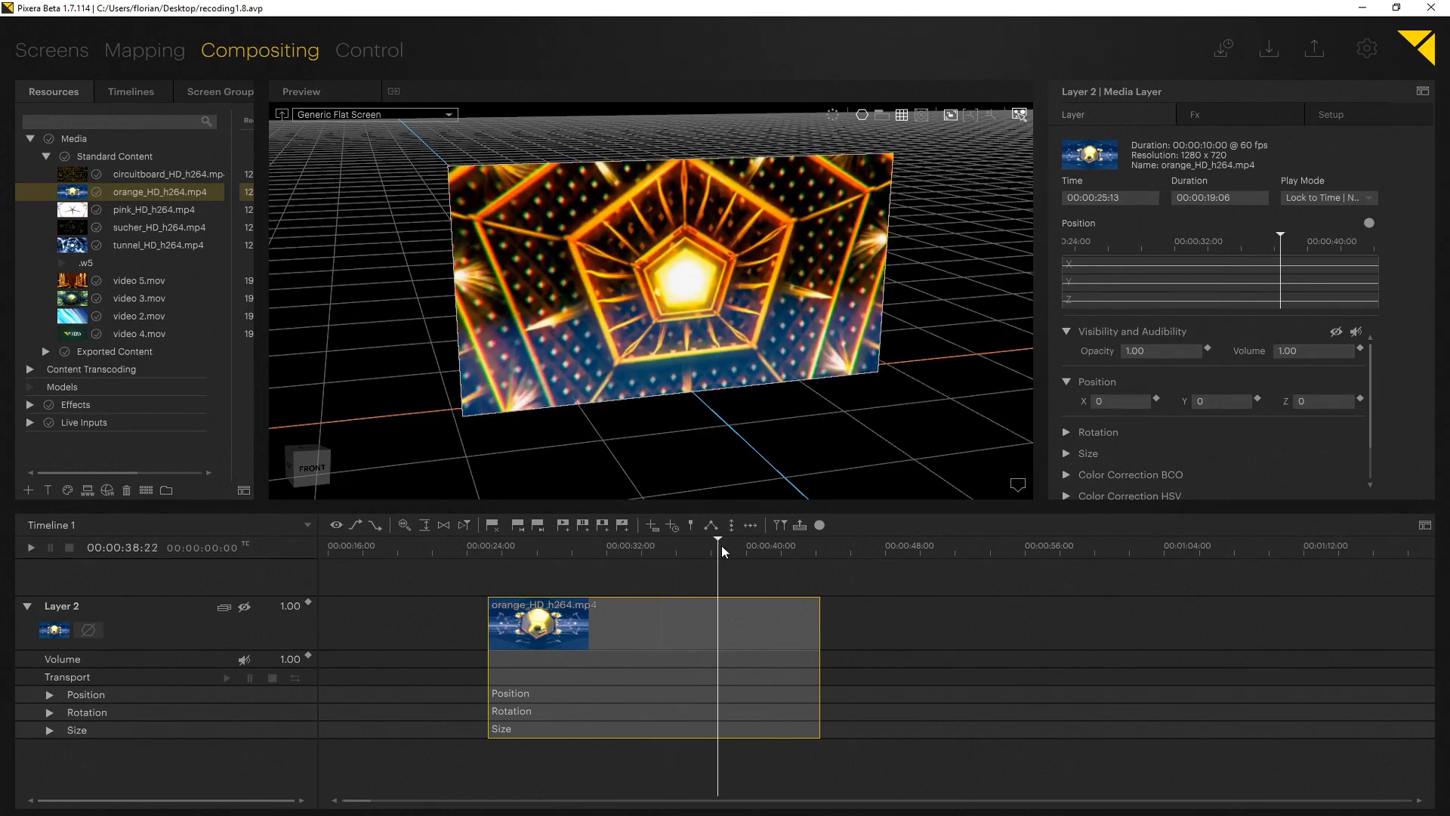
{"action": "left_click", "coordinate": [775, 549]}
{"action": "left_click", "coordinate": [805, 547]}
{"action": "left_click", "coordinate": [766, 546]}
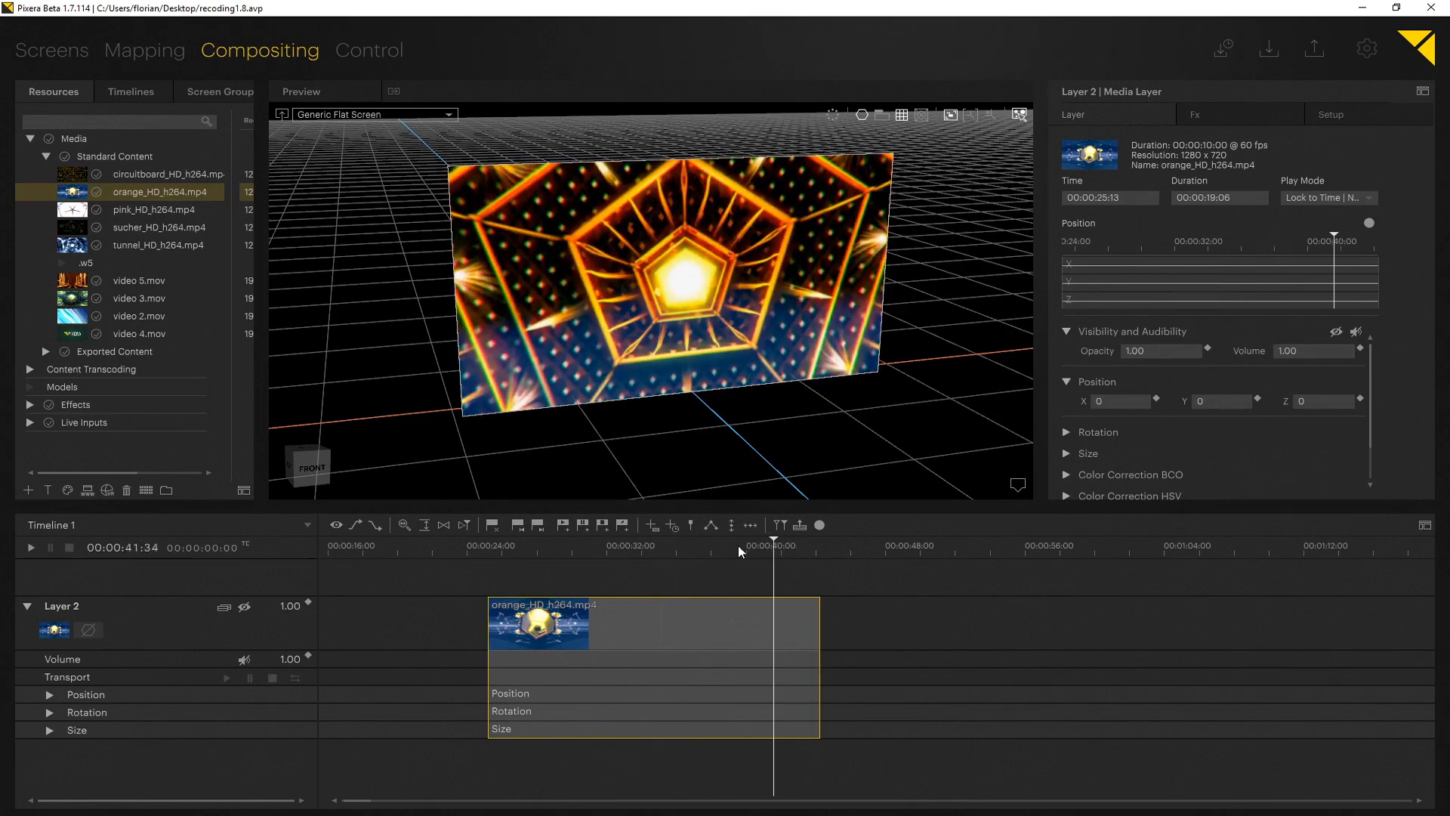
{"action": "left_click", "coordinate": [737, 545]}
{"action": "left_click", "coordinate": [601, 544]}
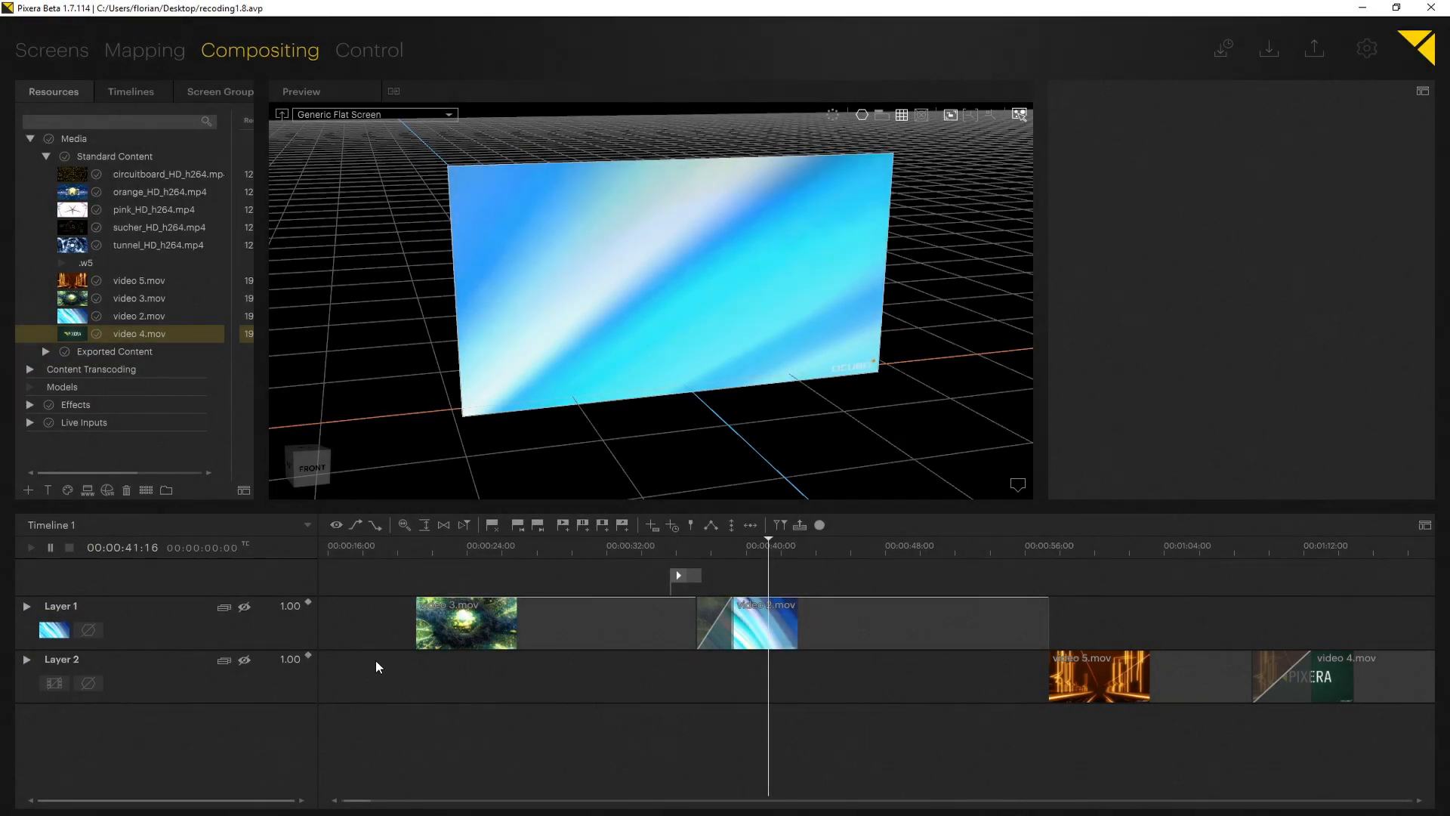
Select Layer 1, expand its Visibility and Audibility properties, and switch the layer's video-and-audio mute and audio-only mute on and off
{"action": "left_click", "coordinate": [196, 635]}
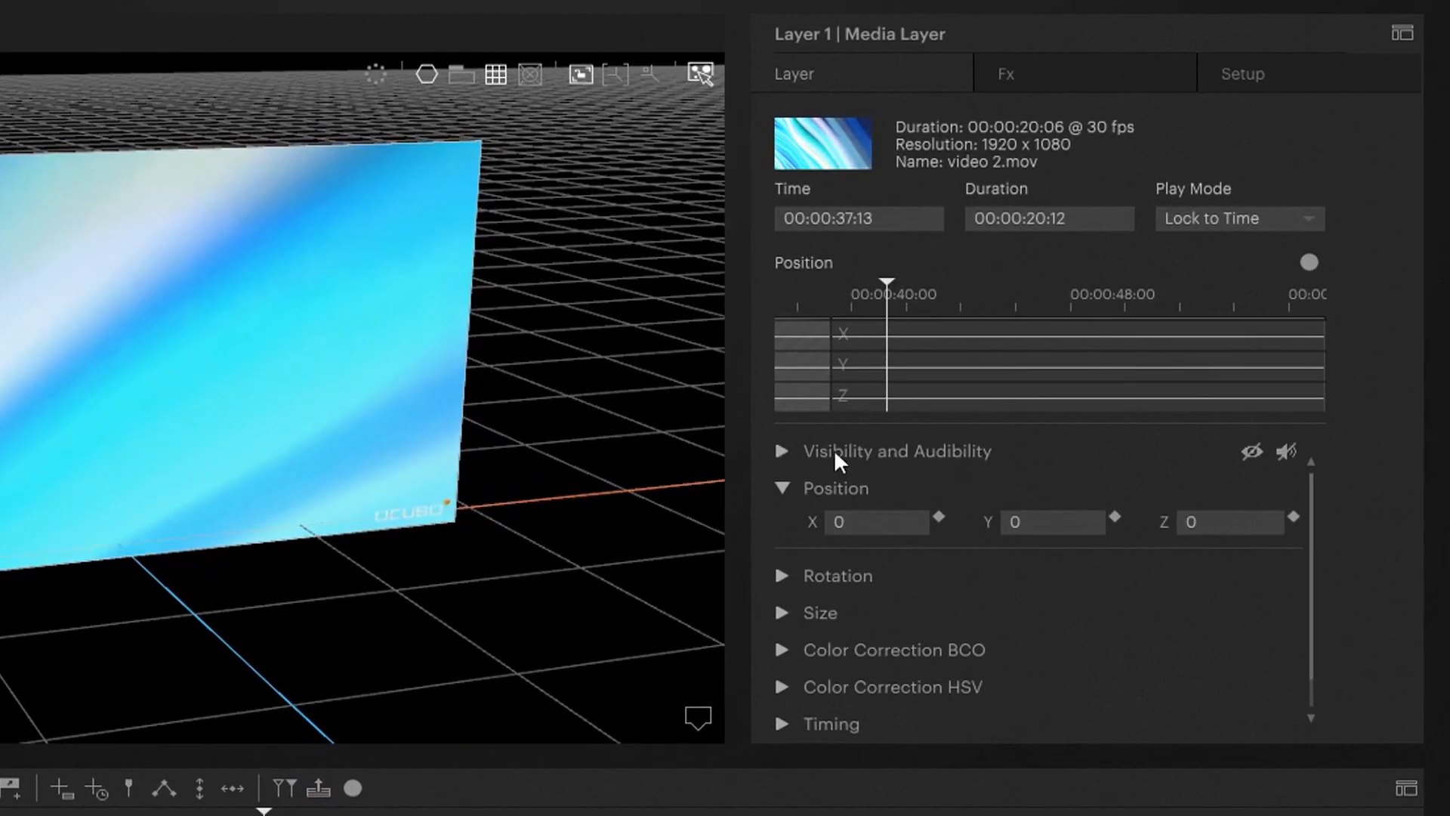
{"action": "left_click", "coordinate": [782, 451]}
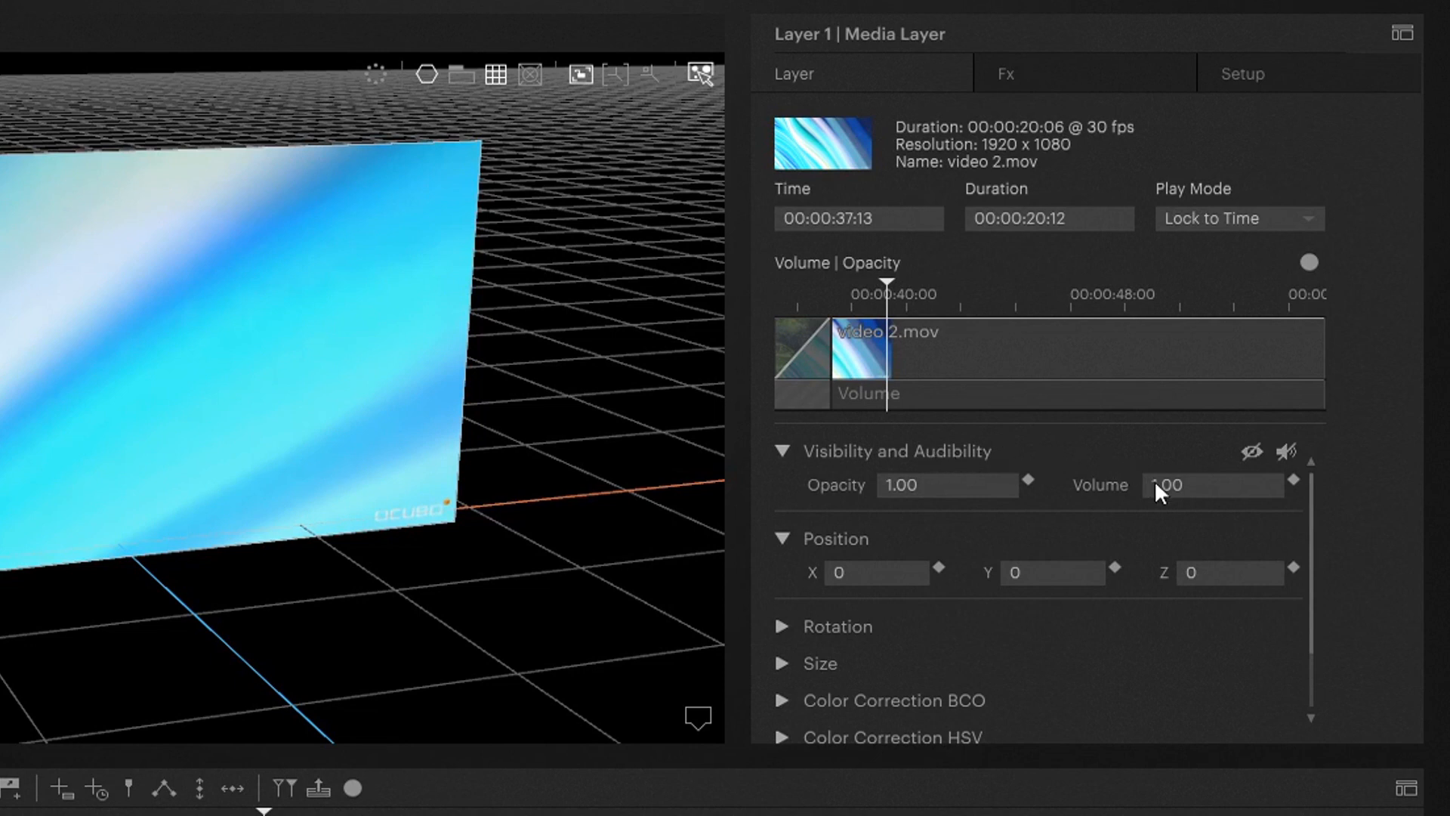
{"action": "left_click", "coordinate": [1250, 451]}
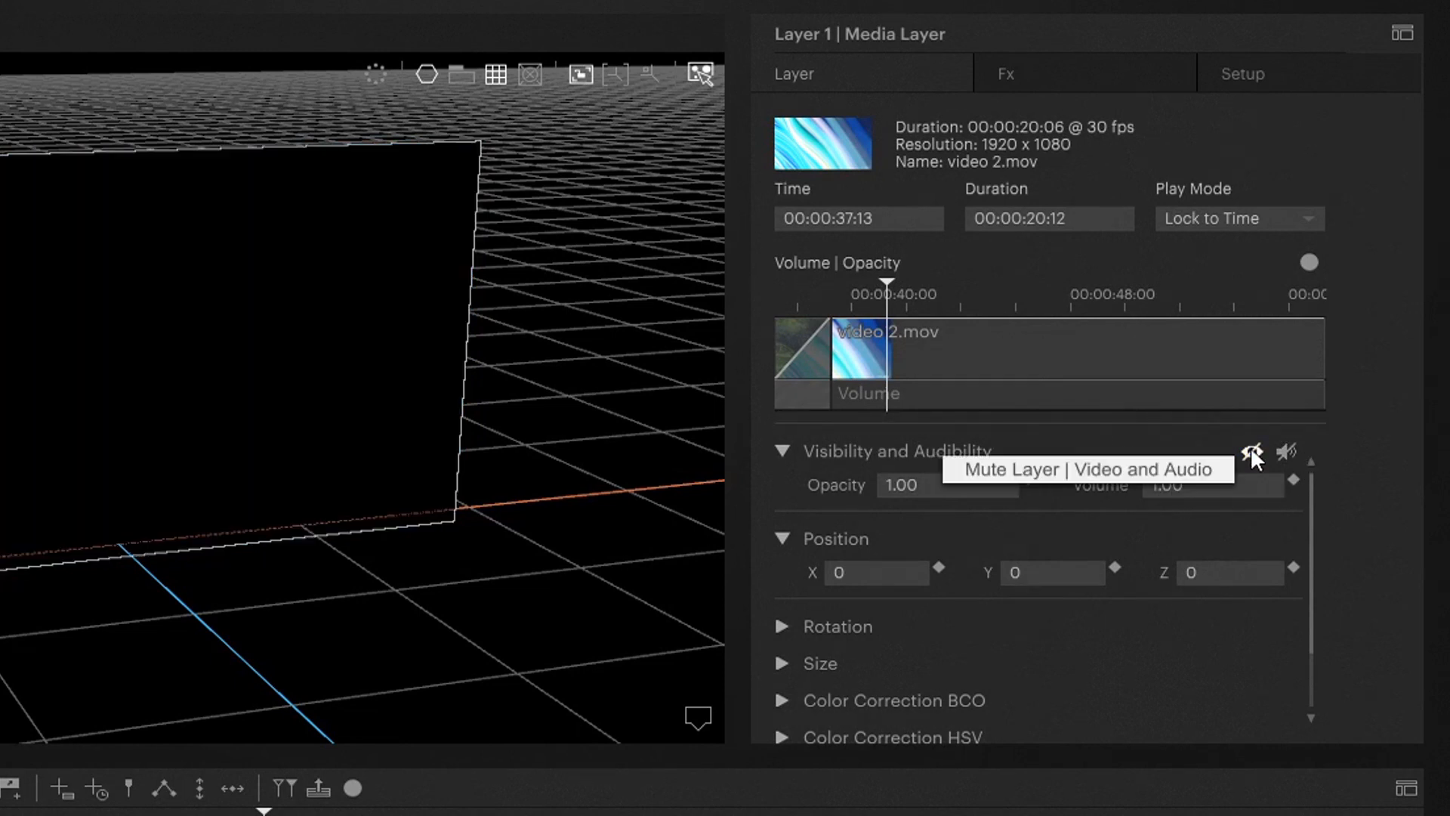
{"action": "left_click", "coordinate": [1249, 448]}
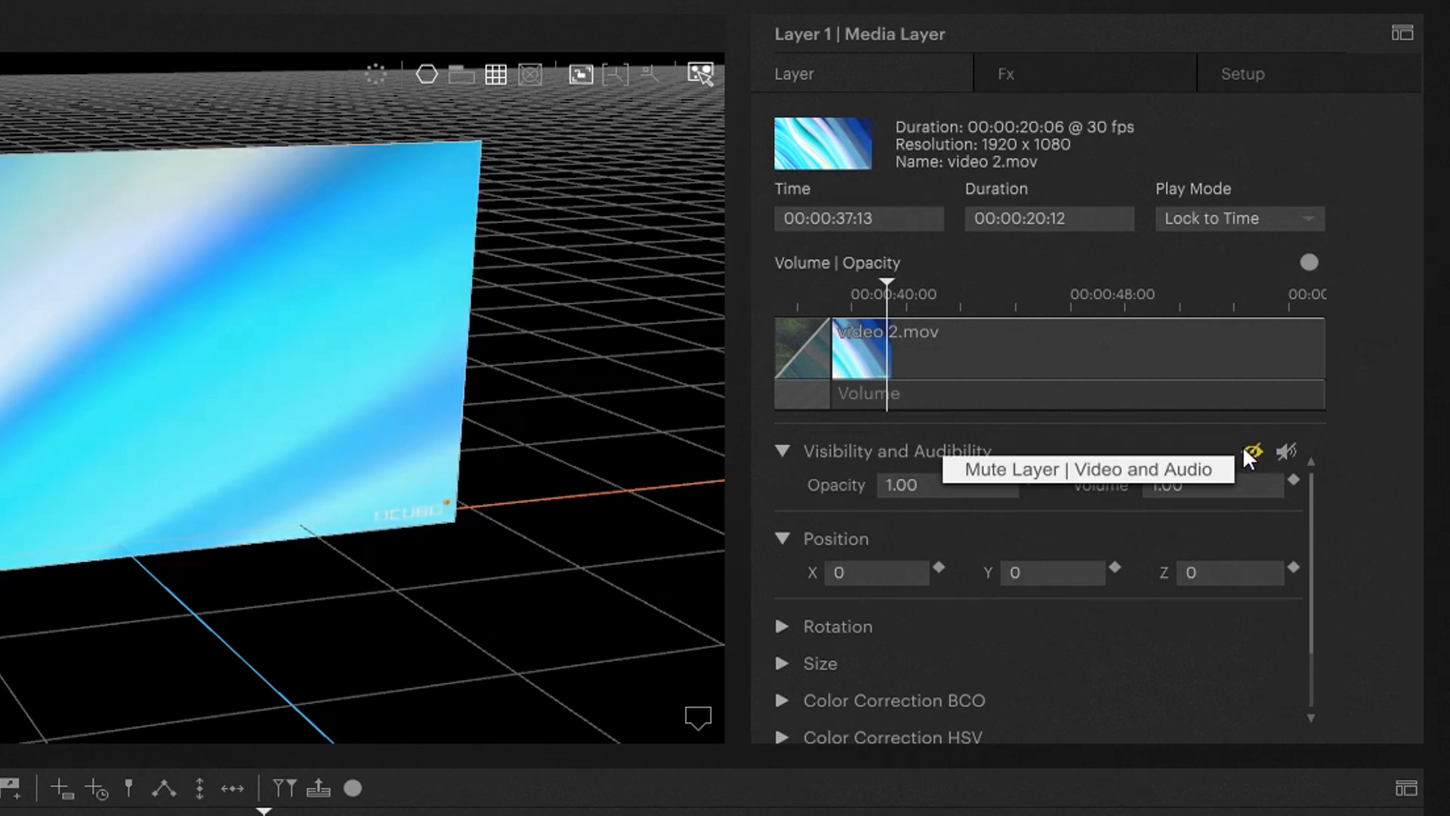
{"action": "left_click", "coordinate": [1286, 451]}
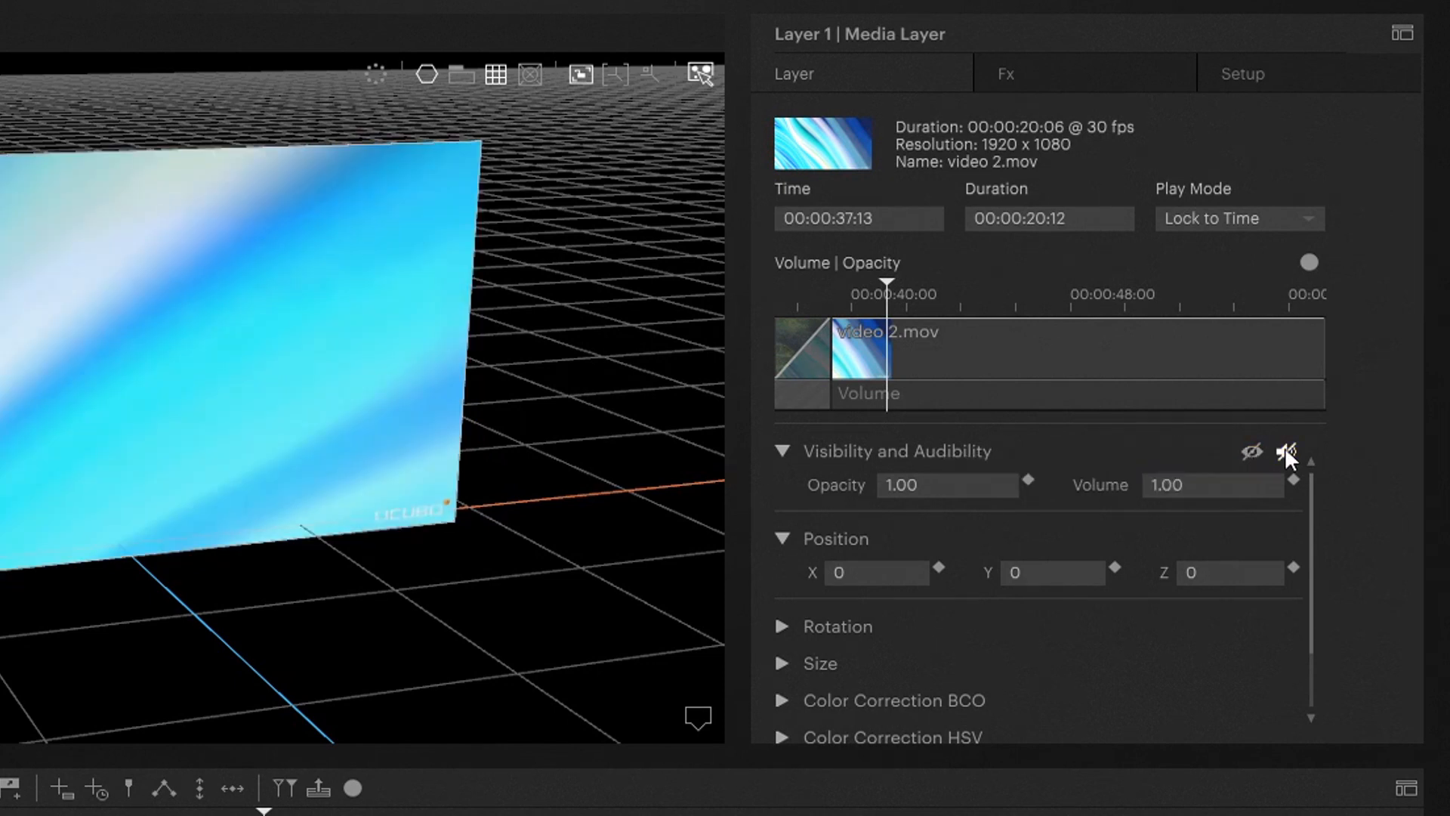
{"action": "left_click", "coordinate": [1285, 450]}
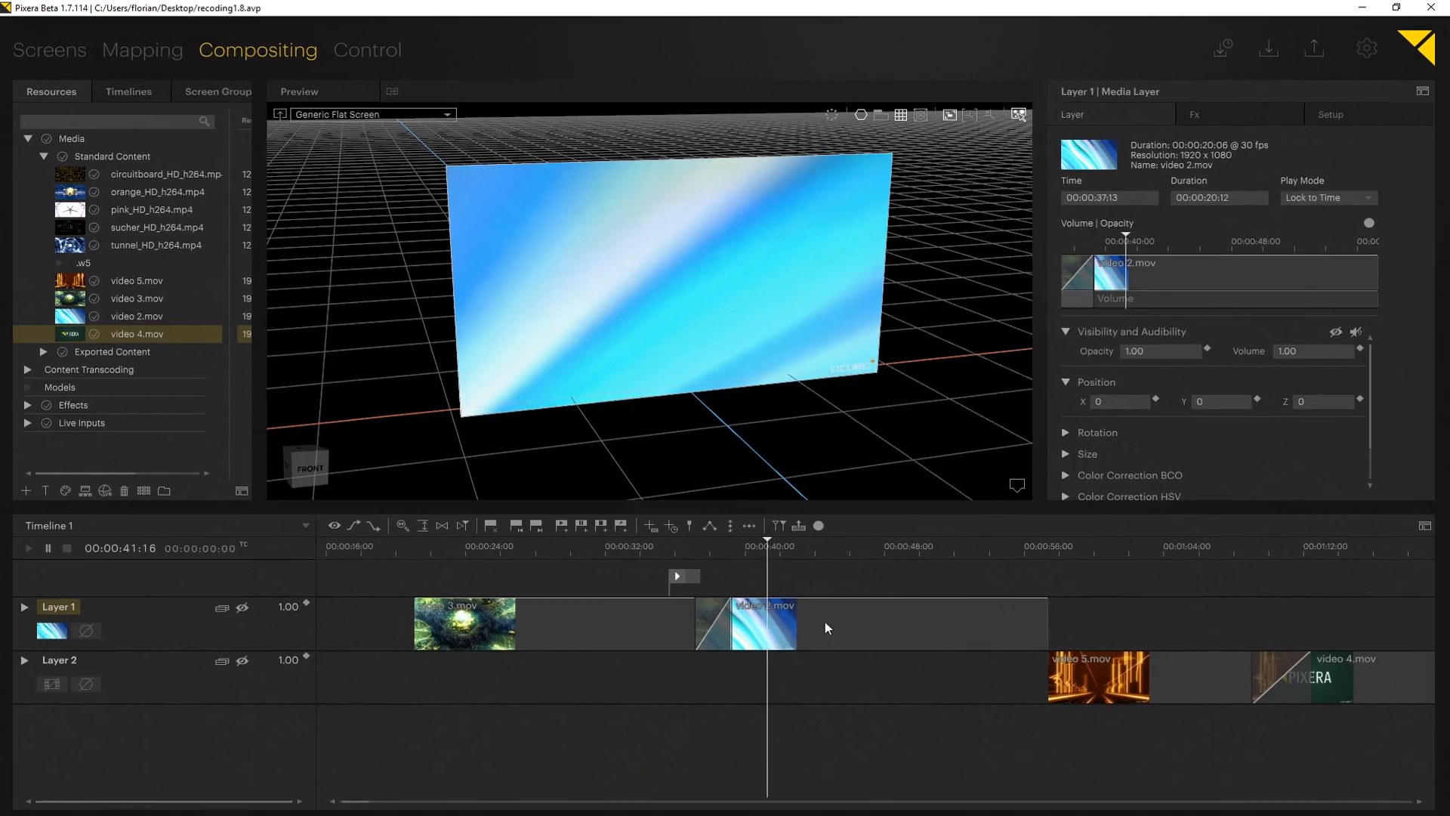
Expand Layer 1's property tracks in the timeline and slightly increase the height of its Volume track
{"action": "left_click", "coordinate": [26, 607]}
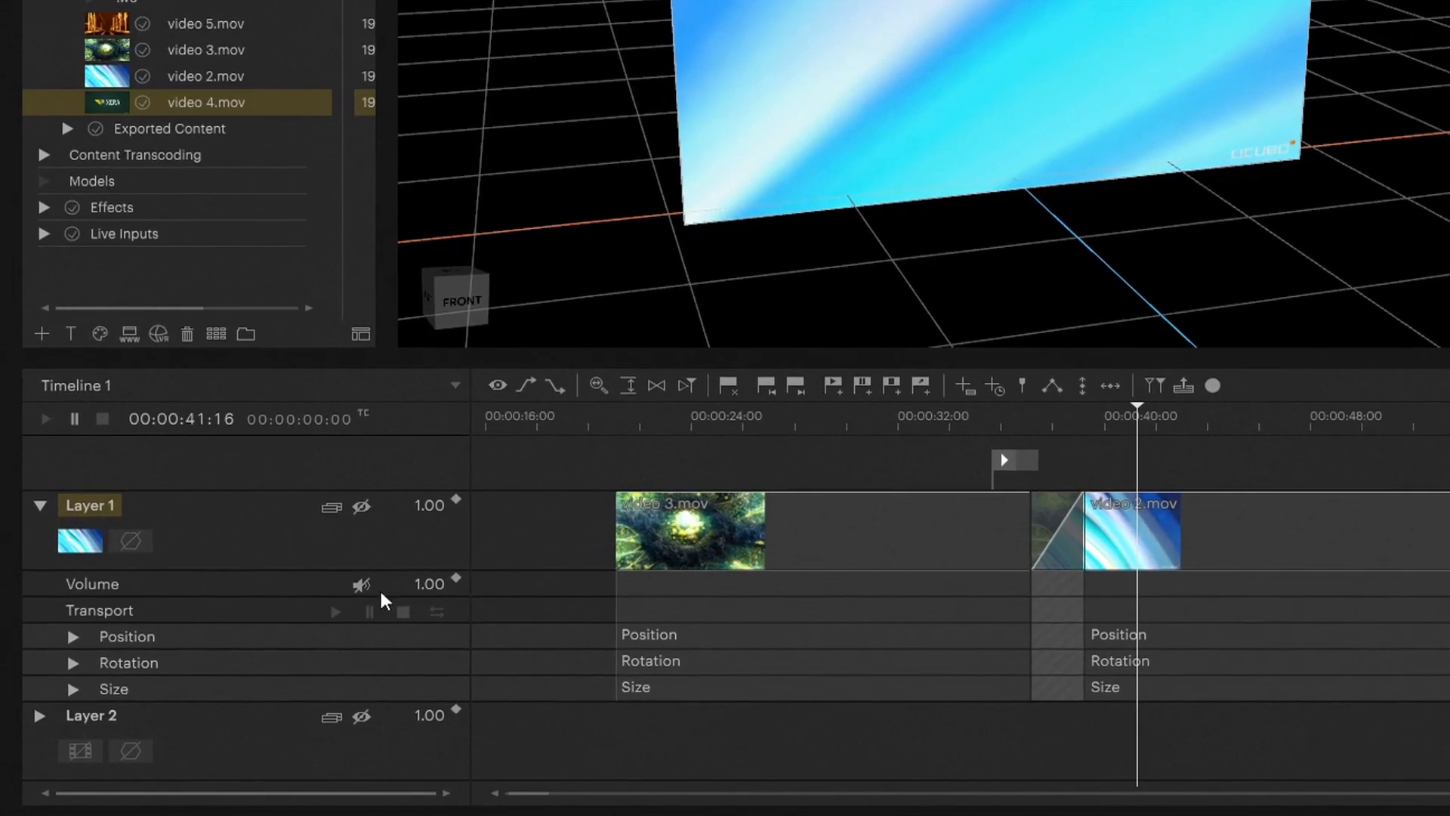
{"action": "mouse_move", "coordinate": [321, 597]}
{"action": "left_mouse_down"}
{"action": "mouse_move", "coordinate": [317, 624]}
{"action": "mouse_move", "coordinate": [317, 603]}
{"action": "left_mouse_up"}
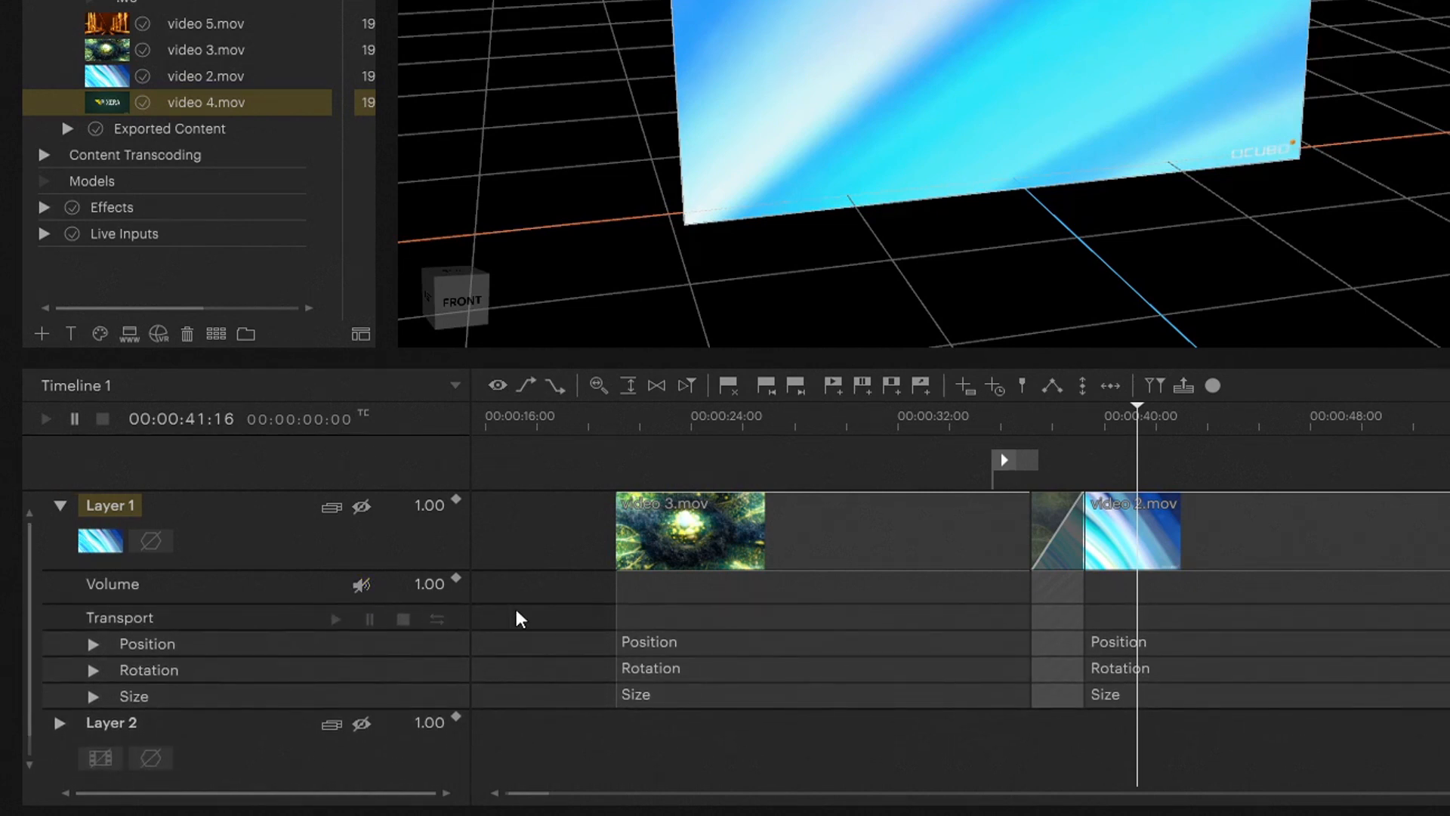
{"action": "left_click", "coordinate": [651, 588]}
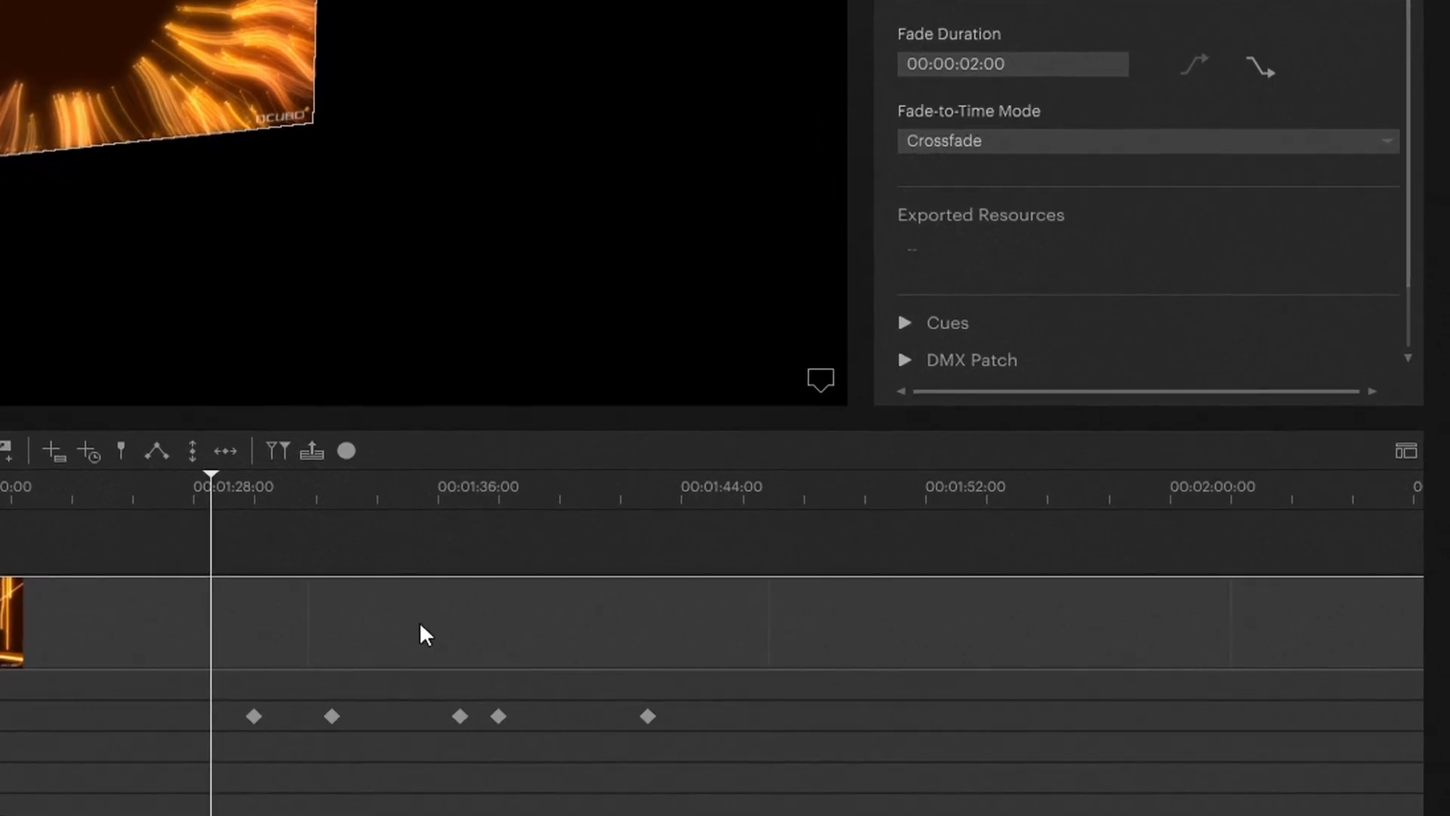
Review the video 5.mov clip's Animate timing option and the Speed of its five transport keyframes, and play the timeline
{"action": "left_click", "coordinate": [420, 625]}
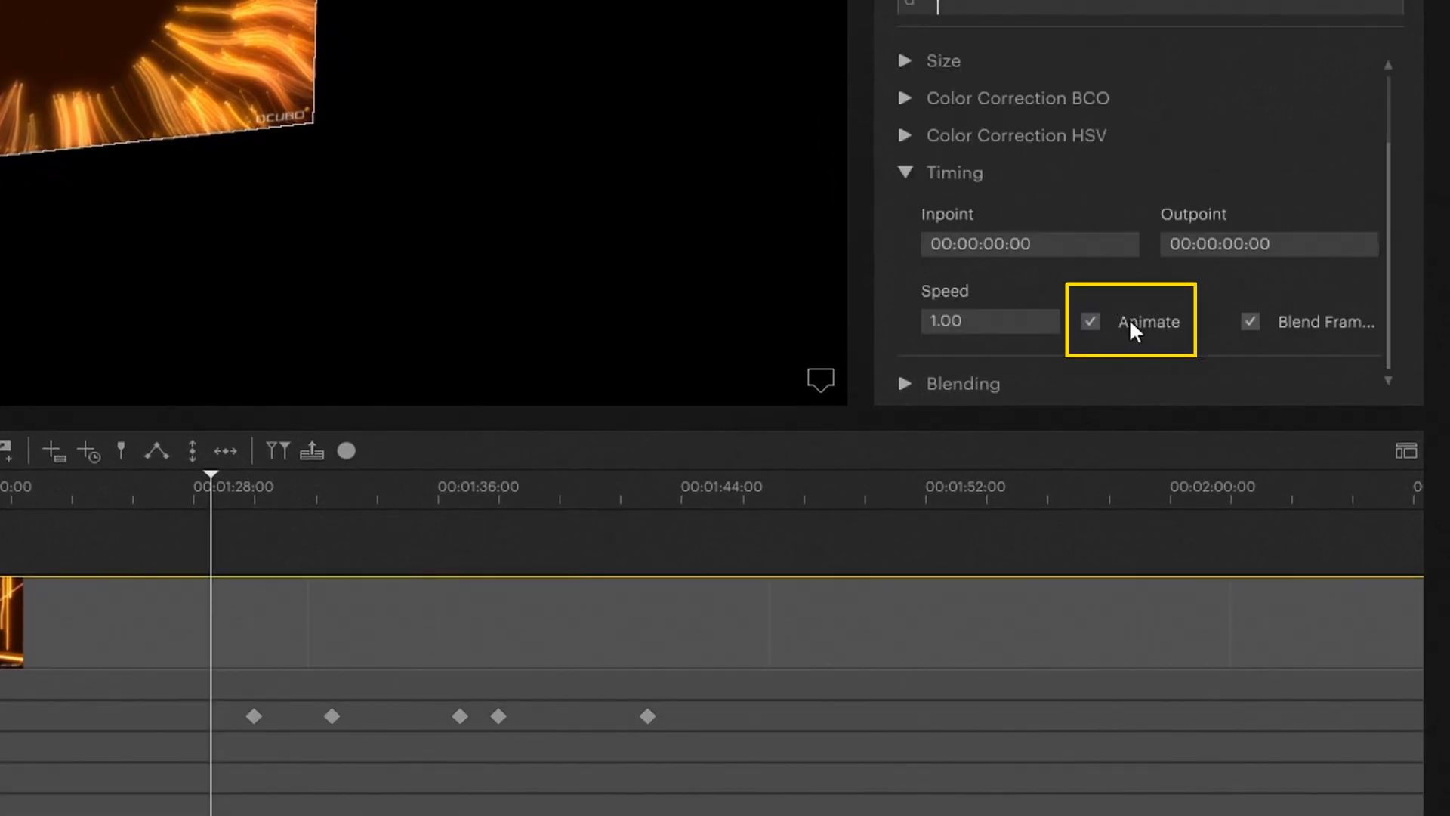
{"action": "left_click", "coordinate": [254, 716]}
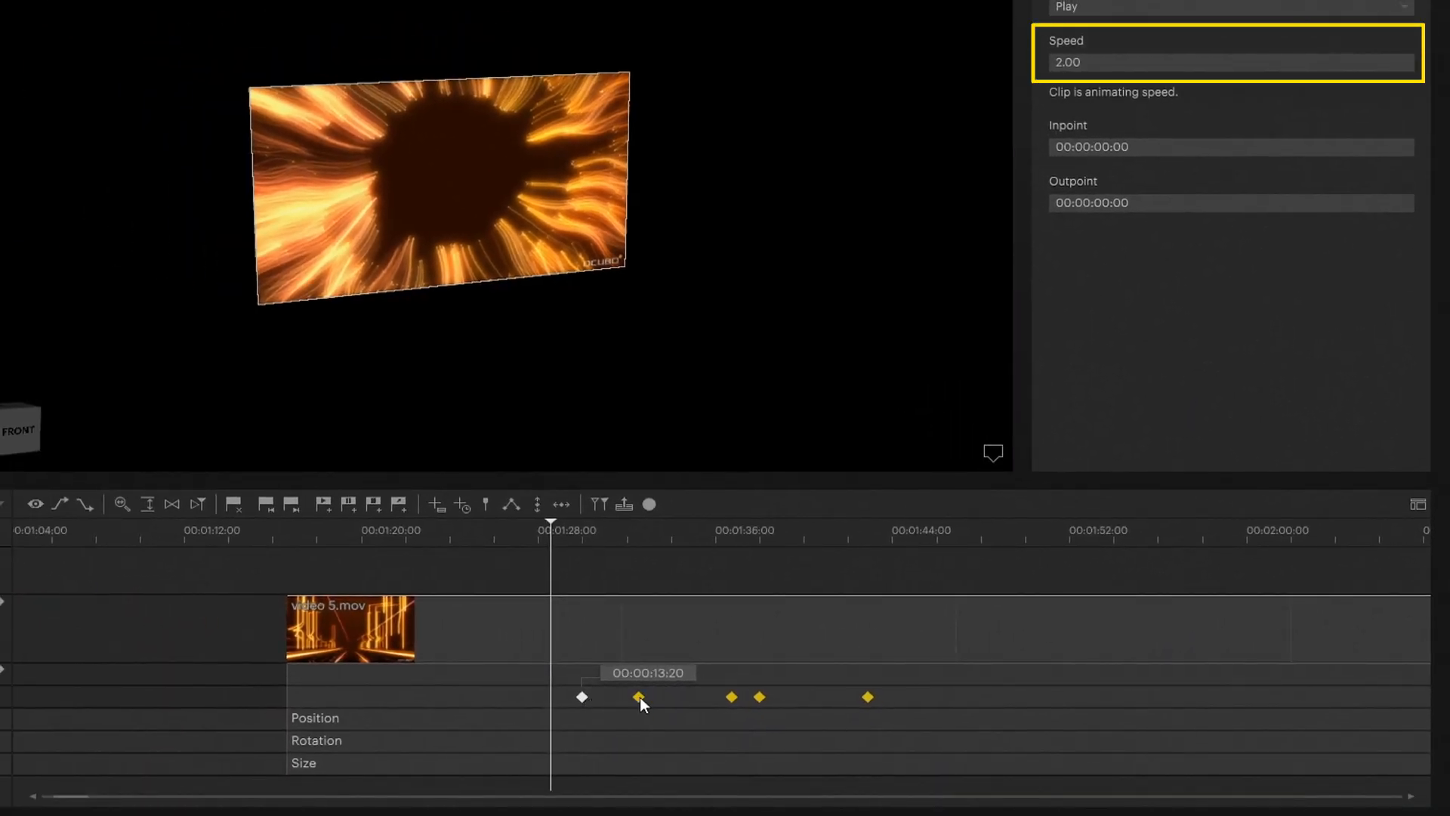
{"action": "left_click", "coordinate": [639, 696]}
{"action": "left_click", "coordinate": [731, 696]}
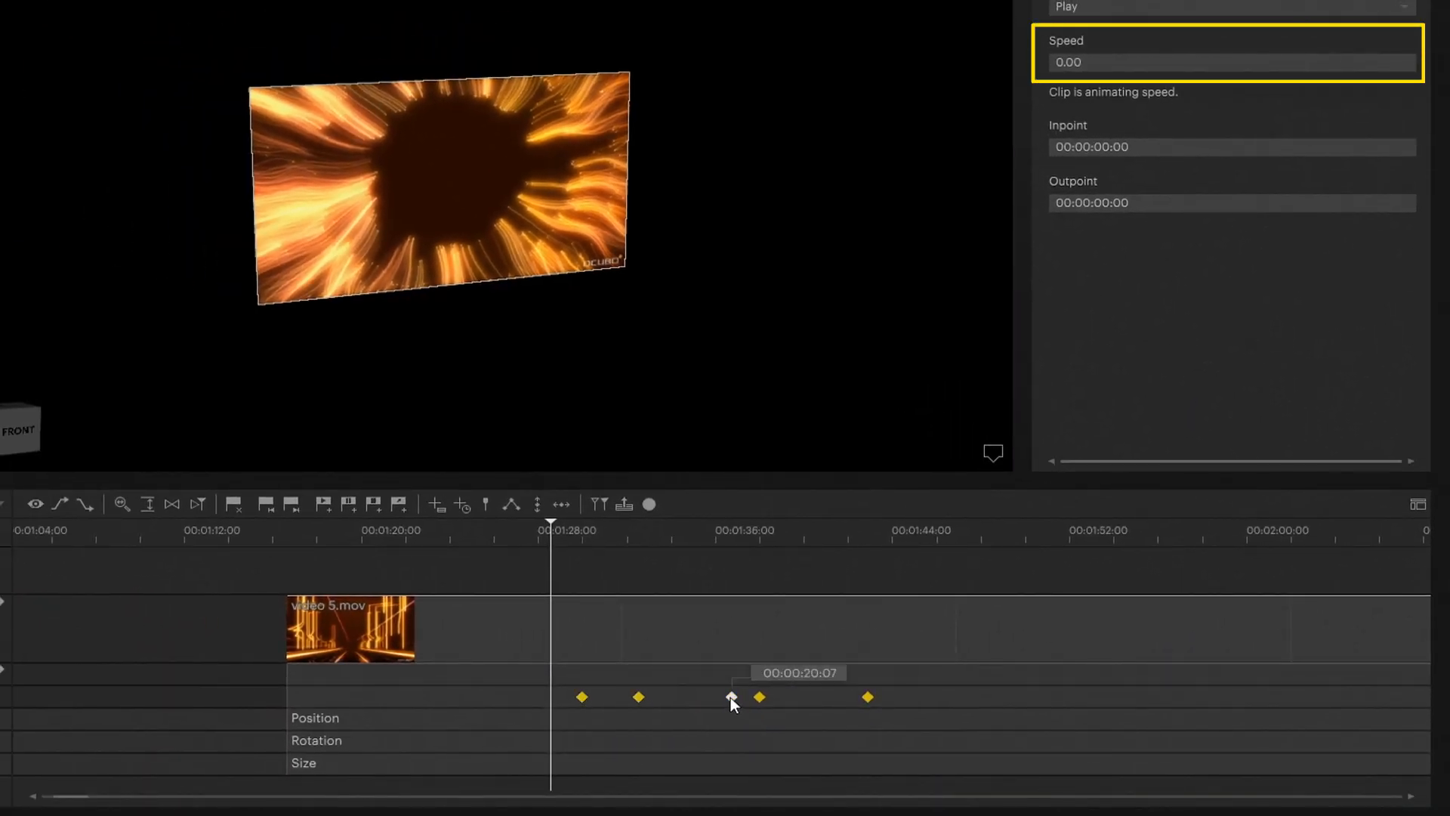
{"action": "left_click", "coordinate": [759, 697]}
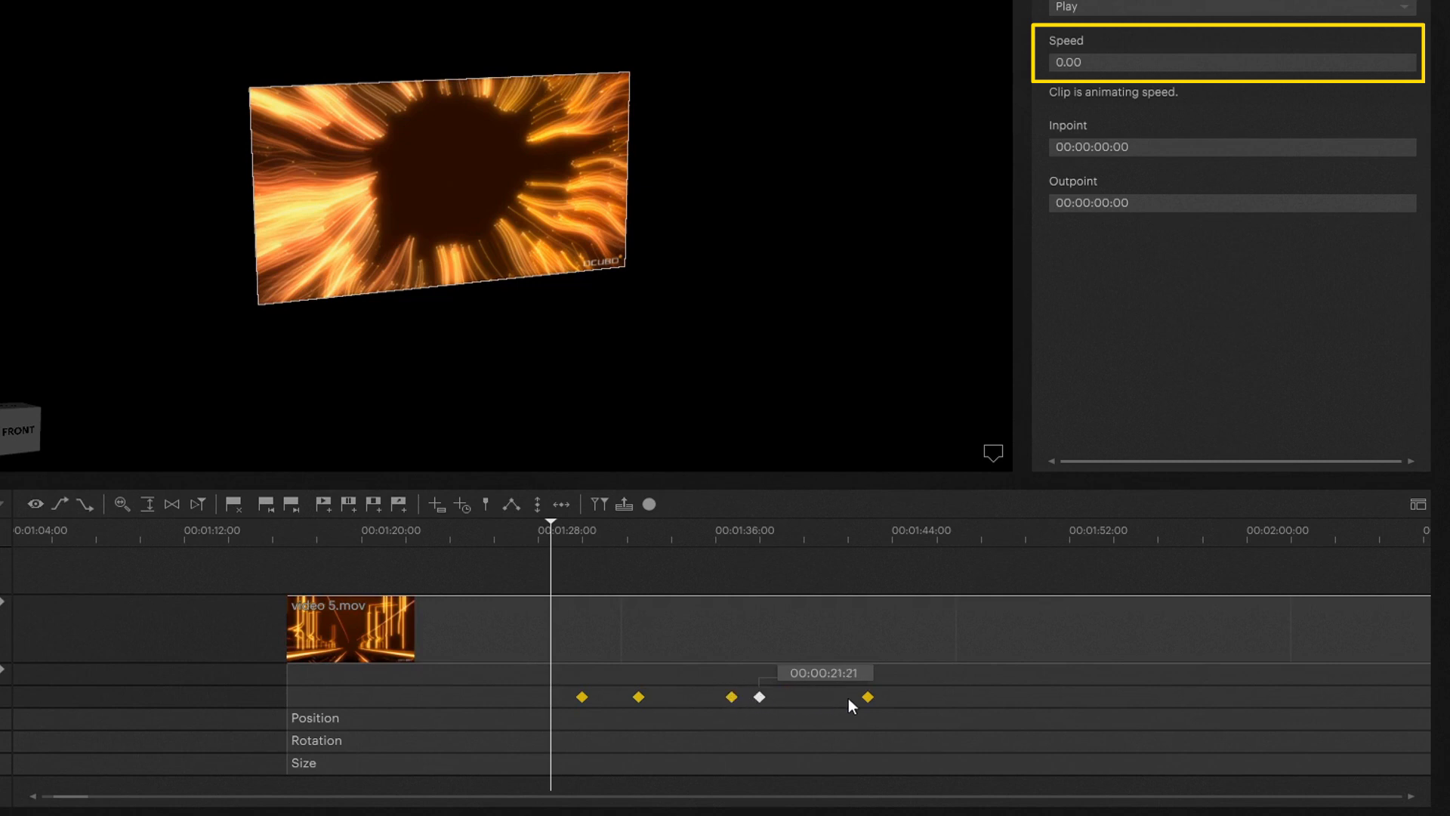
{"action": "left_click", "coordinate": [868, 697]}
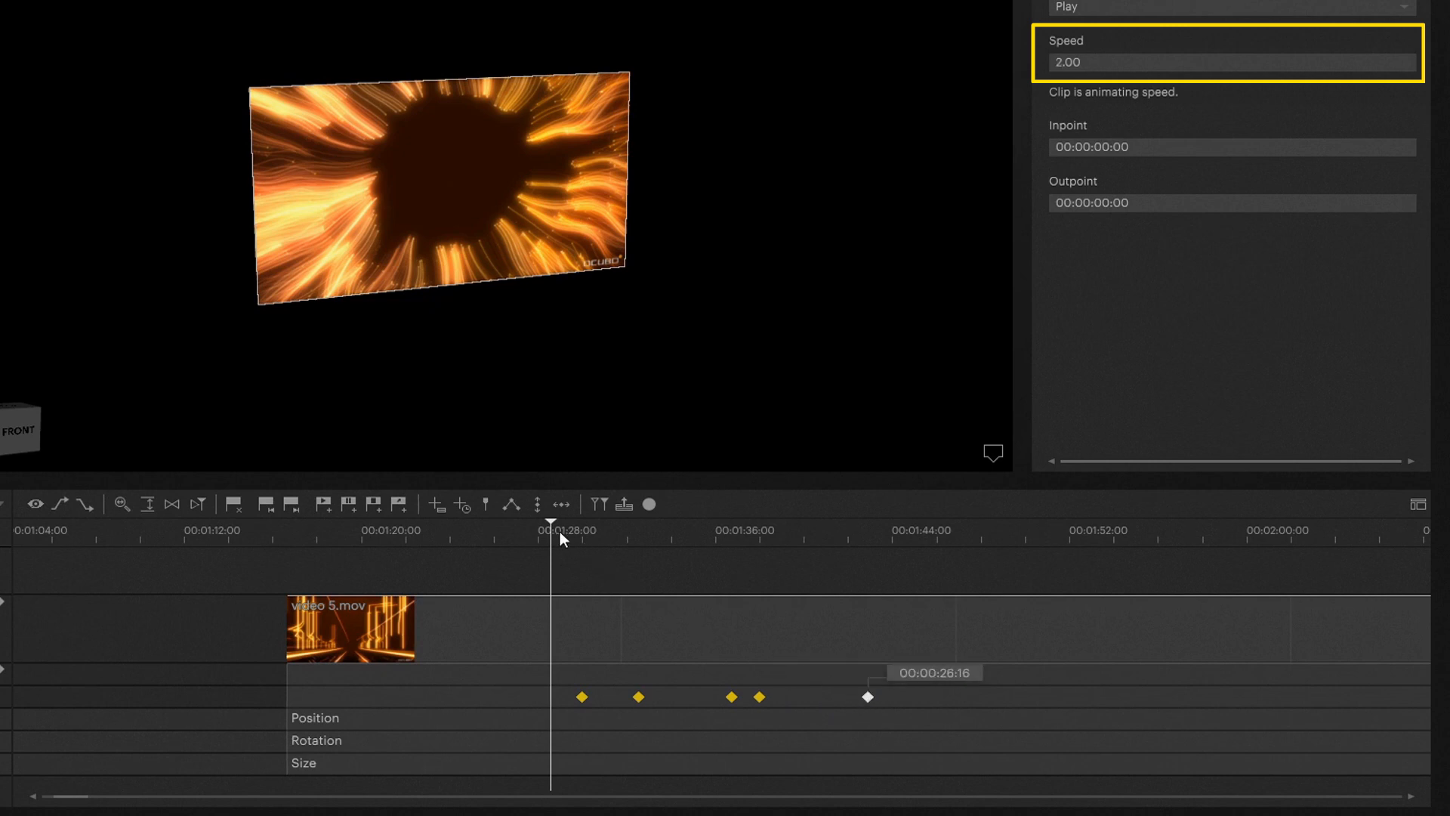
{"action": "key", "text": "space"}
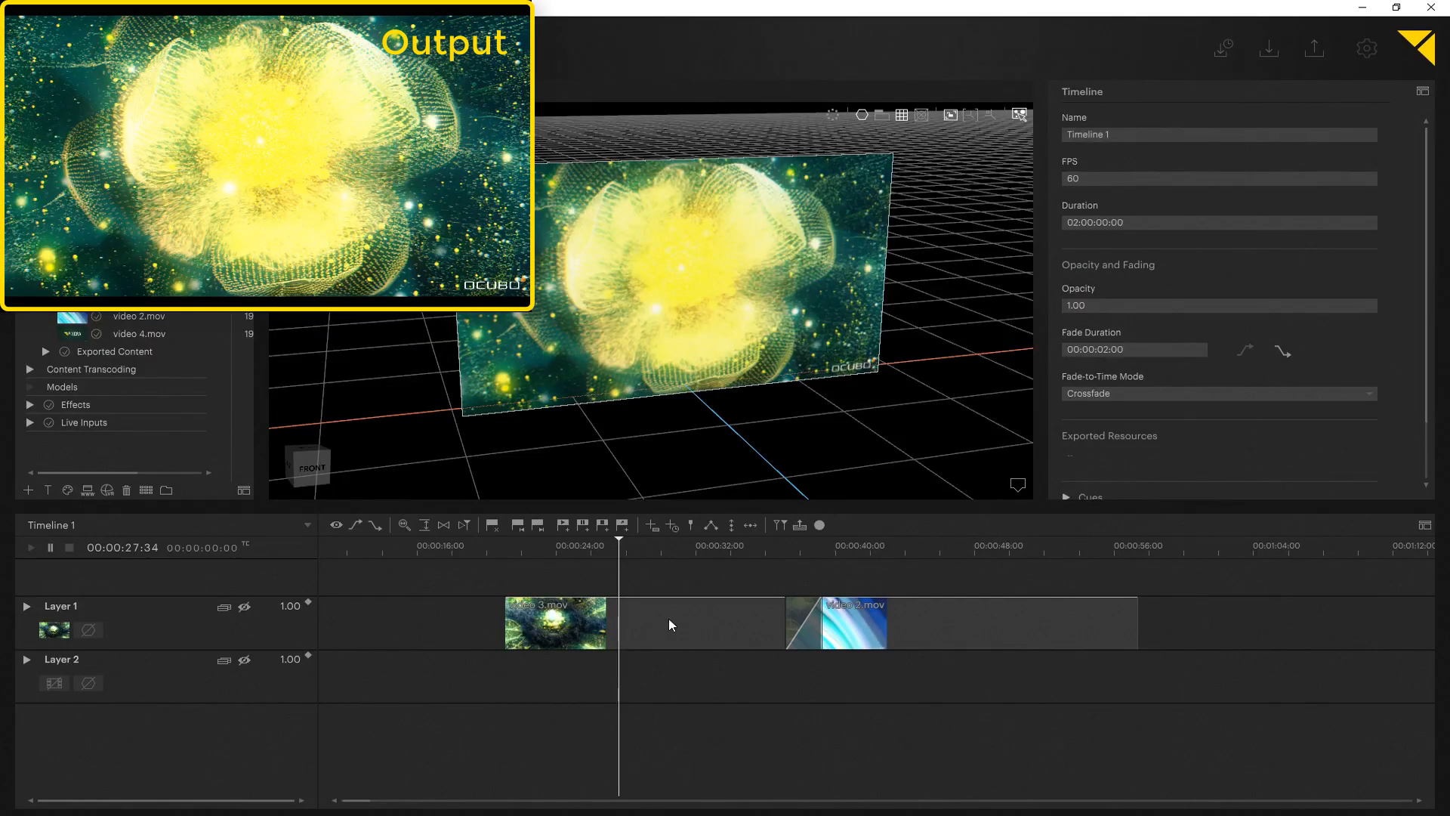
Separate the preview playhead from Timeline 1's live output, and add video 5.mov to Layer 2 at 00:00:57:25
{"action": "left_click", "coordinate": [778, 521]}
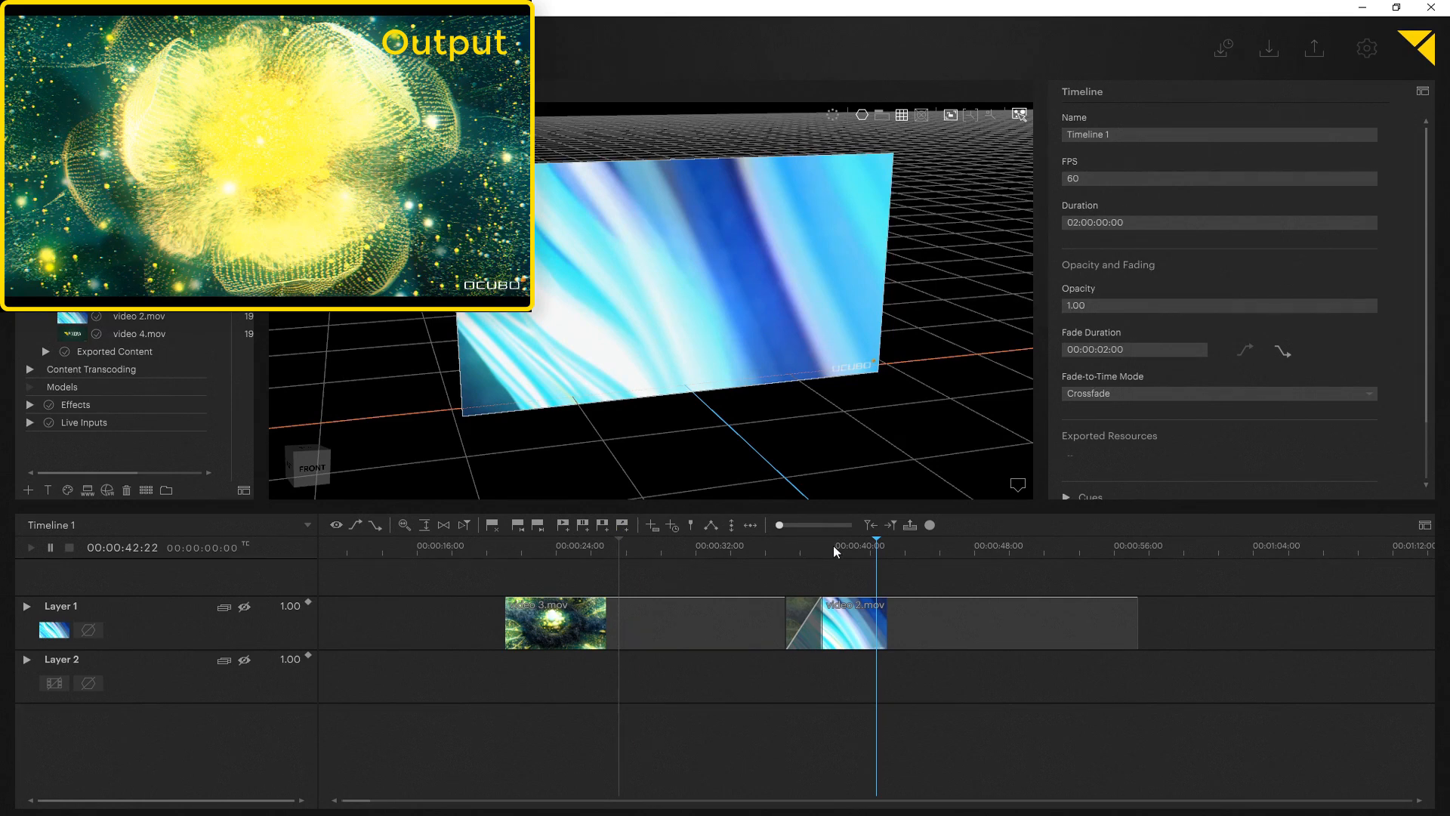
{"action": "left_click_drag", "start_coordinate": [870, 546], "coordinate": [1205, 556]}
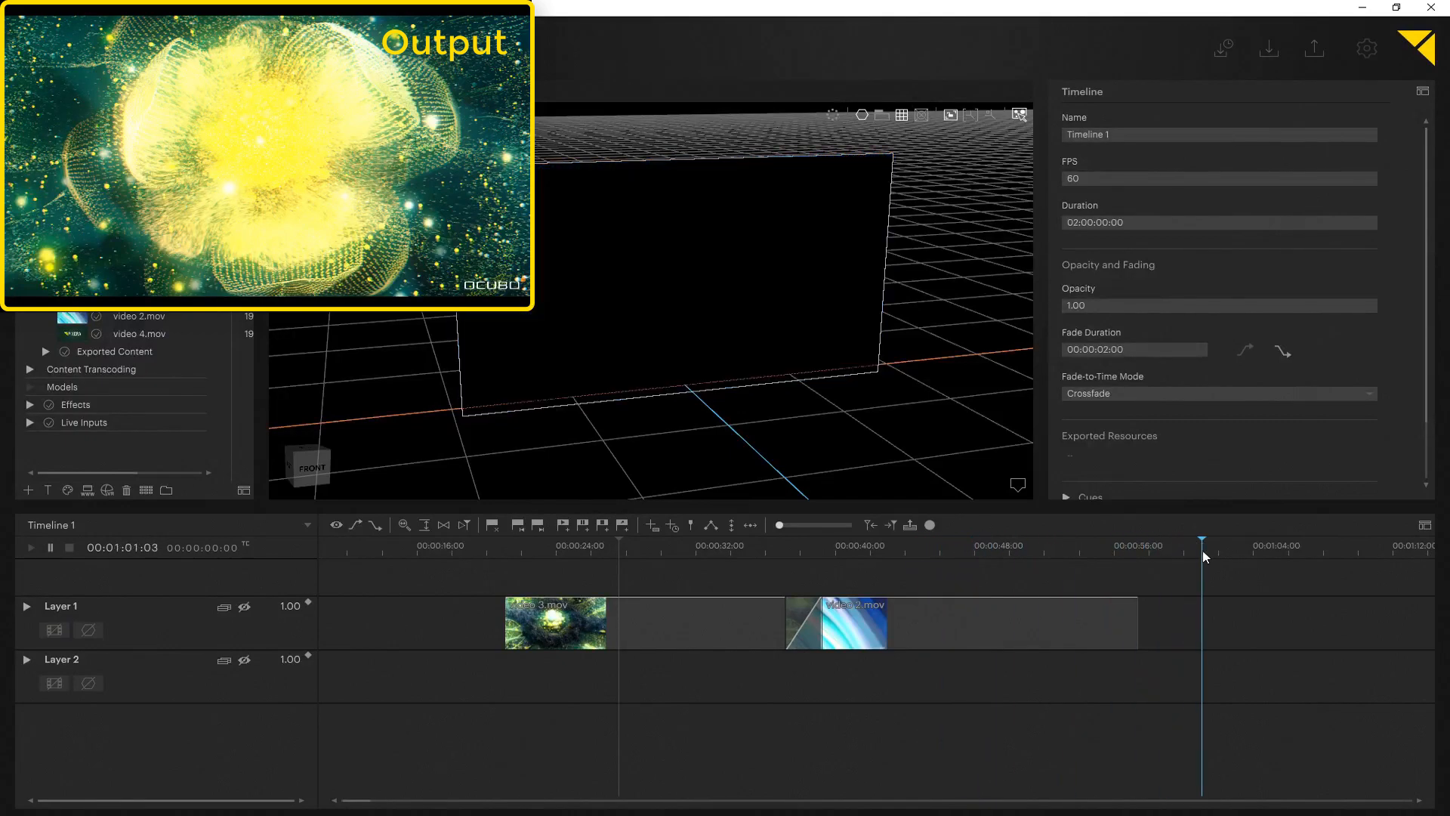
{"action": "left_click_drag", "start_coordinate": [139, 298], "coordinate": [1139, 671]}
{"action": "left_click_drag", "start_coordinate": [1207, 555], "coordinate": [1188, 554]}
{"action": "key", "text": "space"}
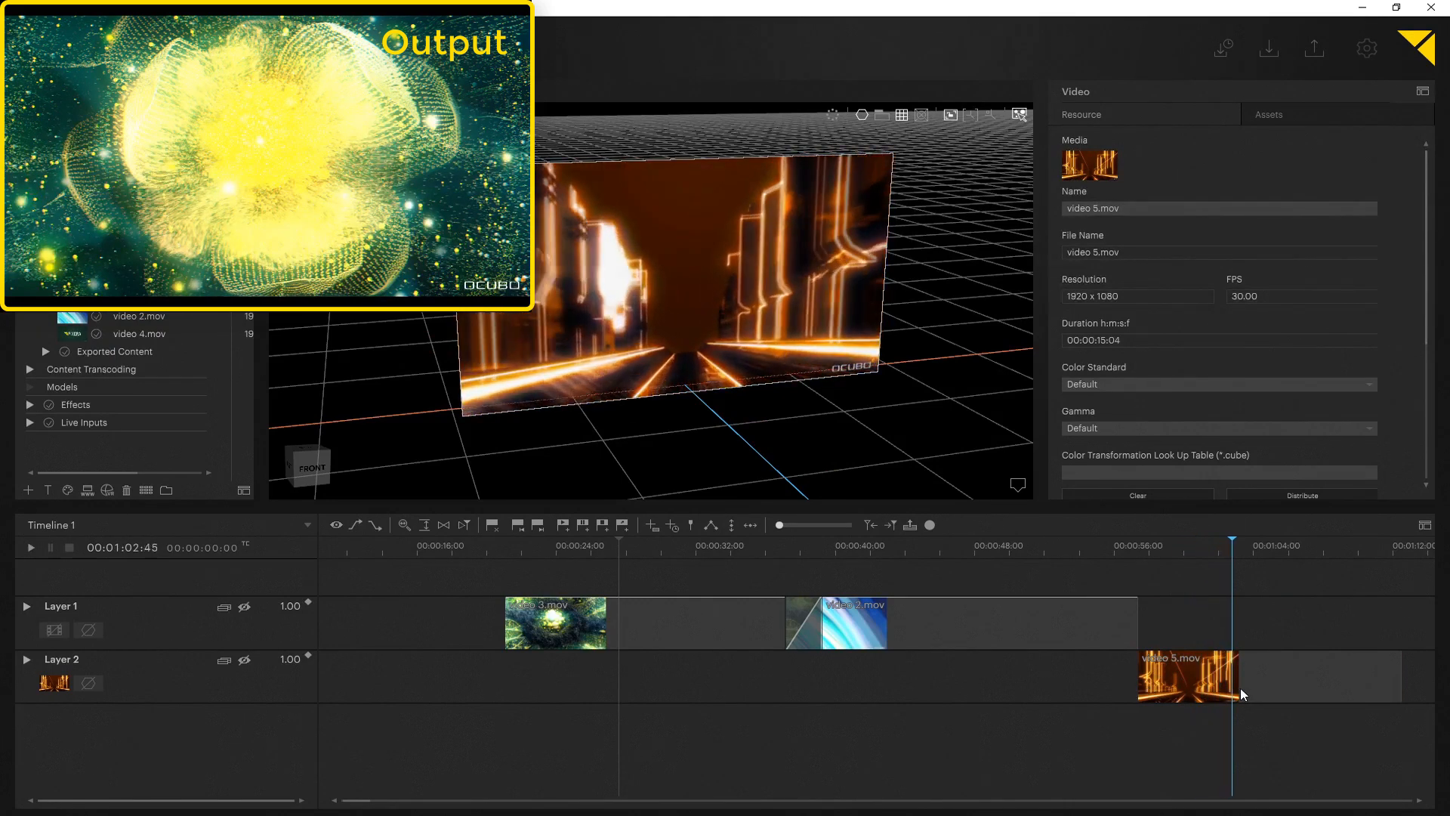
Scale down the video 5.mov layer in the preview and move it to X -422, Y 241 in the screen's upper-left area
{"action": "left_click", "coordinate": [756, 273]}
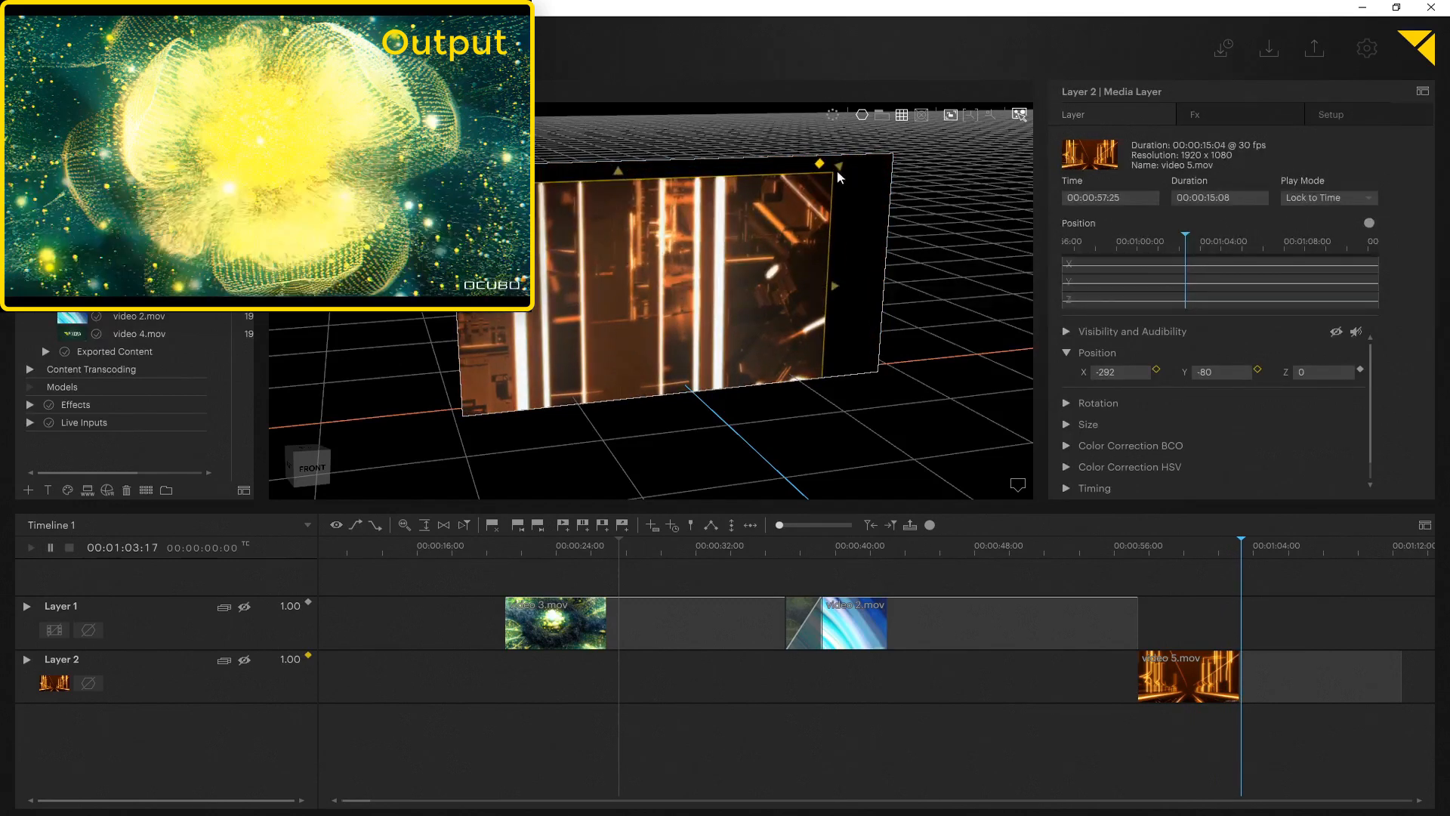
{"action": "left_click_drag", "start_coordinate": [837, 169], "coordinate": [650, 284]}
{"action": "left_click_drag", "start_coordinate": [545, 319], "coordinate": [605, 194]}
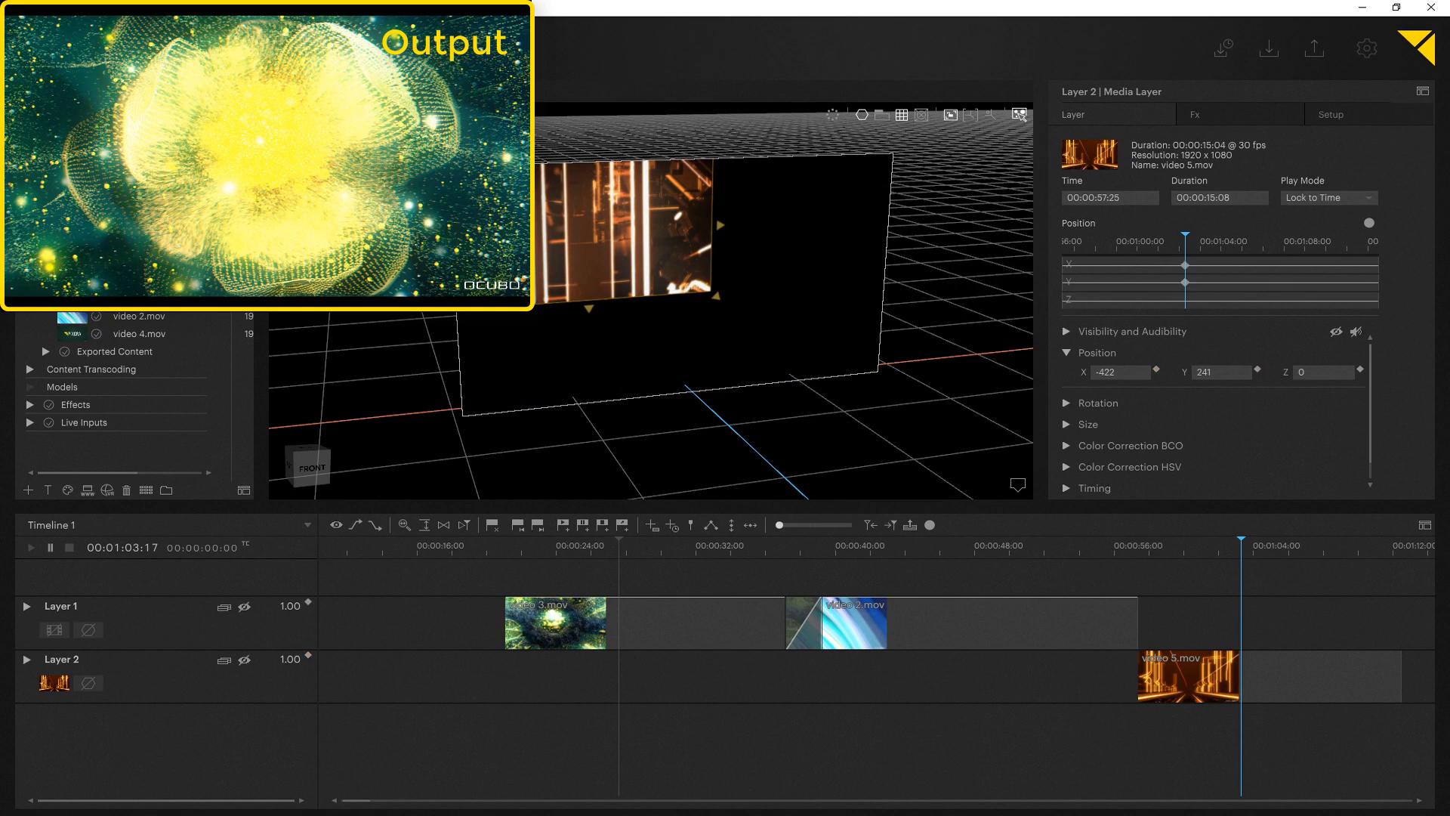
Add video 4.mov to Layer 2 at 00:01:09:05, overlapping the end of video 5.mov, and review the sequence with the preview playhead
{"action": "left_click_drag", "start_coordinate": [76, 335], "coordinate": [1341, 696]}
{"action": "left_click", "coordinate": [1418, 801]}
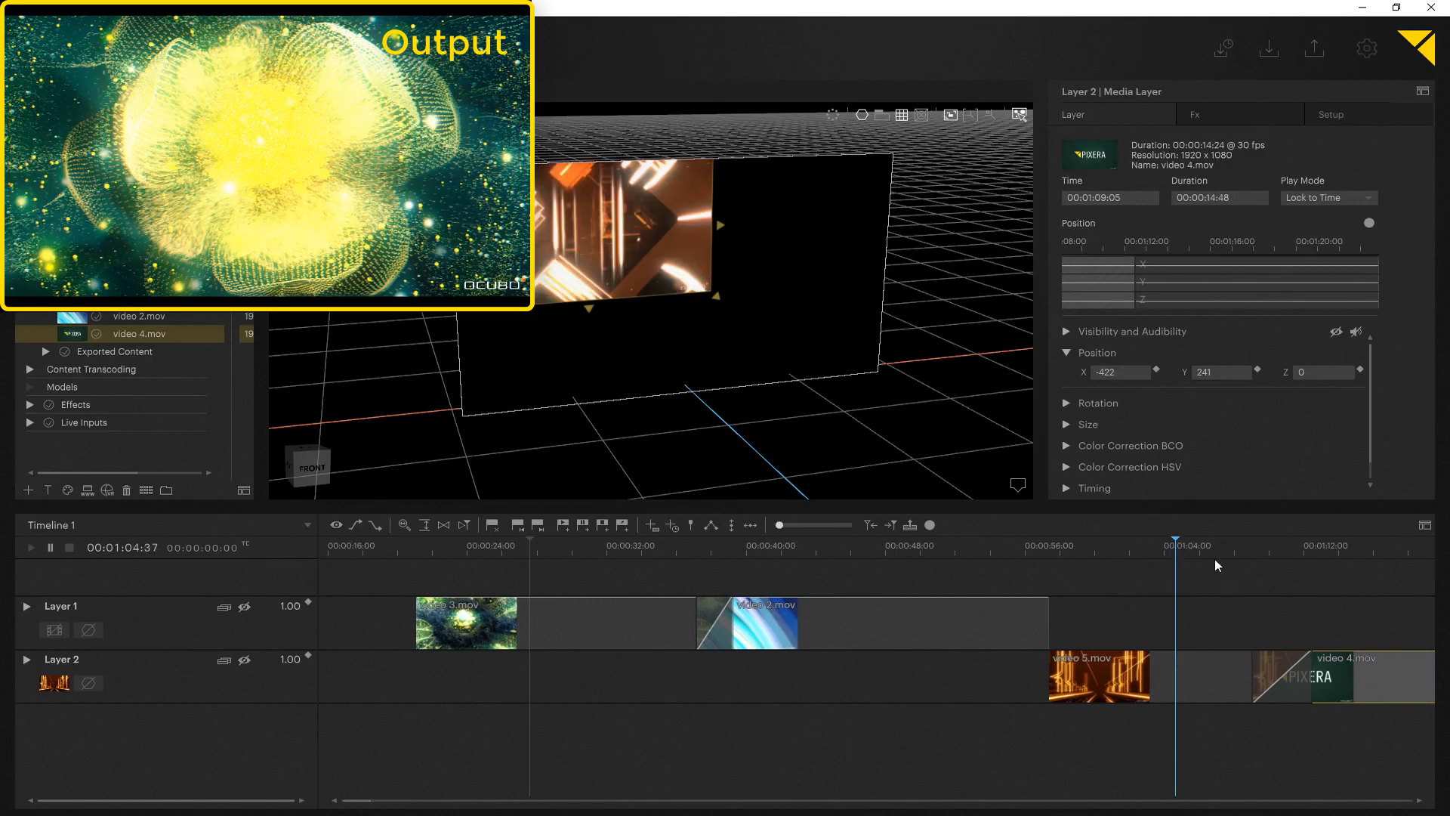
{"action": "left_click", "coordinate": [1239, 546]}
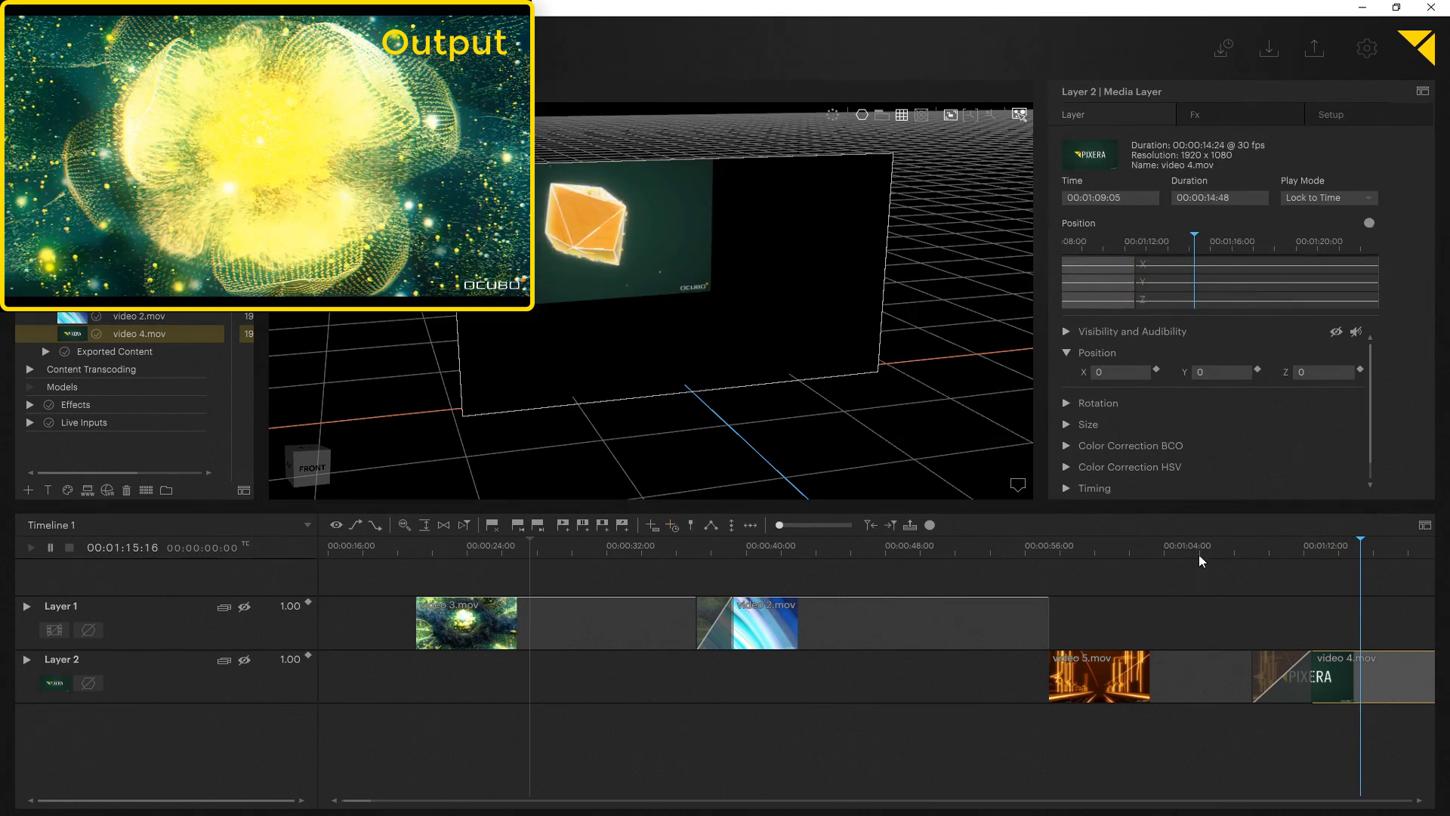
{"action": "left_click_drag", "start_coordinate": [1175, 549], "coordinate": [1154, 551]}
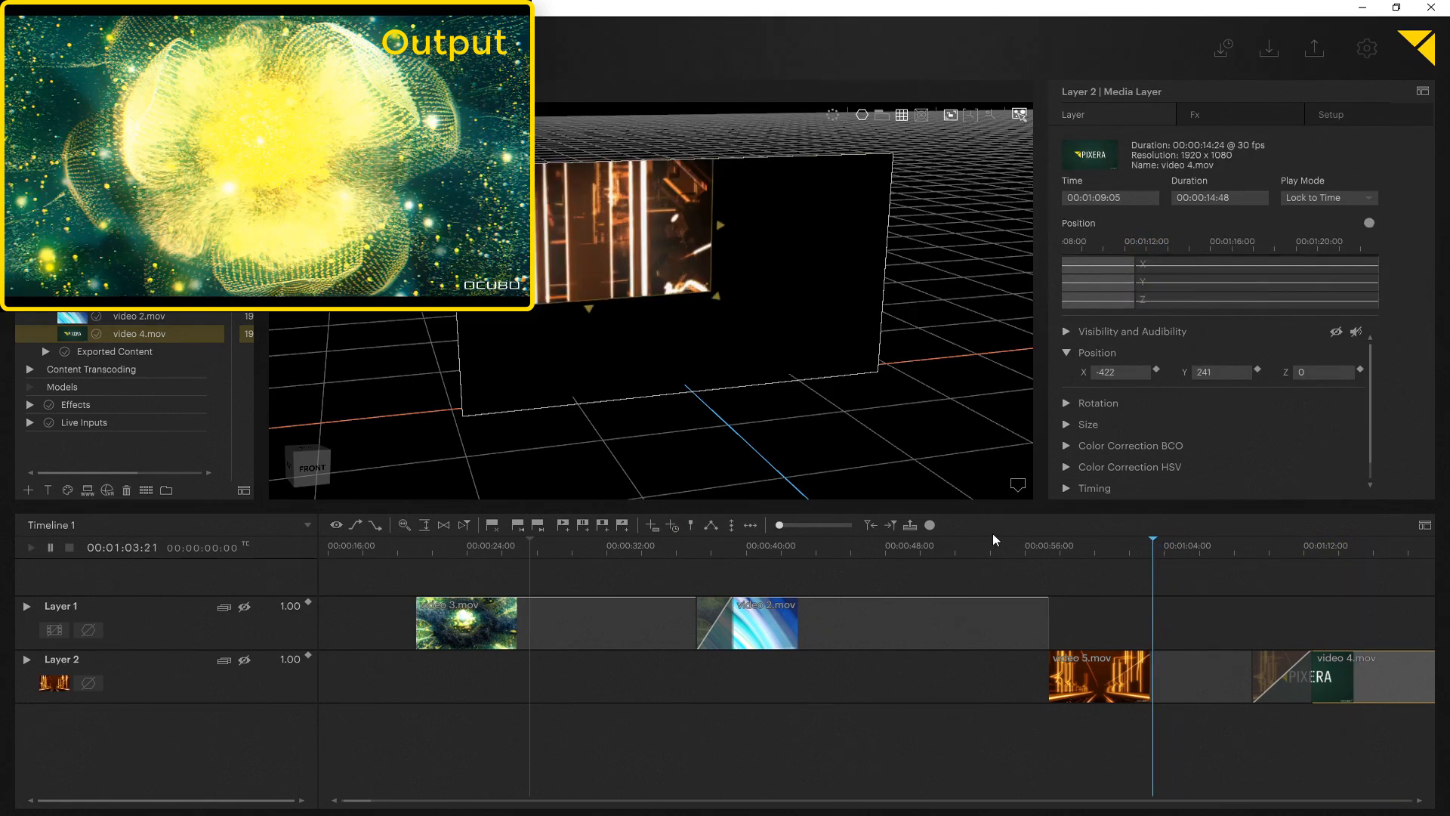
Blend the live output fully over to the preview playhead's content and back to the original output, and stop the preview playback
{"action": "left_click_drag", "start_coordinate": [780, 526], "coordinate": [855, 524]}
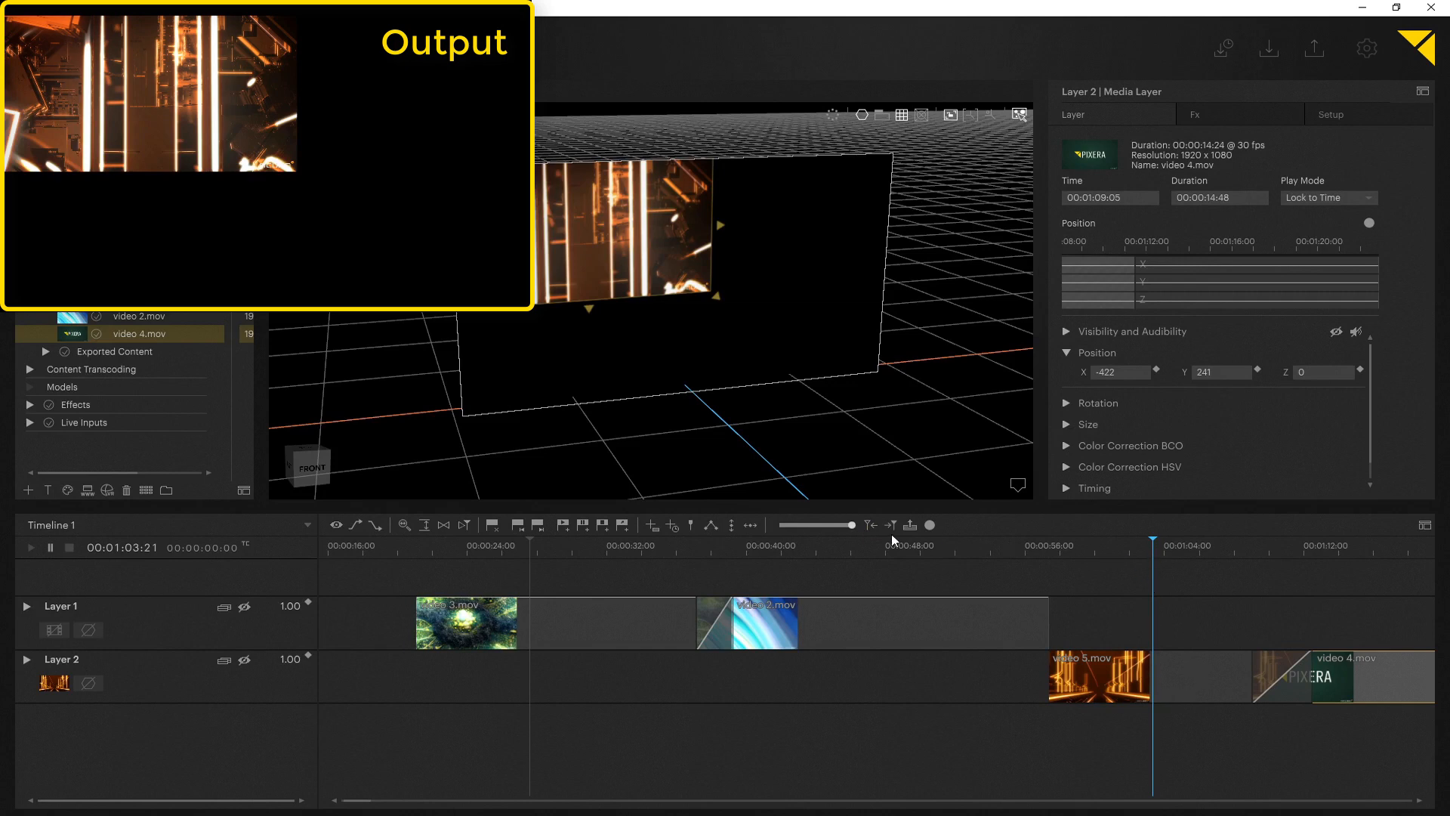
{"action": "left_click_drag", "start_coordinate": [845, 523], "coordinate": [784, 531]}
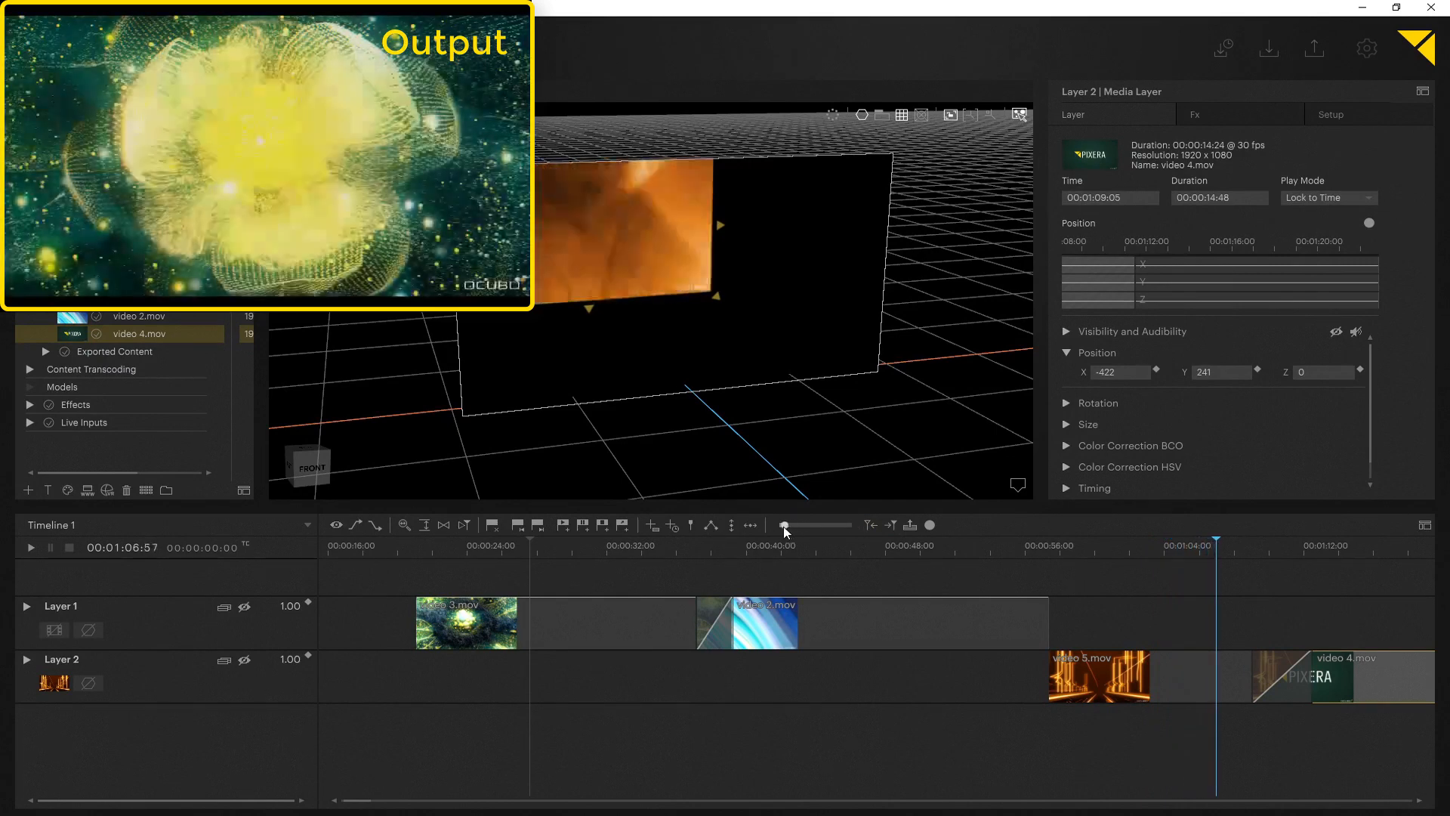
{"action": "key", "text": "space"}
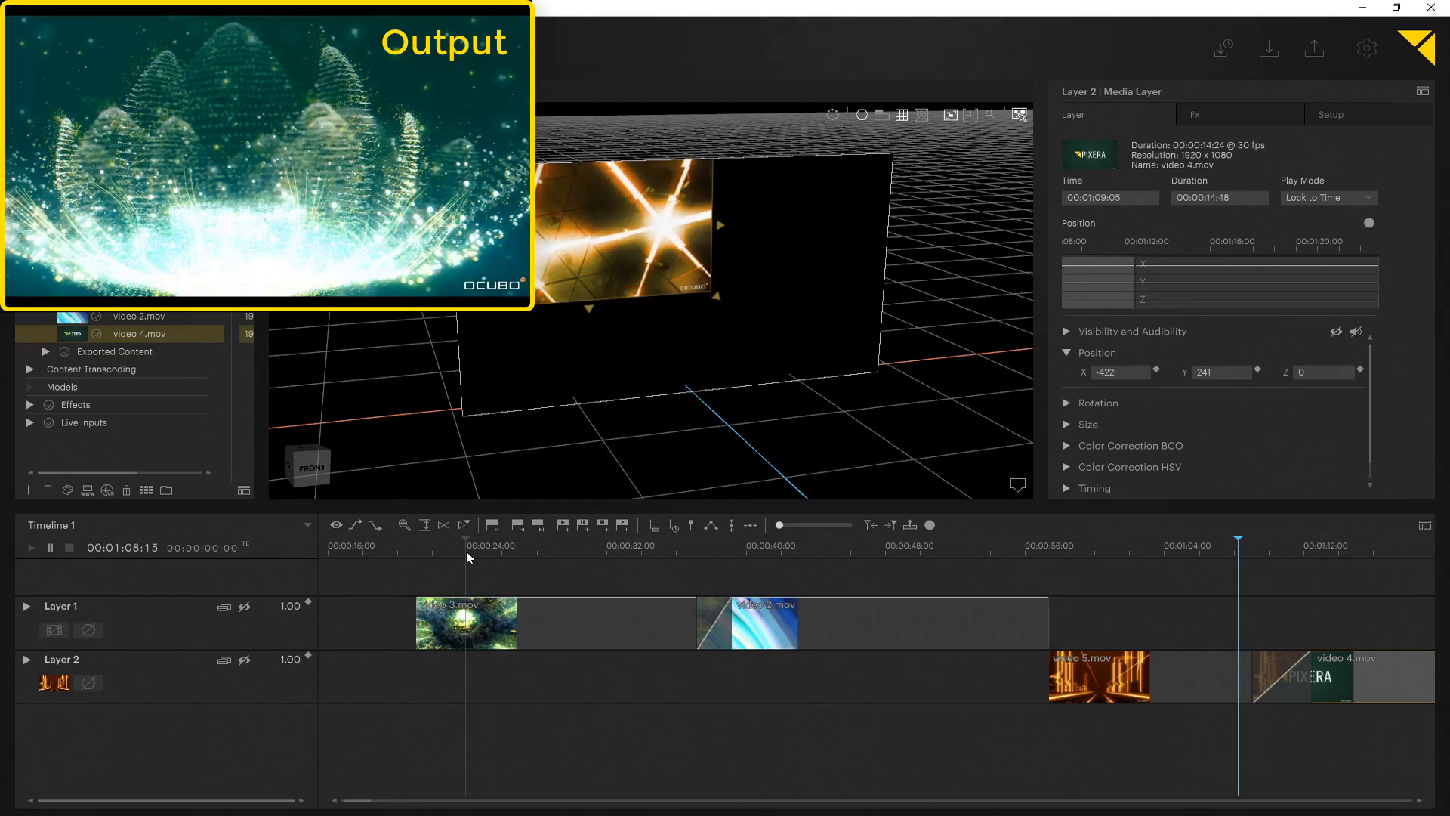
Move the output and preview playheads independently along Timeline 1 to compare the live output with the preview
{"action": "key", "text": "space"}
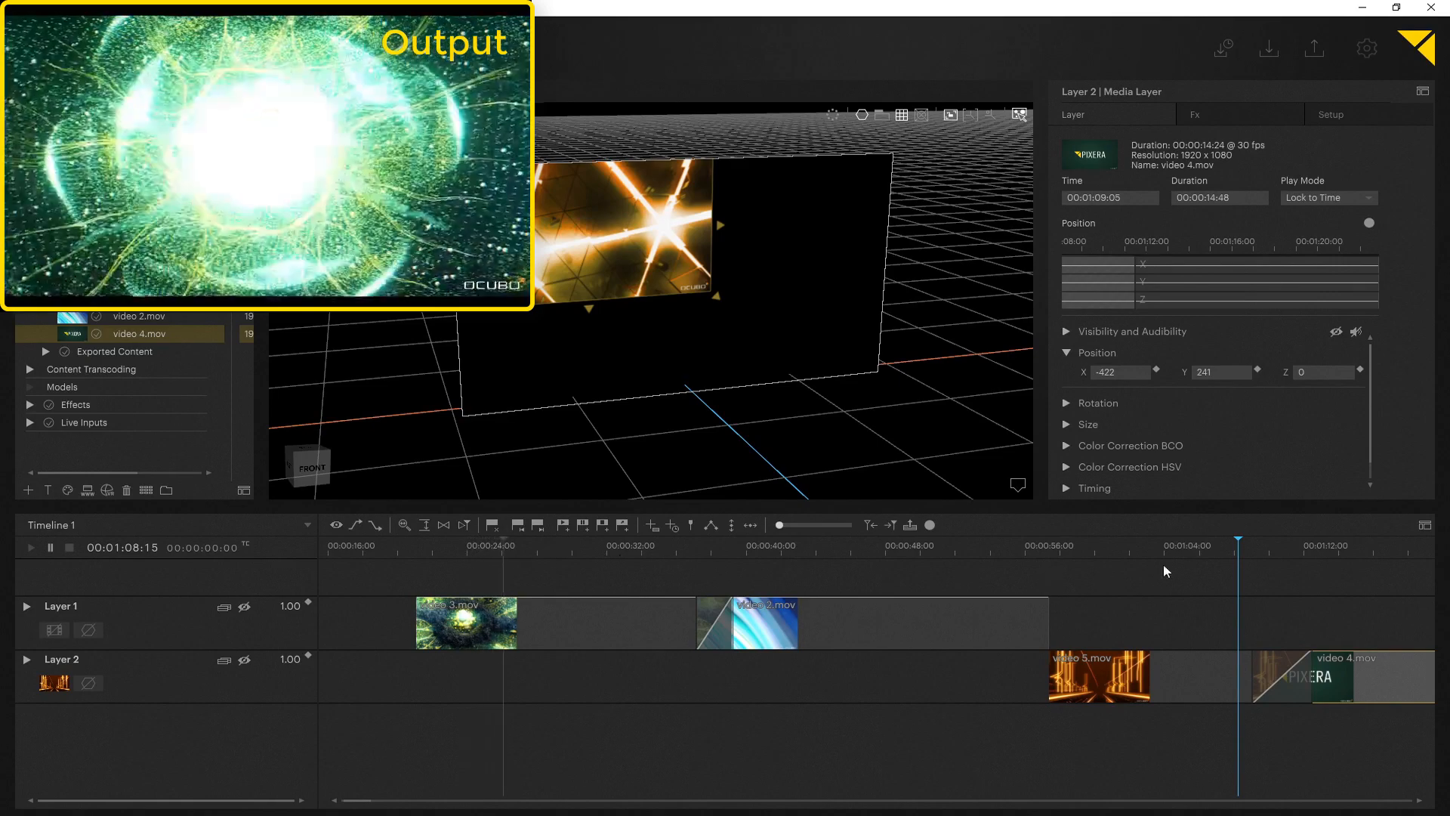
{"action": "left_click_drag", "start_coordinate": [1171, 552], "coordinate": [1136, 555]}
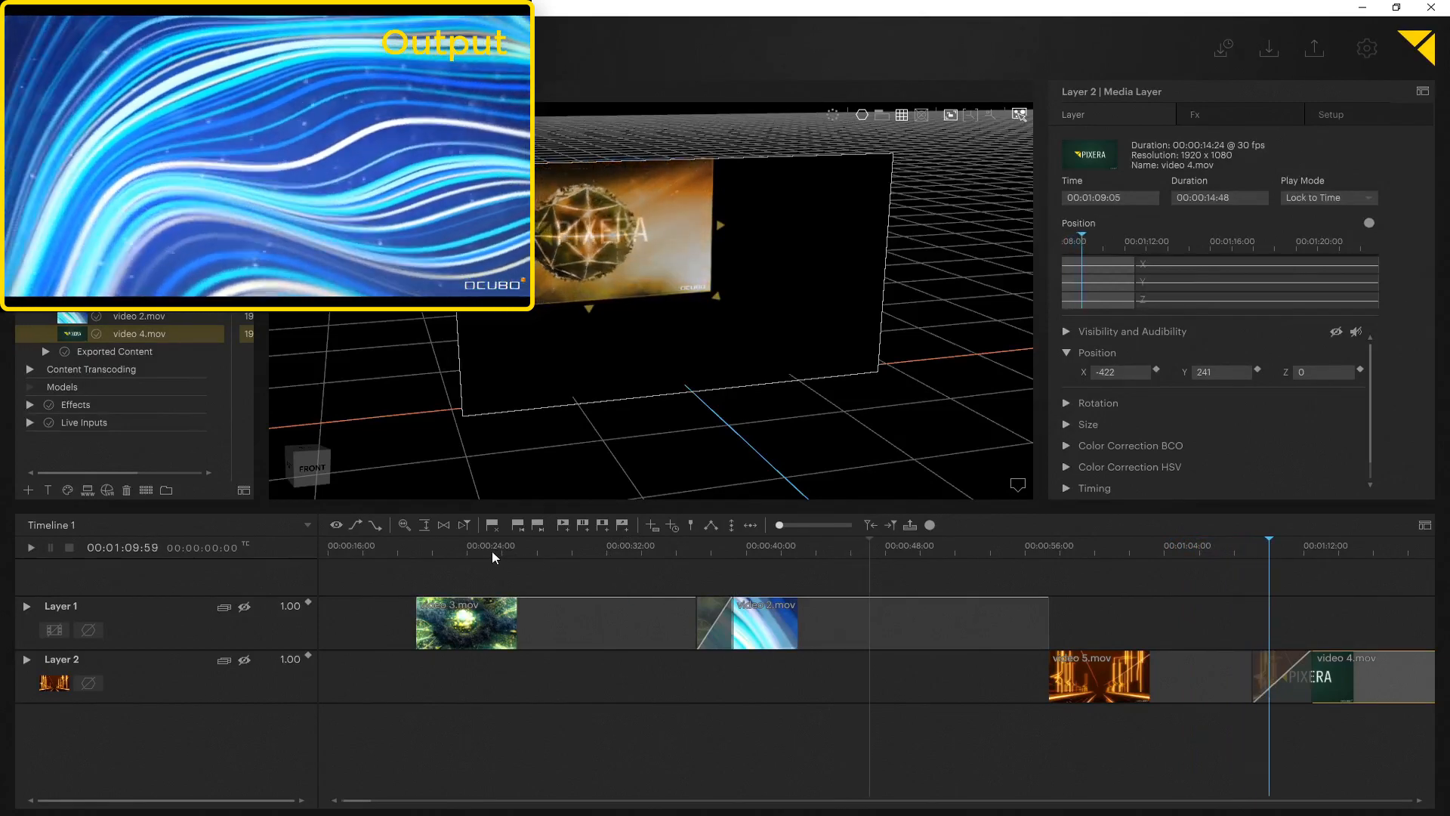
{"action": "left_click", "coordinate": [491, 551]}
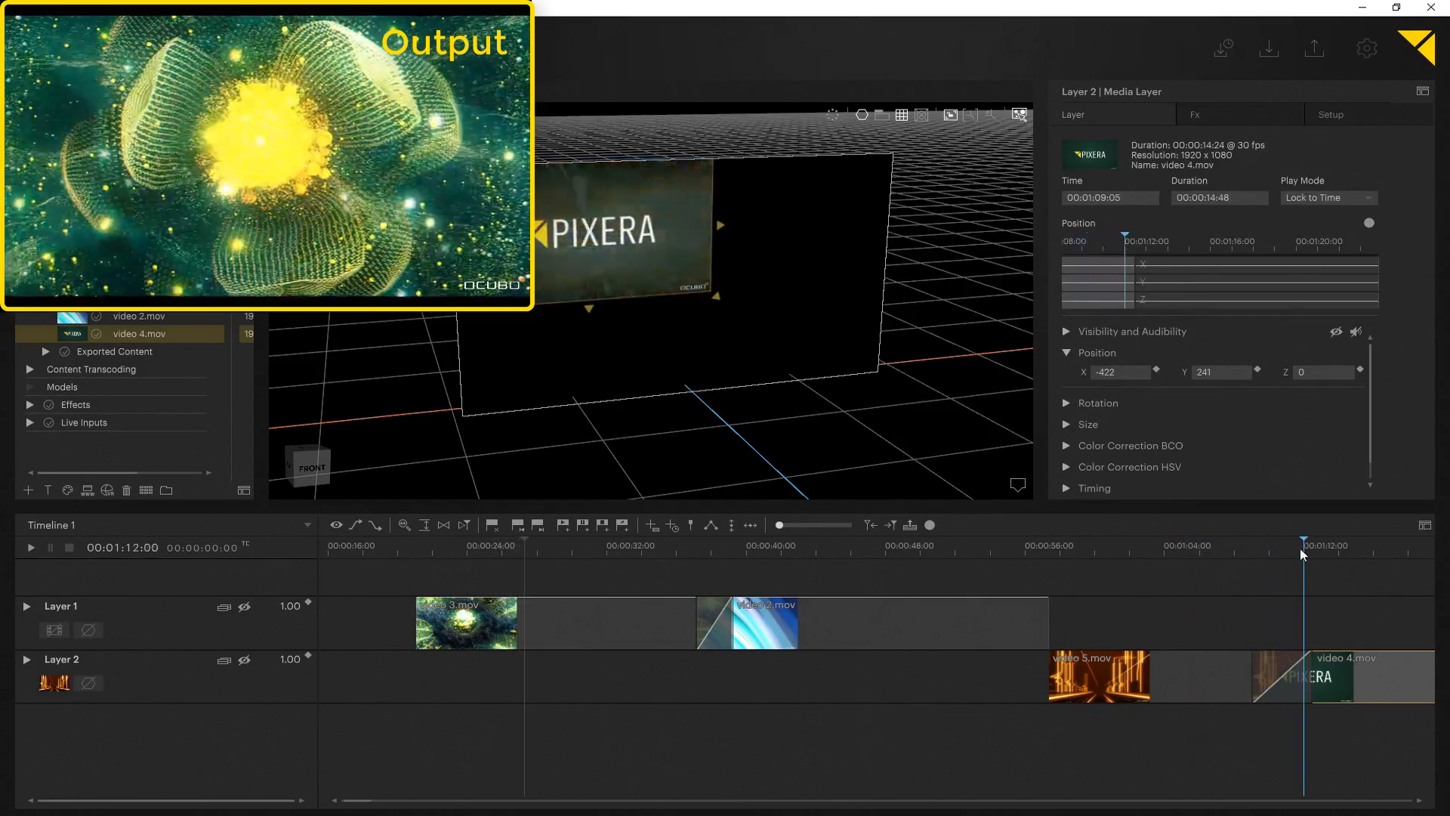
{"action": "left_click_drag", "start_coordinate": [1299, 548], "coordinate": [1104, 550]}
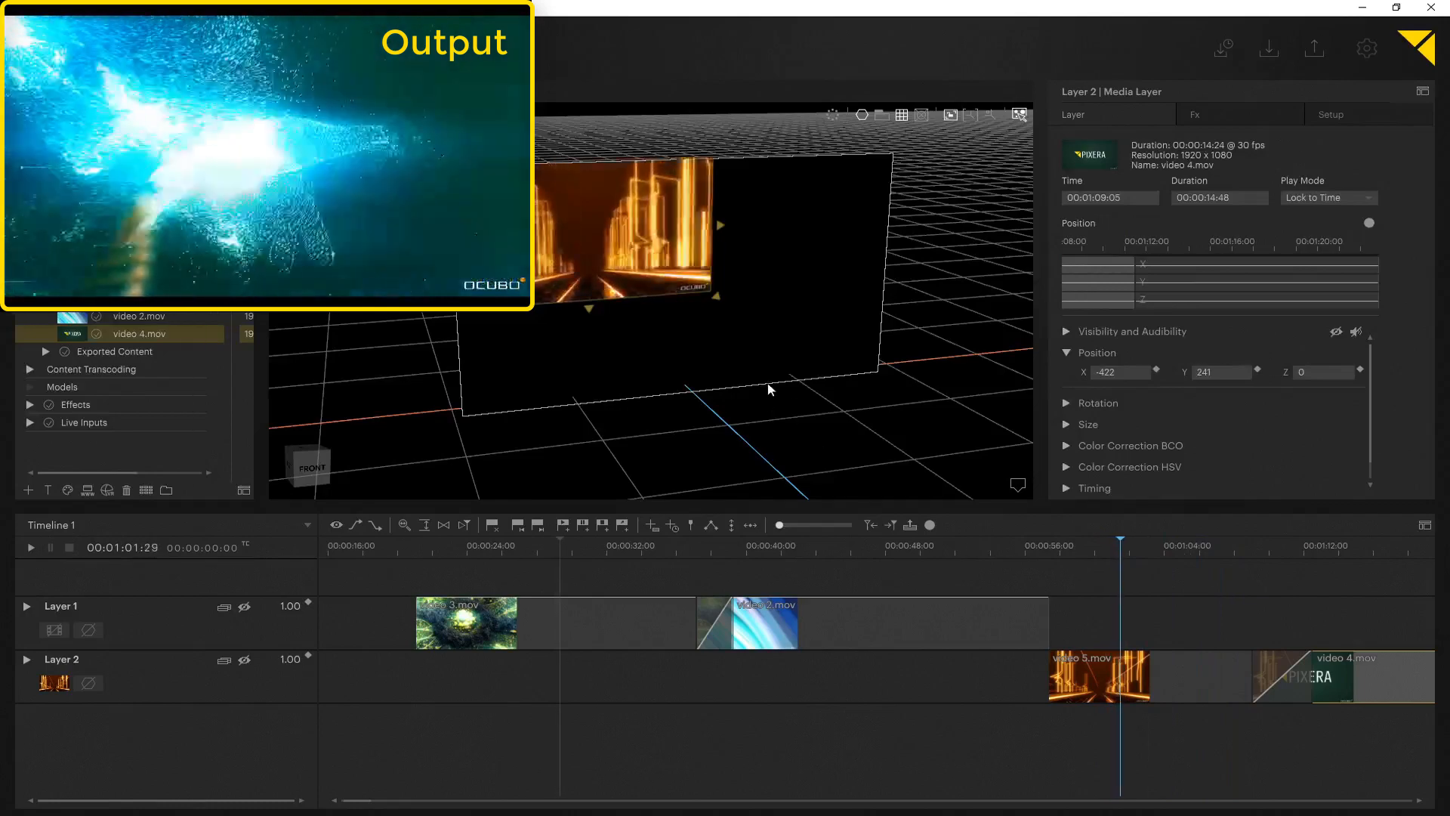
{"action": "mouse_move", "coordinate": [718, 297]}
{"action": "left_mouse_down"}
{"action": "mouse_move", "coordinate": [793, 342]}
{"action": "mouse_move", "coordinate": [725, 304]}
{"action": "left_mouse_up"}
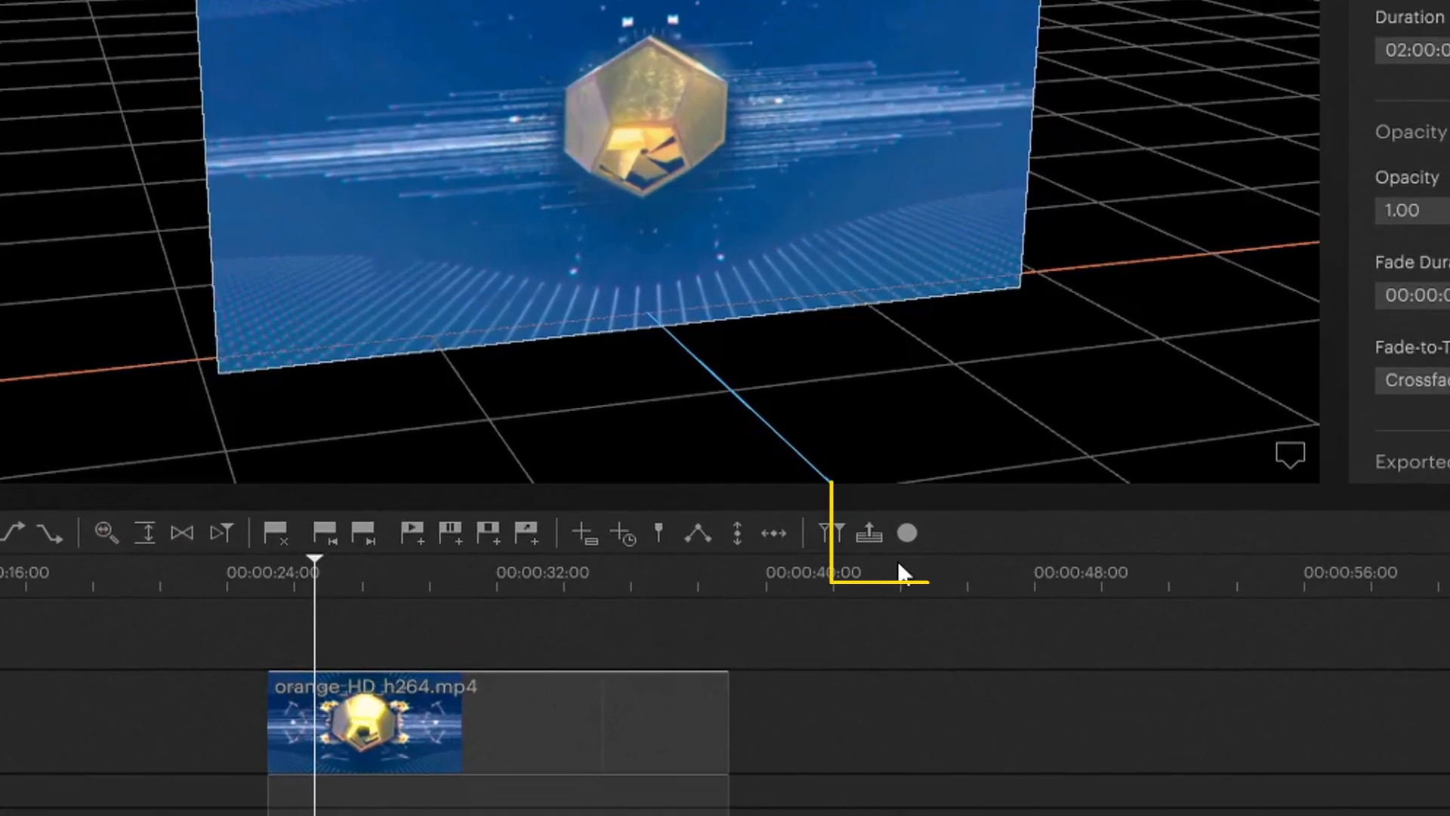
{"action": "left_click", "coordinate": [906, 534]}
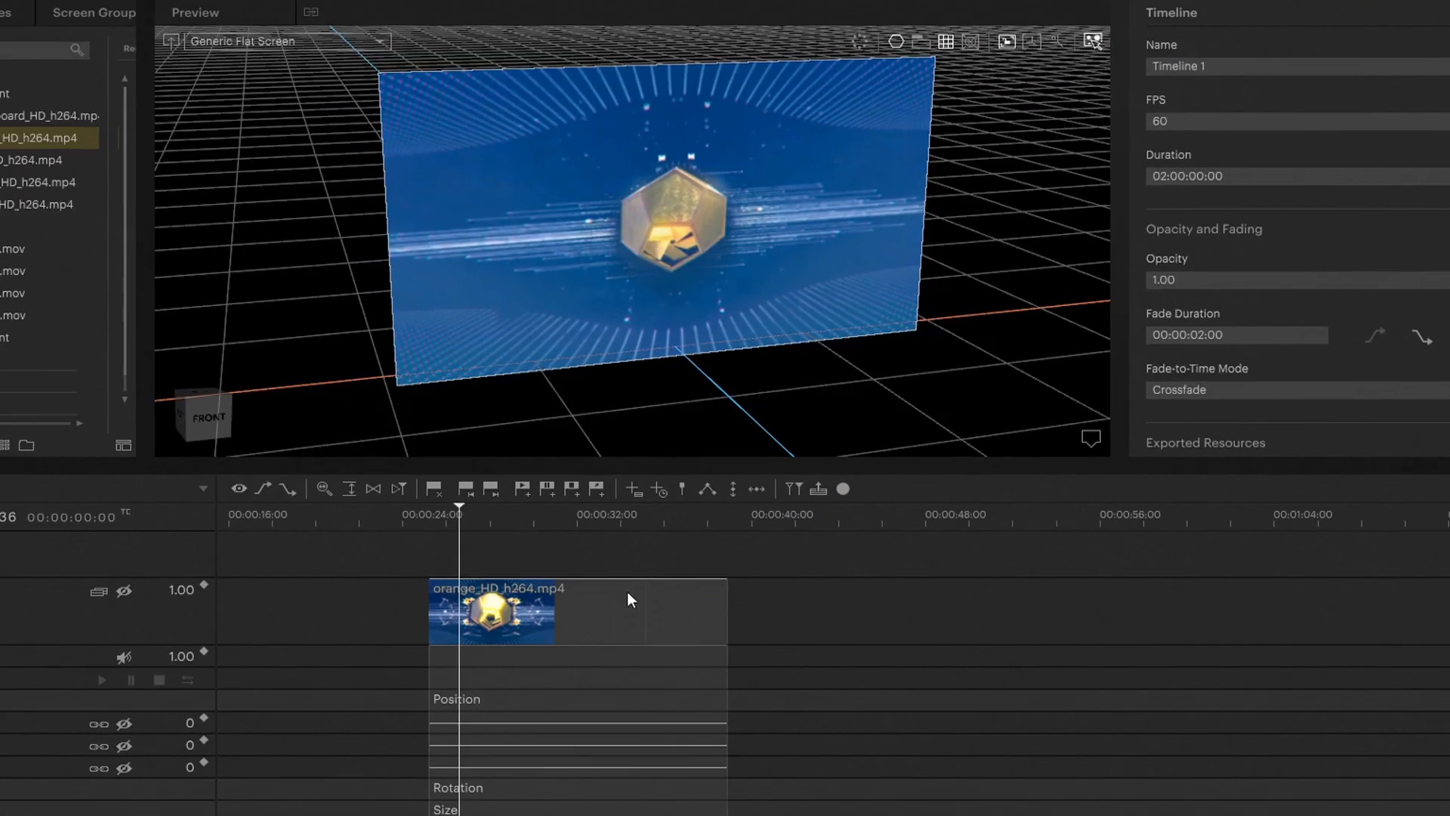
Auto-record keyframes for the orange_HD_h264.mp4 layer: size 1189 × 669 at X -341, Y 222, and at 00:00:28:10 position X 368, Y -200
{"action": "left_click", "coordinate": [509, 703]}
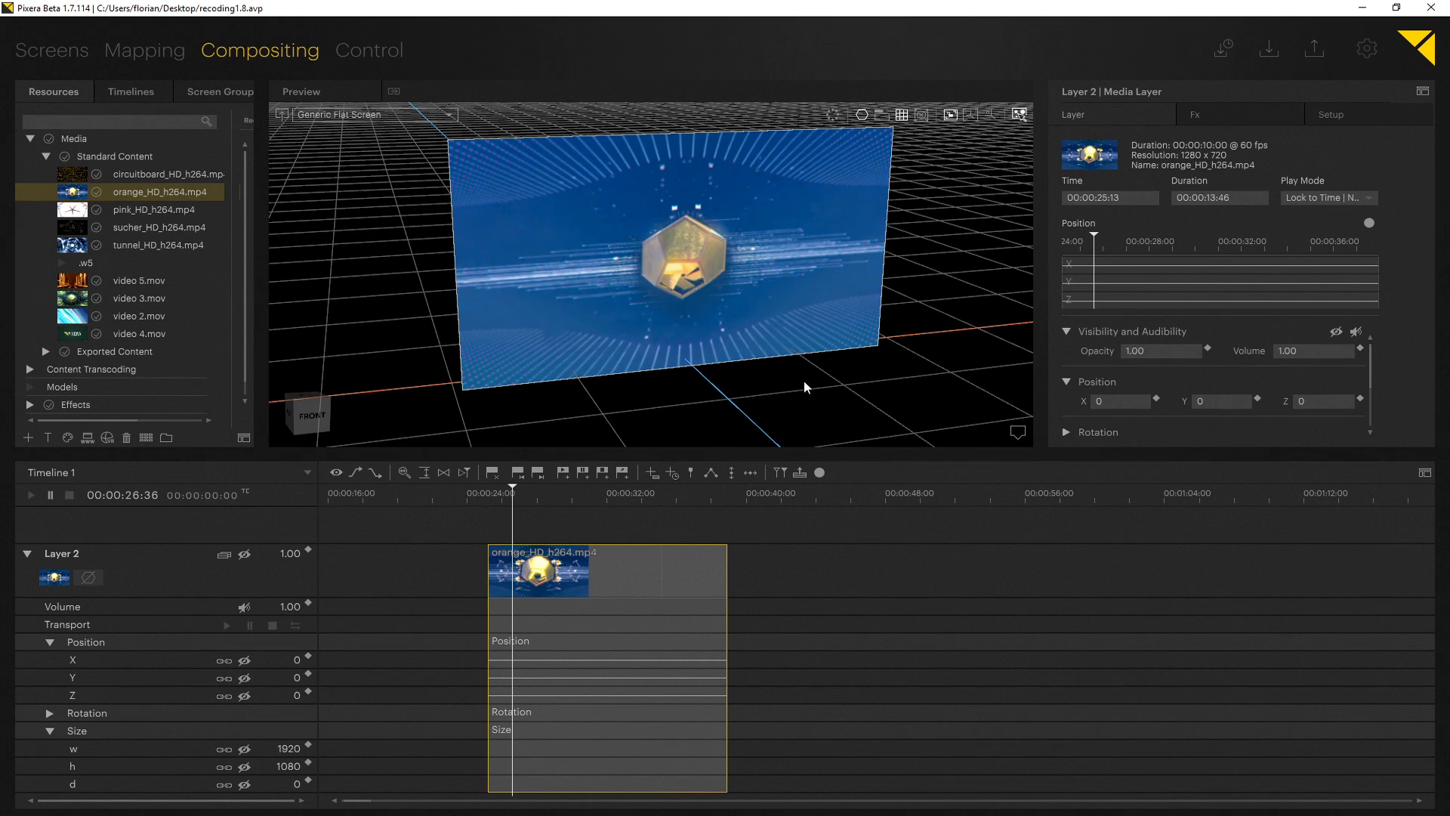
{"action": "left_click", "coordinate": [819, 473]}
{"action": "left_click_drag", "start_coordinate": [846, 337], "coordinate": [718, 283]}
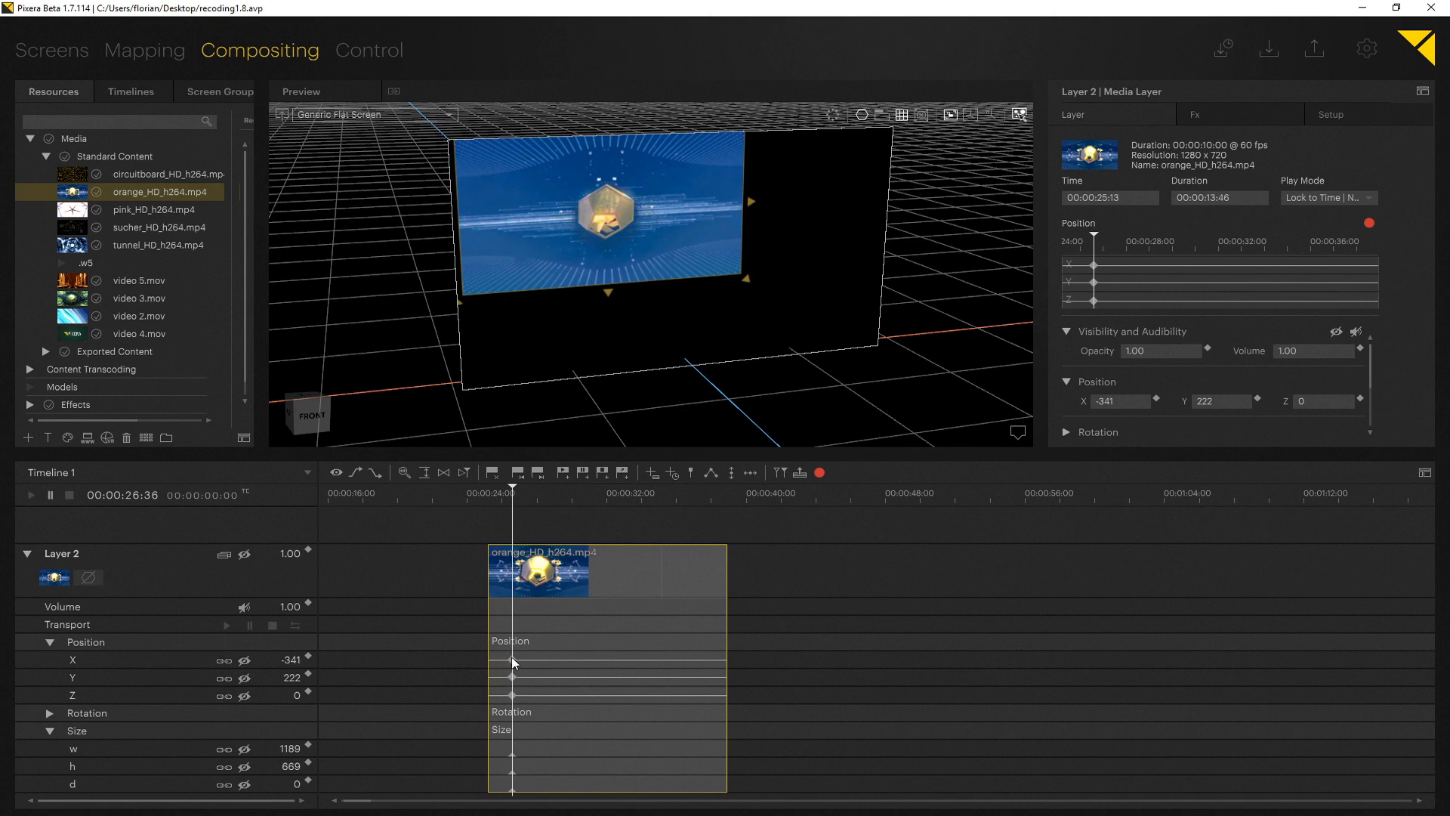
{"action": "left_click_drag", "start_coordinate": [514, 499], "coordinate": [541, 500]}
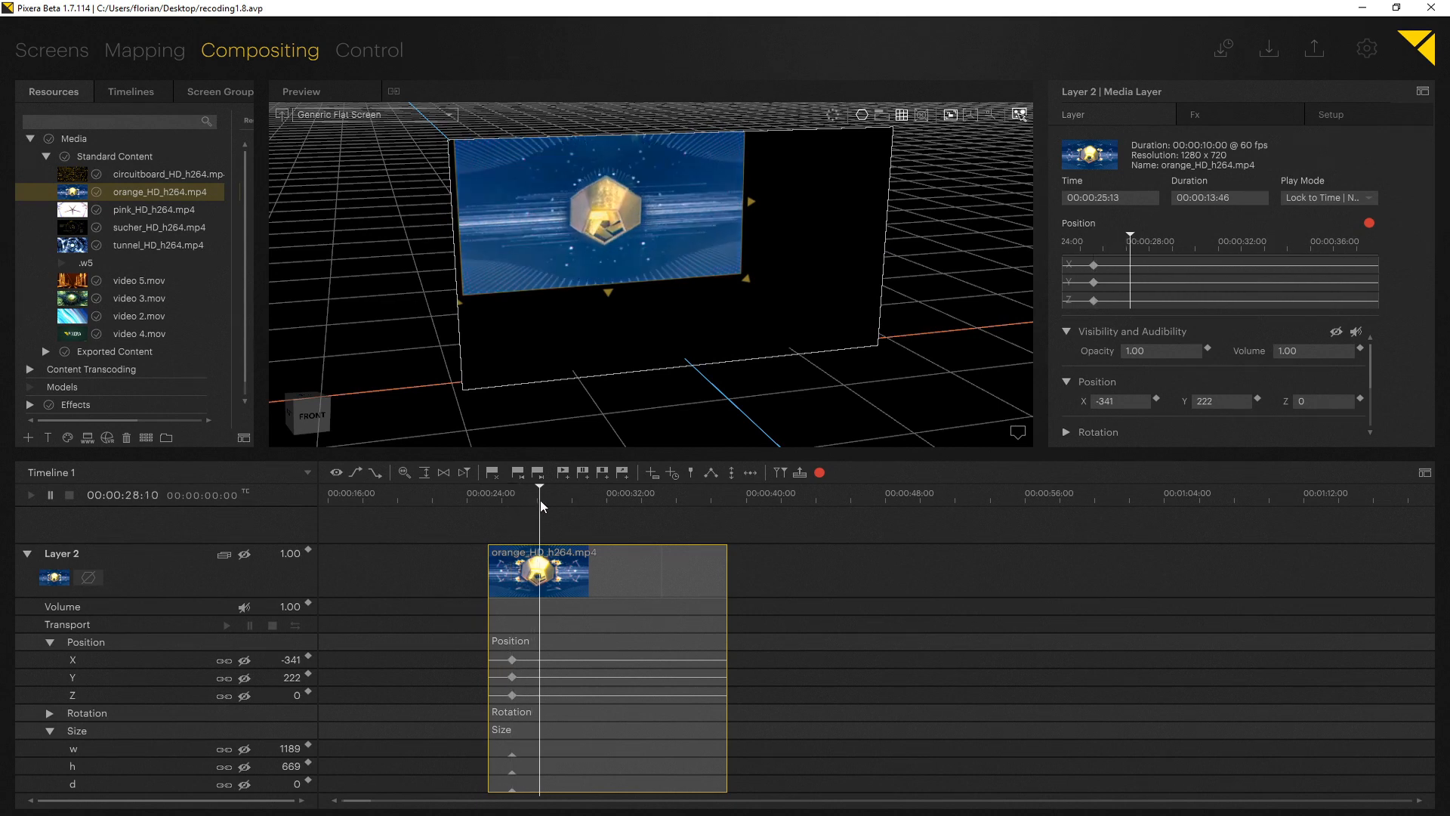
{"action": "left_click_drag", "start_coordinate": [557, 207], "coordinate": [721, 287]}
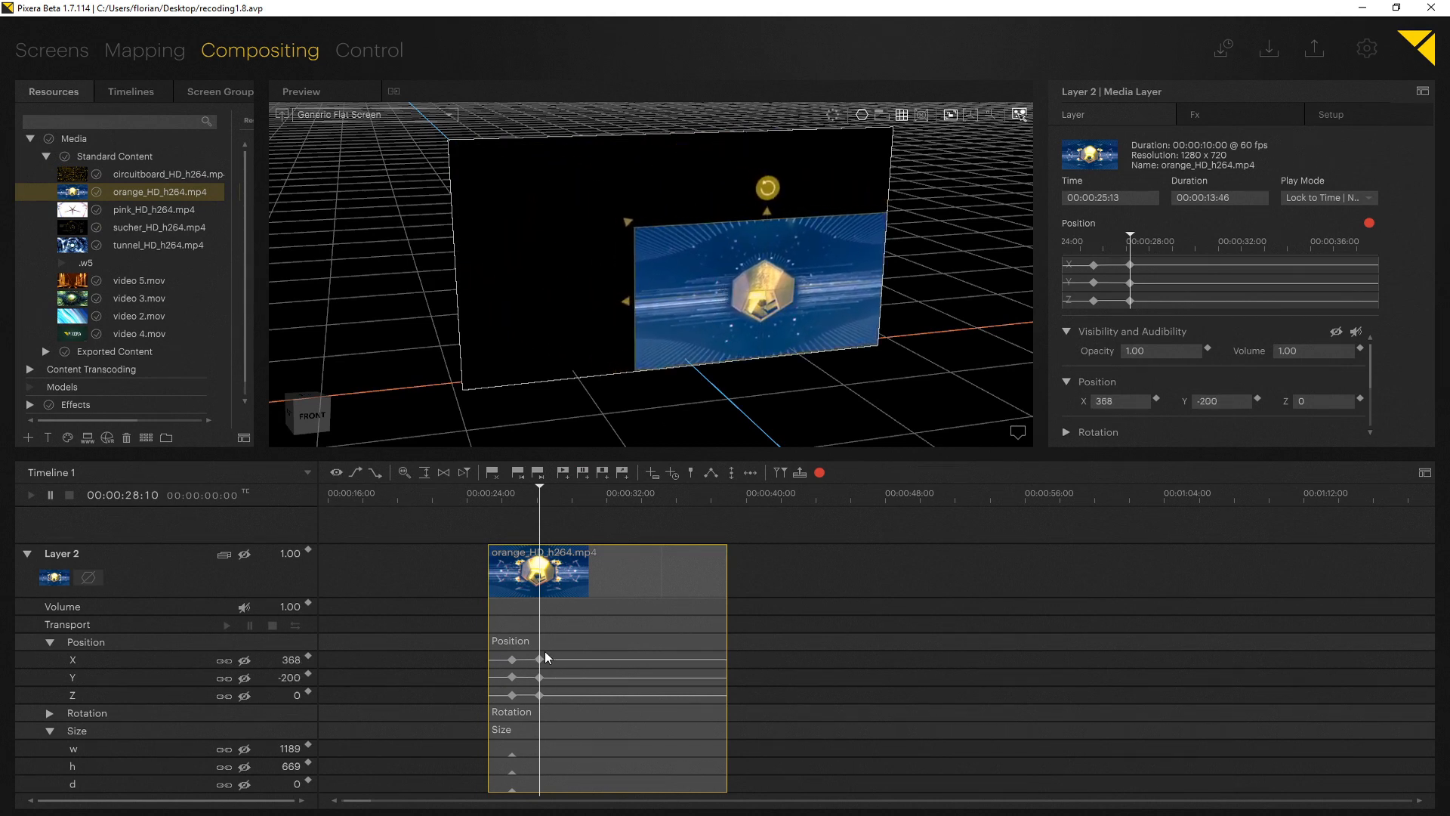
Record the layer's position live by moving it during playback from about 00:00:29:20, turn recording off, and replay the recorded motion
{"action": "left_click_drag", "start_coordinate": [557, 500], "coordinate": [559, 500]}
{"action": "key", "text": "space"}
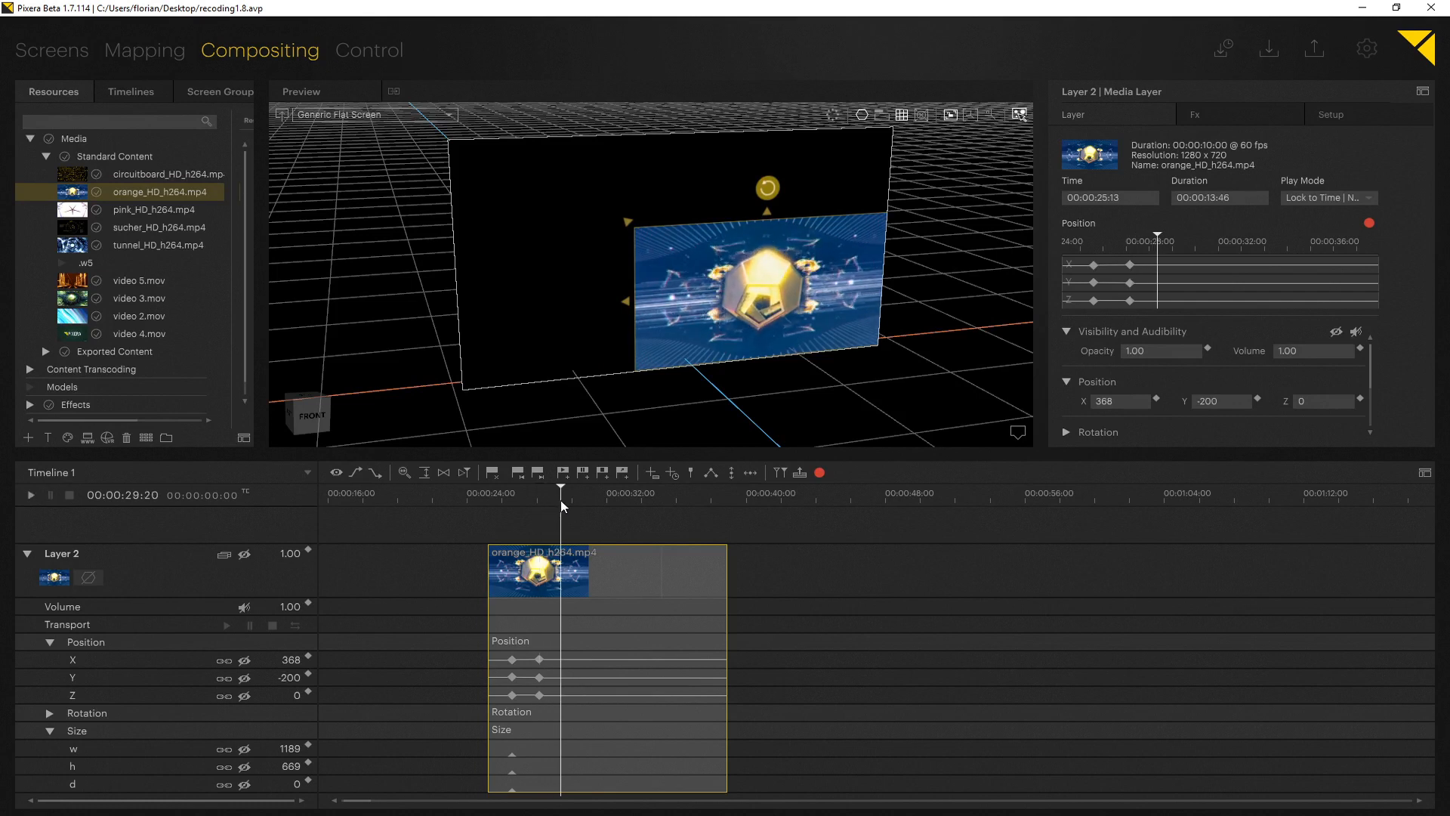
{"action": "mouse_move", "coordinate": [688, 337]}
{"action": "left_mouse_down"}
{"action": "mouse_move", "coordinate": [534, 343]}
{"action": "mouse_move", "coordinate": [532, 273]}
{"action": "mouse_move", "coordinate": [726, 324]}
{"action": "mouse_move", "coordinate": [678, 254]}
{"action": "mouse_move", "coordinate": [609, 313]}
{"action": "mouse_move", "coordinate": [521, 260]}
{"action": "mouse_move", "coordinate": [604, 248]}
{"action": "mouse_move", "coordinate": [689, 311]}
{"action": "left_mouse_up"}
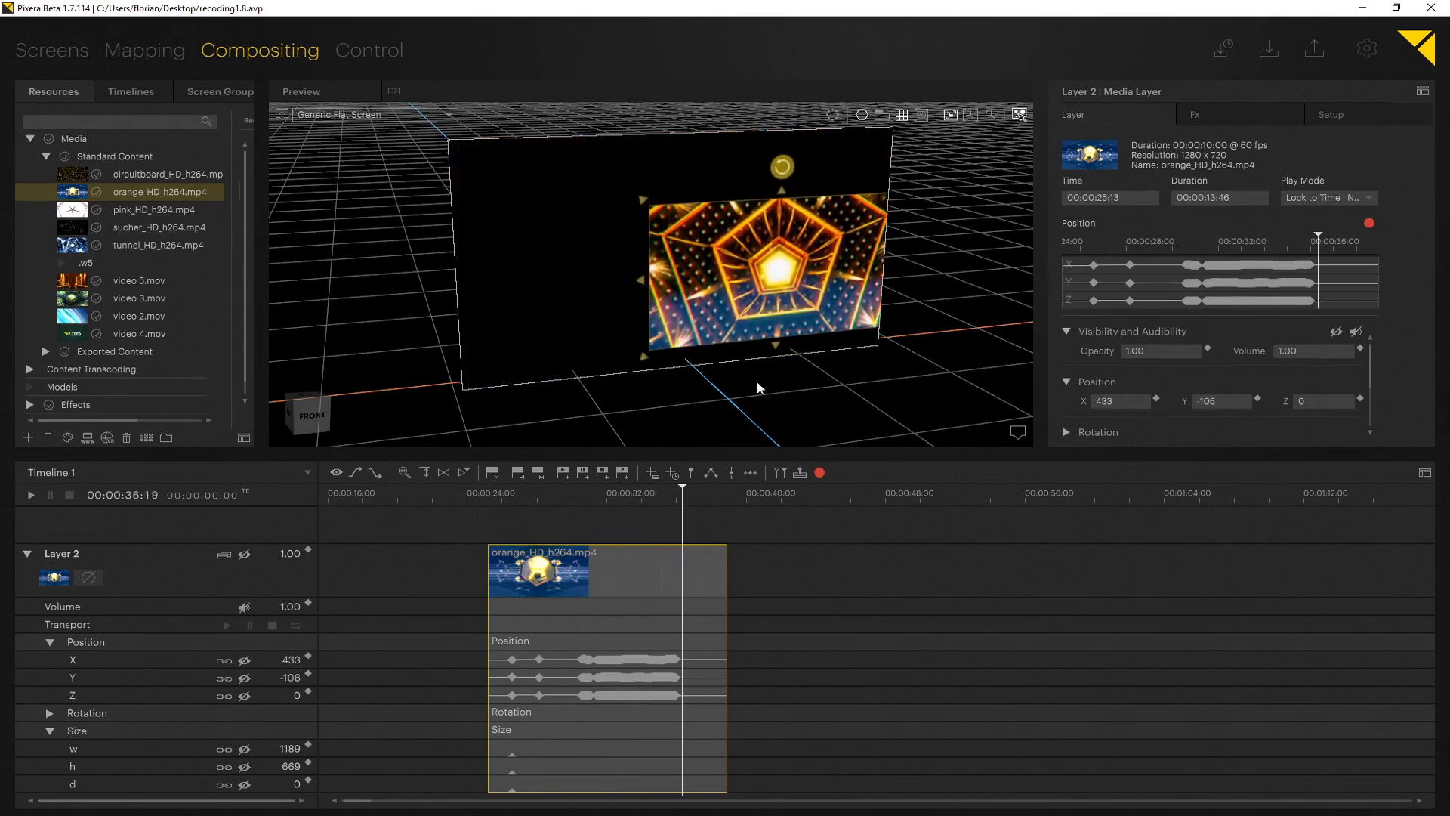
{"action": "left_click", "coordinate": [820, 473]}
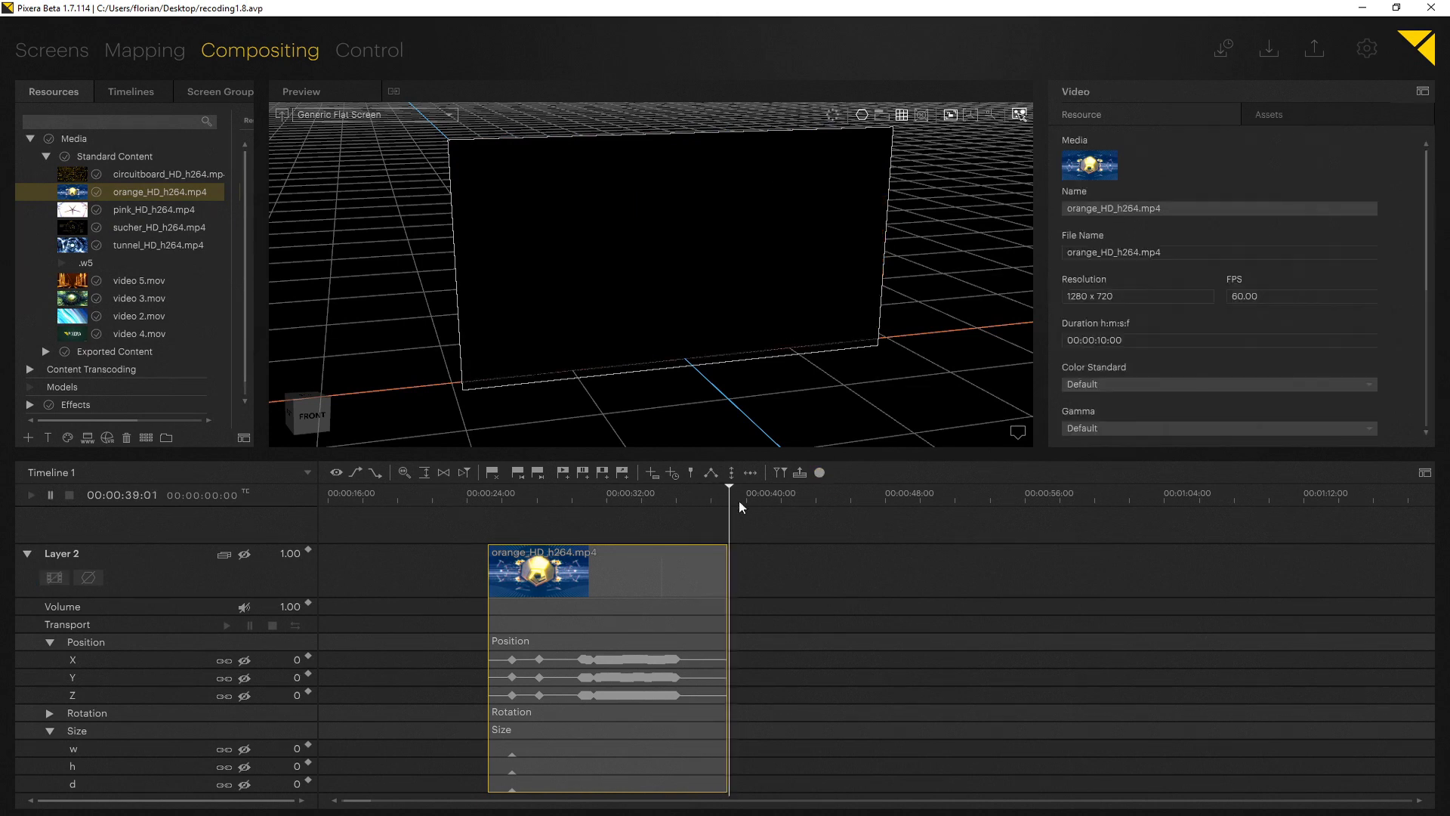
{"action": "left_click", "coordinate": [570, 496]}
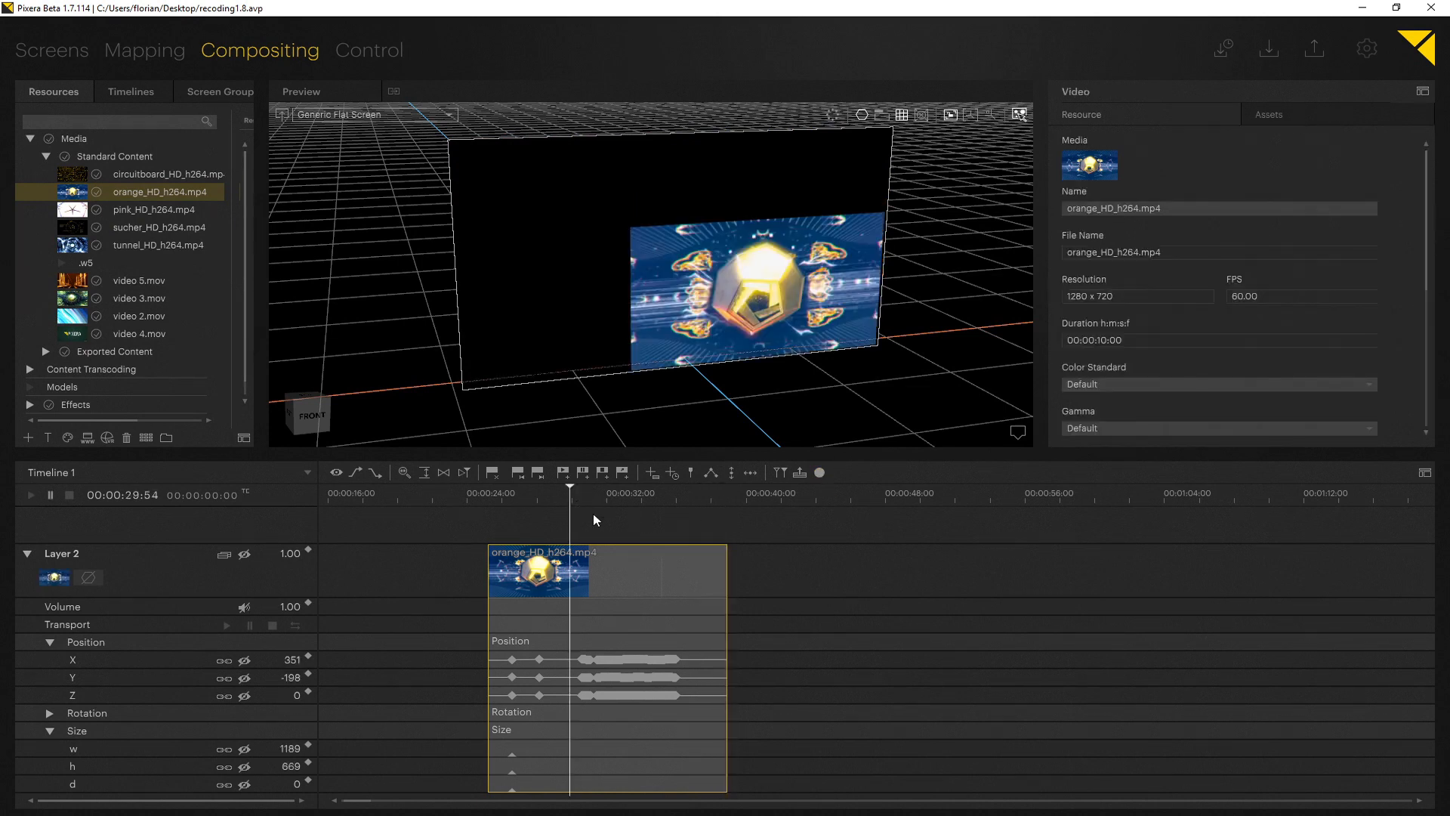
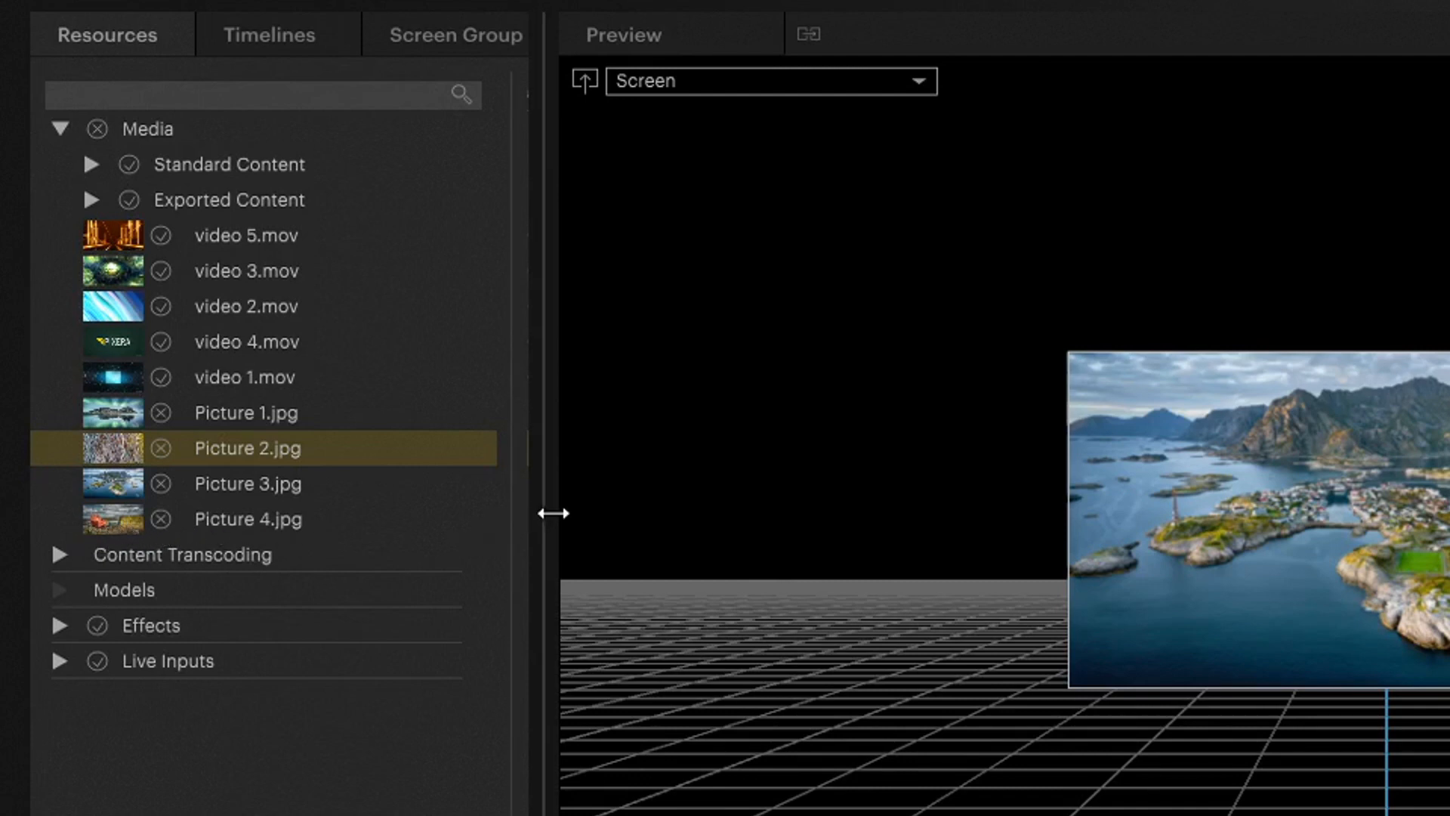
Expand the resource list to show the file paths, and switch to File Explorer to check the 16to9_newfoldername folder in Pictures
{"action": "left_click_drag", "start_coordinate": [559, 512], "coordinate": [347, 541]}
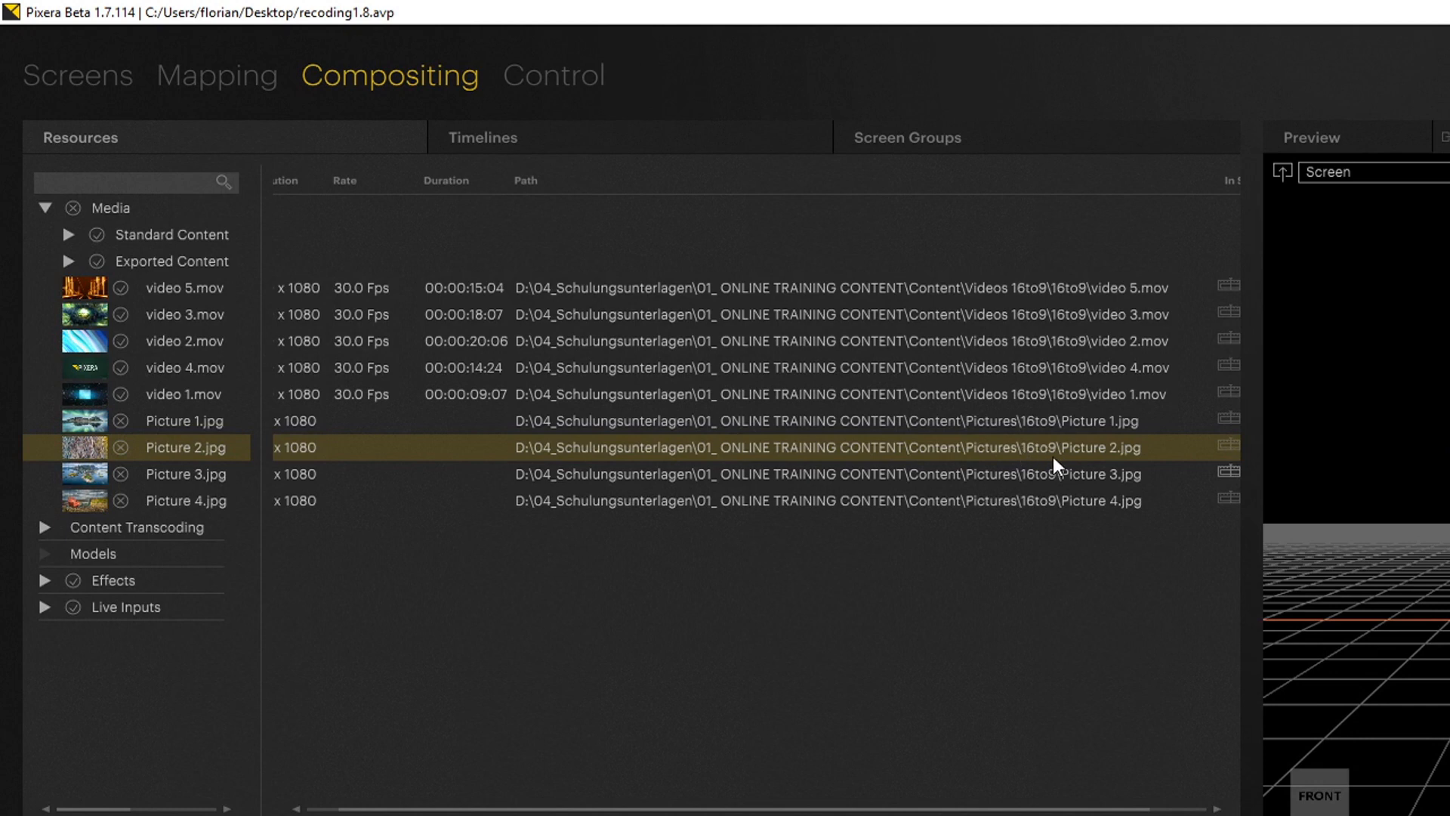
{"action": "left_click", "coordinate": [755, 814]}
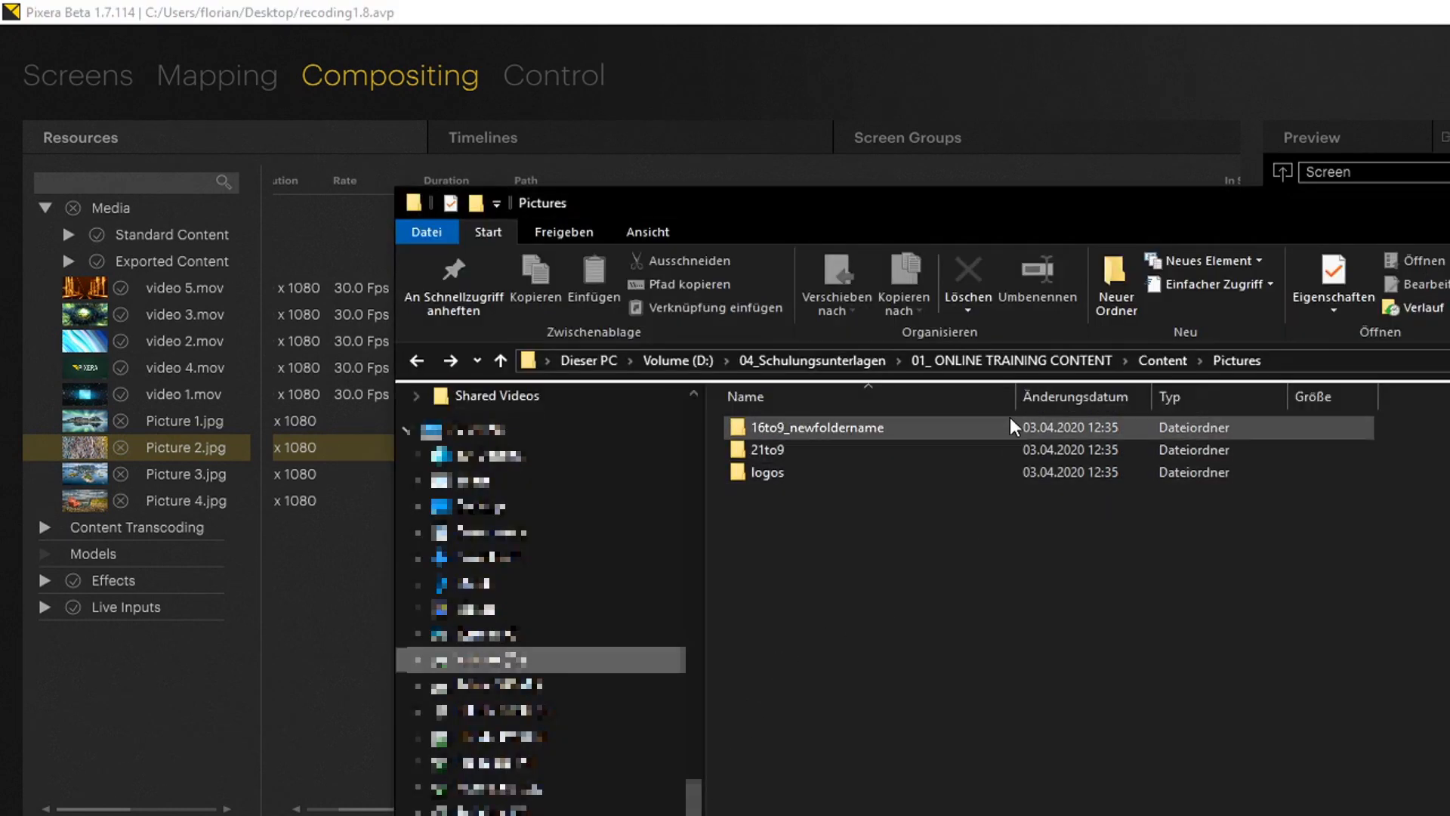
{"action": "left_click", "coordinate": [818, 429]}
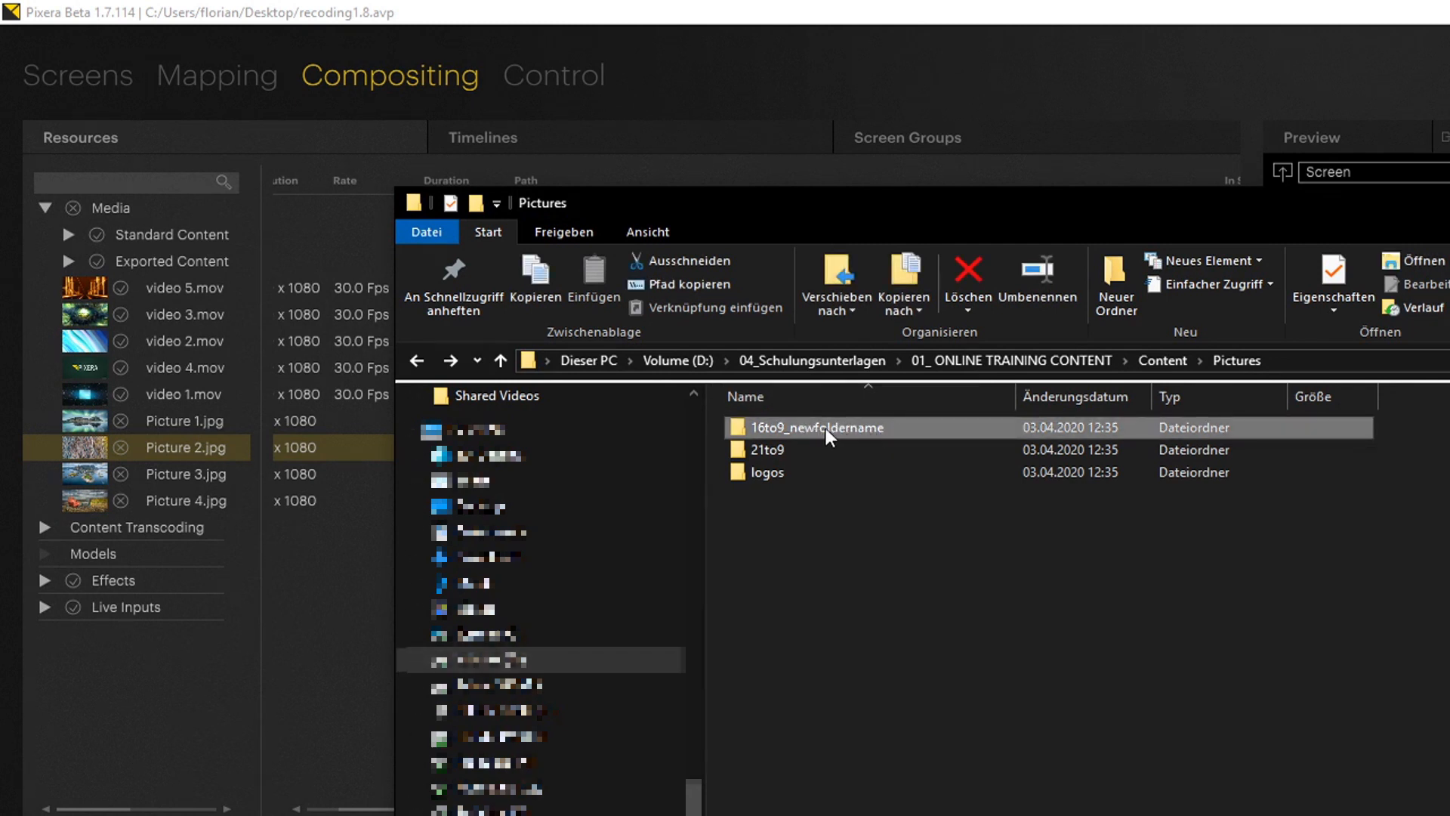
{"action": "mouse_move", "coordinate": [827, 431]}
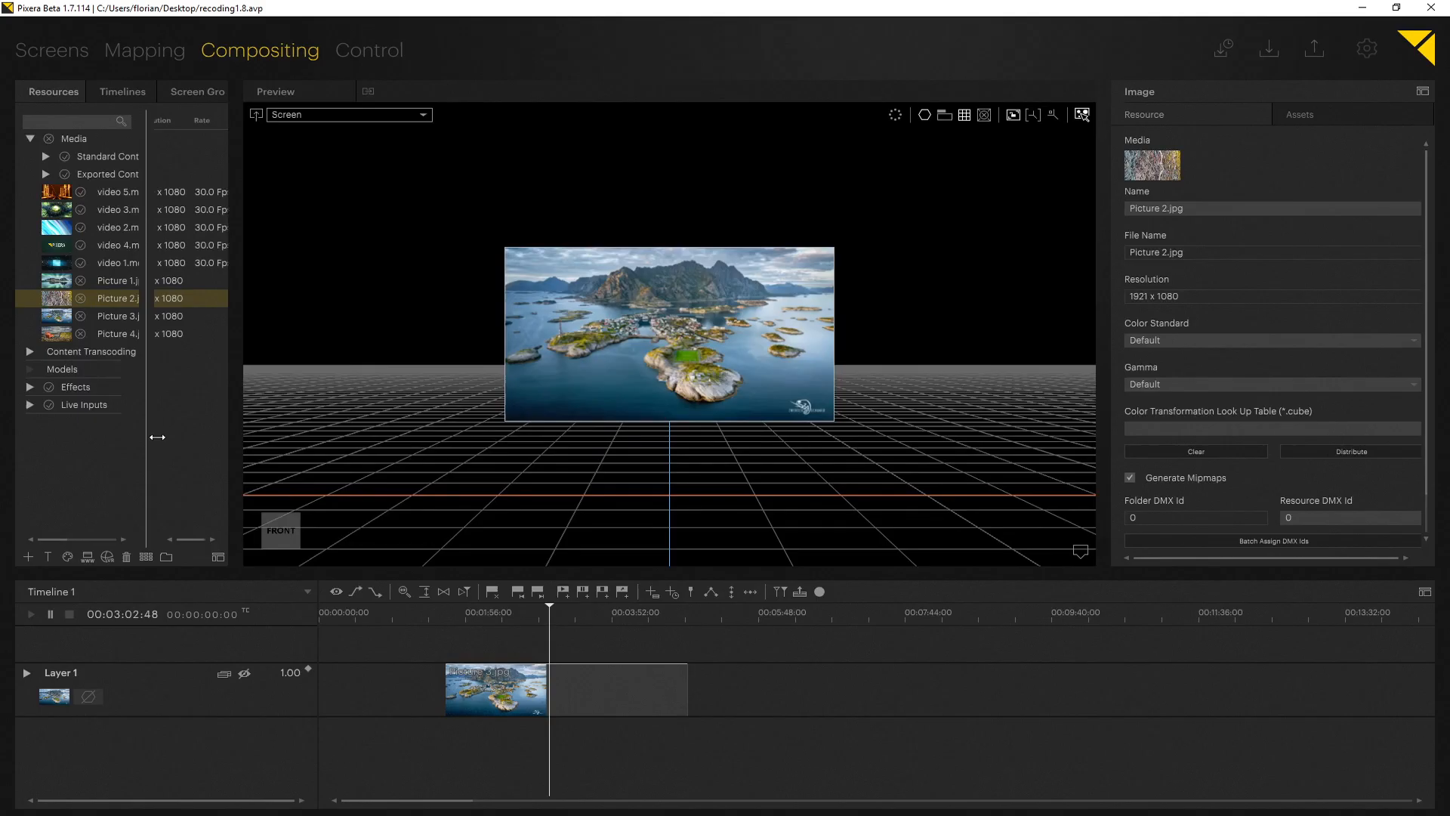
Widen the resource list so the file names are readable, and open the replacement file search for the unlinked Picture 2.jpg
{"action": "left_click_drag", "start_coordinate": [542, 621], "coordinate": [533, 621]}
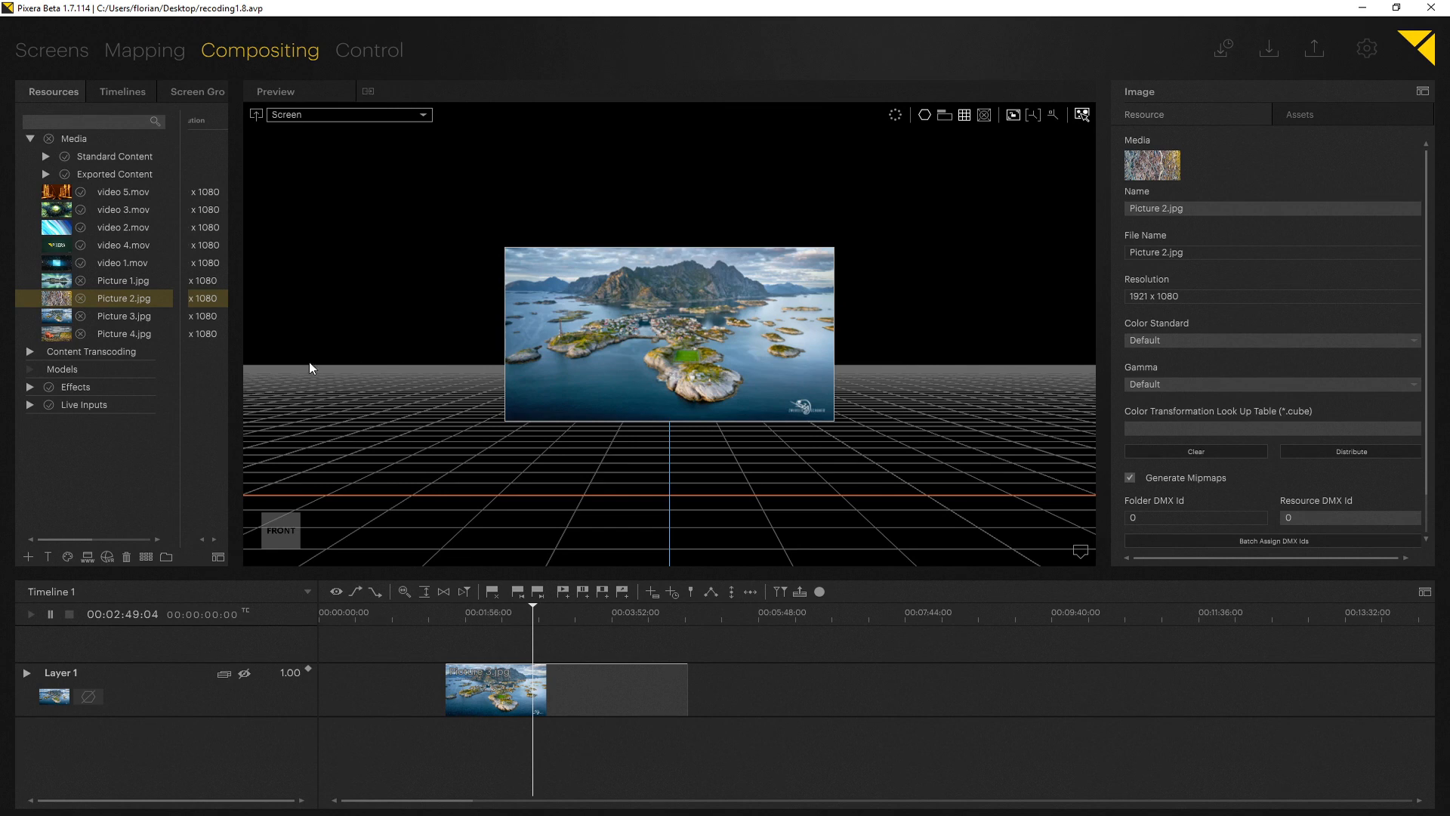
{"action": "left_click_drag", "start_coordinate": [239, 382], "coordinate": [270, 382]}
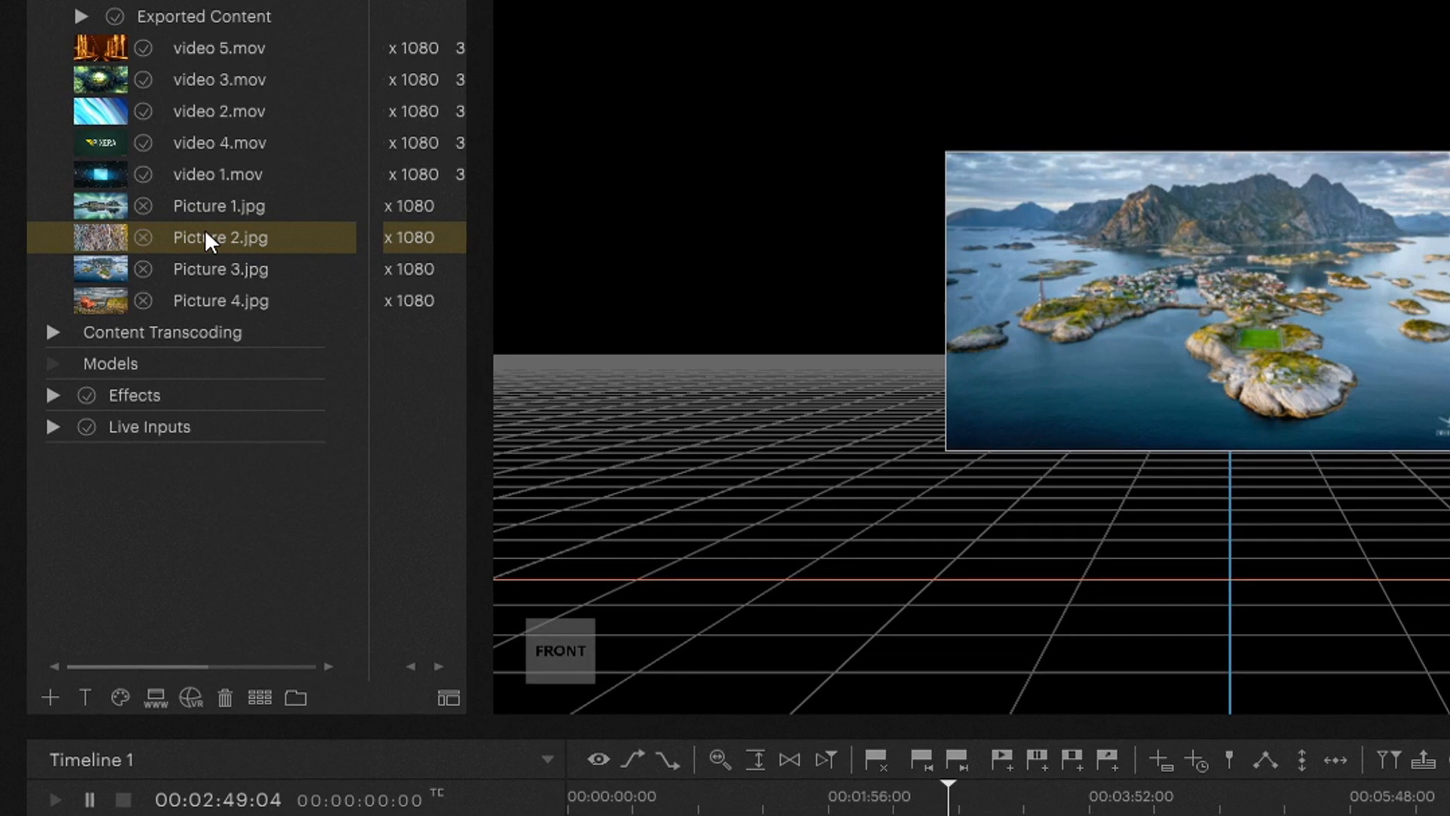
{"action": "right_click", "coordinate": [206, 237]}
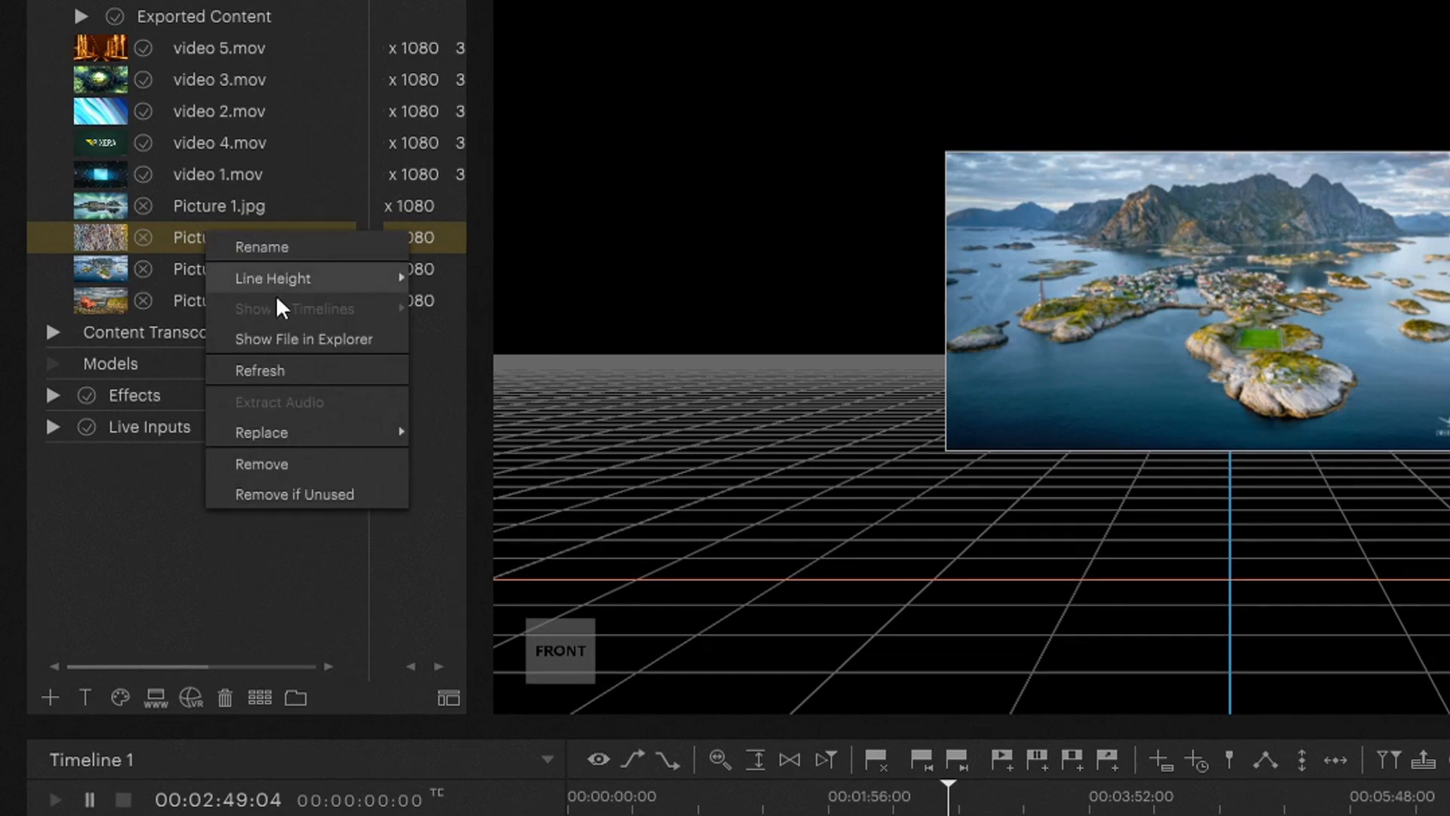
{"action": "mouse_move", "coordinate": [302, 442]}
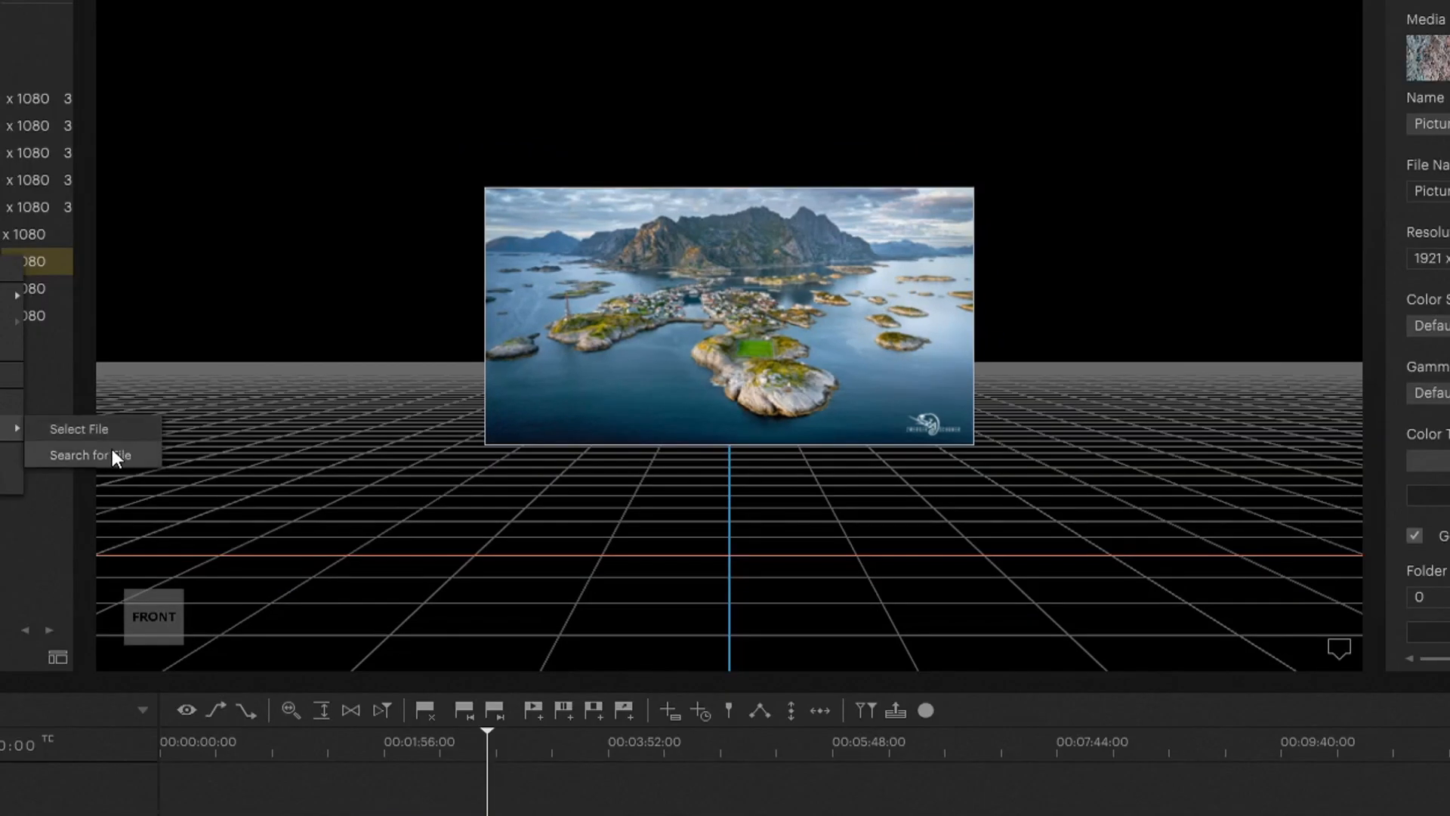
{"action": "left_click", "coordinate": [122, 457]}
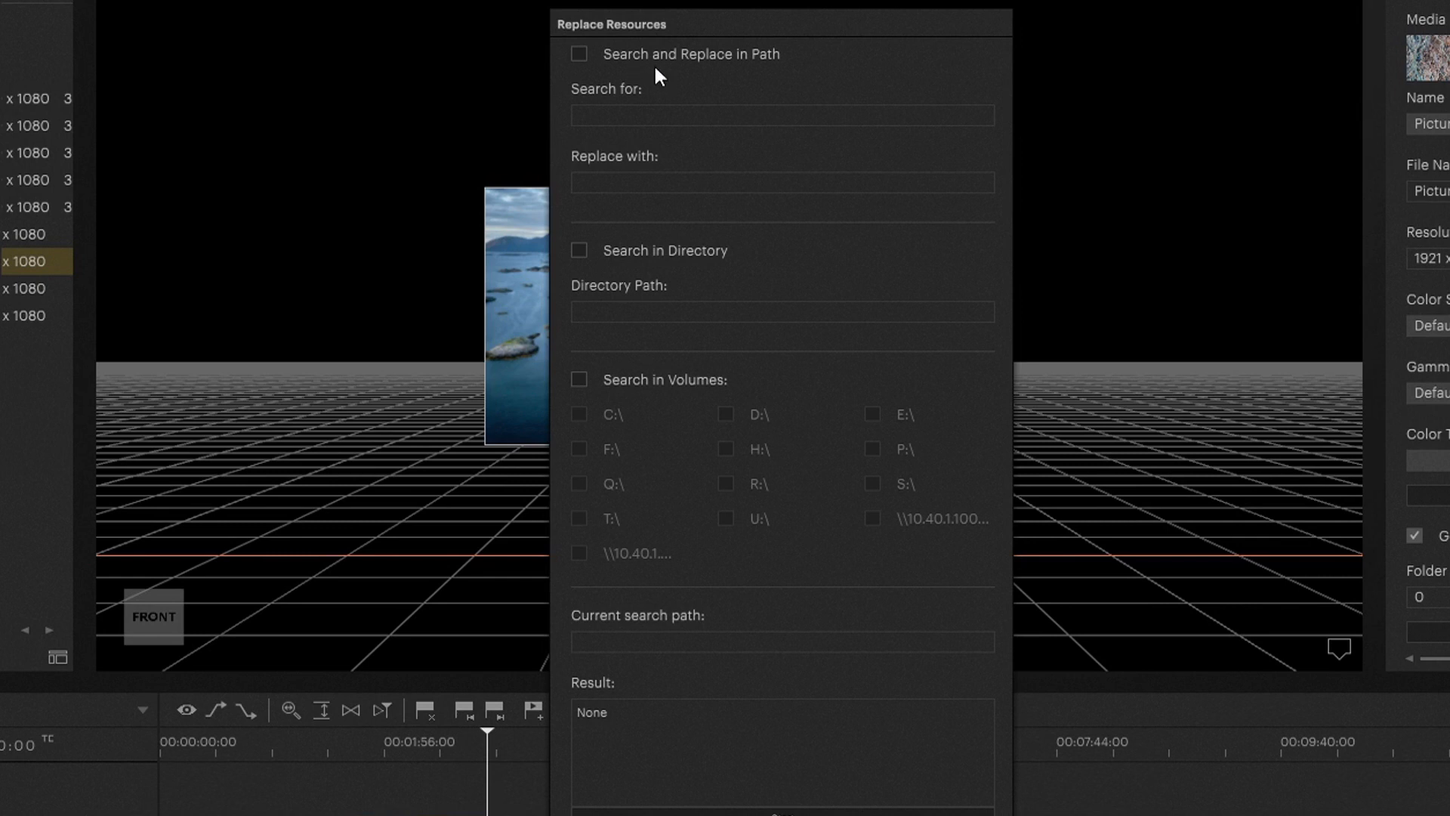
Restrict the replacement search for Picture 2.jpg to volume D:\ and run it to relink the file
{"action": "left_click", "coordinate": [580, 250]}
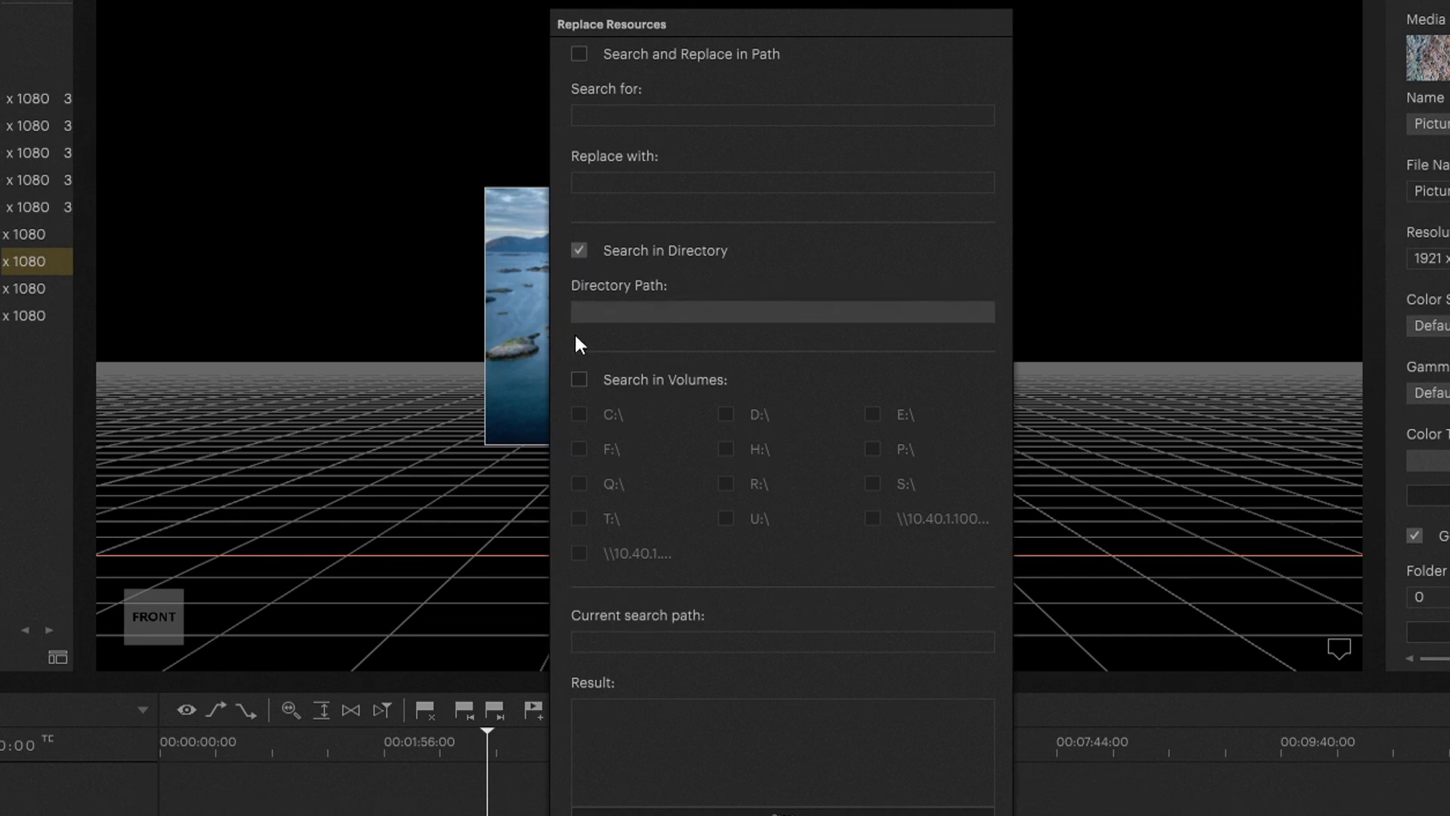
{"action": "left_click", "coordinate": [587, 380]}
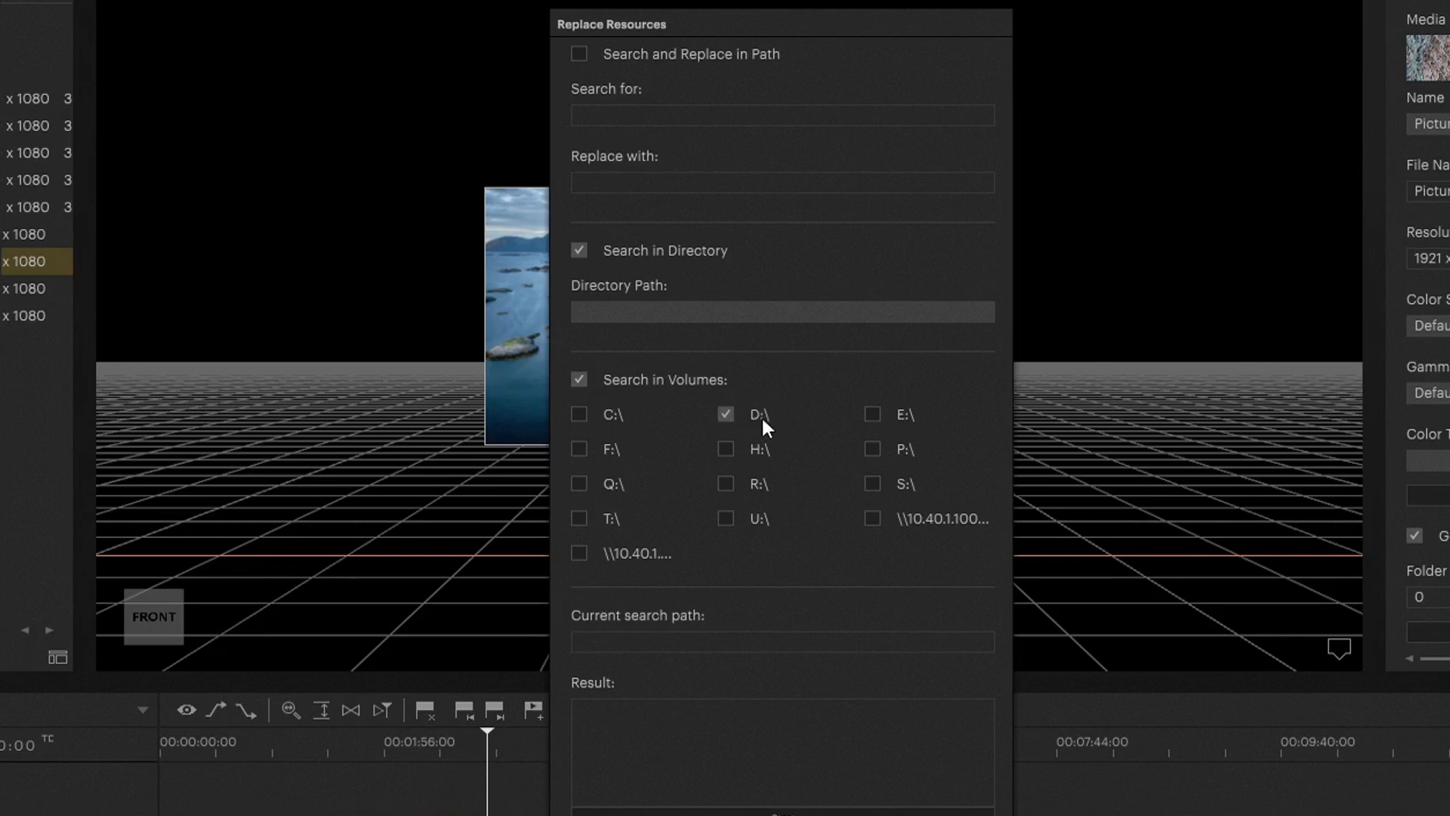
{"action": "left_click", "coordinate": [686, 256]}
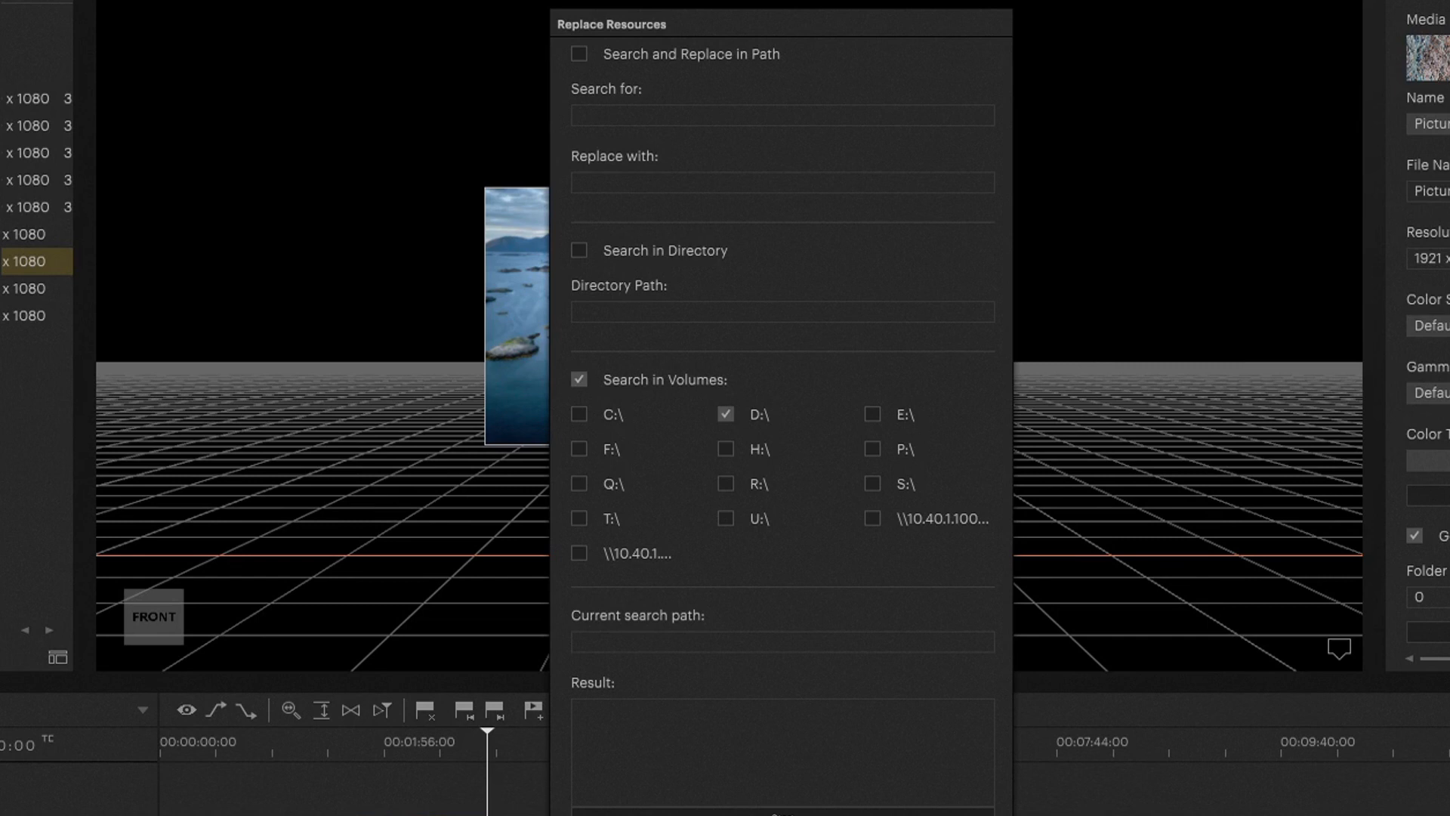
{"action": "left_click", "coordinate": [818, 812]}
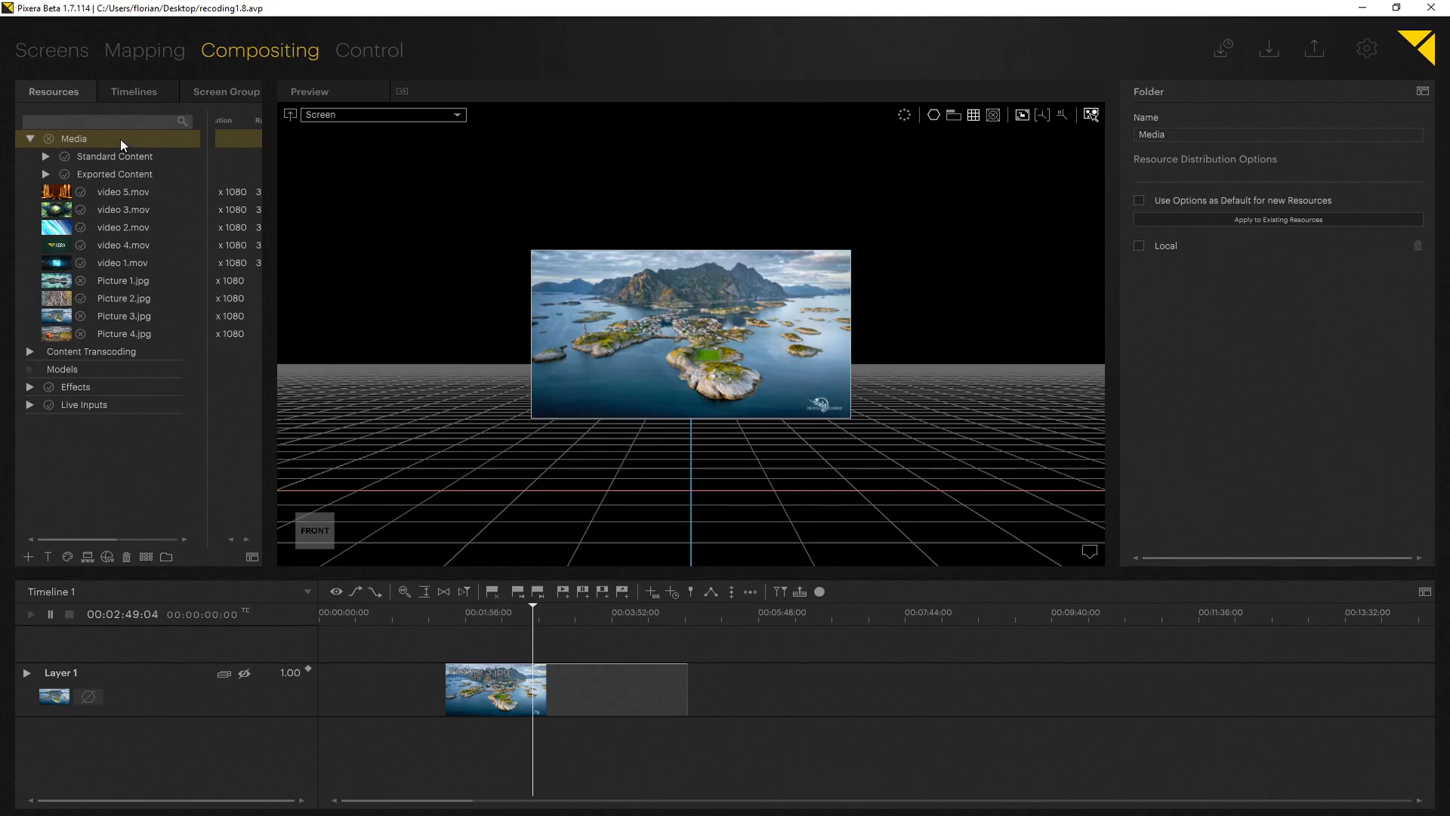
Start replacing resources for the whole Media folder, with directory search set to D:\04_Schulungsunterlagen\01_ ONLINE TRAINING CONTENT
{"action": "right_click", "coordinate": [120, 139]}
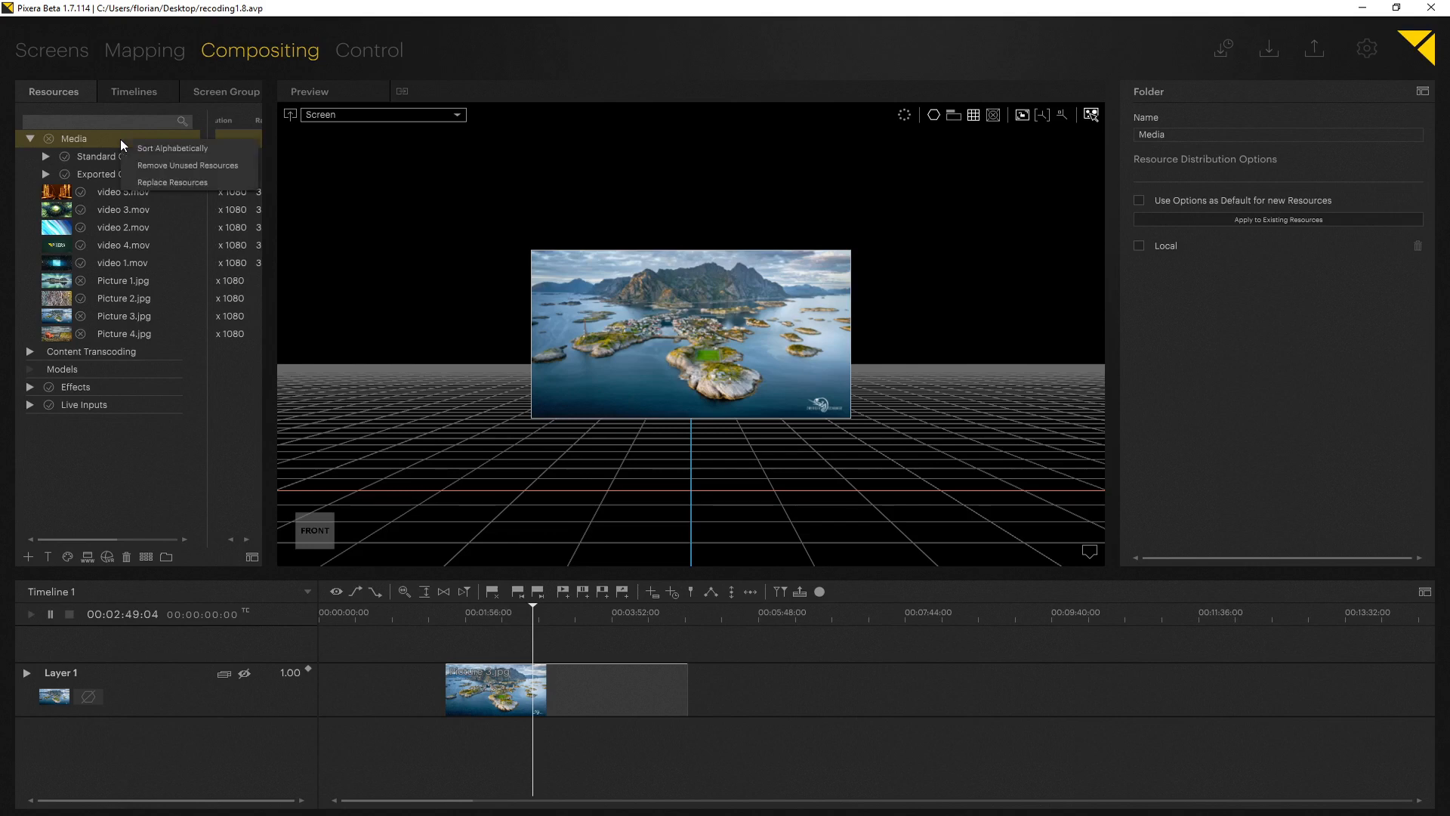
{"action": "left_click", "coordinate": [154, 182]}
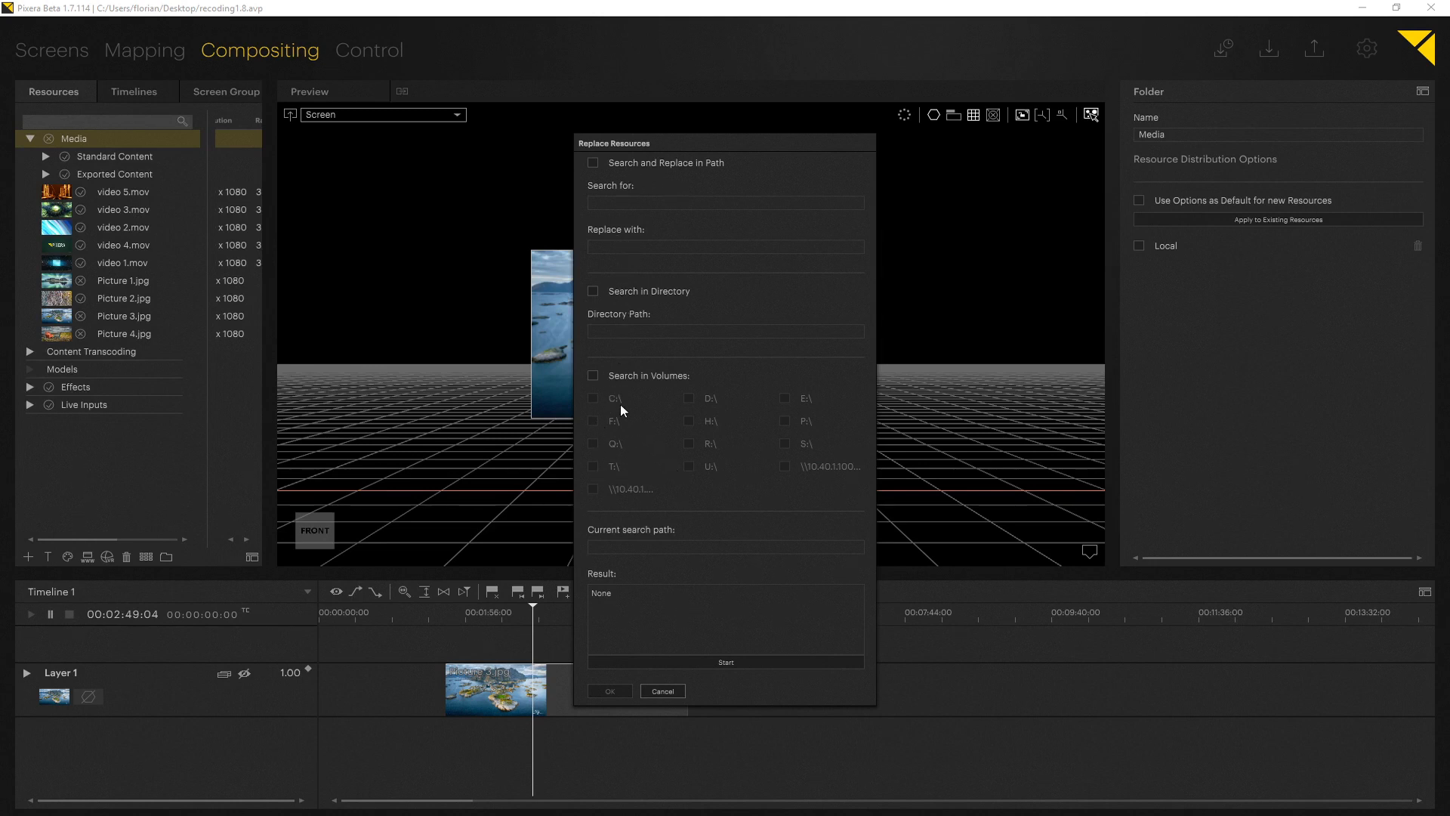
{"action": "left_click", "coordinate": [594, 292]}
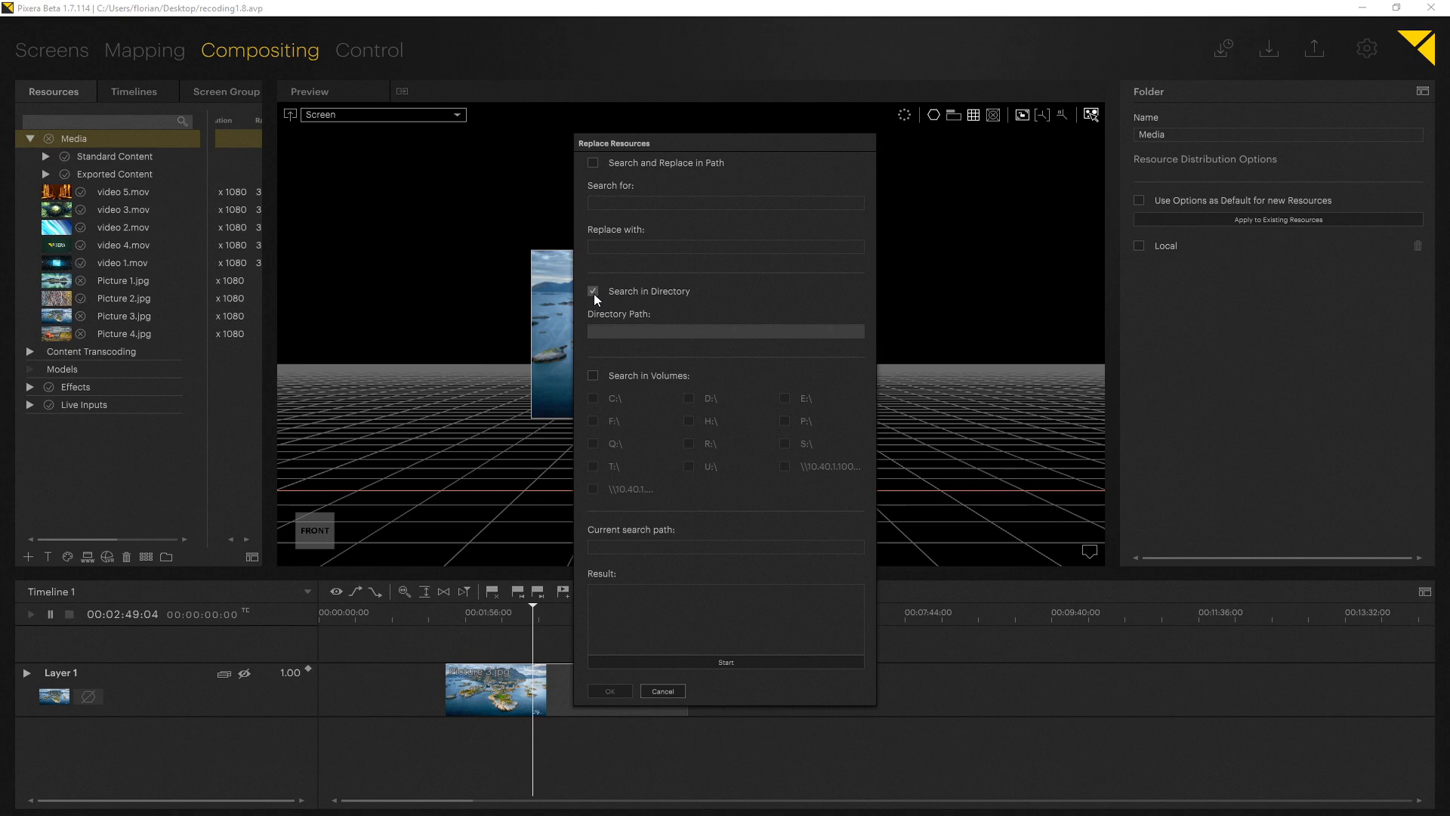
{"action": "left_click", "coordinate": [657, 332]}
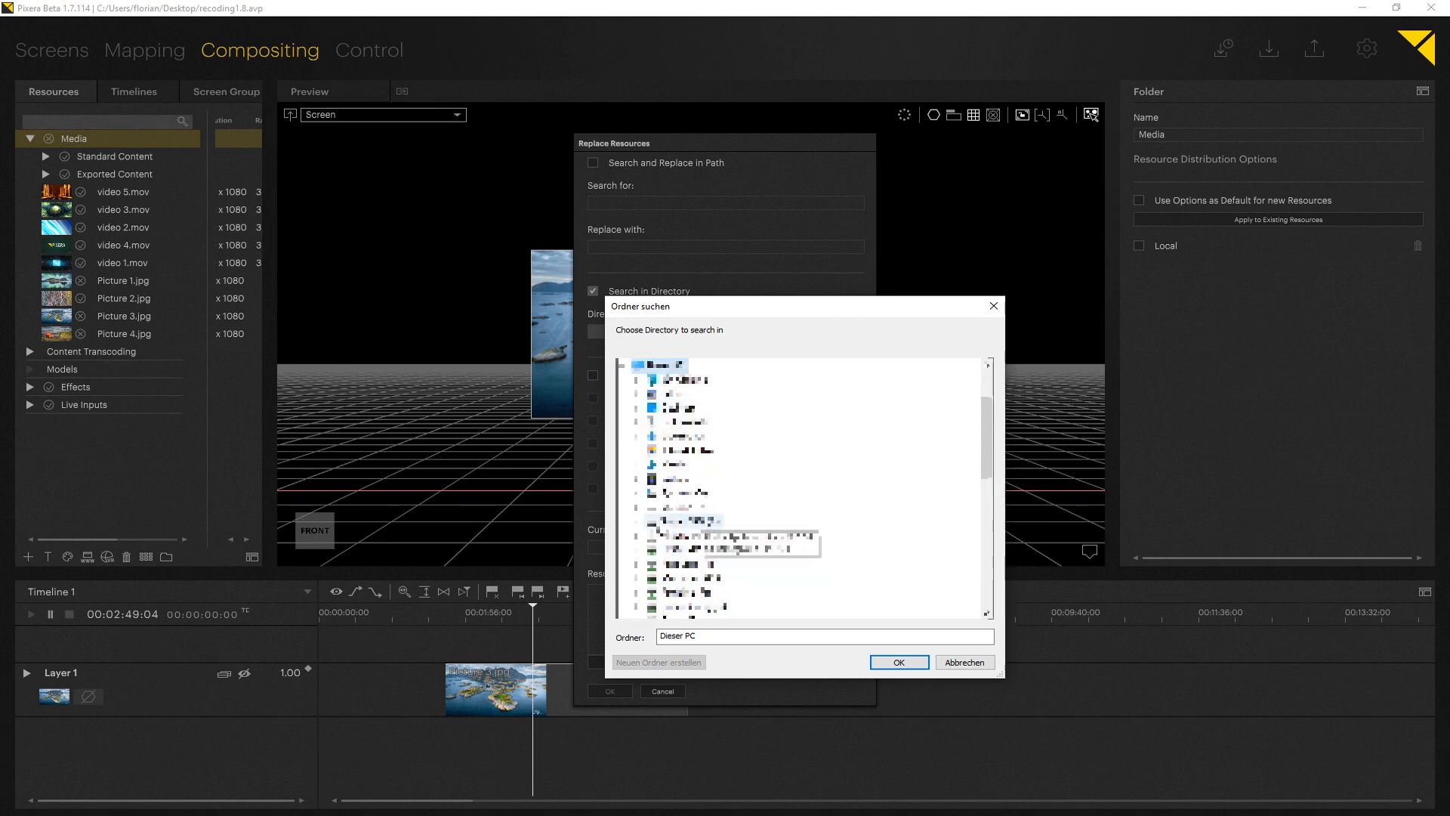
{"action": "left_click", "coordinate": [637, 507]}
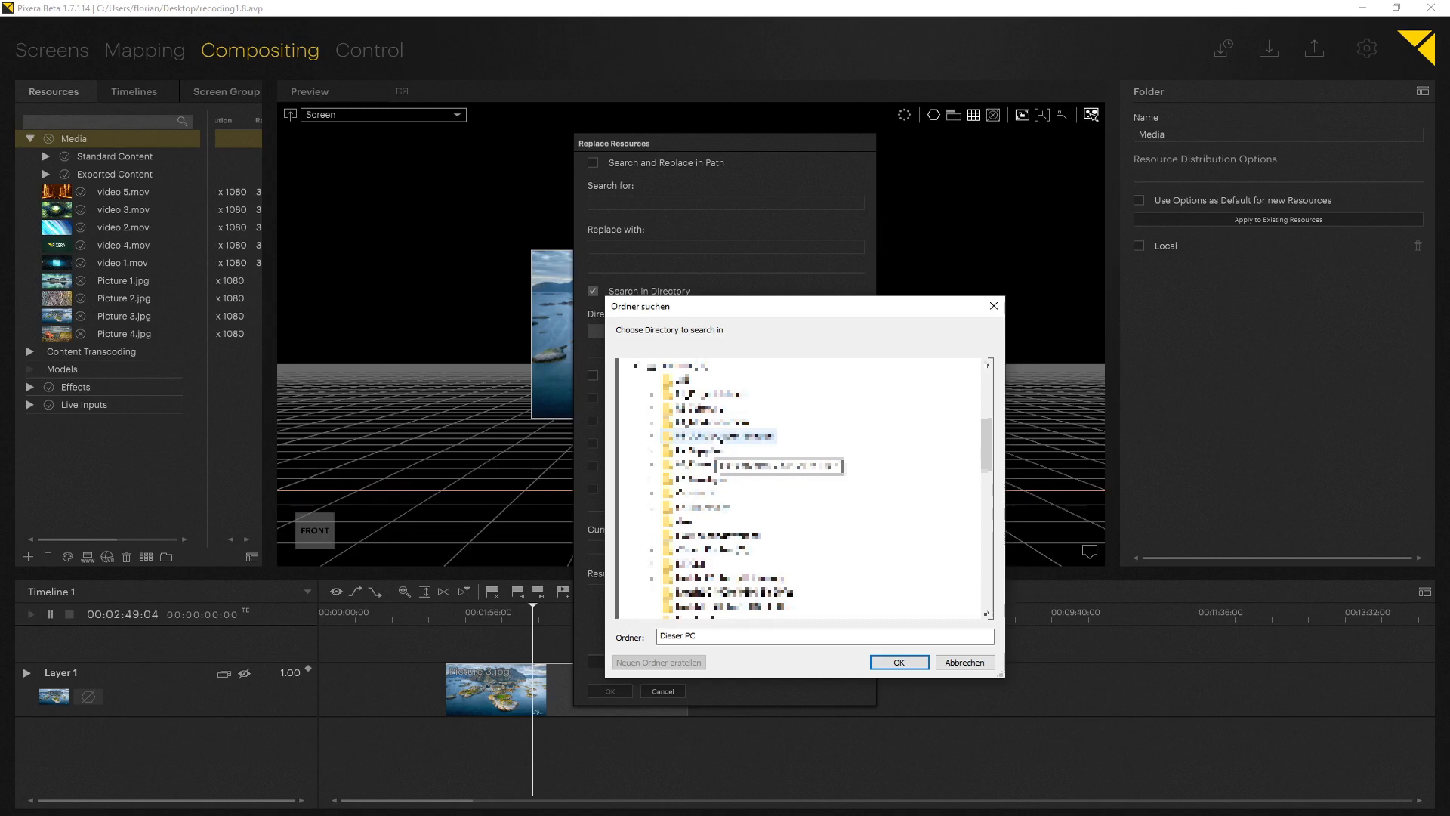
{"action": "left_click", "coordinate": [713, 438]}
{"action": "left_click", "coordinate": [746, 451]}
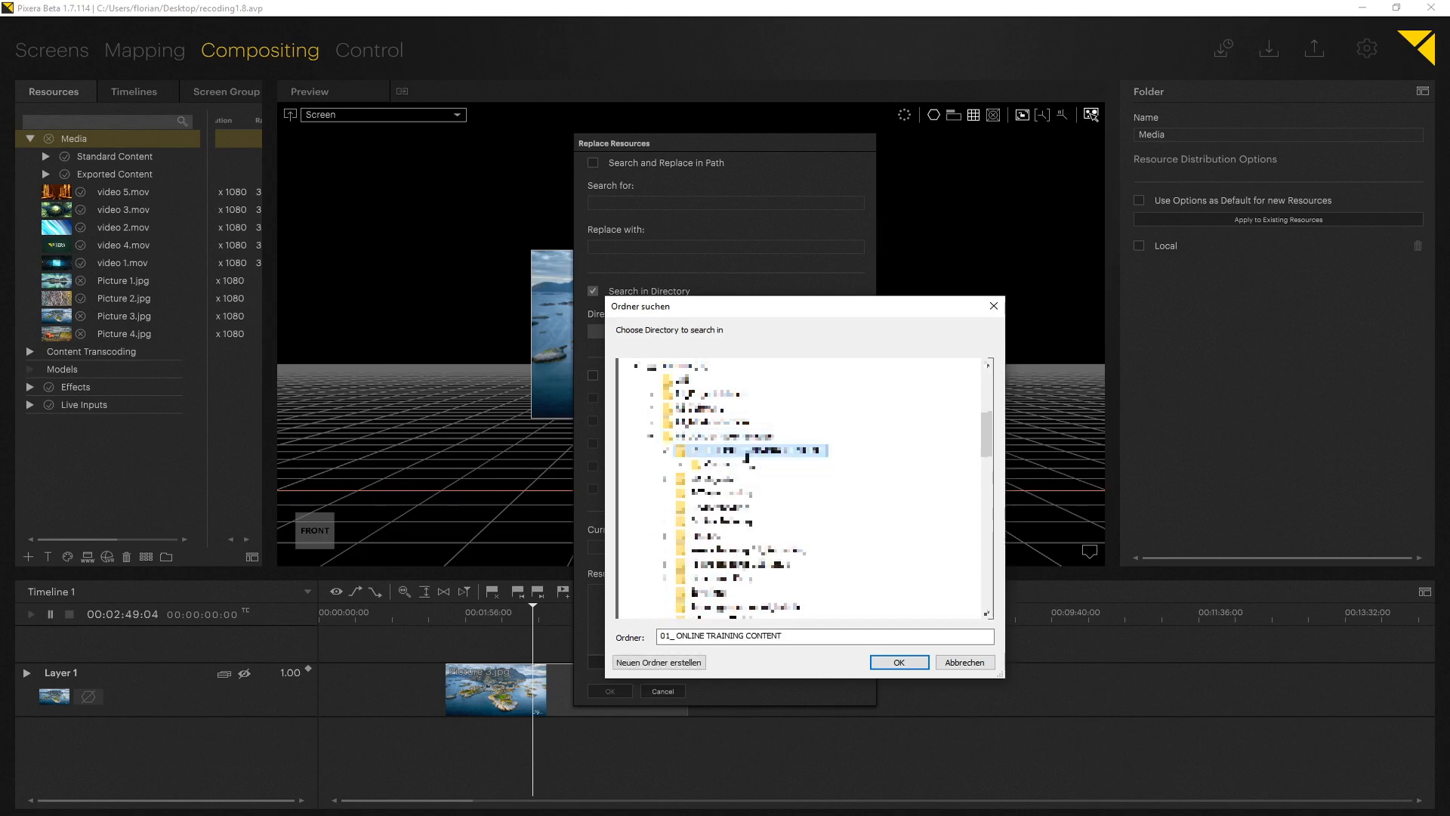
{"action": "left_click", "coordinate": [898, 663]}
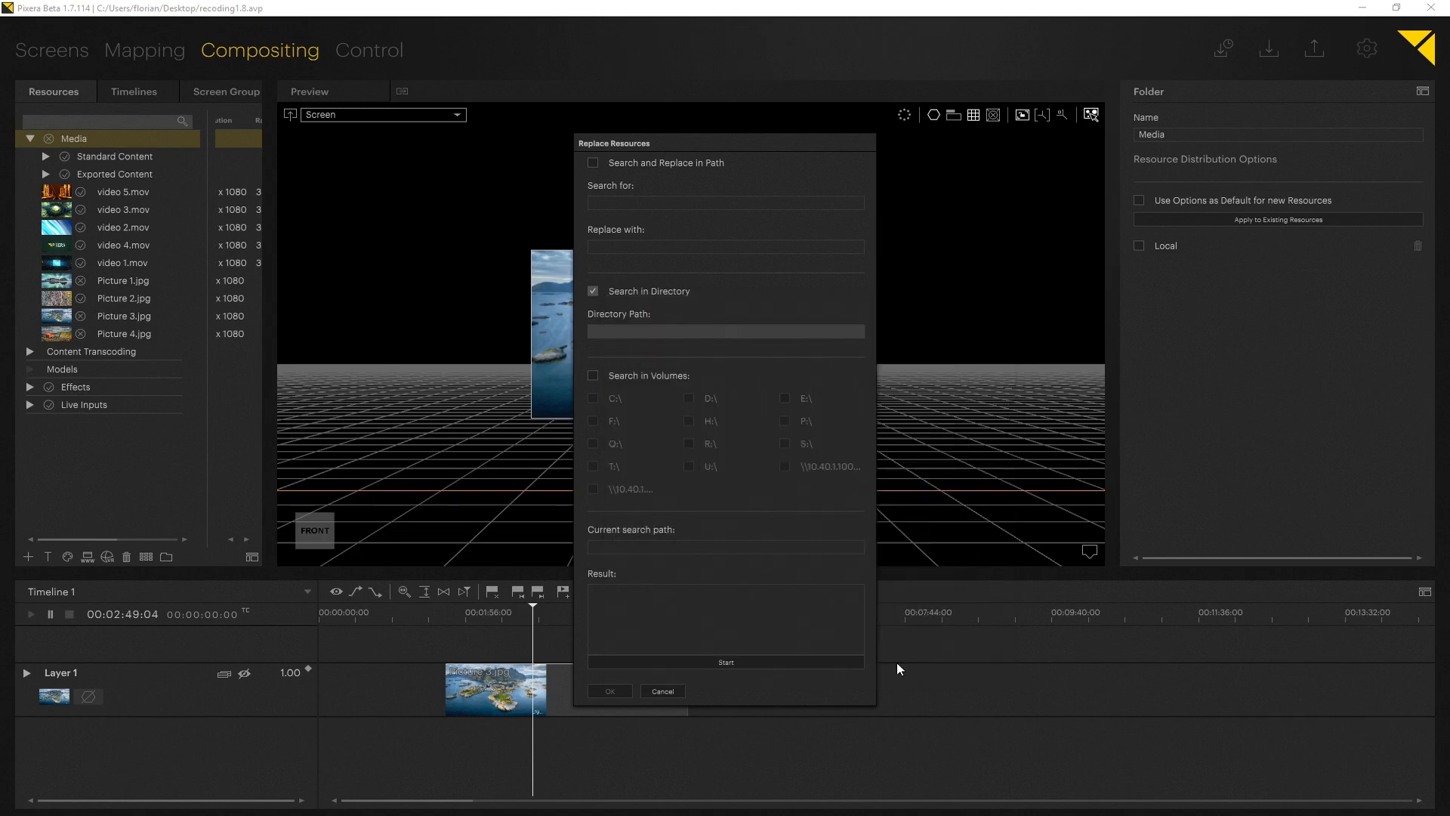
Run the directory search for the Media folder, review the result list, and apply the replacements
{"action": "left_click", "coordinate": [773, 663]}
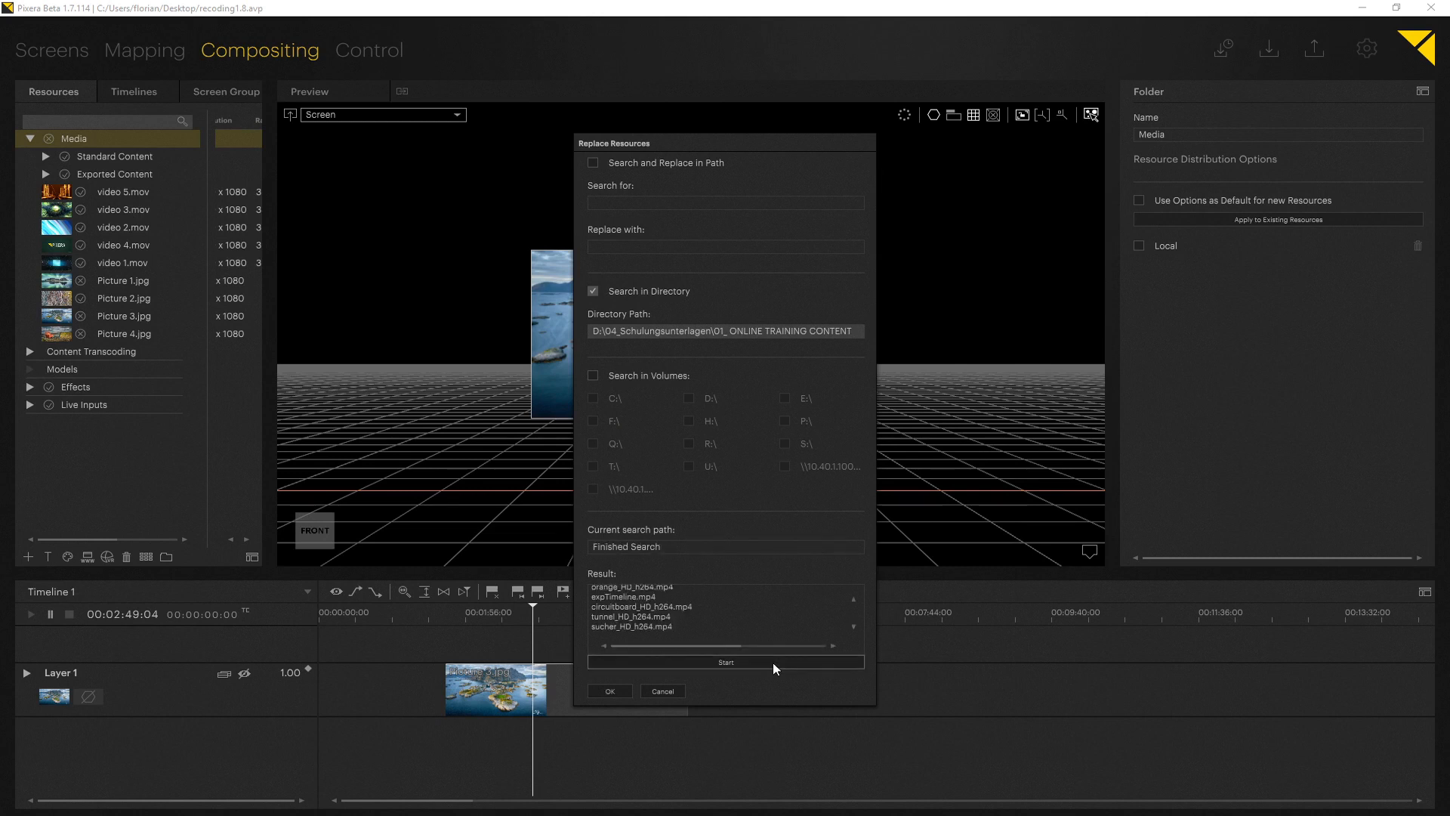
{"action": "scroll", "coordinate": [650, 639], "scroll_direction": "down", "scroll_amount": 5}
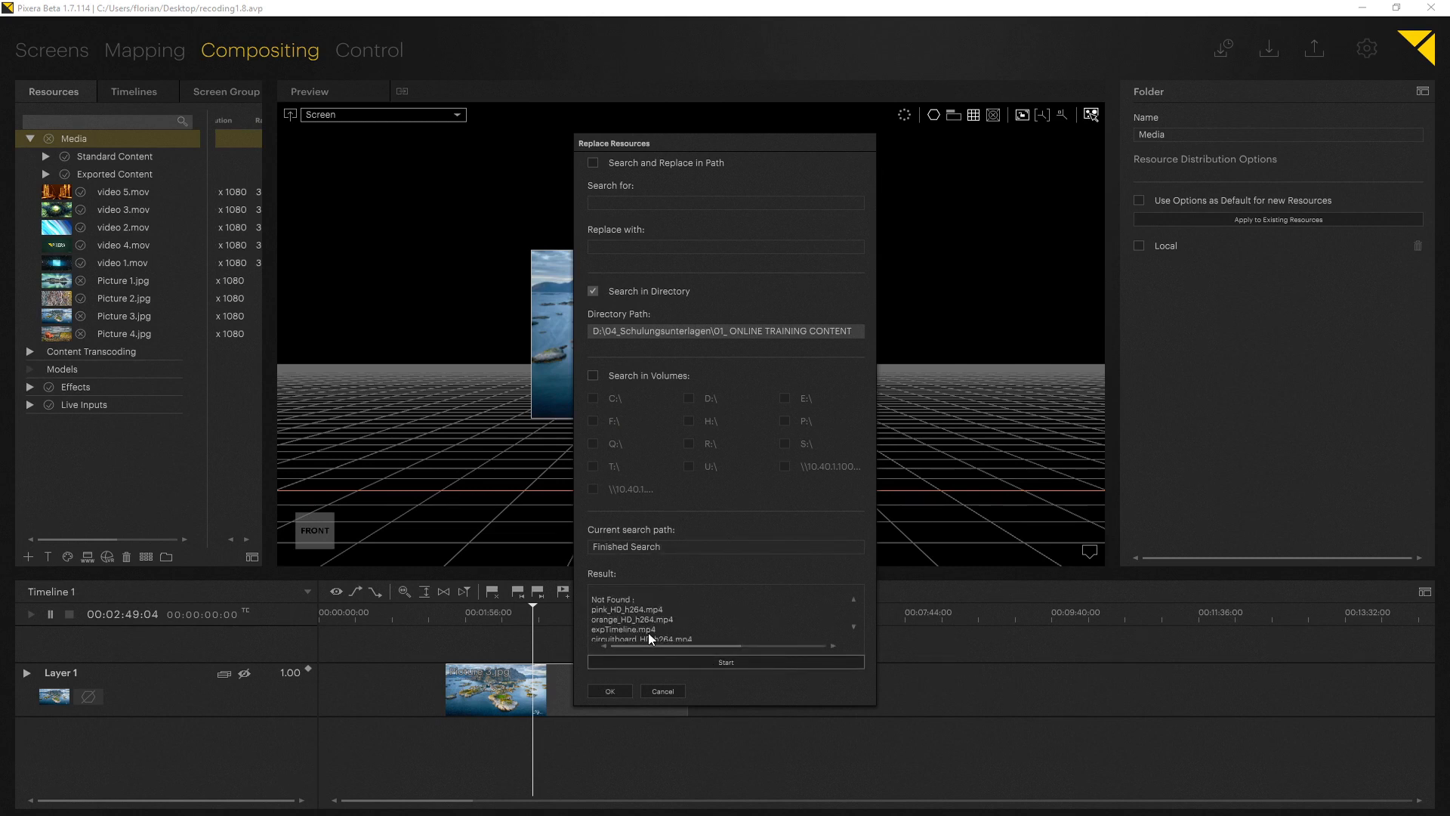
{"action": "scroll", "coordinate": [649, 635], "scroll_direction": "up", "scroll_amount": 3}
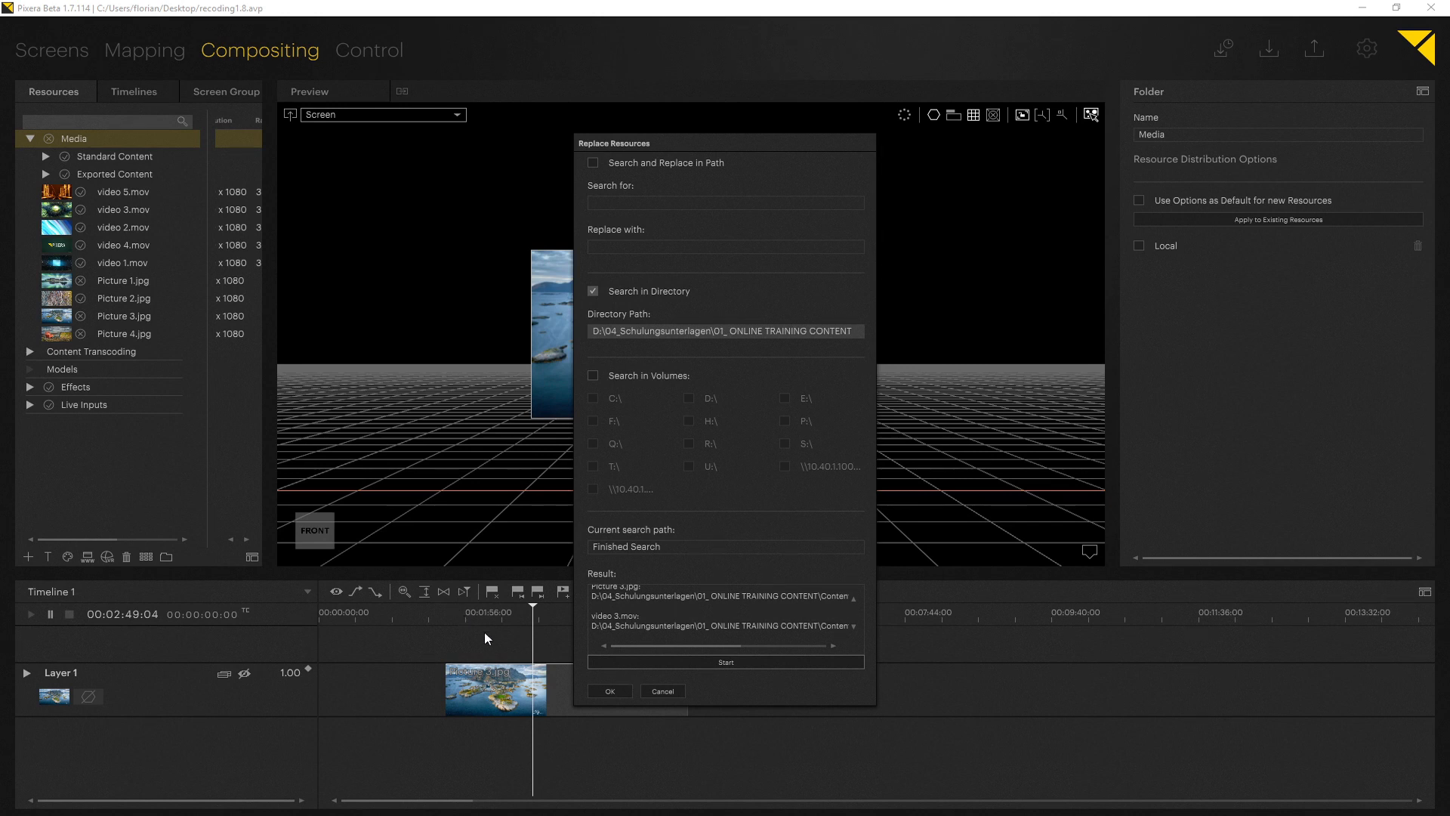
{"action": "left_click", "coordinate": [608, 691]}
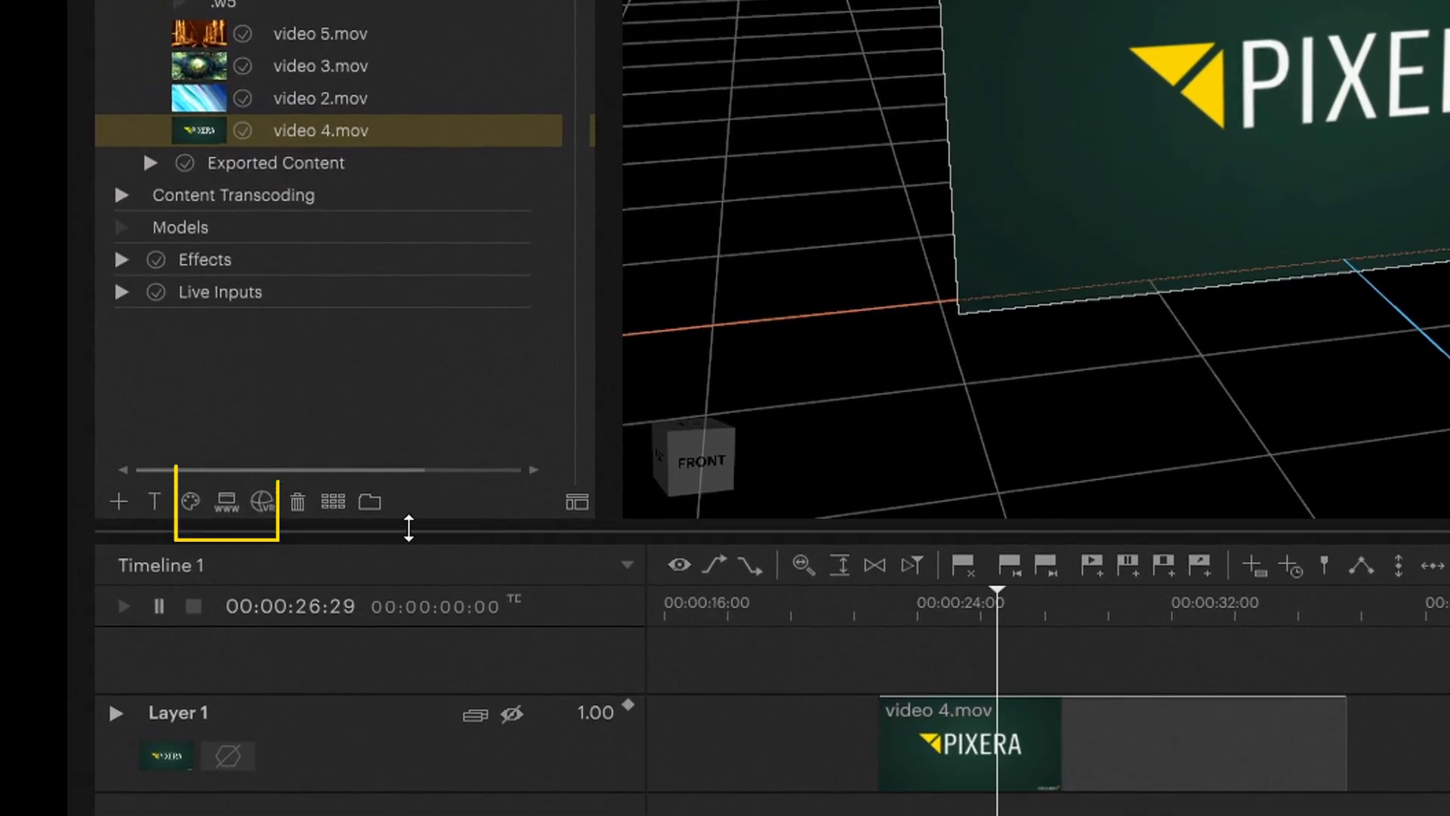
Add a web browser resource to the media list and set its URL to youtube.com
{"action": "left_click", "coordinate": [229, 503]}
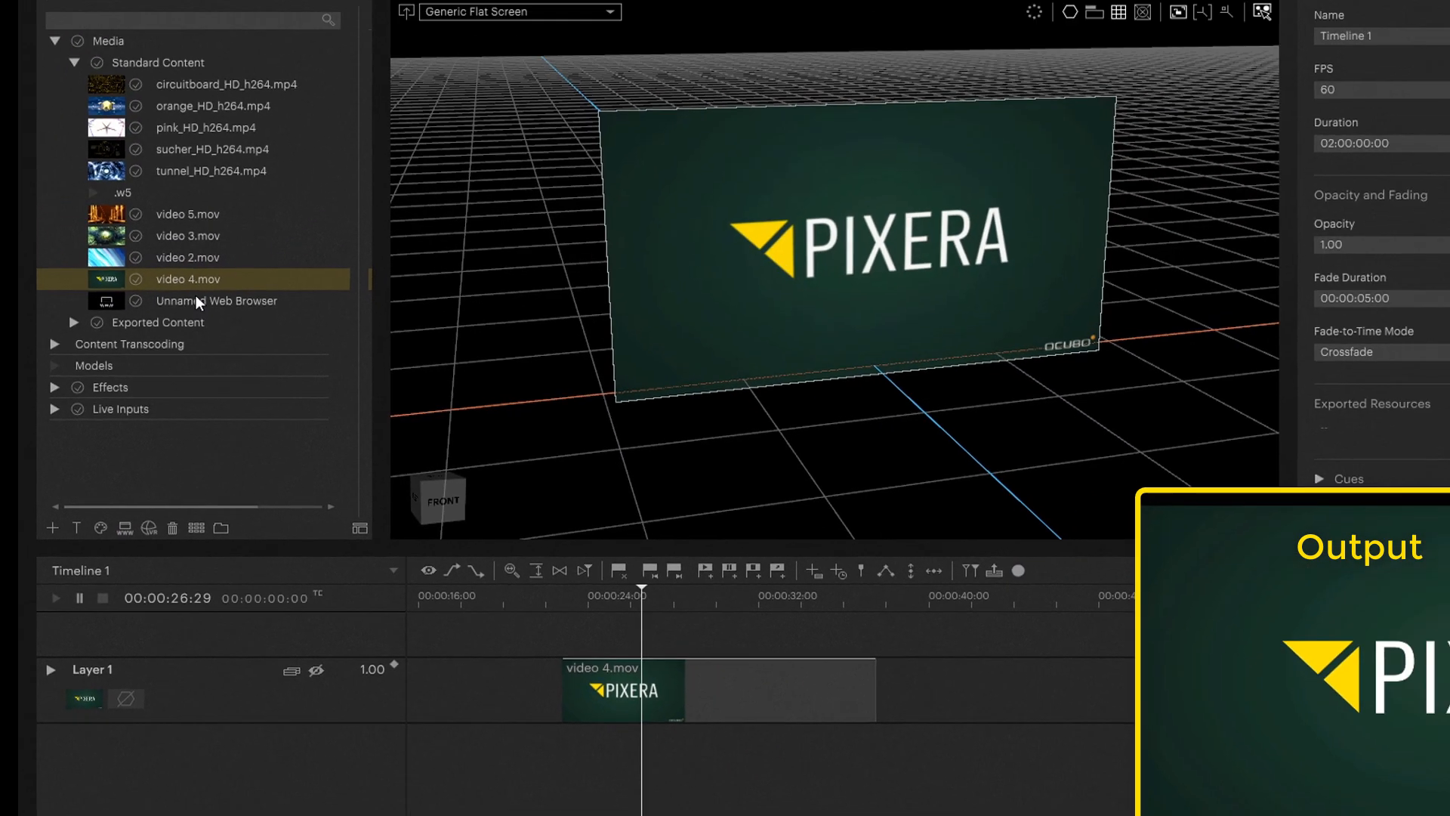
{"action": "left_click", "coordinate": [292, 156]}
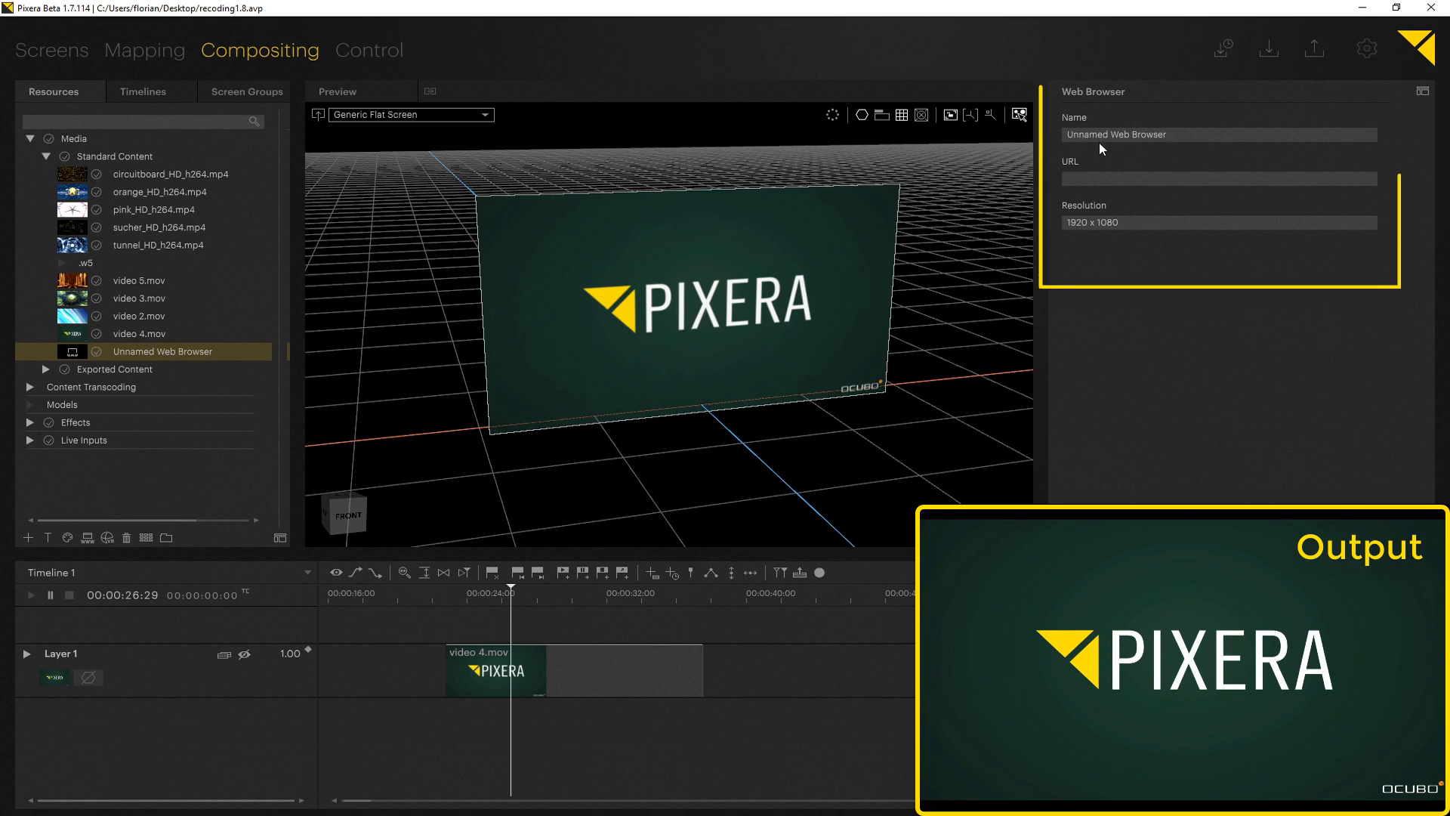
{"action": "left_click", "coordinate": [1084, 179]}
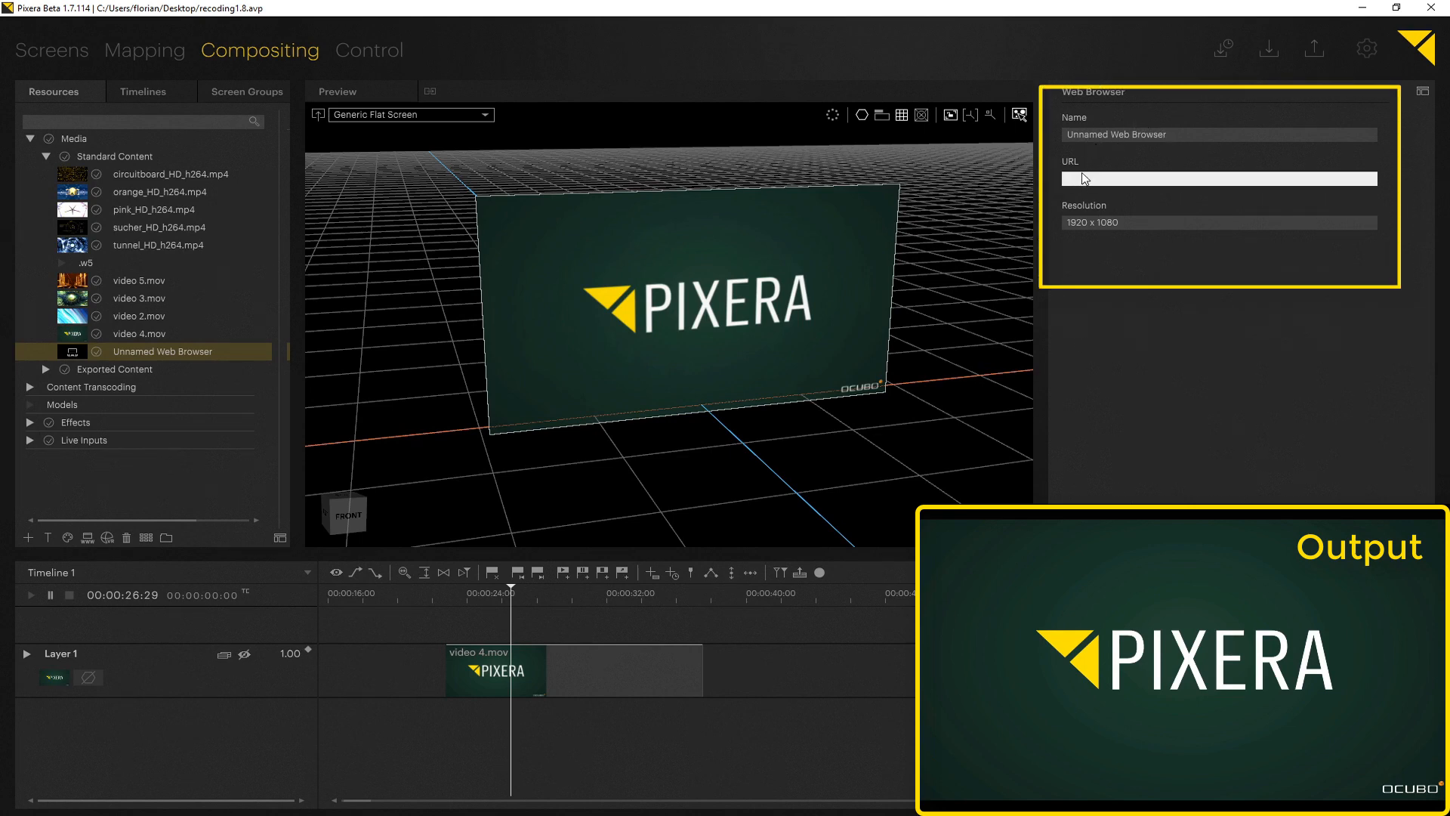
{"action": "type", "text": "youtube.com"}
{"action": "key", "text": "Return"}
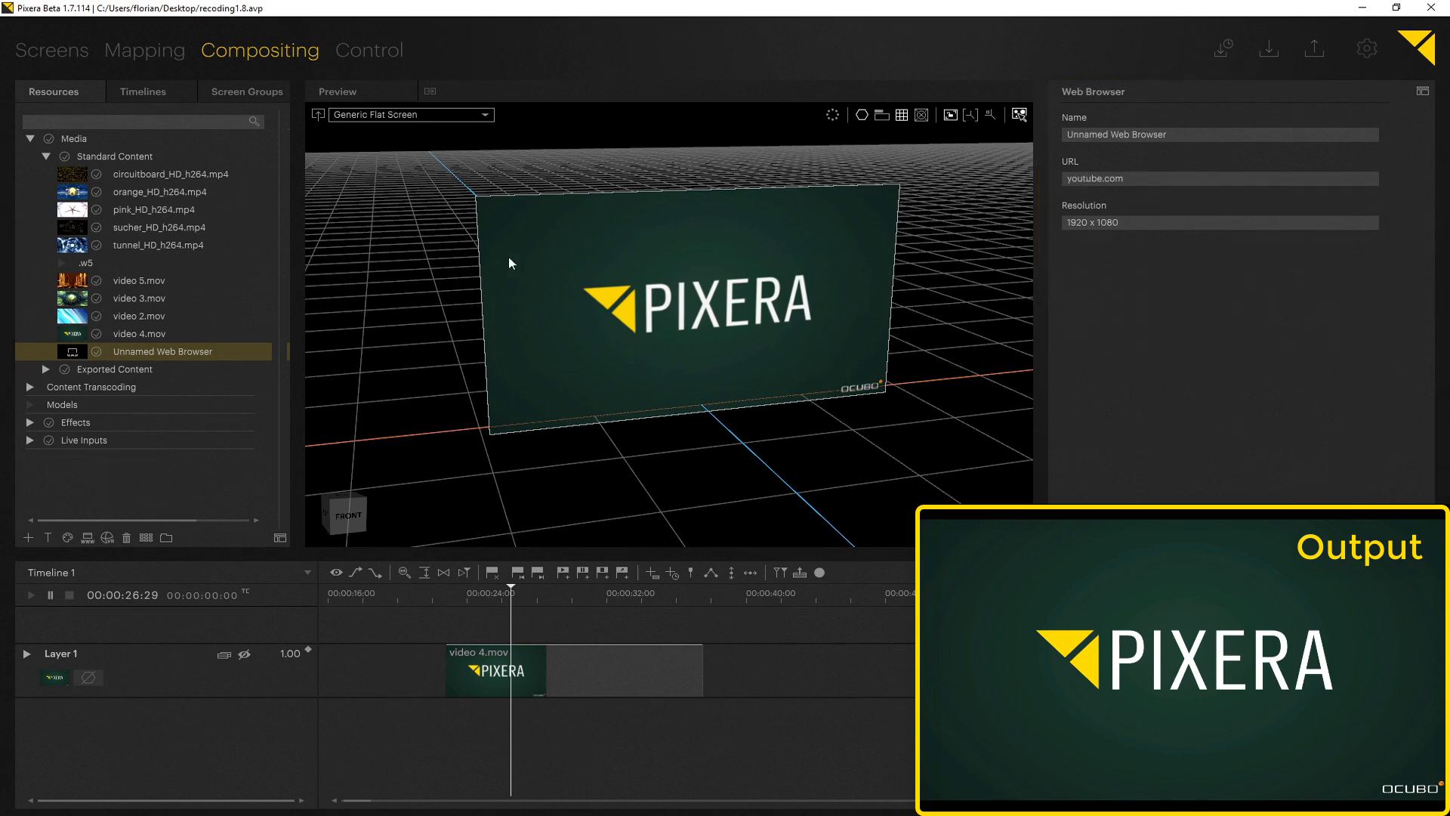
Place the web browser resource on Layer 1 at about 00:00:39:44 and move the playhead onto its clip at about 00:00:47:27
{"action": "left_click_drag", "start_coordinate": [83, 358], "coordinate": [340, 407]}
{"action": "left_click_drag", "start_coordinate": [662, 543], "coordinate": [795, 678]}
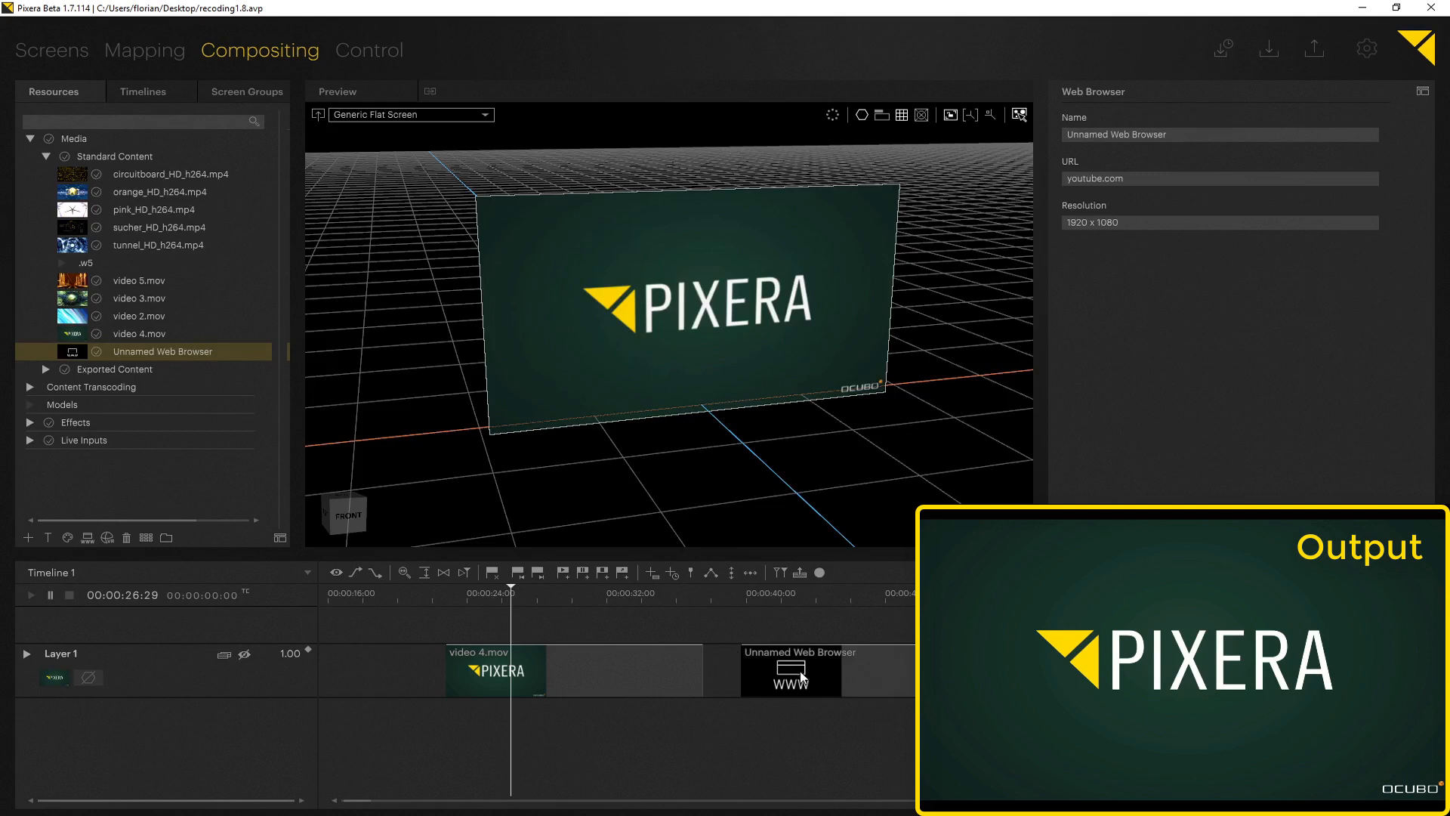
{"action": "left_click", "coordinate": [882, 678]}
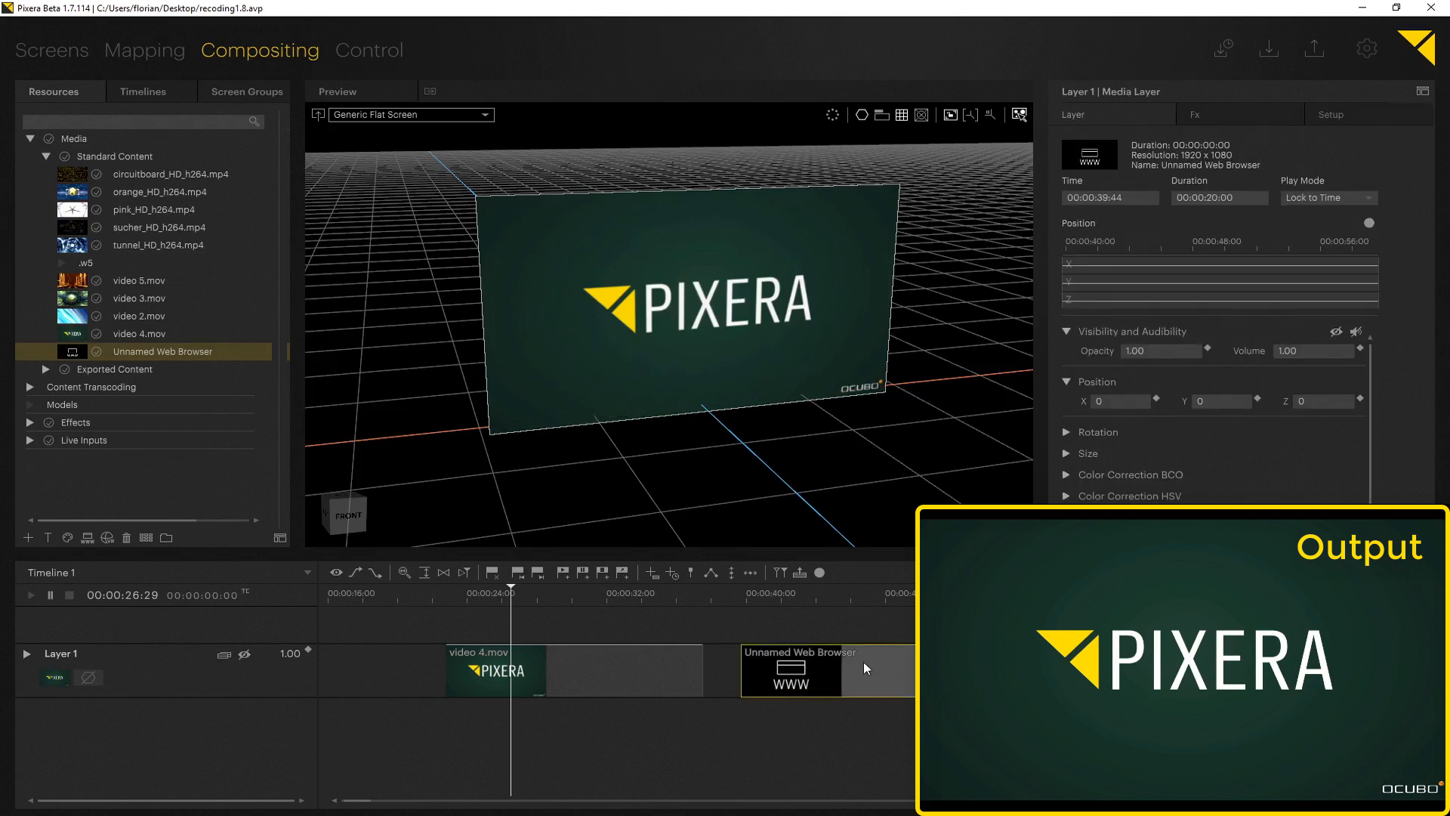
{"action": "left_click", "coordinate": [834, 606]}
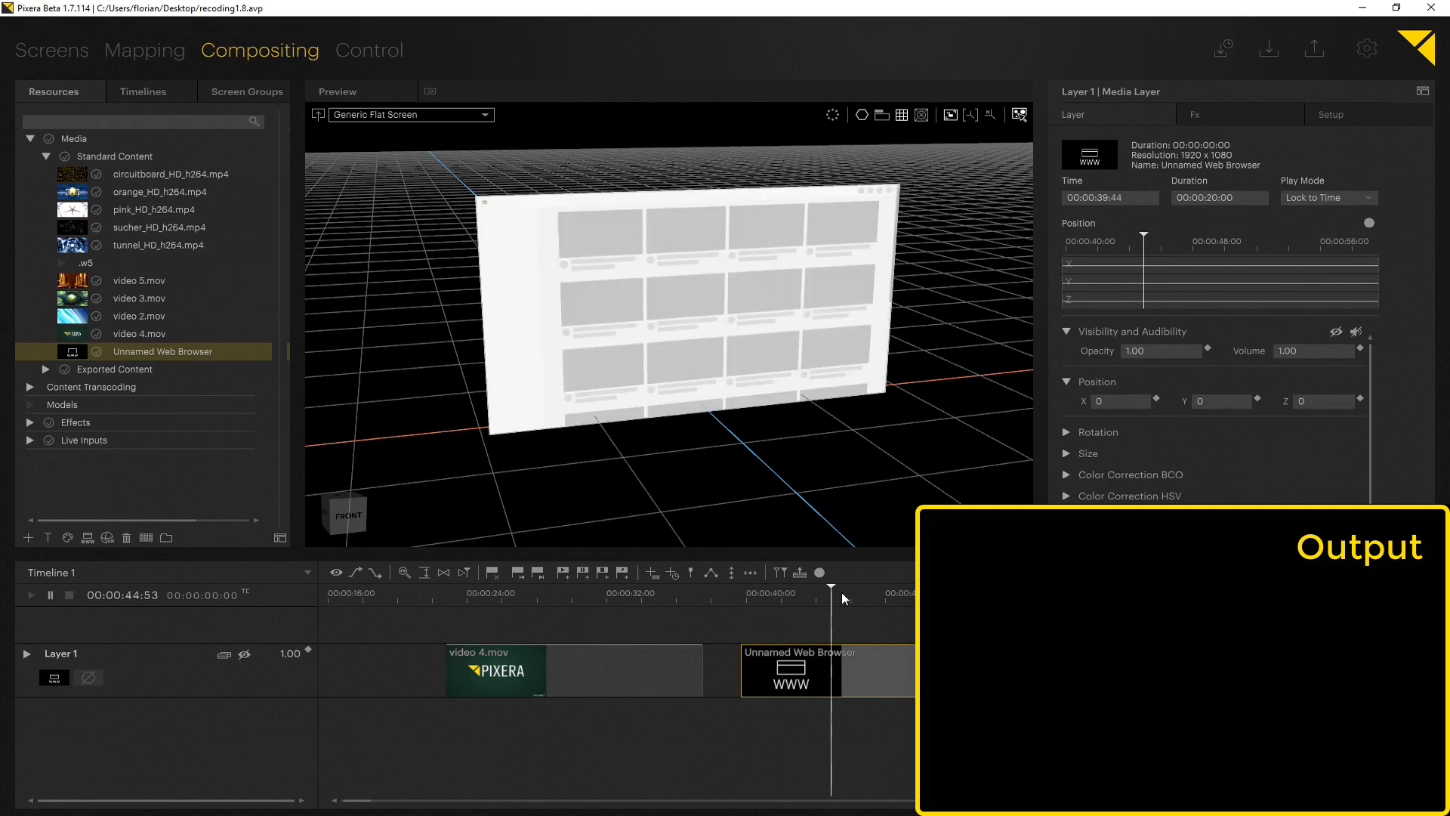
{"action": "left_click_drag", "start_coordinate": [830, 601], "coordinate": [878, 602]}
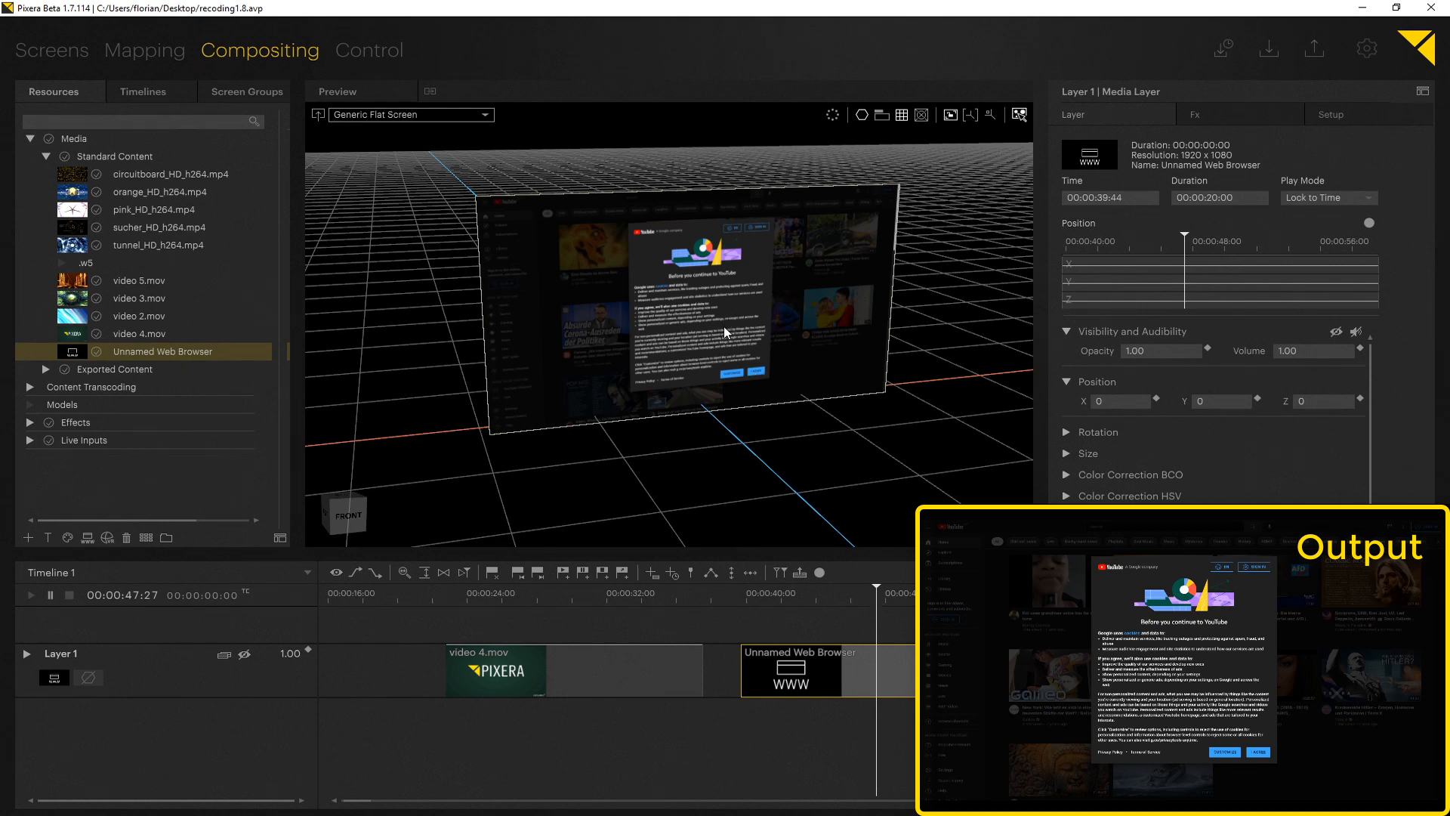
{"action": "scroll", "coordinate": [725, 332], "scroll_direction": "up", "scroll_amount": 3}
{"action": "scroll", "coordinate": [759, 369], "scroll_direction": "up", "scroll_amount": 1}
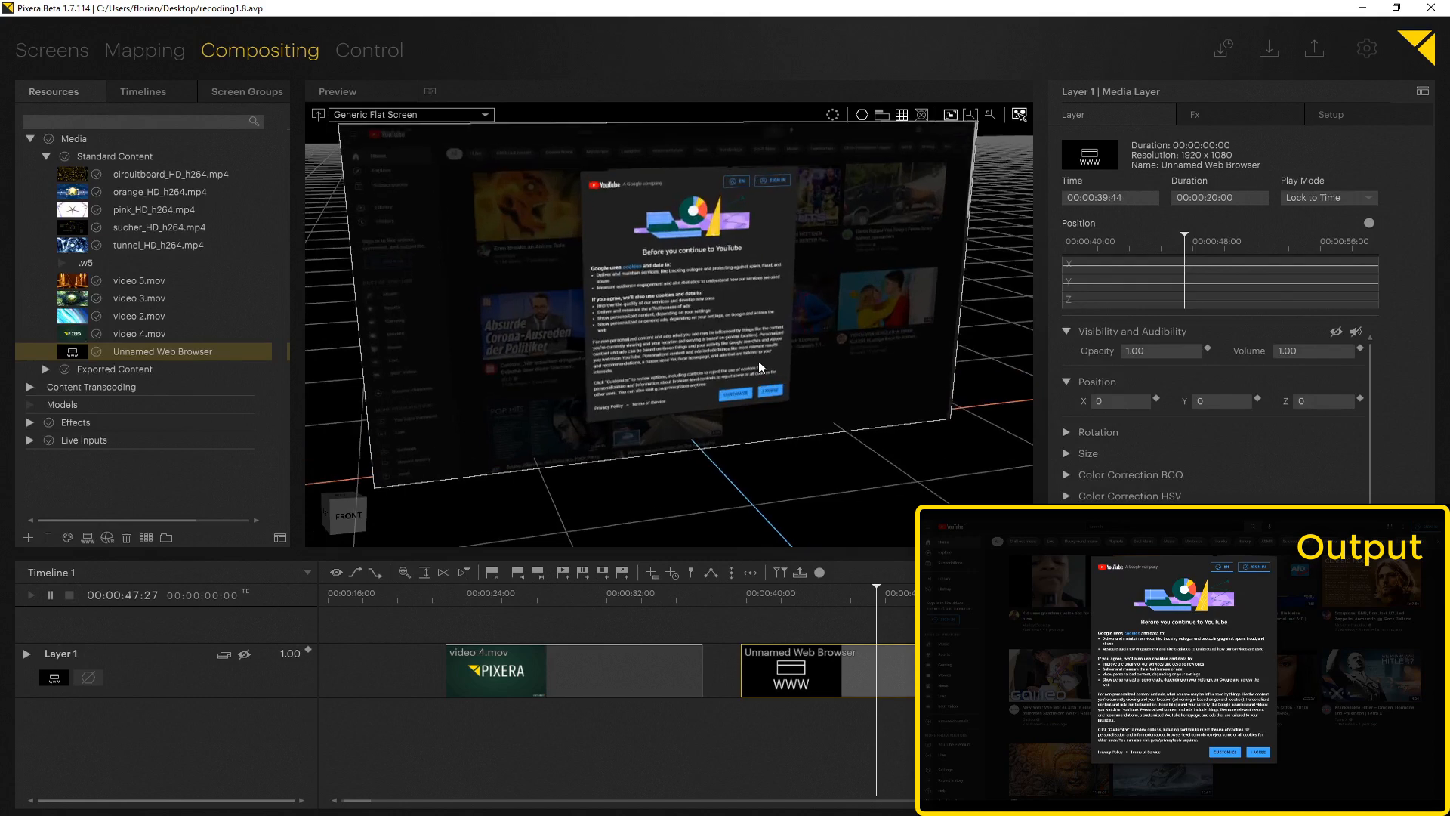
{"action": "scroll", "coordinate": [763, 371], "scroll_direction": "up", "scroll_amount": 1}
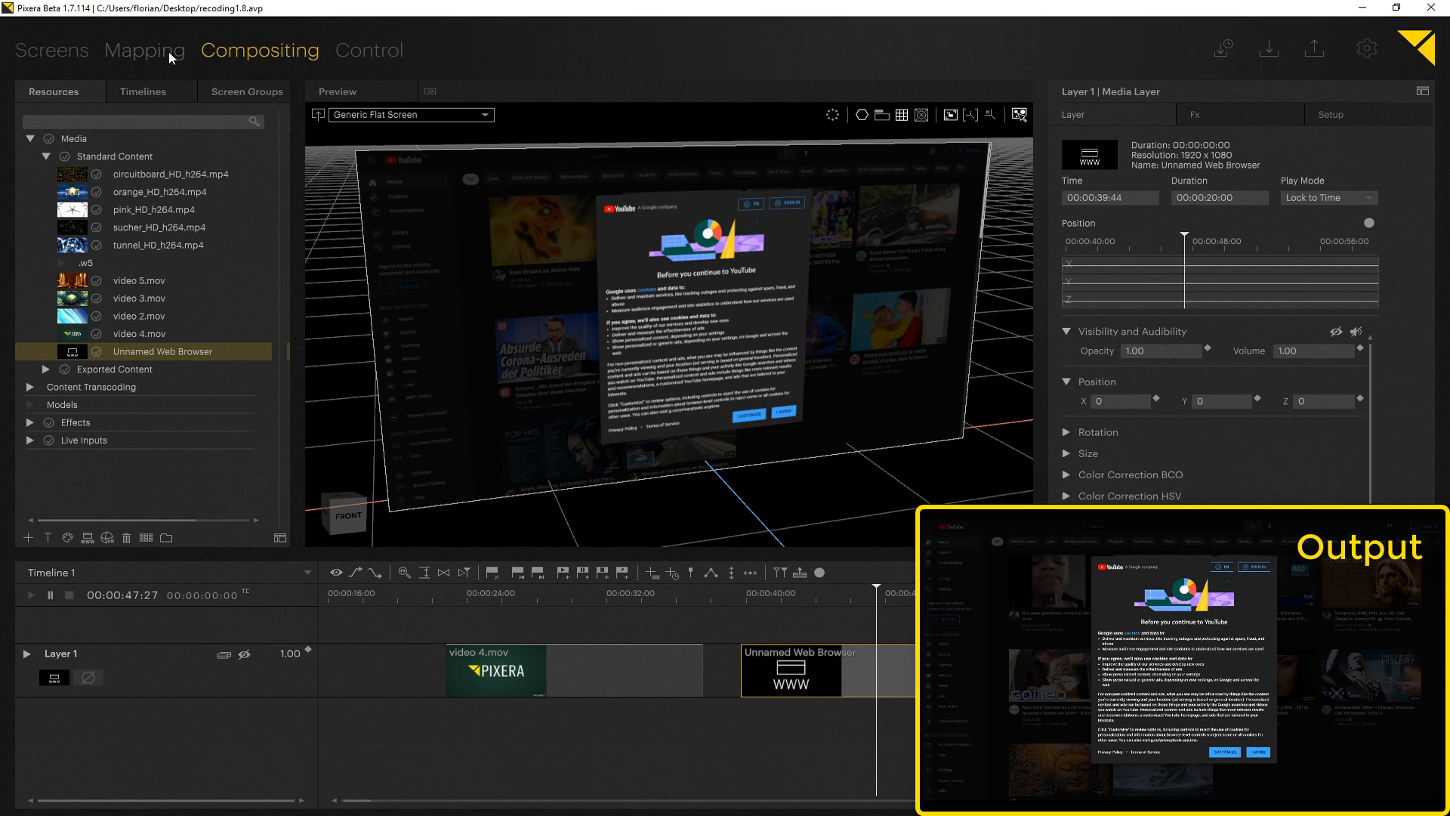
Turn off Hide Mouse Cursor in the Local system's debugging engine settings, then close and restart the live output
{"action": "left_click", "coordinate": [144, 51]}
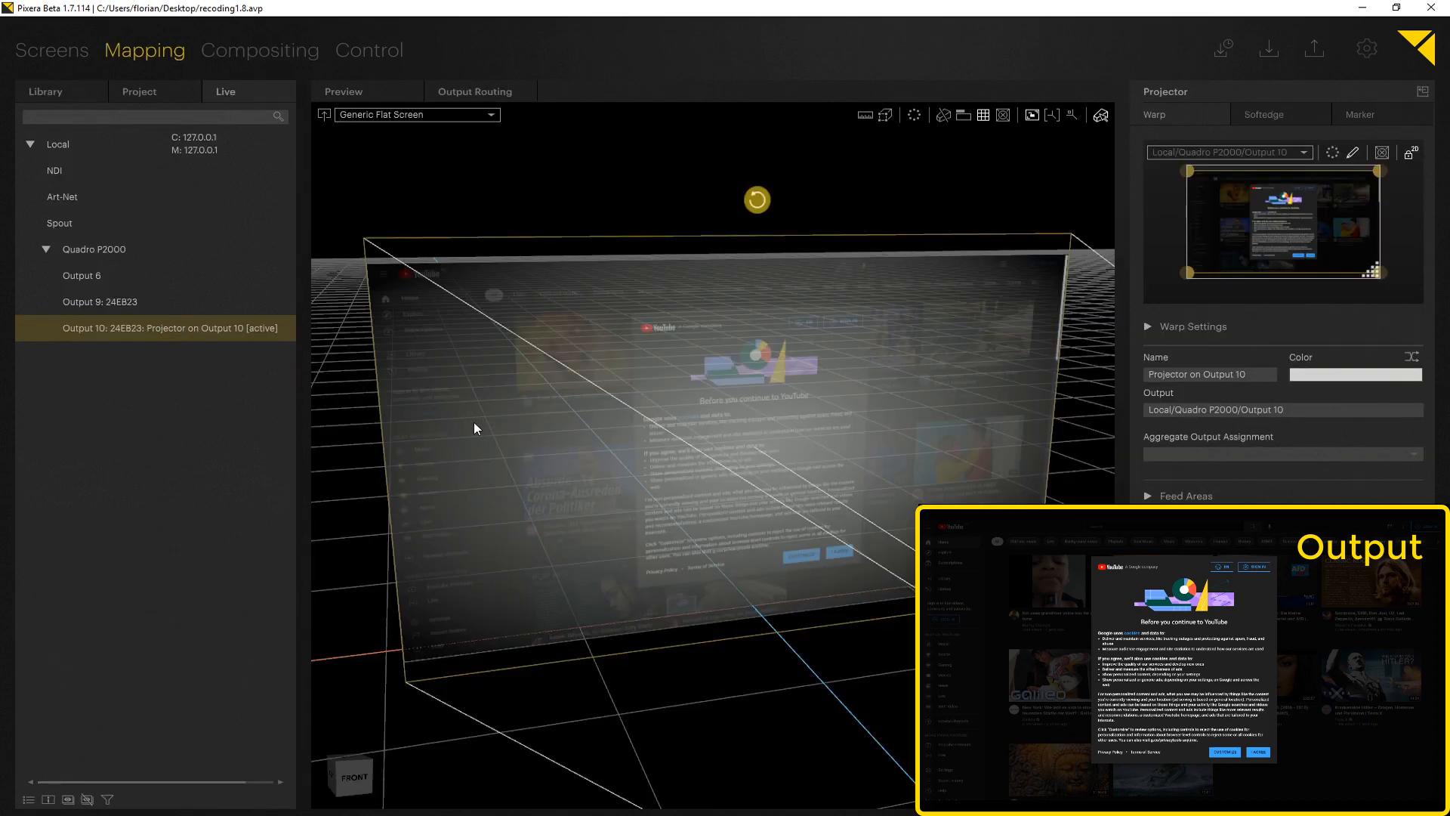
{"action": "left_click", "coordinate": [132, 143]}
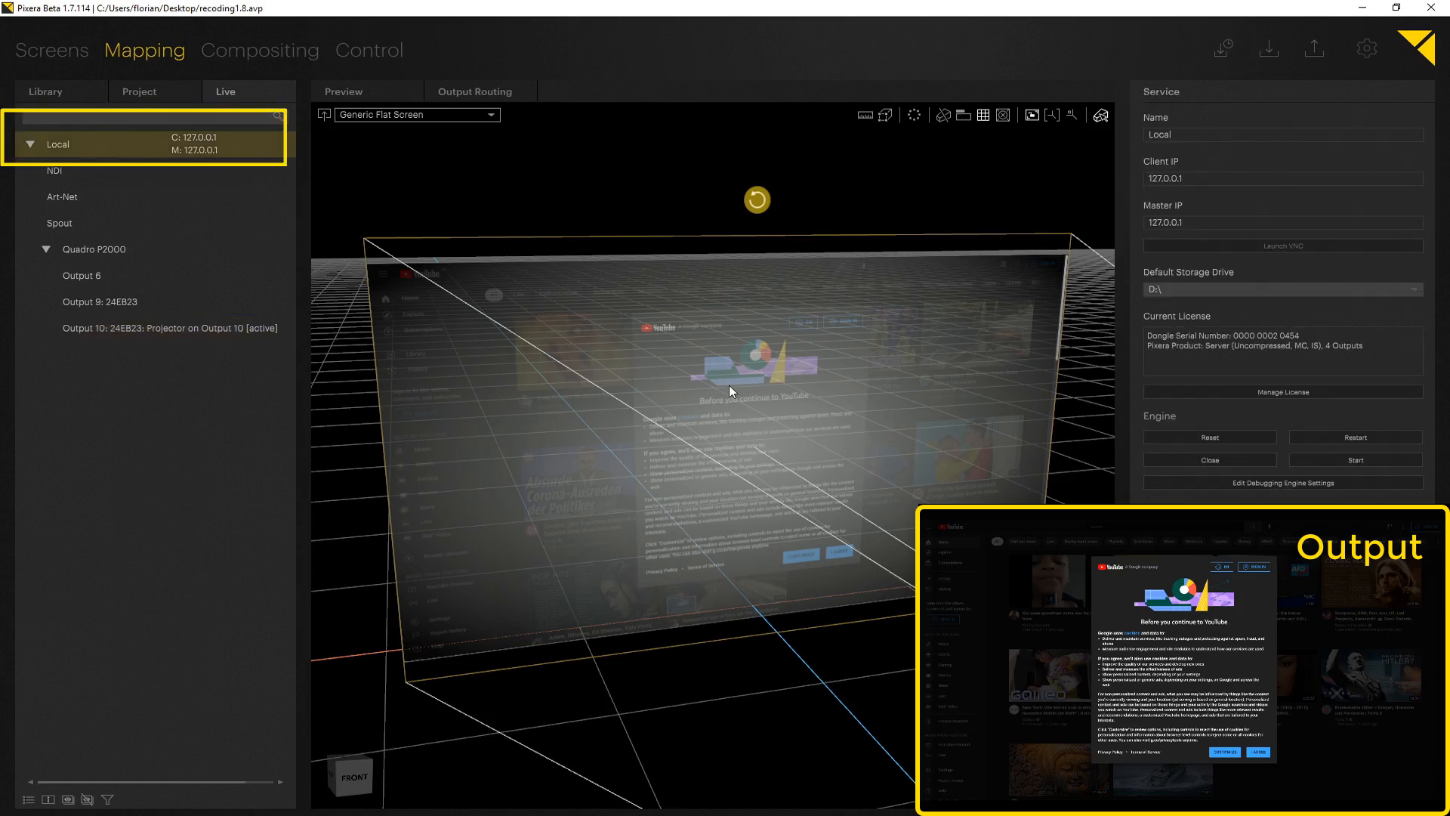
{"action": "left_click", "coordinate": [1225, 484]}
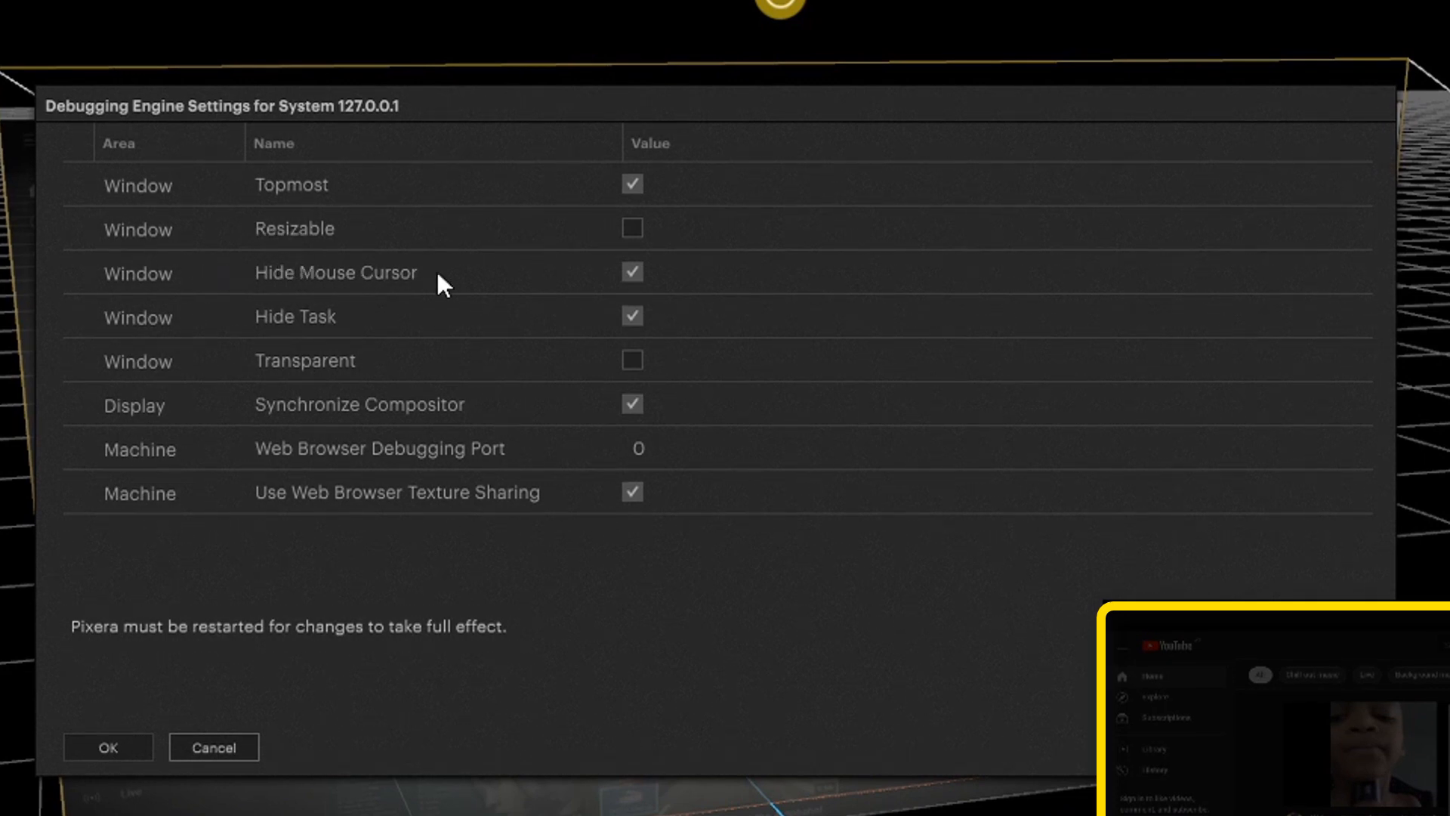
{"action": "left_click", "coordinate": [633, 271]}
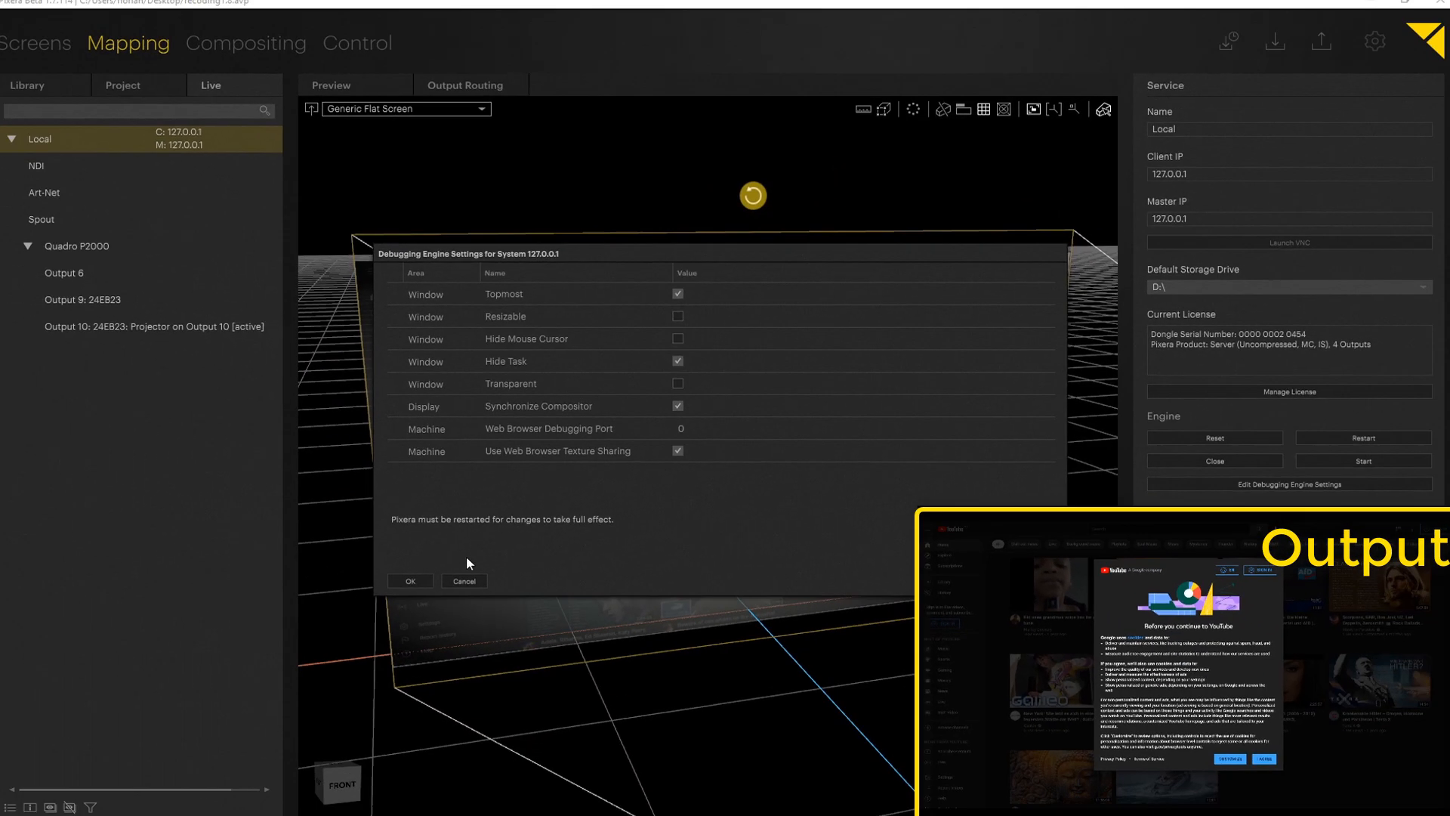
{"action": "left_click", "coordinate": [423, 580]}
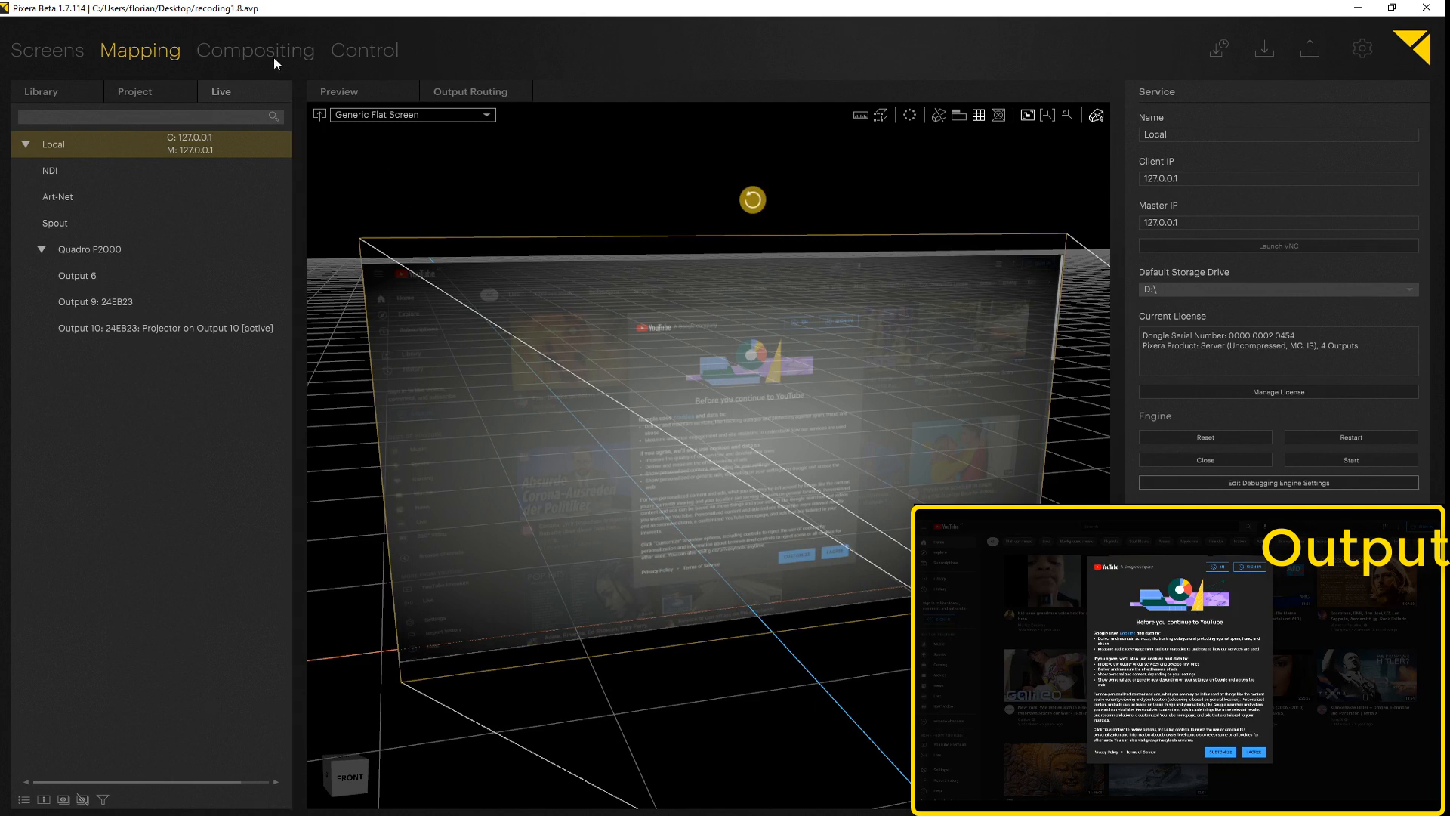
{"action": "key", "text": "shift+Escape"}
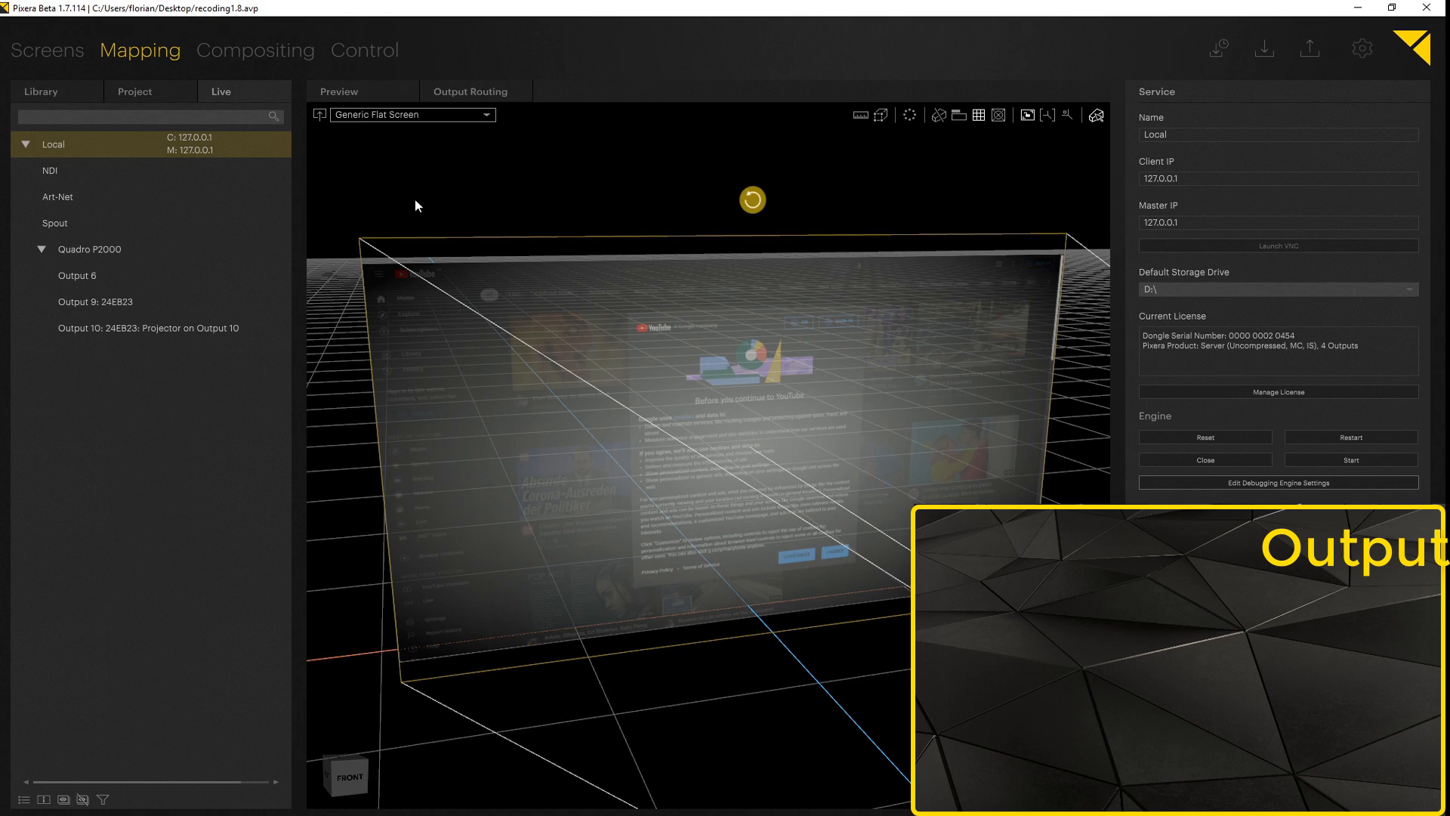
{"action": "key", "text": "F5"}
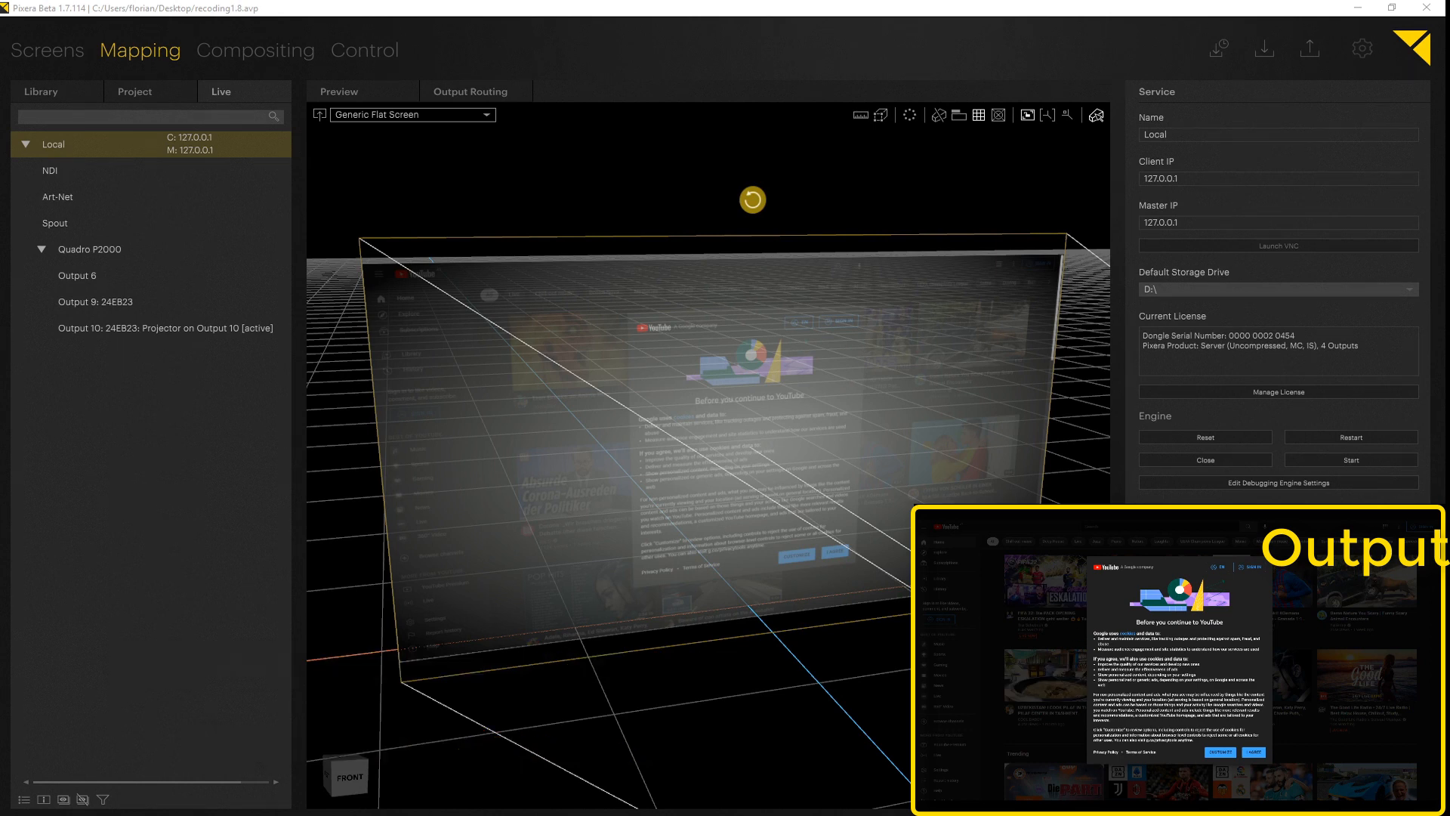
Accept the YouTube consent dialog directly in the live output and open one of the listed videos
{"action": "left_click", "coordinate": [1253, 753]}
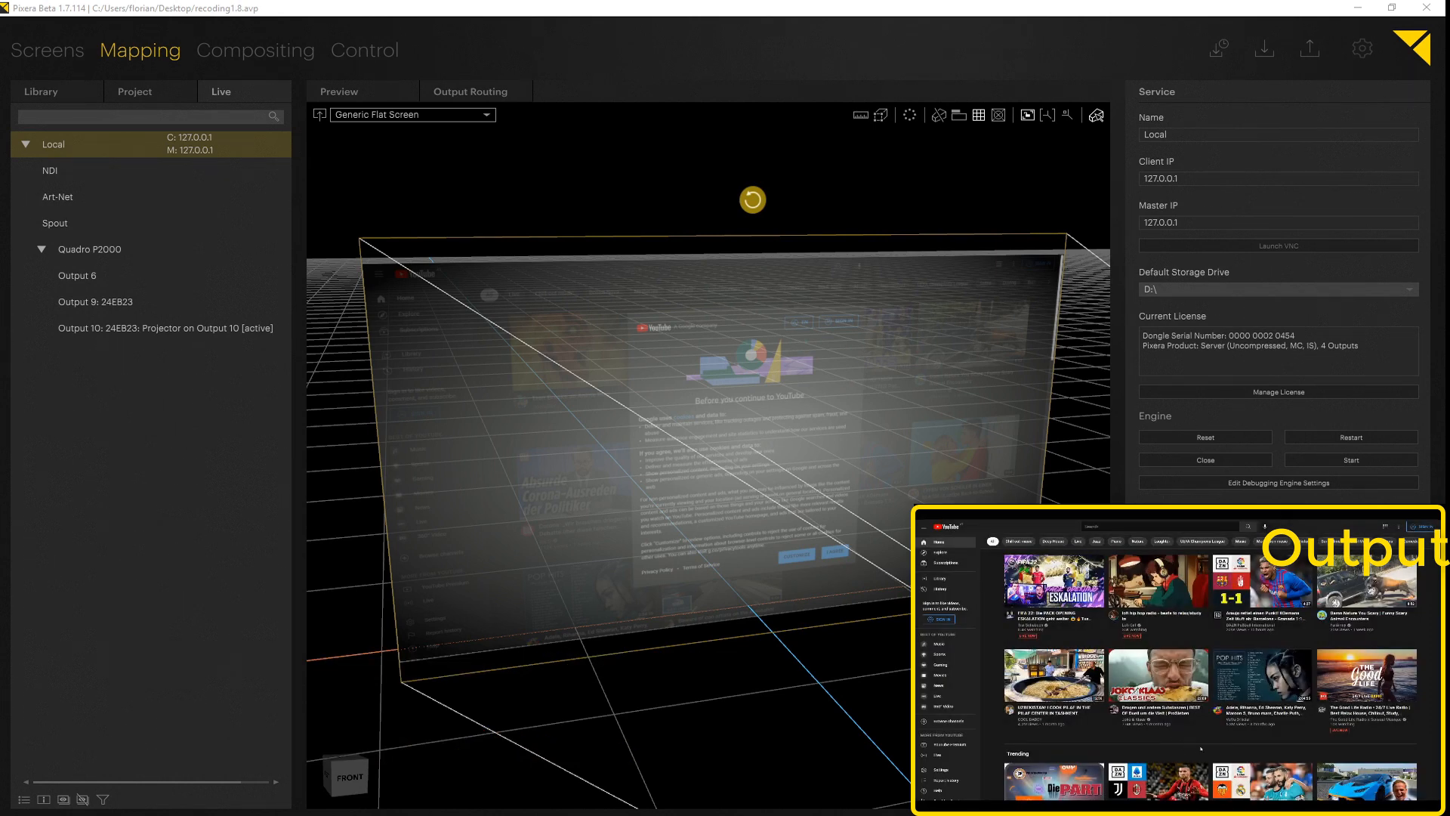
{"action": "scroll", "coordinate": [1162, 714], "scroll_direction": "down", "scroll_amount": 3}
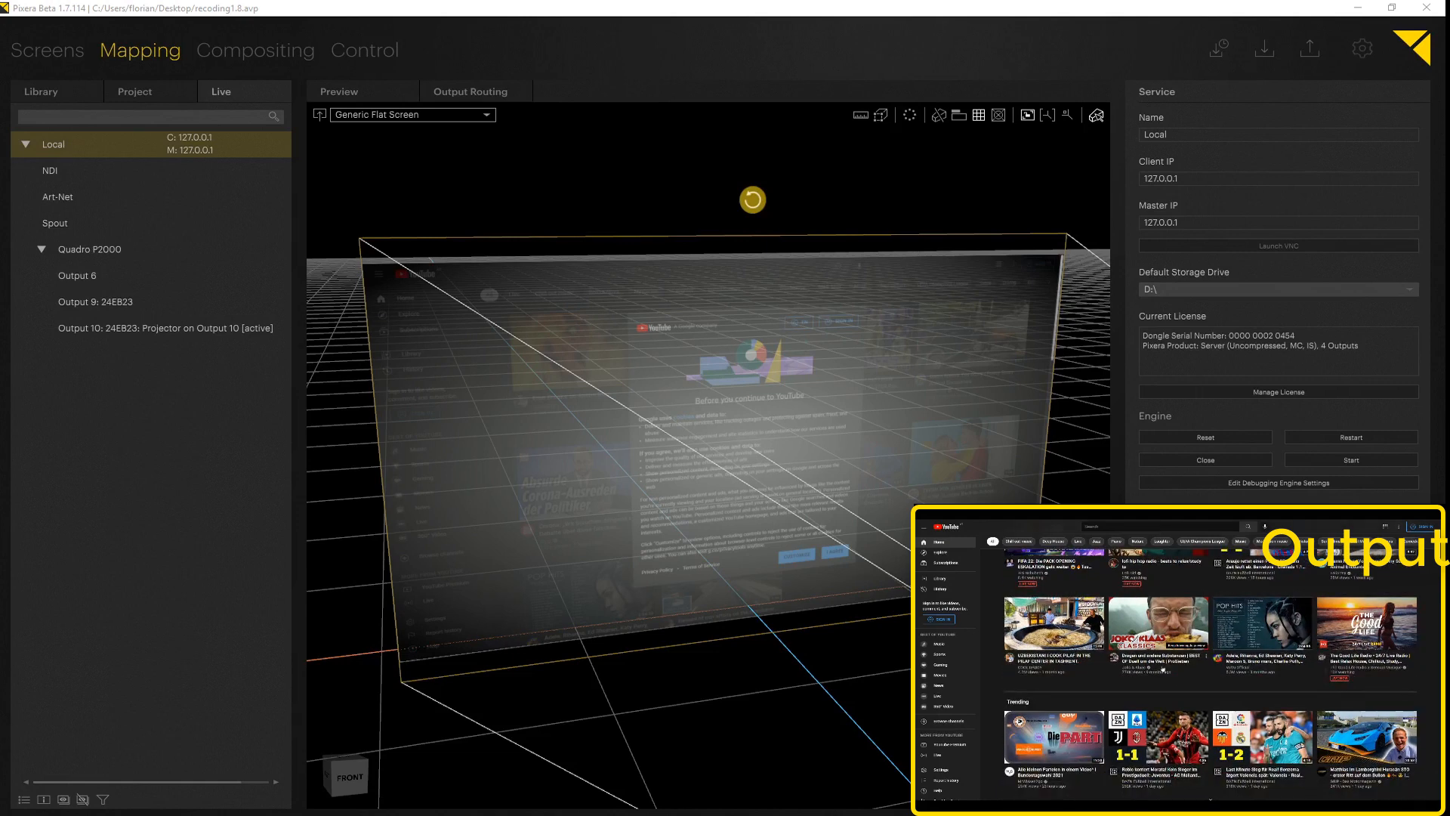
{"action": "left_click", "coordinate": [1158, 714]}
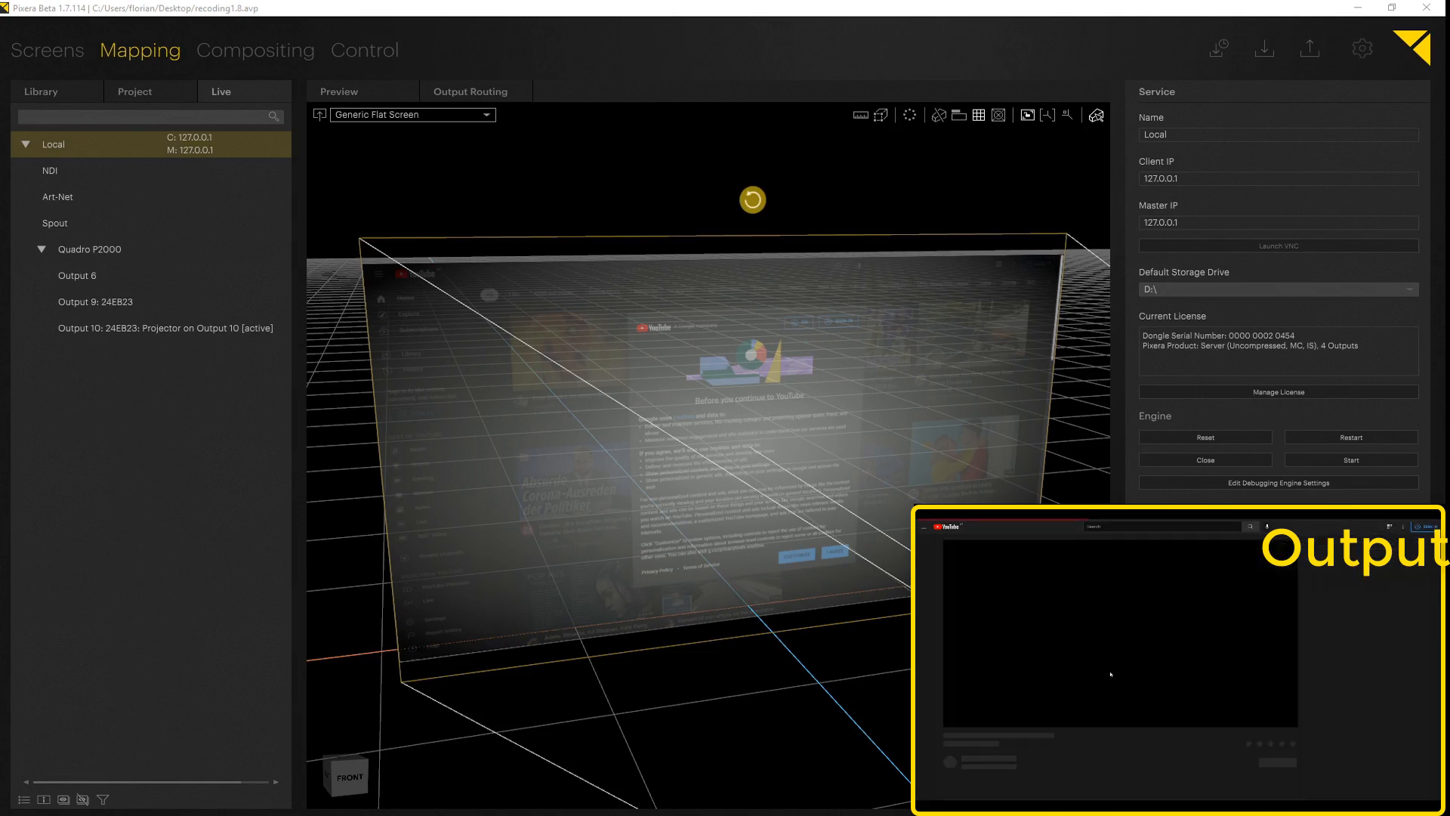
Return to compositing and assign LUT_Pixera.cube as the color transformation look-up table of Picture 3.jpg
{"action": "left_click", "coordinate": [281, 52]}
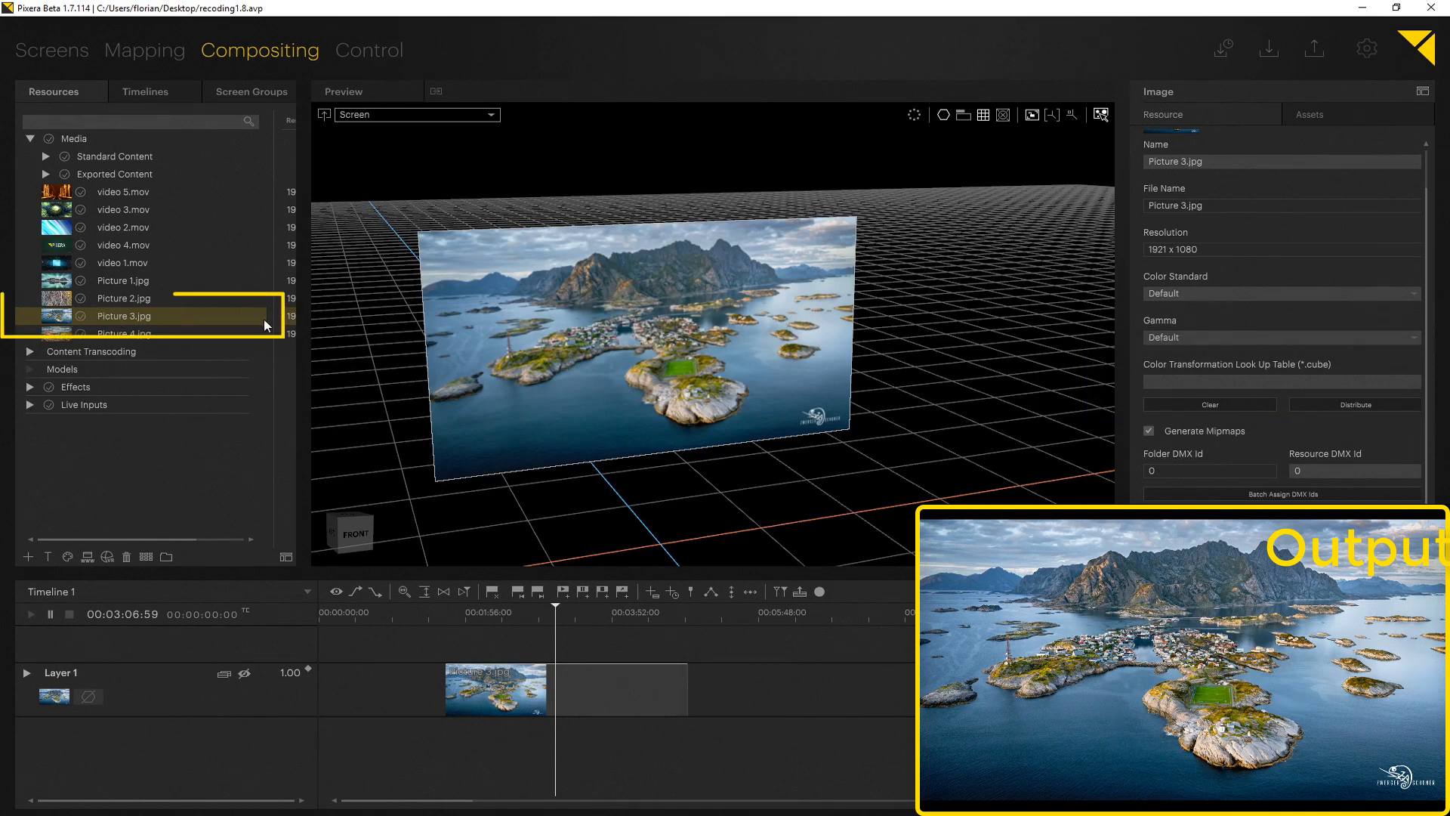
{"action": "left_click", "coordinate": [1222, 383]}
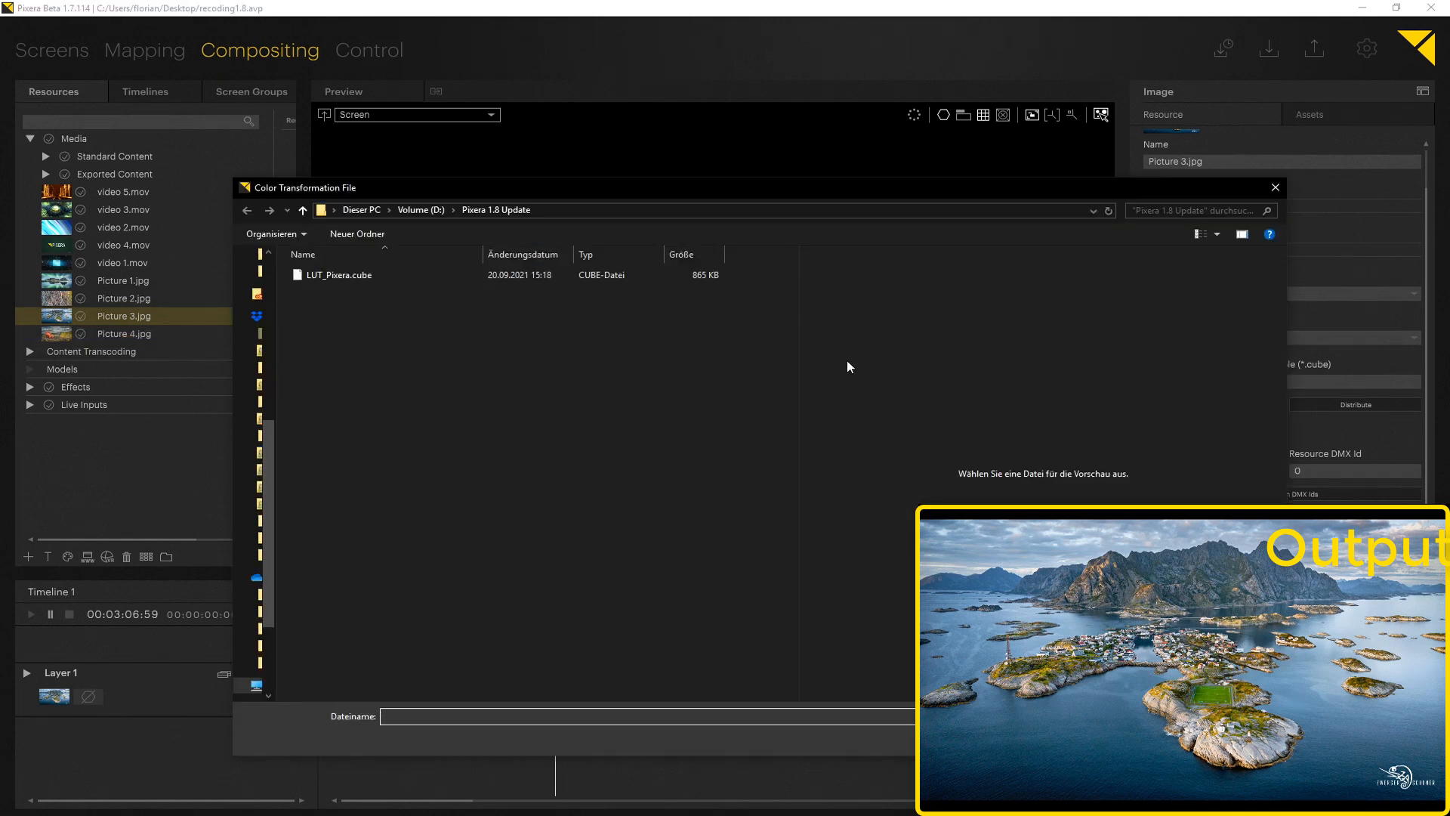
{"action": "left_click", "coordinate": [401, 278]}
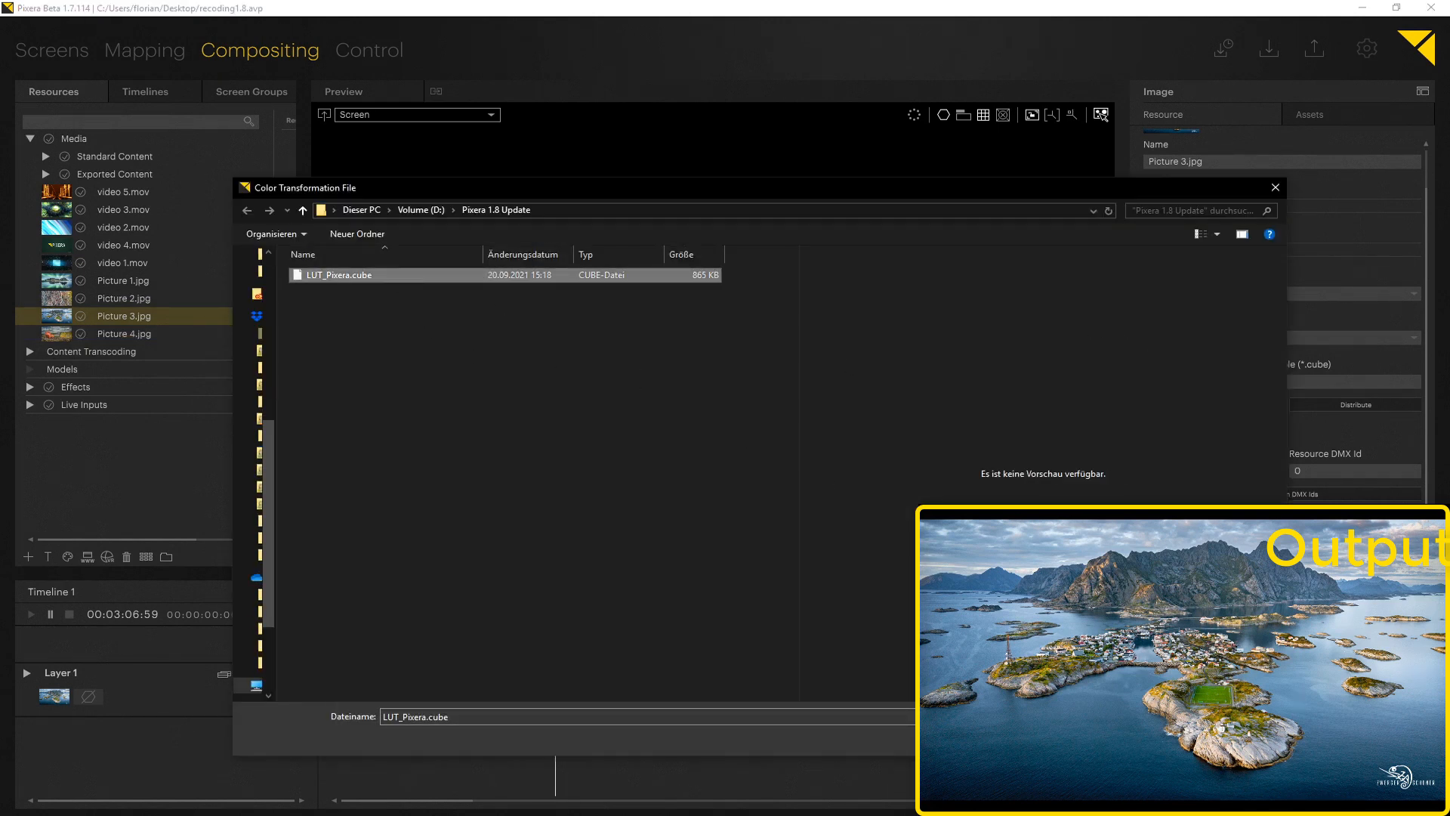
{"action": "key", "text": "Return"}
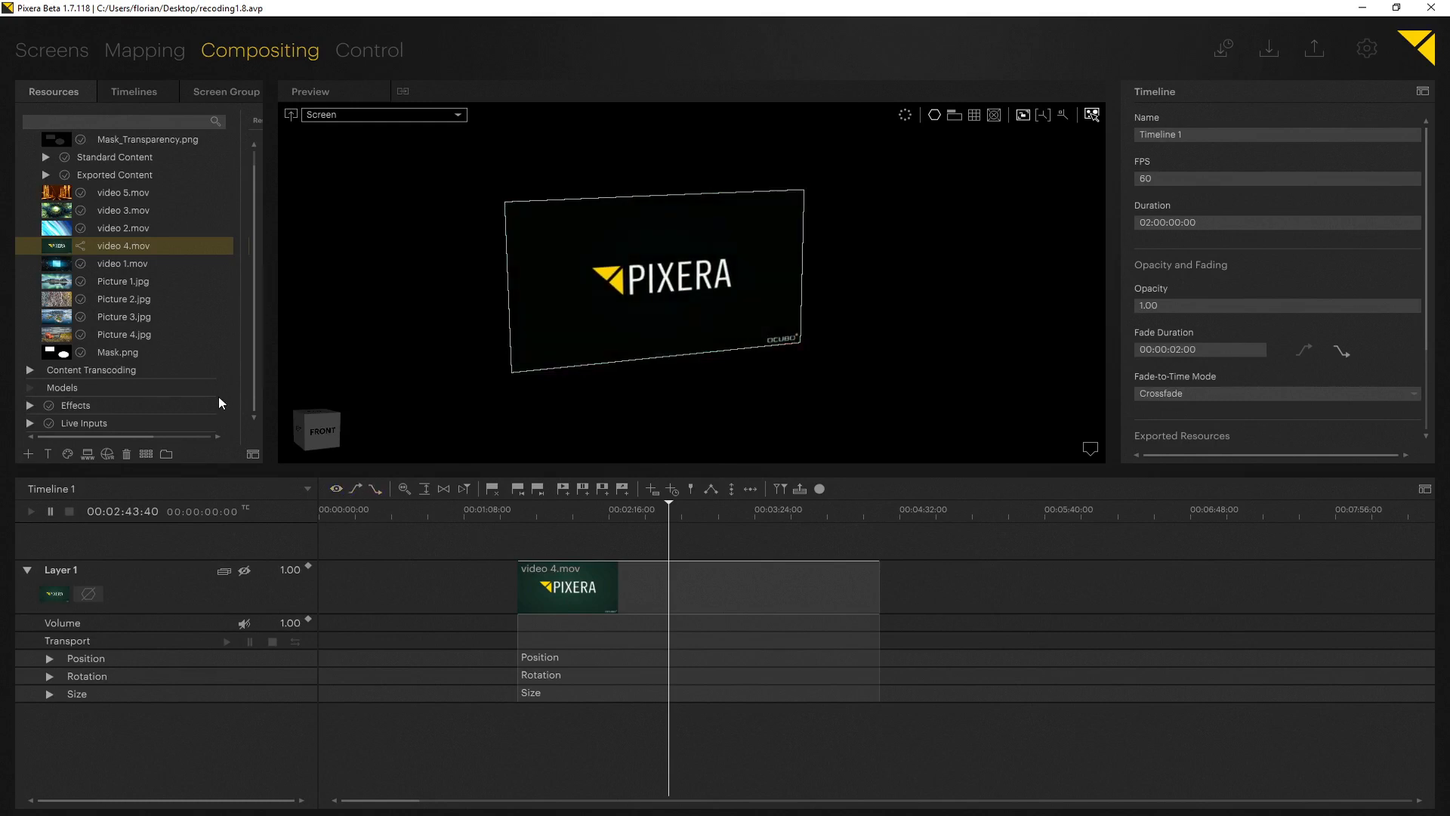
Filter the resources by "mas", add the MaskRGB effect to Layer 1 and expand its parameters
{"action": "left_click", "coordinate": [115, 123]}
{"action": "type", "text": "mas"}
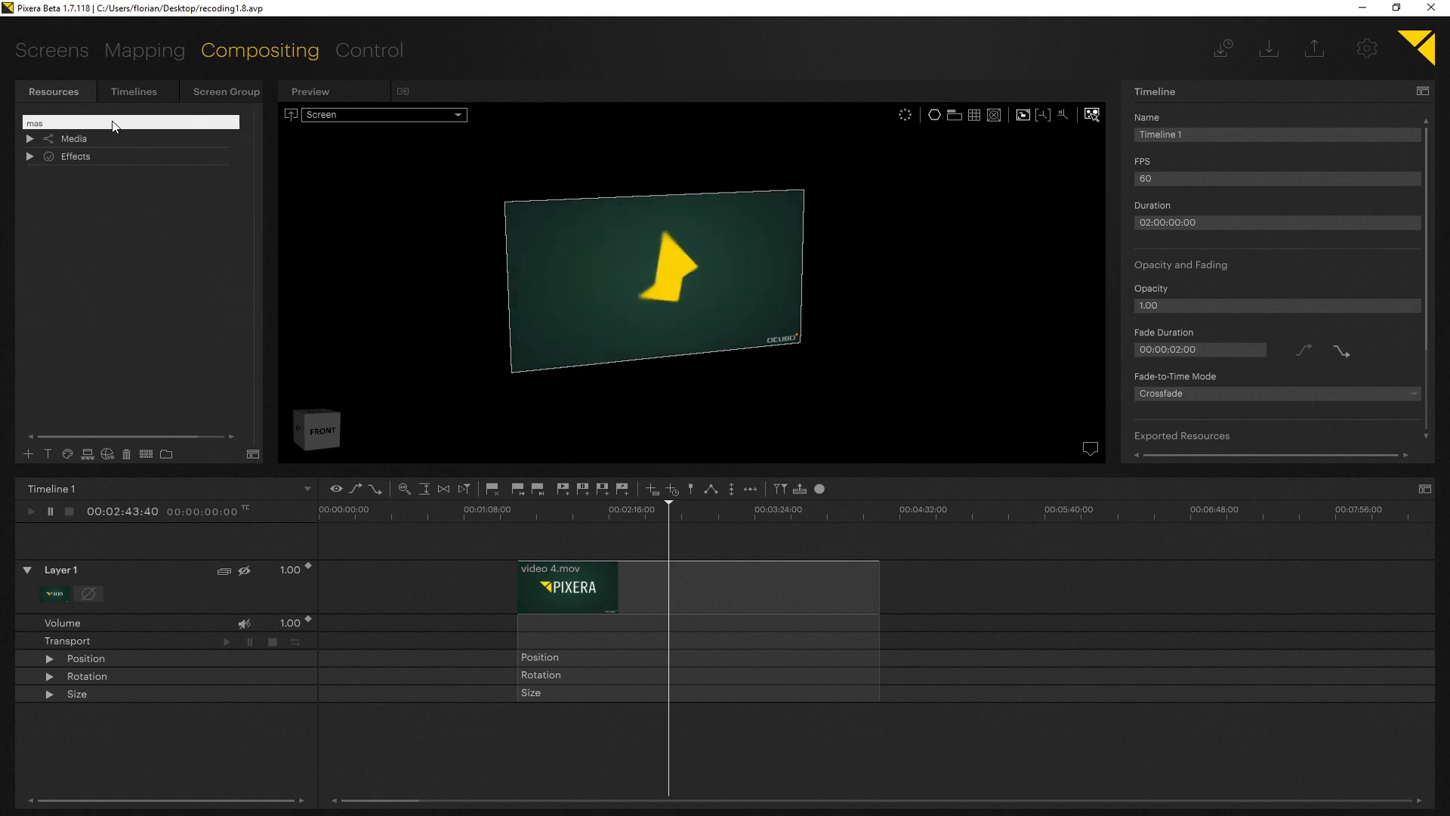
{"action": "type", "text": "rk"}
{"action": "key", "text": "BackSpace"}
{"action": "key", "text": "BackSpace"}
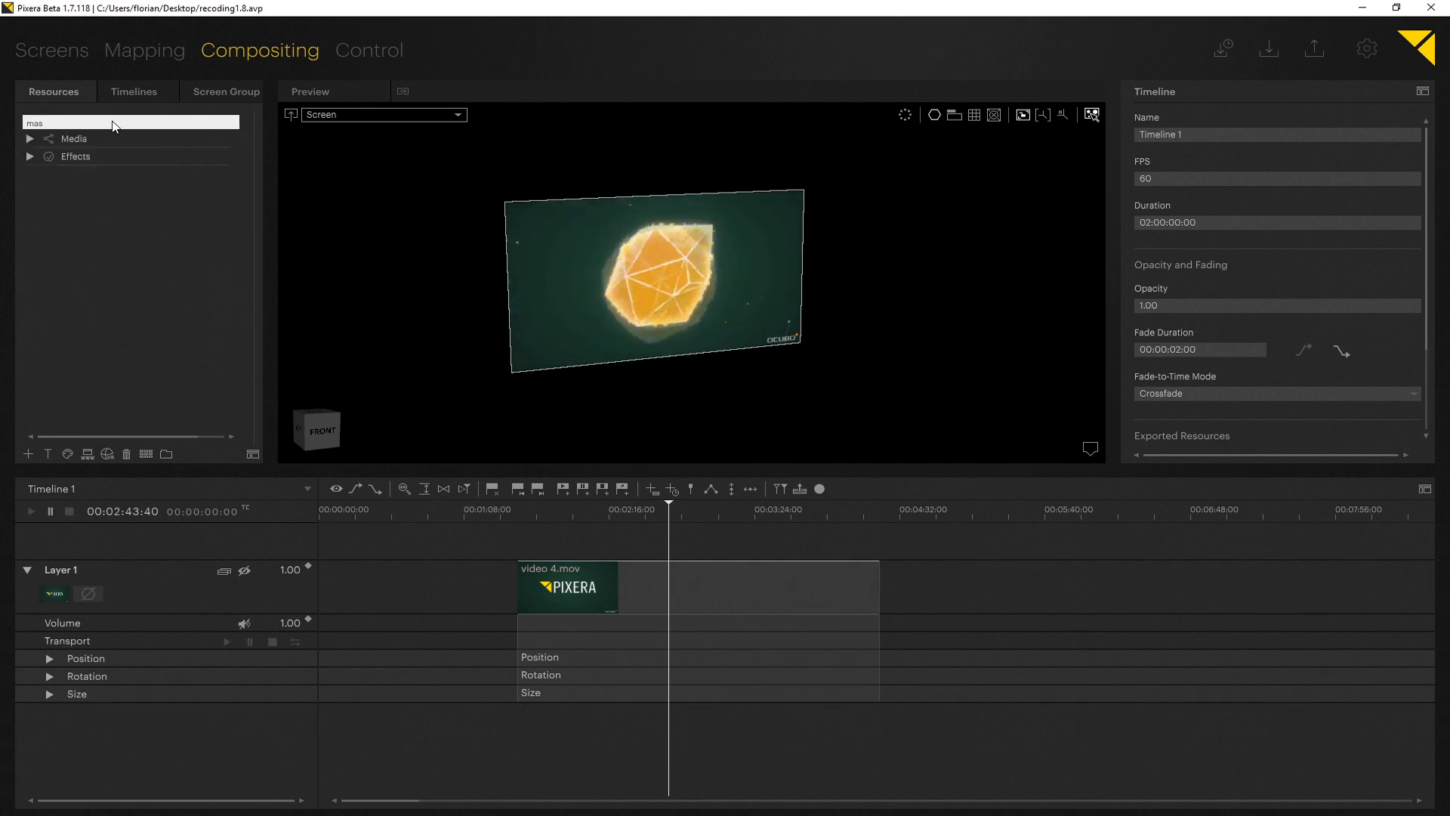
{"action": "left_click", "coordinate": [31, 157]}
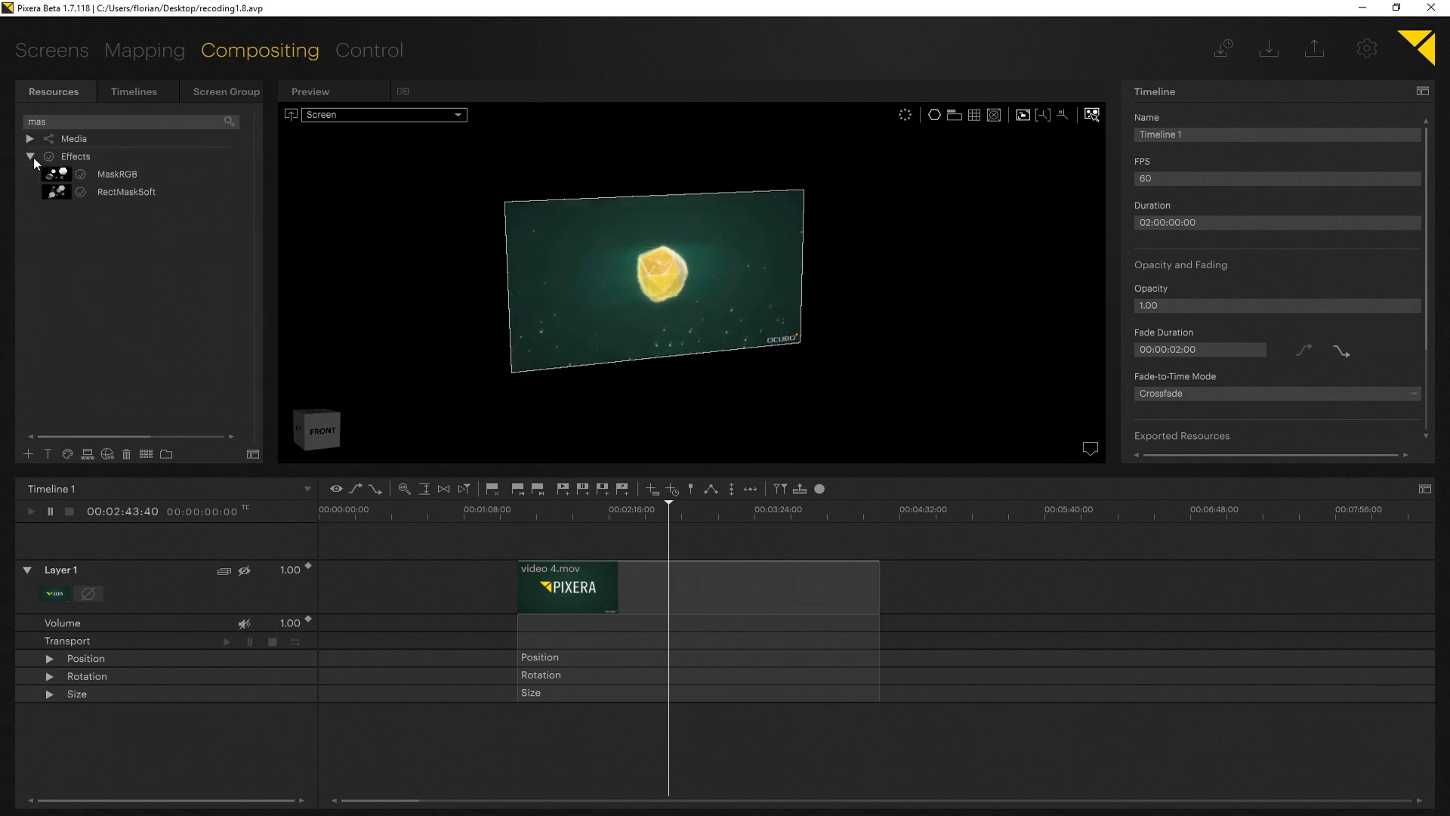
{"action": "left_click", "coordinate": [59, 182]}
{"action": "left_click_drag", "start_coordinate": [54, 180], "coordinate": [113, 594]}
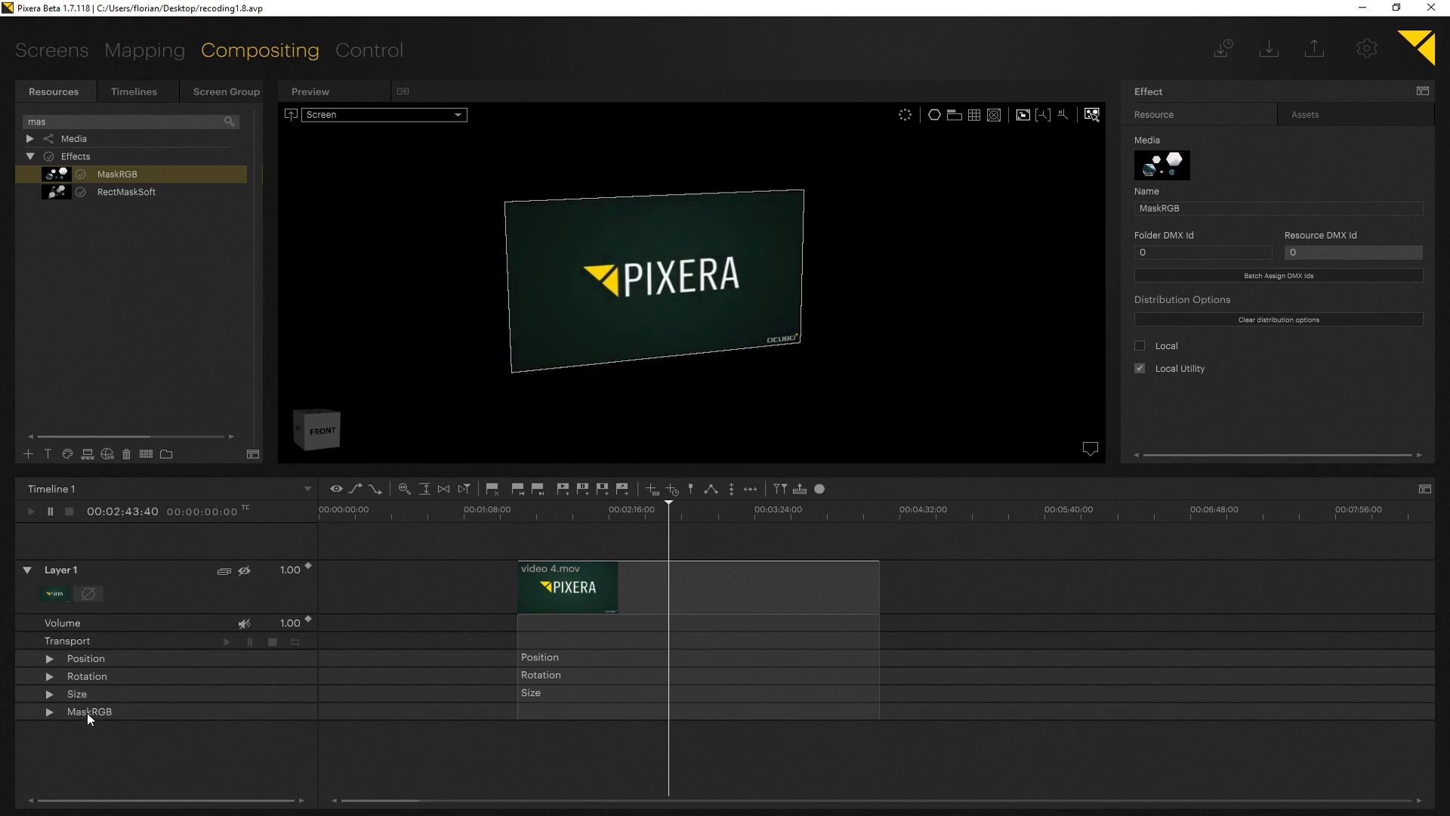
{"action": "left_click", "coordinate": [49, 711]}
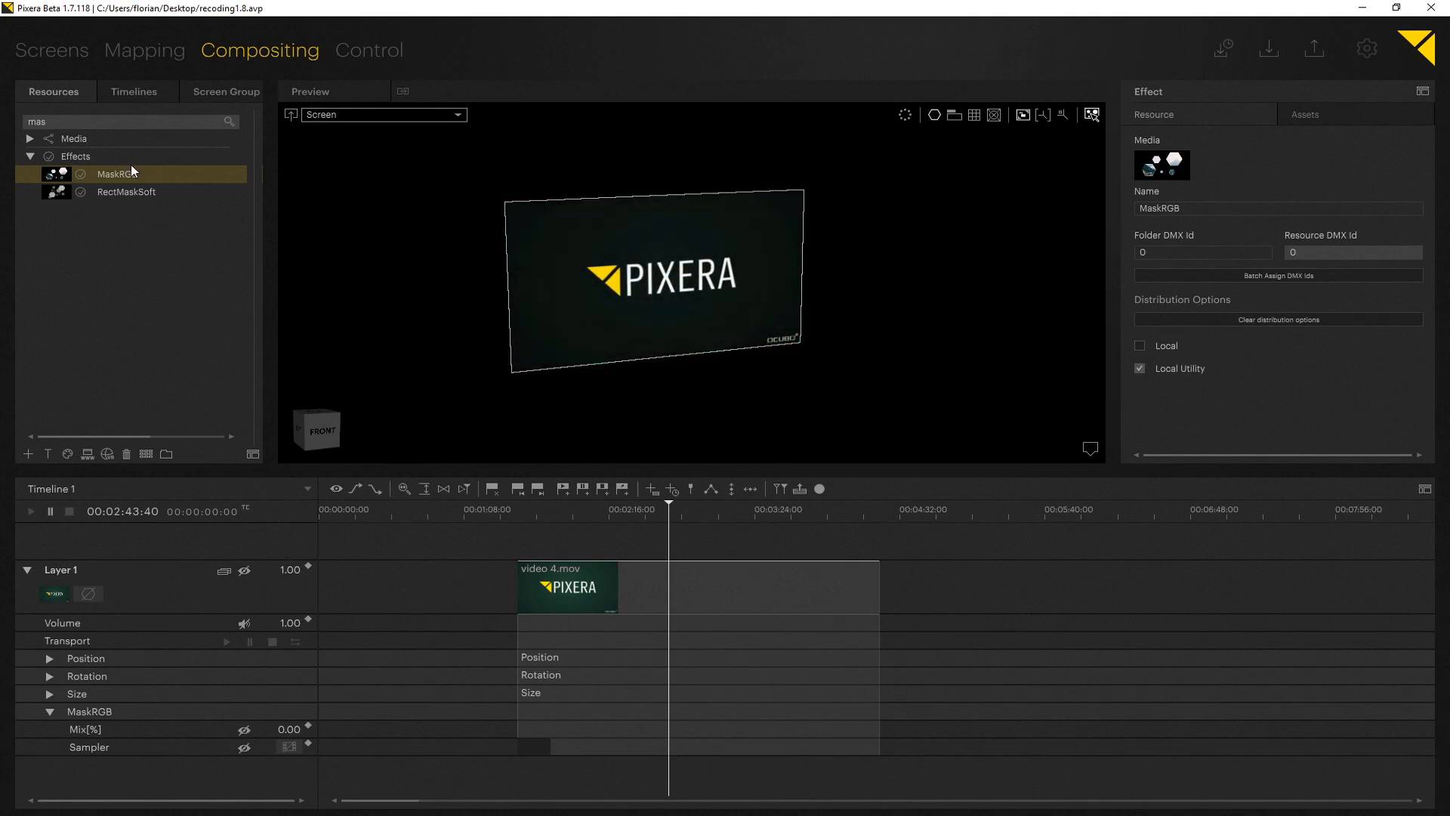
Assign Mask.png to the Sampler parameter of Layer 1's MaskRGB effect and store the value in the clip
{"action": "left_click", "coordinate": [31, 138]}
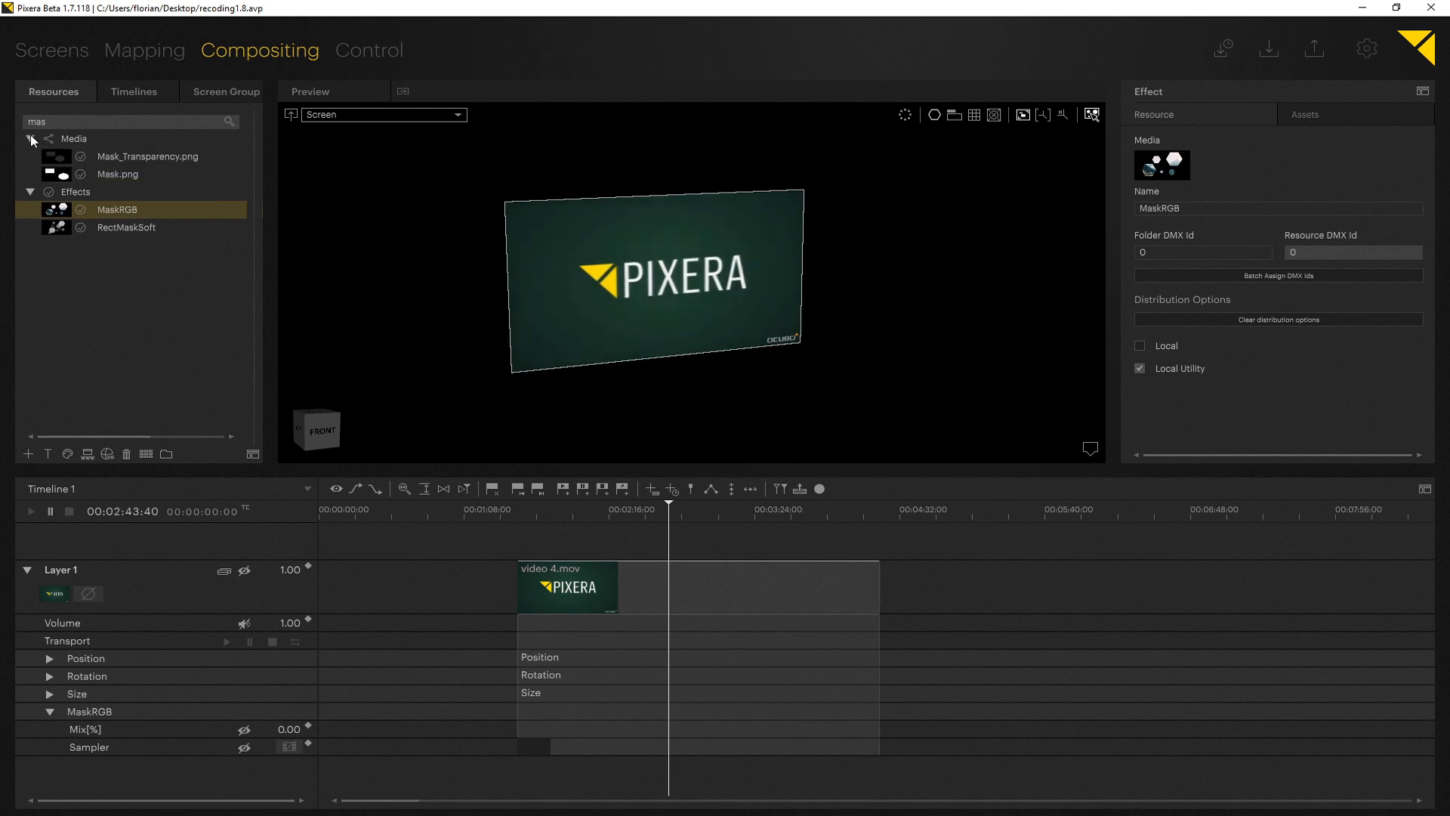
{"action": "left_click", "coordinate": [69, 176]}
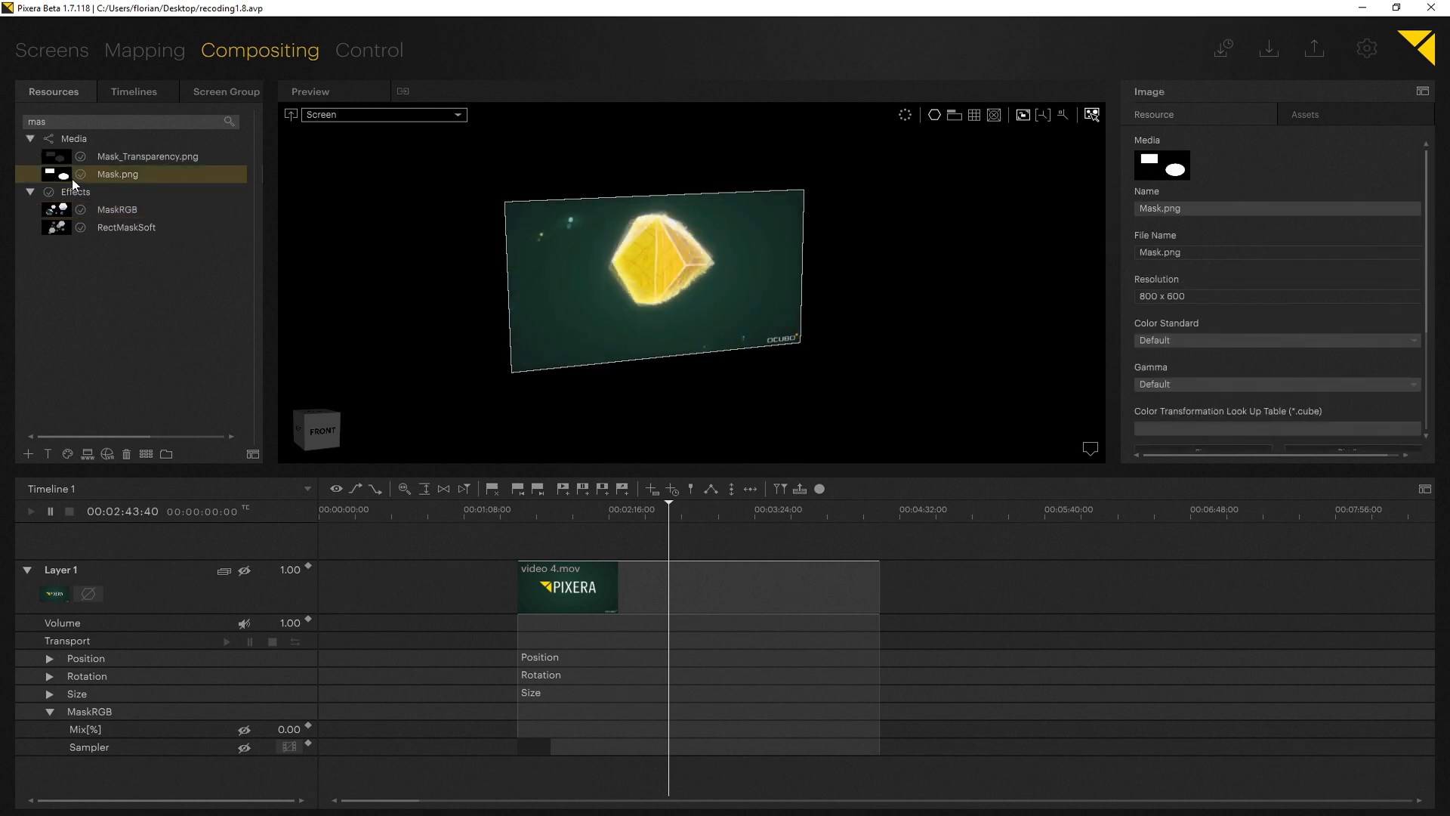
{"action": "left_click_drag", "start_coordinate": [59, 172], "coordinate": [290, 752]}
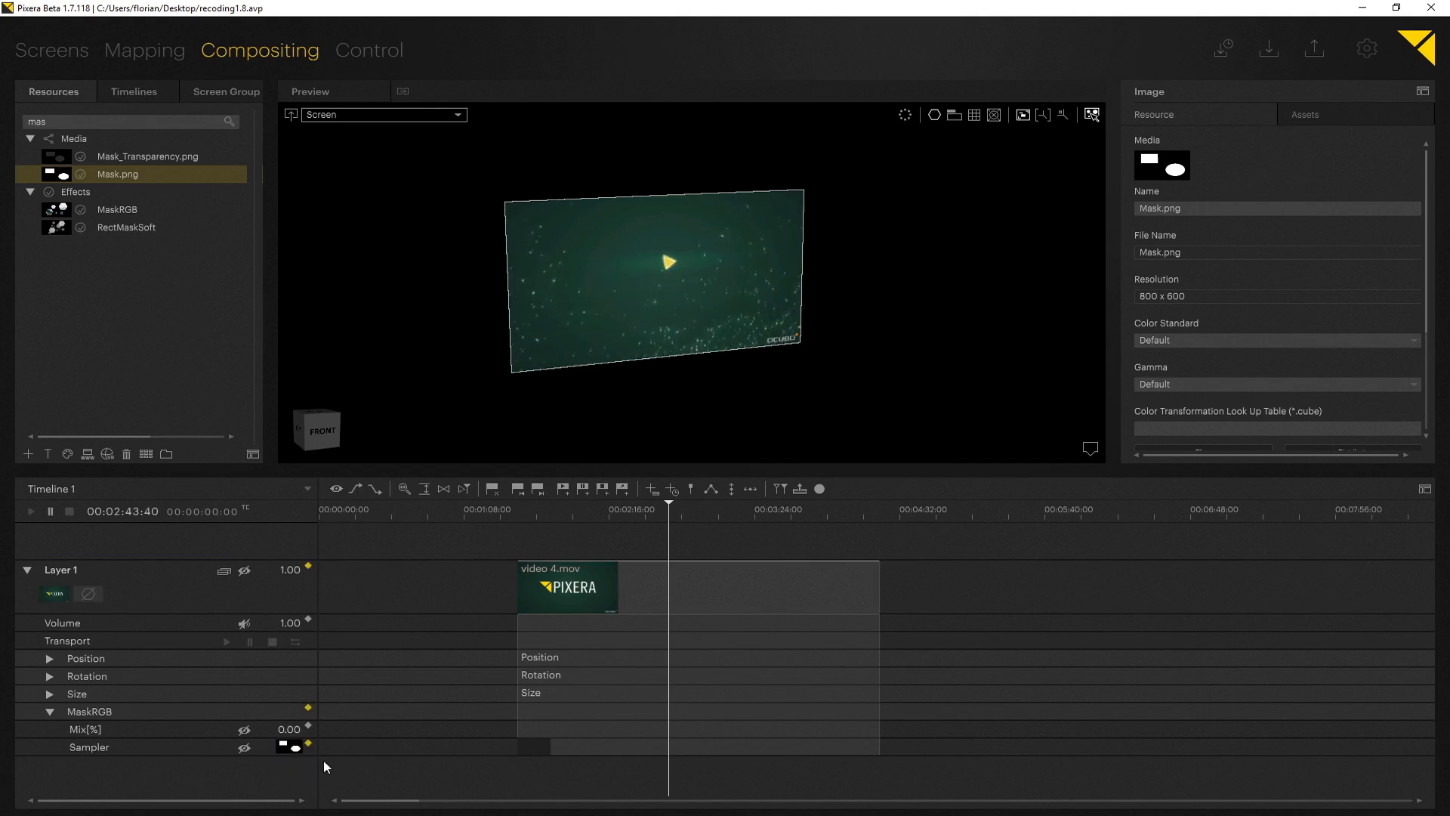
{"action": "left_click", "coordinate": [308, 743]}
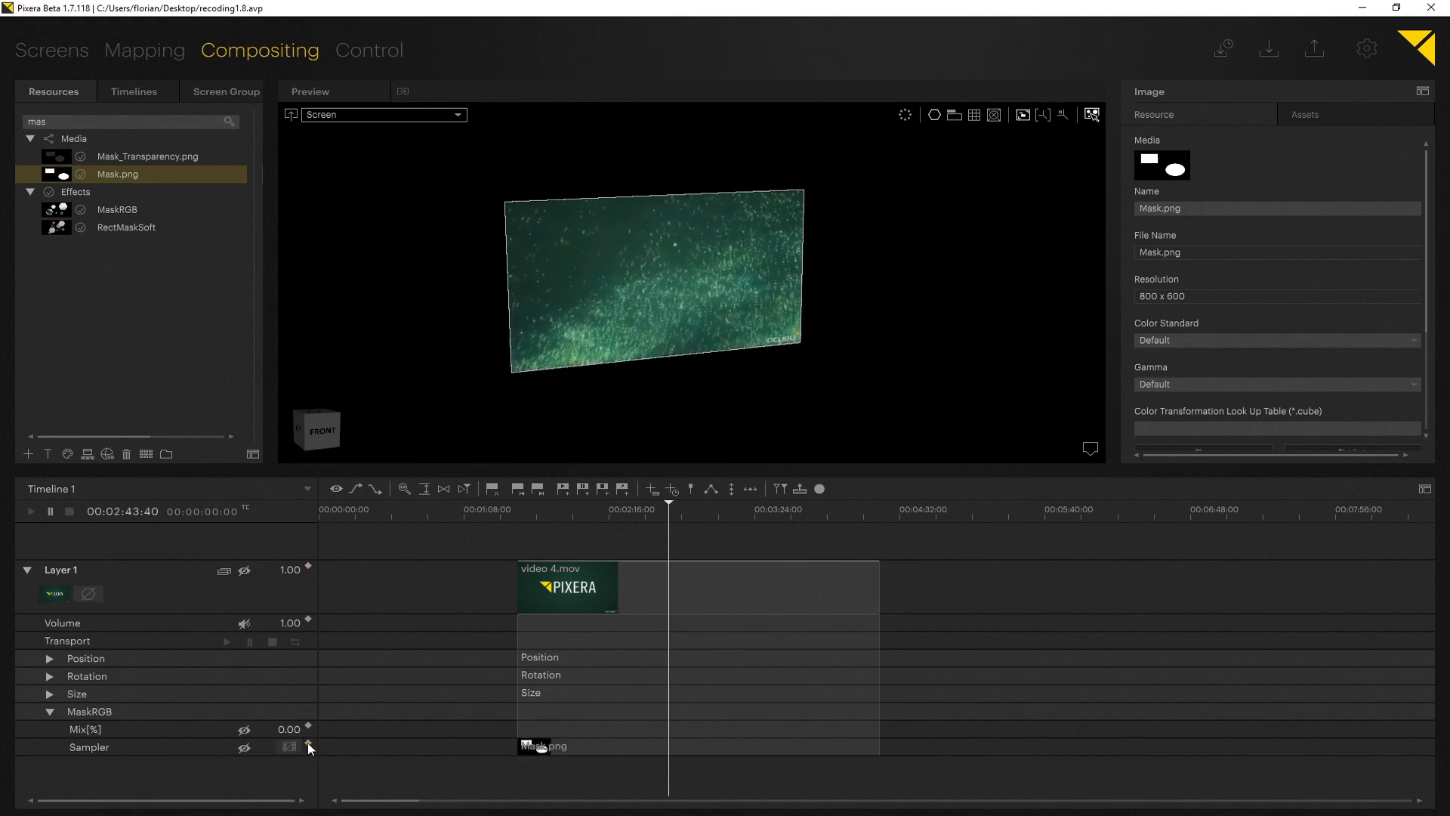
Set the Mix value of Layer 1's MaskRGB effect to 100 %
{"action": "double_click", "coordinate": [288, 731]}
{"action": "type", "text": "100"}
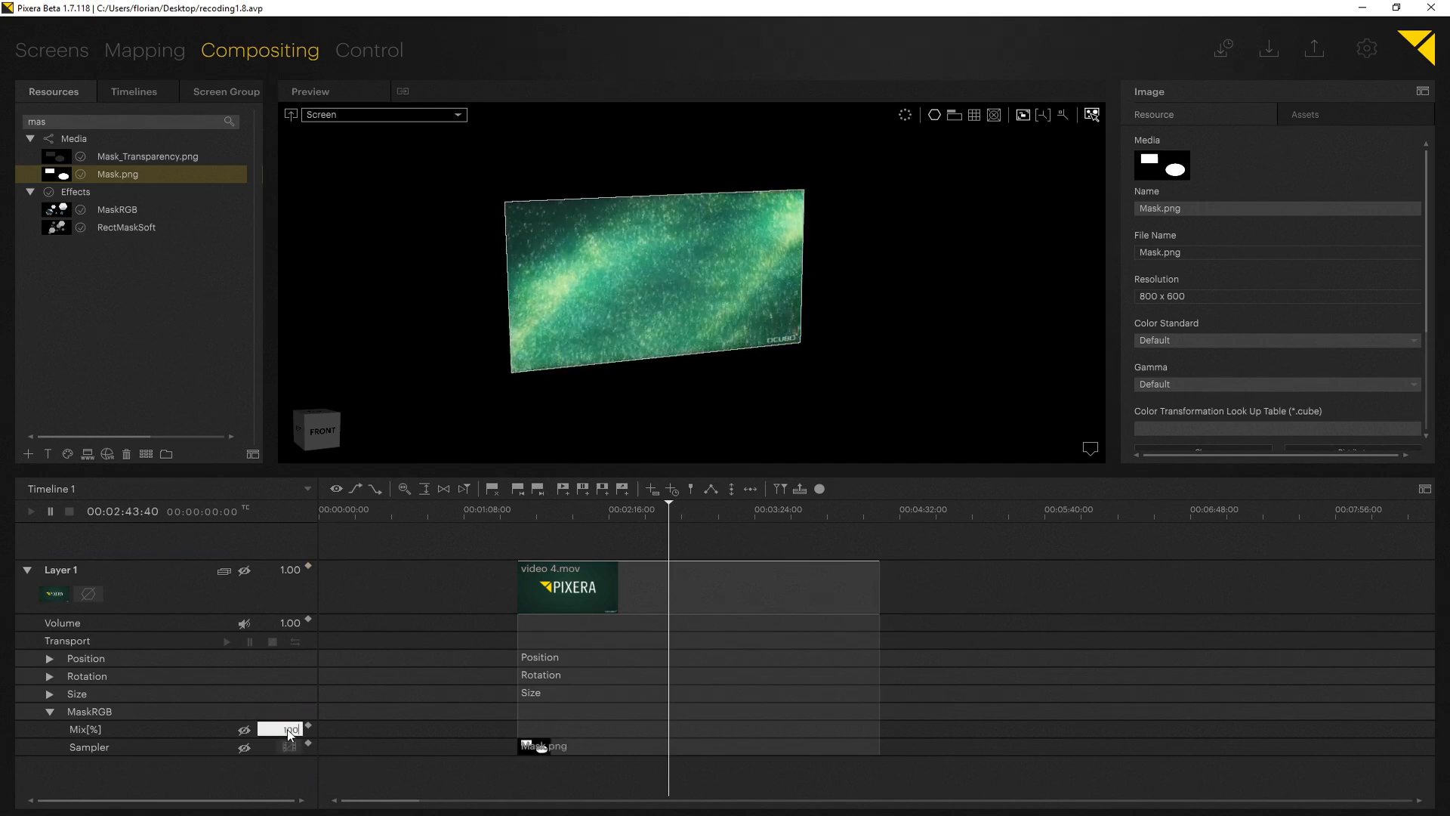
{"action": "key", "text": "Return"}
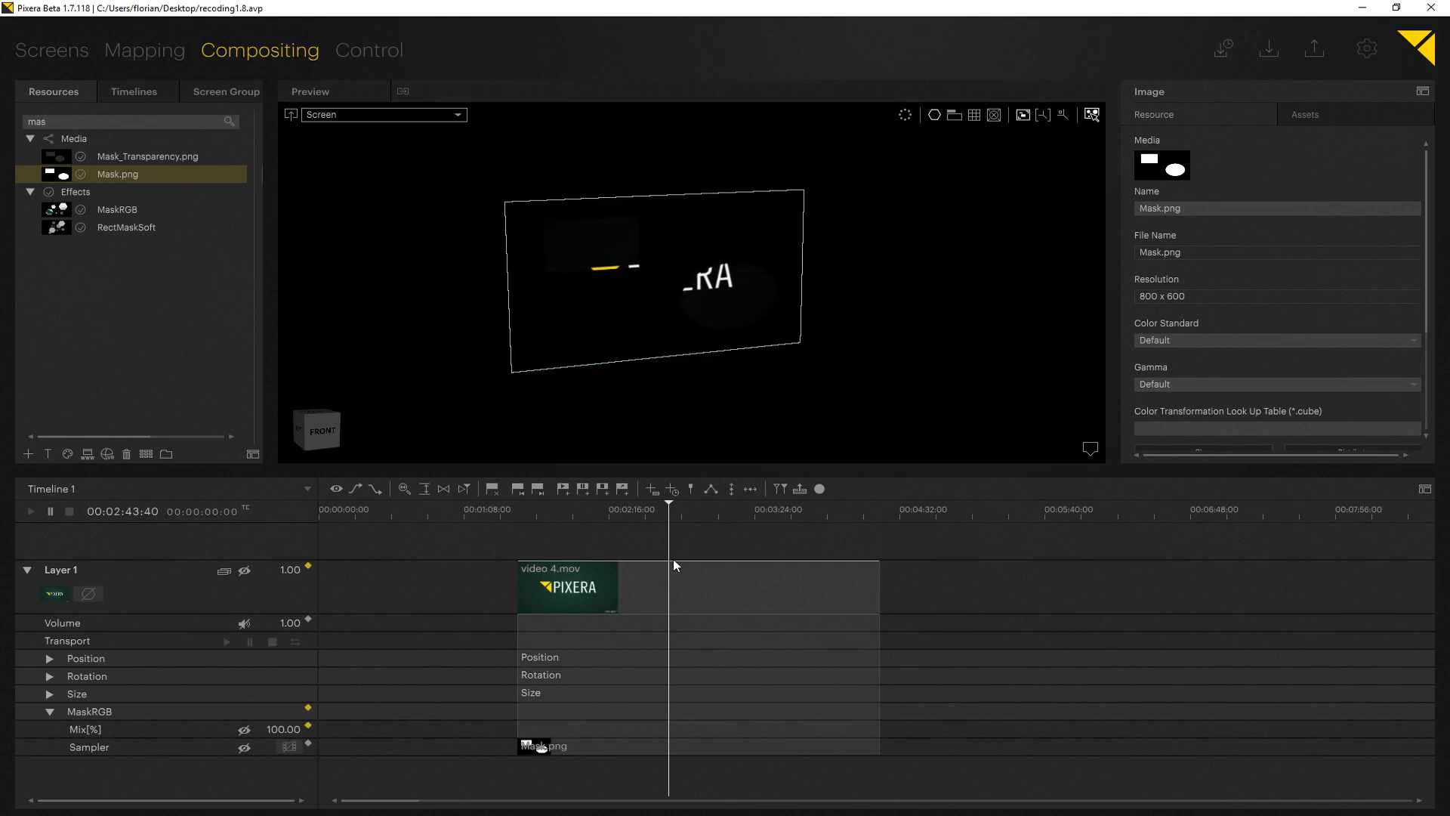
Assign the HD Pro Webcam C920 live input from the local DirectShow inputs to the Sampler of Layer 1's MaskRGB effect
{"action": "mouse_move", "coordinate": [669, 507]}
{"action": "left_mouse_down"}
{"action": "mouse_move", "coordinate": [556, 519]}
{"action": "mouse_move", "coordinate": [683, 524]}
{"action": "left_mouse_up"}
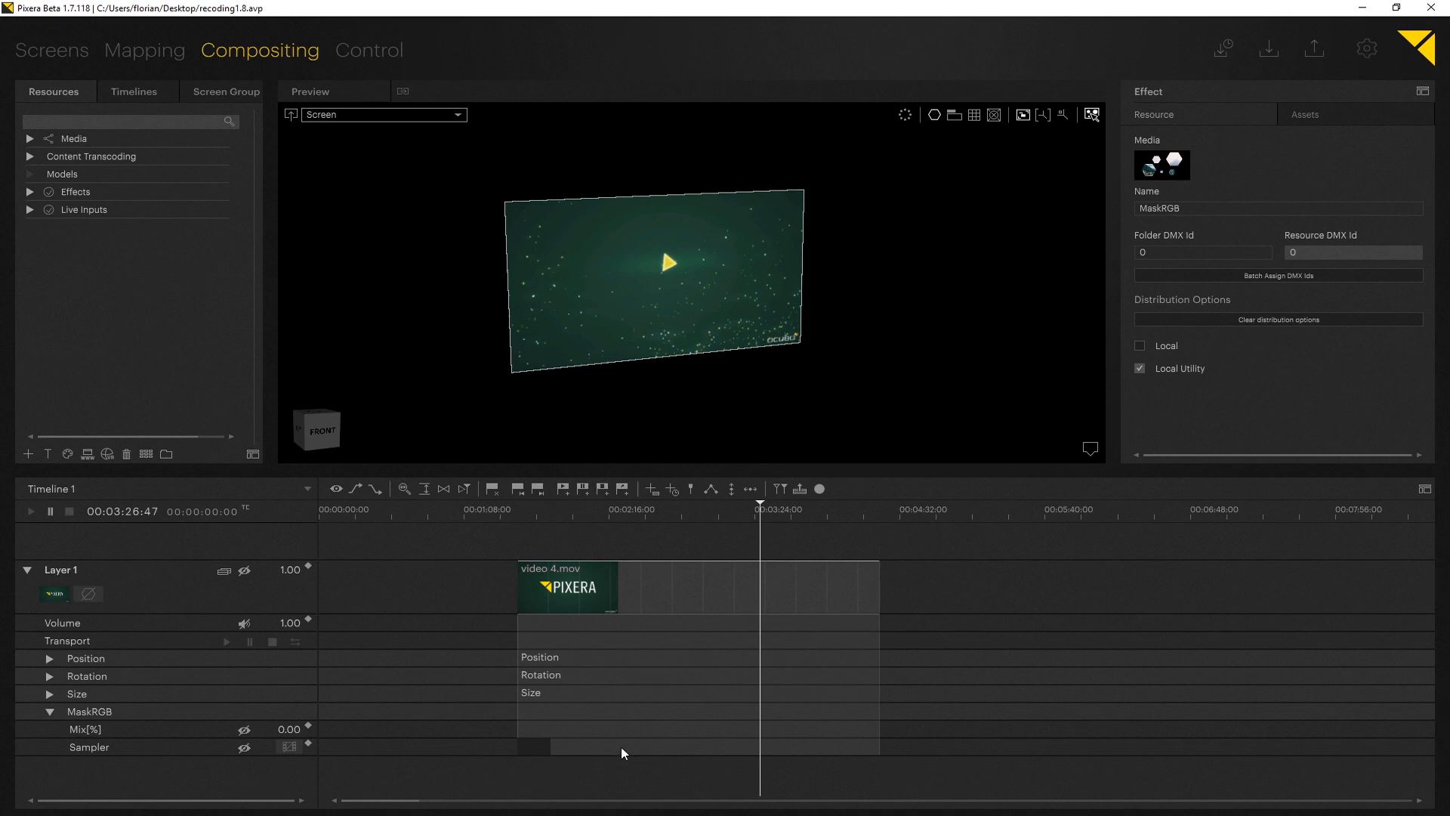
{"action": "left_click", "coordinate": [28, 210]}
{"action": "left_click", "coordinate": [45, 228]}
{"action": "left_click", "coordinate": [61, 246]}
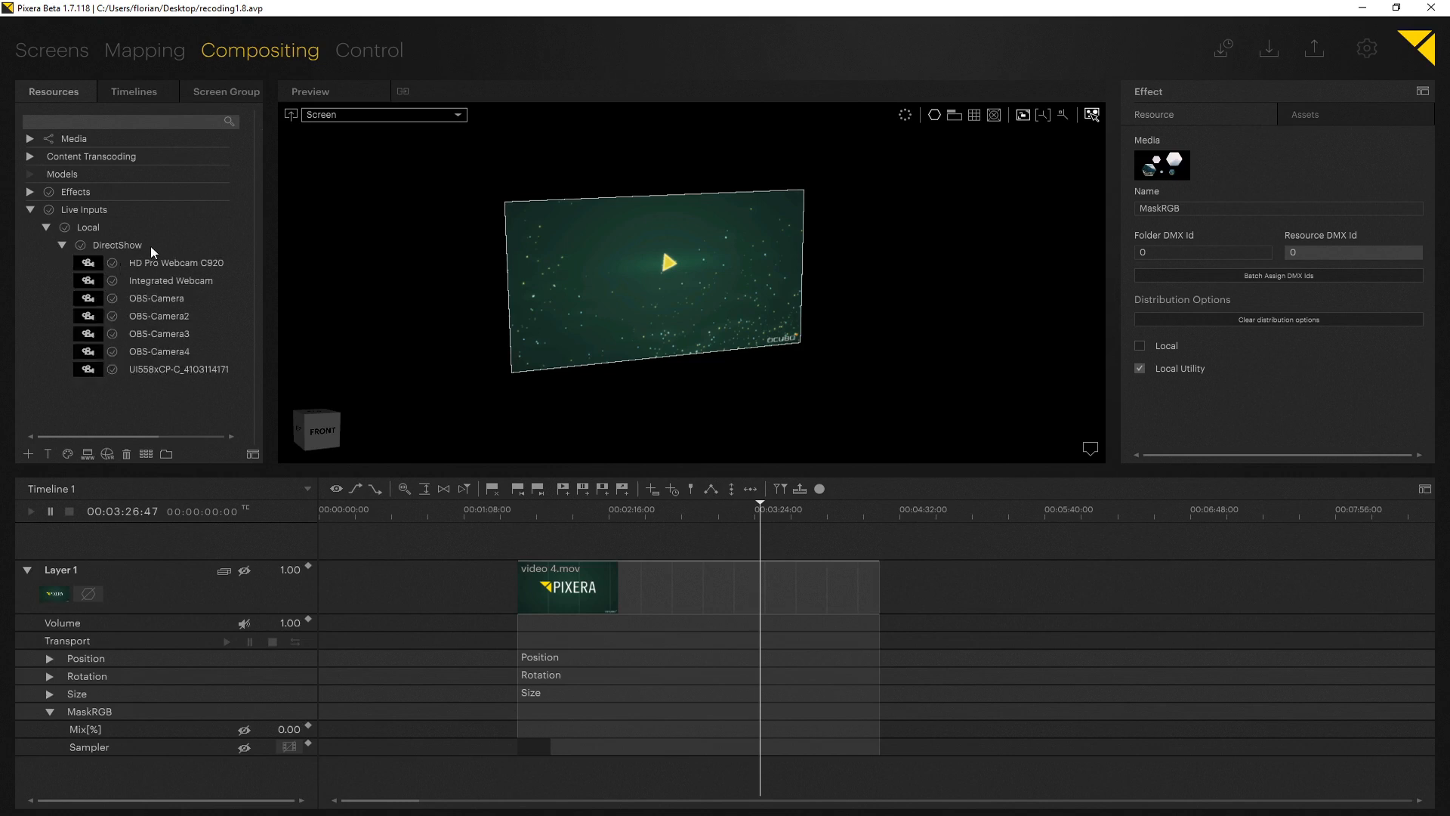
{"action": "left_click", "coordinate": [106, 264]}
{"action": "left_click_drag", "start_coordinate": [87, 266], "coordinate": [544, 743]}
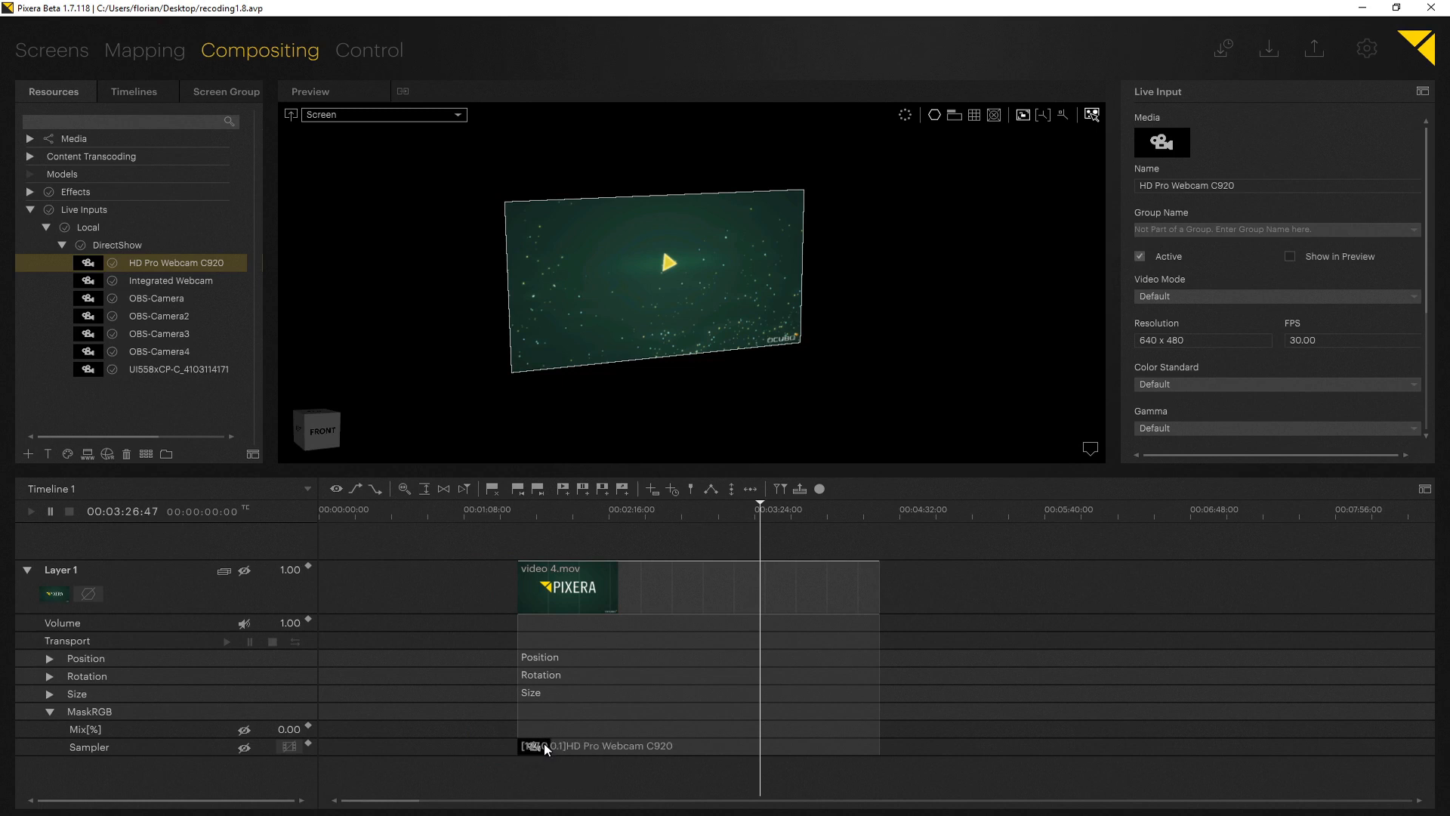
Set the MaskRGB Mix value to 100 % at about 00:02:15 and play the timeline to preview the live input mask
{"action": "left_click_drag", "start_coordinate": [748, 544], "coordinate": [612, 535]}
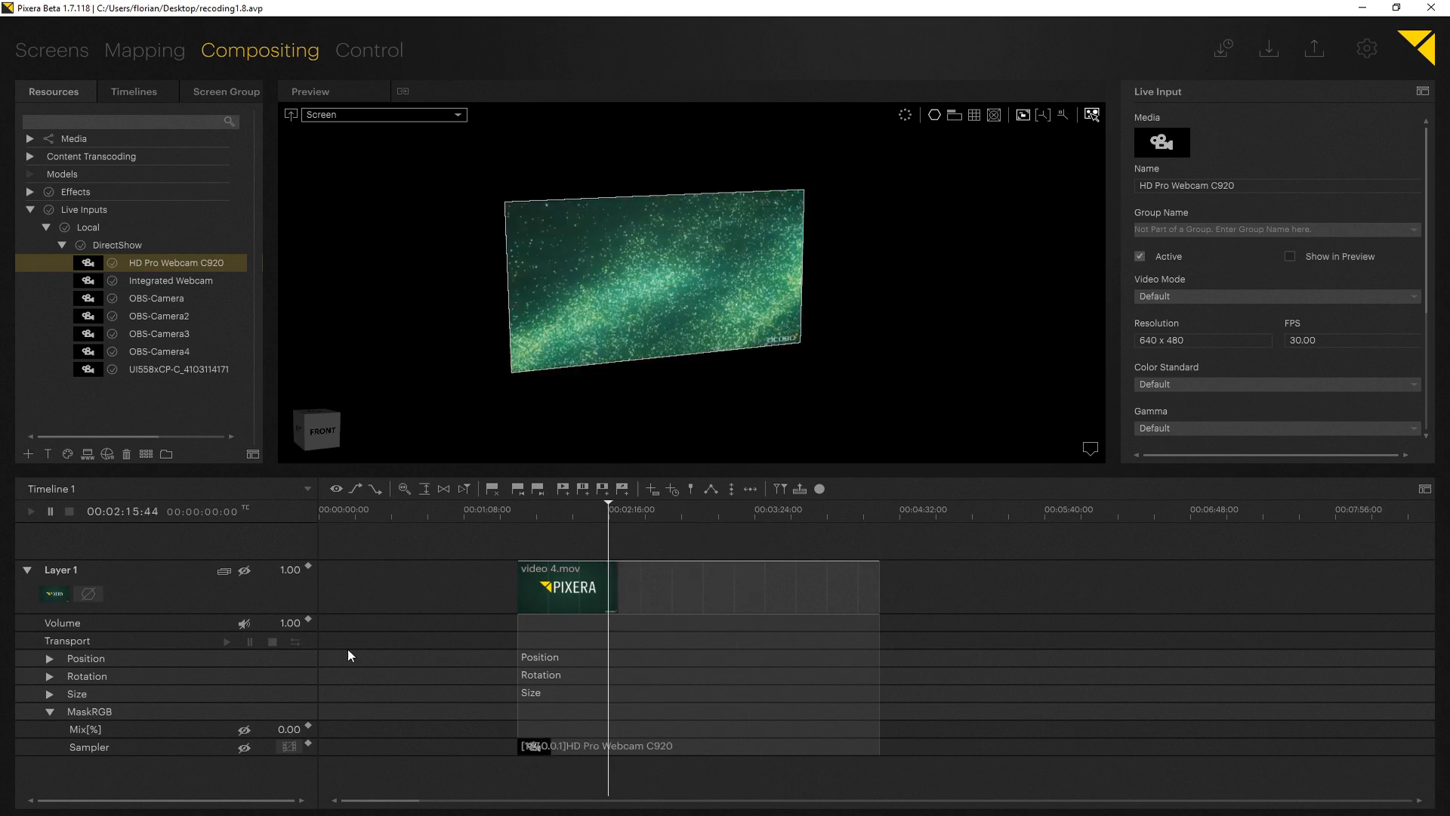
{"action": "type", "text": "10"}
{"action": "key", "text": "Return"}
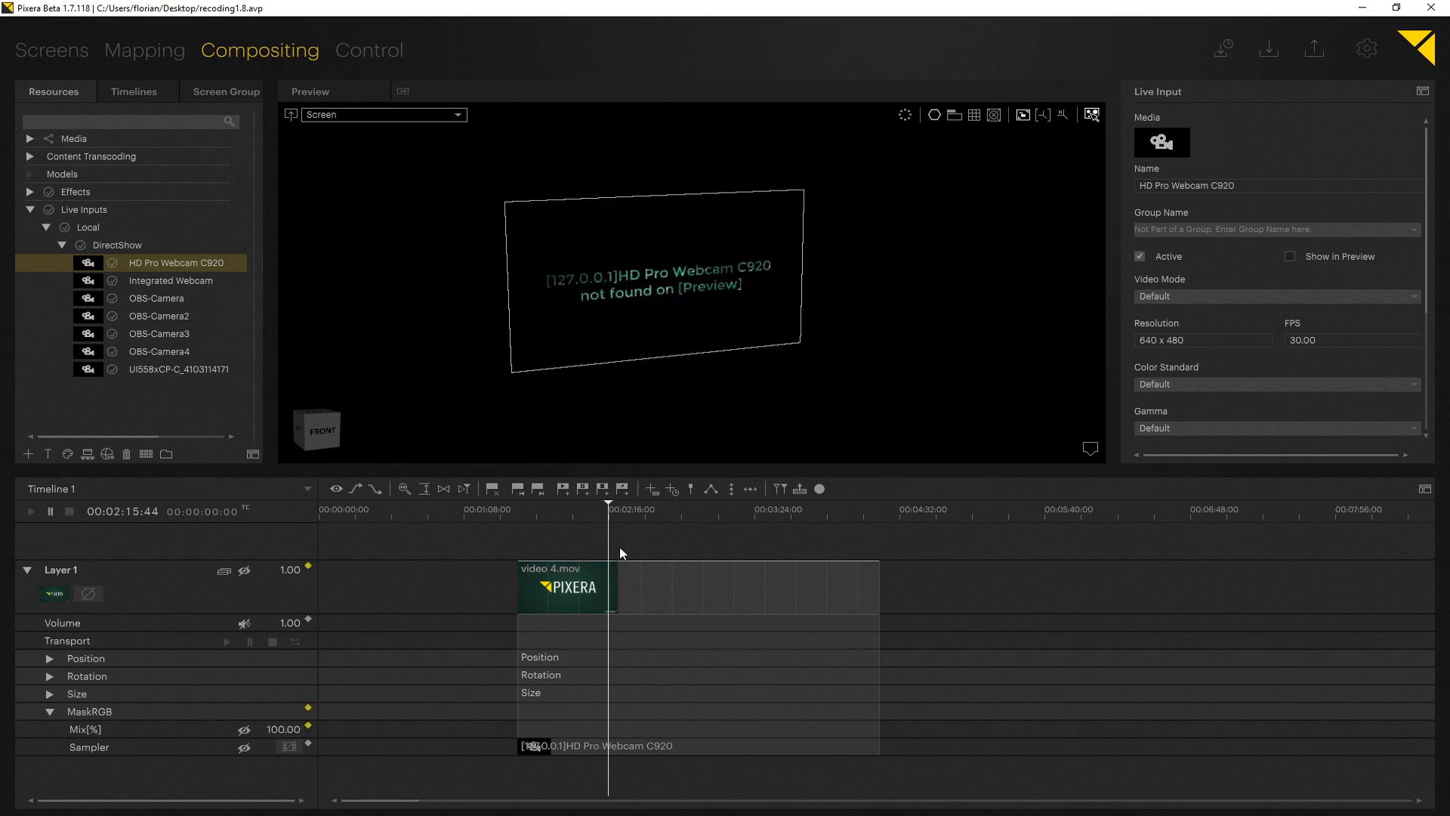
{"action": "key", "text": "space"}
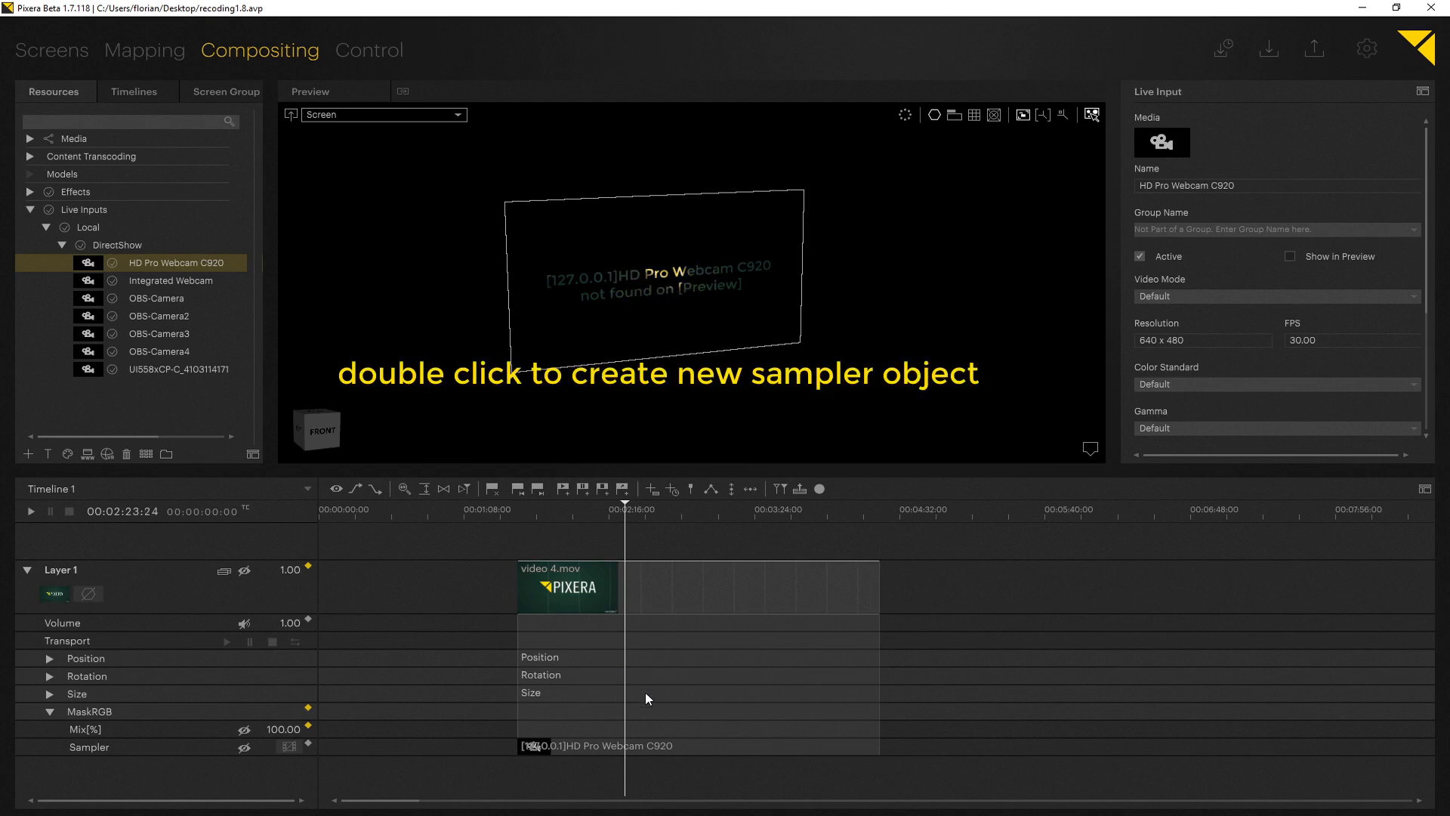
Create a second Sampler object after the webcam one, assign Mask.png to it and scrub the timeline across both masks
{"action": "double_click", "coordinate": [680, 746]}
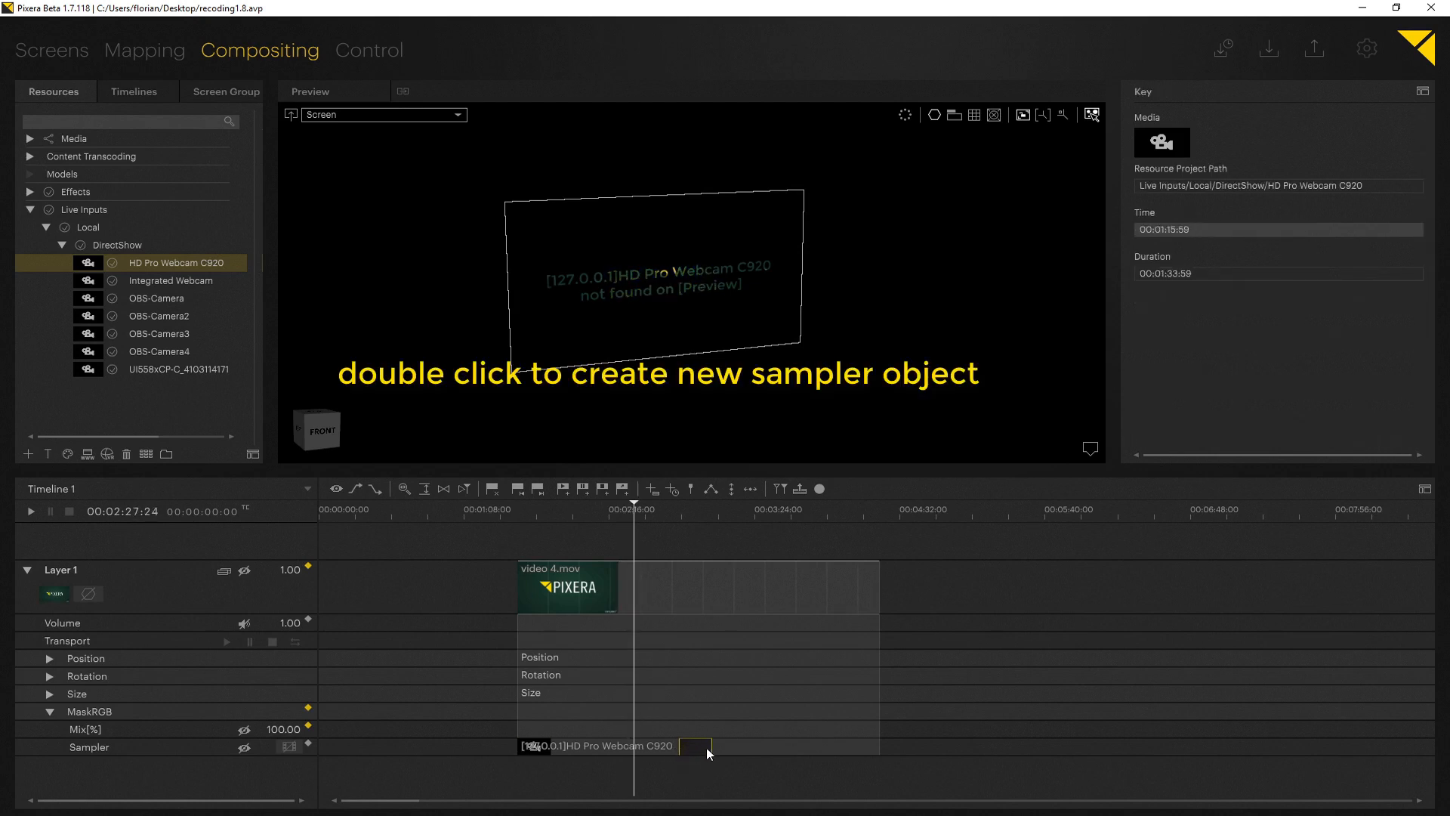
{"action": "left_click", "coordinate": [28, 139]}
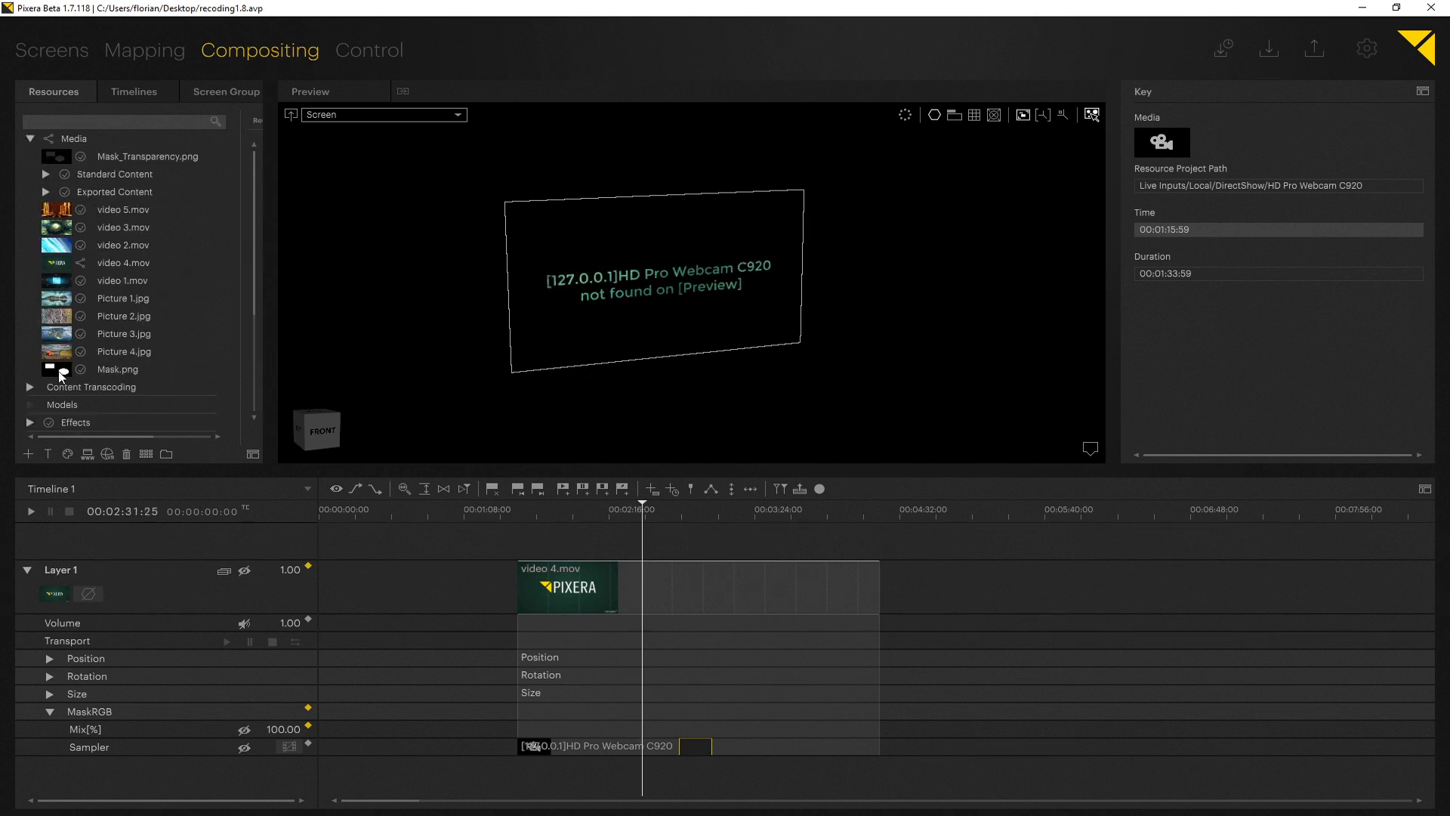
{"action": "left_click_drag", "start_coordinate": [62, 373], "coordinate": [696, 744]}
{"action": "left_click_drag", "start_coordinate": [642, 497], "coordinate": [701, 522]}
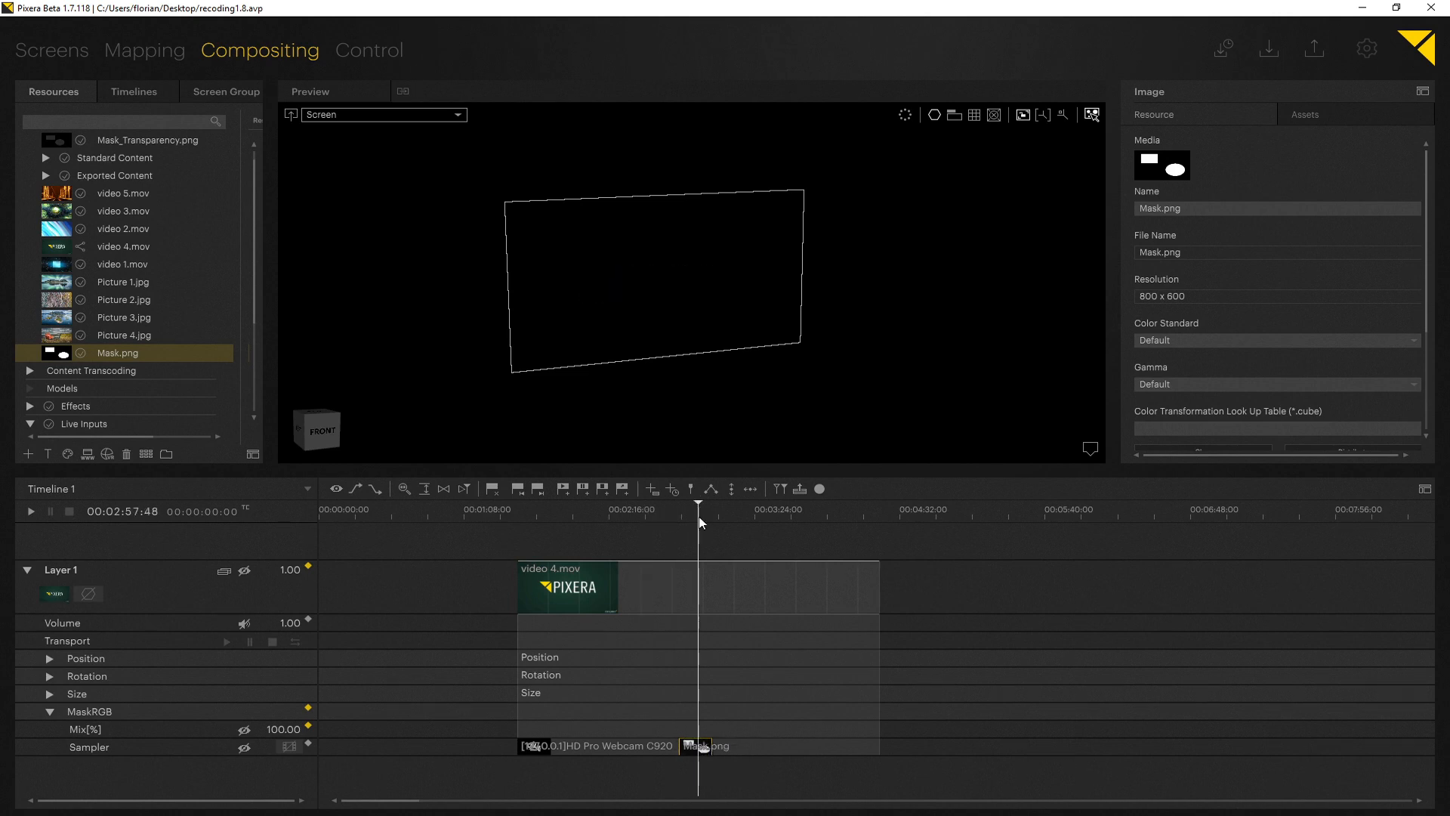
{"action": "left_click", "coordinate": [641, 509]}
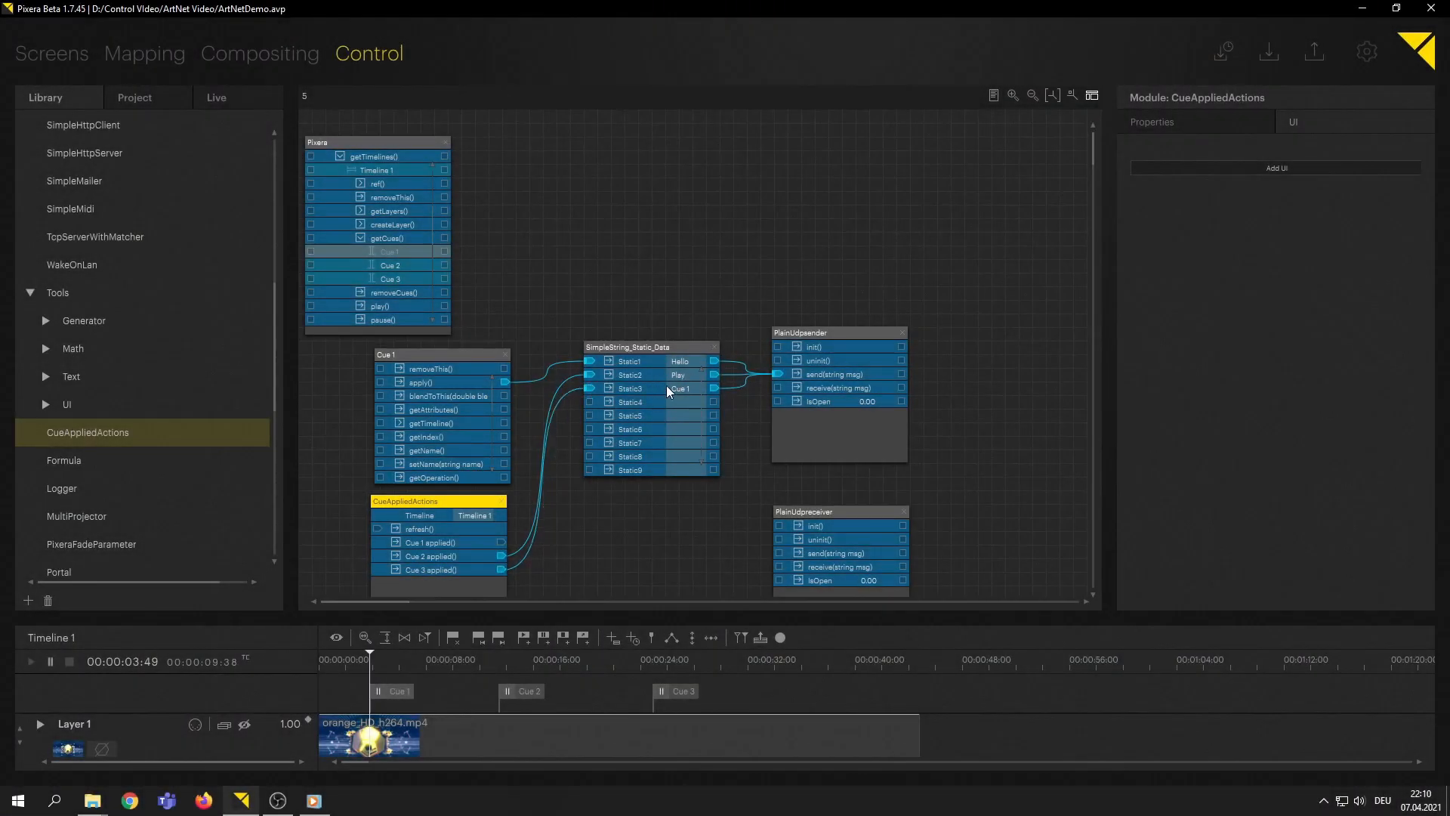
Nudge the CueAppliedActions module, initialise the PlainUdpsender and PlainUdpreceiver modules, and place the playhead just before Cue 2
{"action": "left_click_drag", "start_coordinate": [440, 500], "coordinate": [447, 499]}
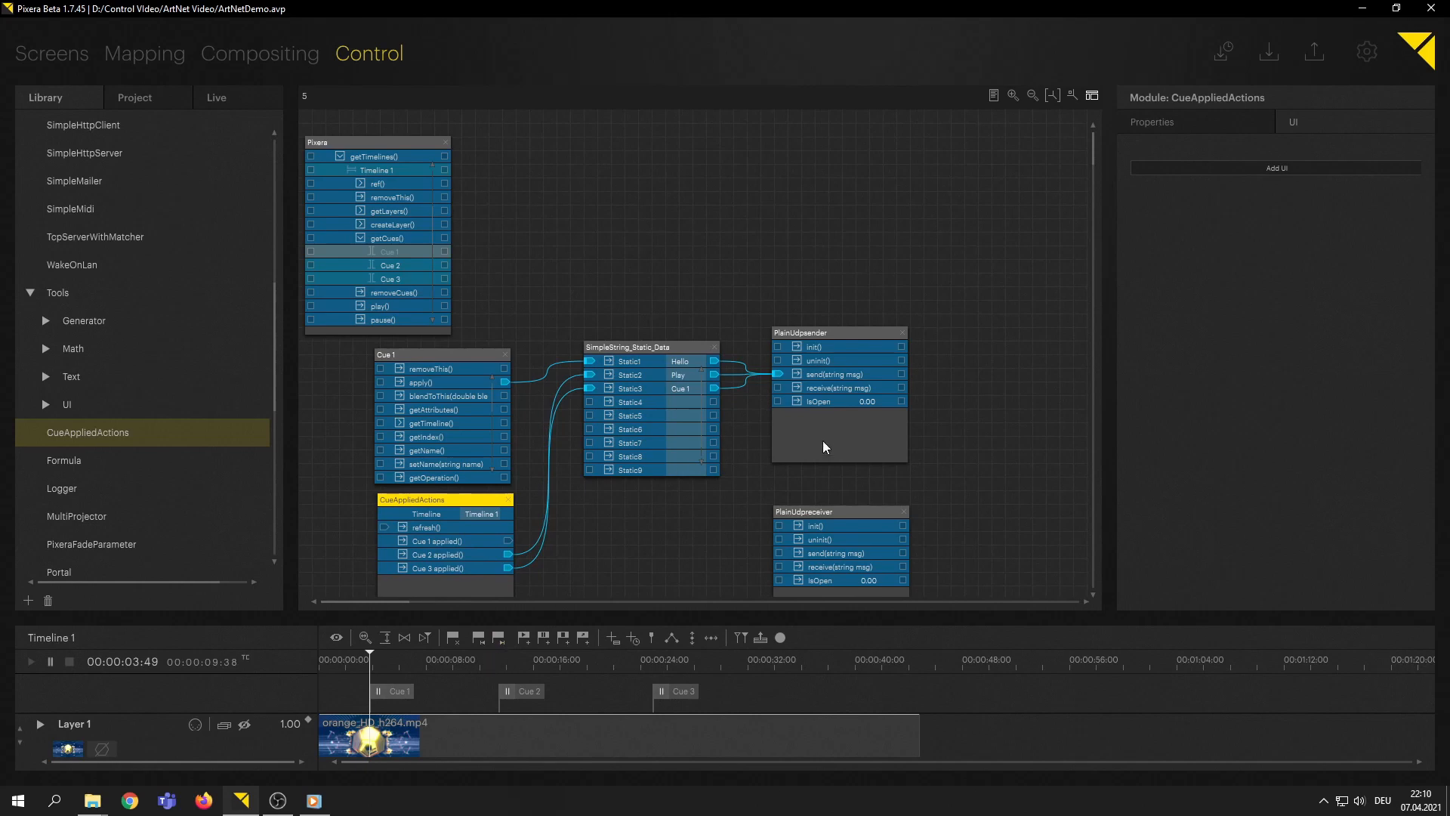
{"action": "left_click", "coordinate": [797, 525]}
{"action": "left_click", "coordinate": [488, 662]}
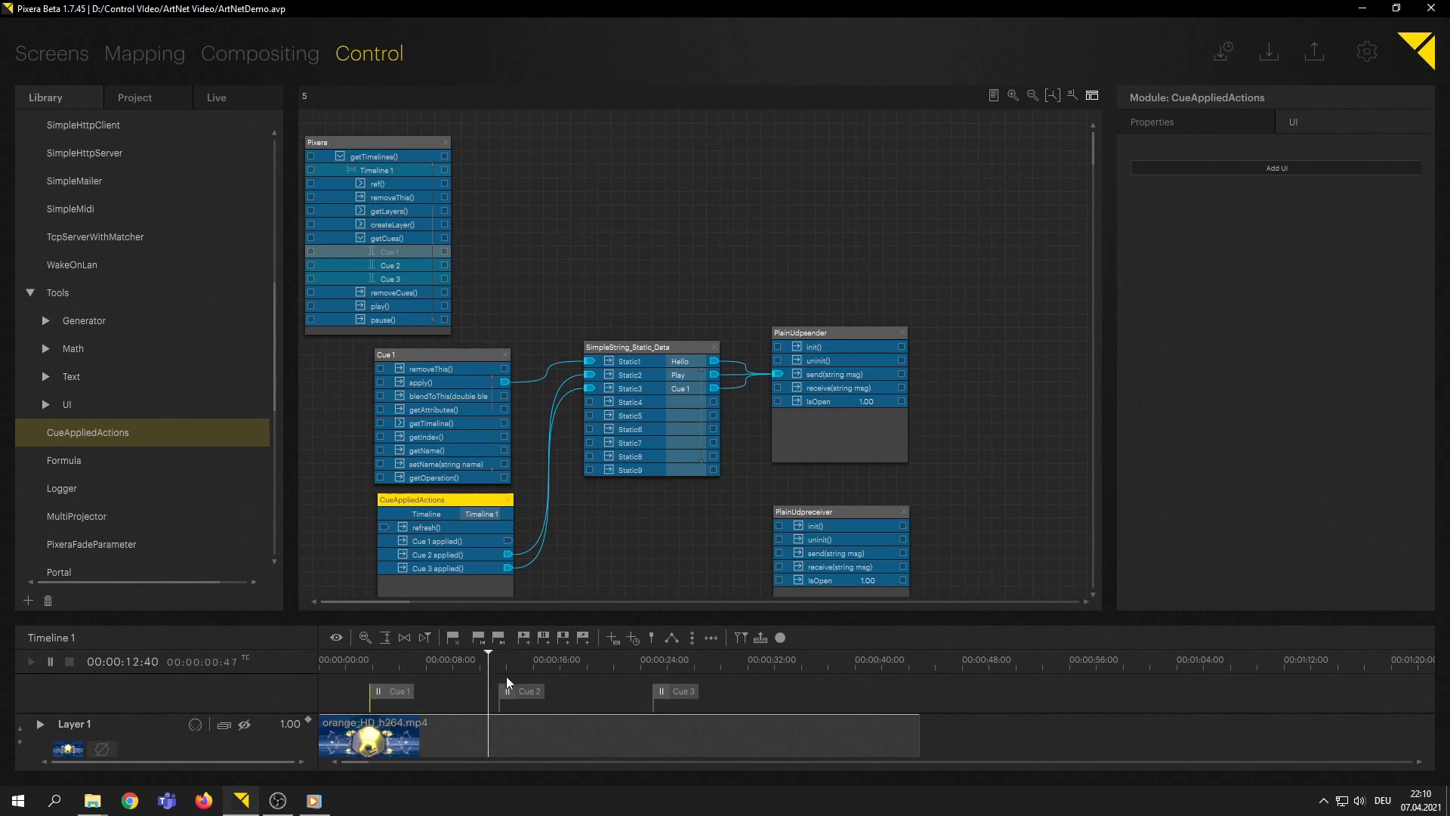